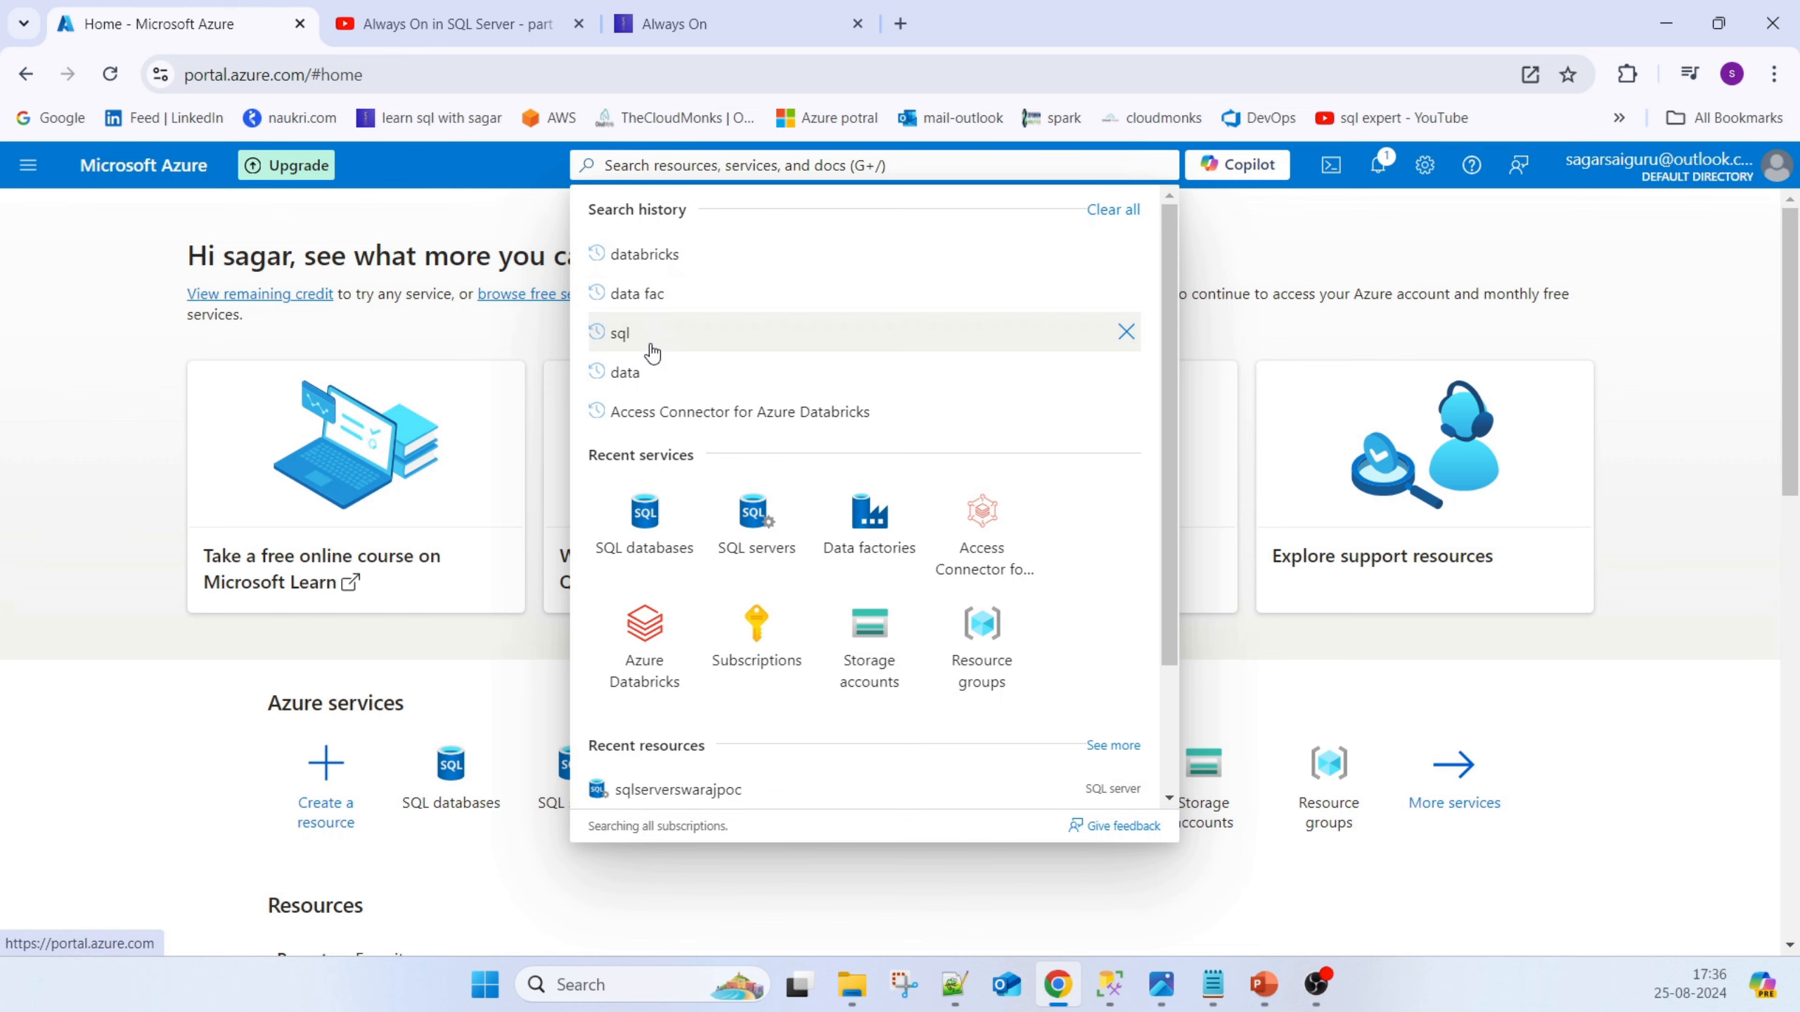
Open the himsdb database on the SQL server sqlserverswarajpoc
click(652, 352)
click(652, 353)
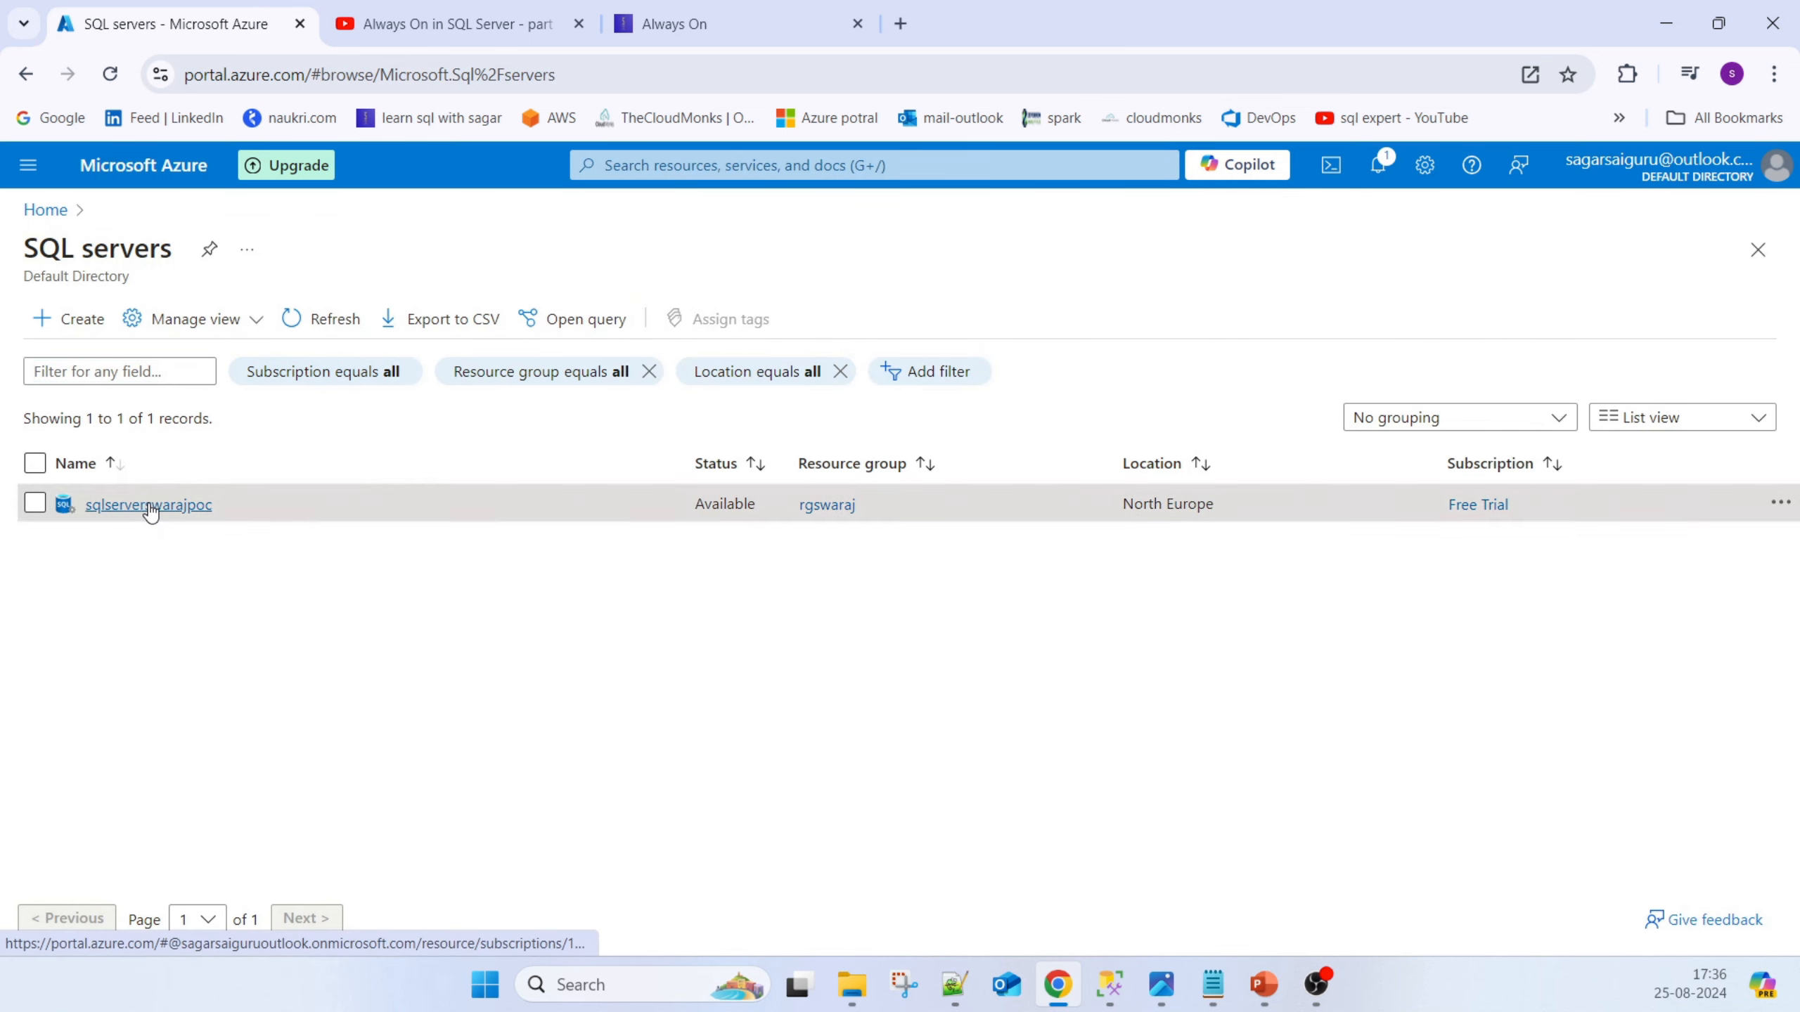
click(149, 506)
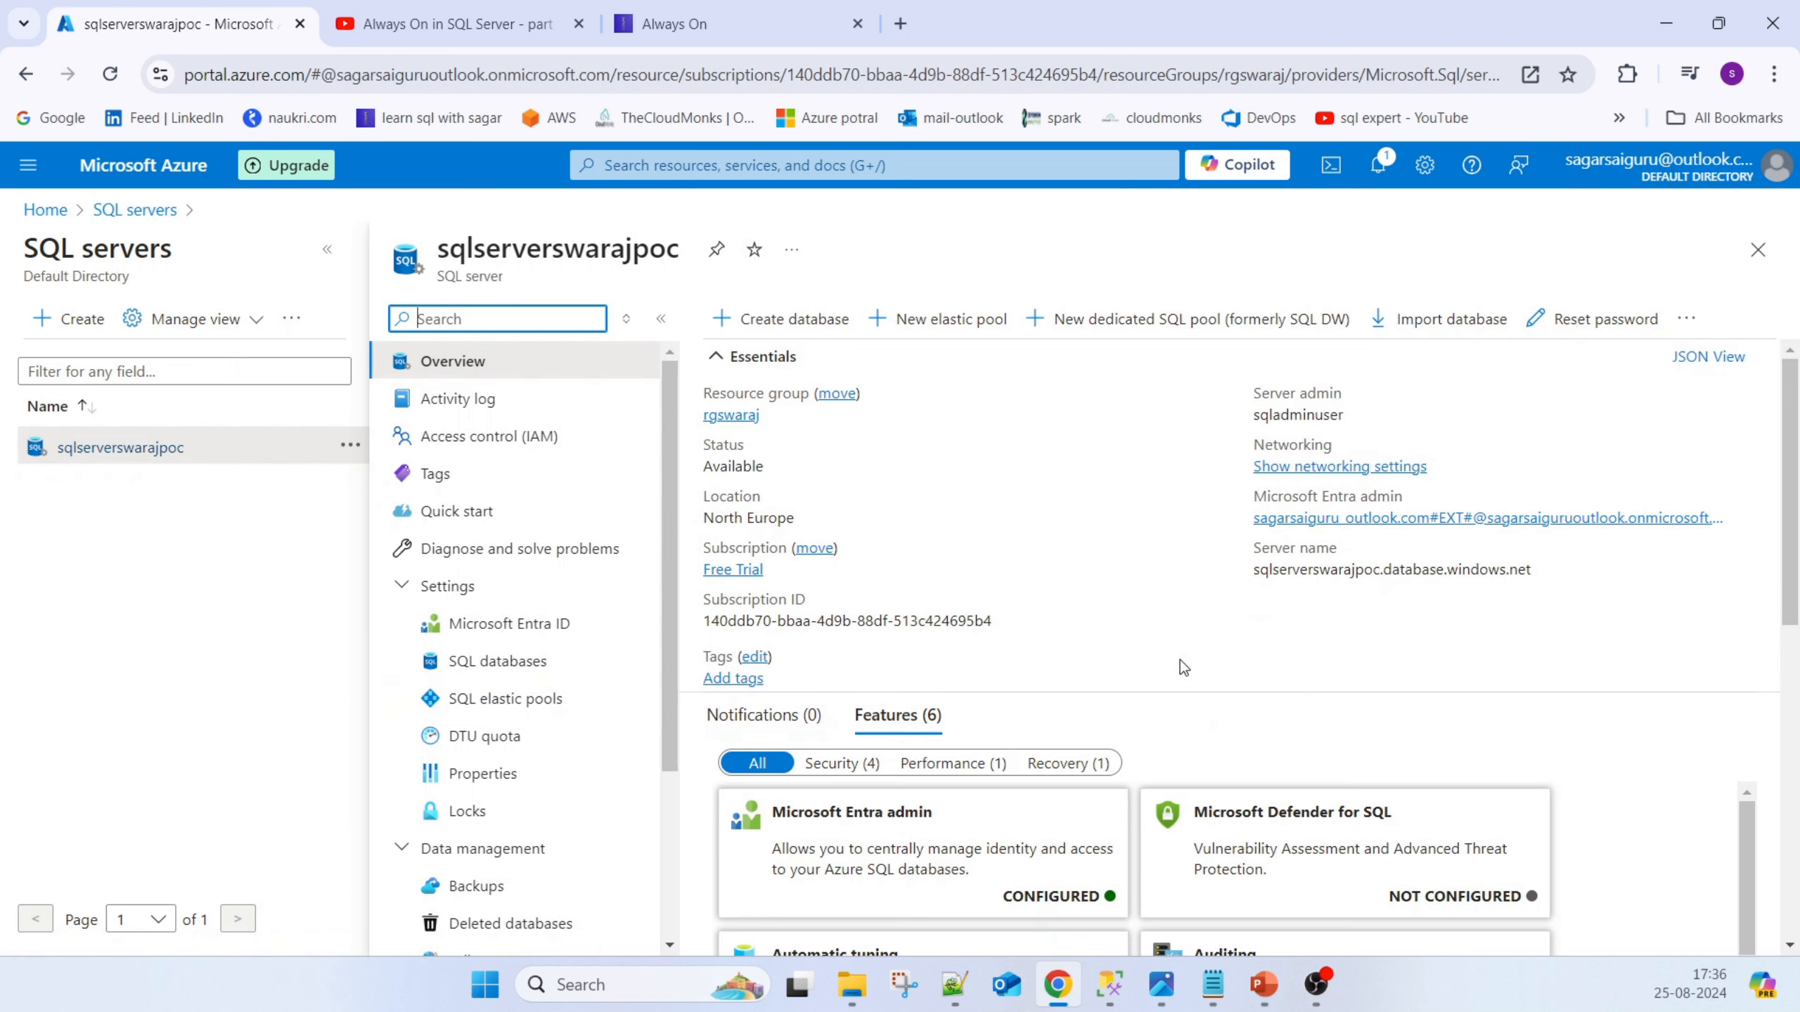
click(481, 667)
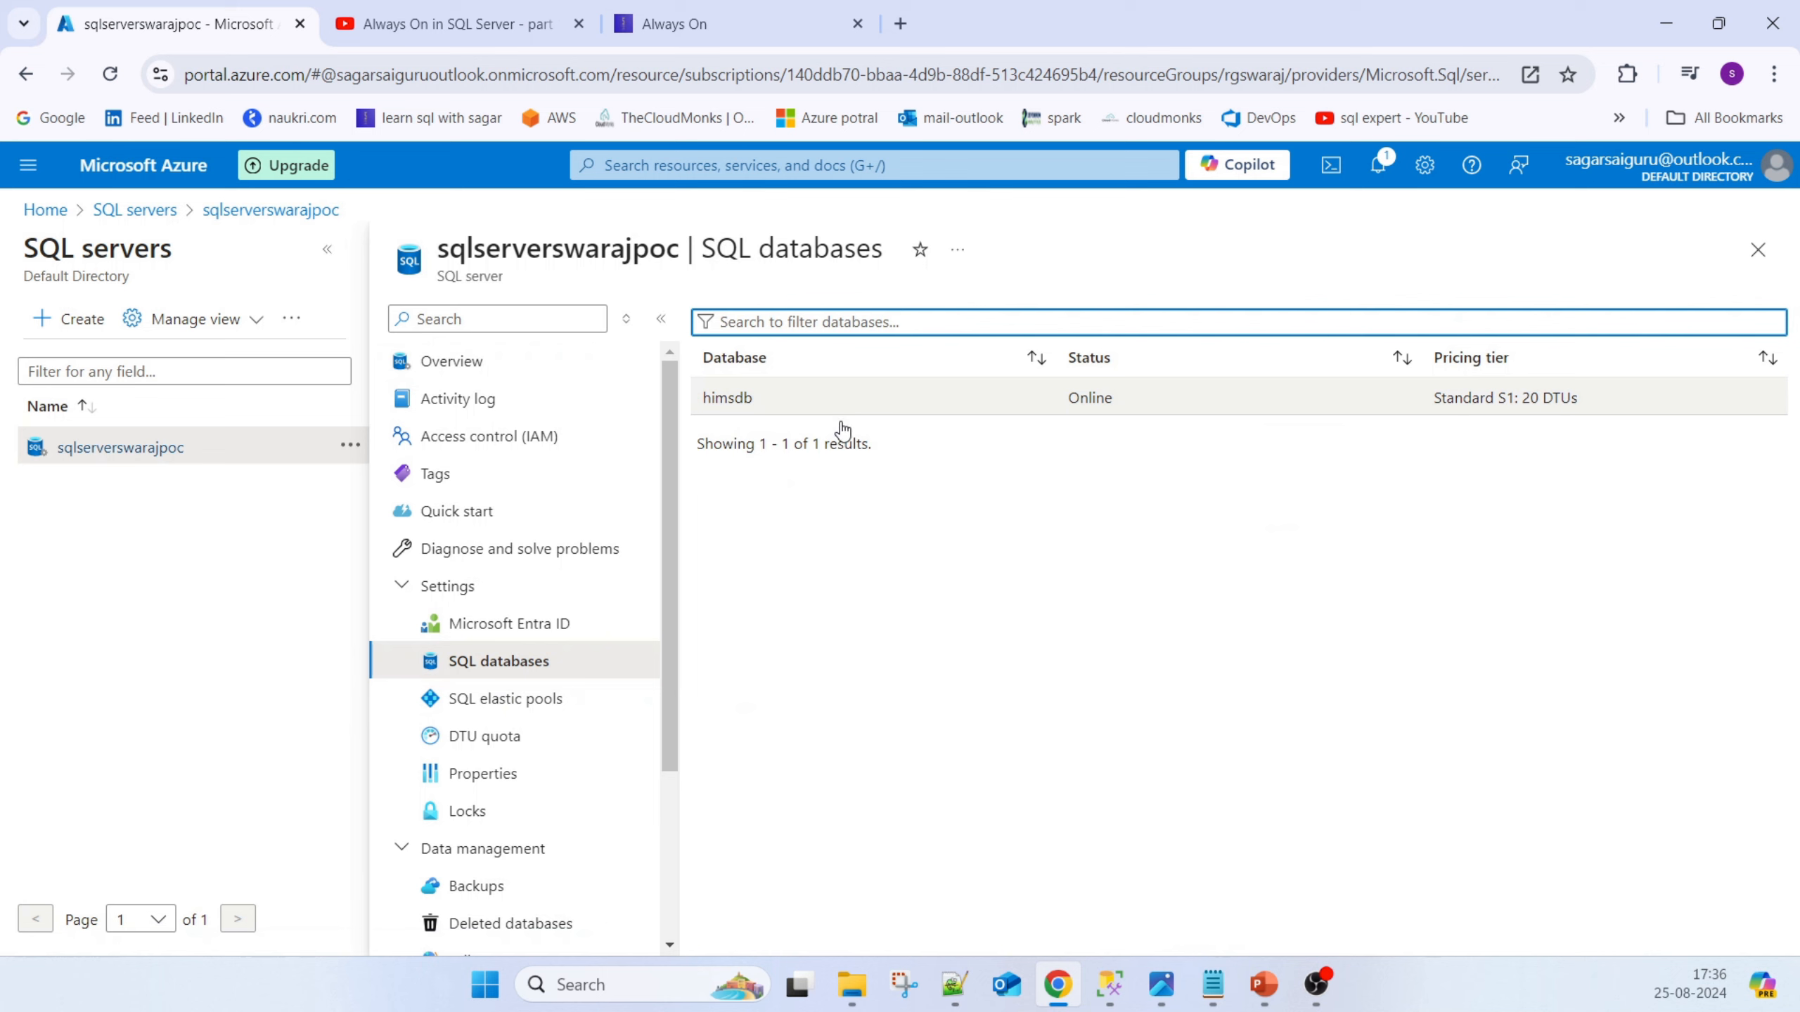
click(748, 403)
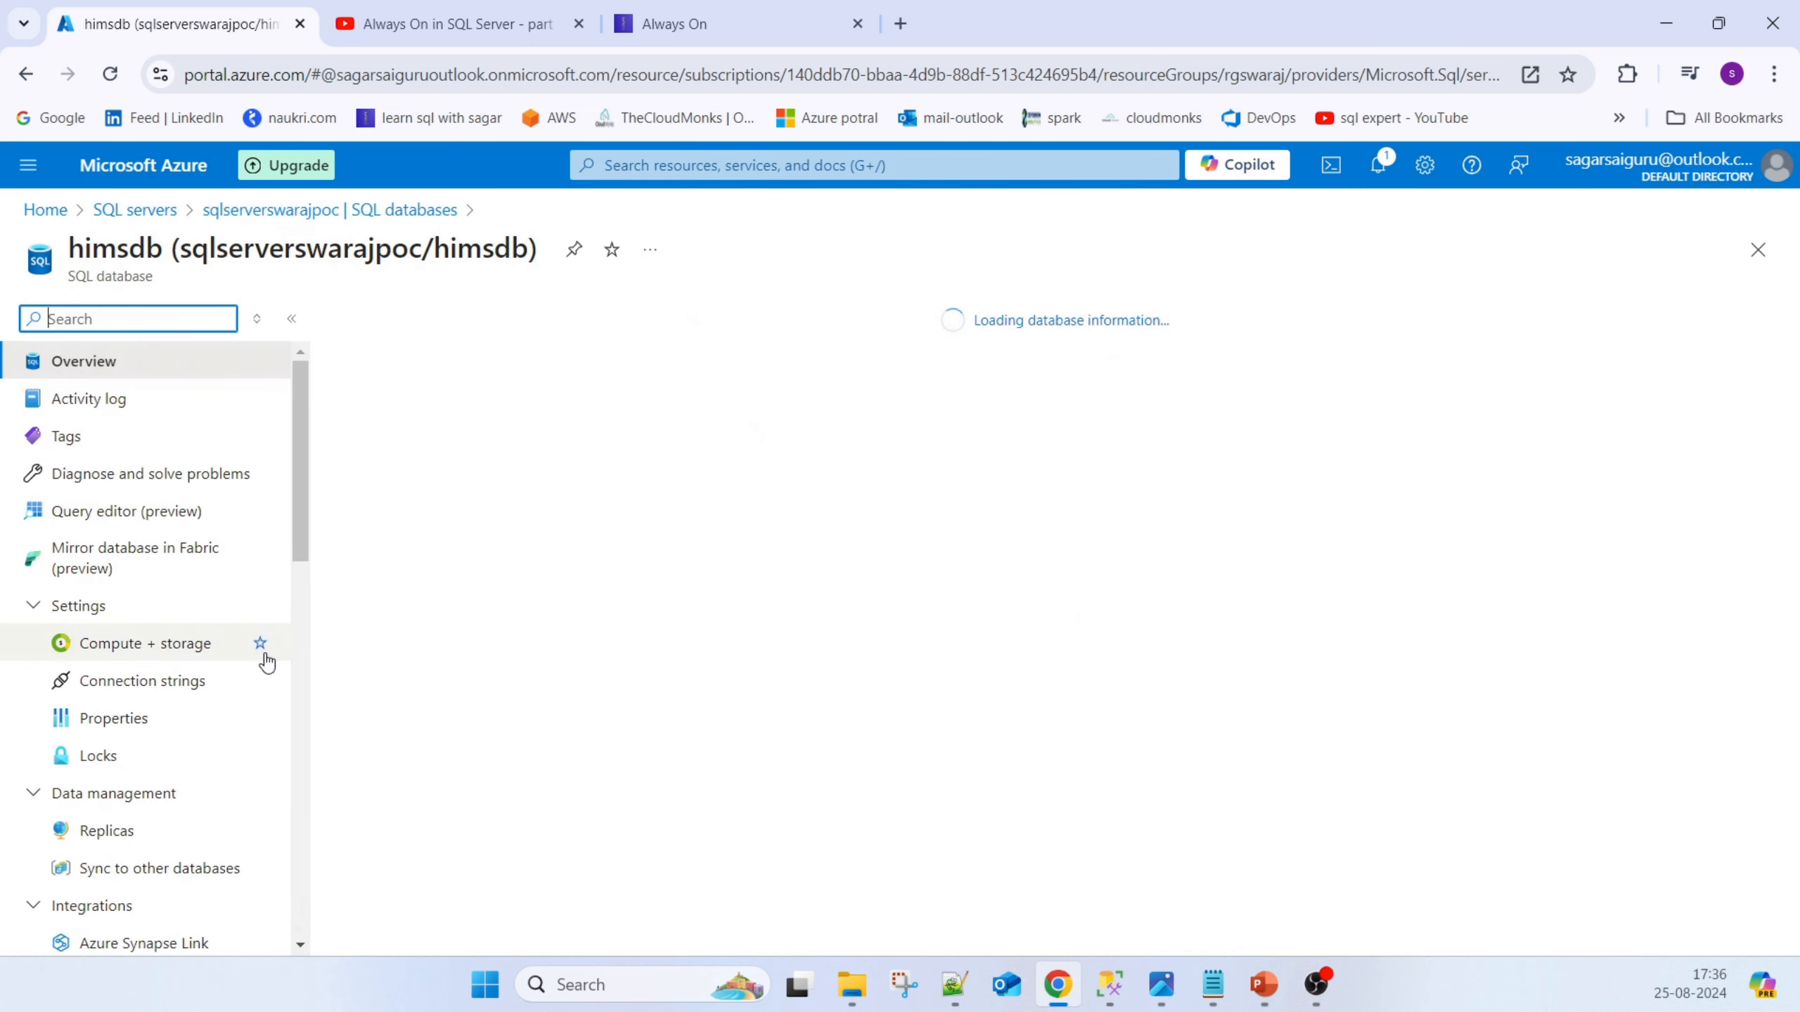
Examine the feature overview of the himsdb database for disaster recovery, security and performance options
scroll(142, 744, down, 1)
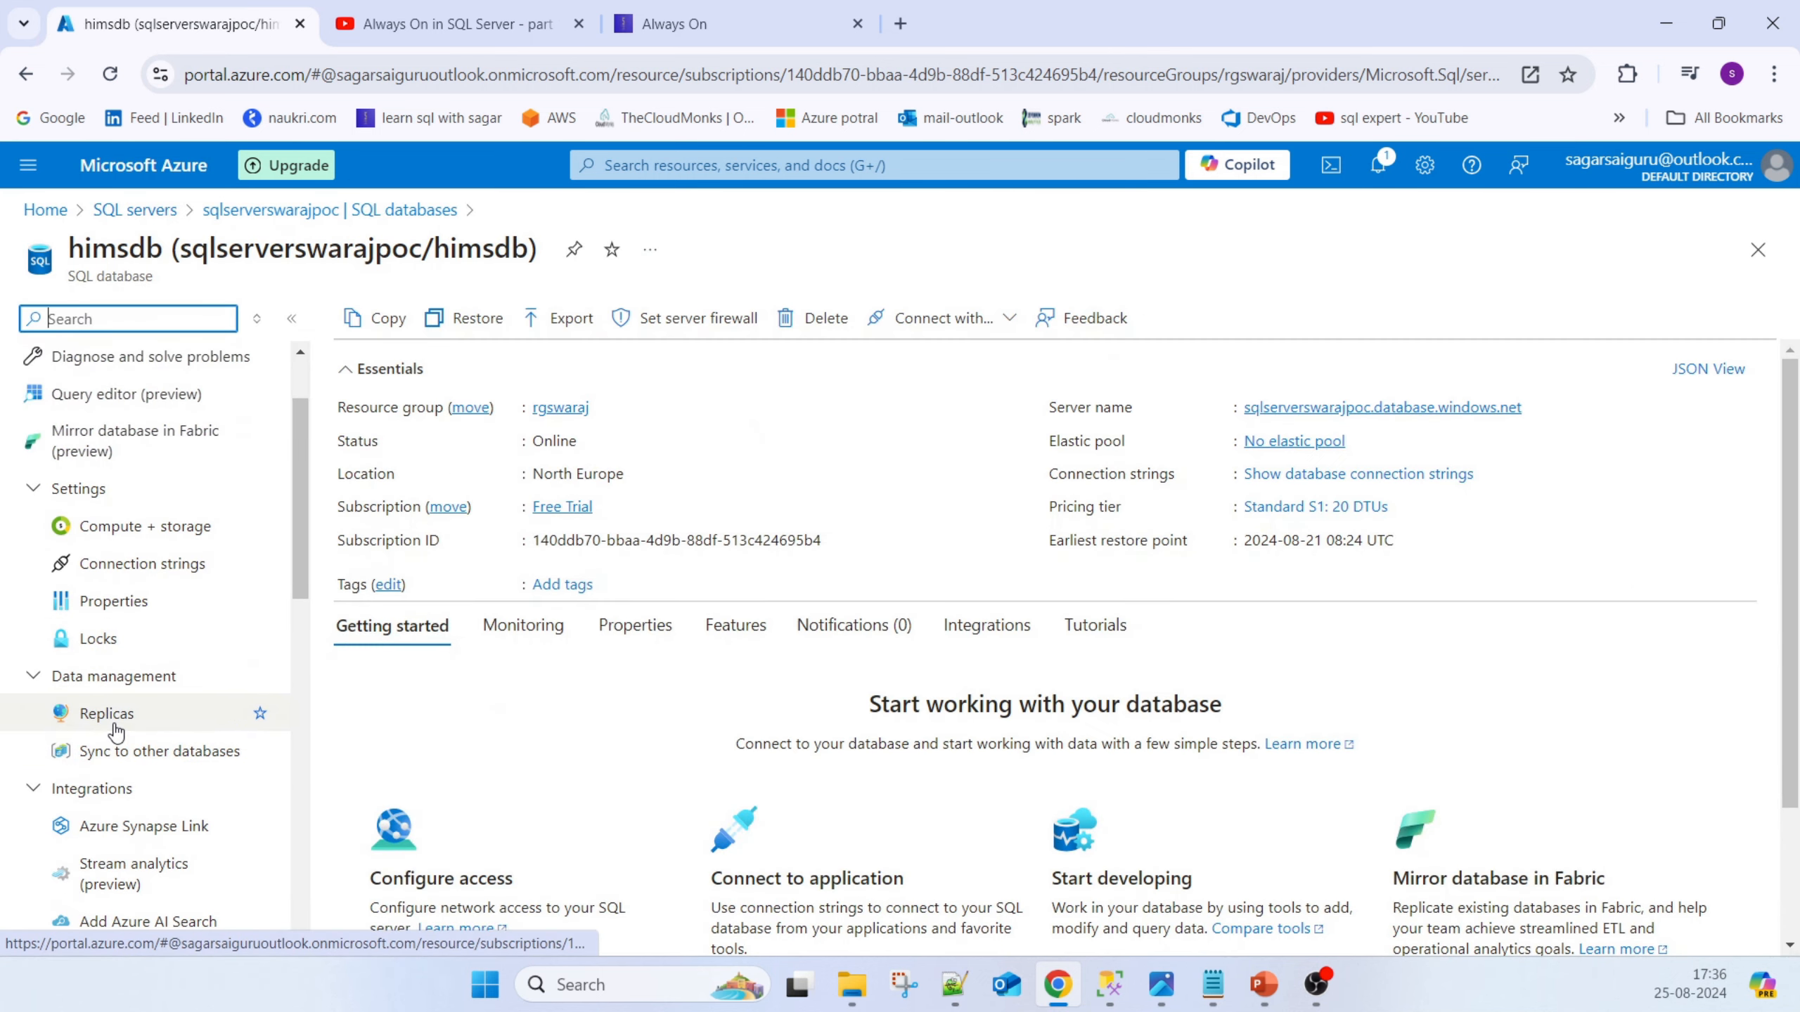
scroll(815, 715, down, 2)
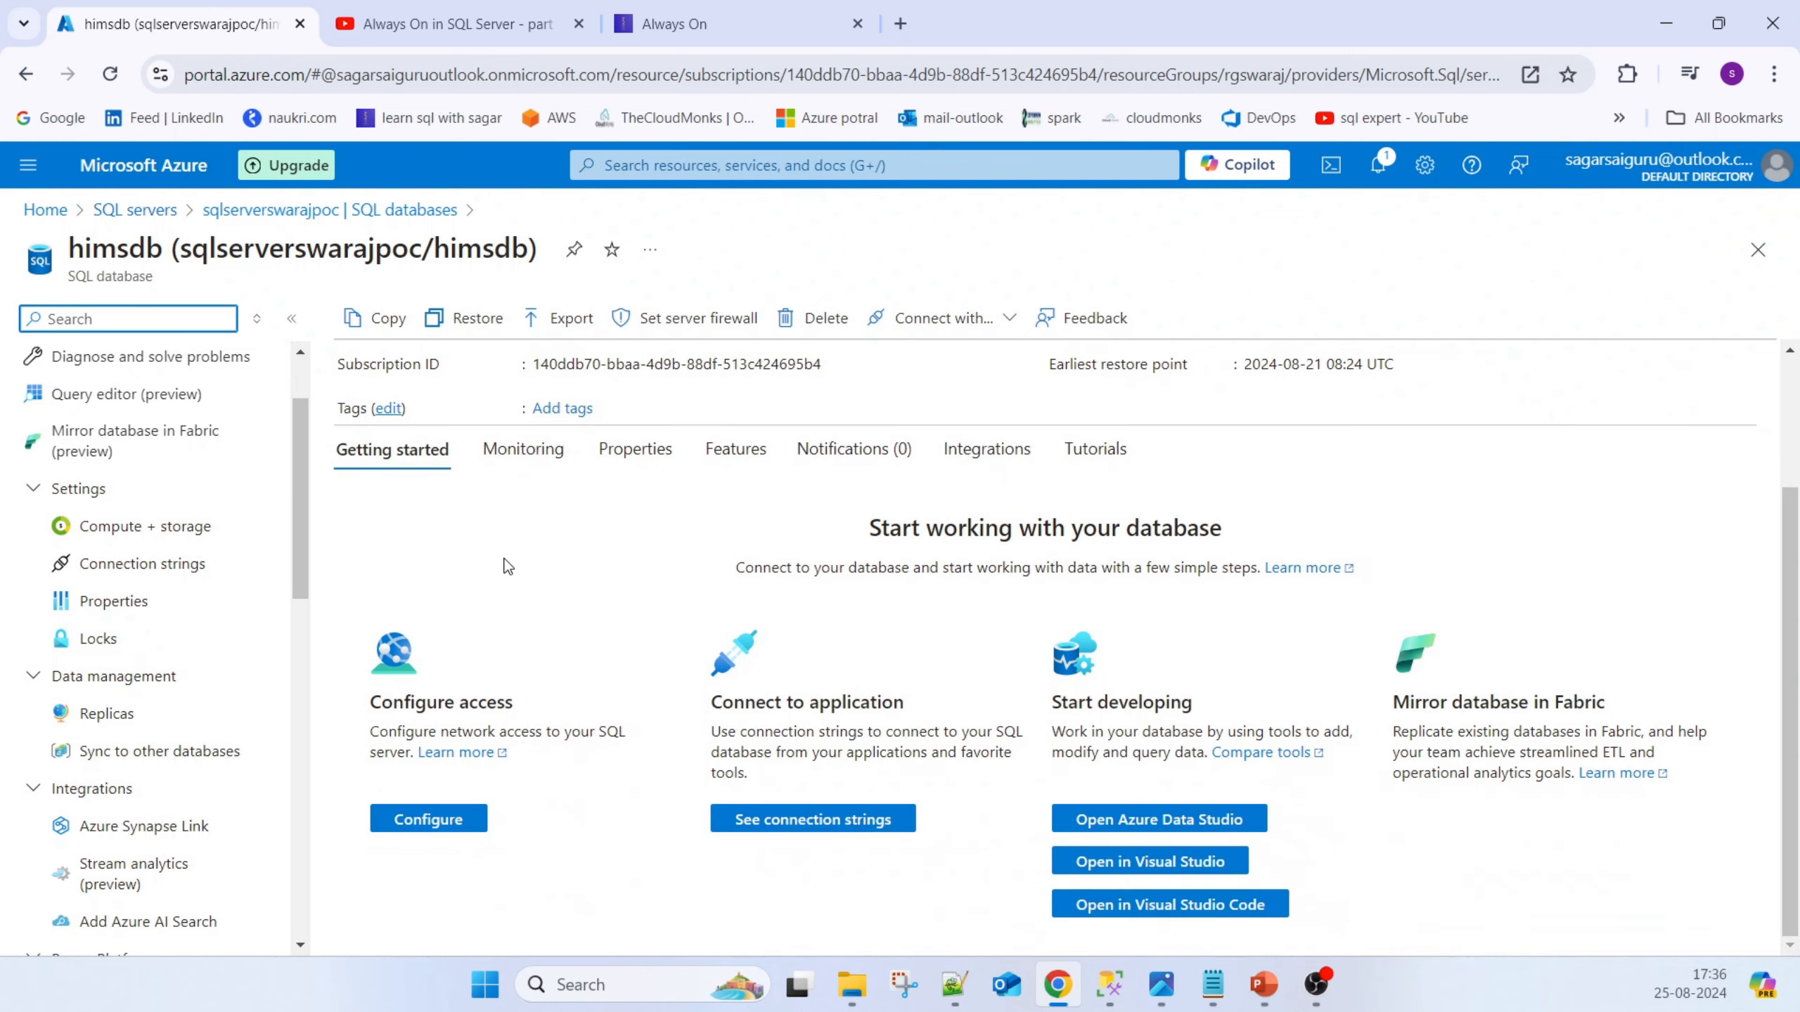
click(730, 453)
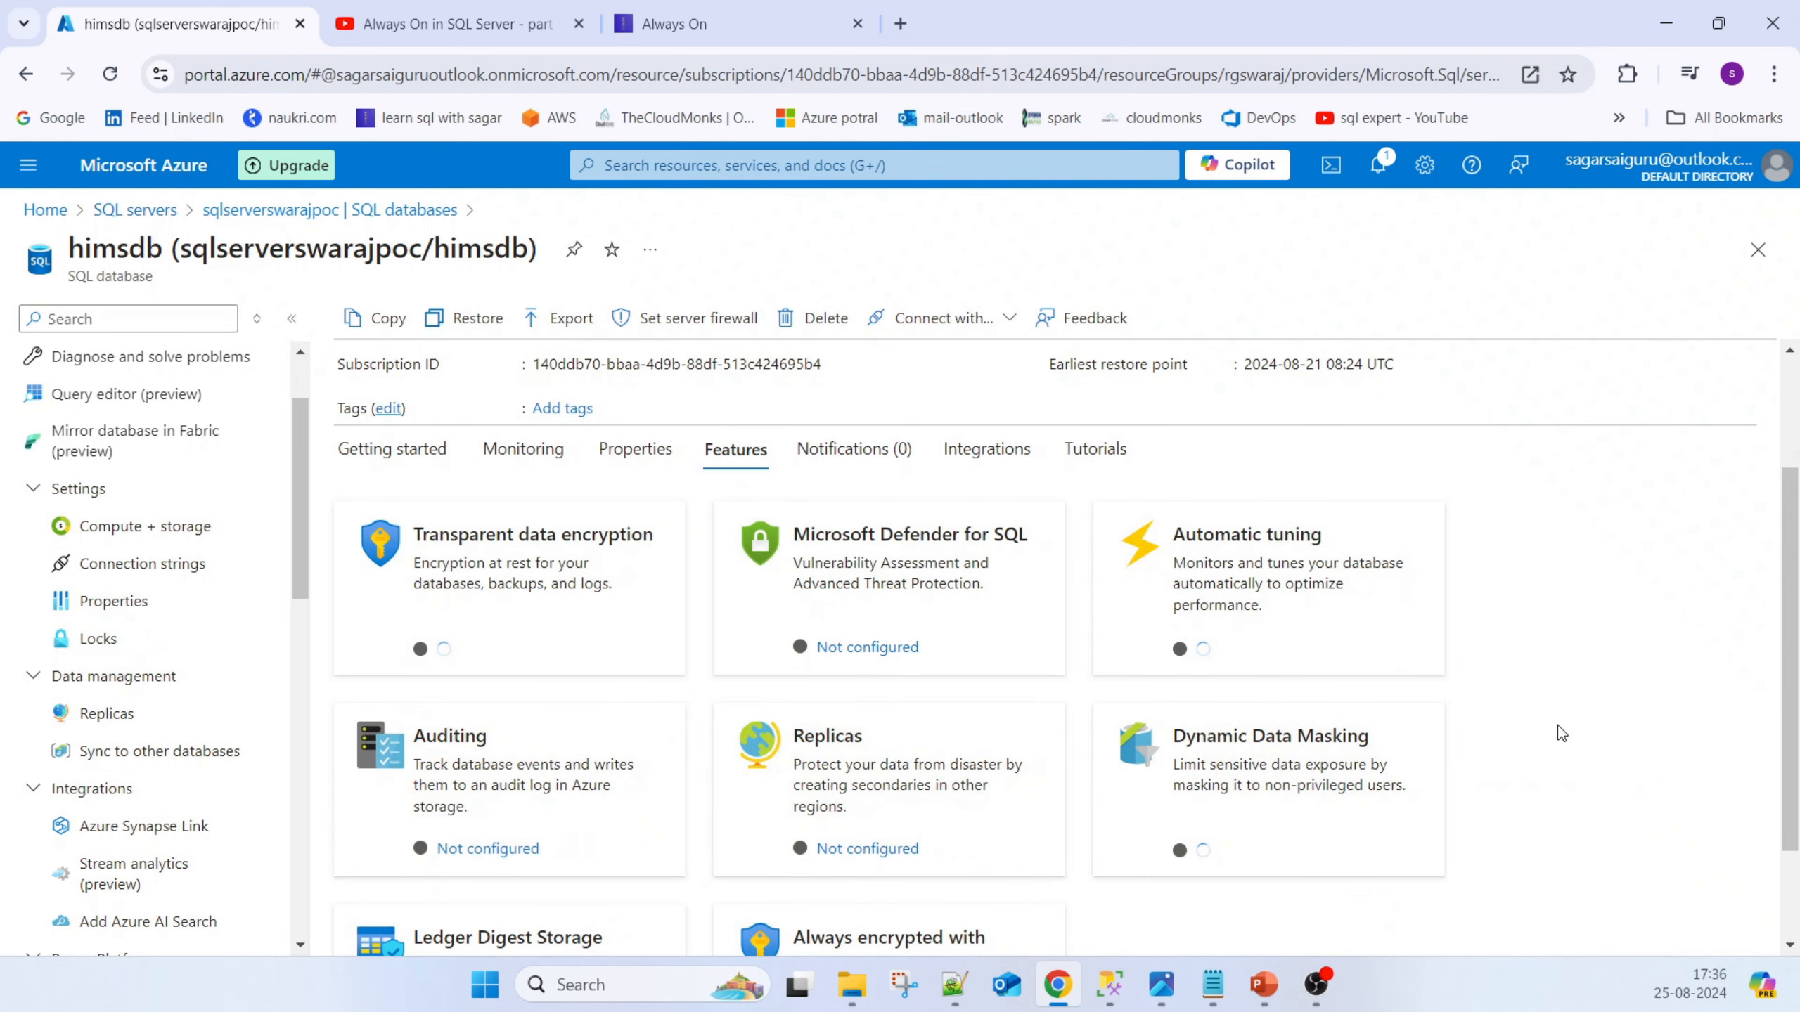
scroll(1552, 714, down, 1)
scroll(1248, 709, up, 2)
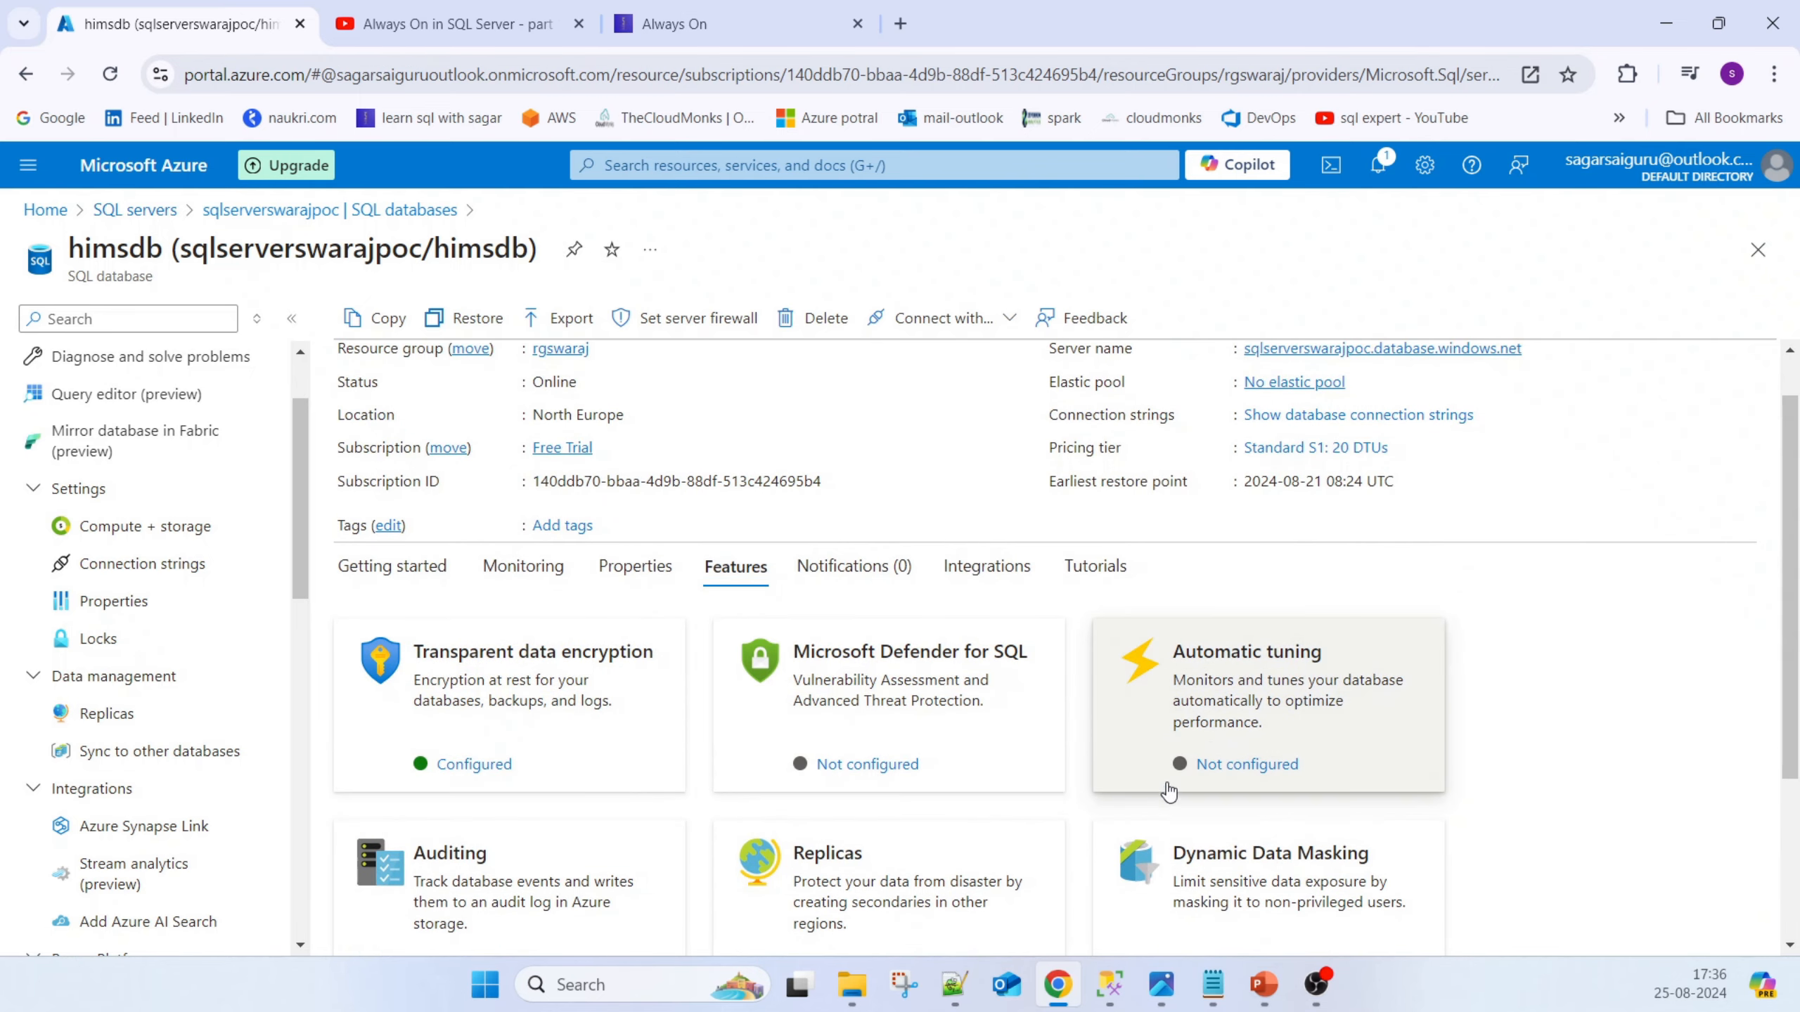
scroll(921, 800, down, 1)
scroll(1015, 837, down, 1)
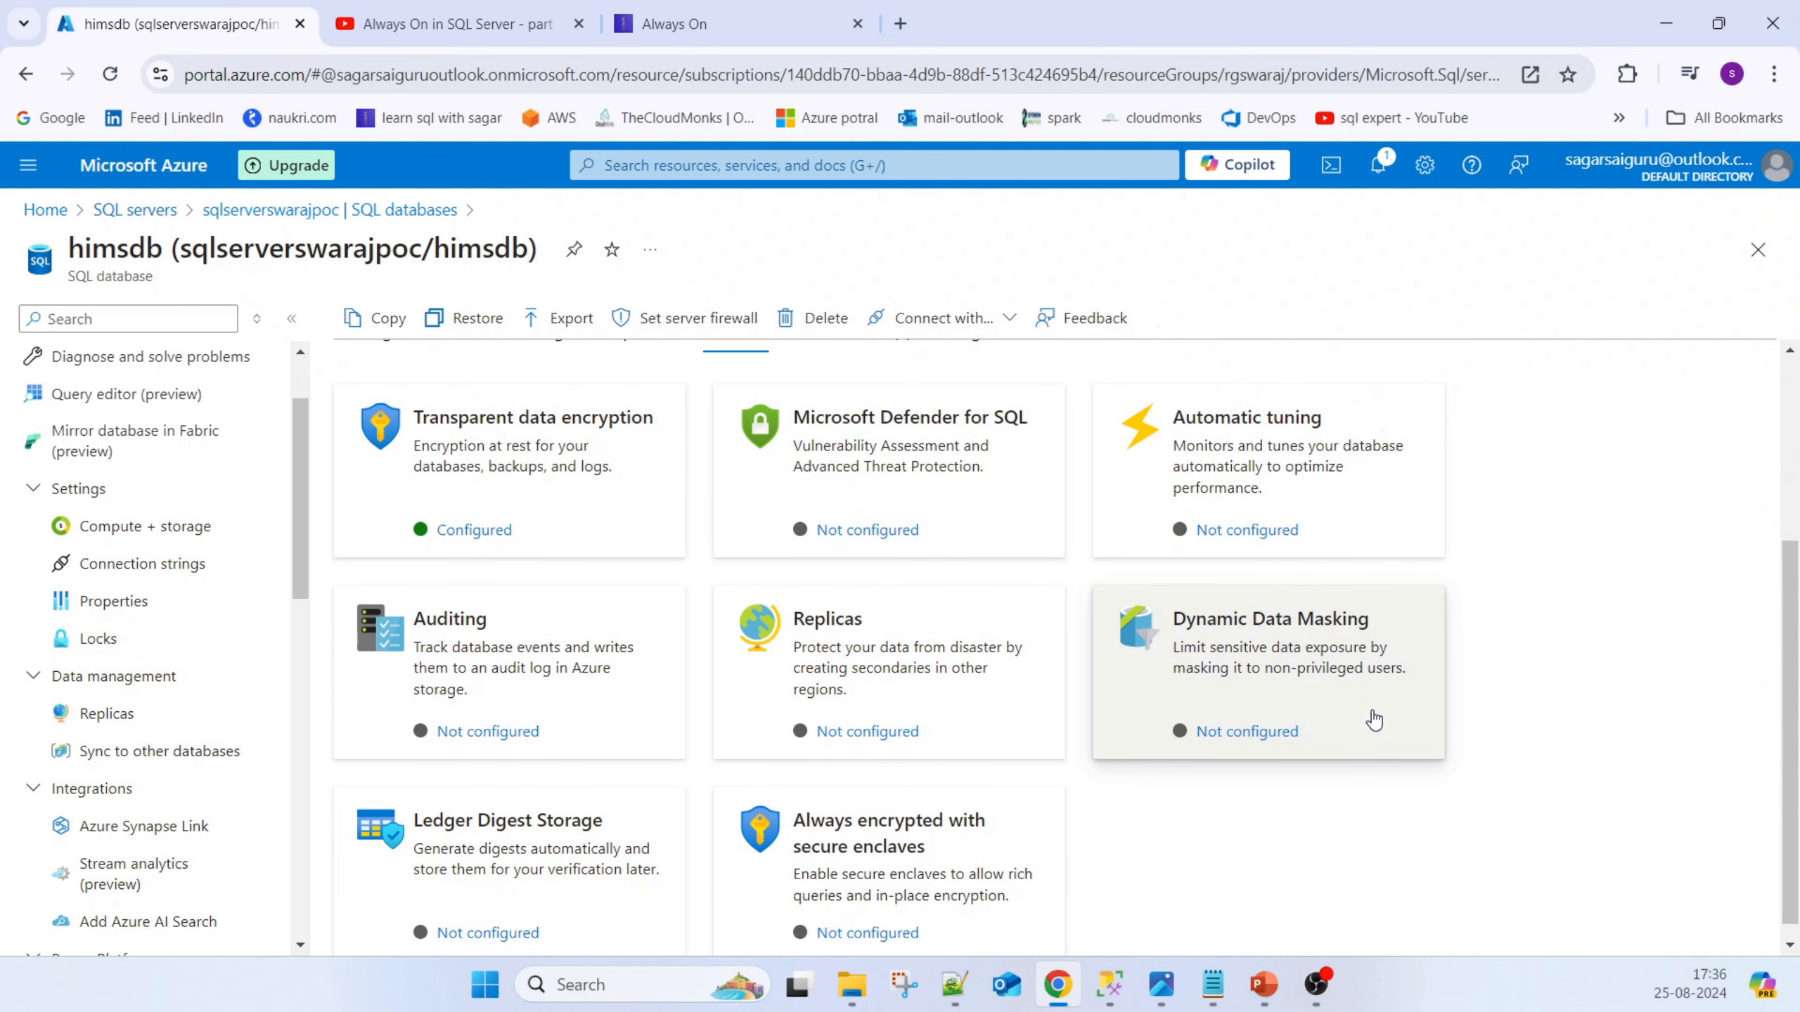
scroll(1347, 715, down, 1)
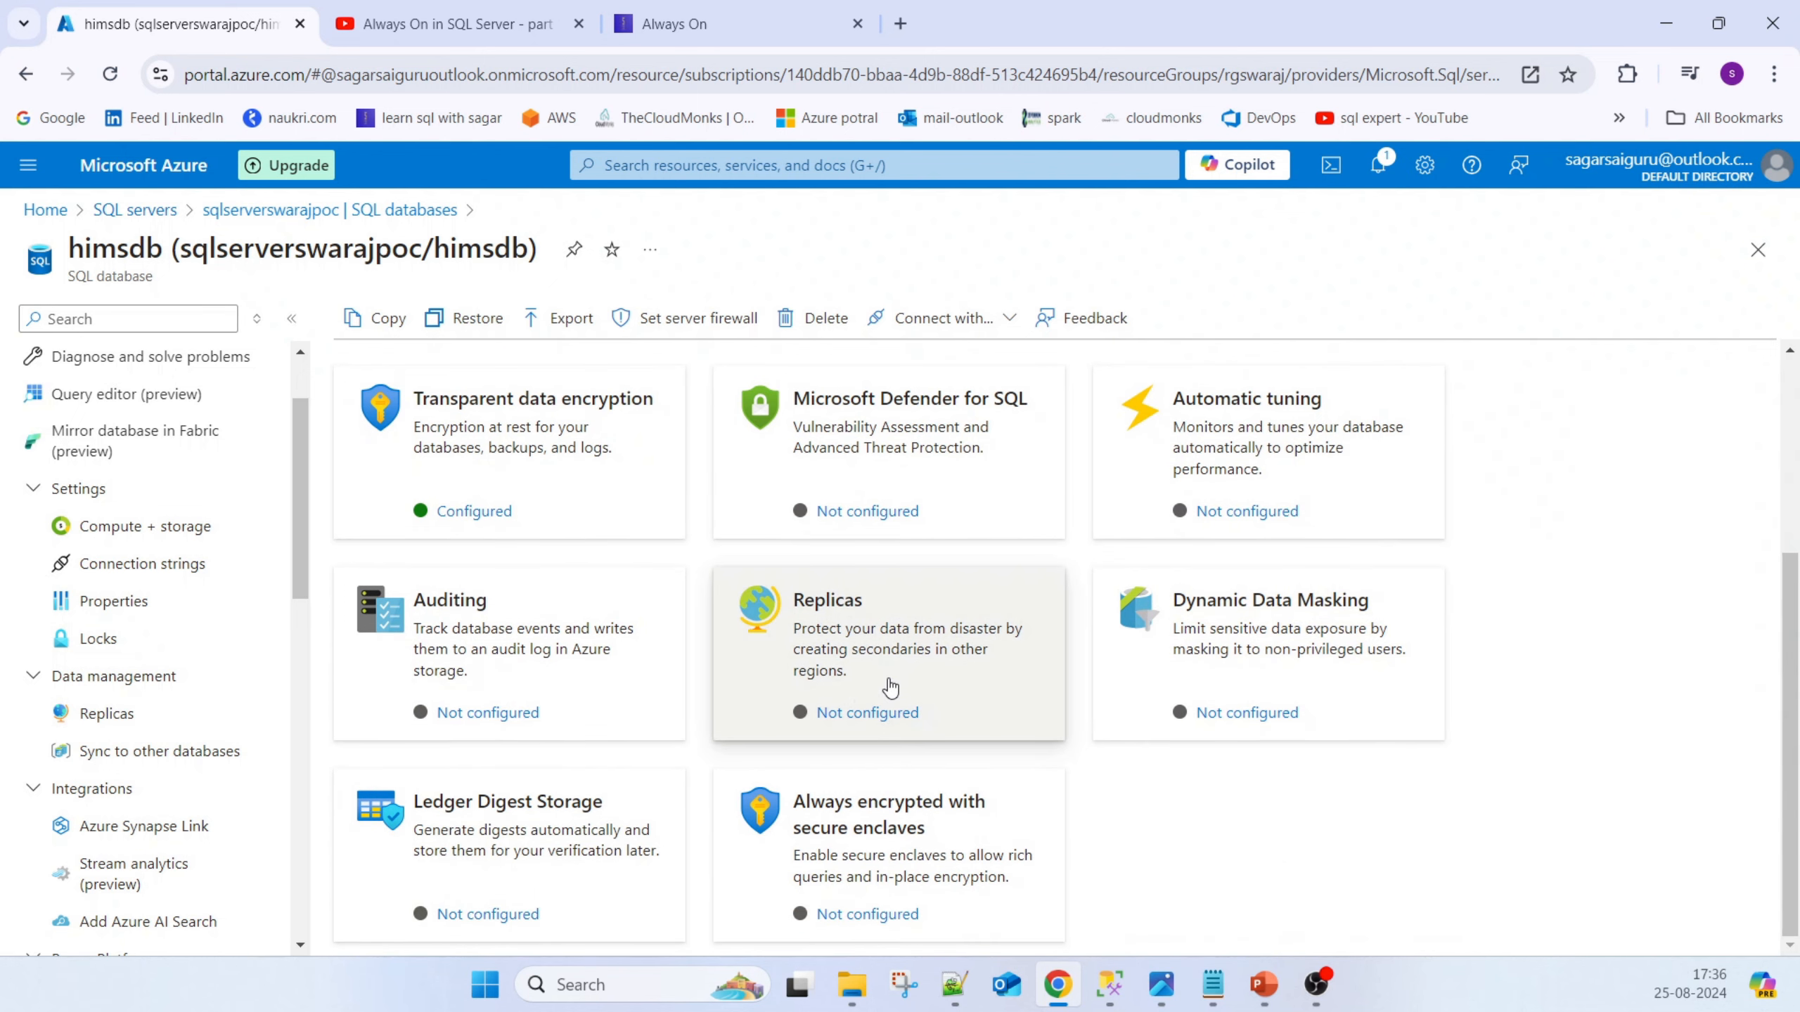
click(986, 701)
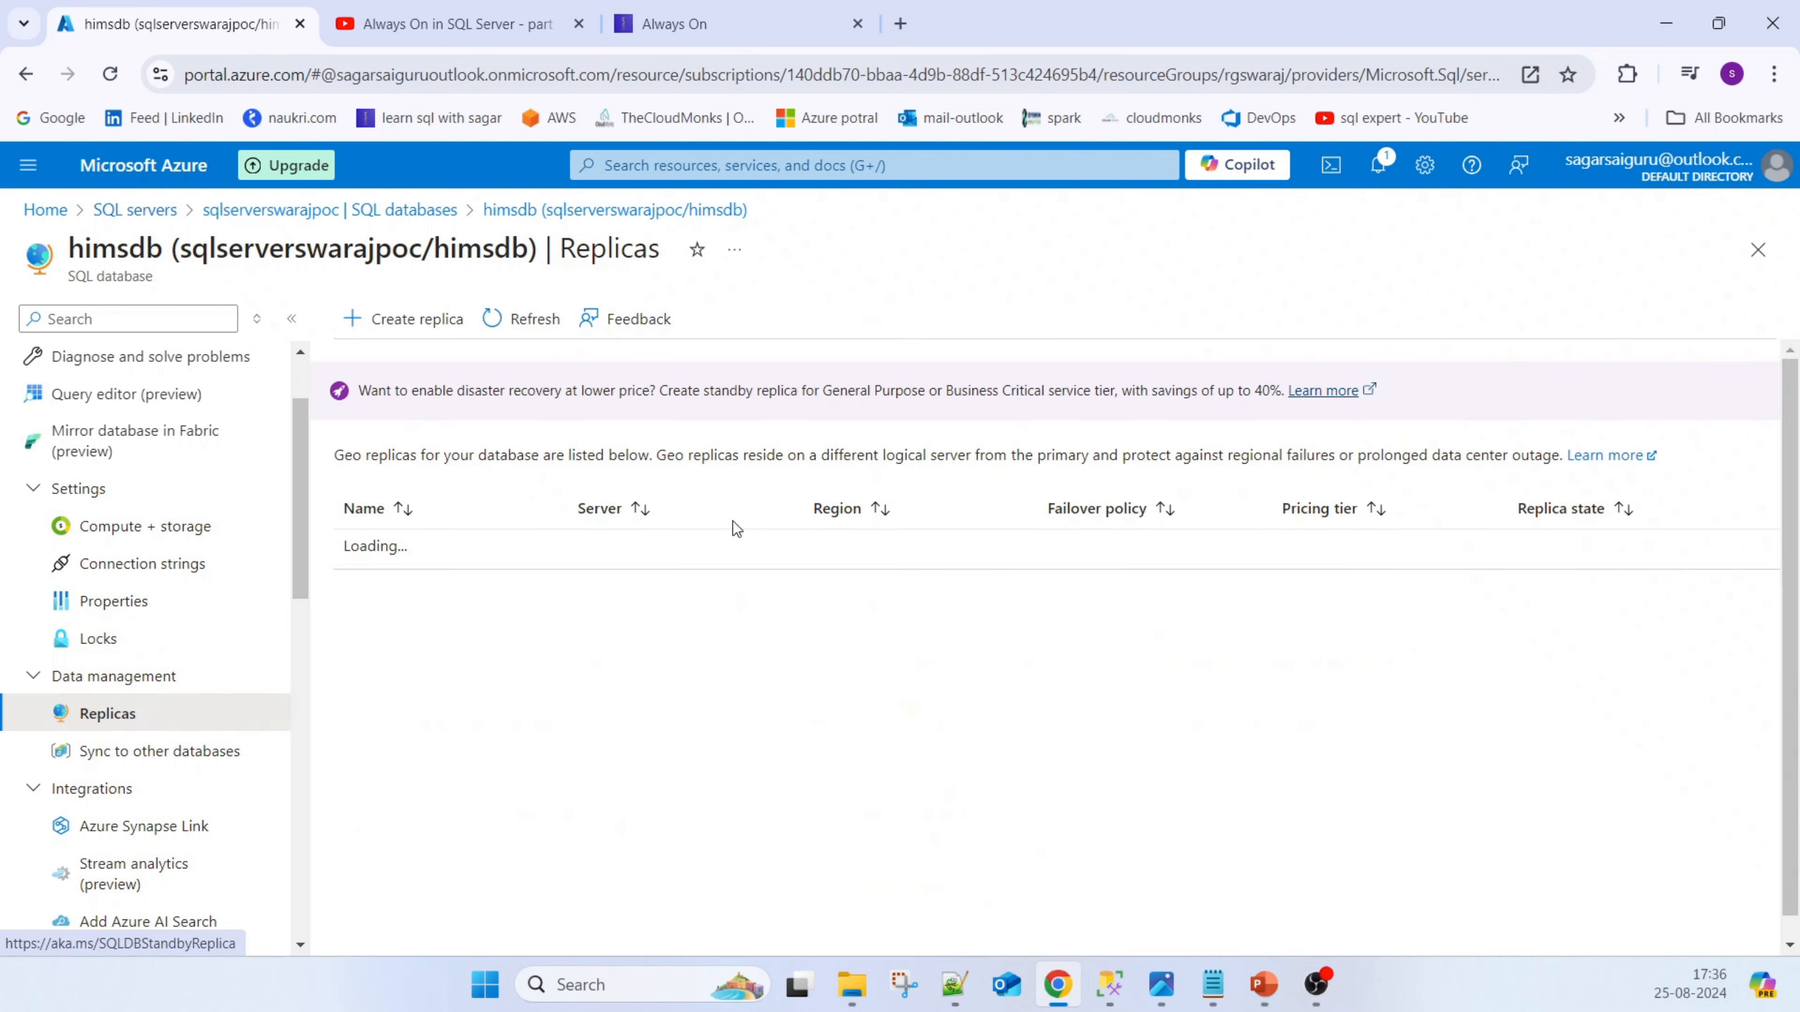
click(25, 73)
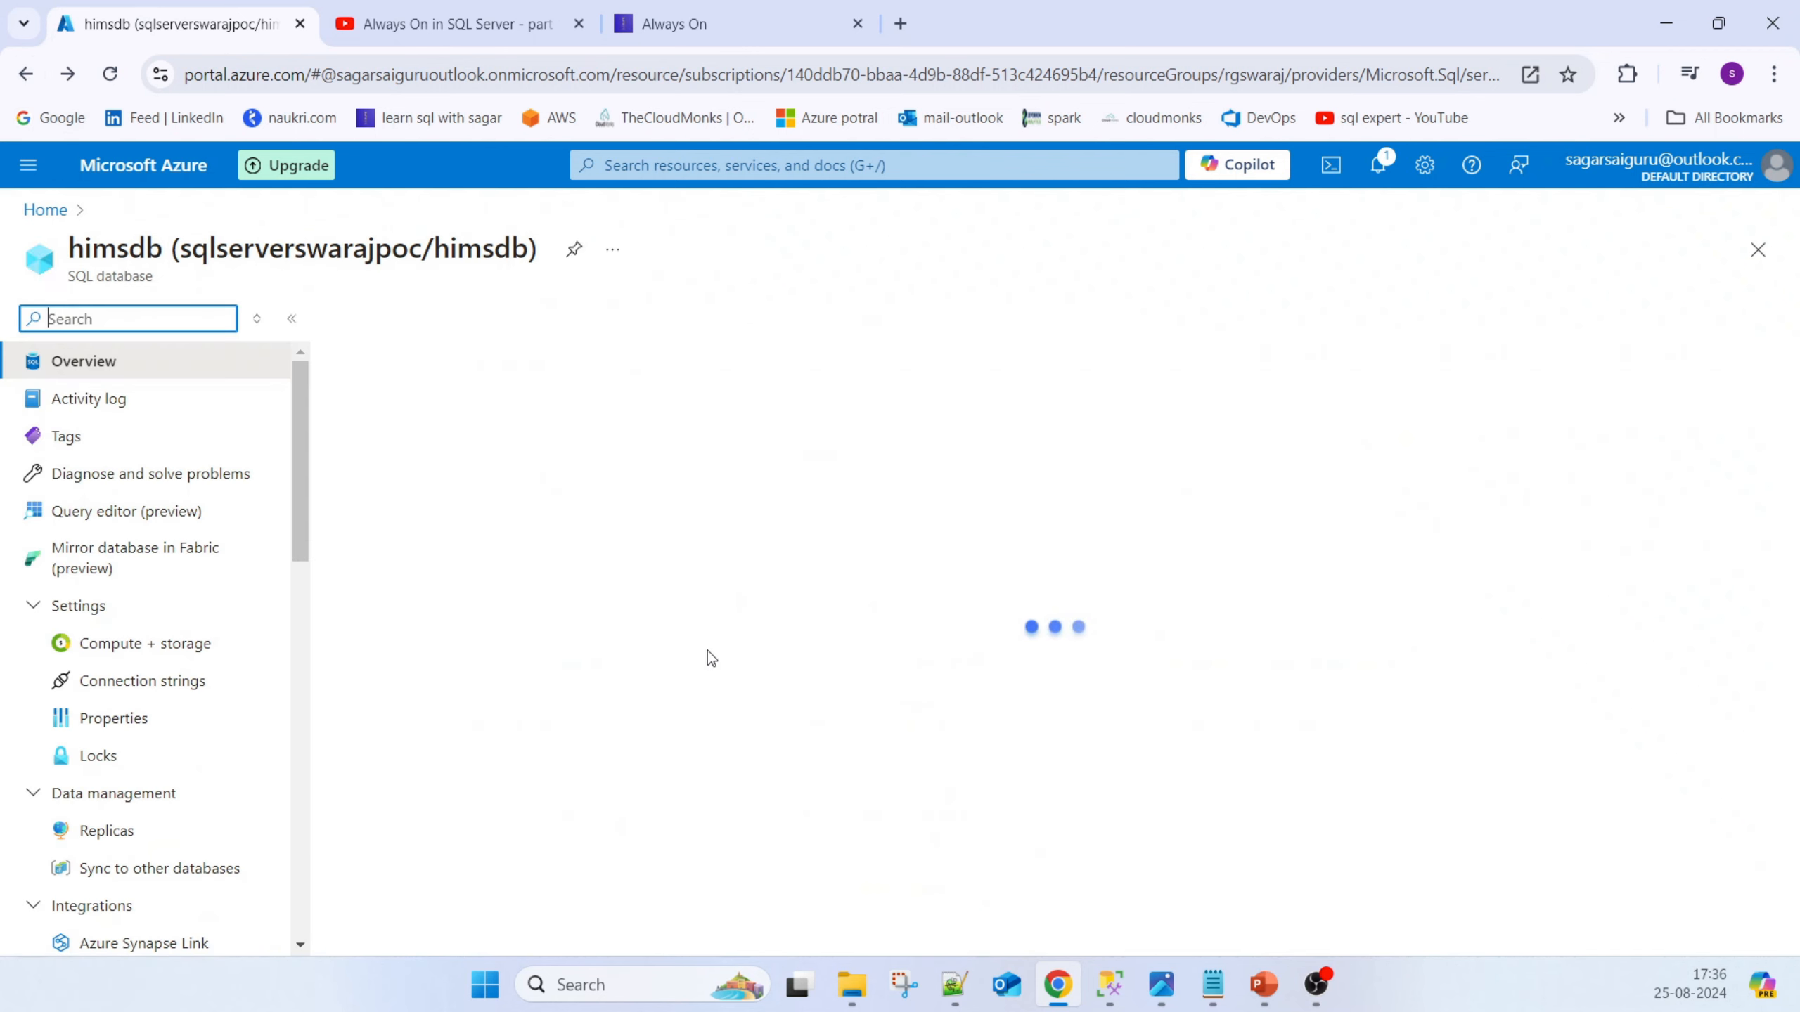
scroll(1095, 802, down, 3)
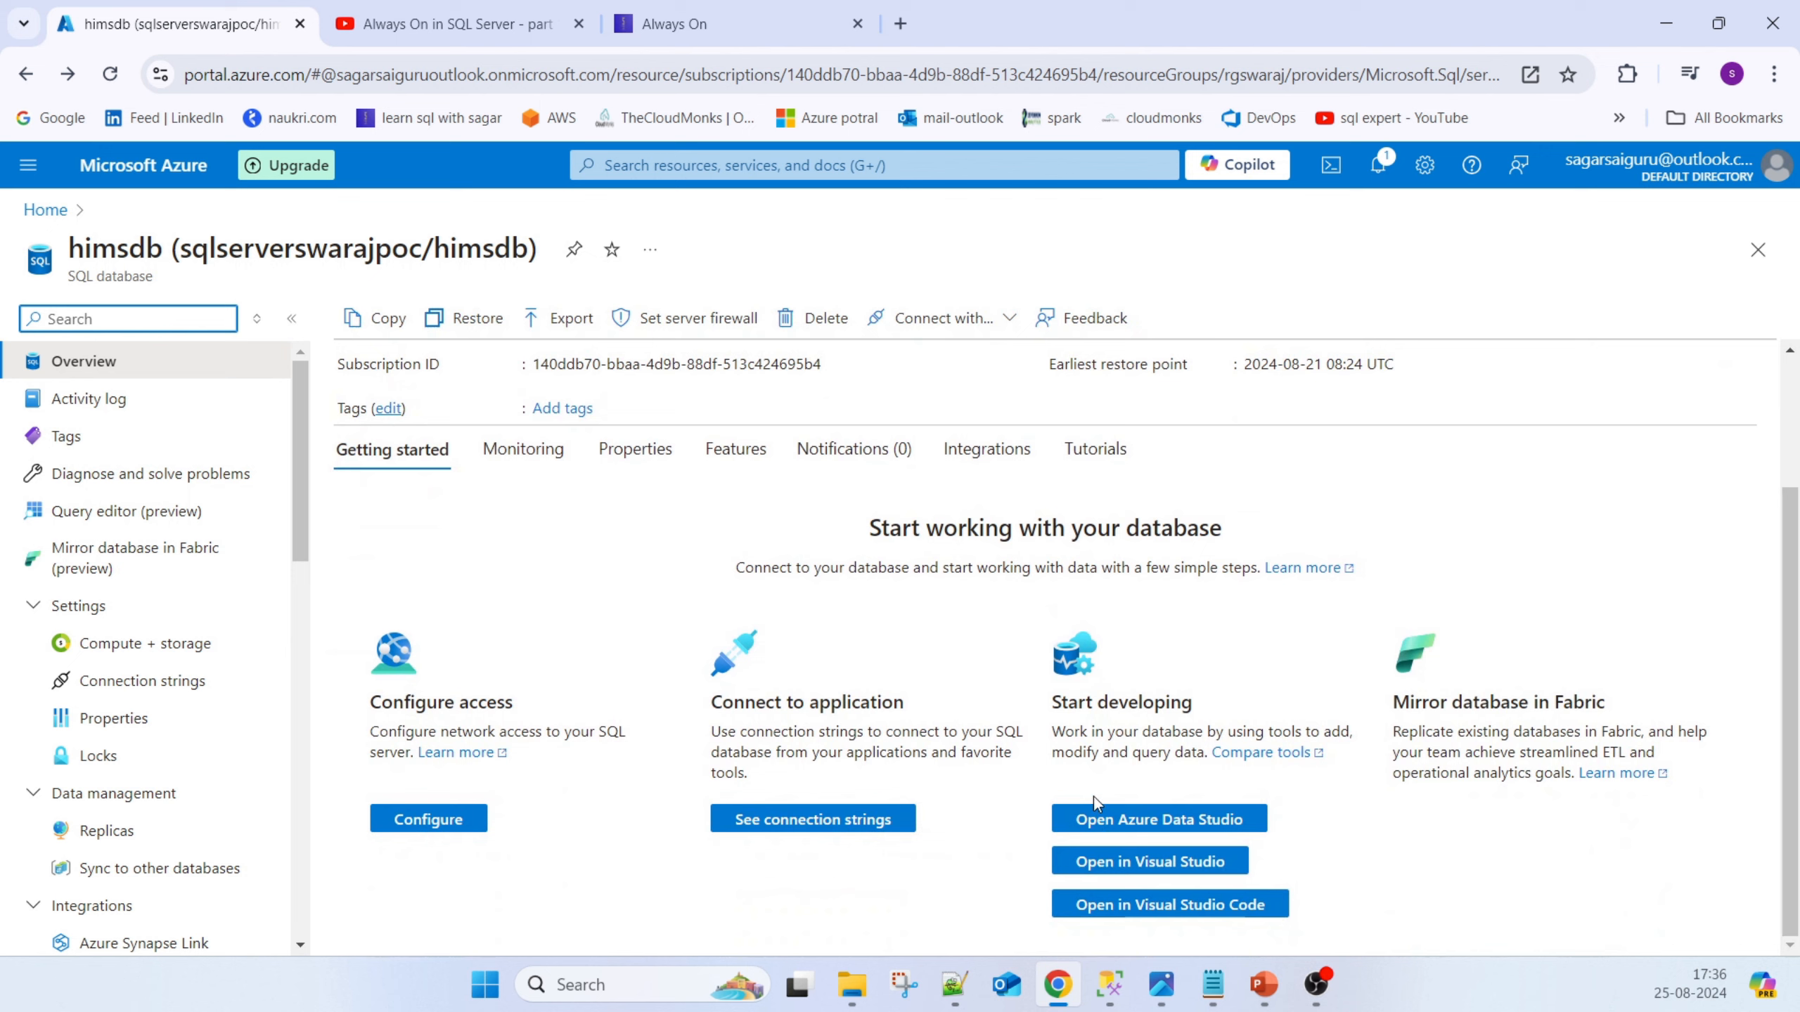
click(733, 449)
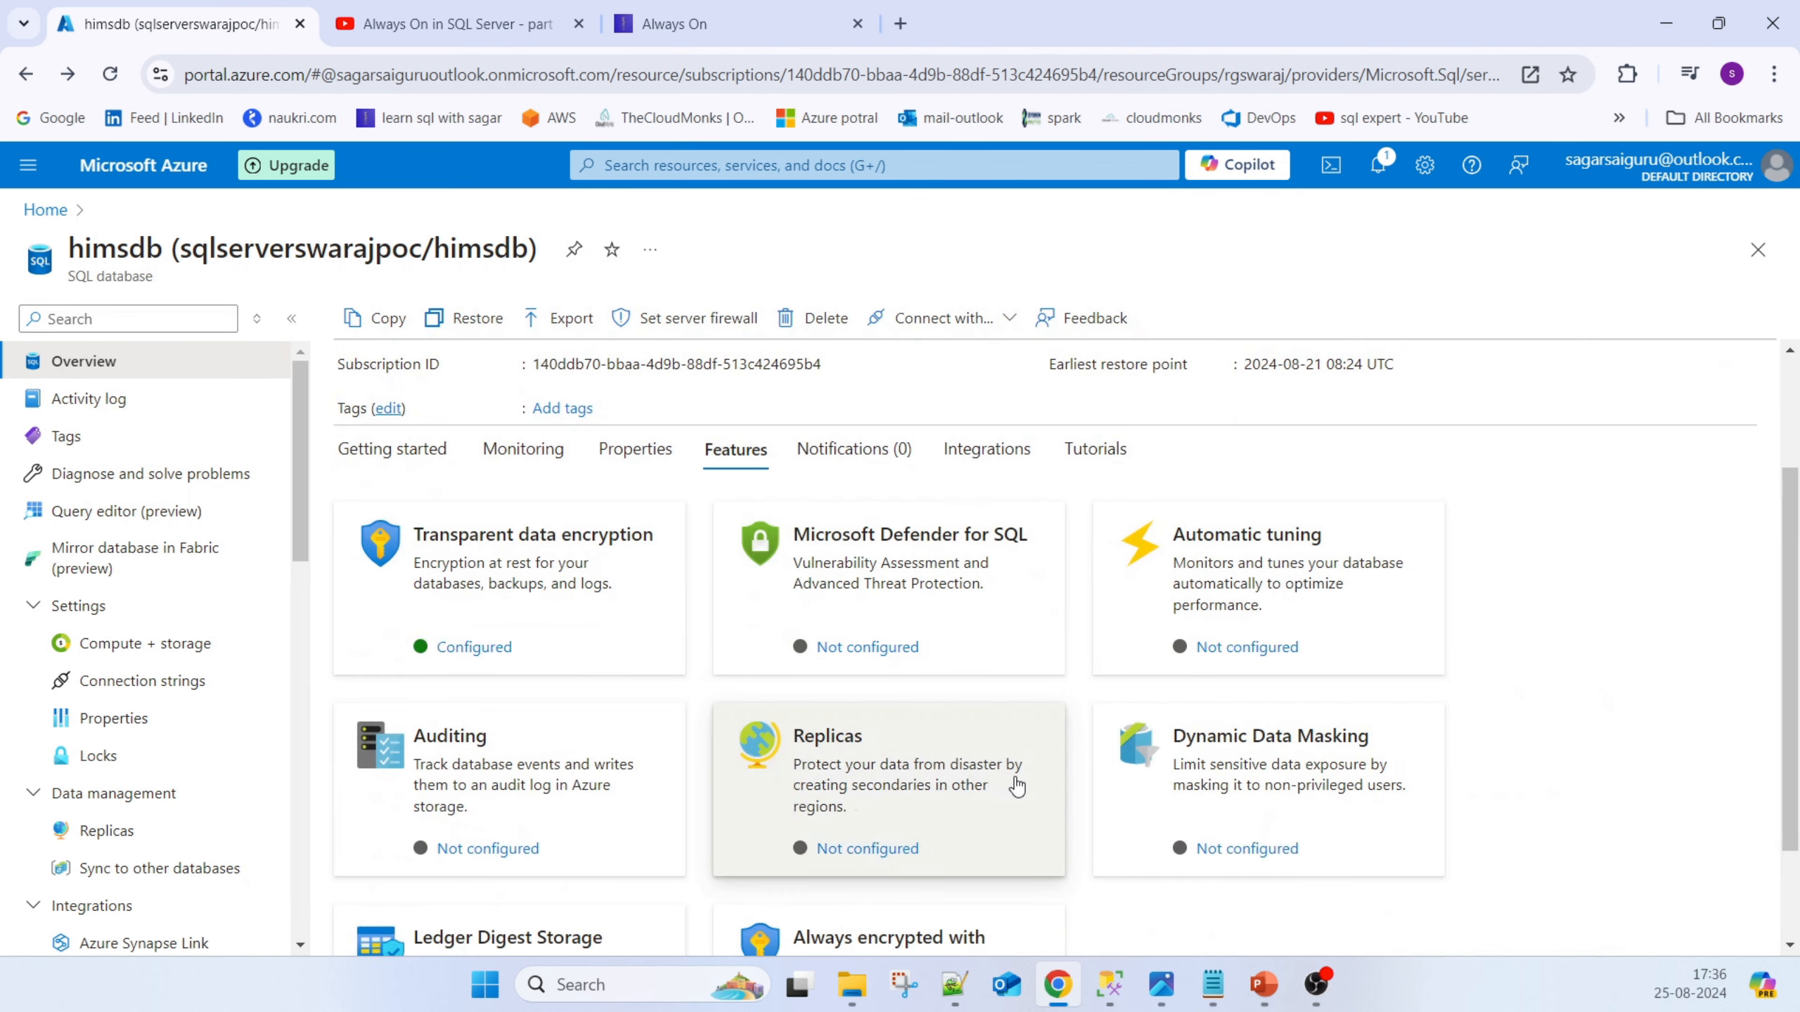
Start a geo replica of himsdb from its Replicas feature and open the form for creating a new target server
click(968, 803)
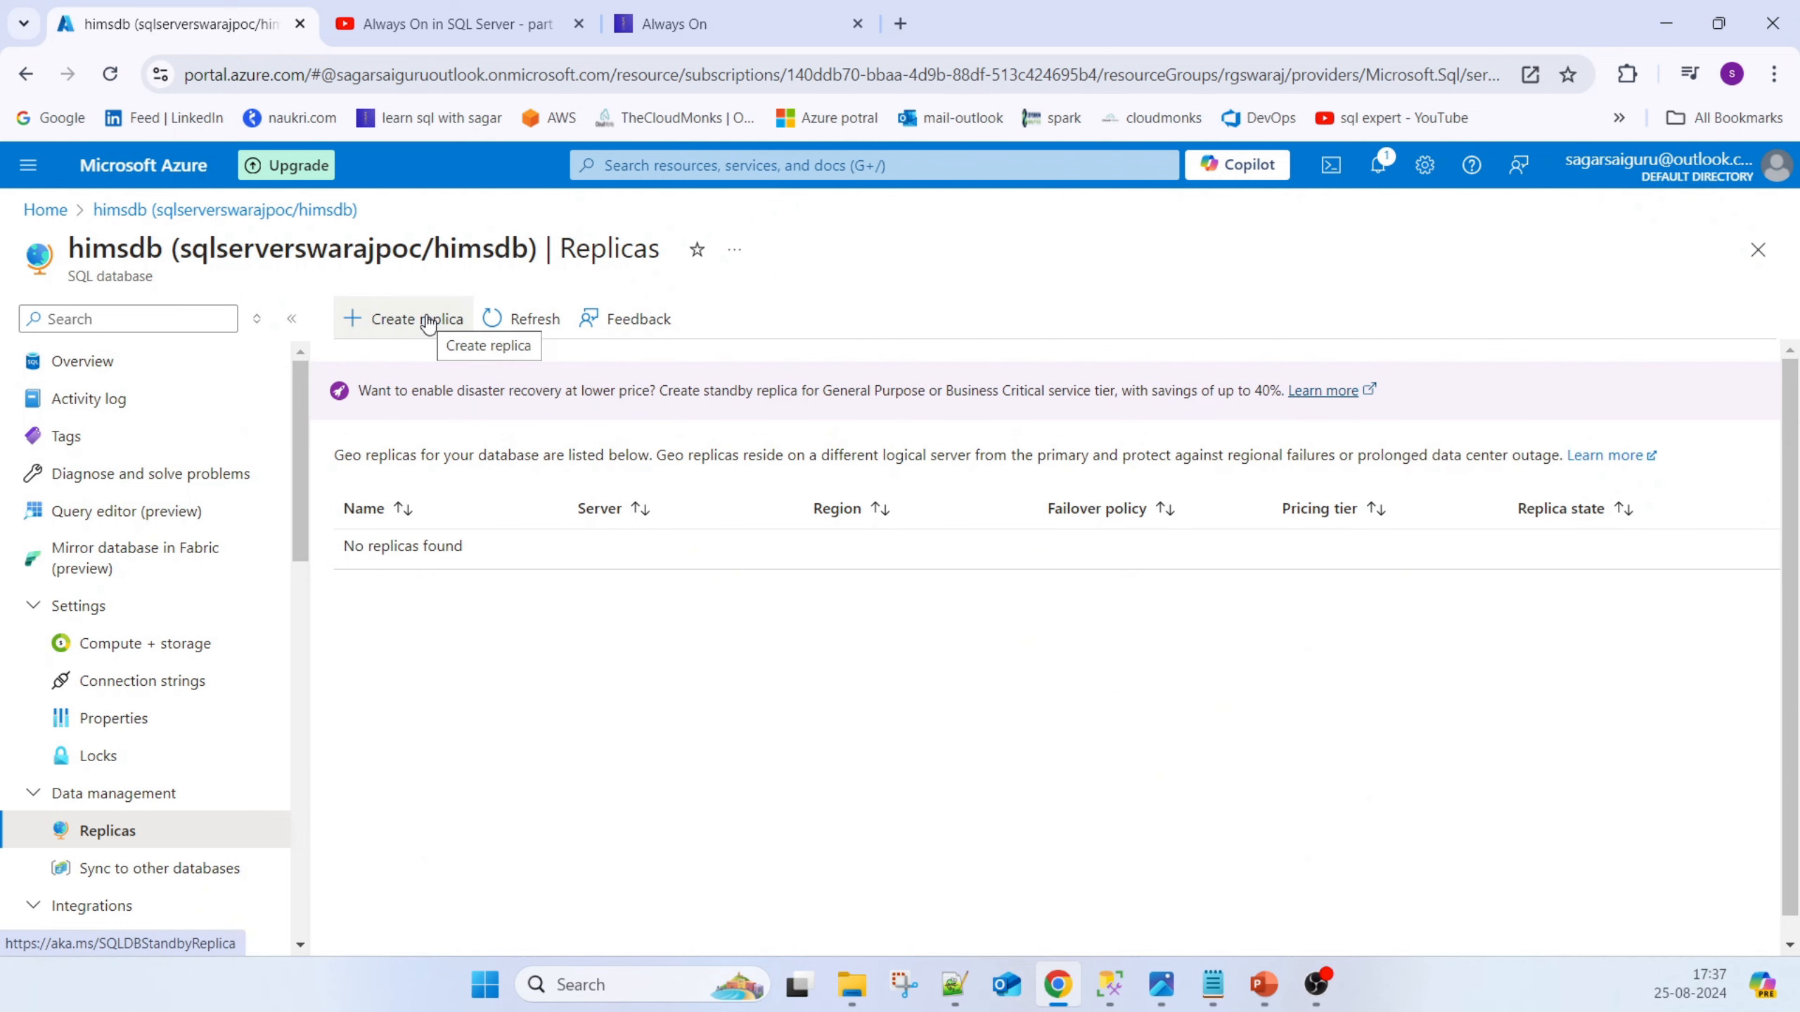
click(428, 321)
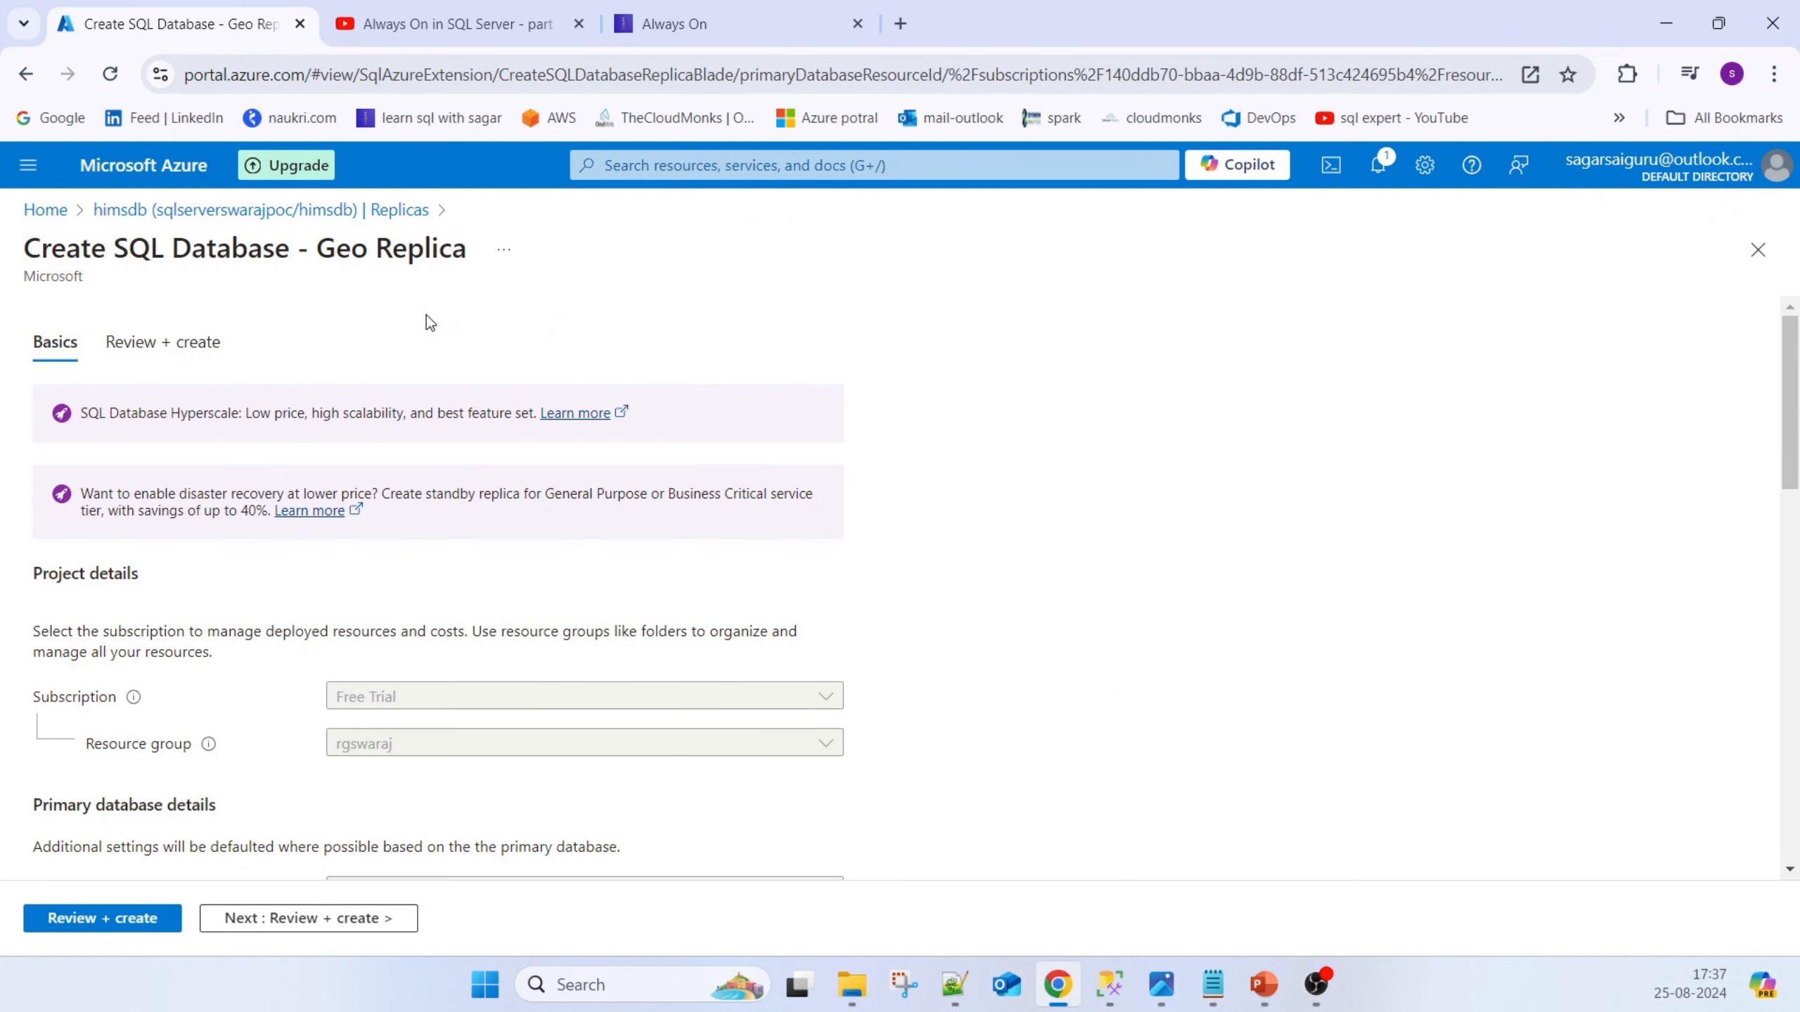
scroll(488, 684, down, 8)
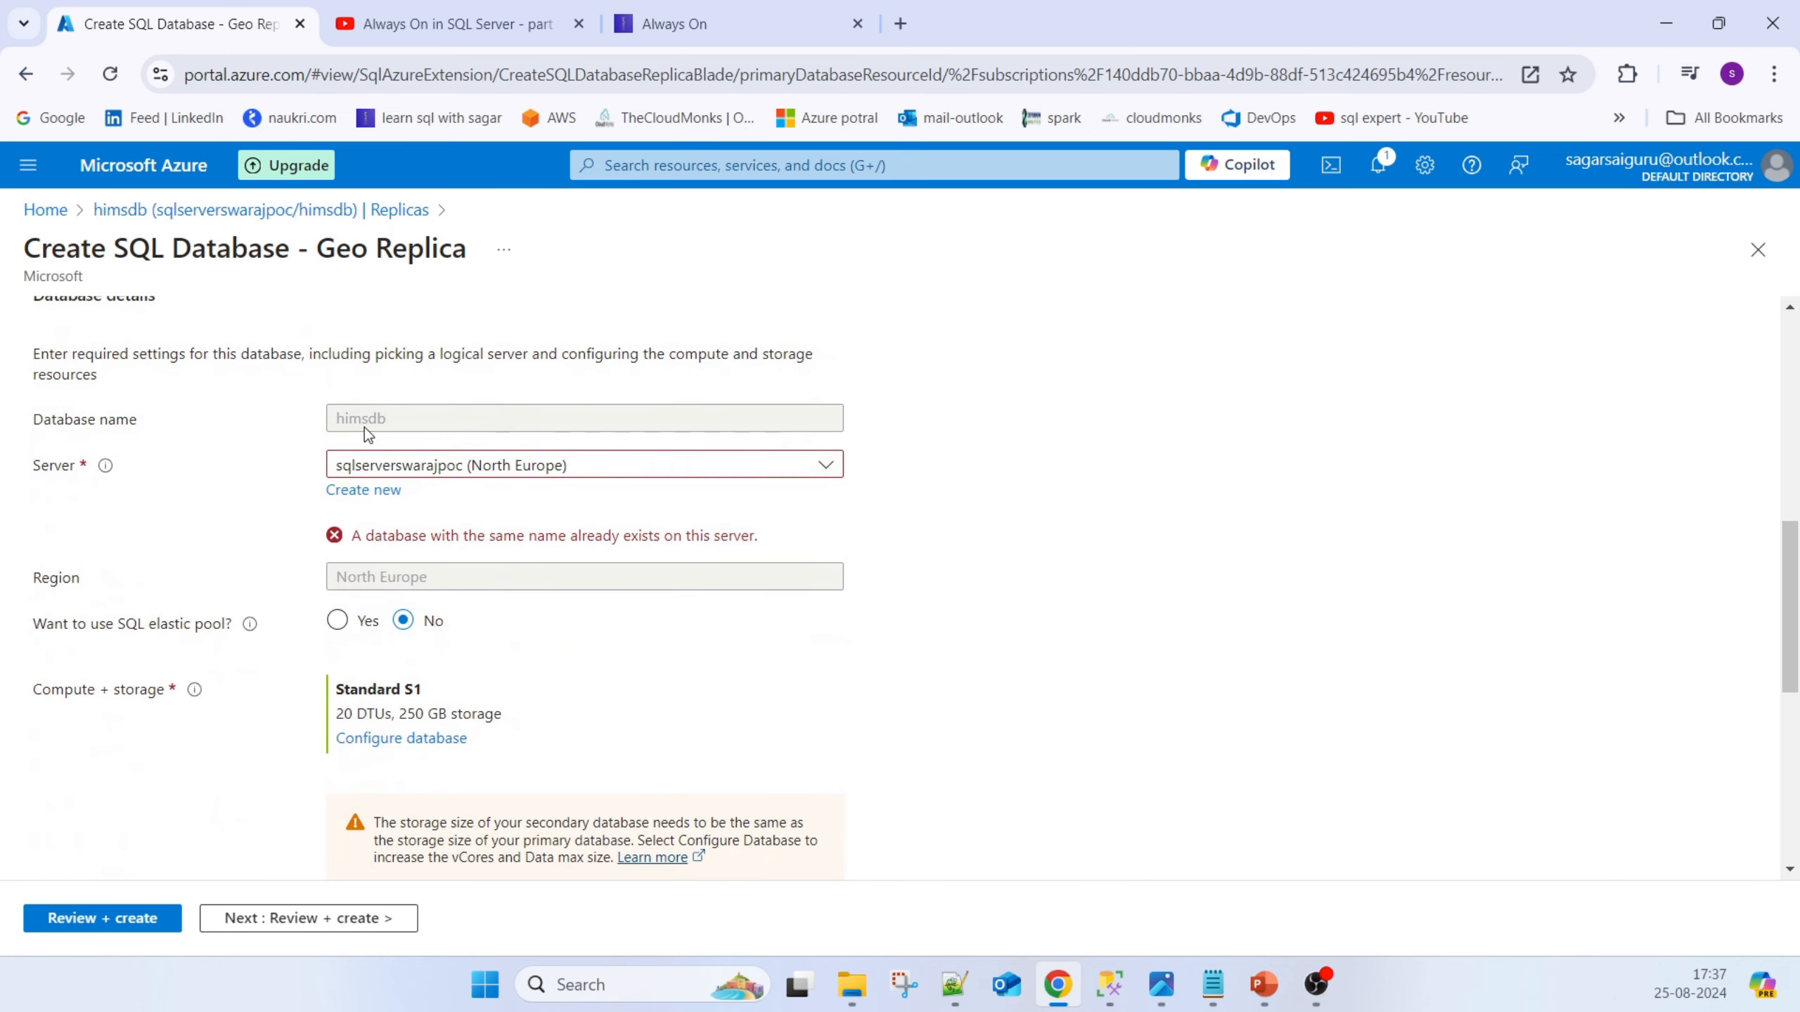
click(363, 490)
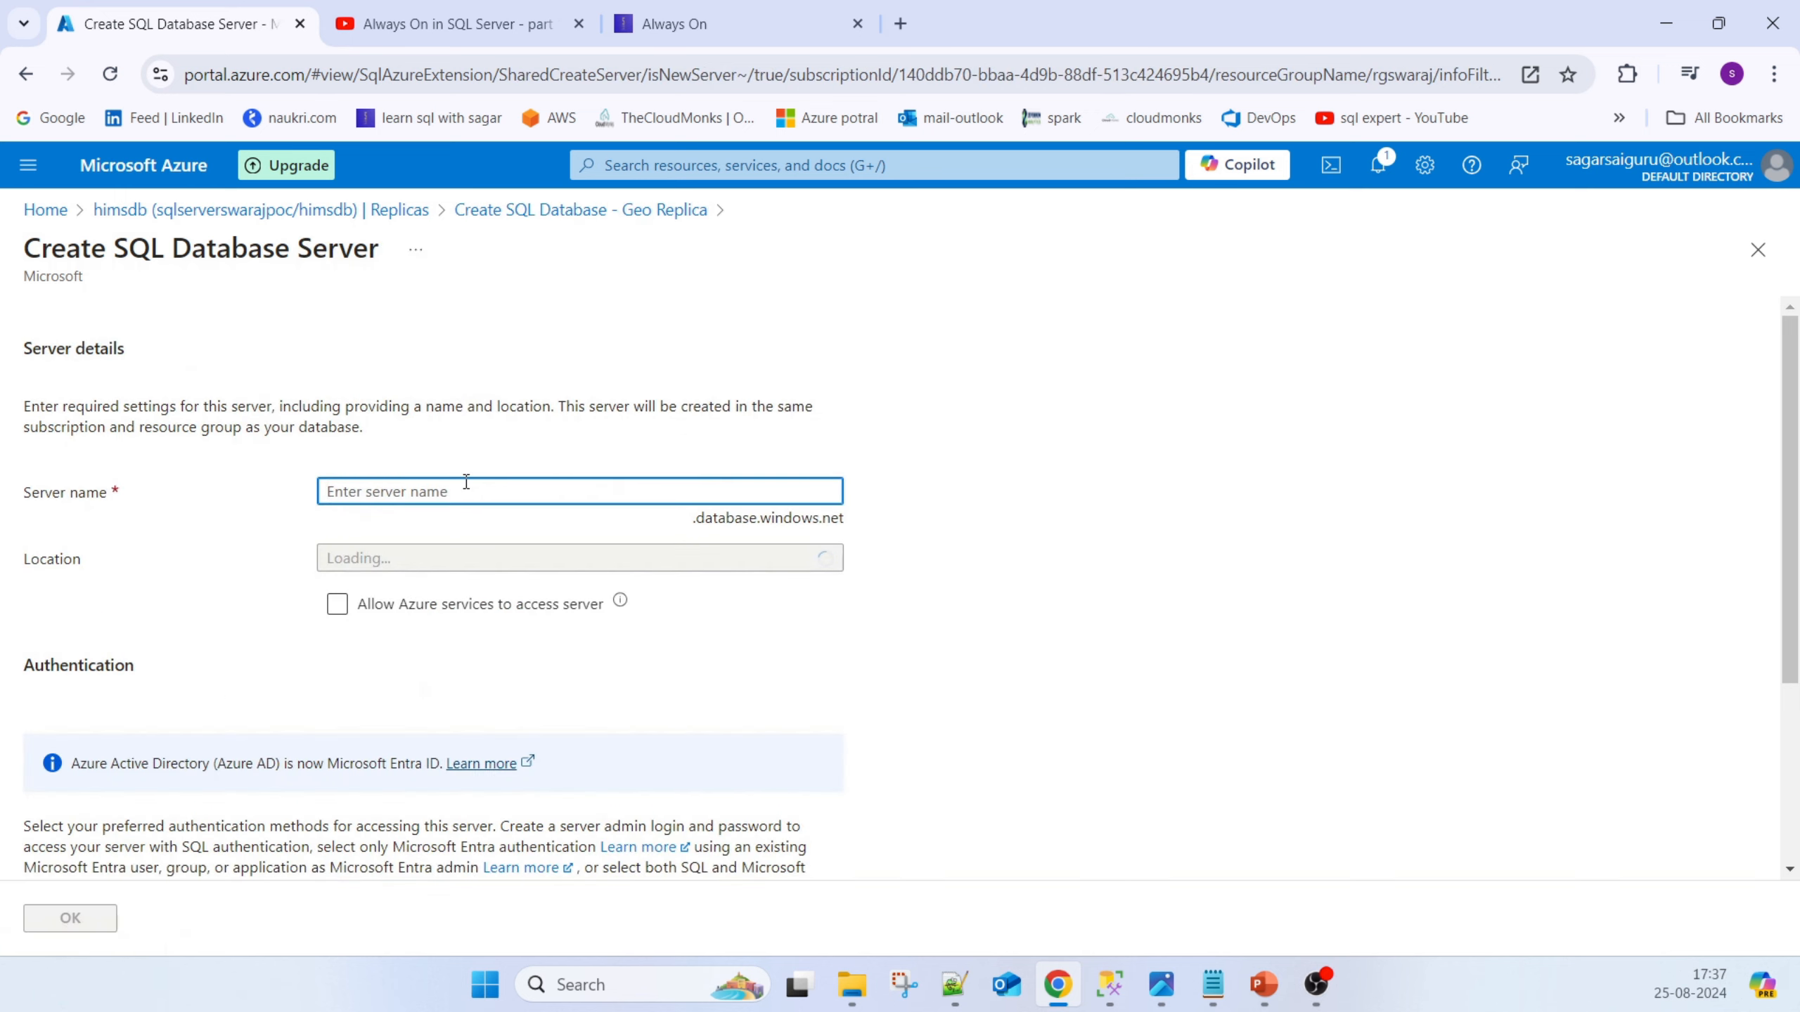
Name the new server sqlserverswarajpocsec, copying the name from the SQL Server 2 entry in notes.txt in Notepad
click(1212, 985)
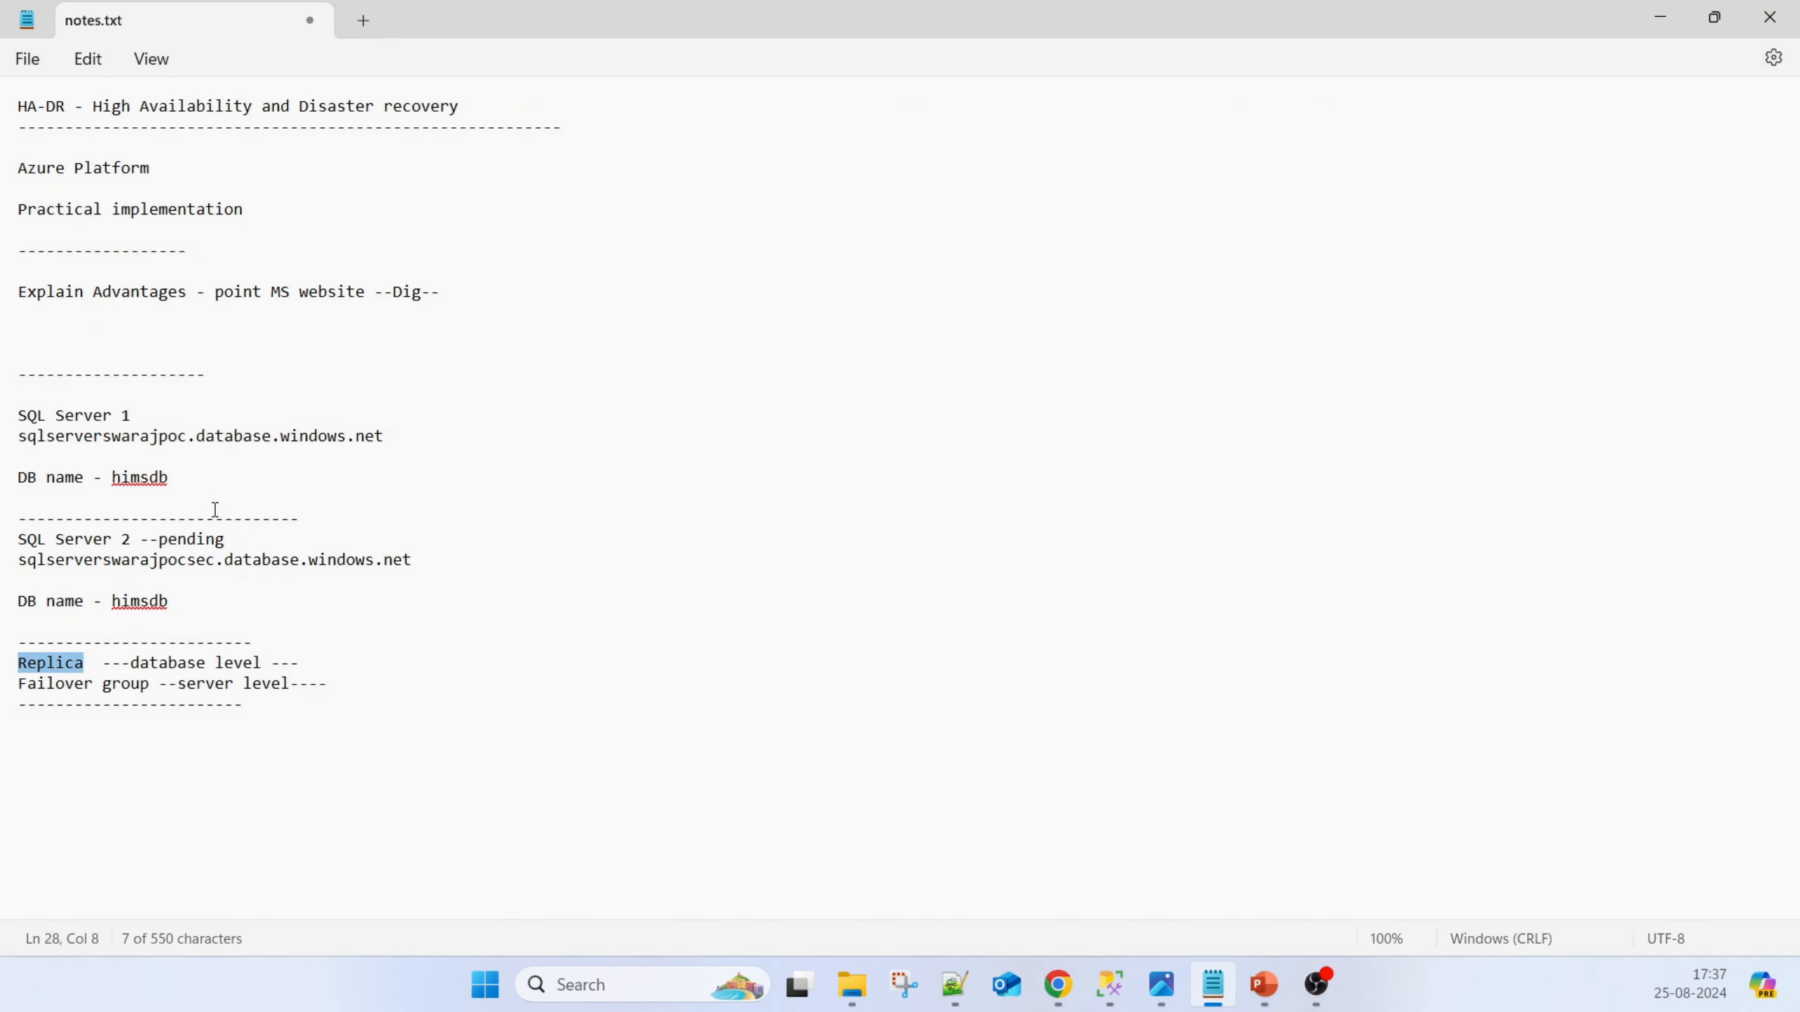
double_click(165, 562)
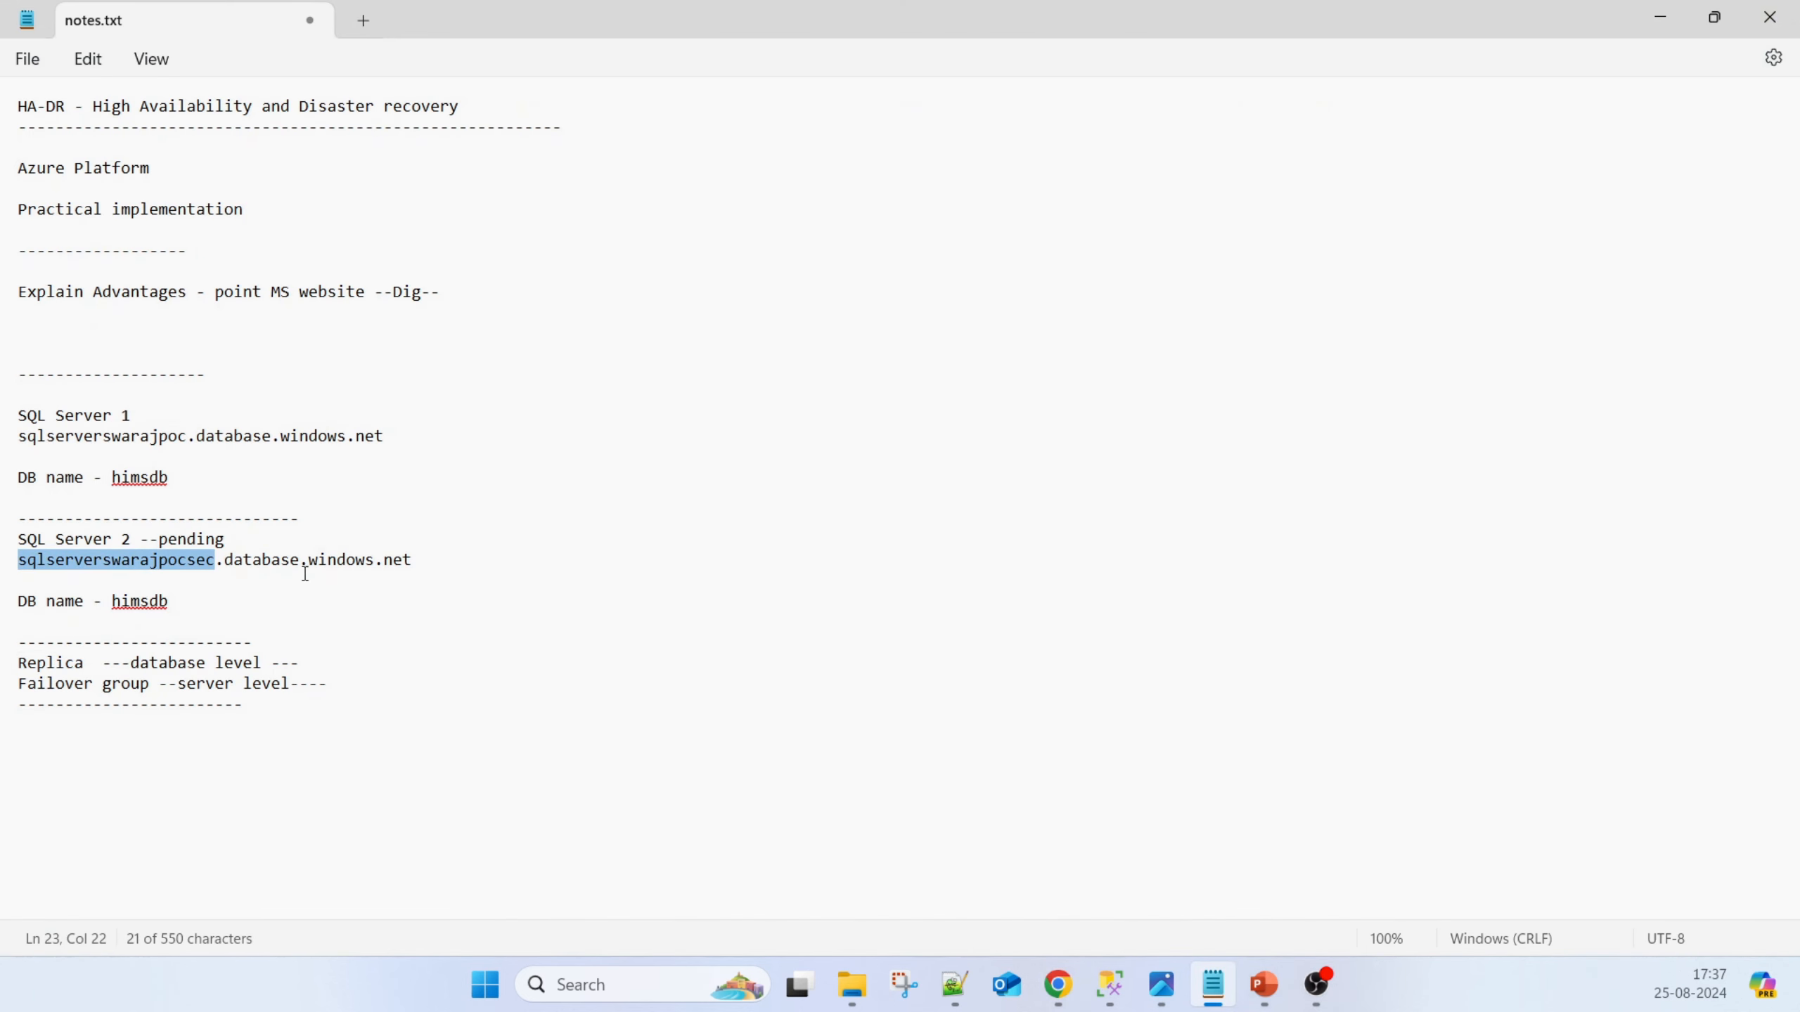
click(425, 562)
double_click(134, 559)
key(ctrl+c)
click(1057, 985)
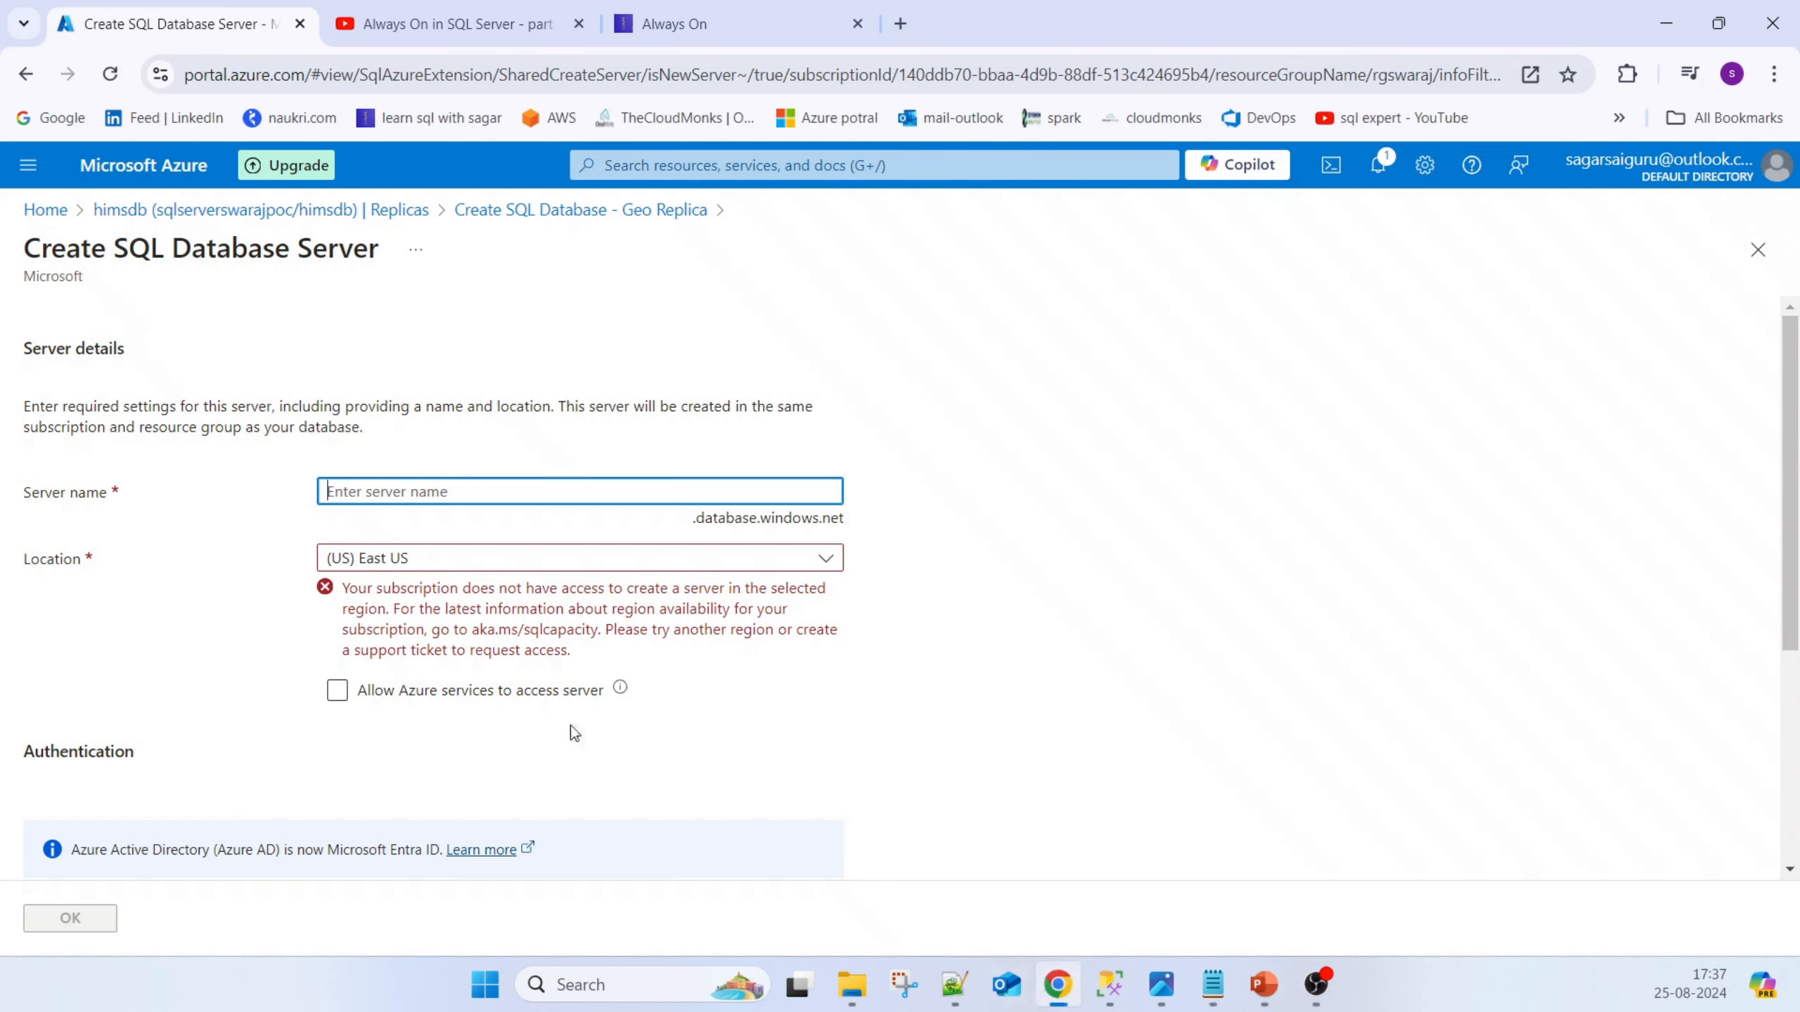
key(ctrl+v)
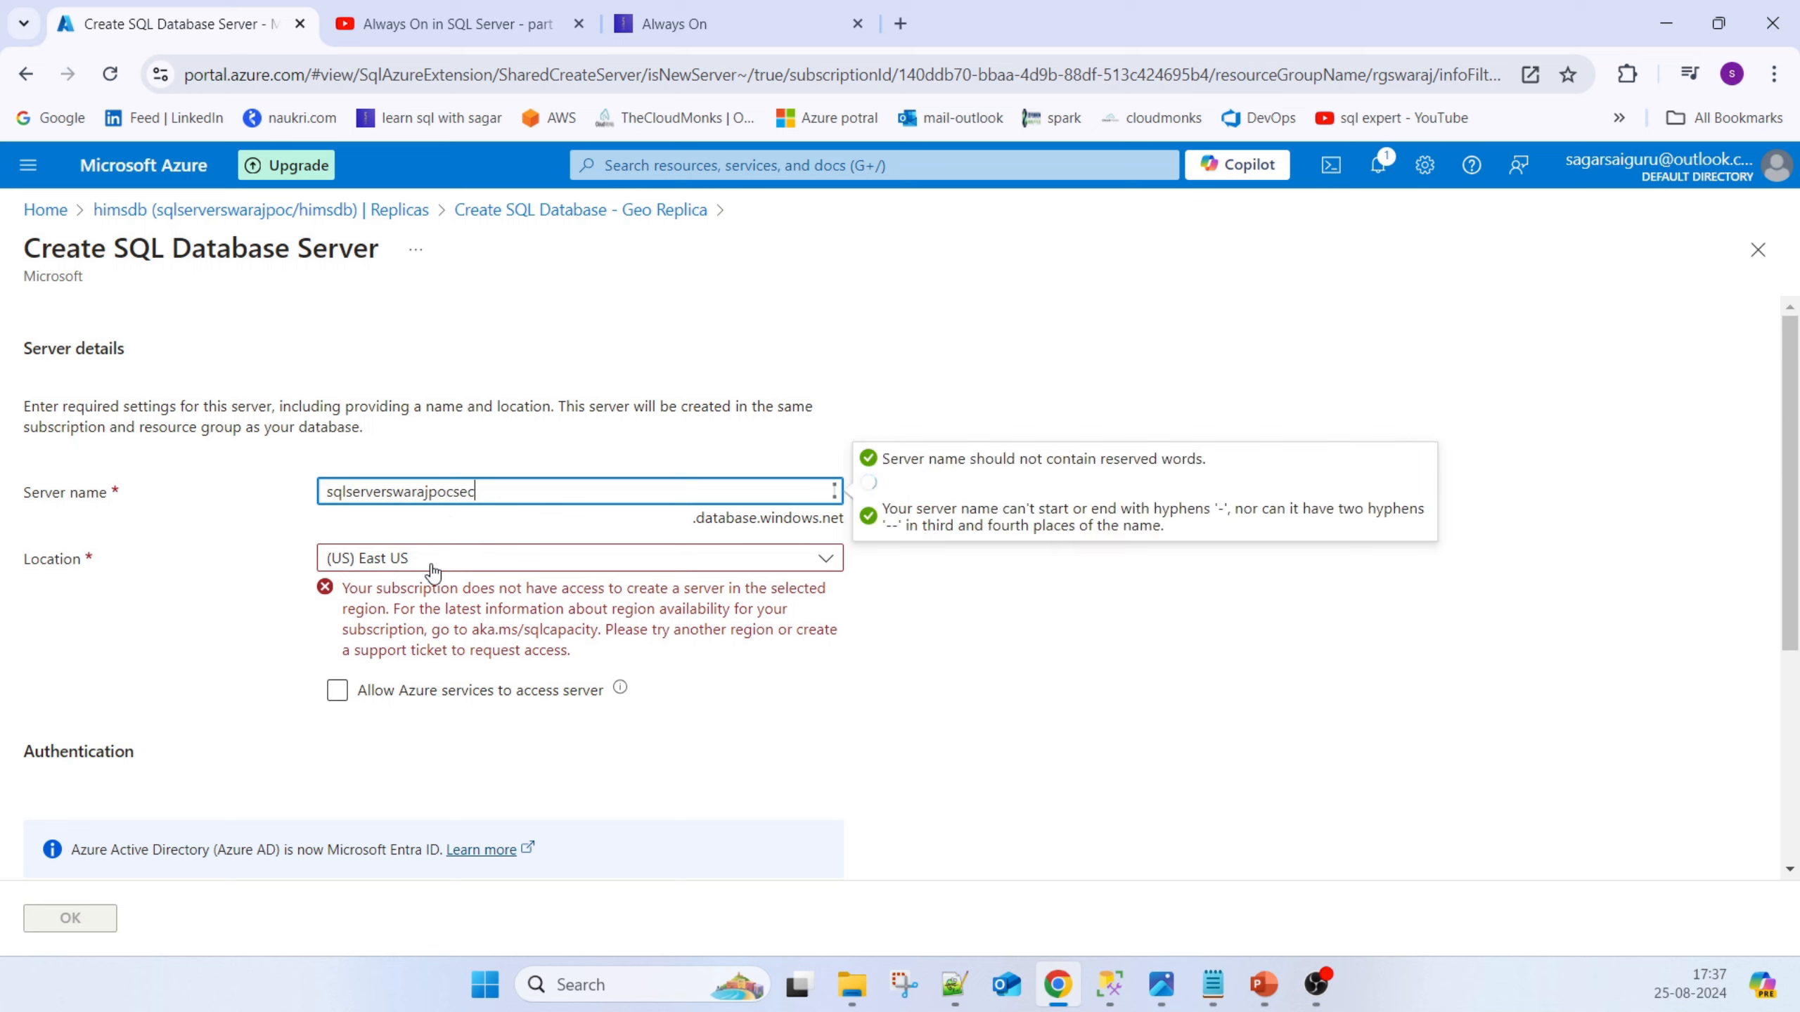
Try the locations South Central US, West US 2 and West Europe for the new server
click(467, 570)
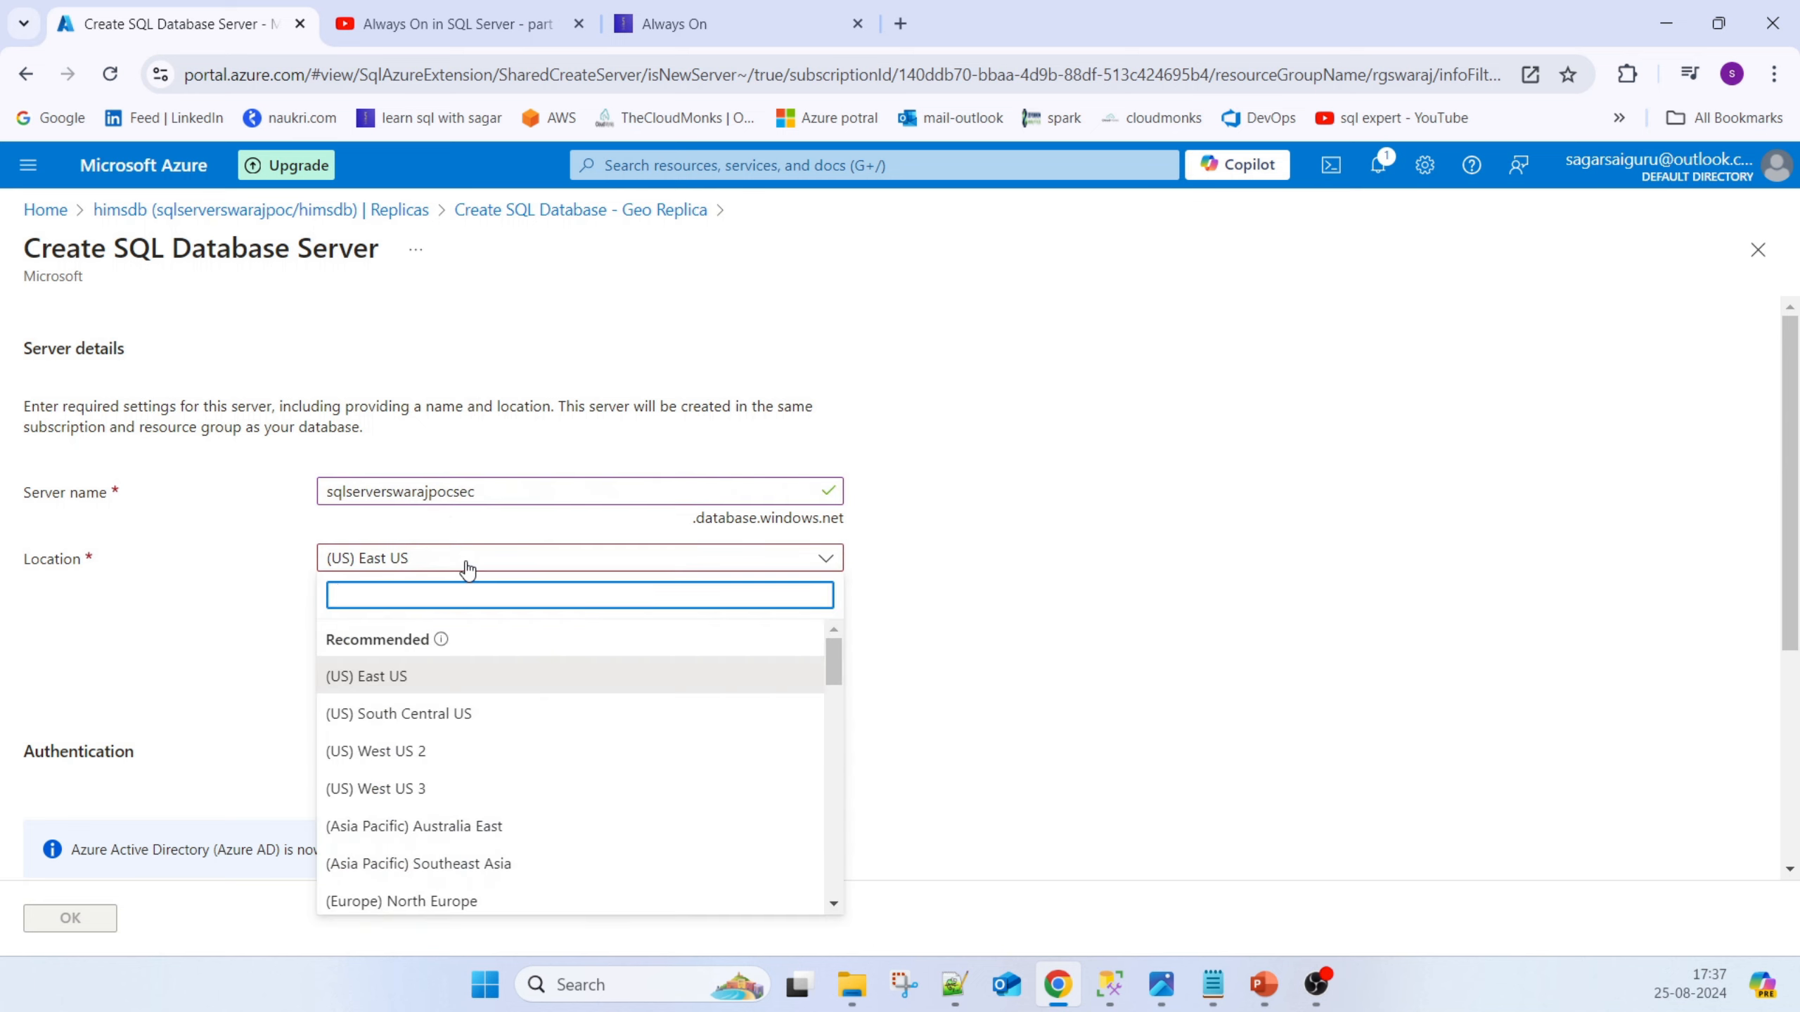
click(450, 713)
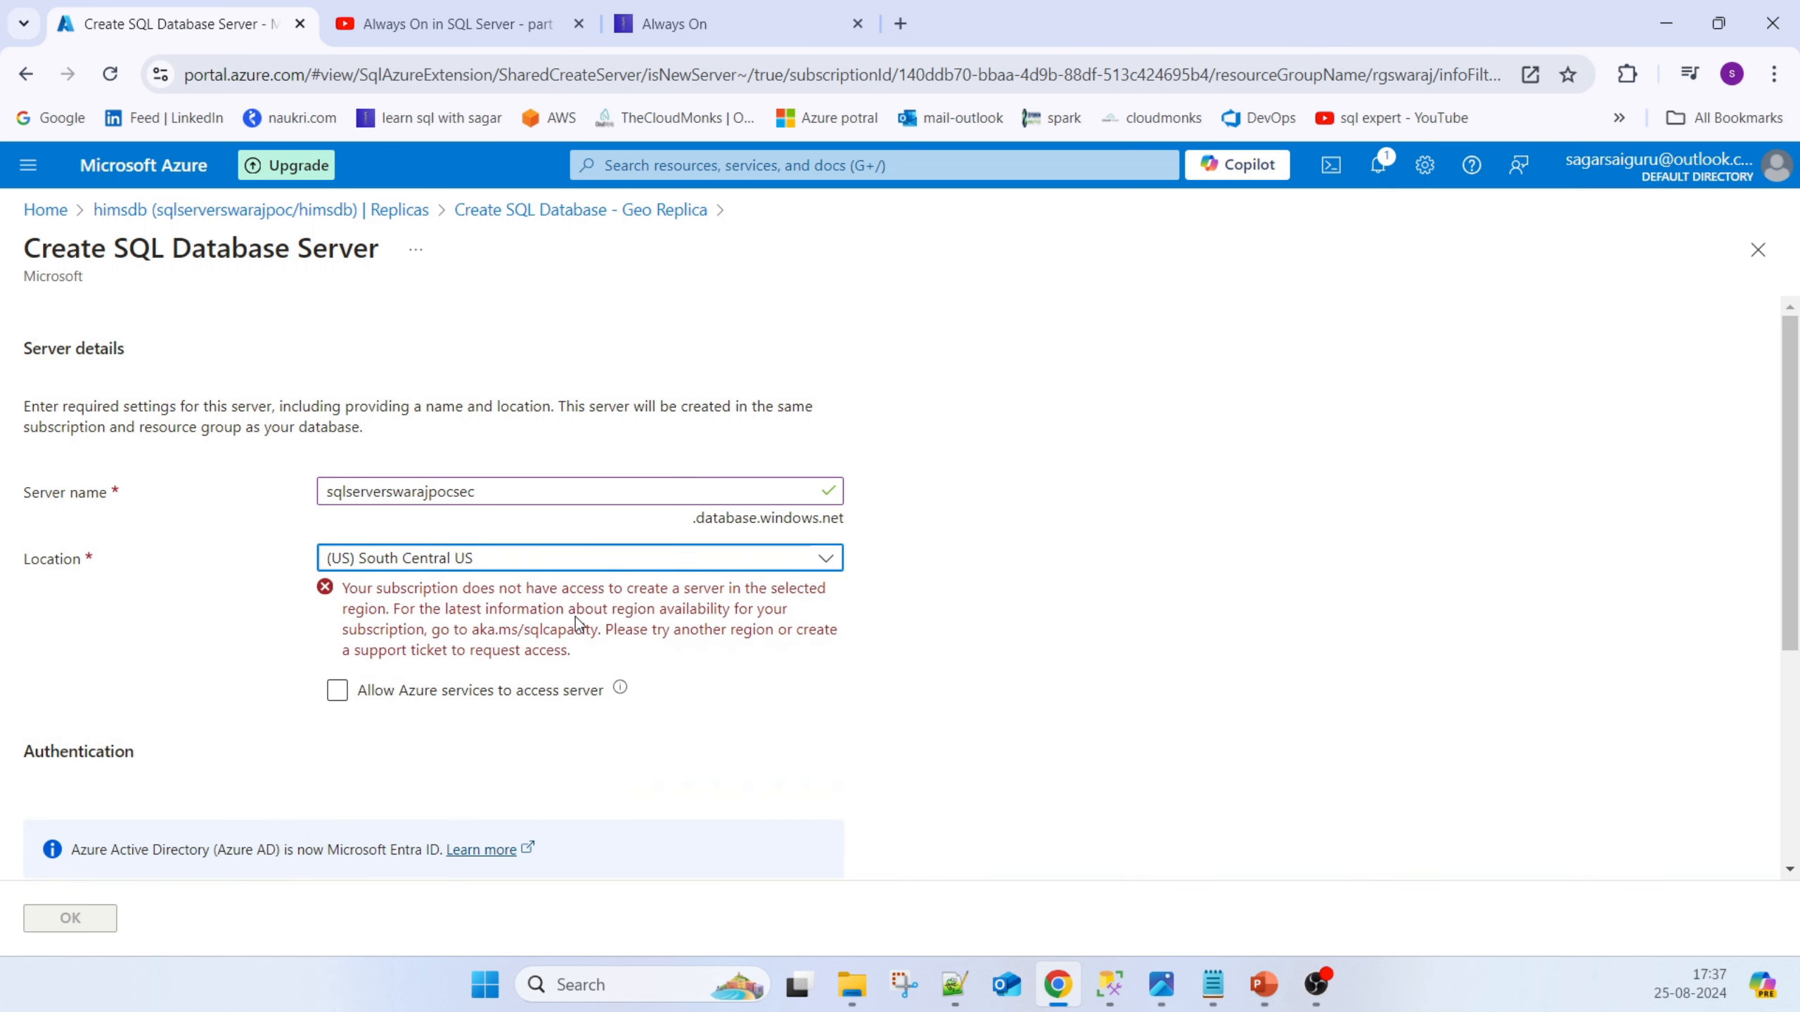
click(486, 568)
click(431, 752)
click(586, 563)
scroll(616, 752, down, 3)
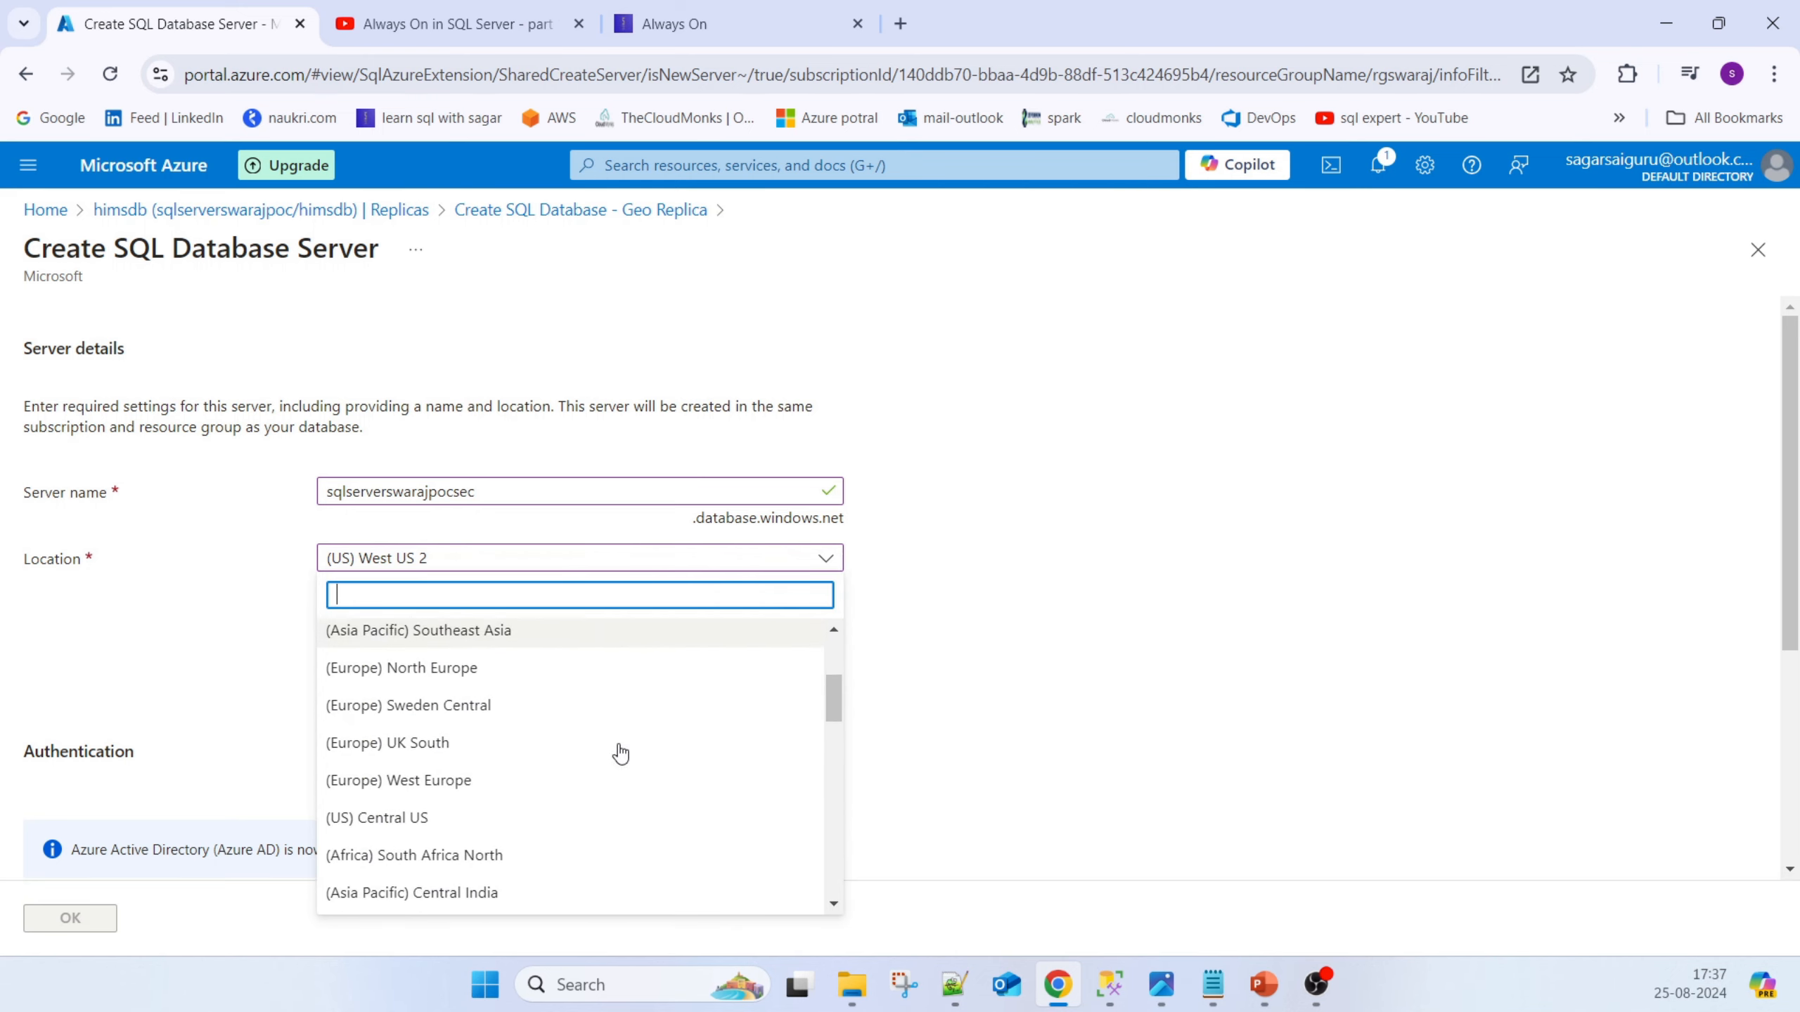
scroll(564, 737, up, 3)
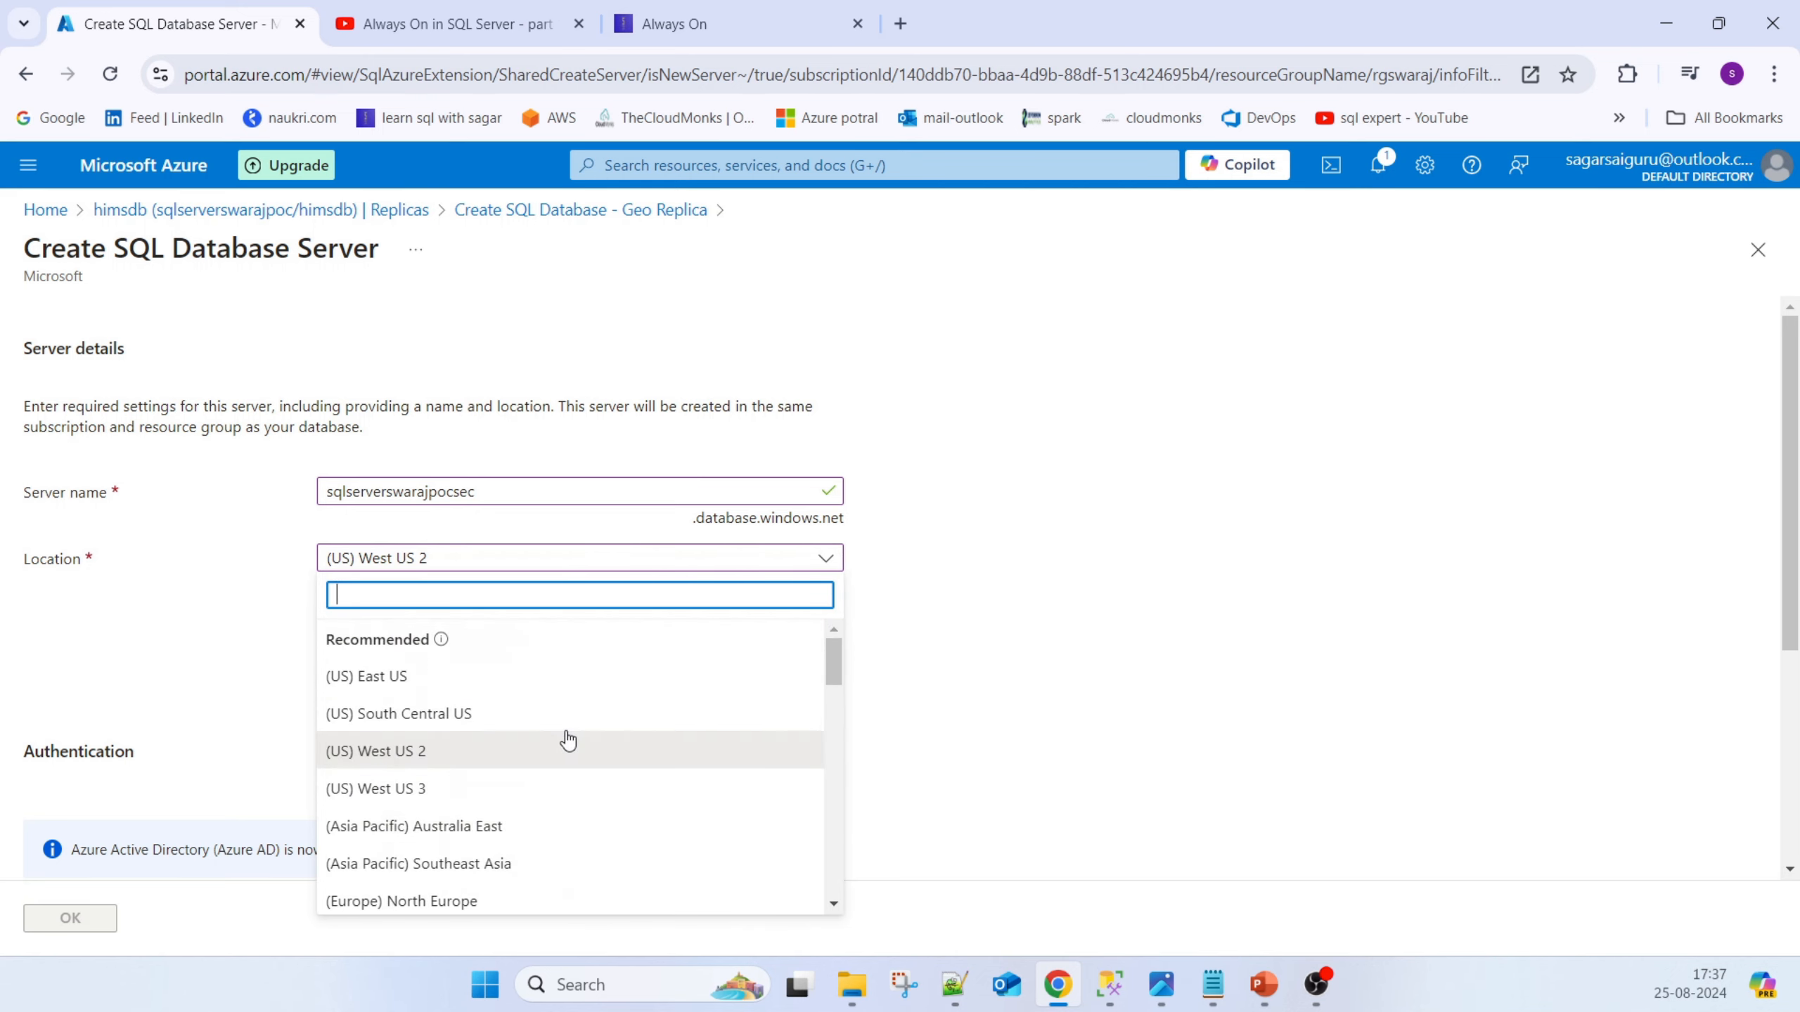
scroll(546, 777, down, 2)
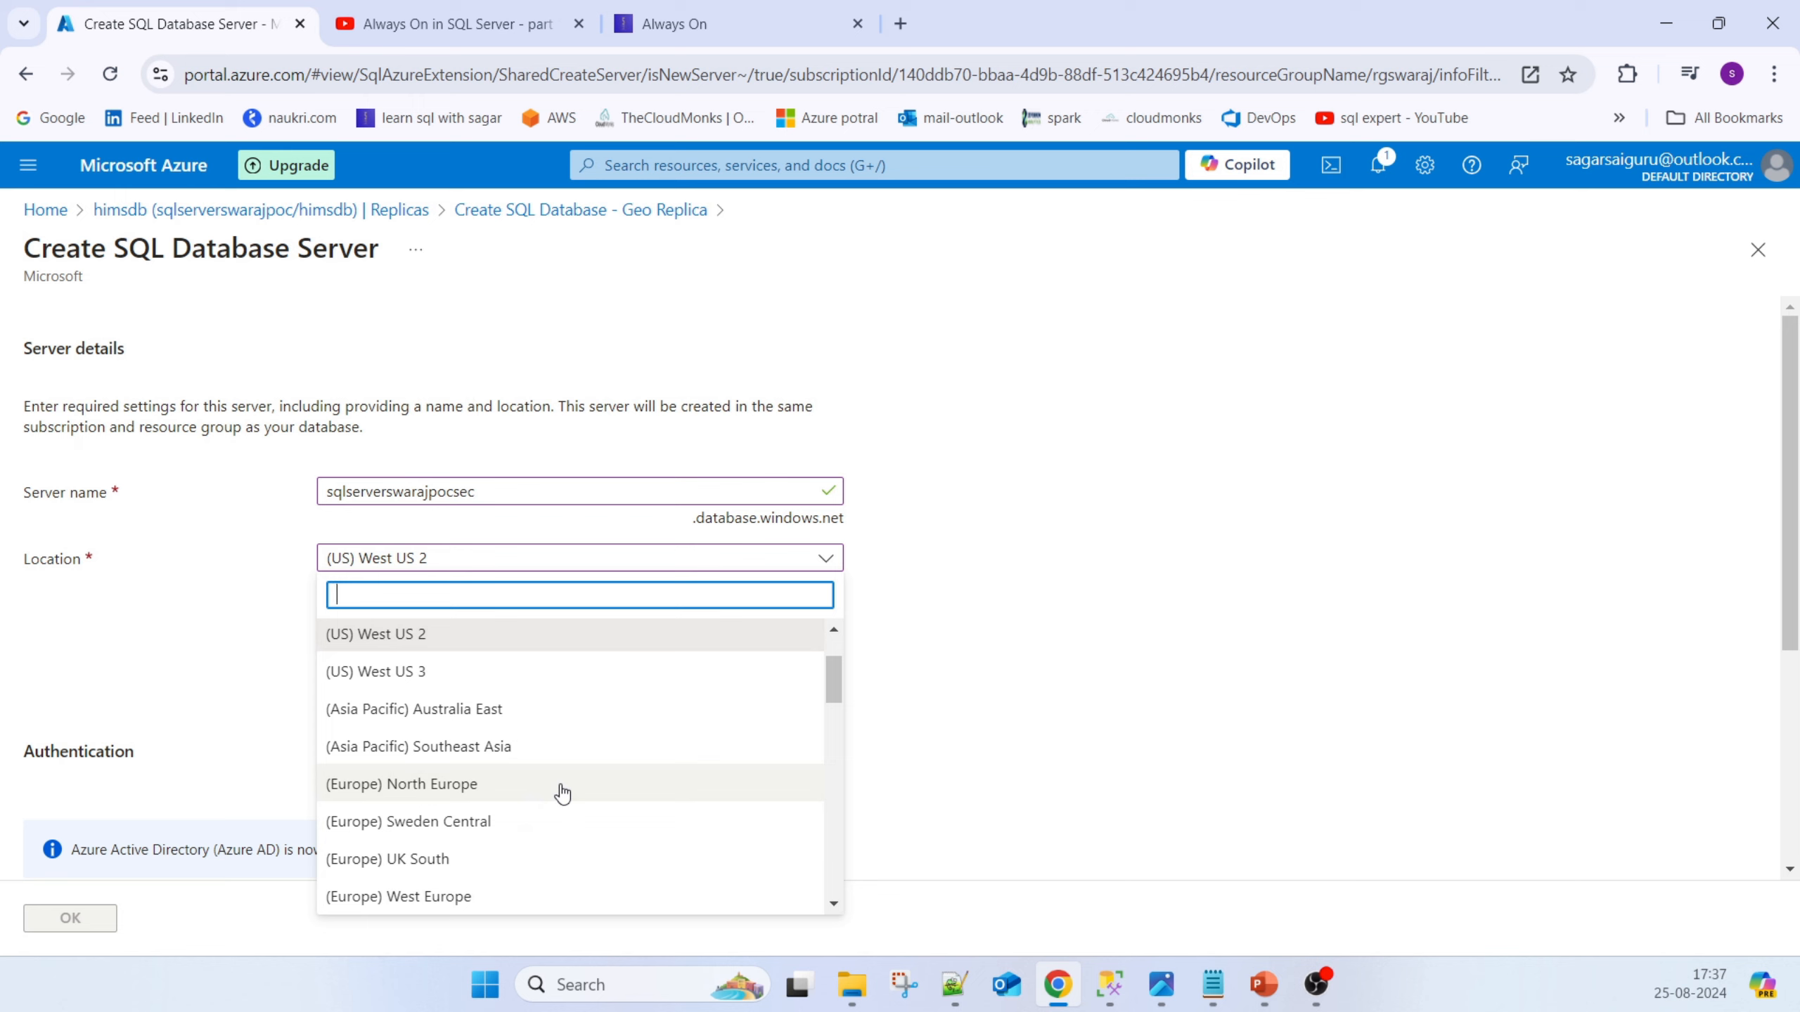
scroll(560, 791, down, 3)
click(490, 782)
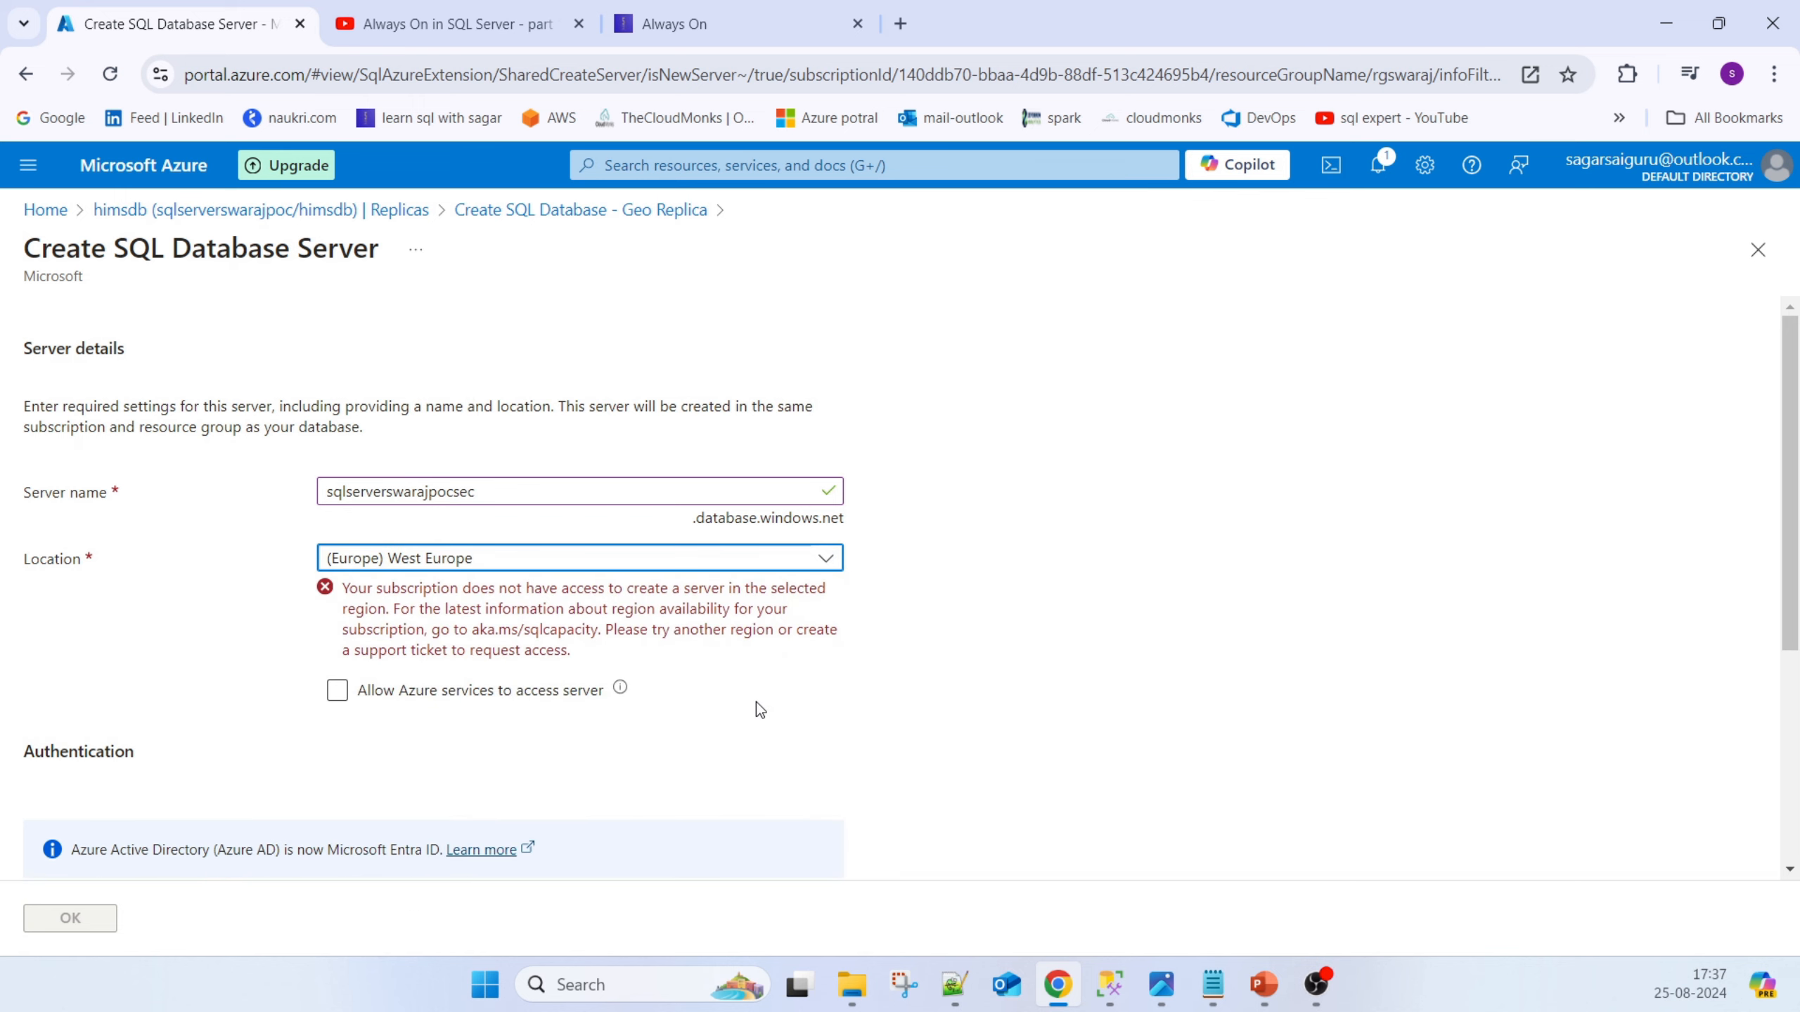
Search the locations for "indi" and set the new server's location to (Asia Pacific) Central India
click(641, 569)
scroll(574, 790, down, 5)
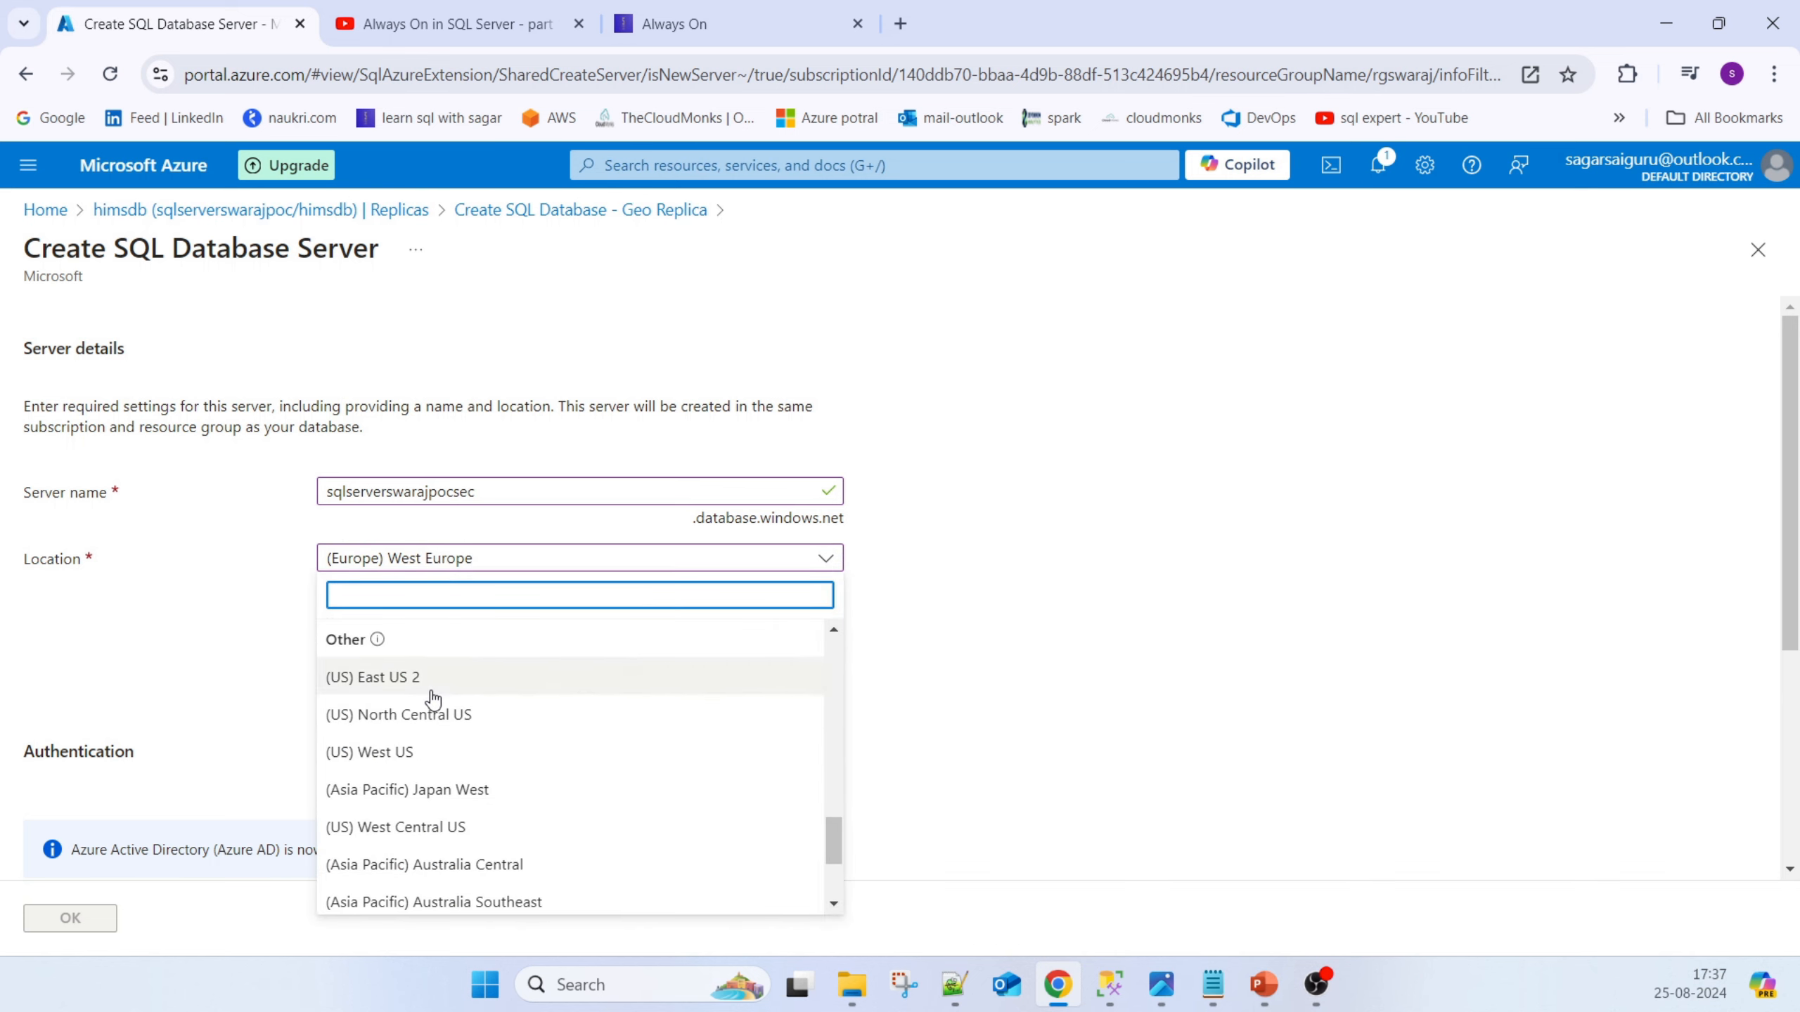
text(indi)
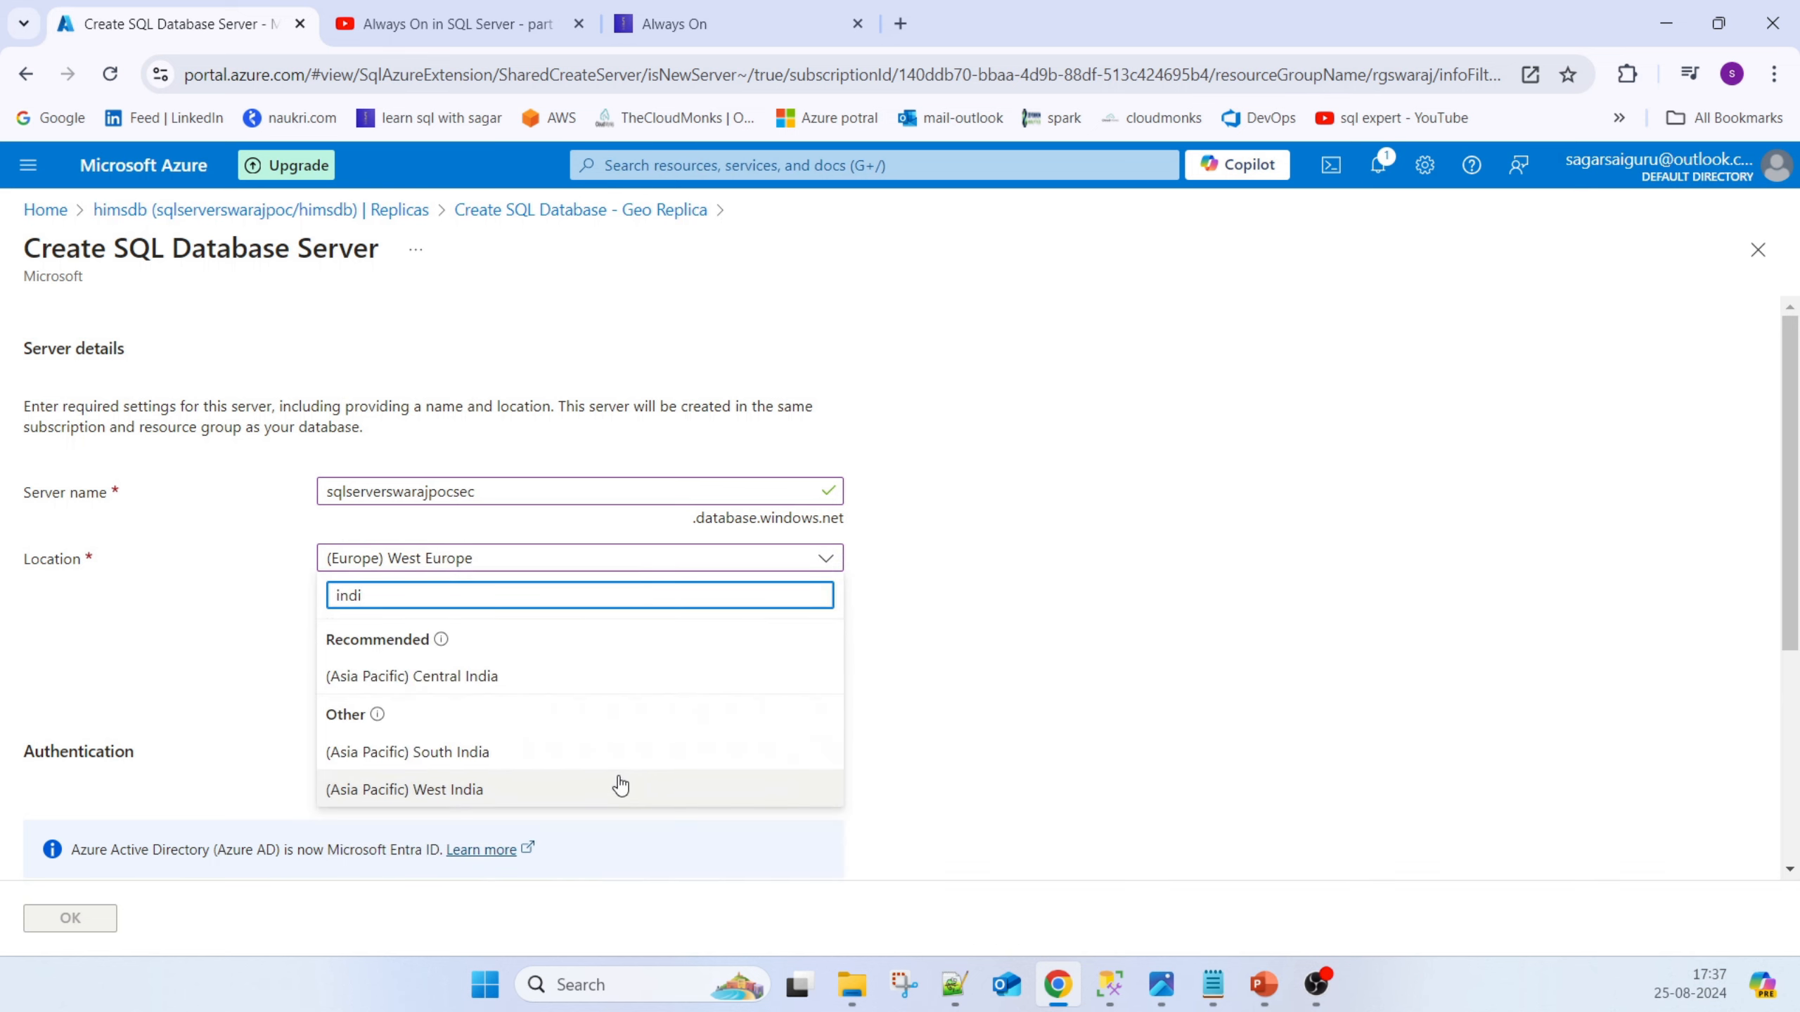
click(429, 681)
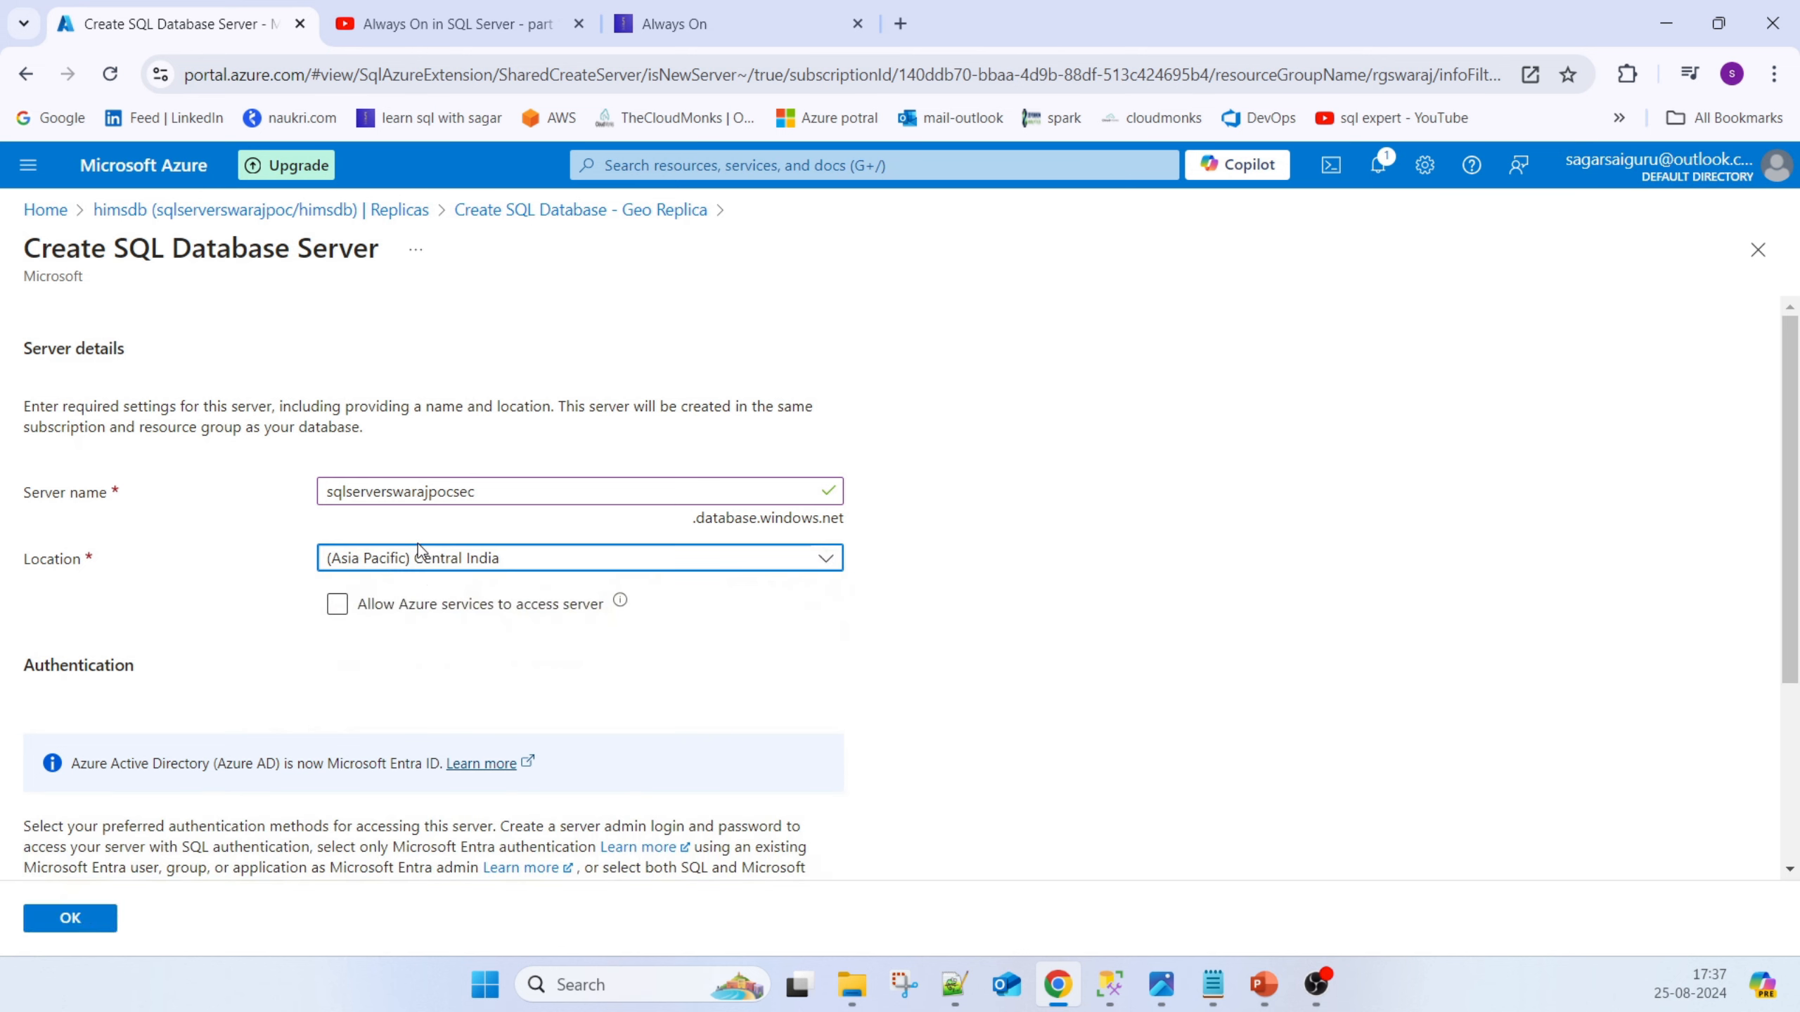
Set the new server's authentication method to use both SQL and Microsoft Entra authentication
scroll(393, 698, down, 3)
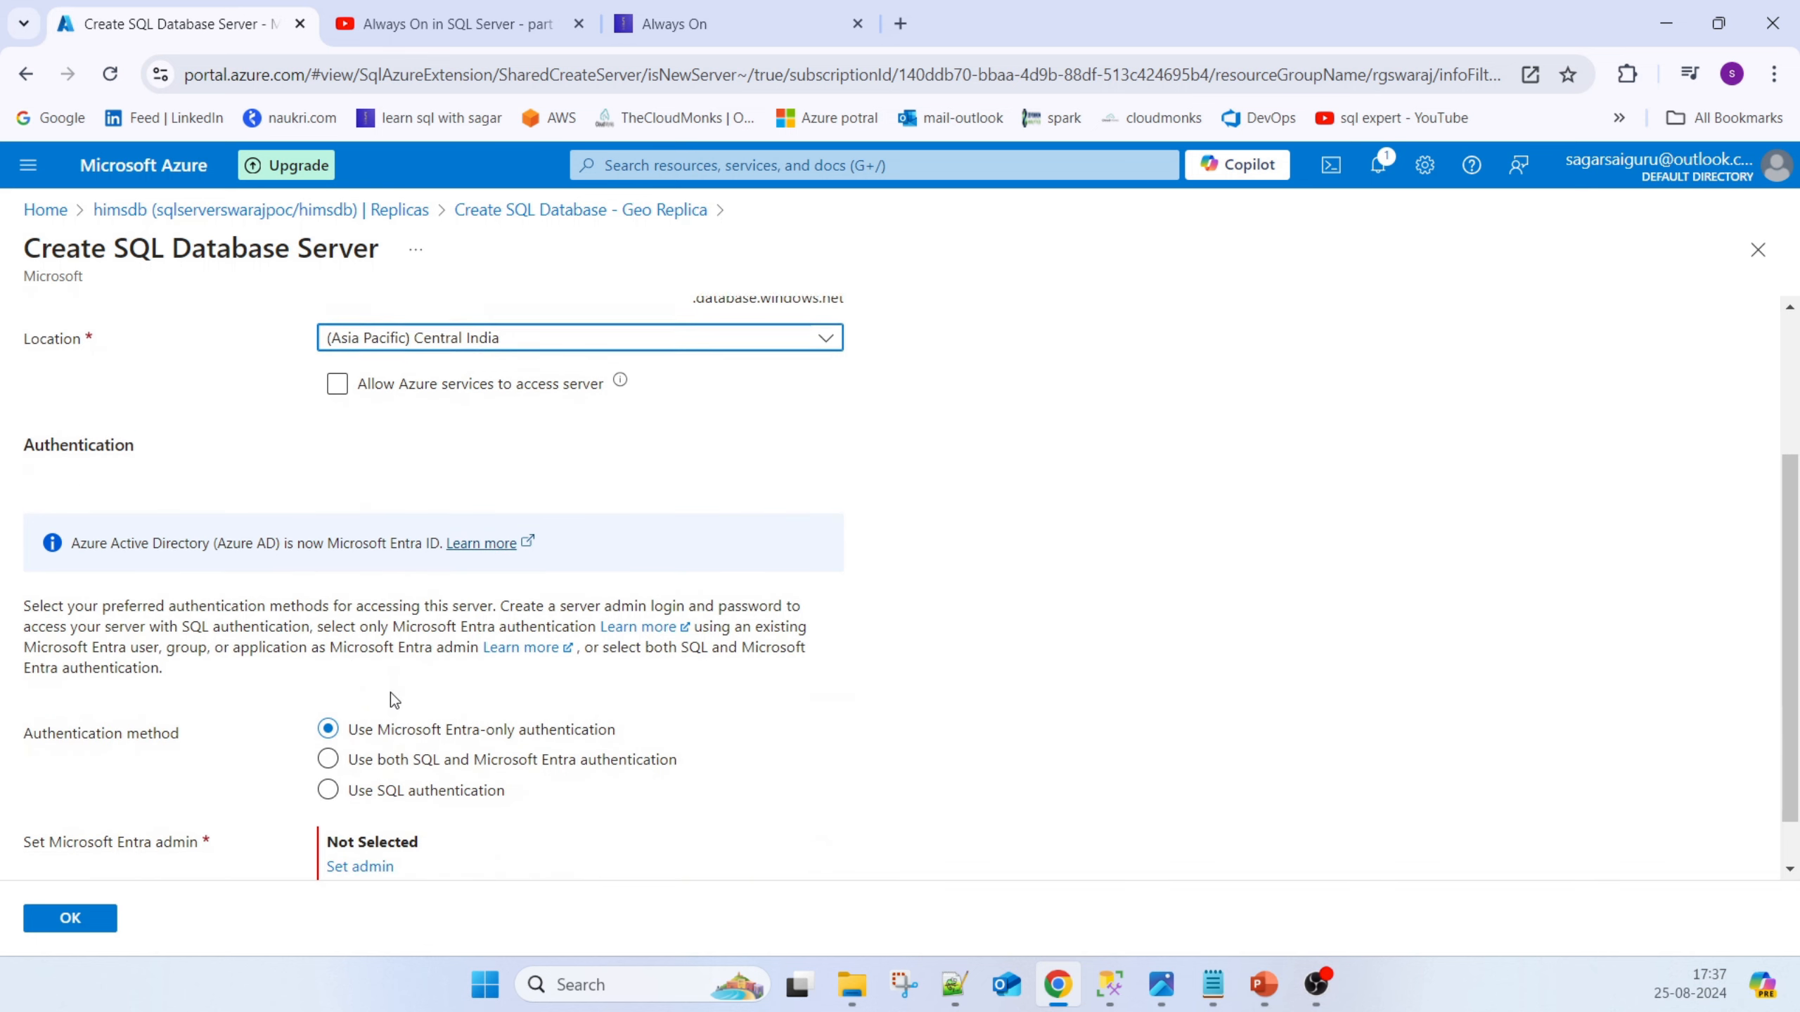
click(407, 786)
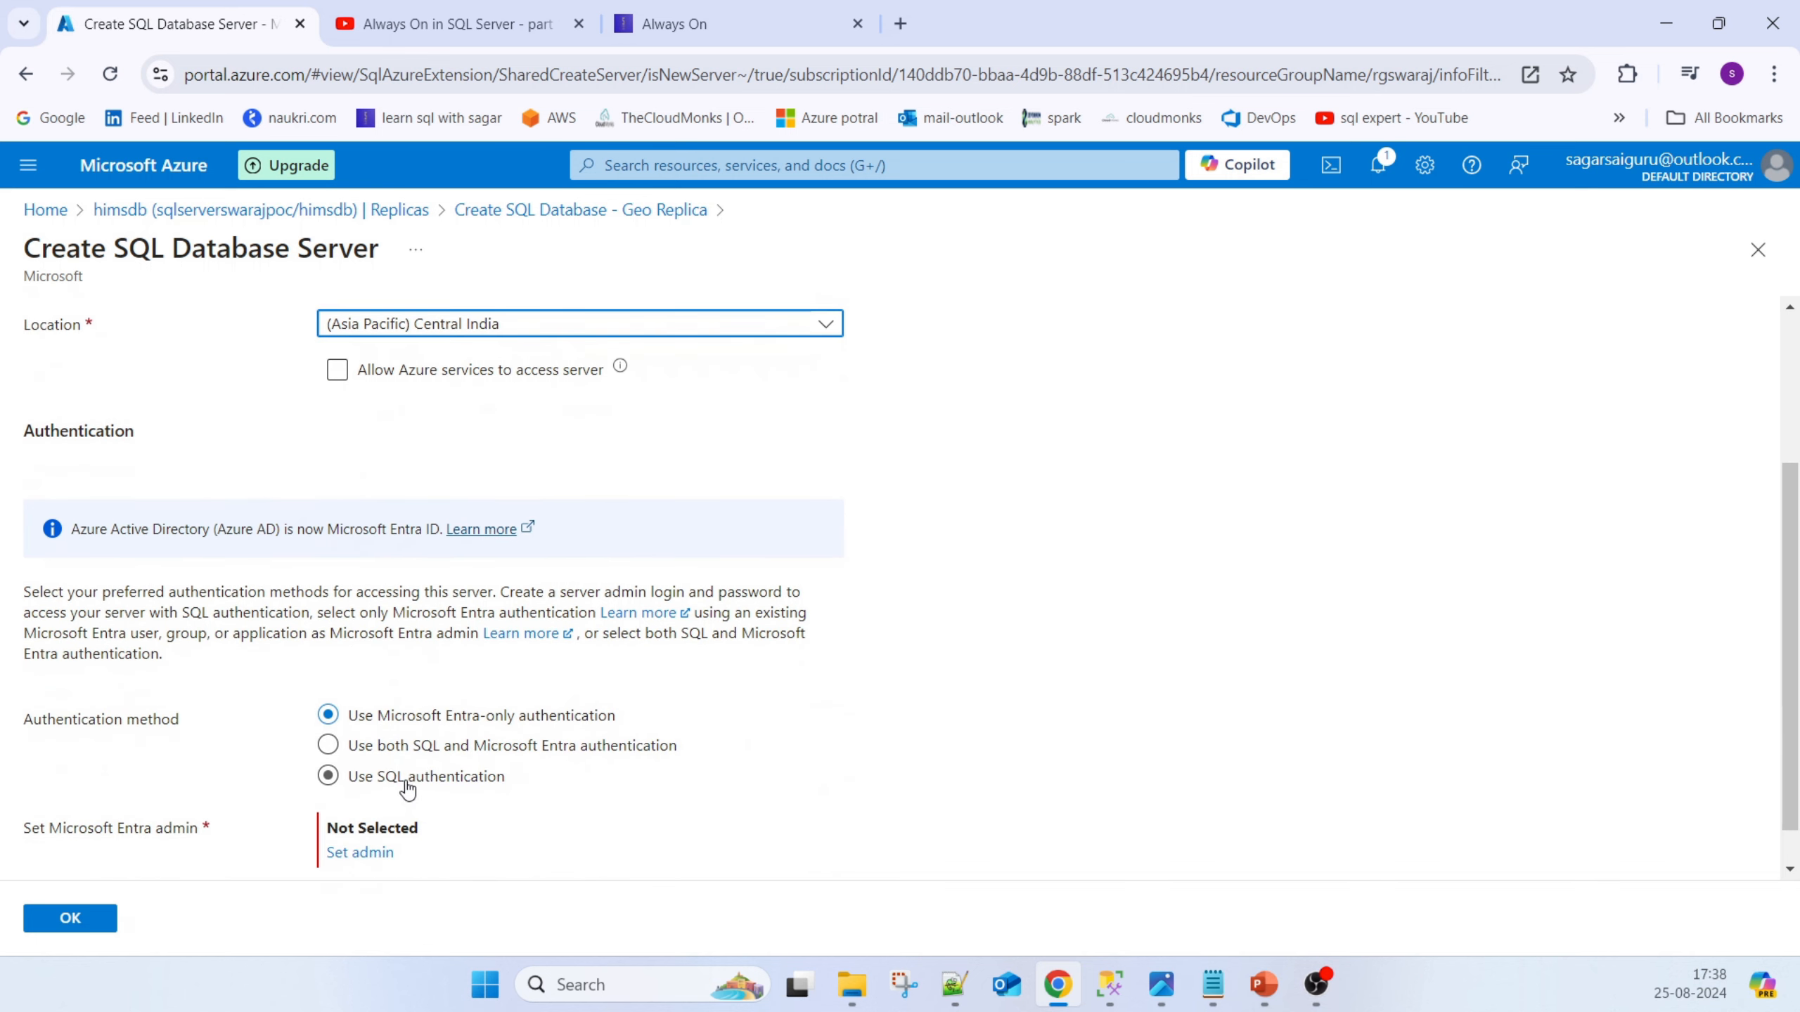
click(388, 750)
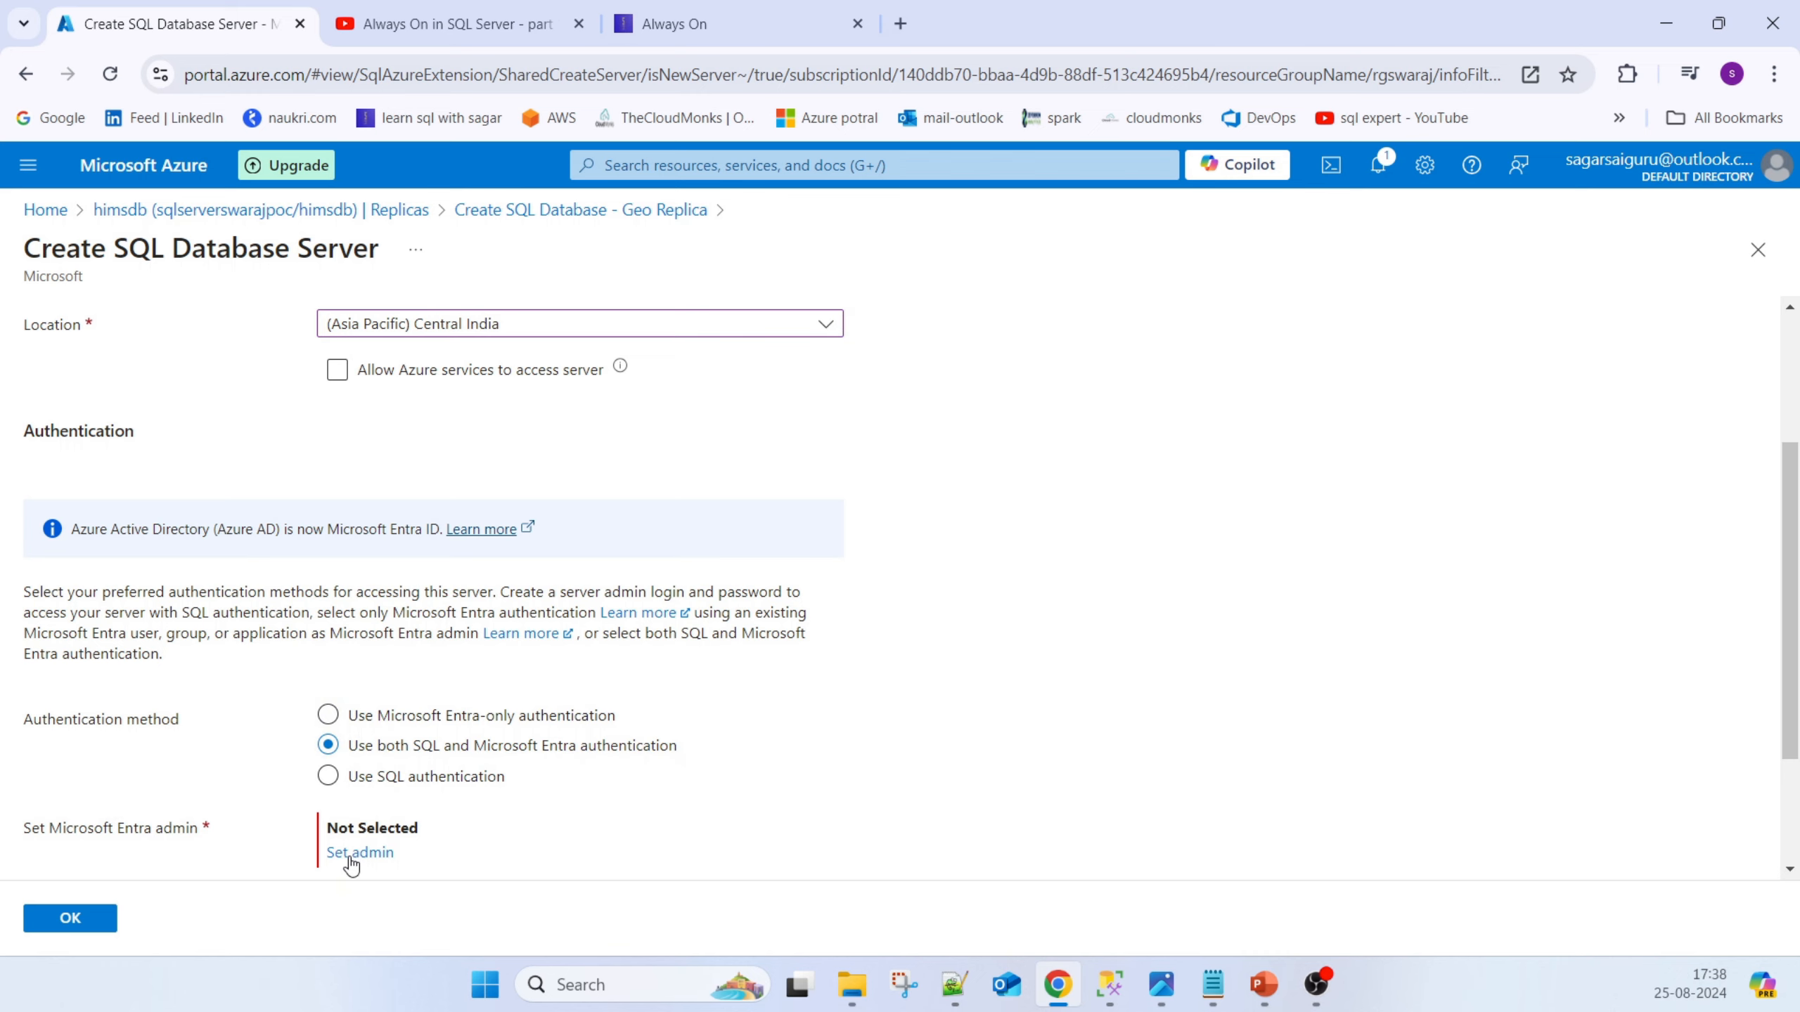
Set the new server's Microsoft Entra admin to the account owner's user, found by searching the directory for their first name
scroll(542, 826, down, 2)
click(363, 668)
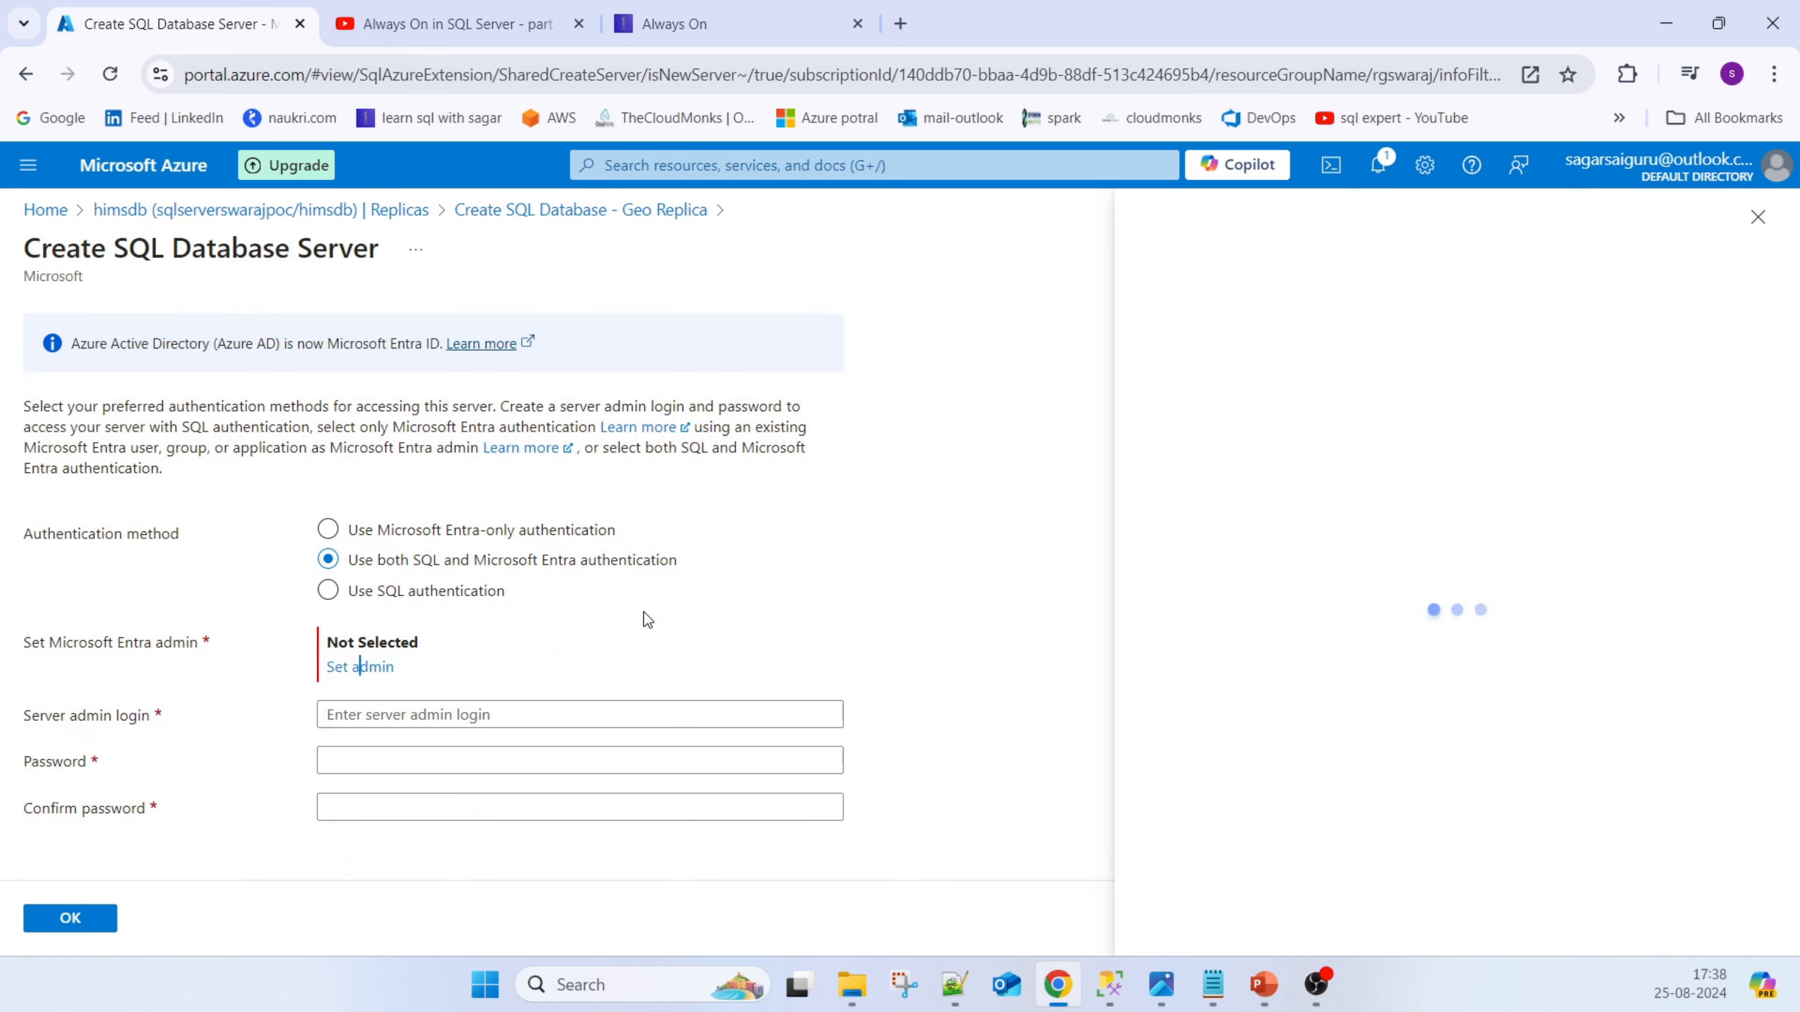
click(580, 394)
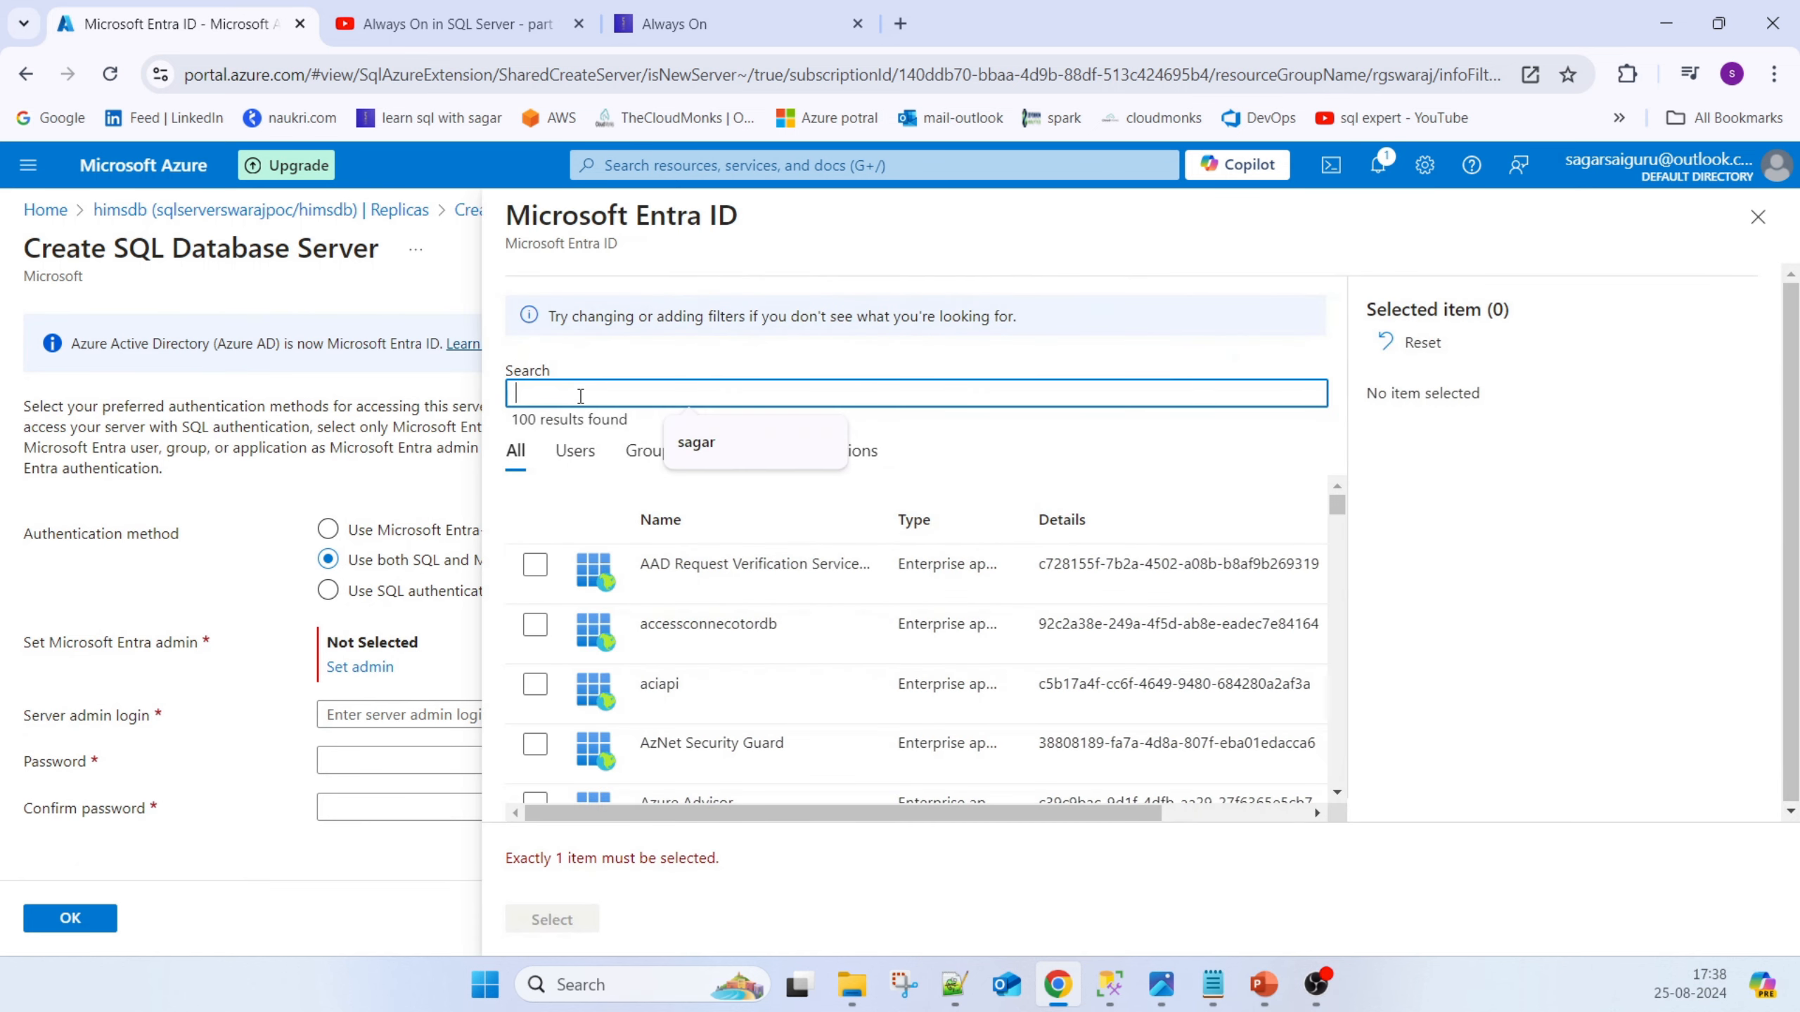
text(sagar)
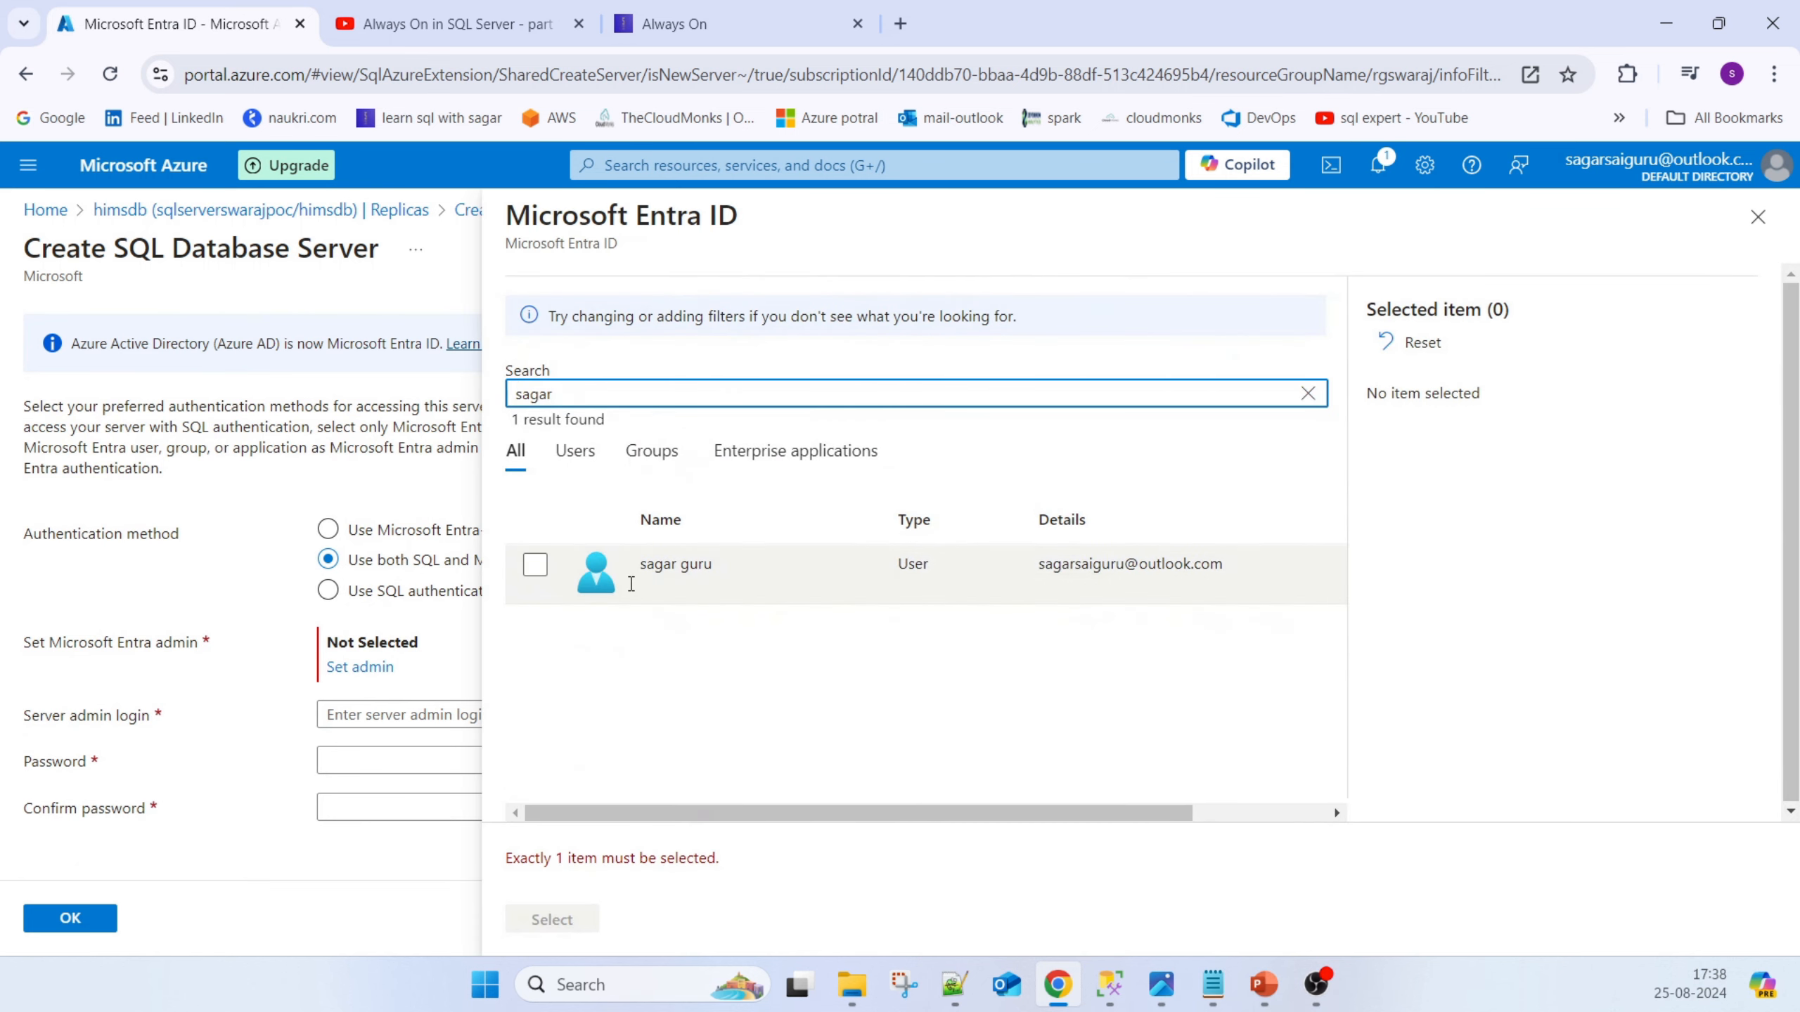
click(534, 568)
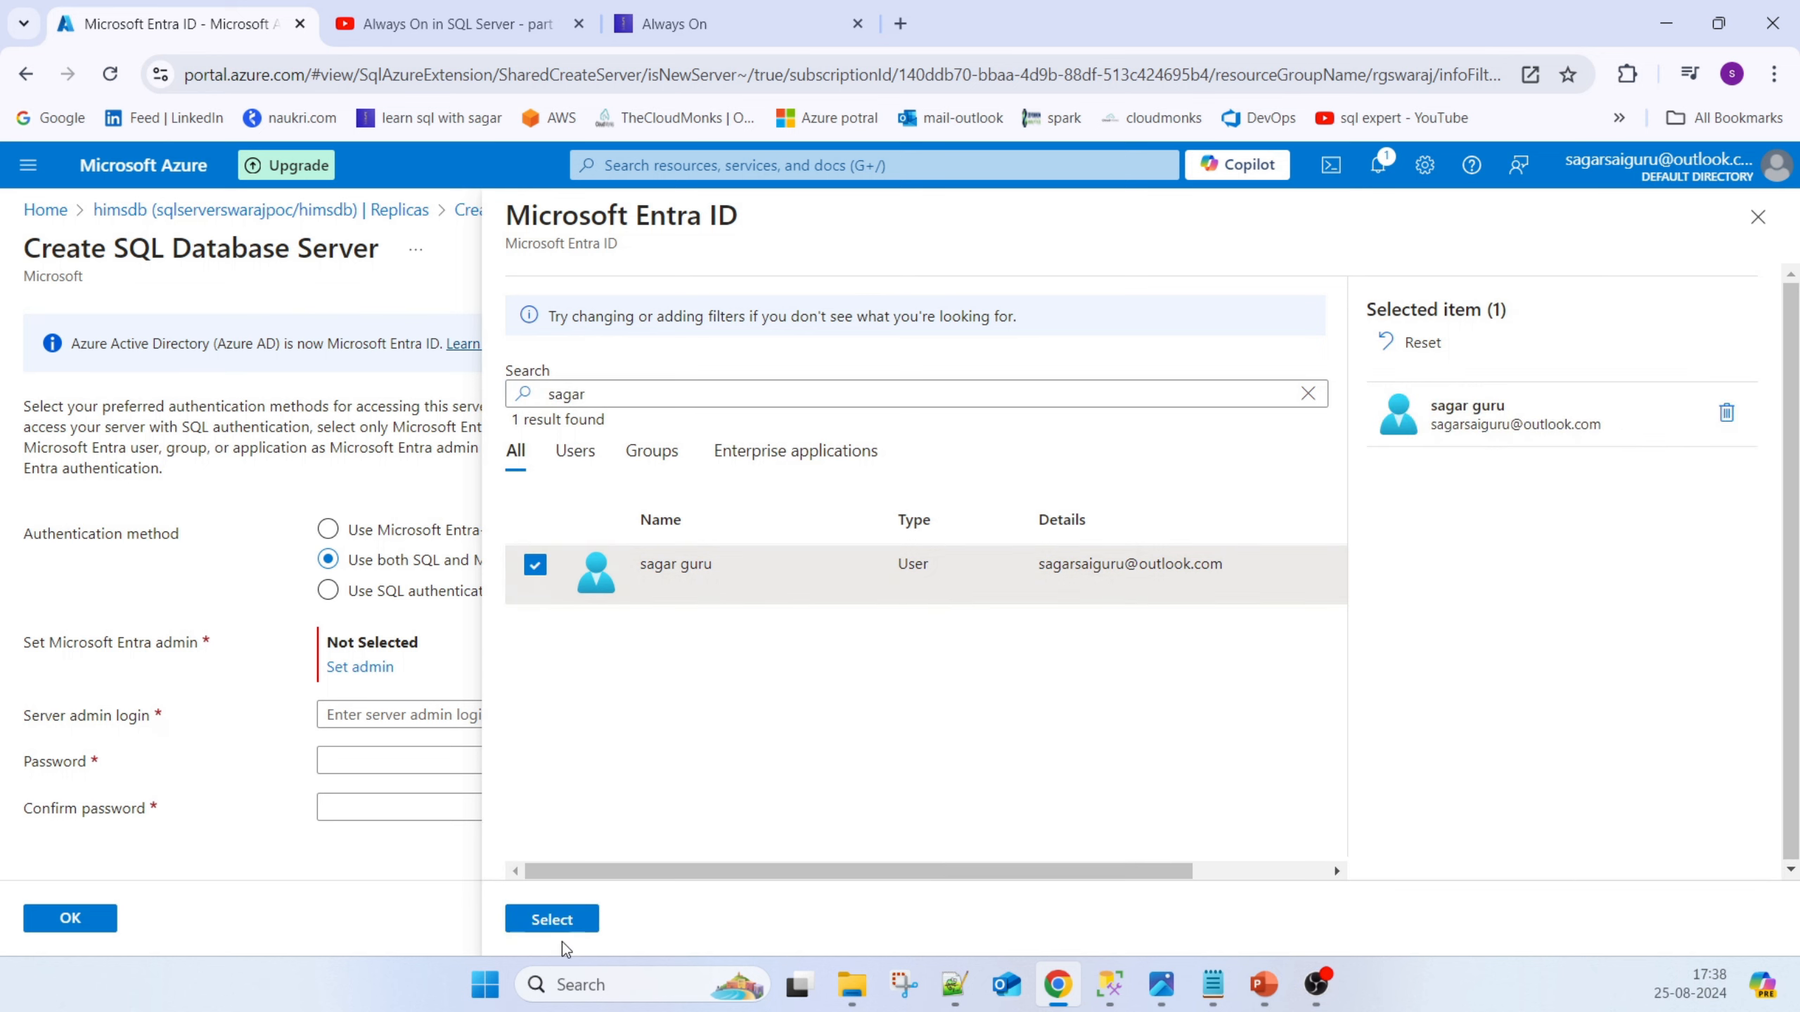
click(555, 922)
Set the new server's admin login to sqladminuser
click(394, 744)
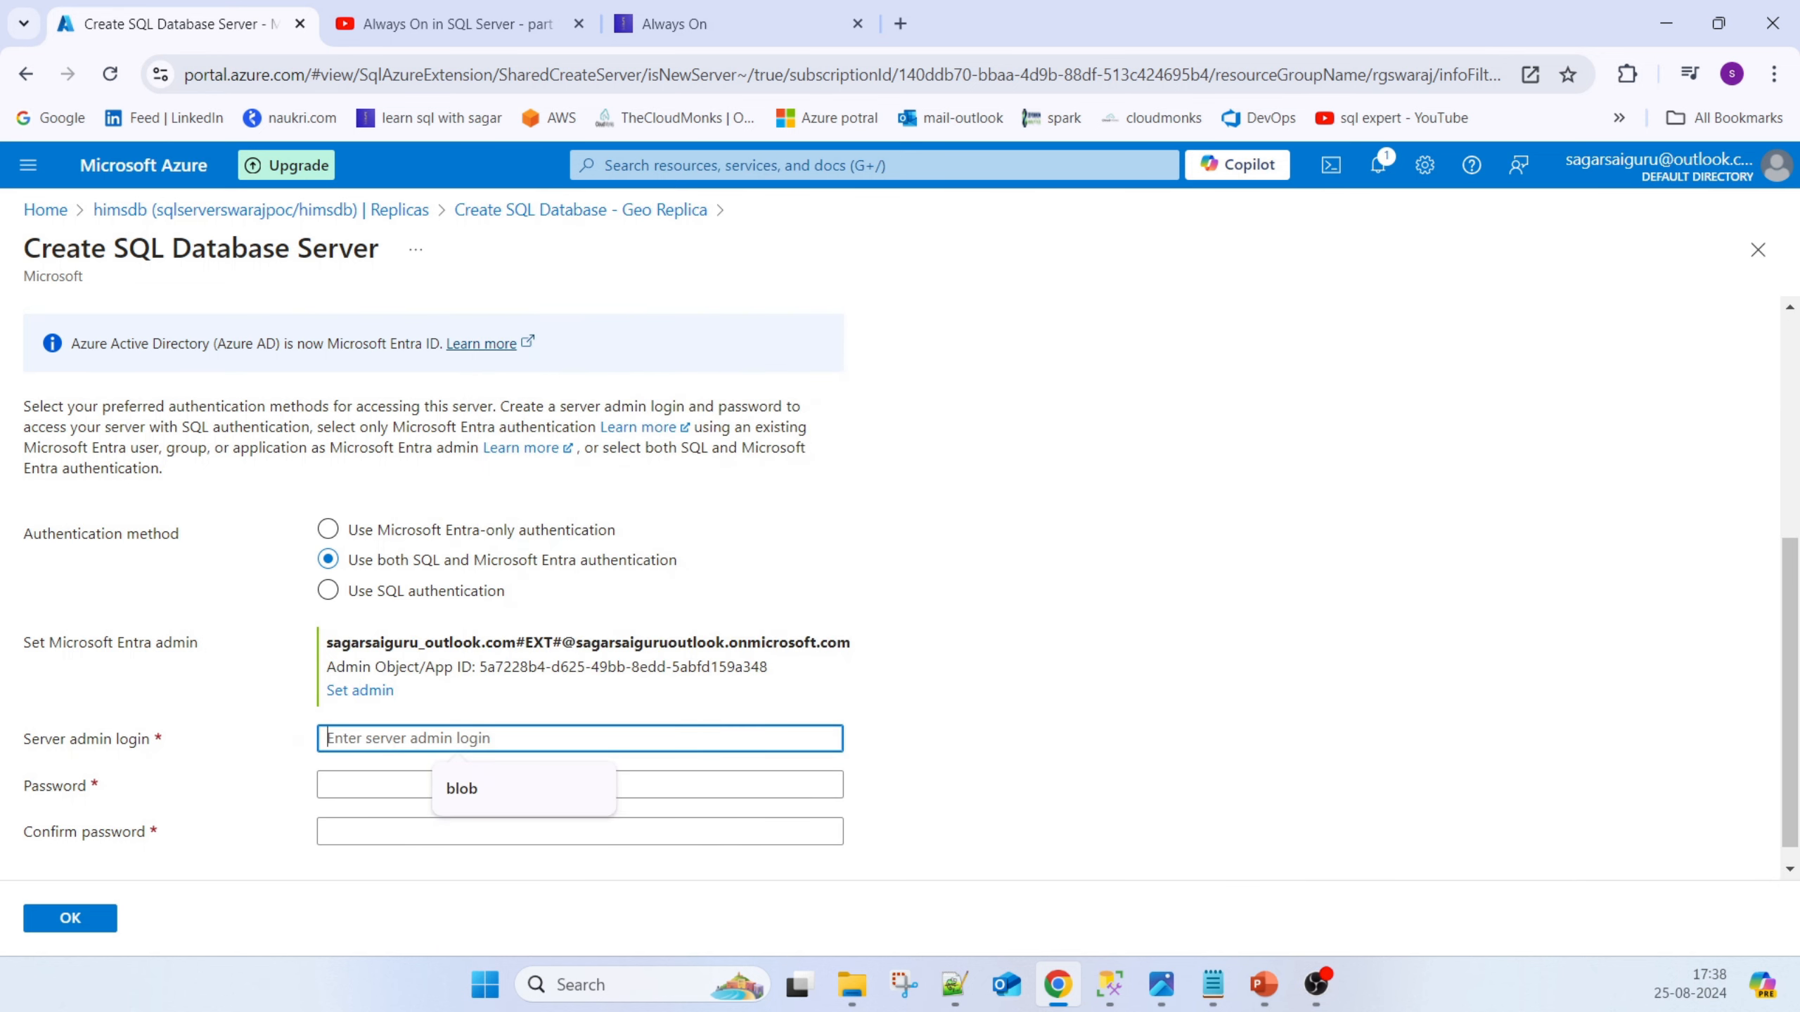
key(alt+Tab)
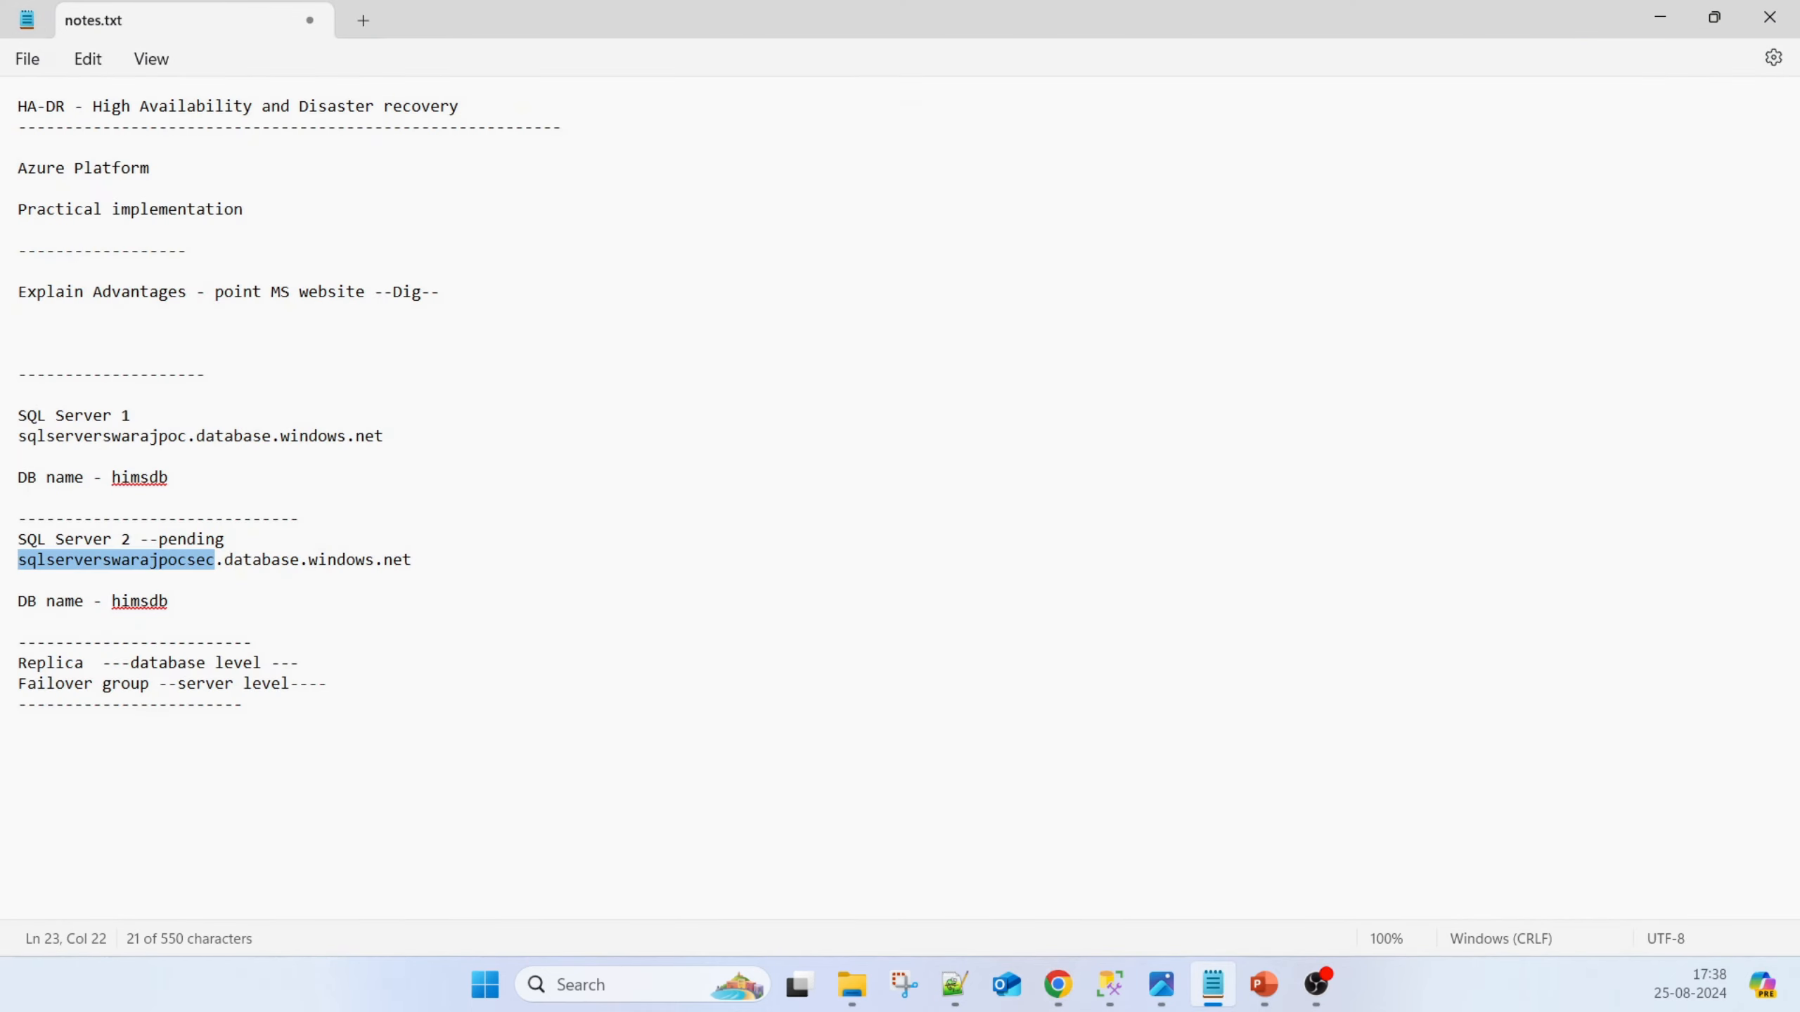
key(alt+Tab)
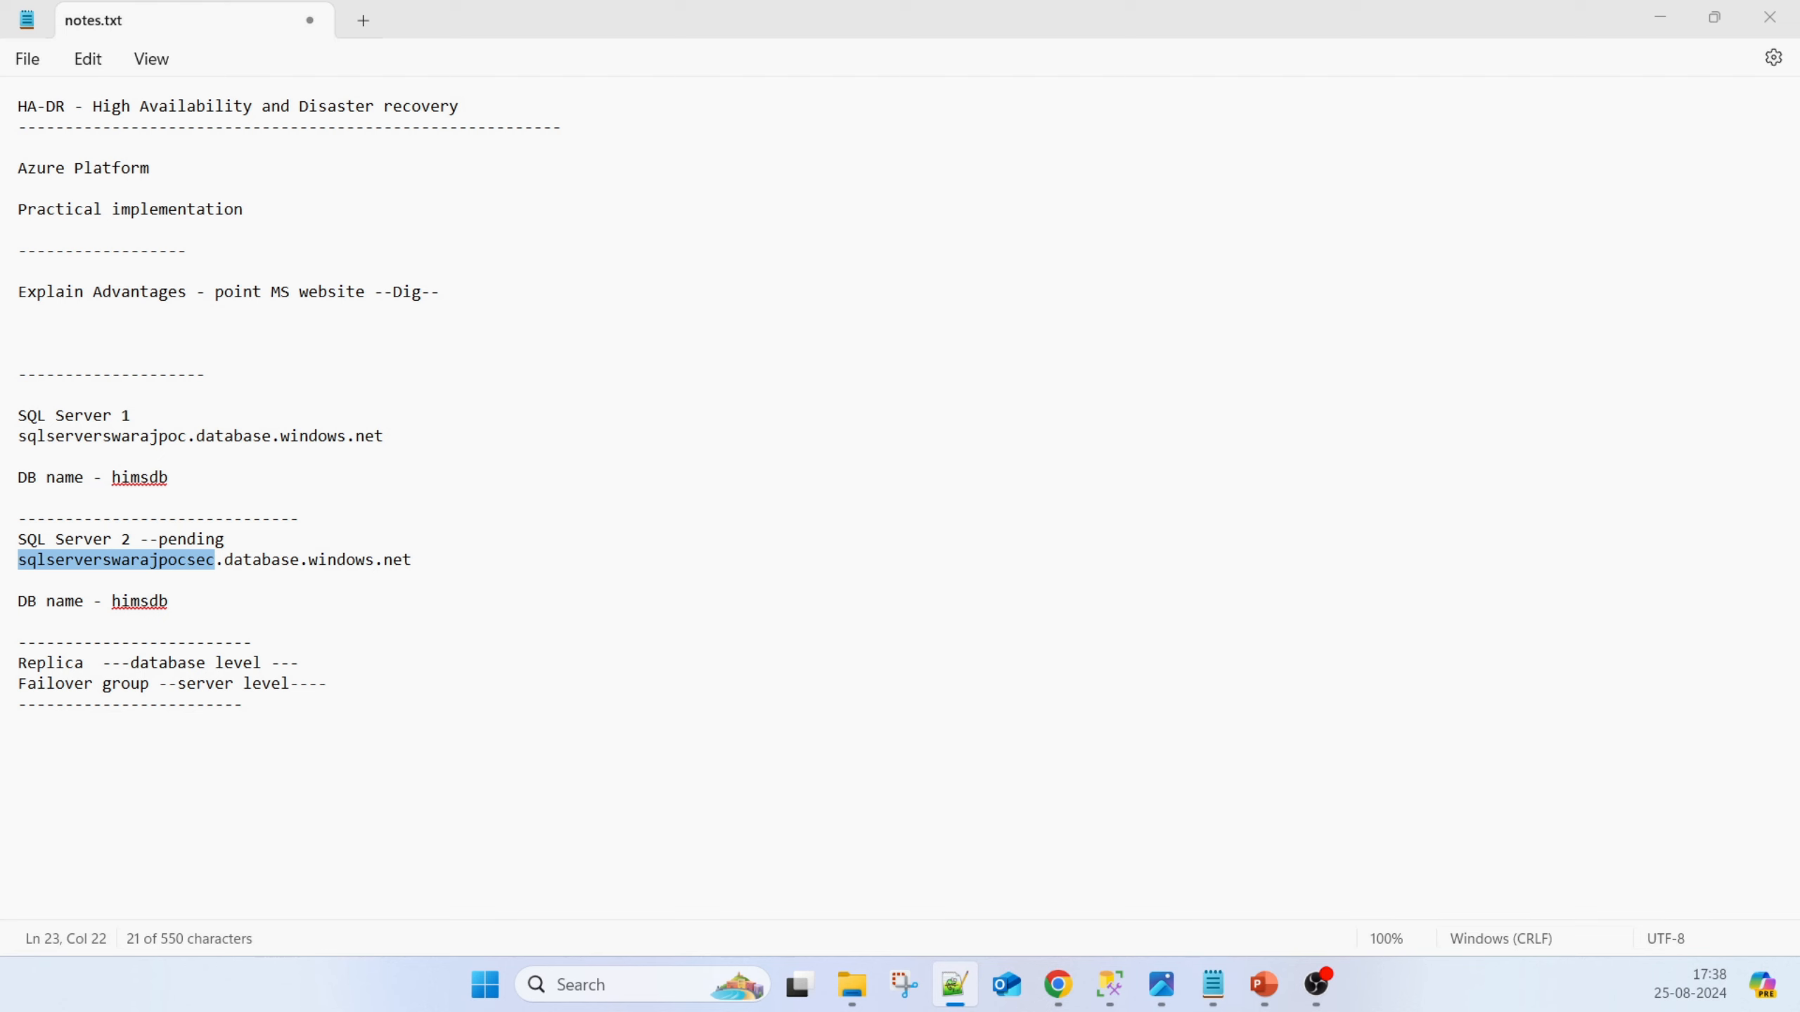
click(1058, 985)
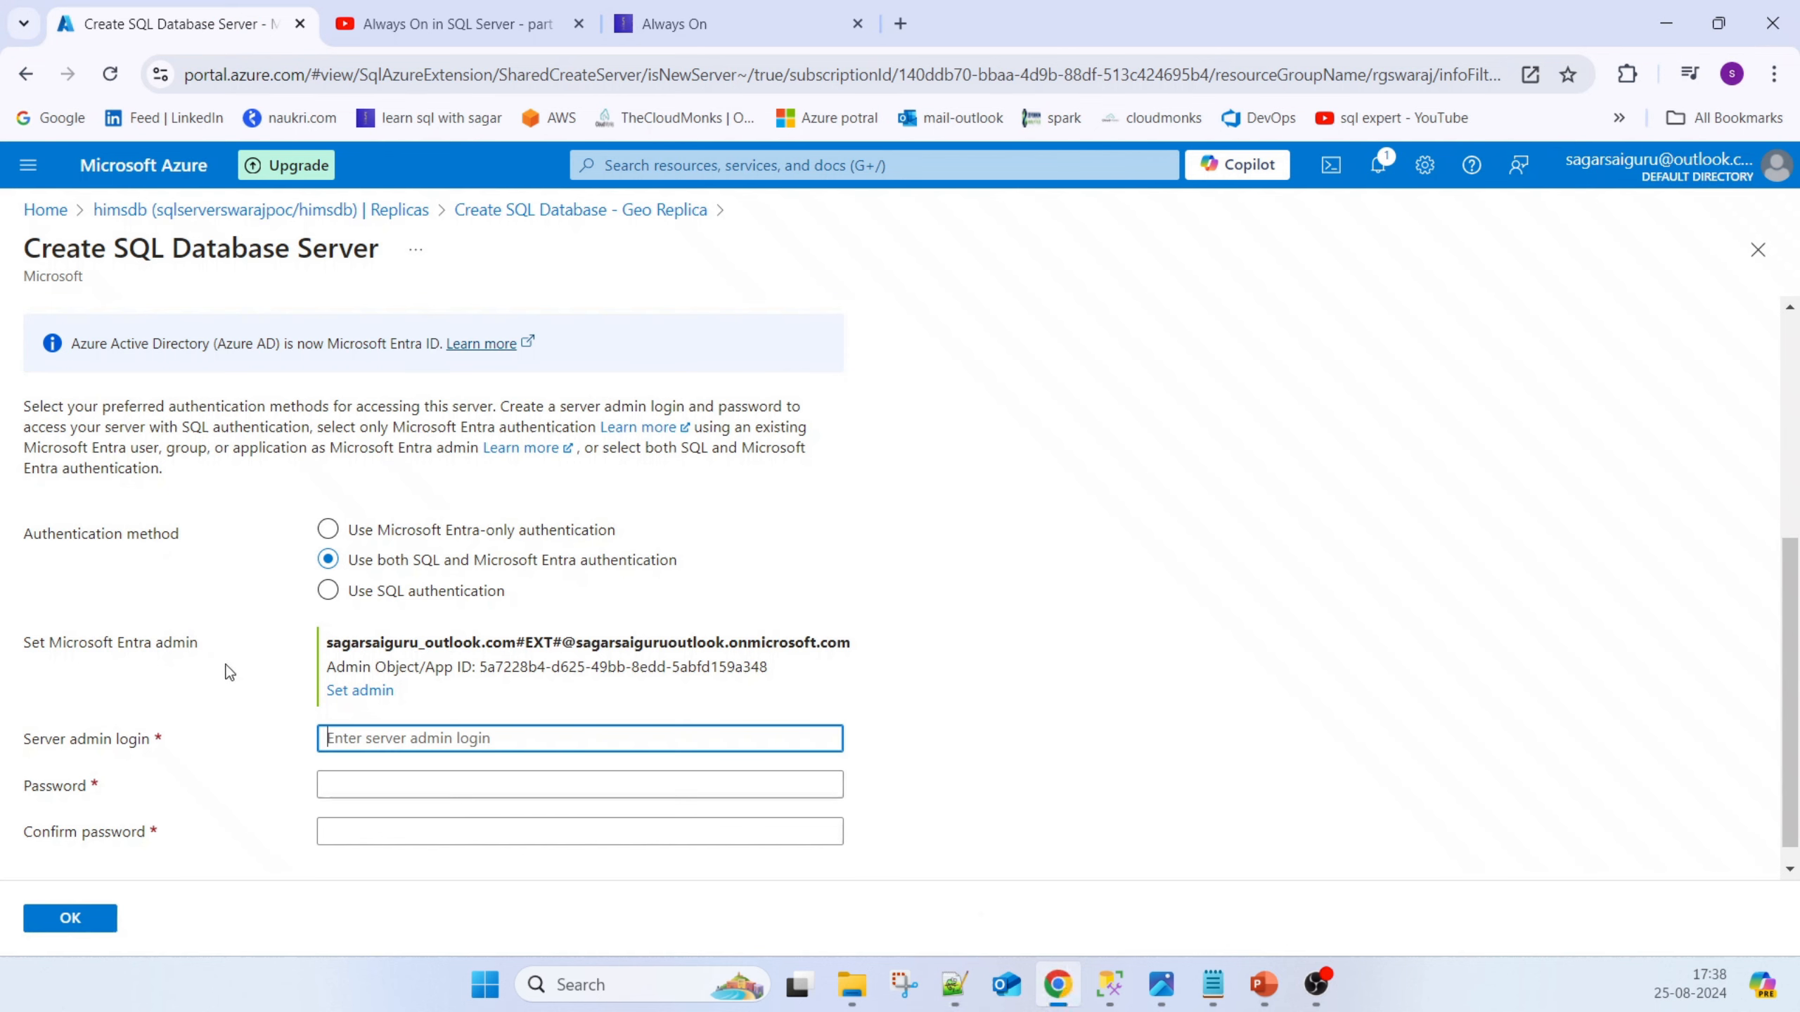
text(sqladminuser)
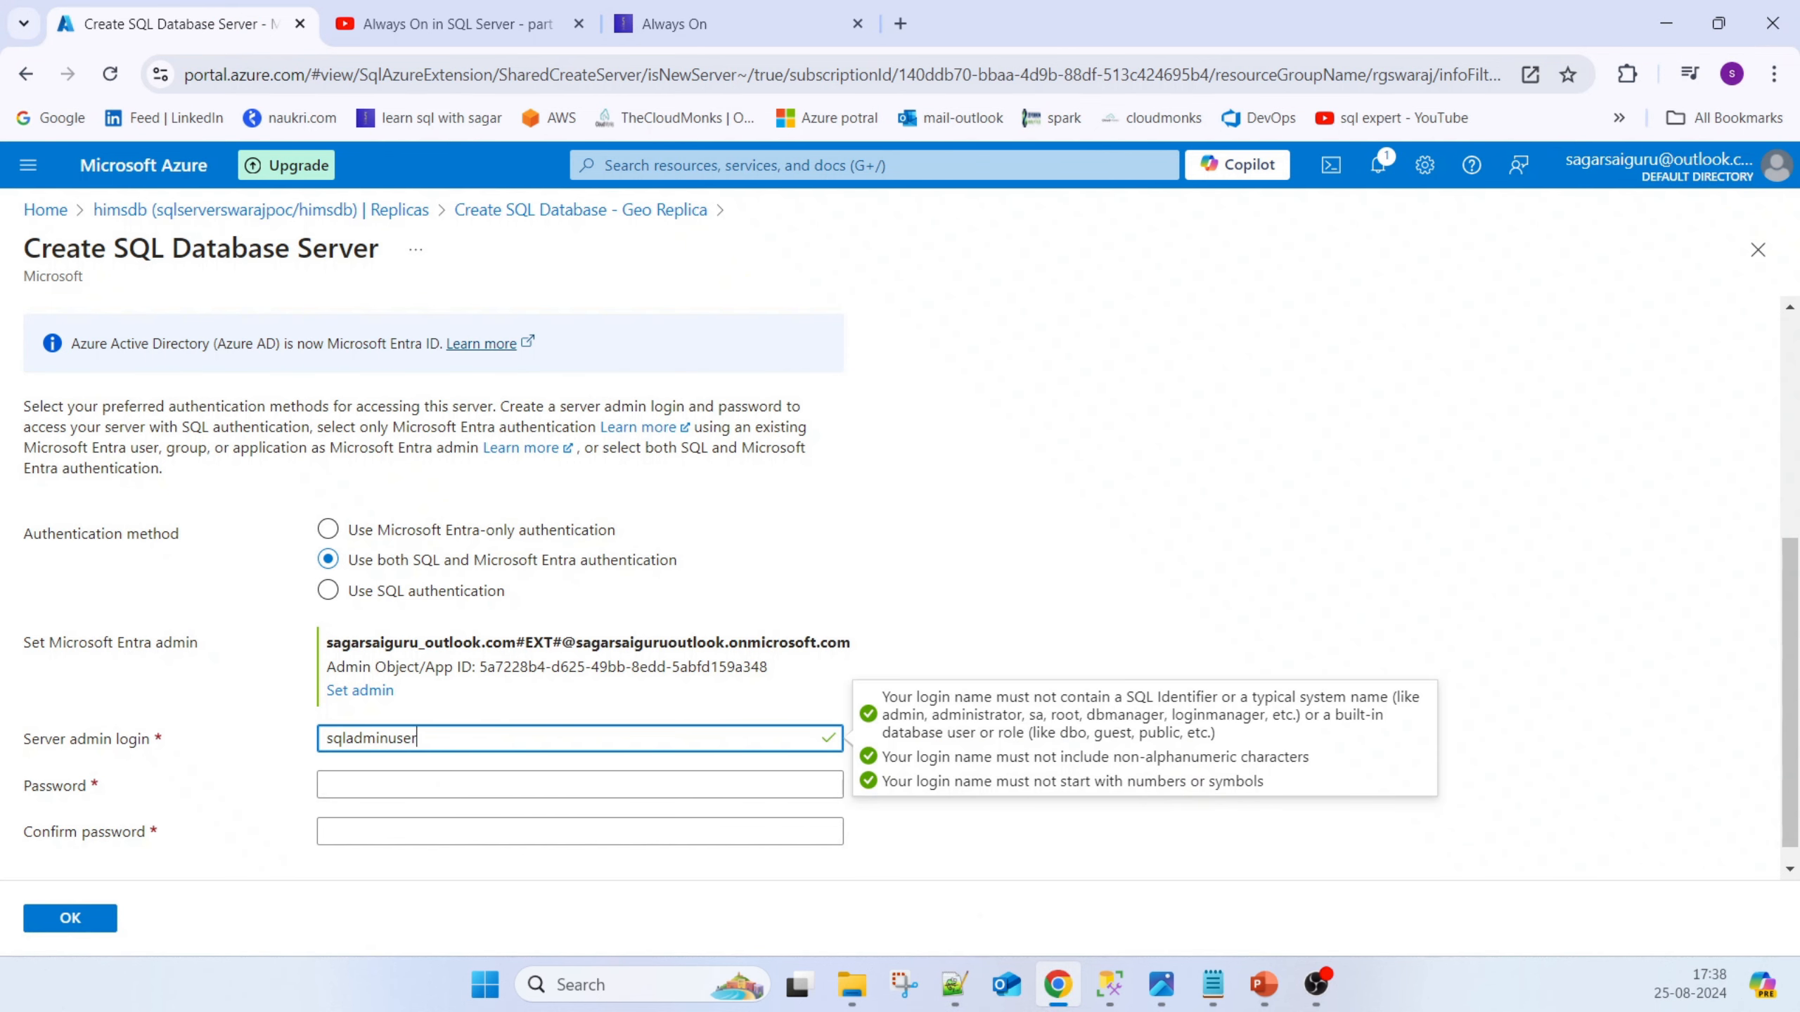
Enter the server admin password in the password and confirmation fields and confirm the new server's settings
key(alt+Tab)
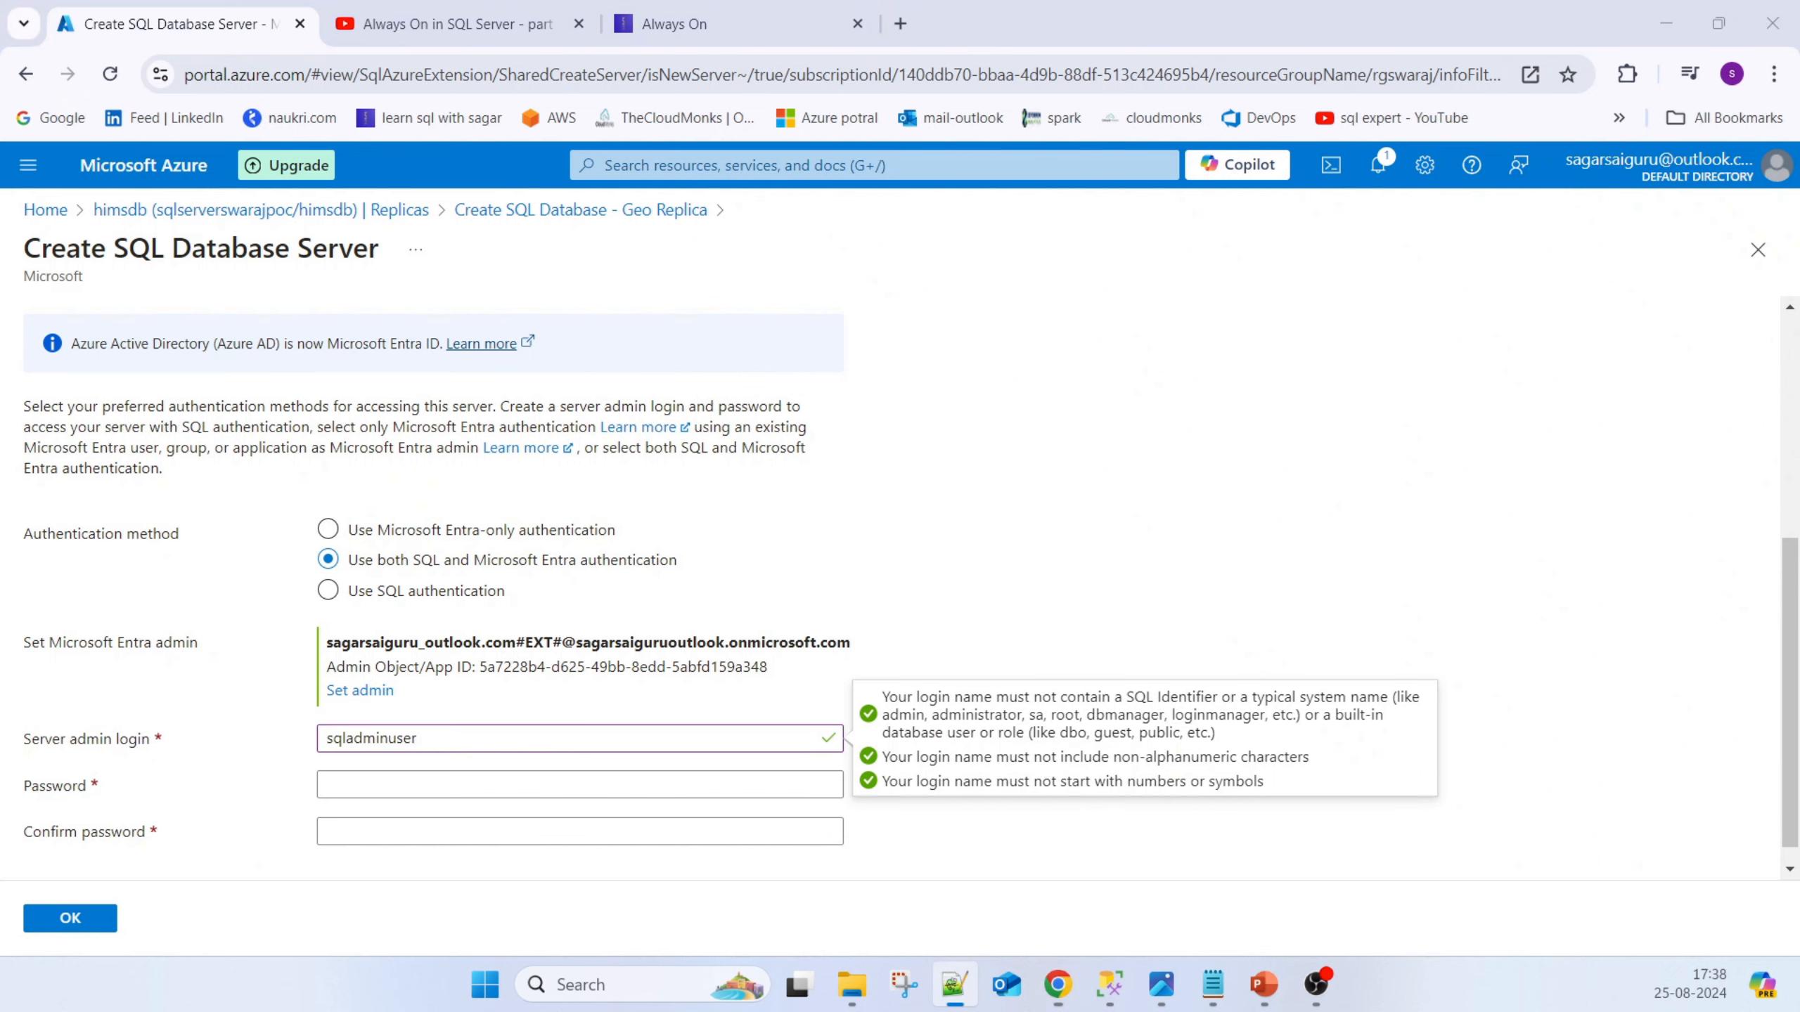
click(603, 783)
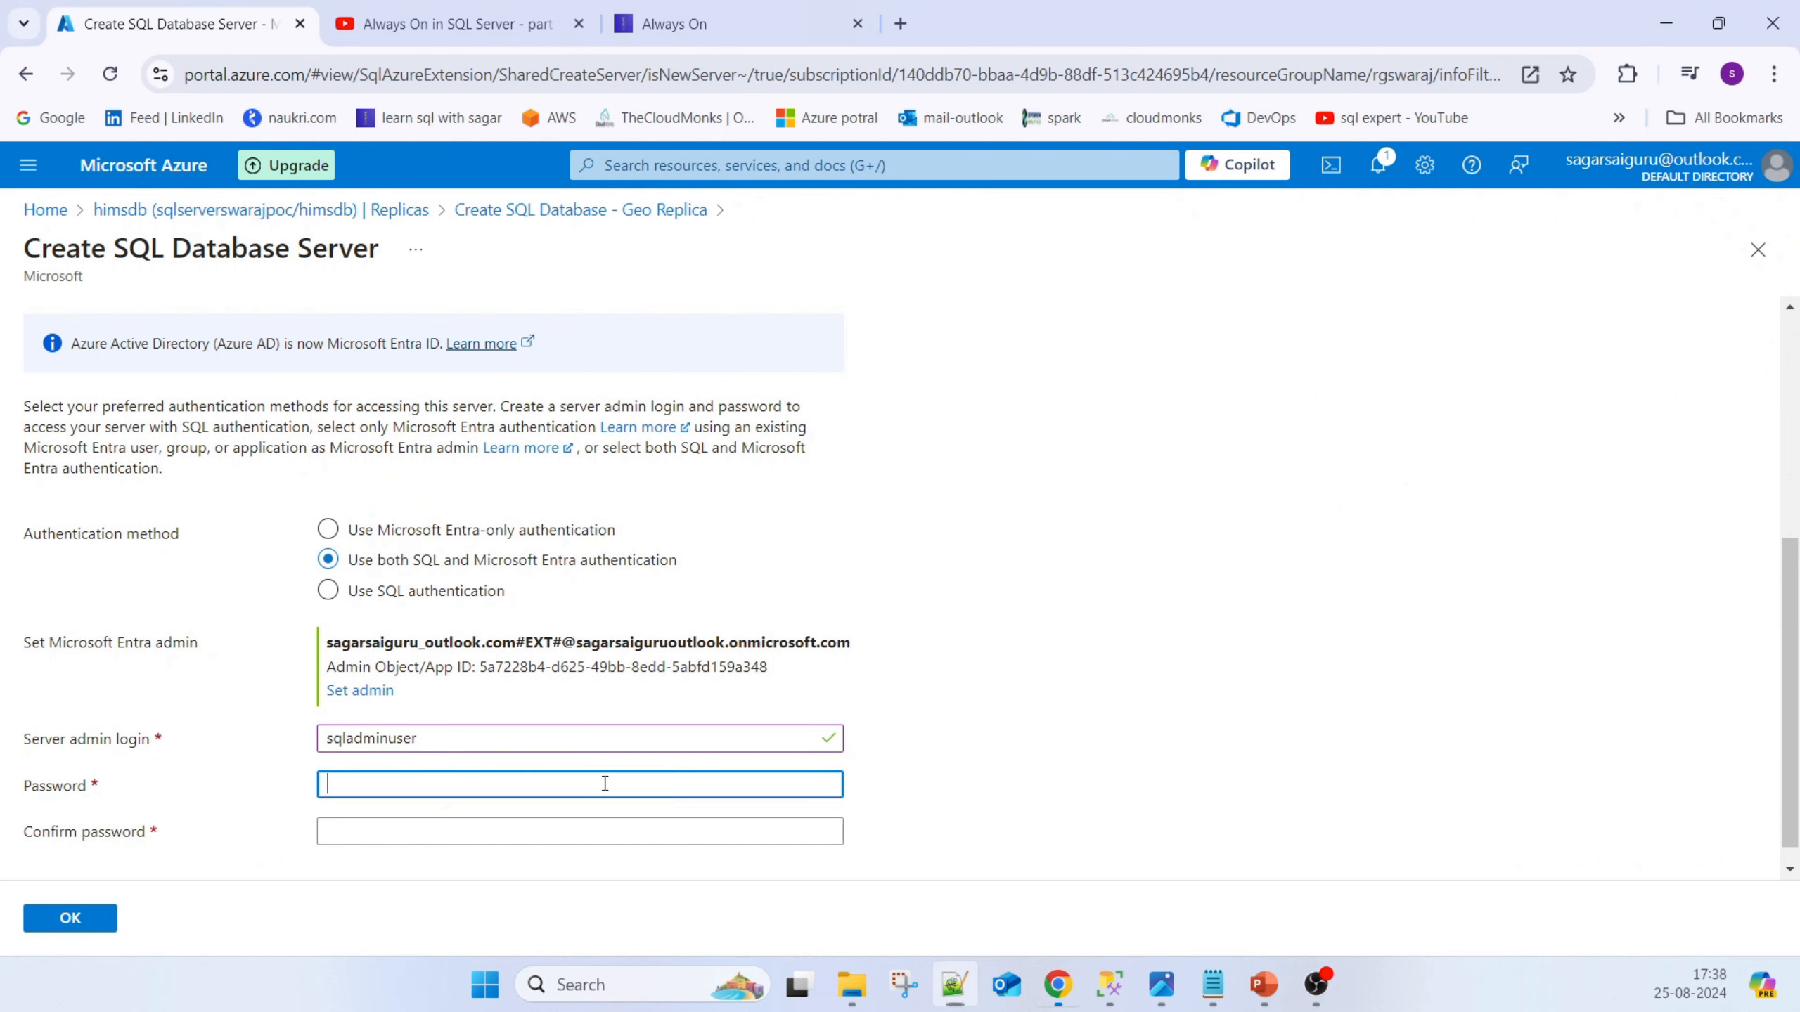
key(ctrl+v)
click(450, 829)
key(ctrl+v)
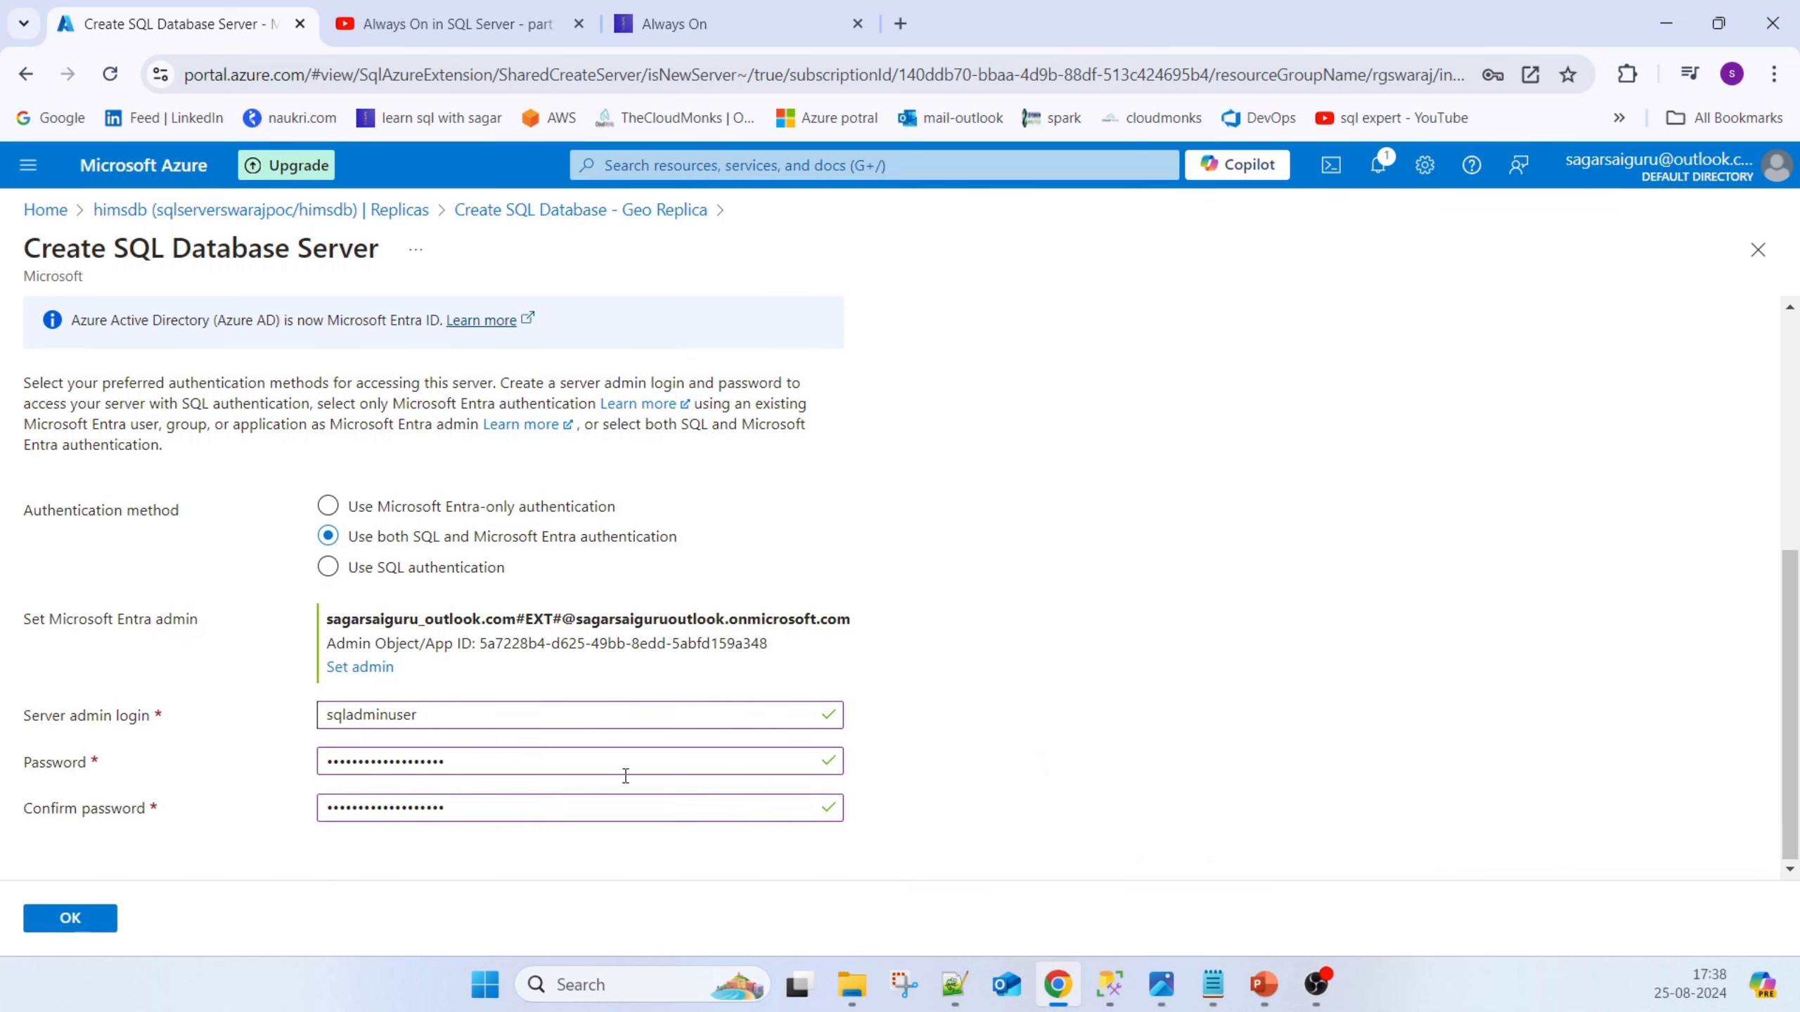
click(48, 928)
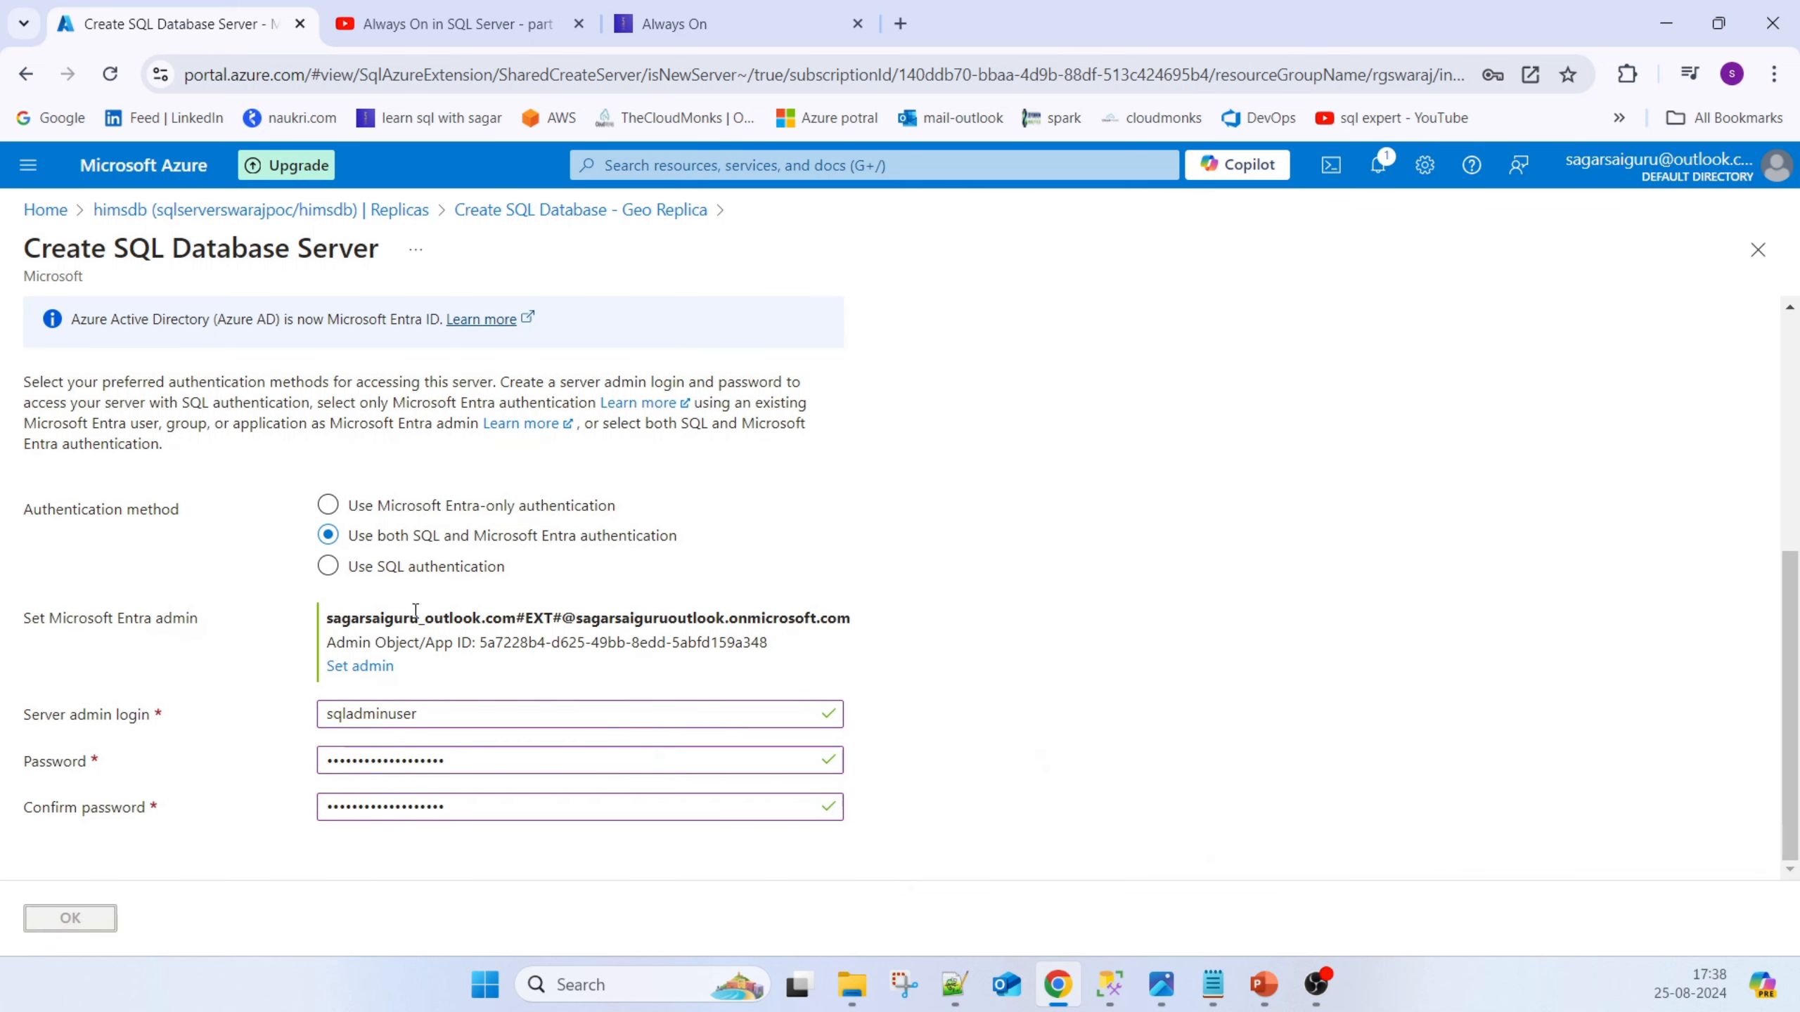
Review the geo replica's cost, basics, networking and additional settings, and create the replica of himsdb
scroll(600, 577, up, 3)
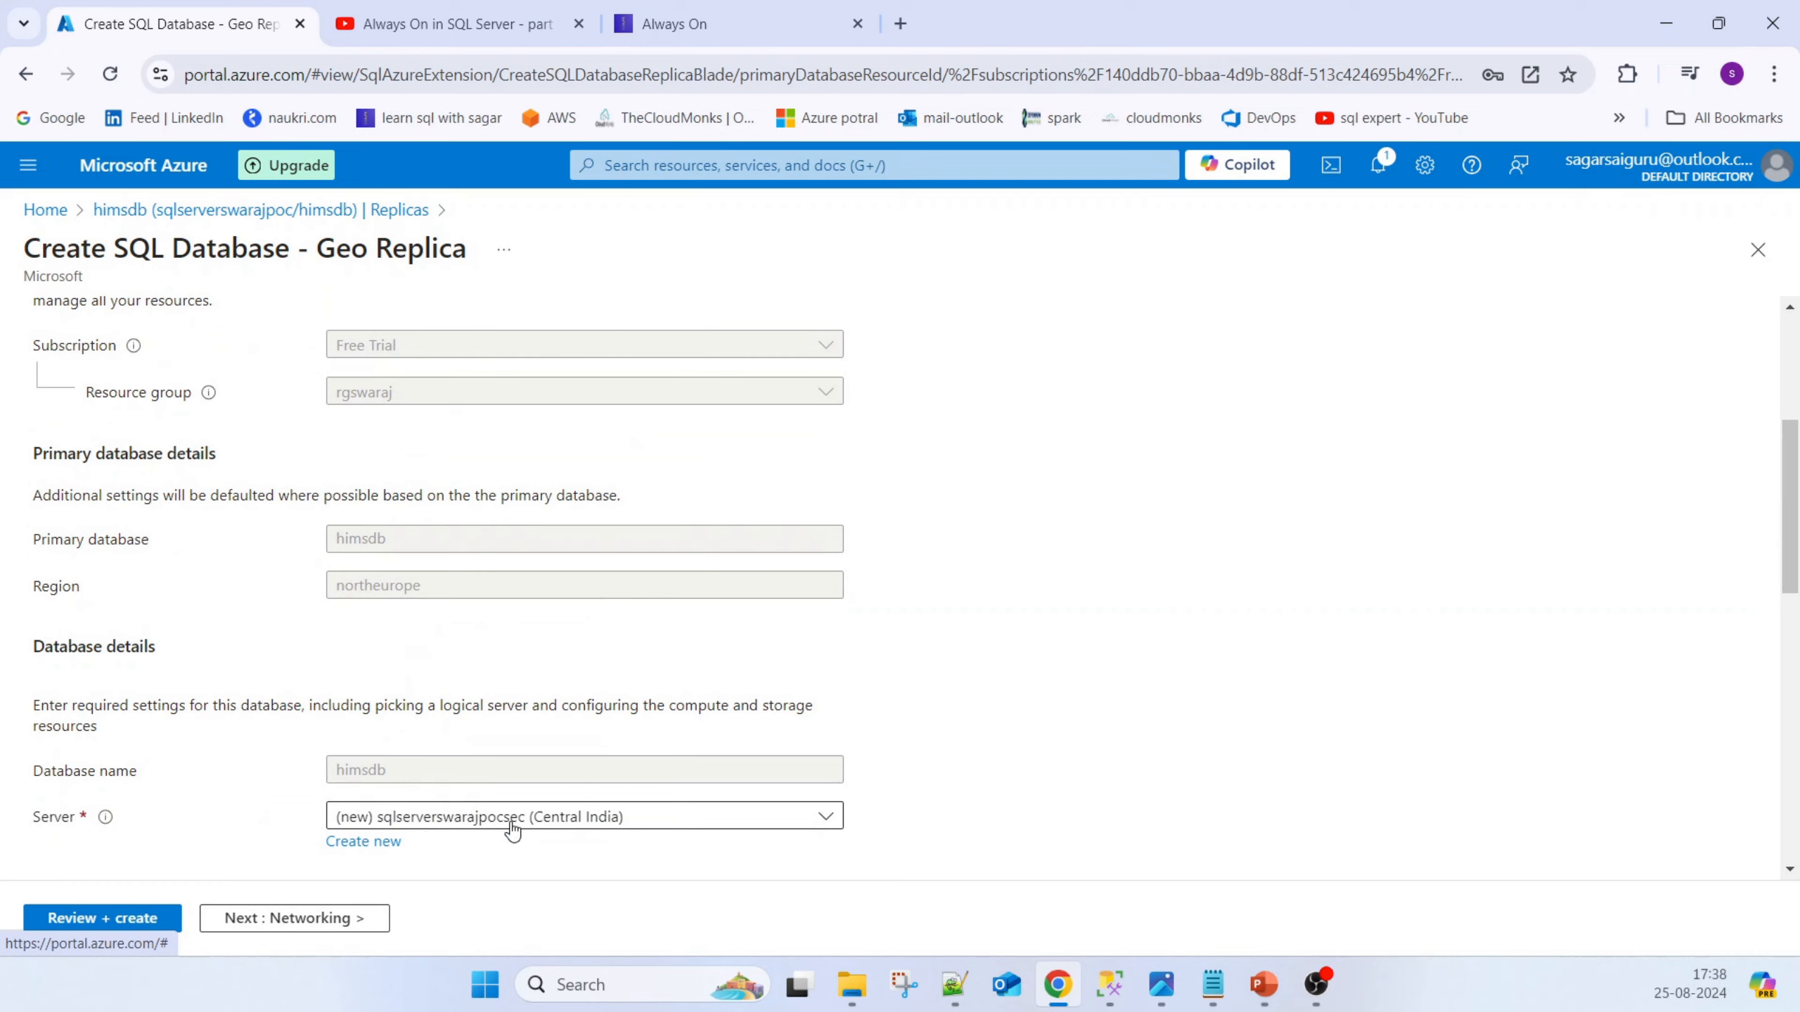
click(151, 918)
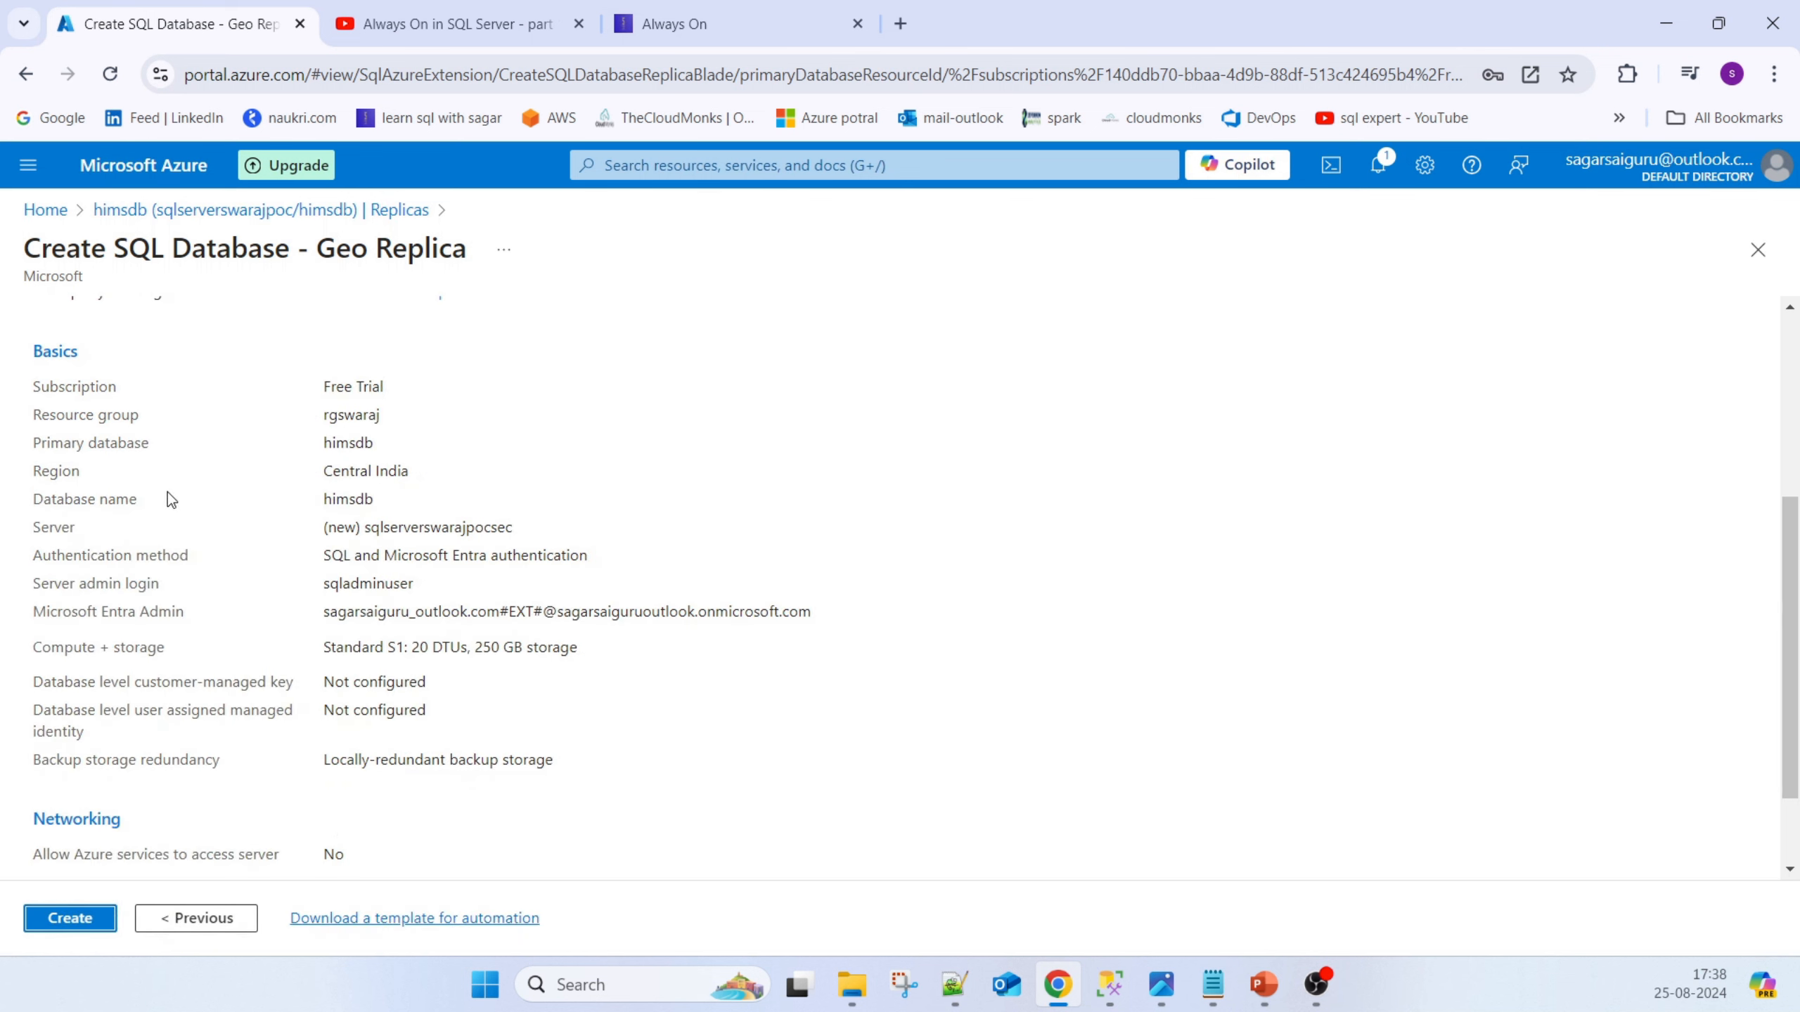
mouse_move(323, 498)
mouse_down()
mouse_move(425, 499)
mouse_move(328, 471)
mouse_up()
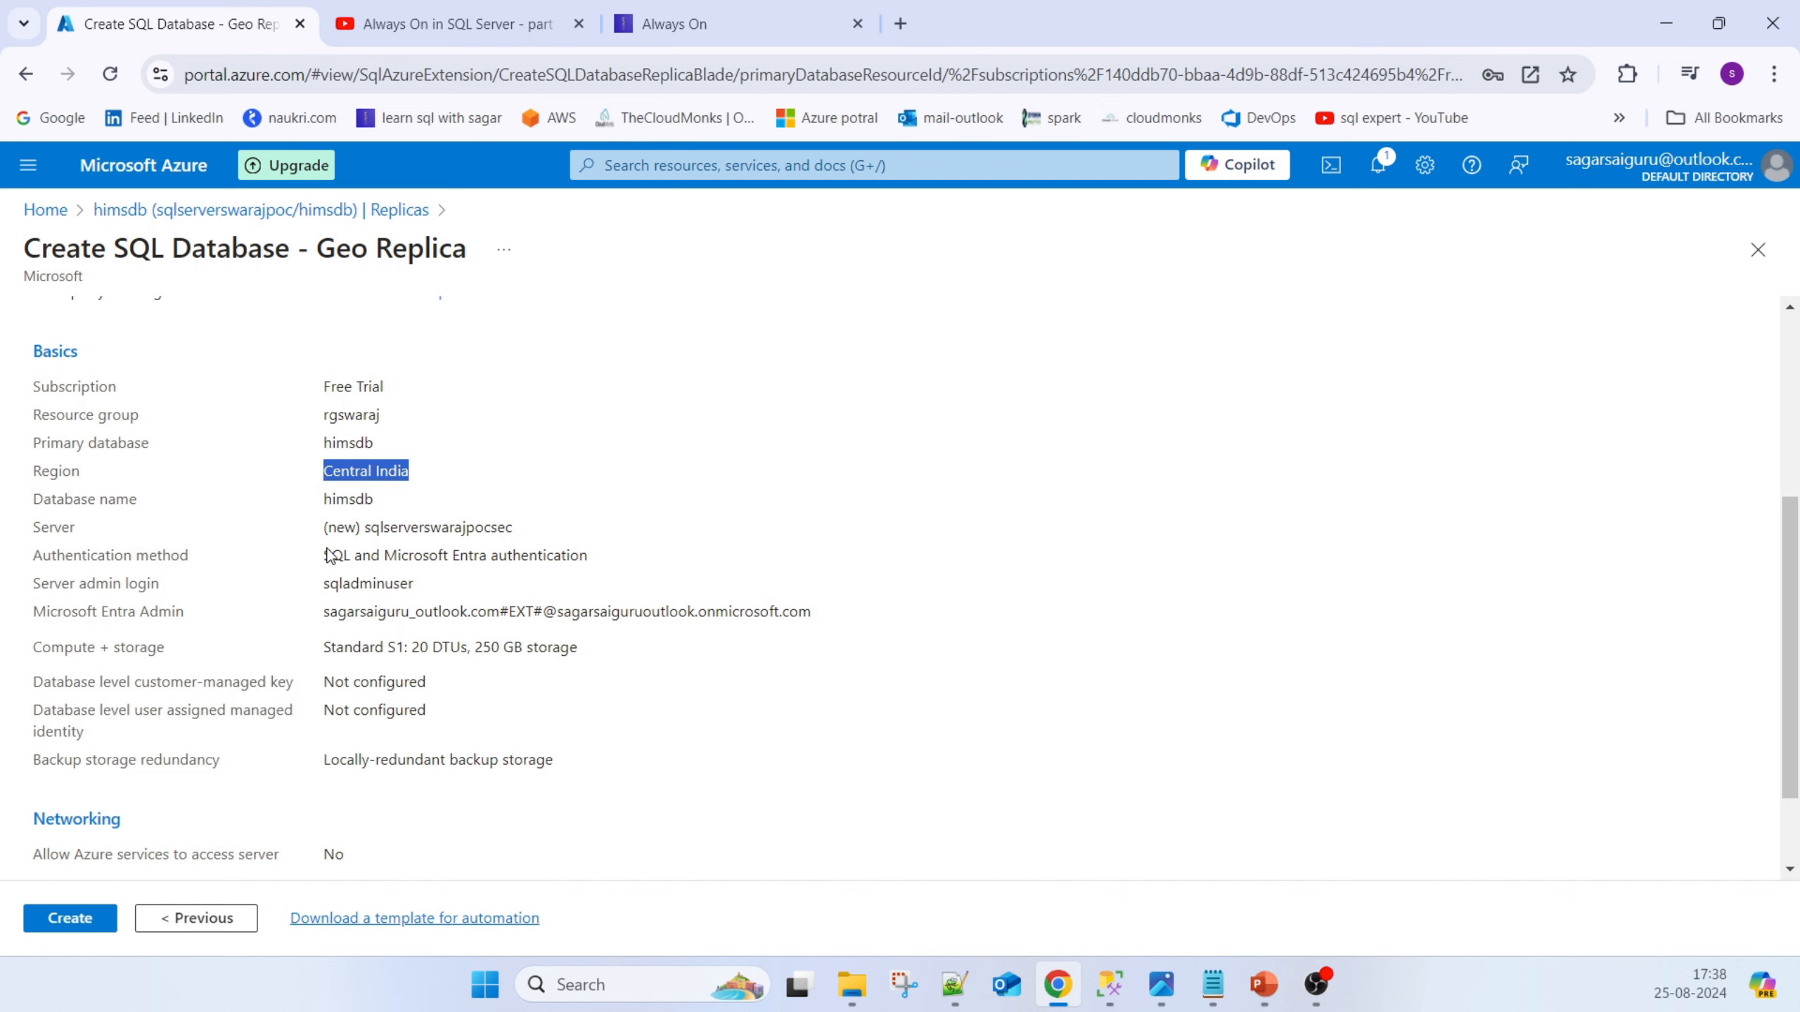
scroll(486, 737, down, 1)
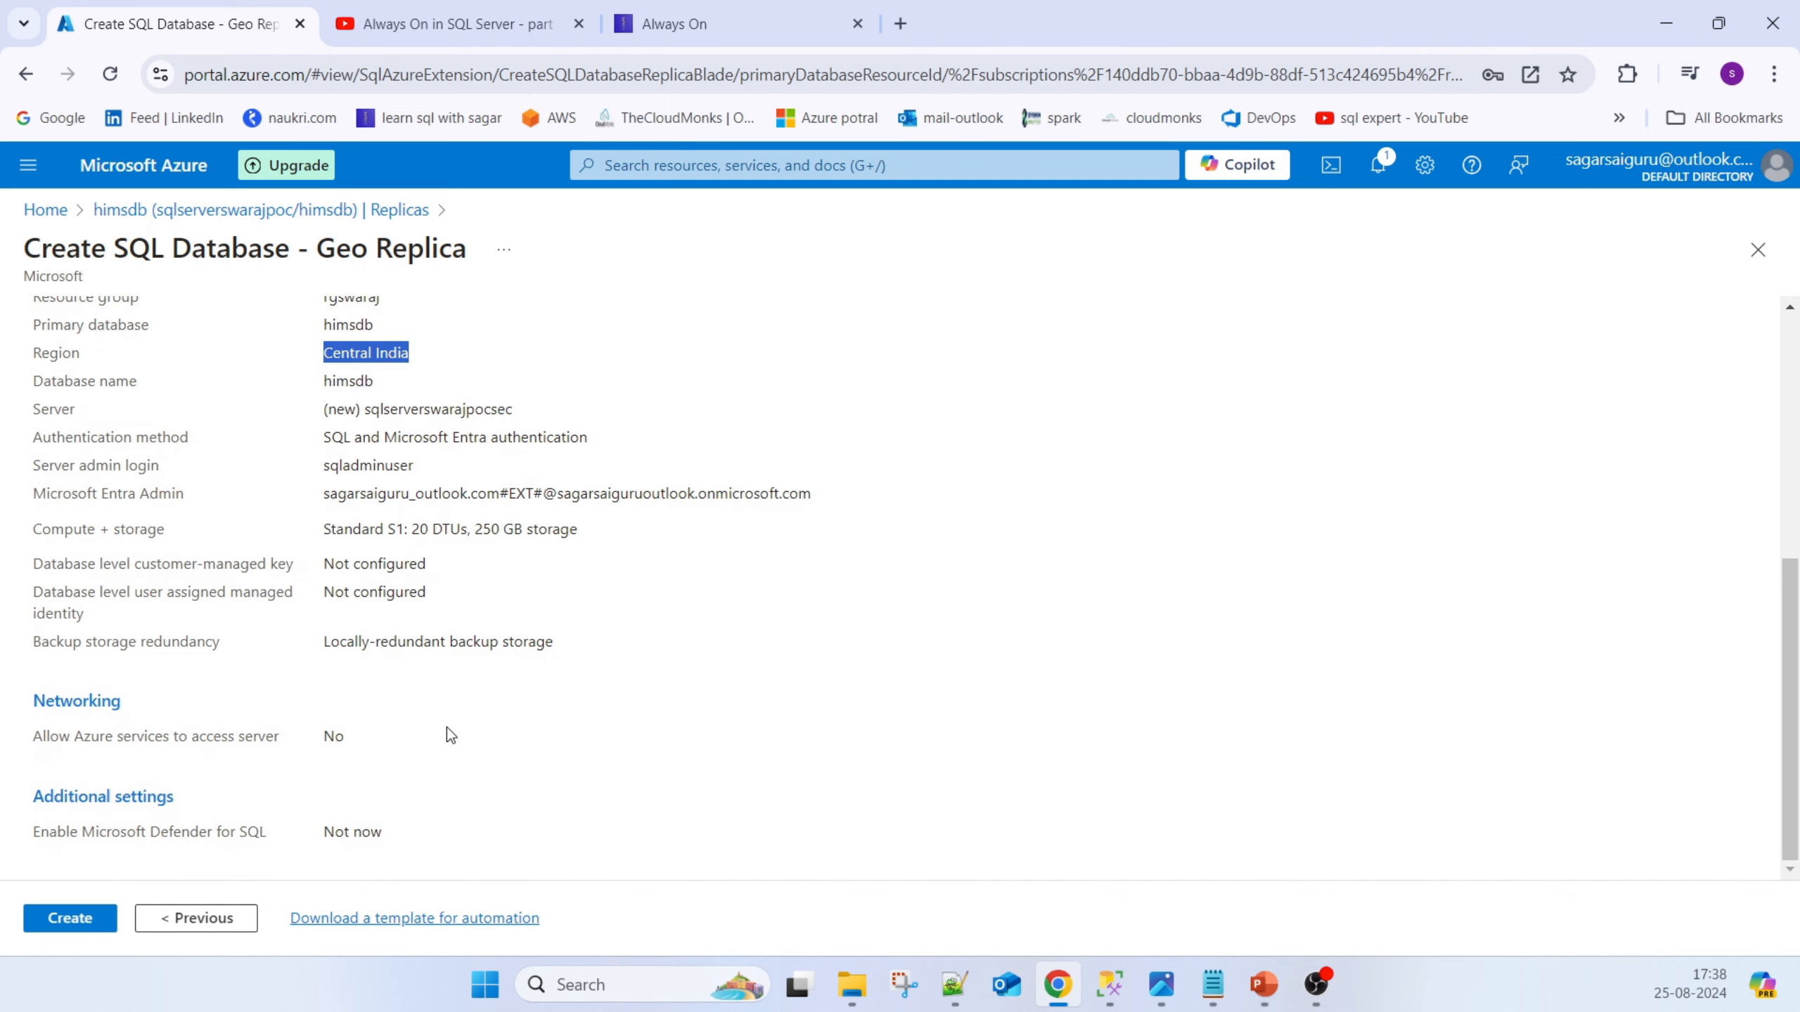
scroll(513, 553, up, 5)
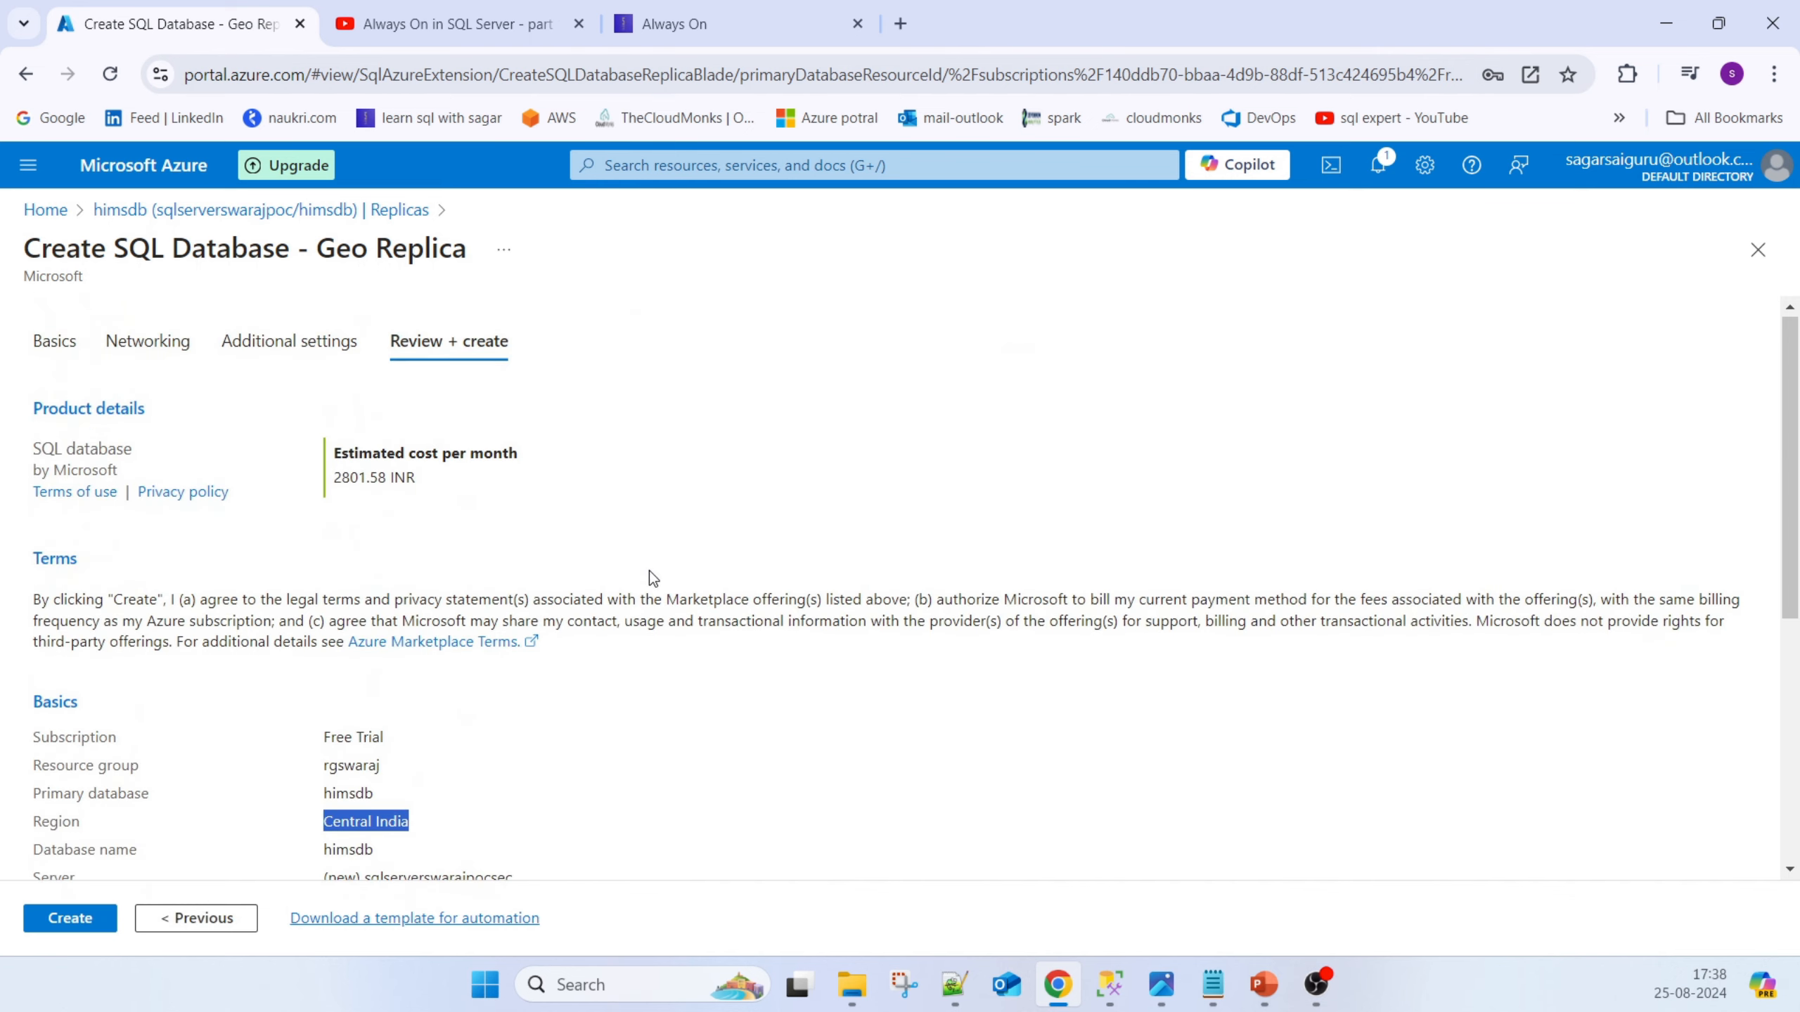
scroll(501, 679, down, 4)
scroll(498, 679, up, 4)
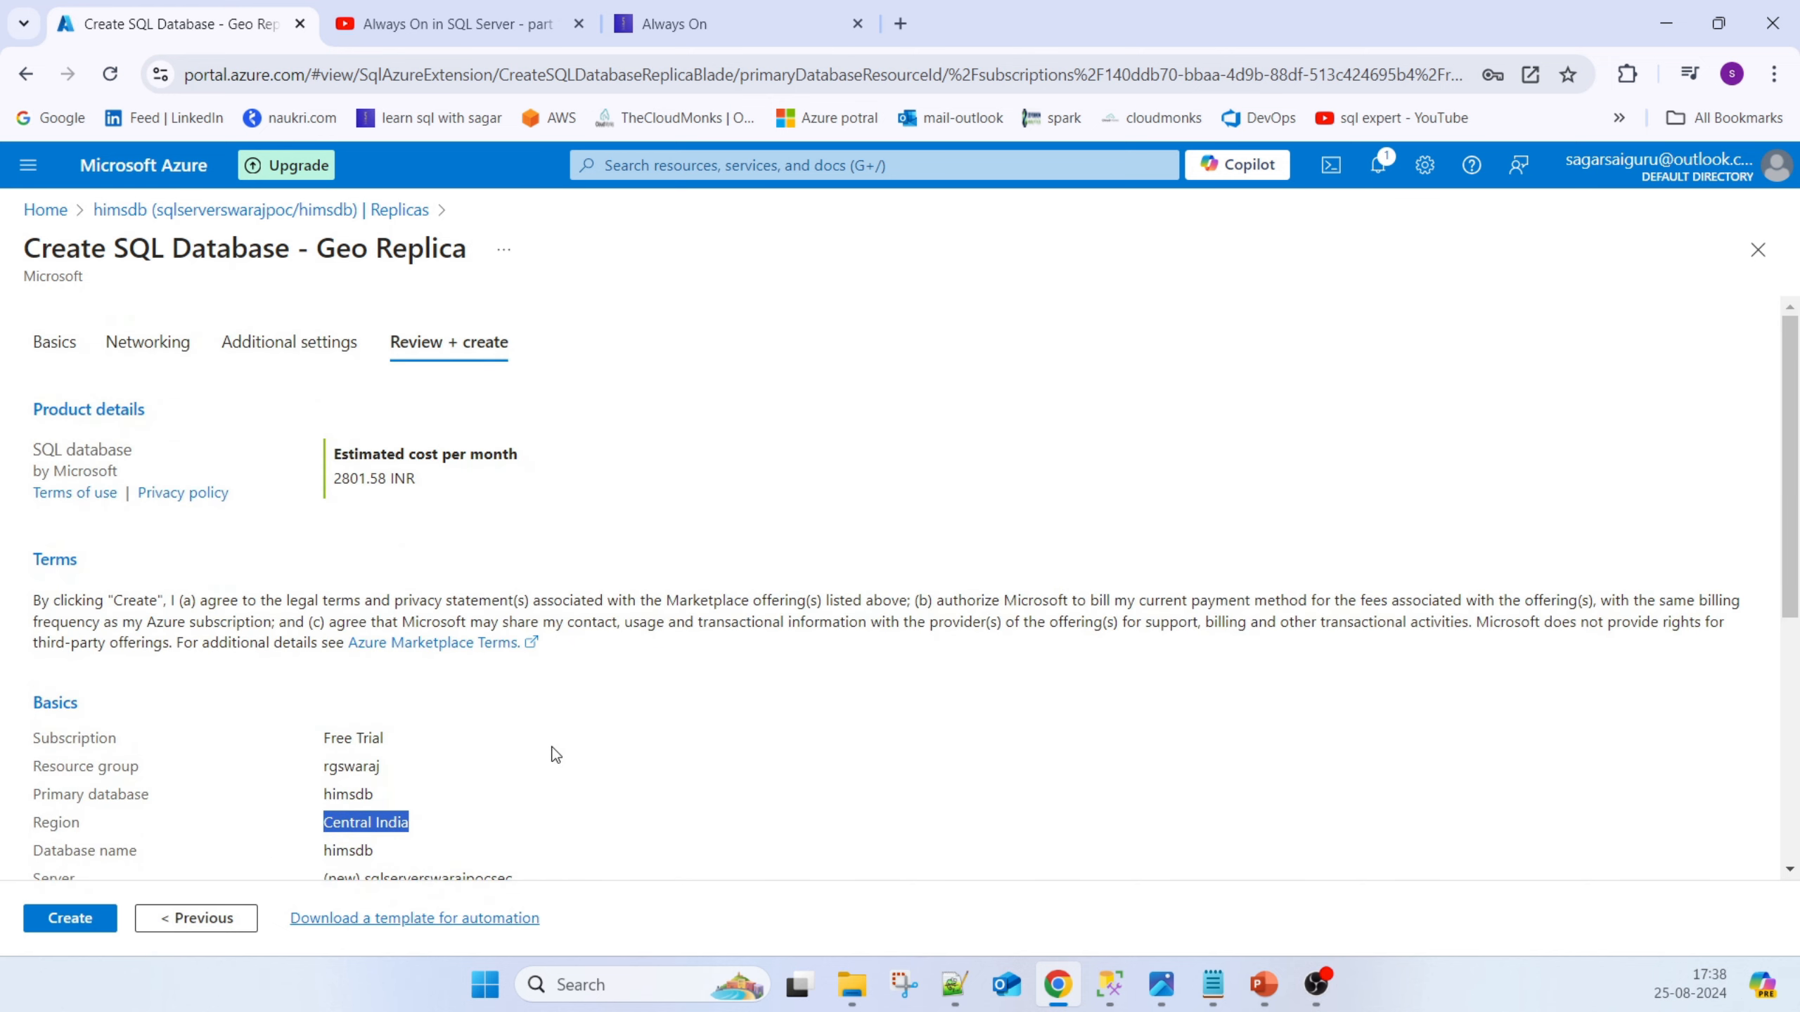
scroll(550, 748, down, 5)
click(69, 917)
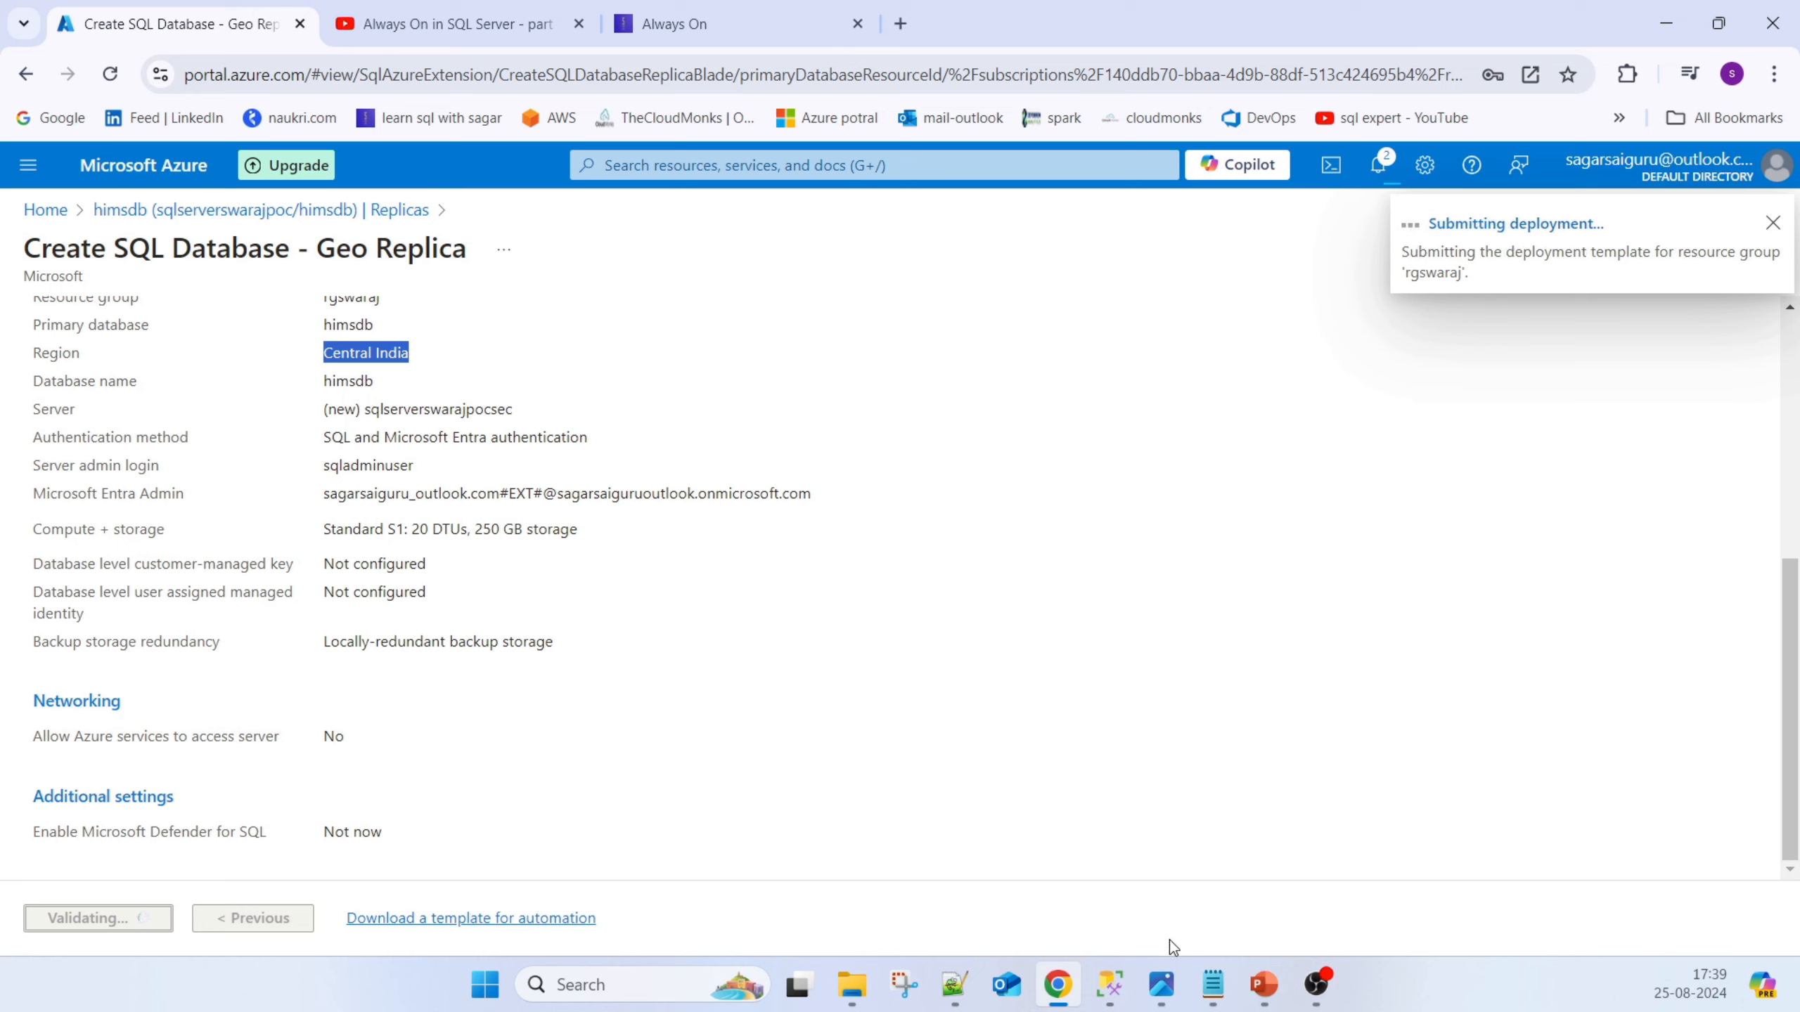
Switch to SQL Server Management Studio and set a new connection's server name to sqlserverswarajpoc.database.windows.net, copied from the SQL Server 1 entry in notes.txt
click(1109, 992)
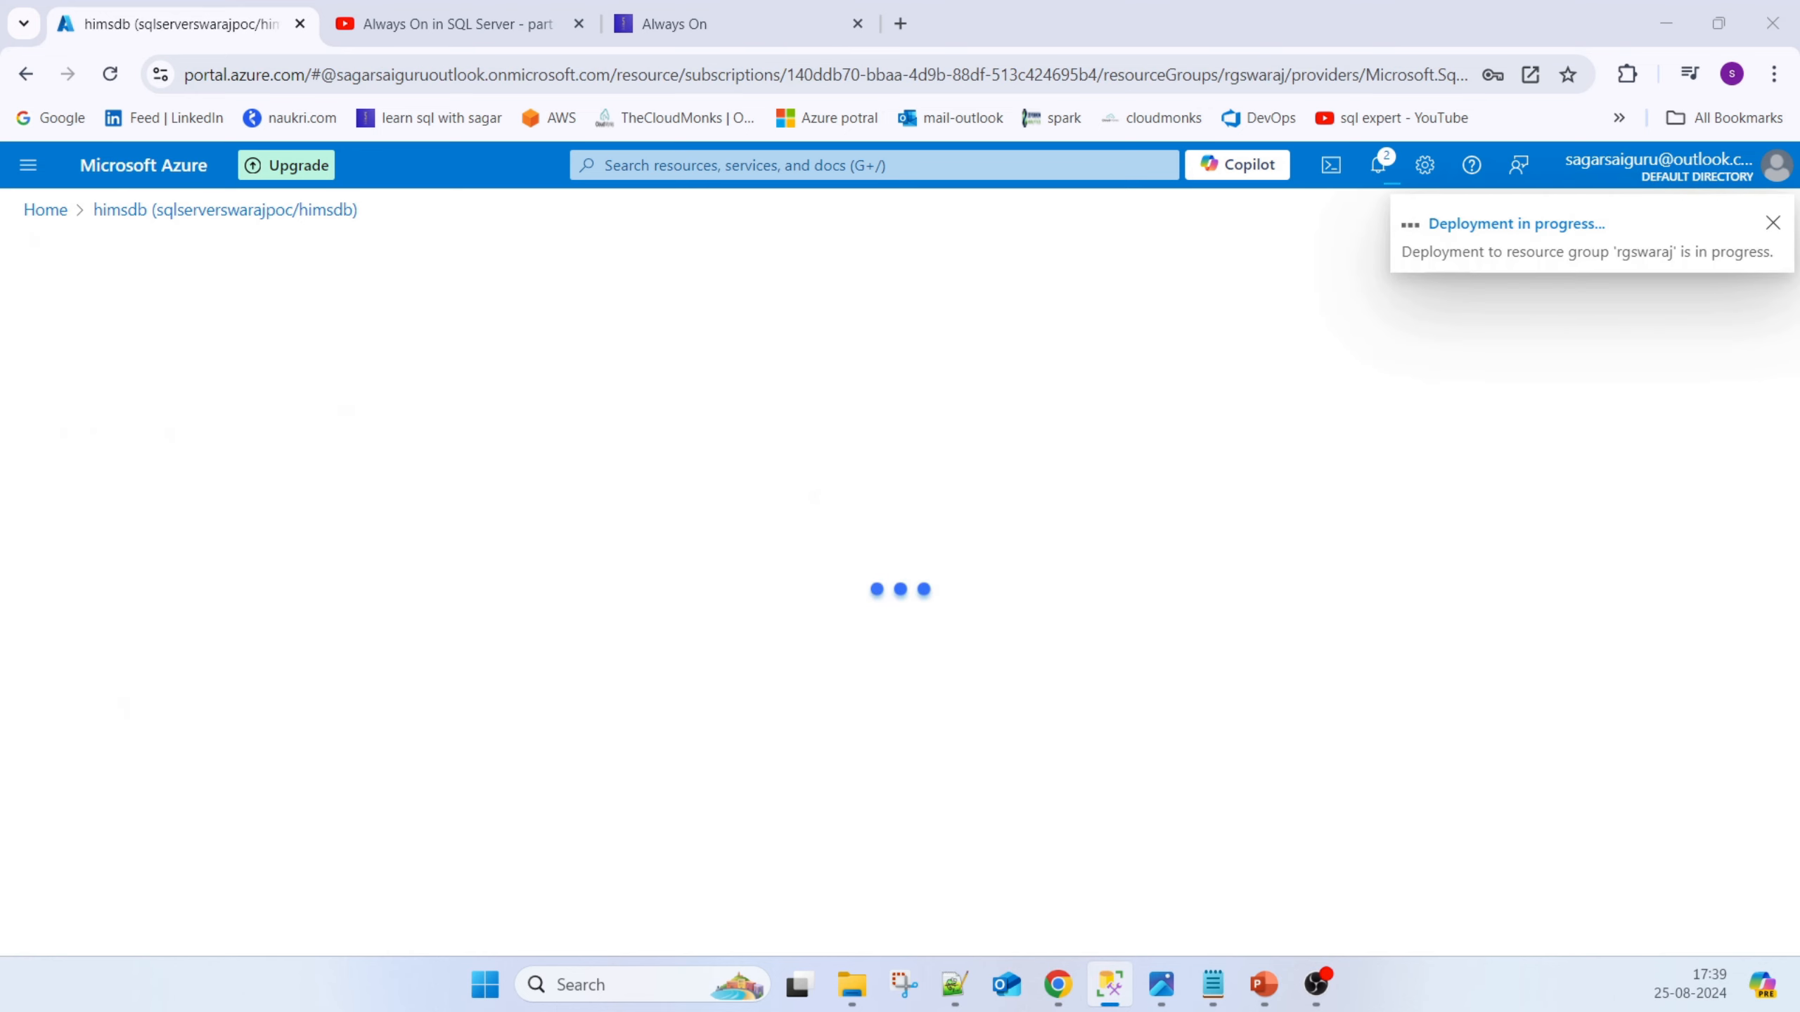
drag(0, 338, 782, 149)
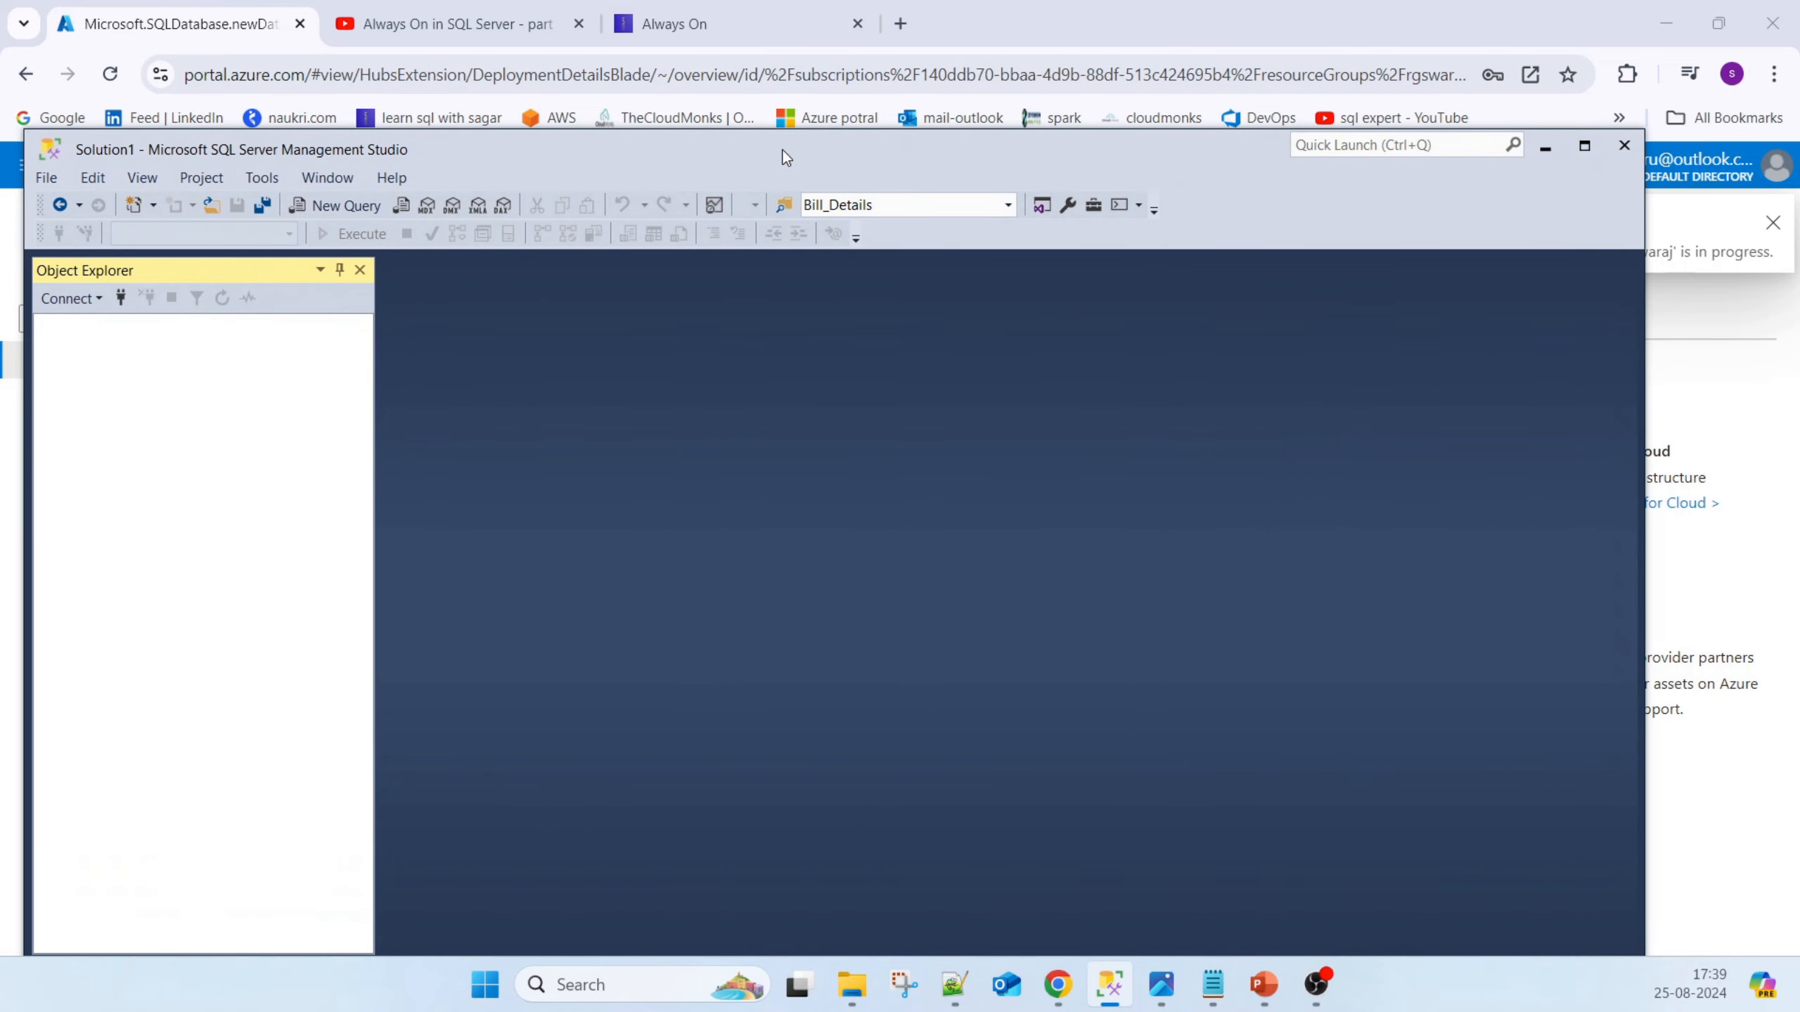
double_click(781, 149)
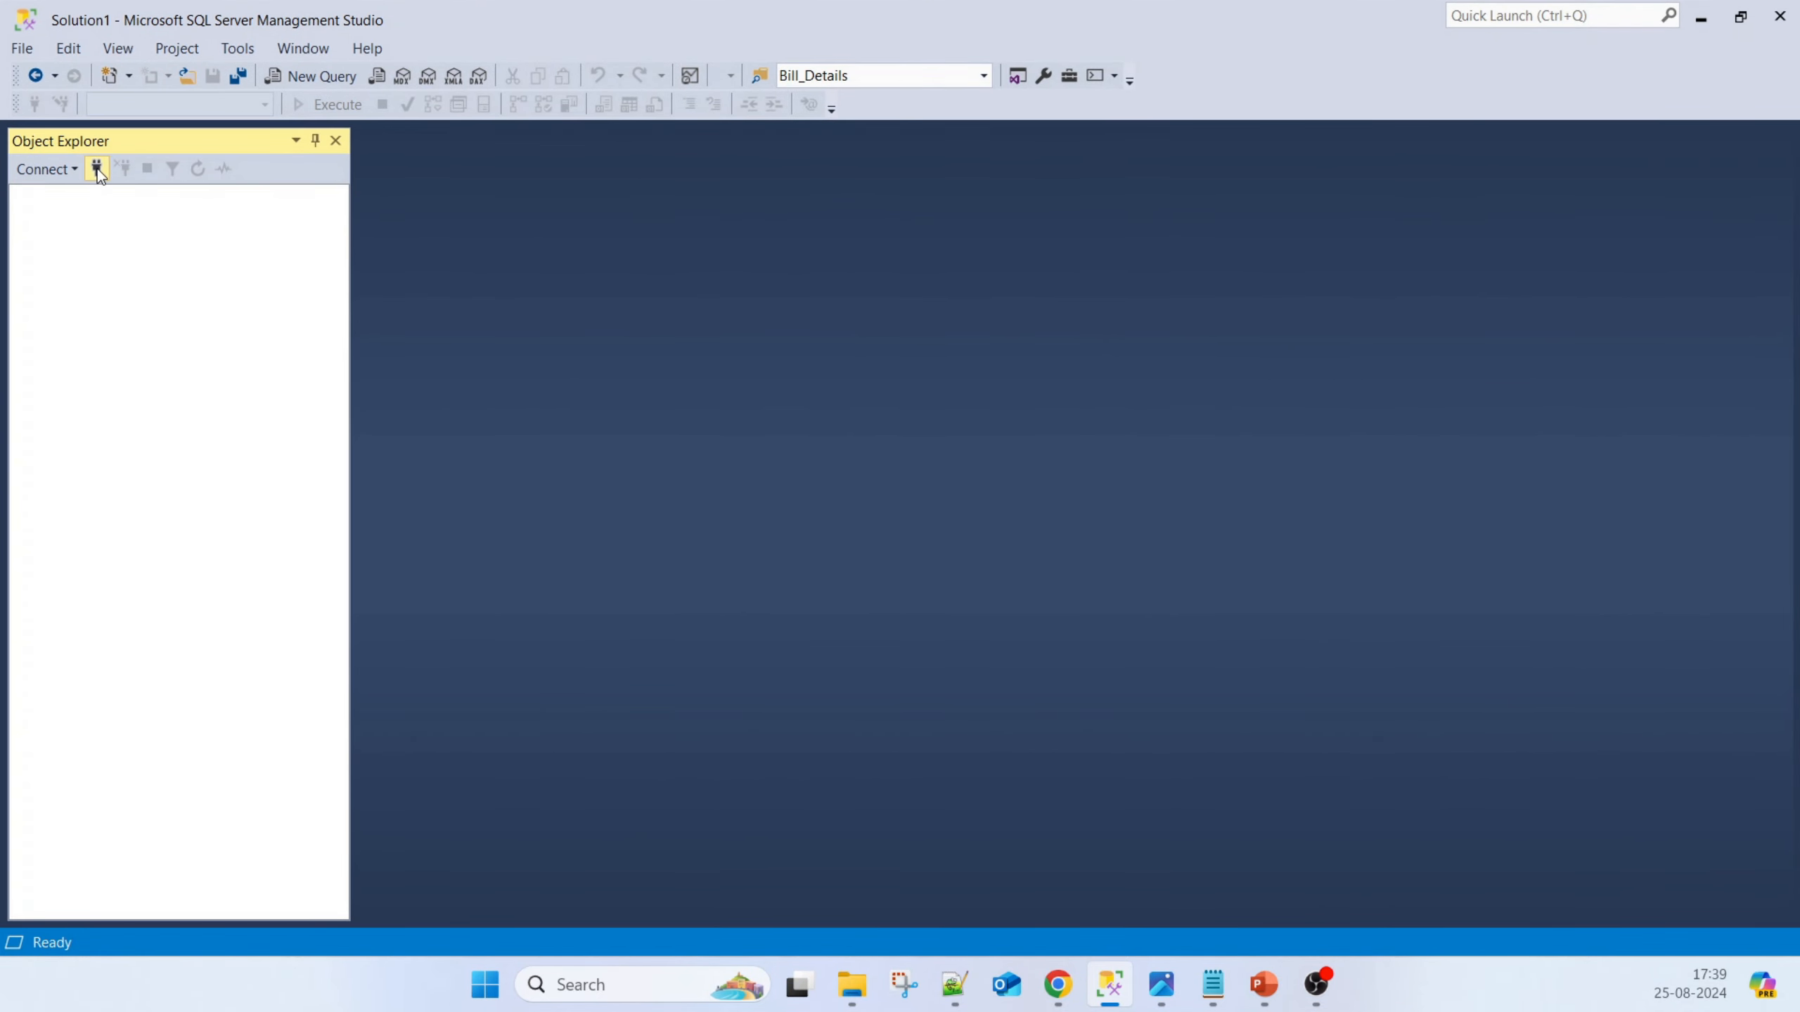
click(96, 168)
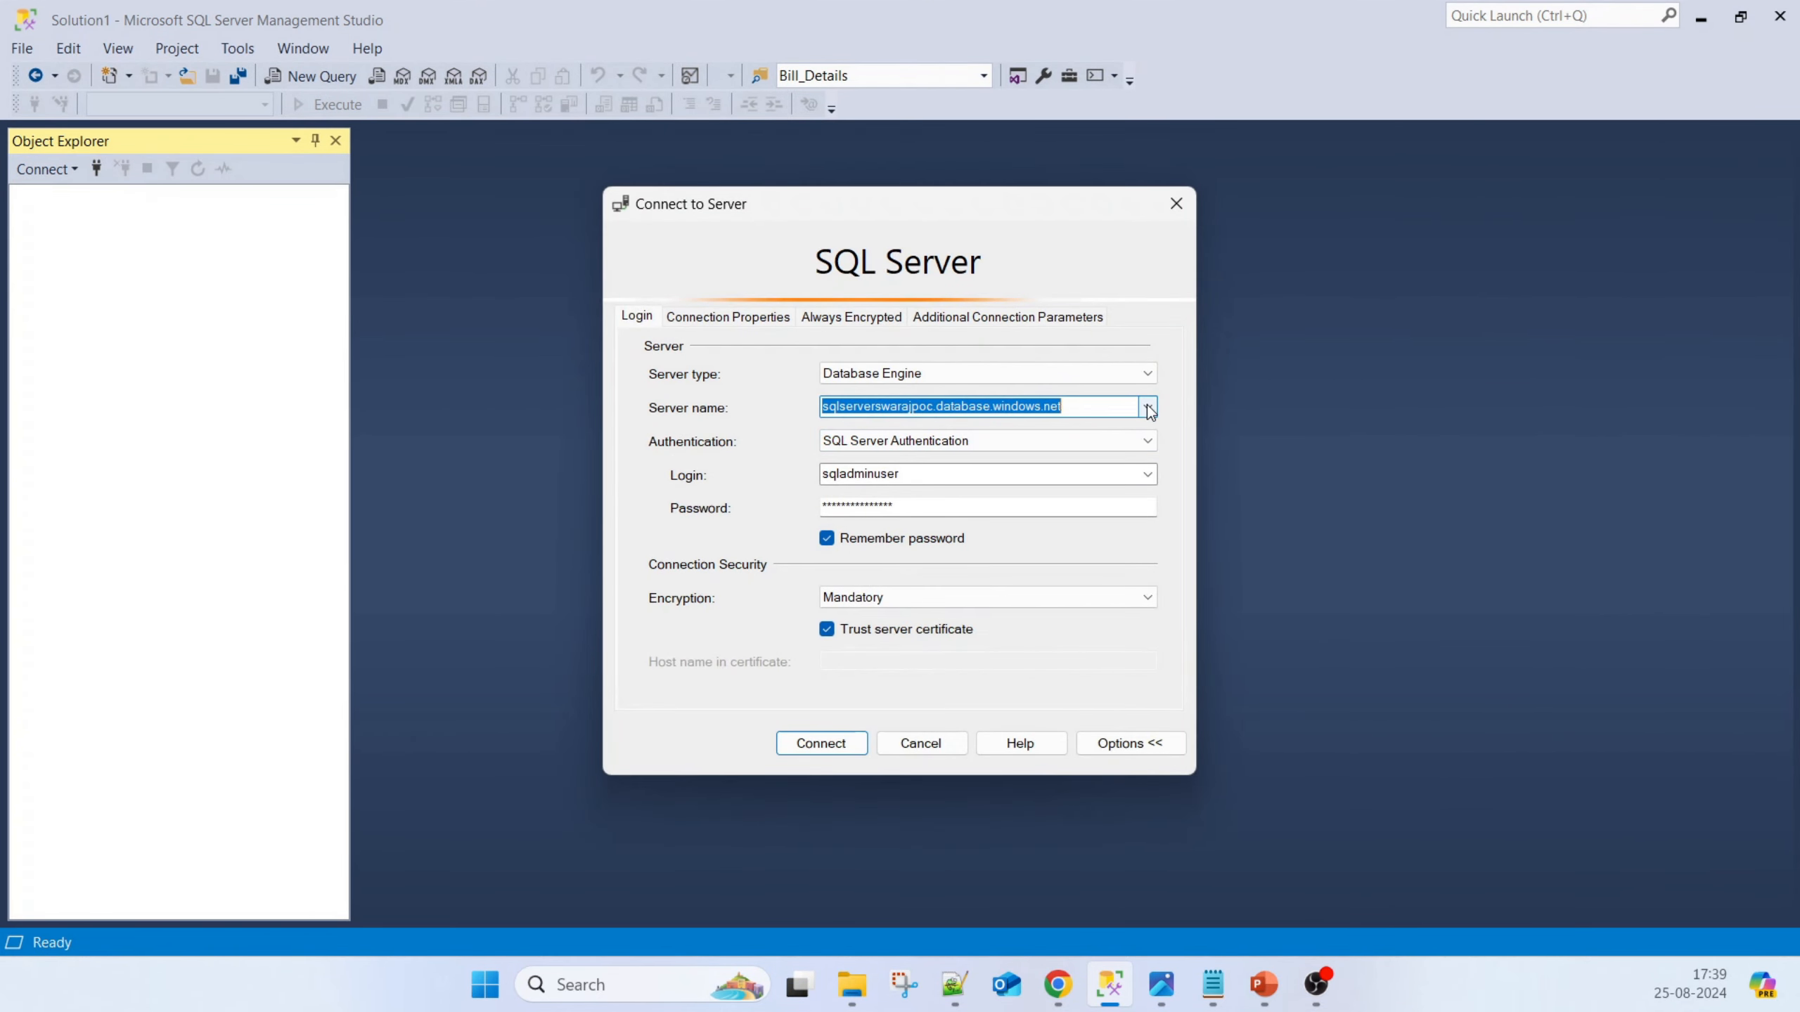
click(1210, 989)
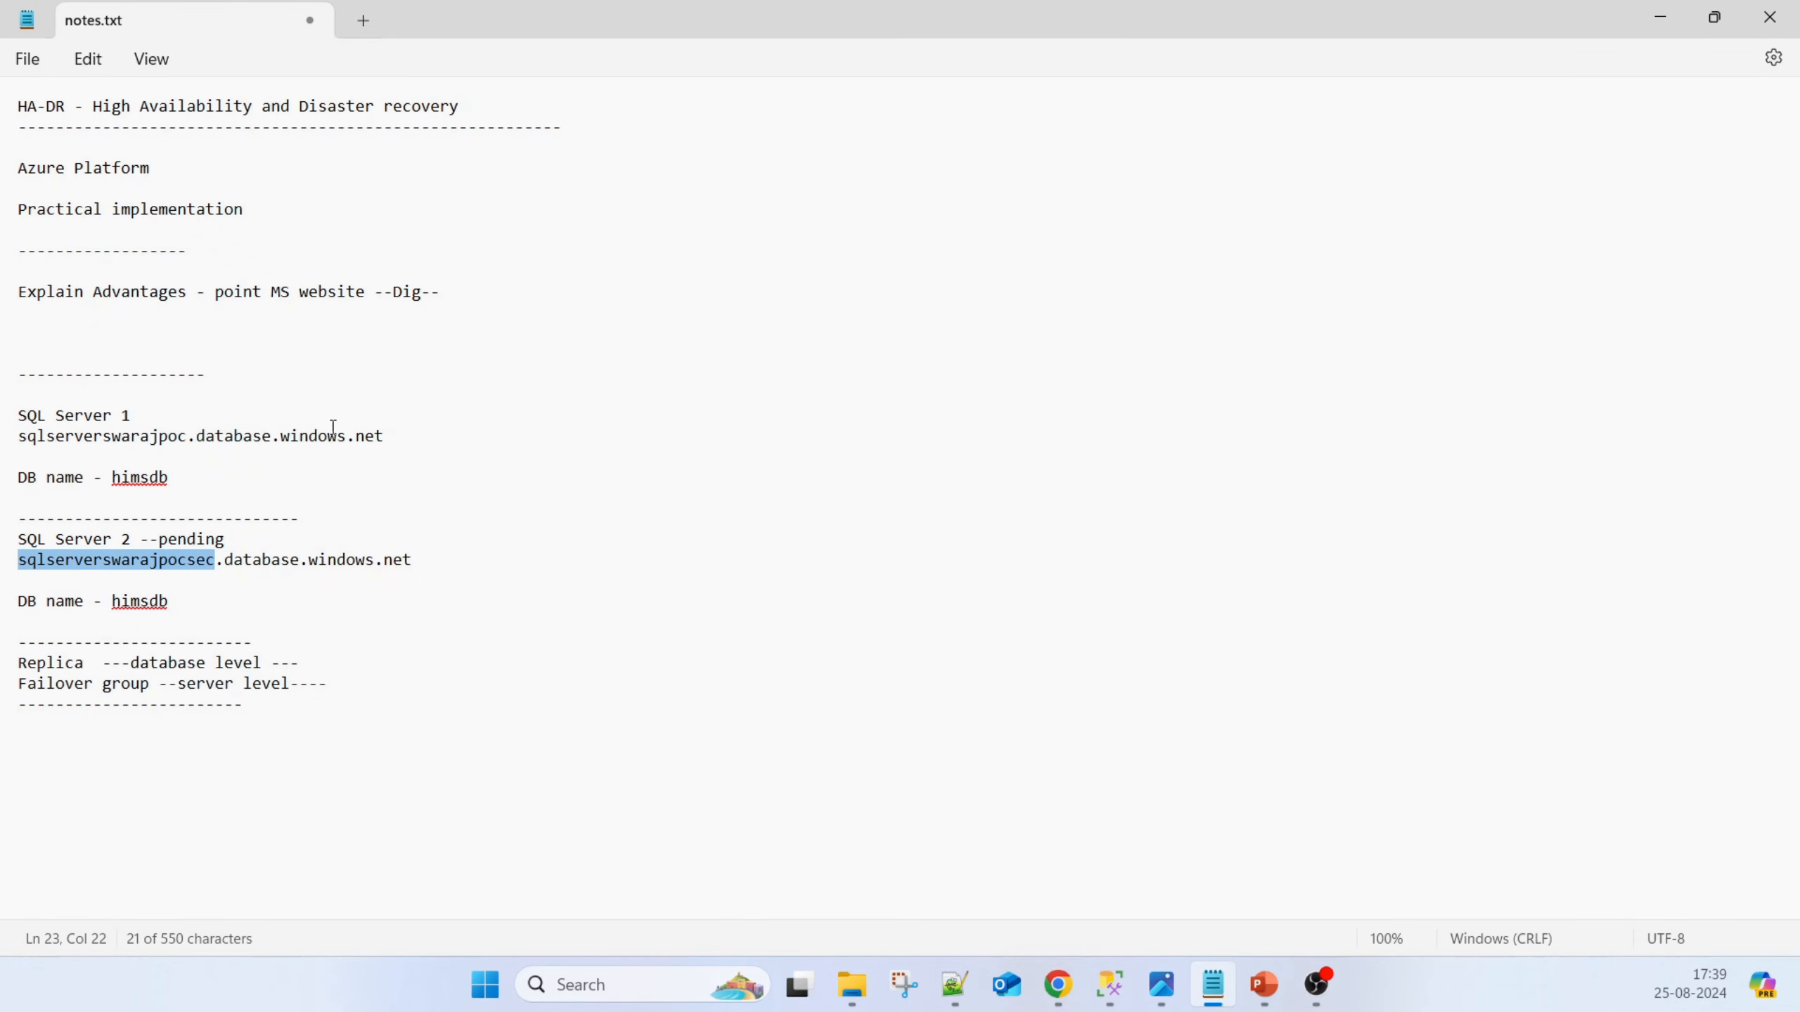
drag(391, 437, 17, 436)
key(ctrl+c)
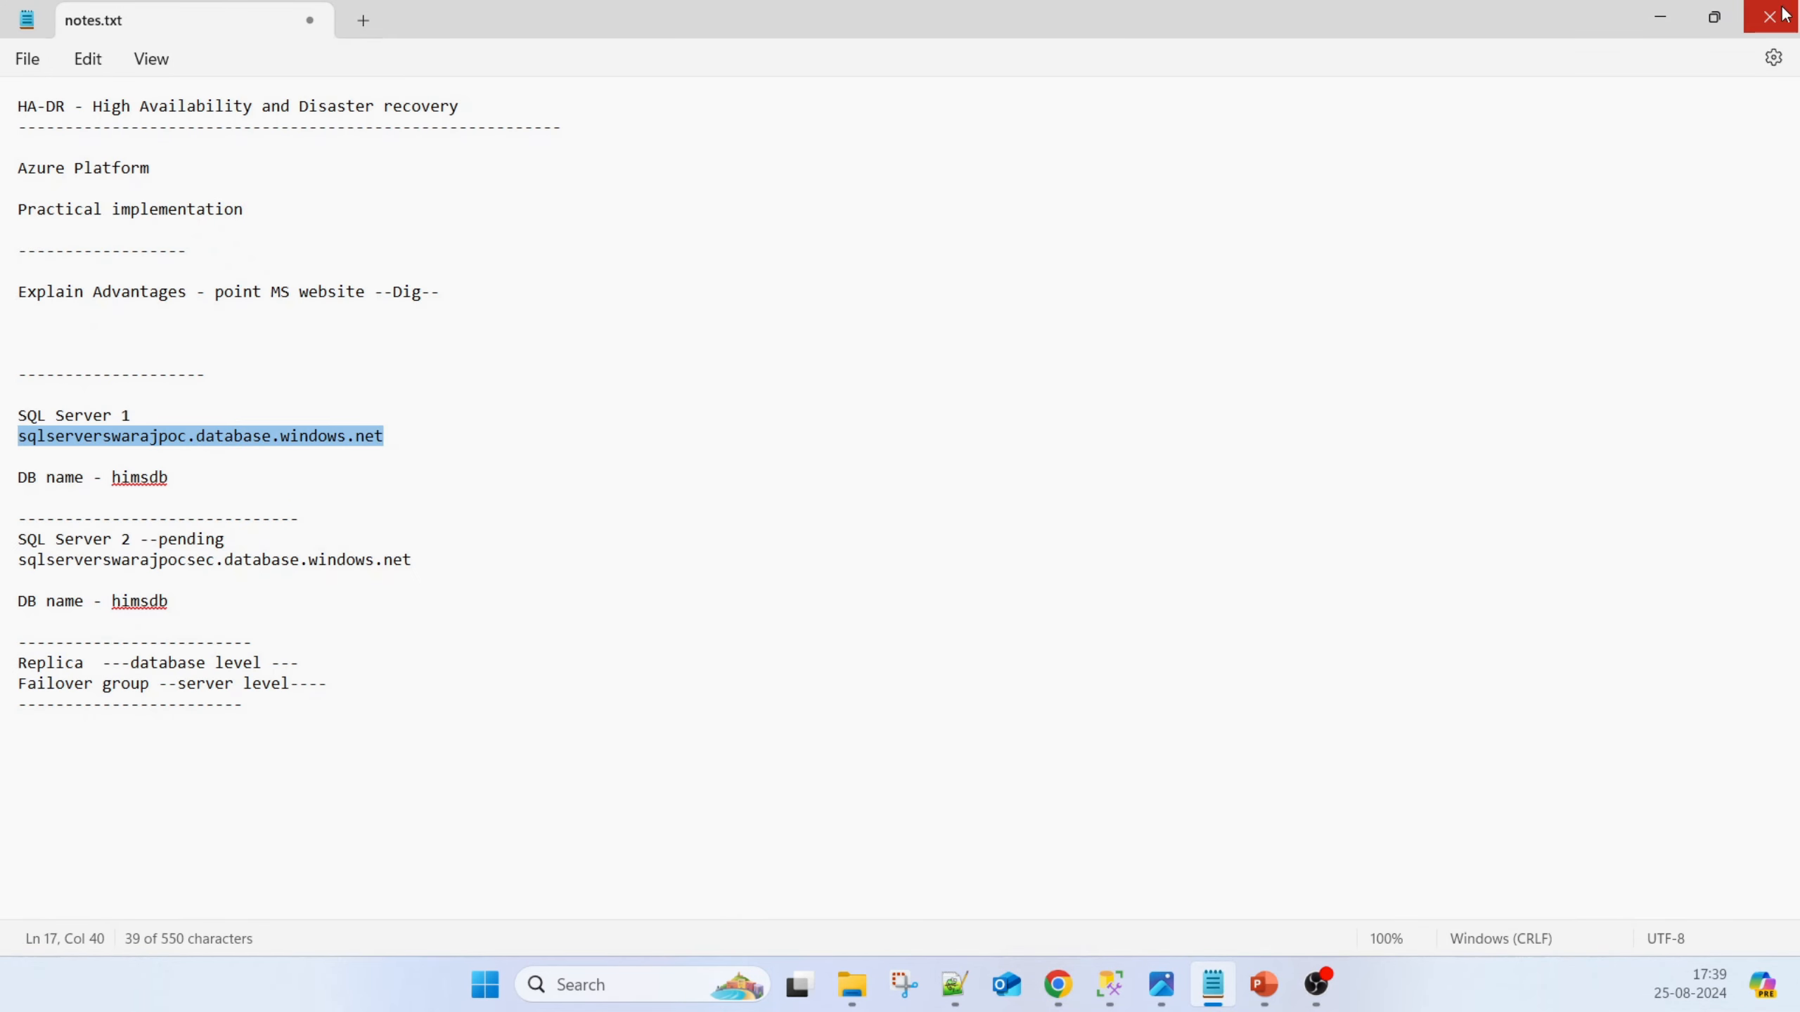
click(1661, 18)
key(ctrl+v)
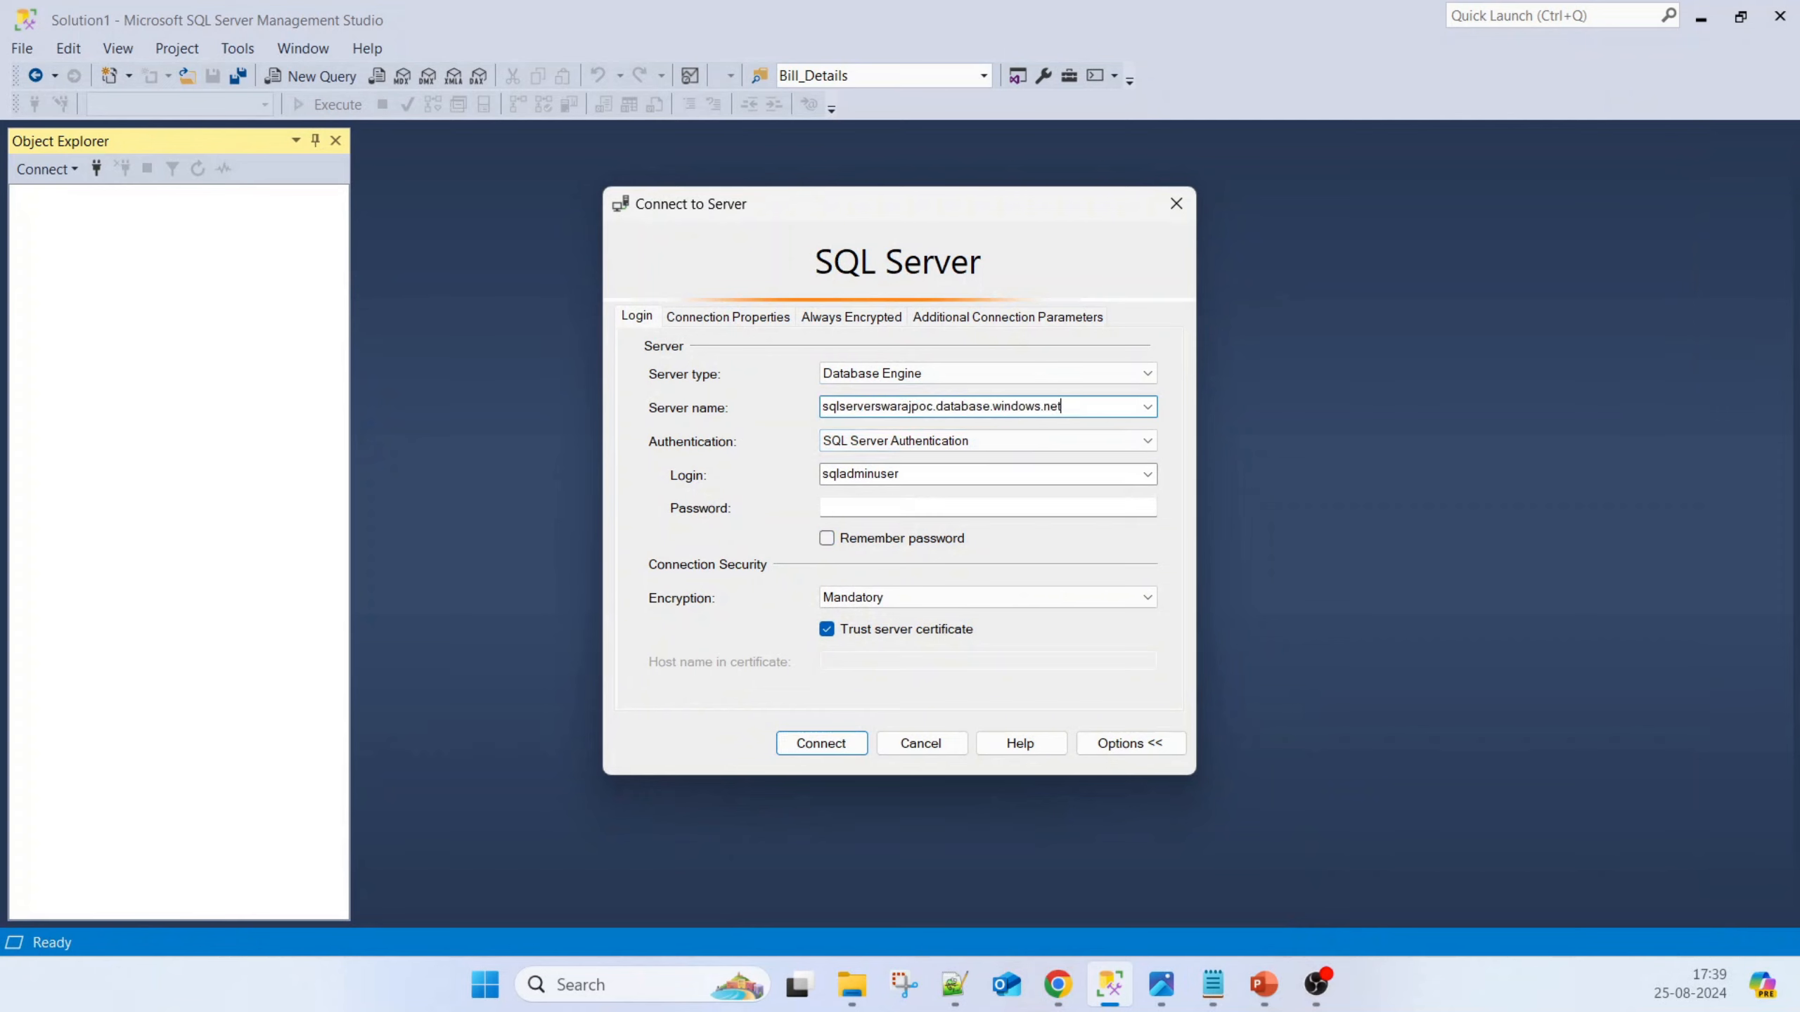
Enter the login password for sqladminuser, enable remembering the password, and connect to the primary server
key(alt+Tab)
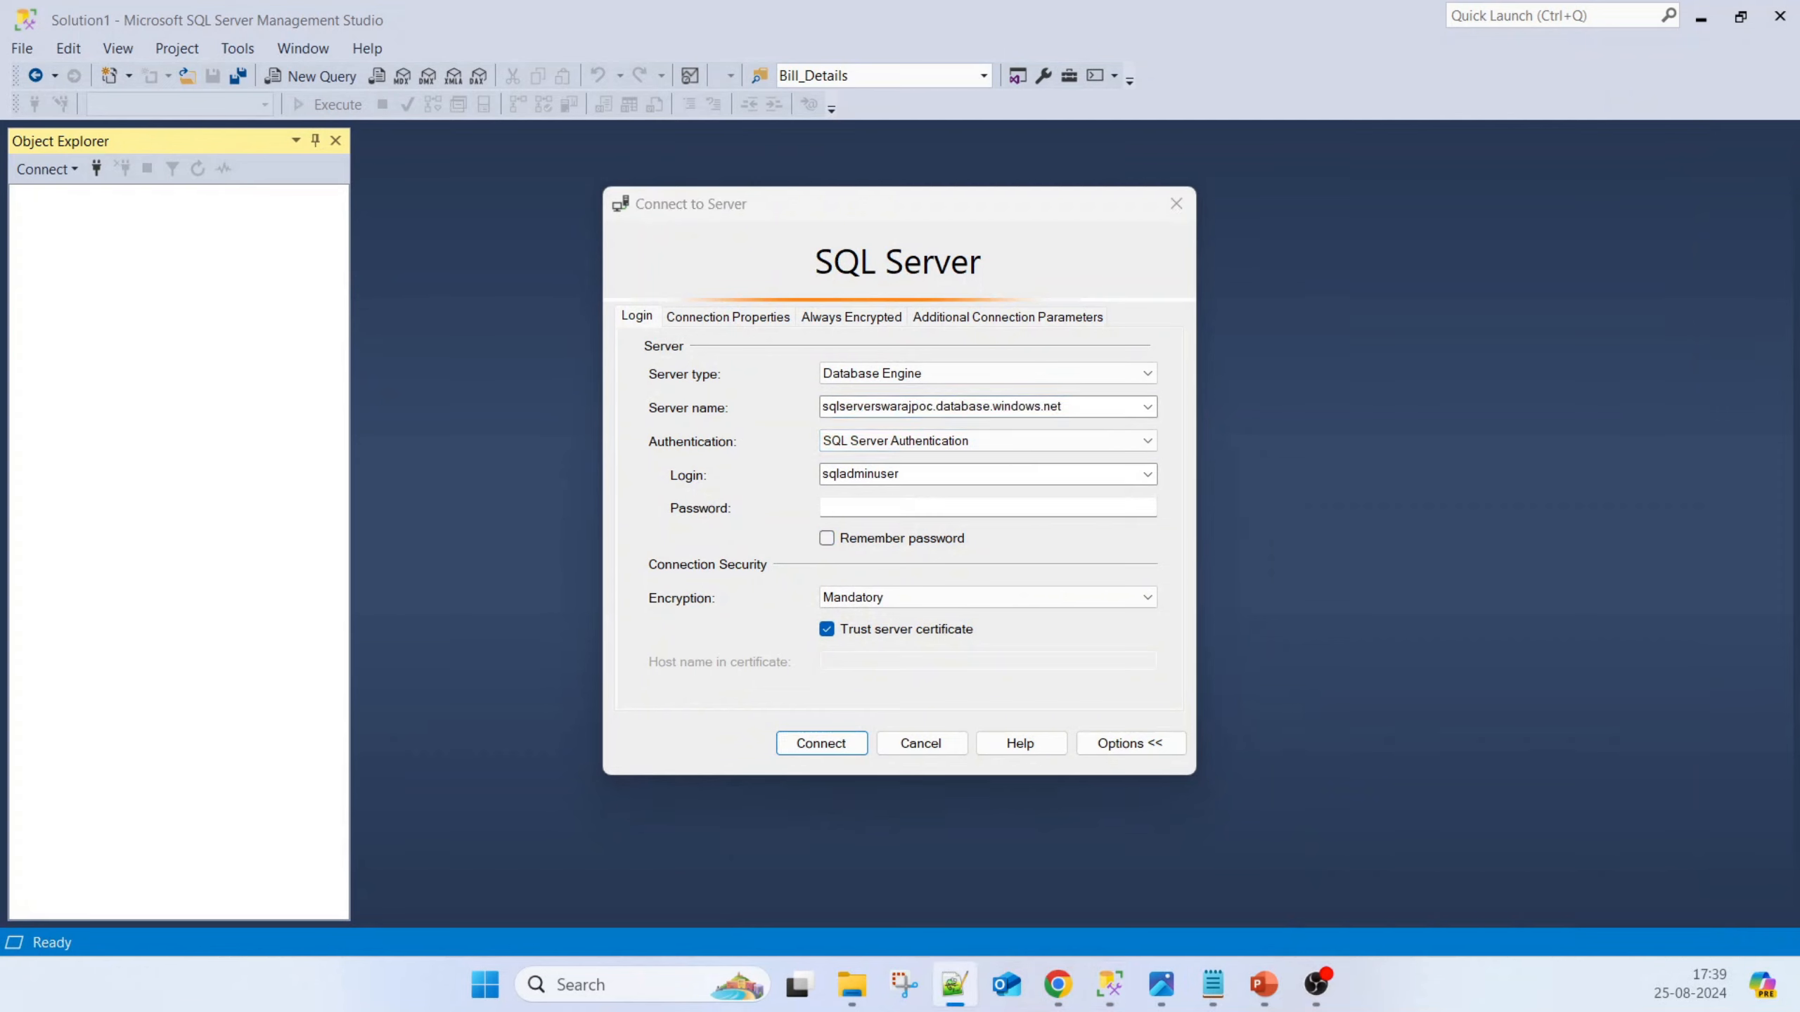
click(886, 506)
key(ctrl+v)
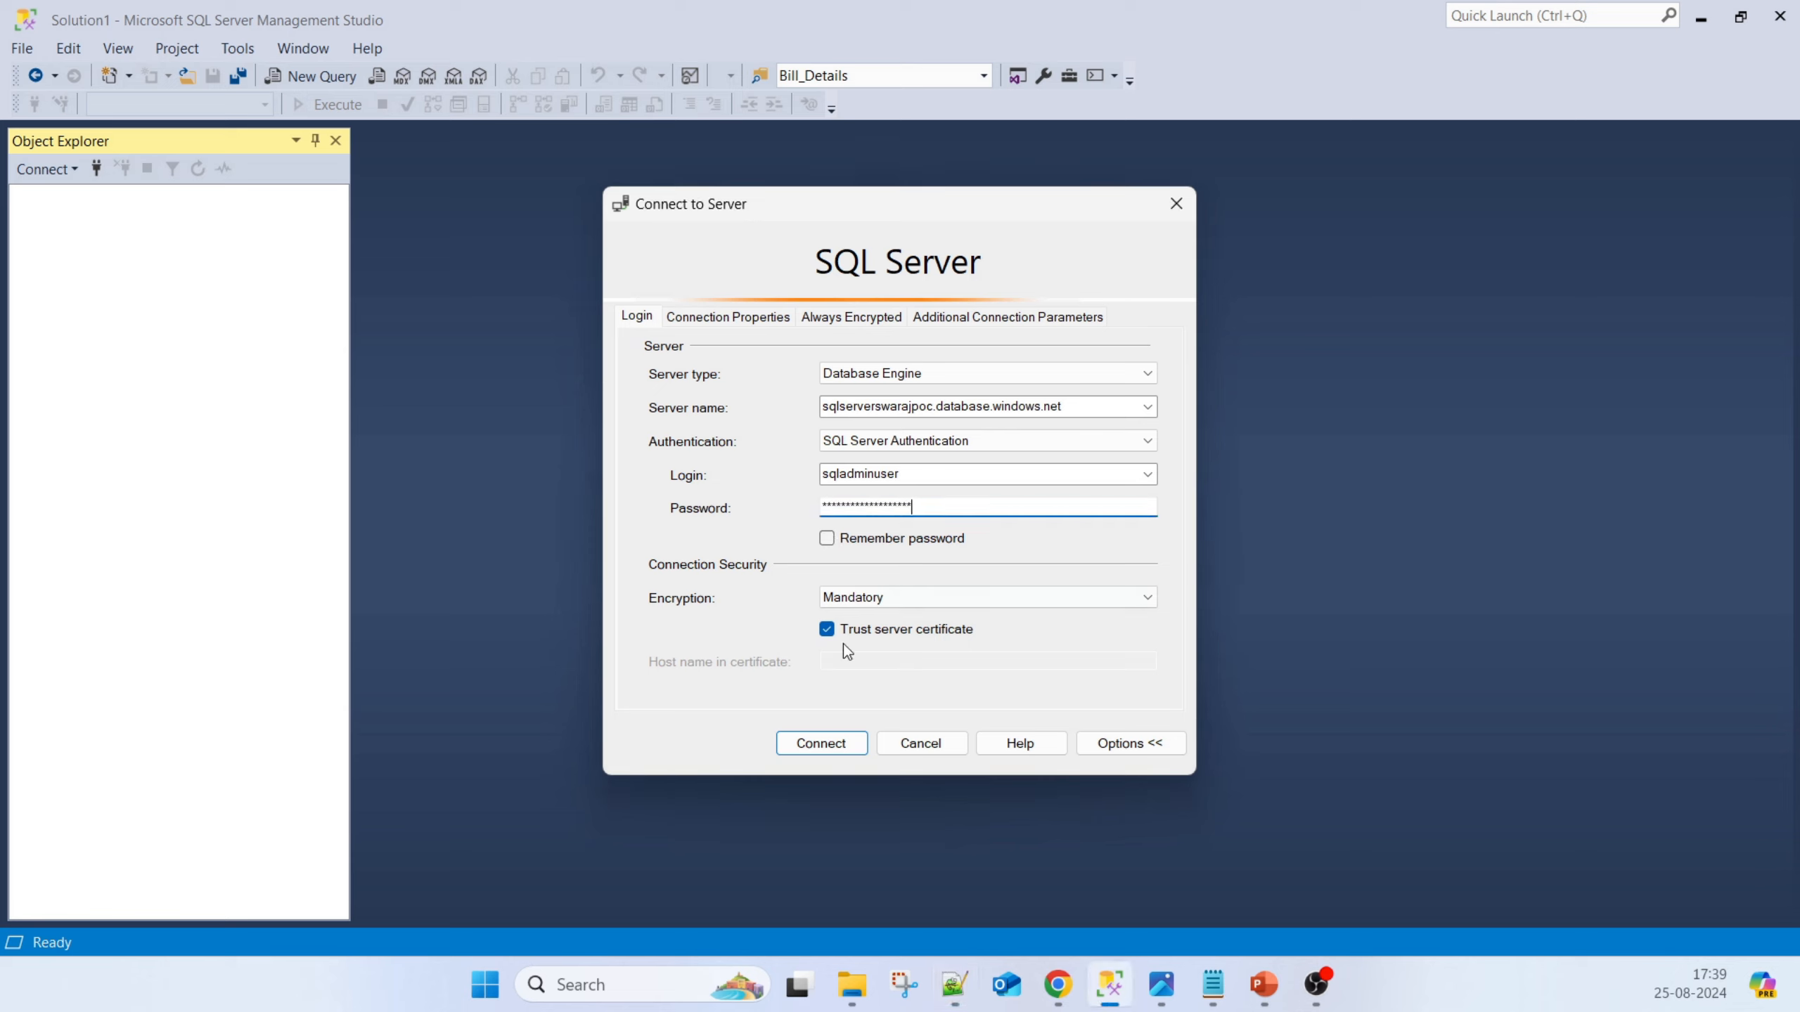
click(836, 540)
click(822, 745)
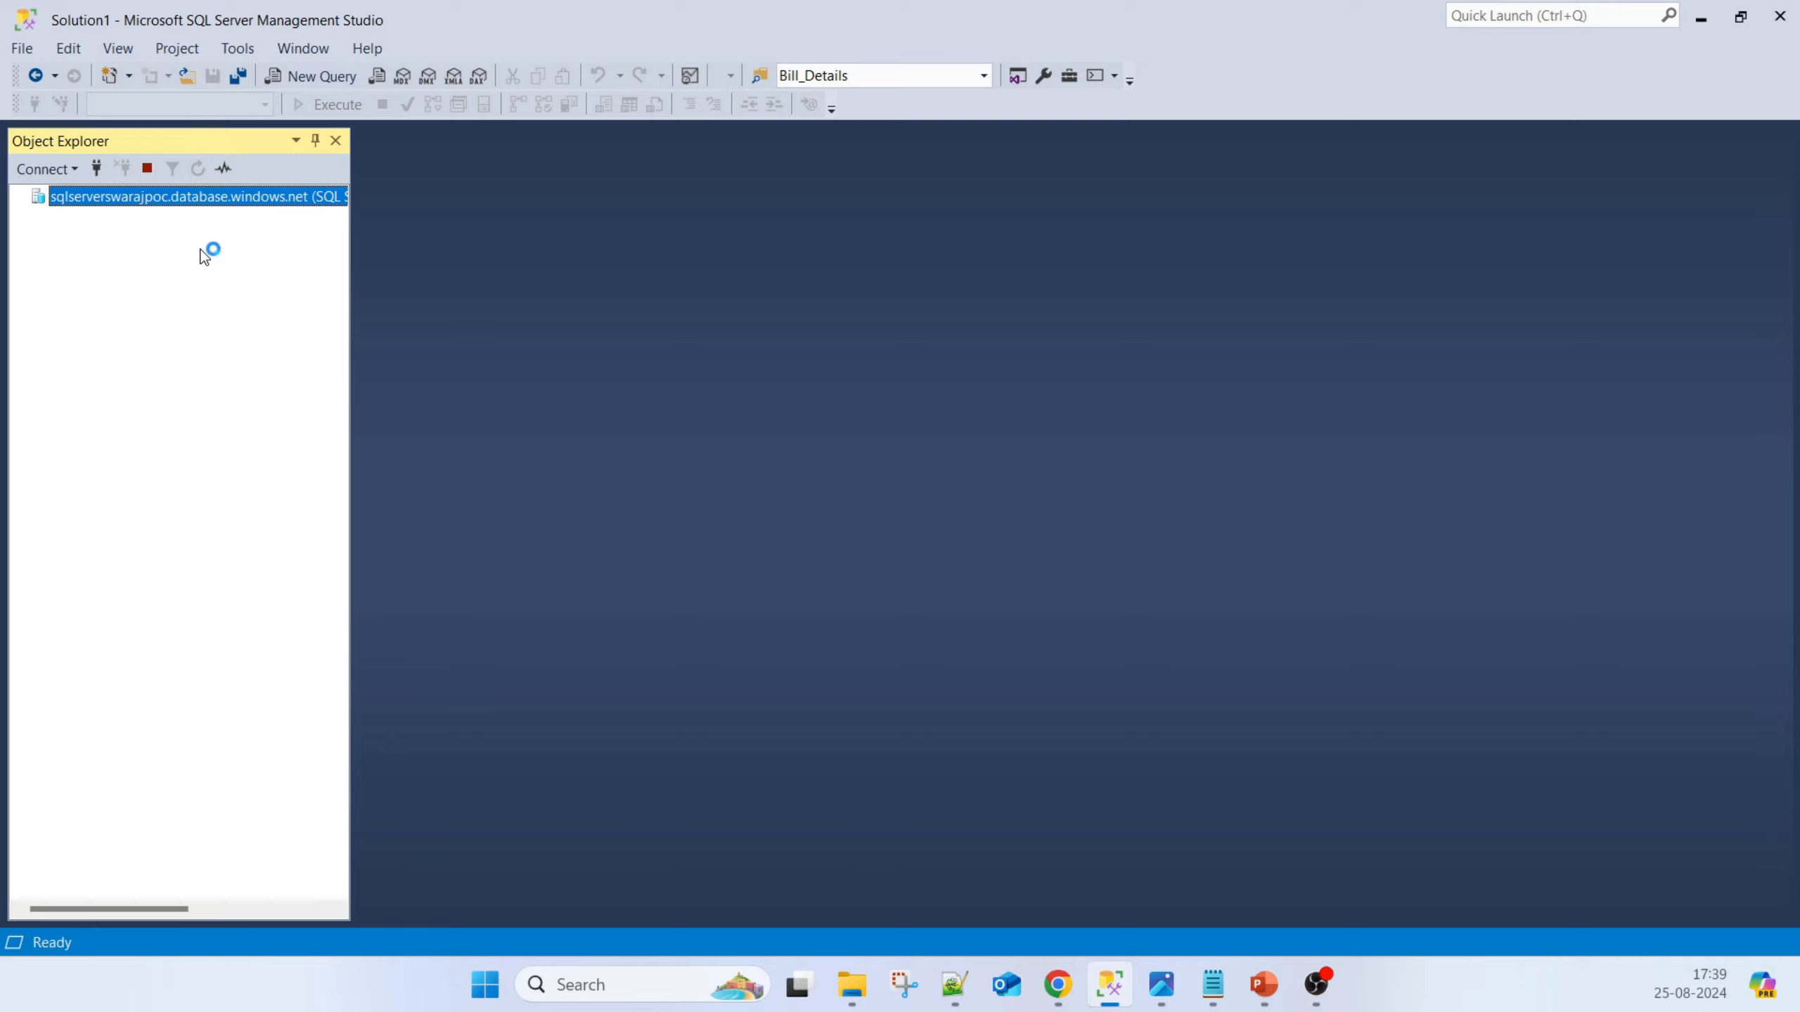
Expand the primary server's Databases folder and the himsdb database in Object Explorer
click(106, 222)
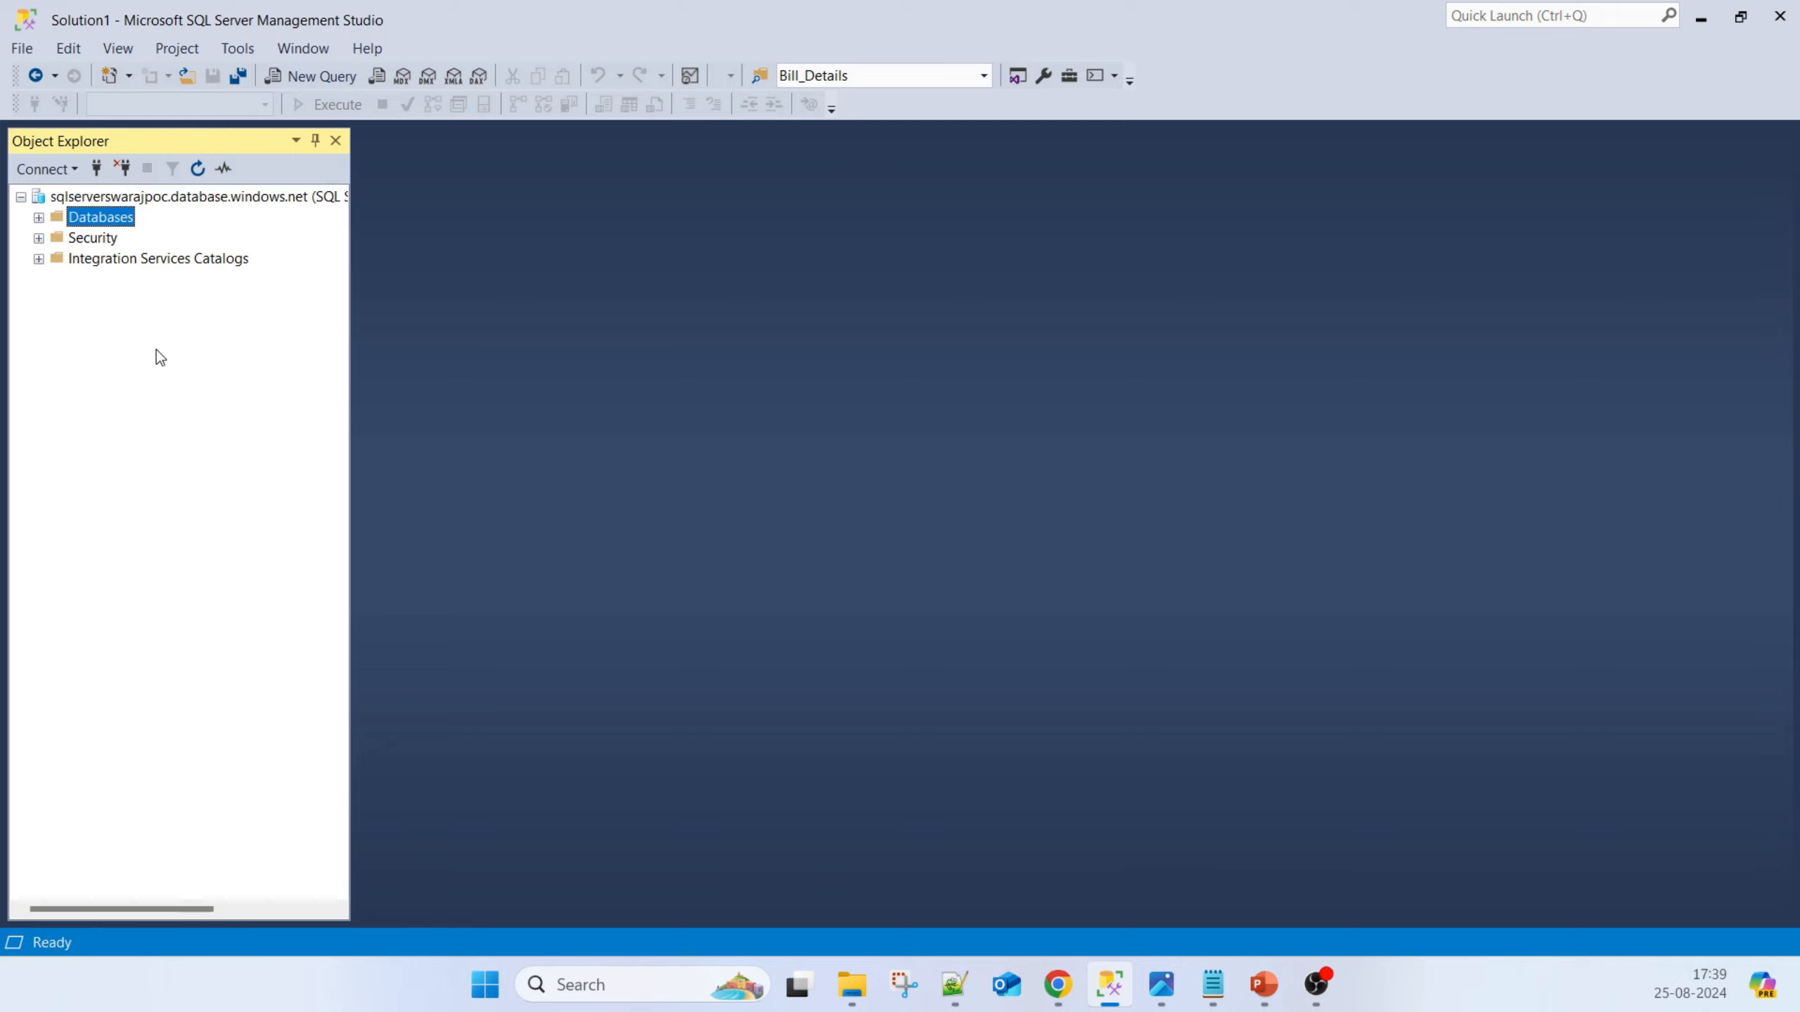
click(38, 217)
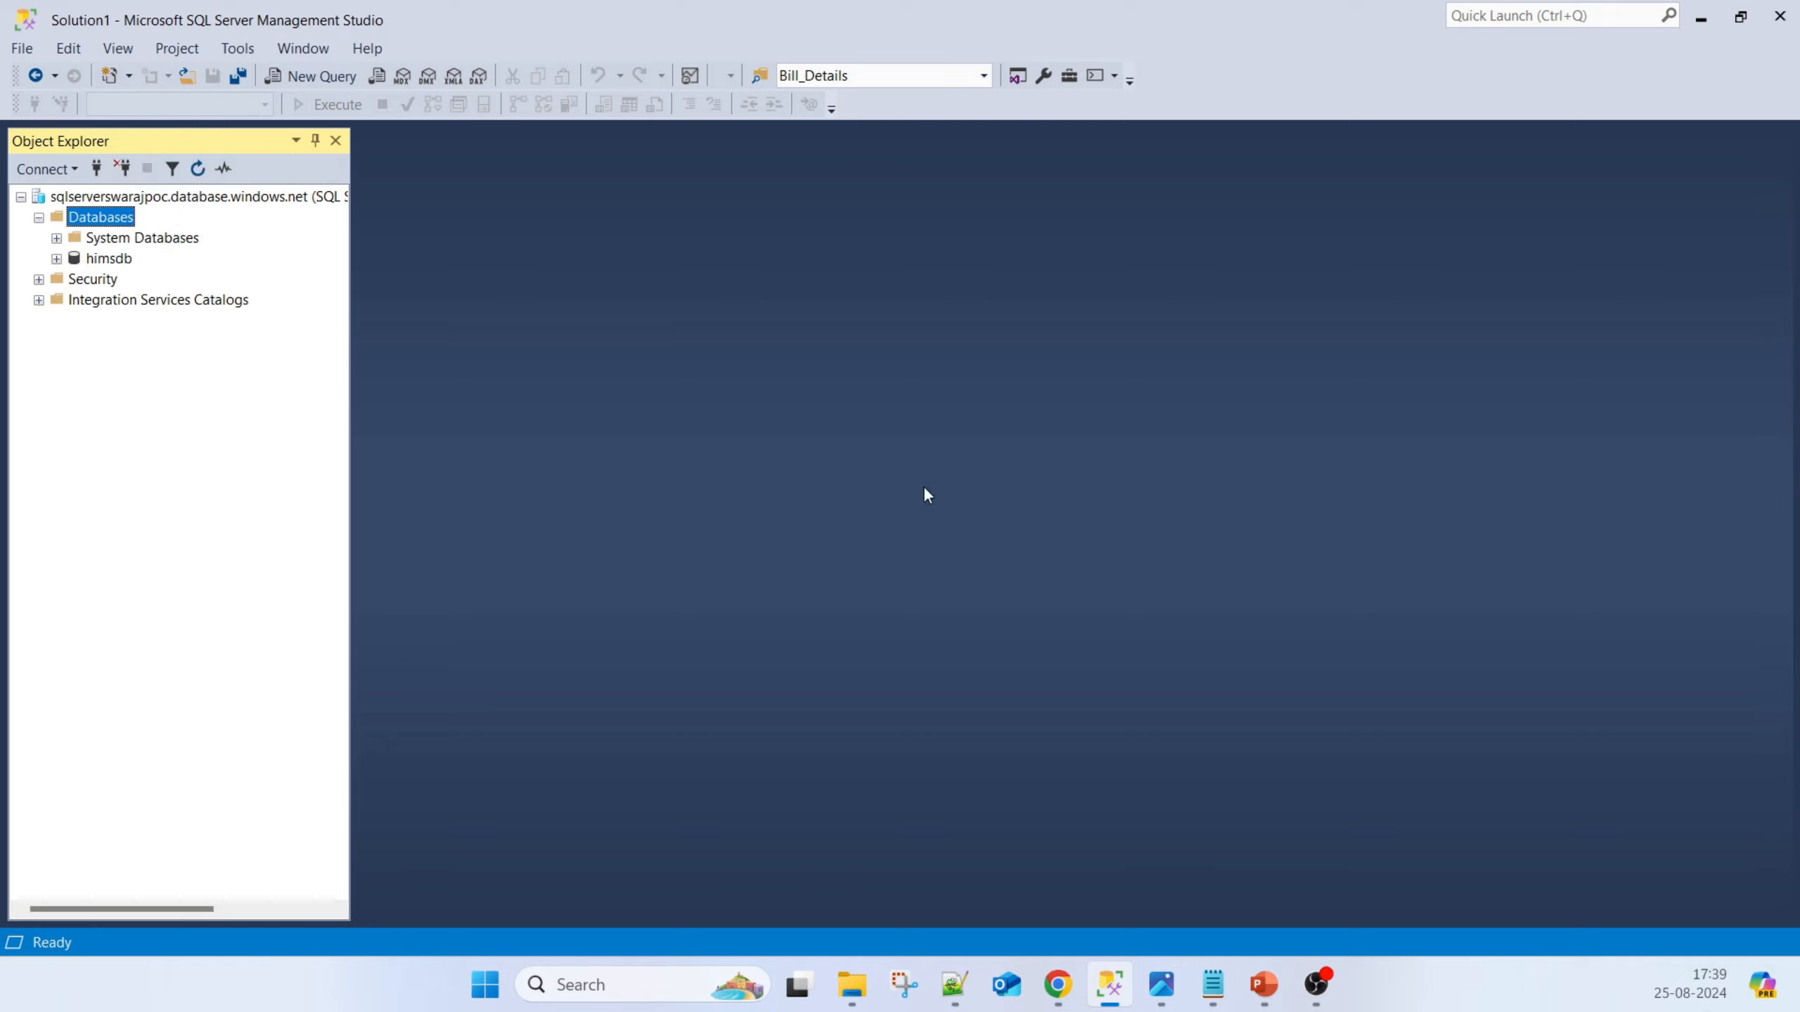
double_click(106, 258)
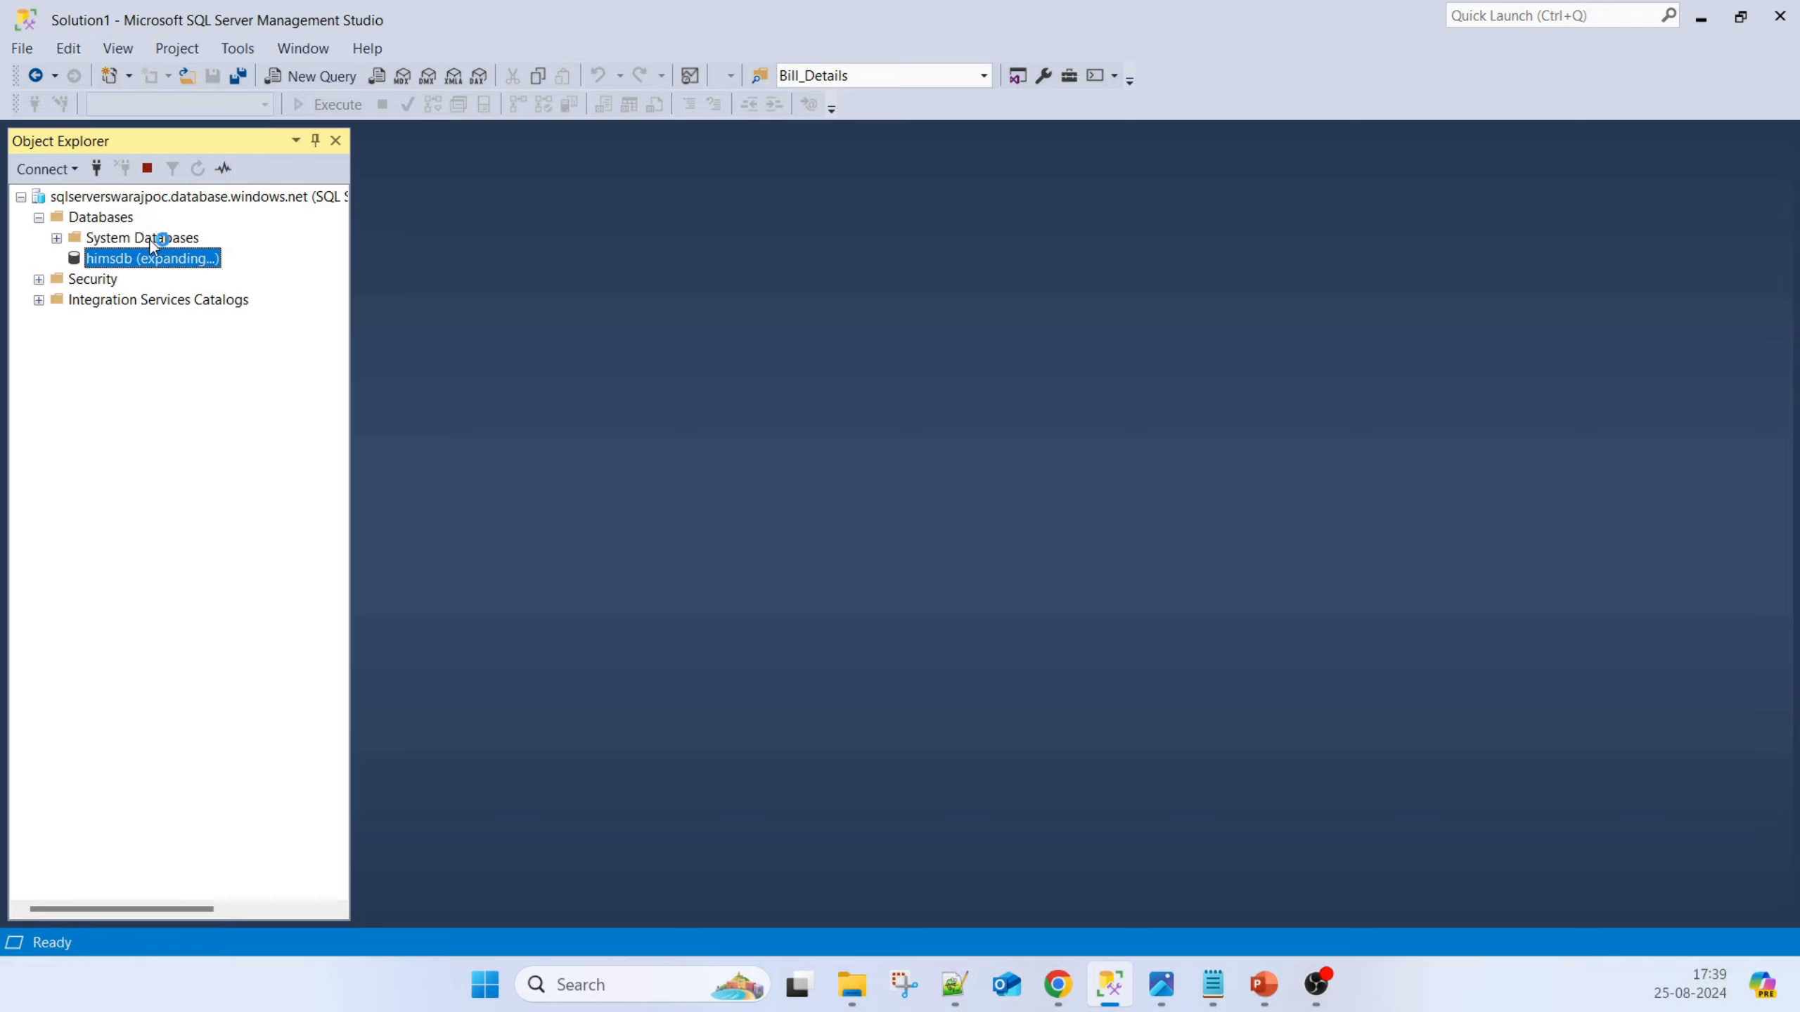
Open a new query on himsdb, run "Select * from sys.Tables", and look through the returned tables
click(308, 76)
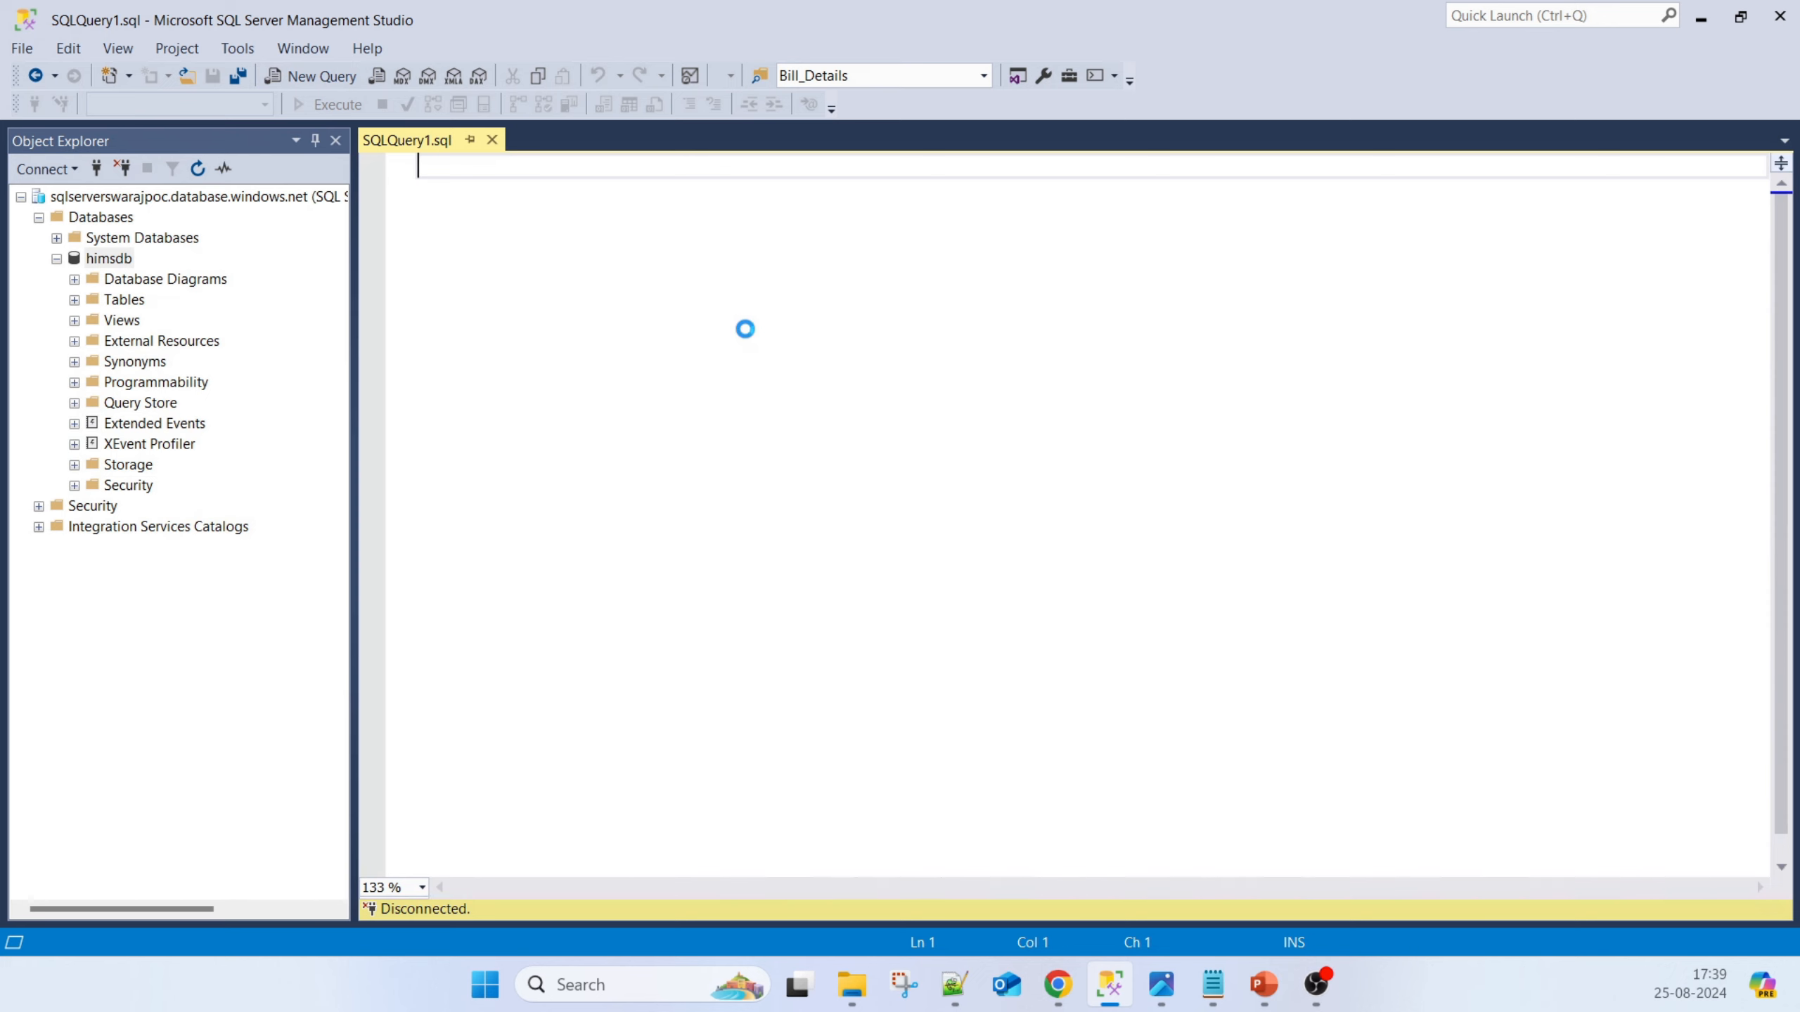
text(Selec)
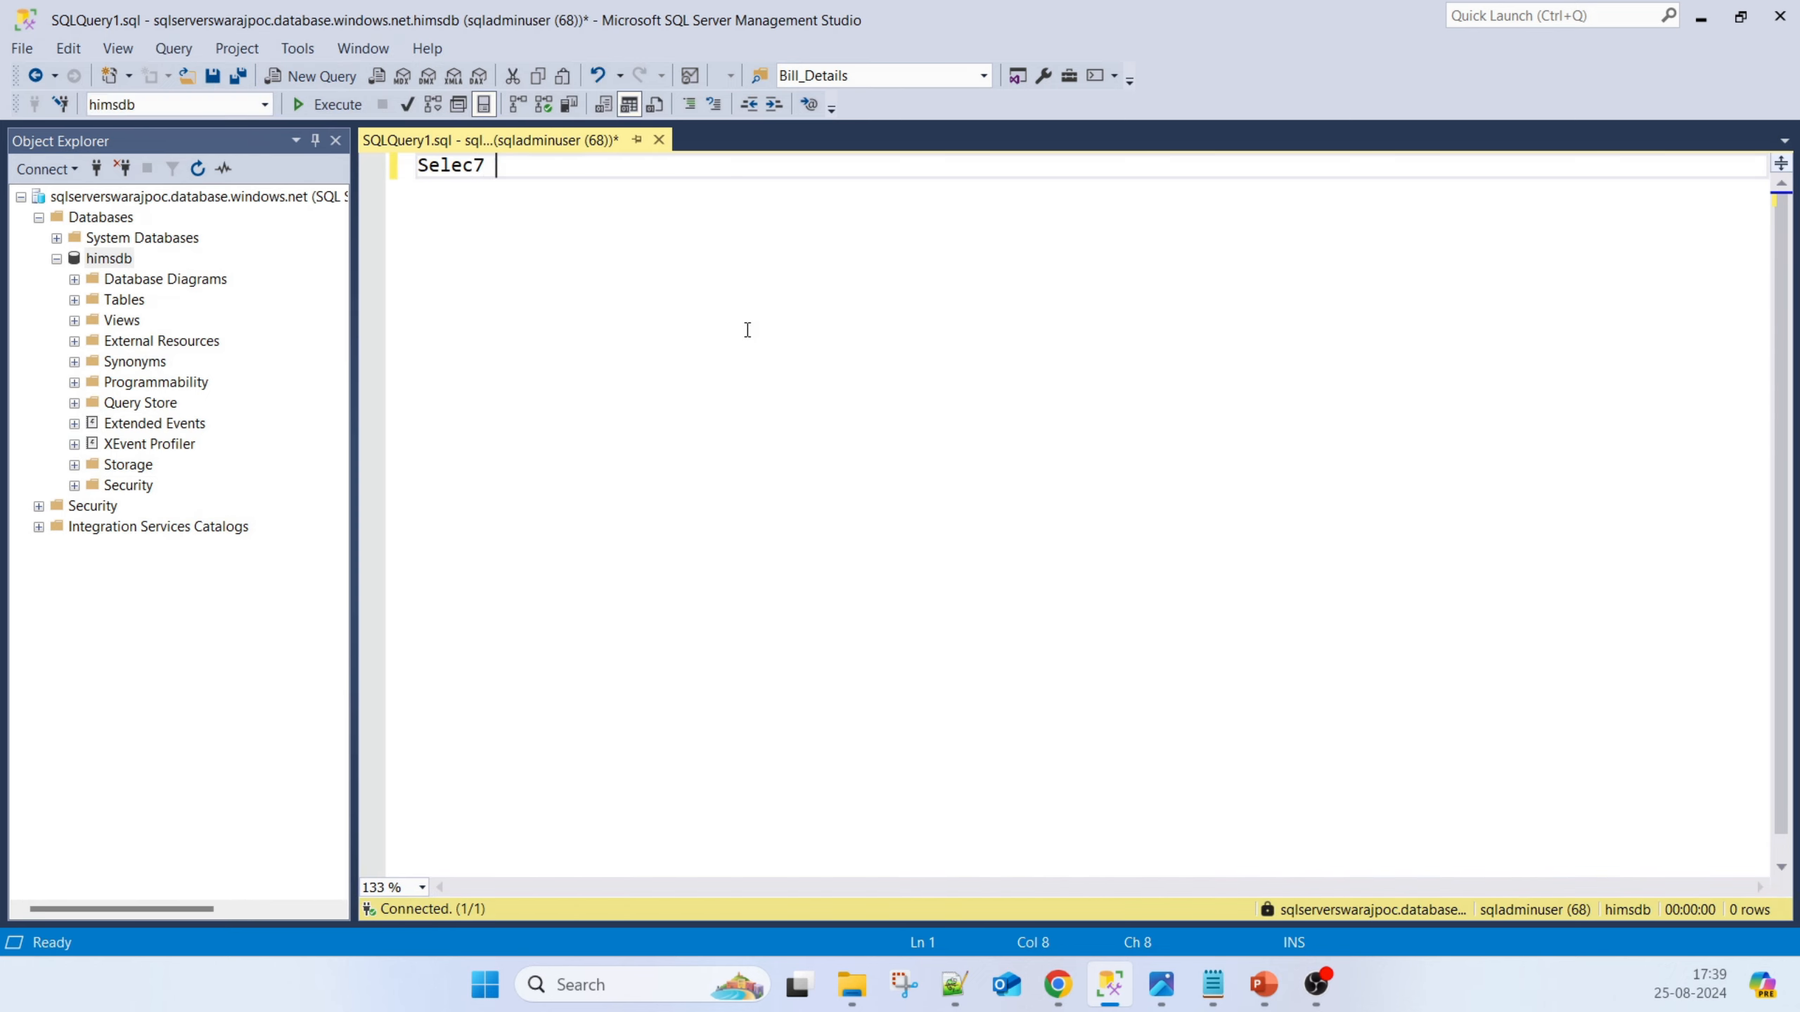
text(t * from Tables)
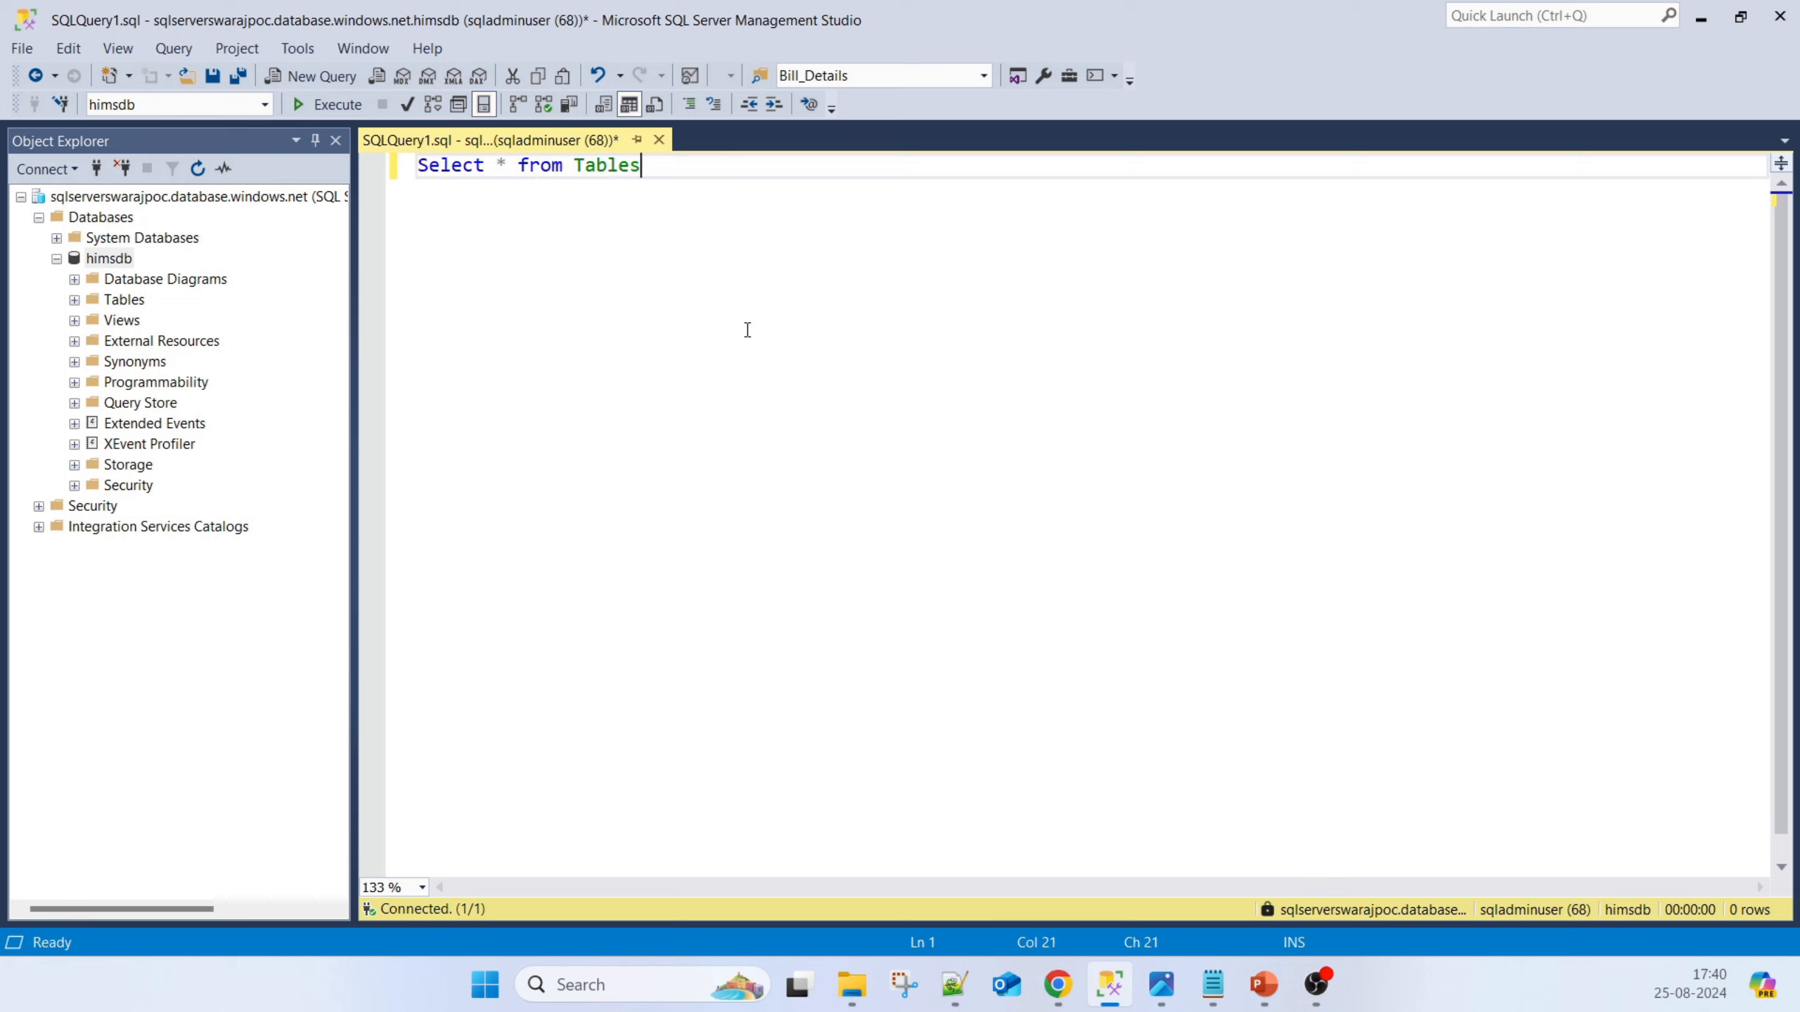
click(580, 167)
text(sy.)
key(Left)
text(s)
click(344, 106)
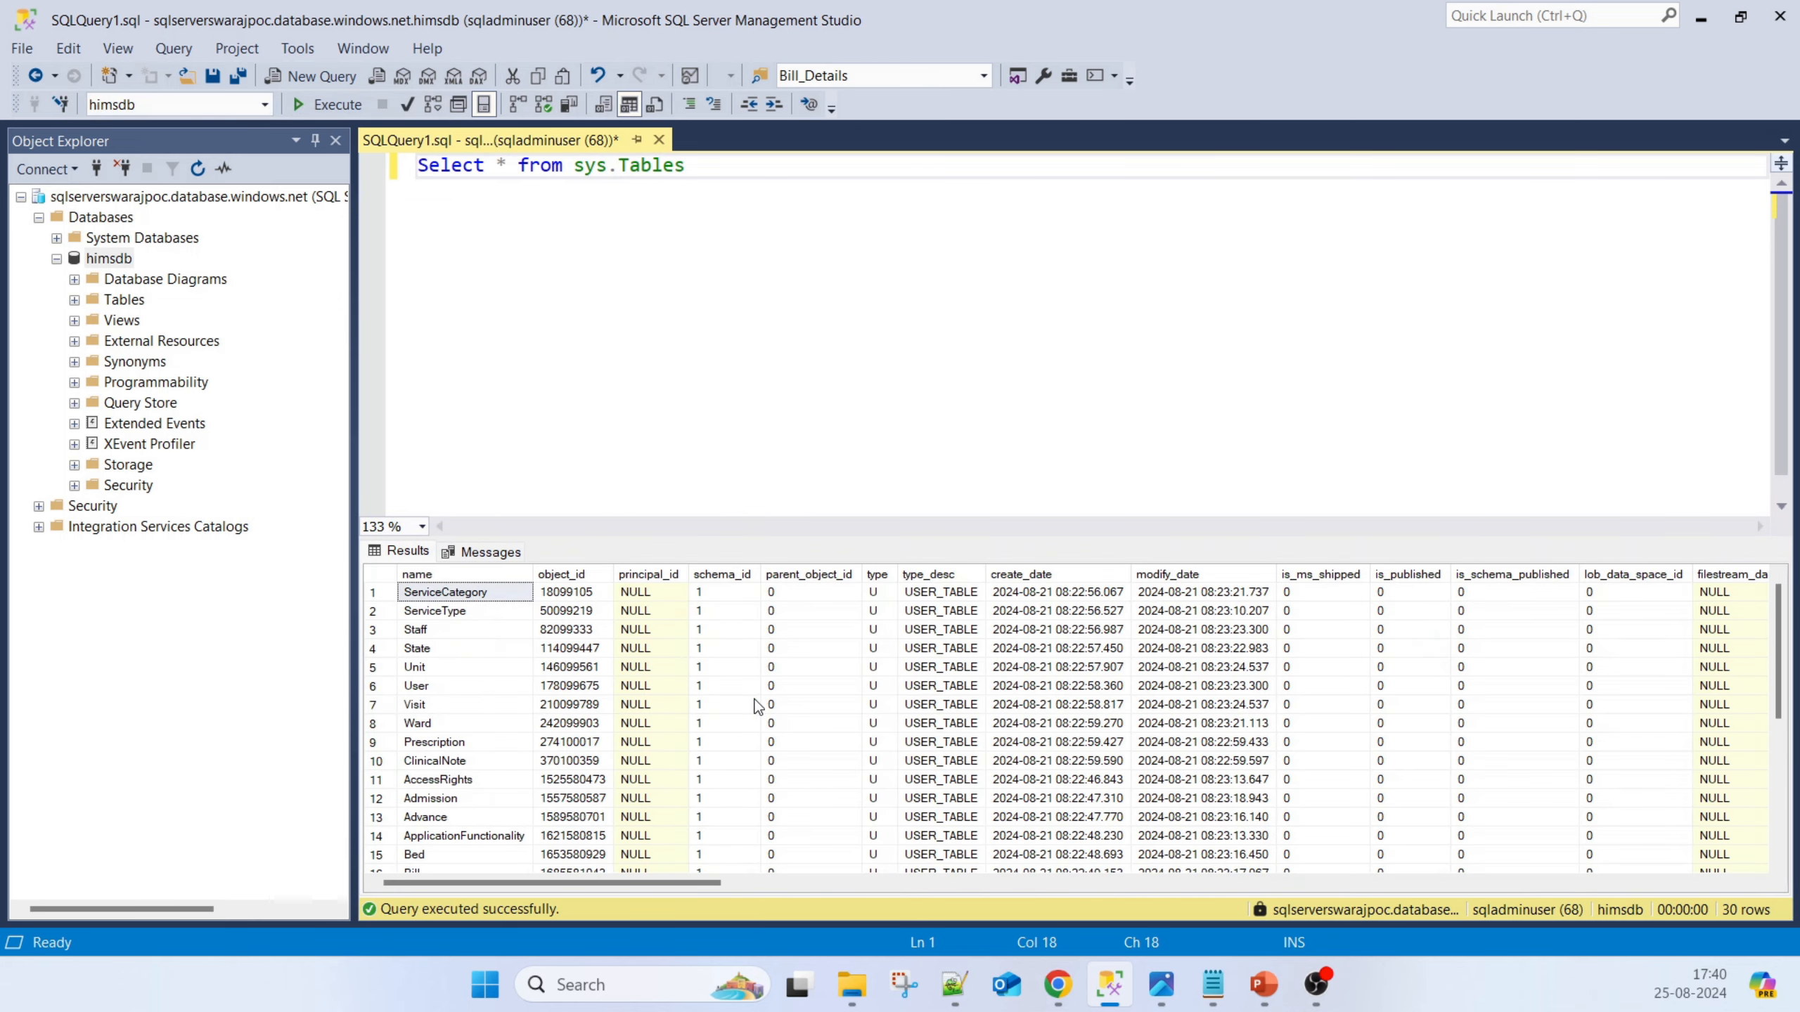
scroll(467, 723, down, 5)
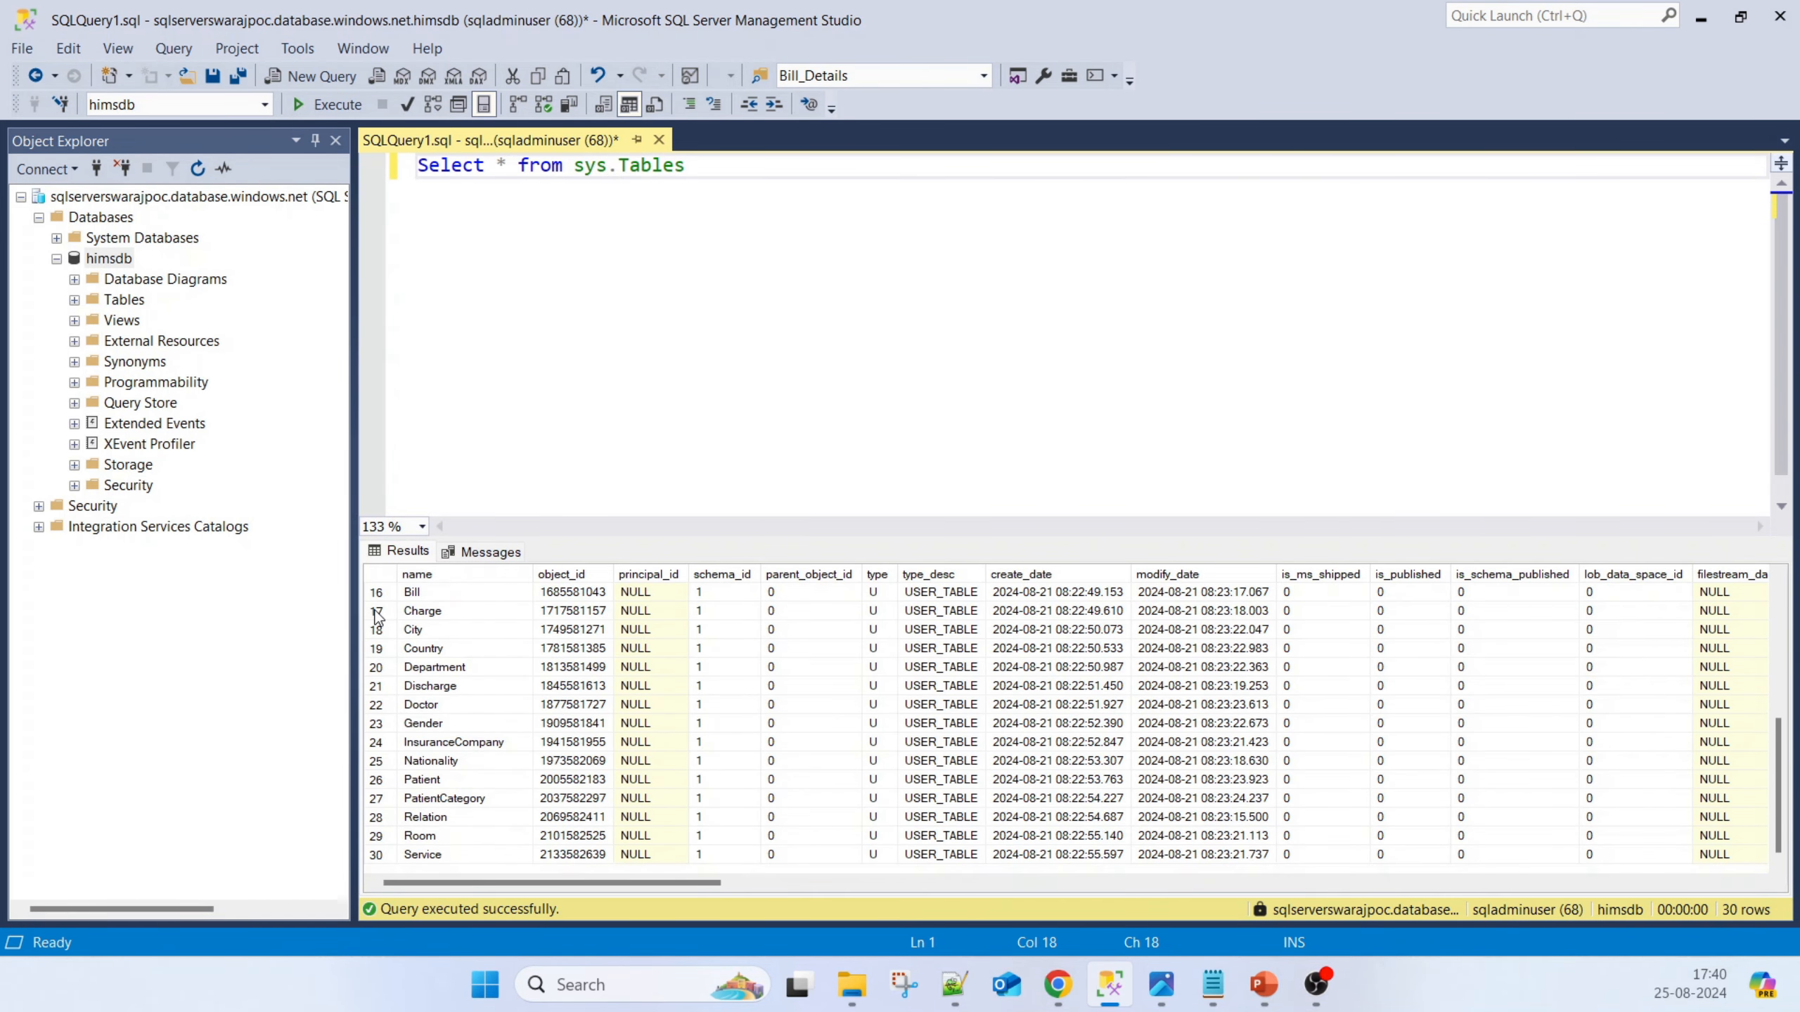
Add the query "Select top 10 * from Patient" below the first one and run only that statement
key(Return)
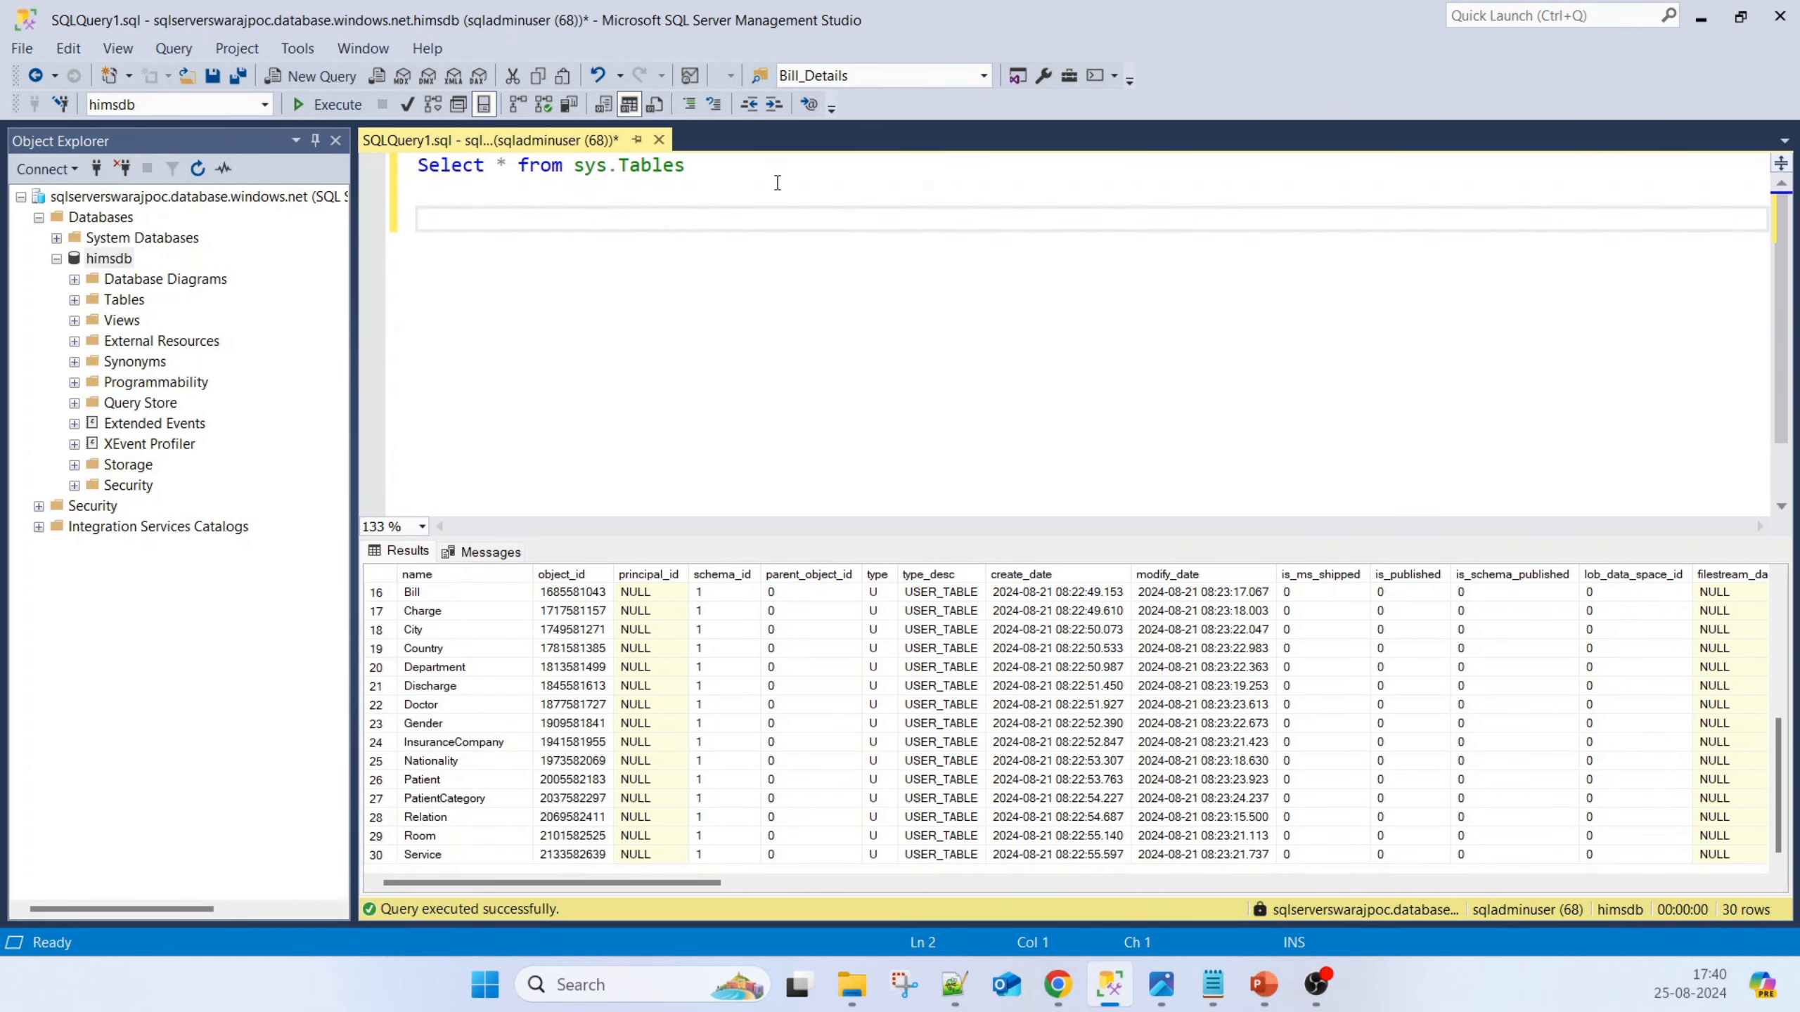
text(Se;e)
text(lect top)
text( 0)
key(BackSpace)
text(10 * from Pati)
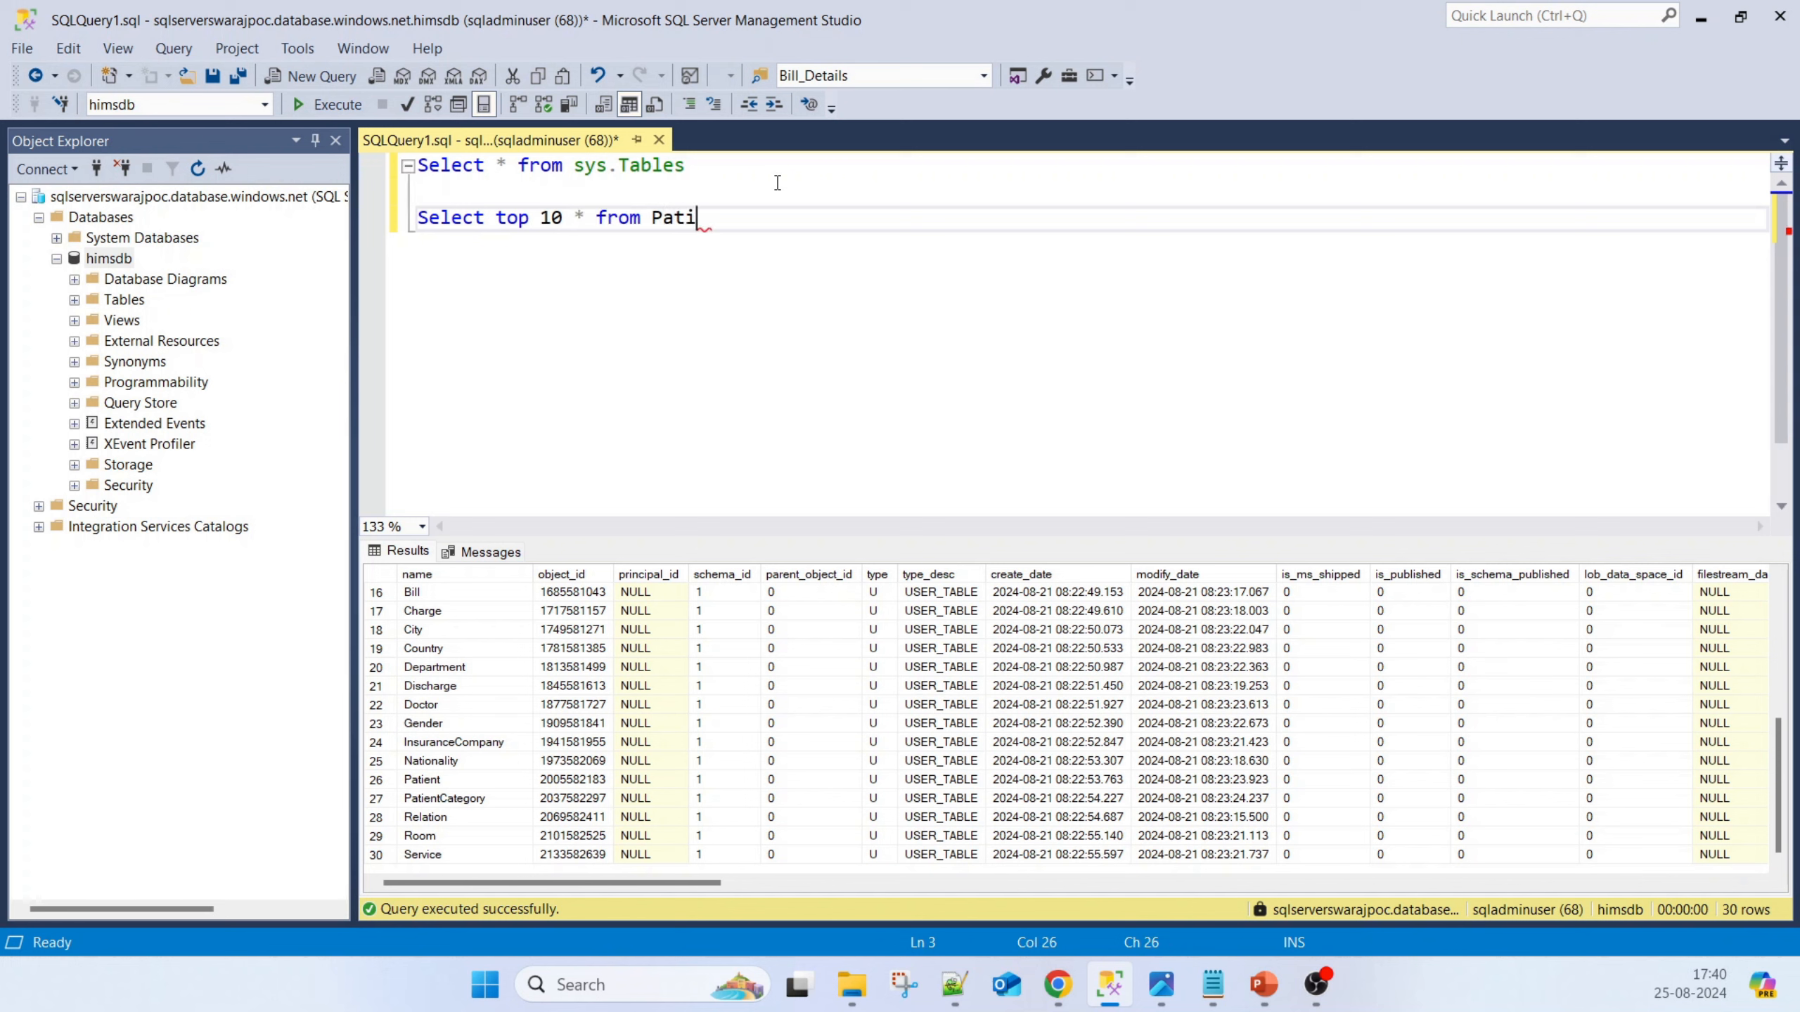
text(t)
key(BackSpace)
text(ent)
key(shift+Home)
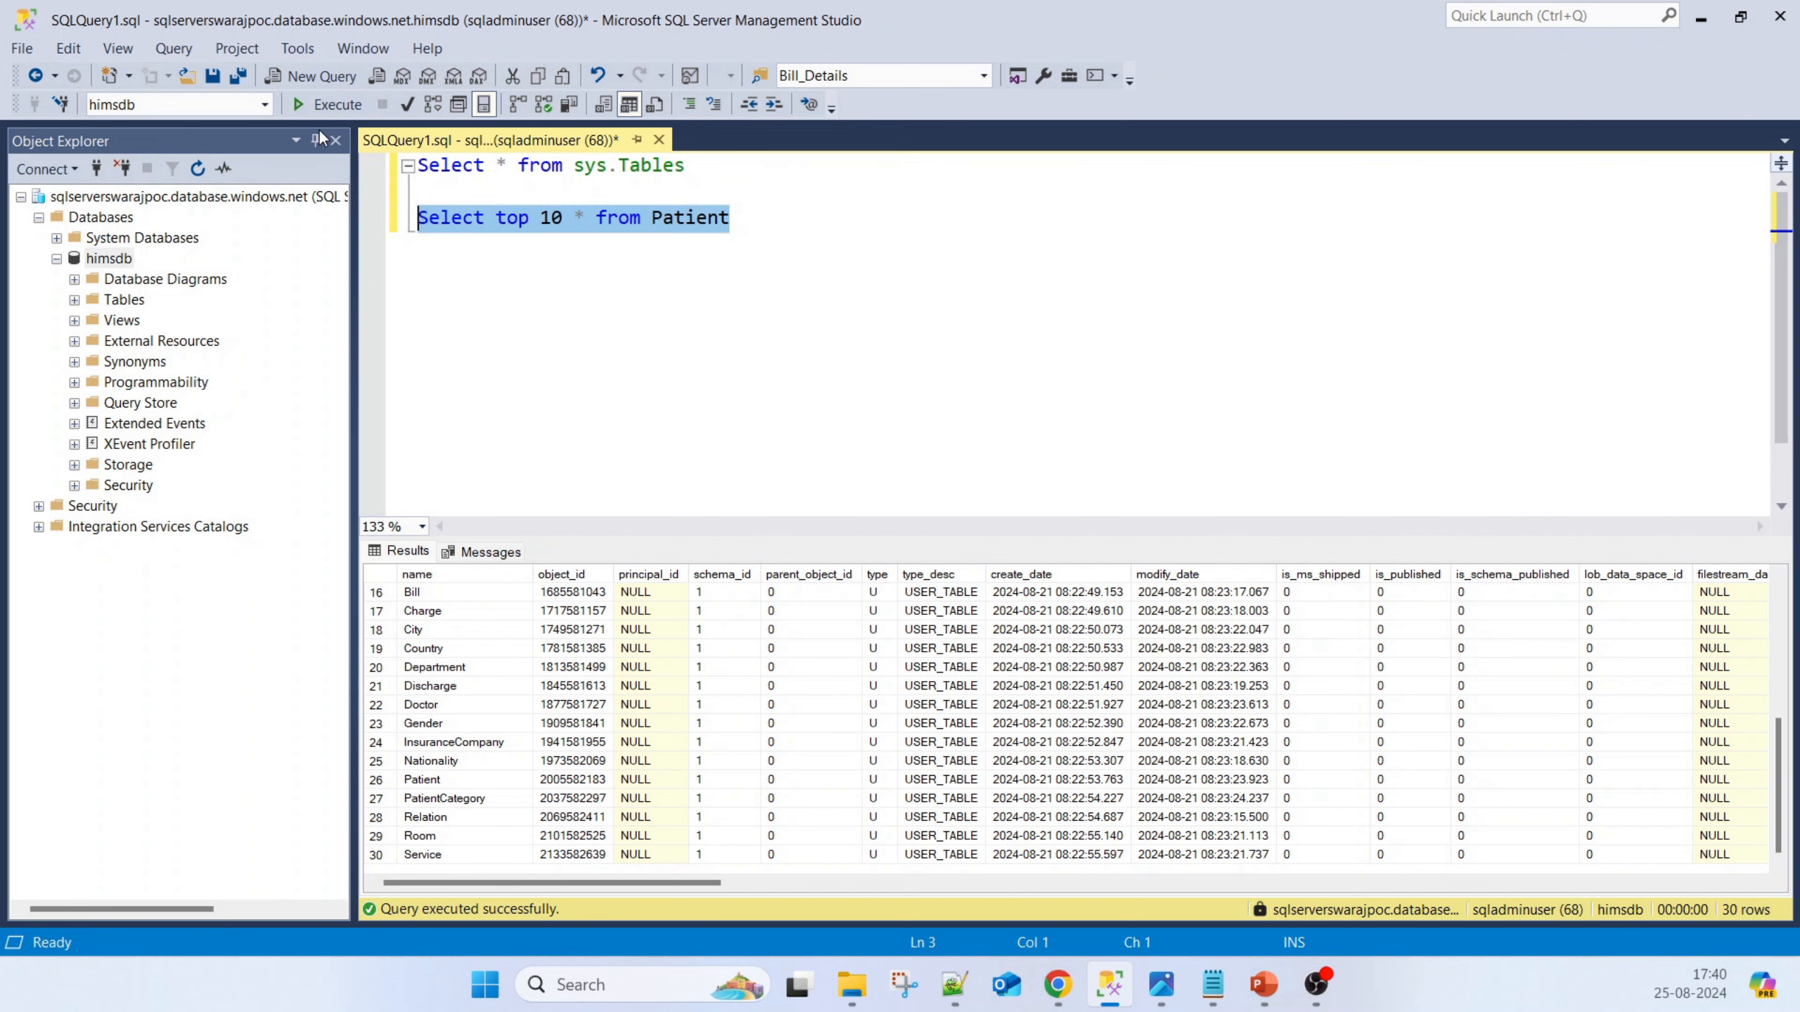
key(F5)
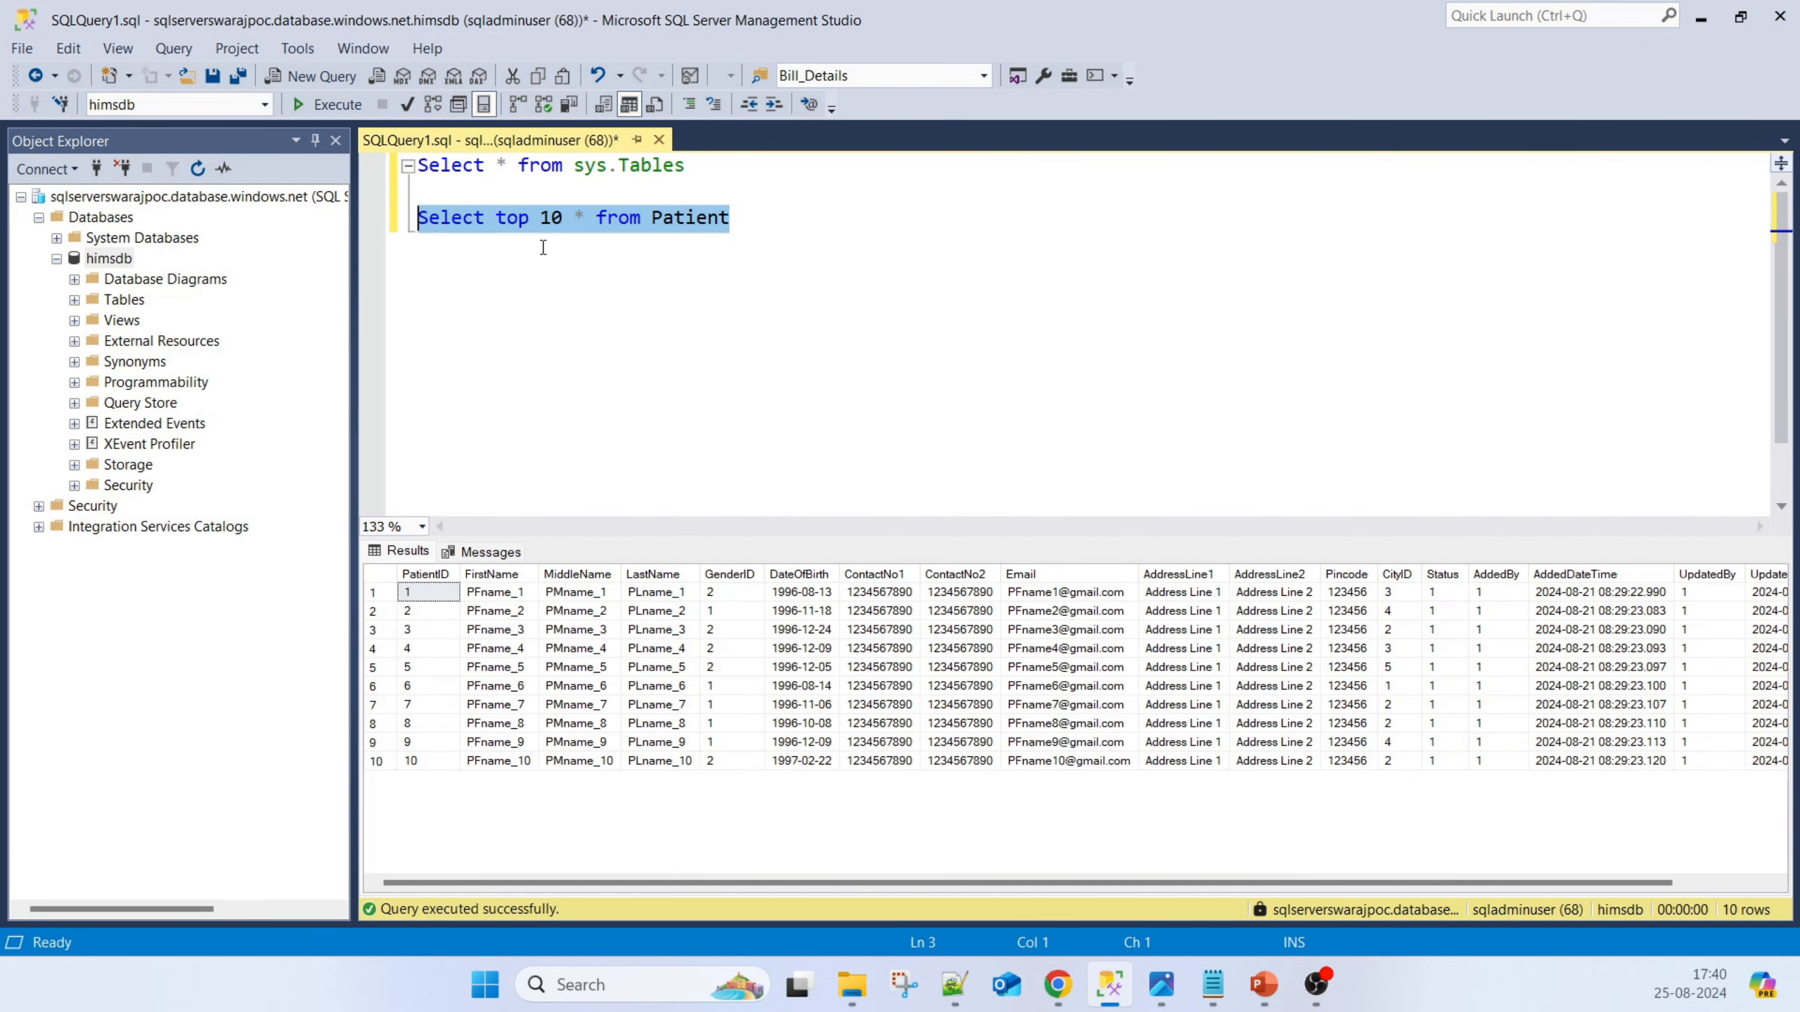
Add the query "Select Count(1) from Patient" based on a copy of the previous statement and run only it
key(ctrl+c)
click(788, 228)
key(Return)
key(Return)
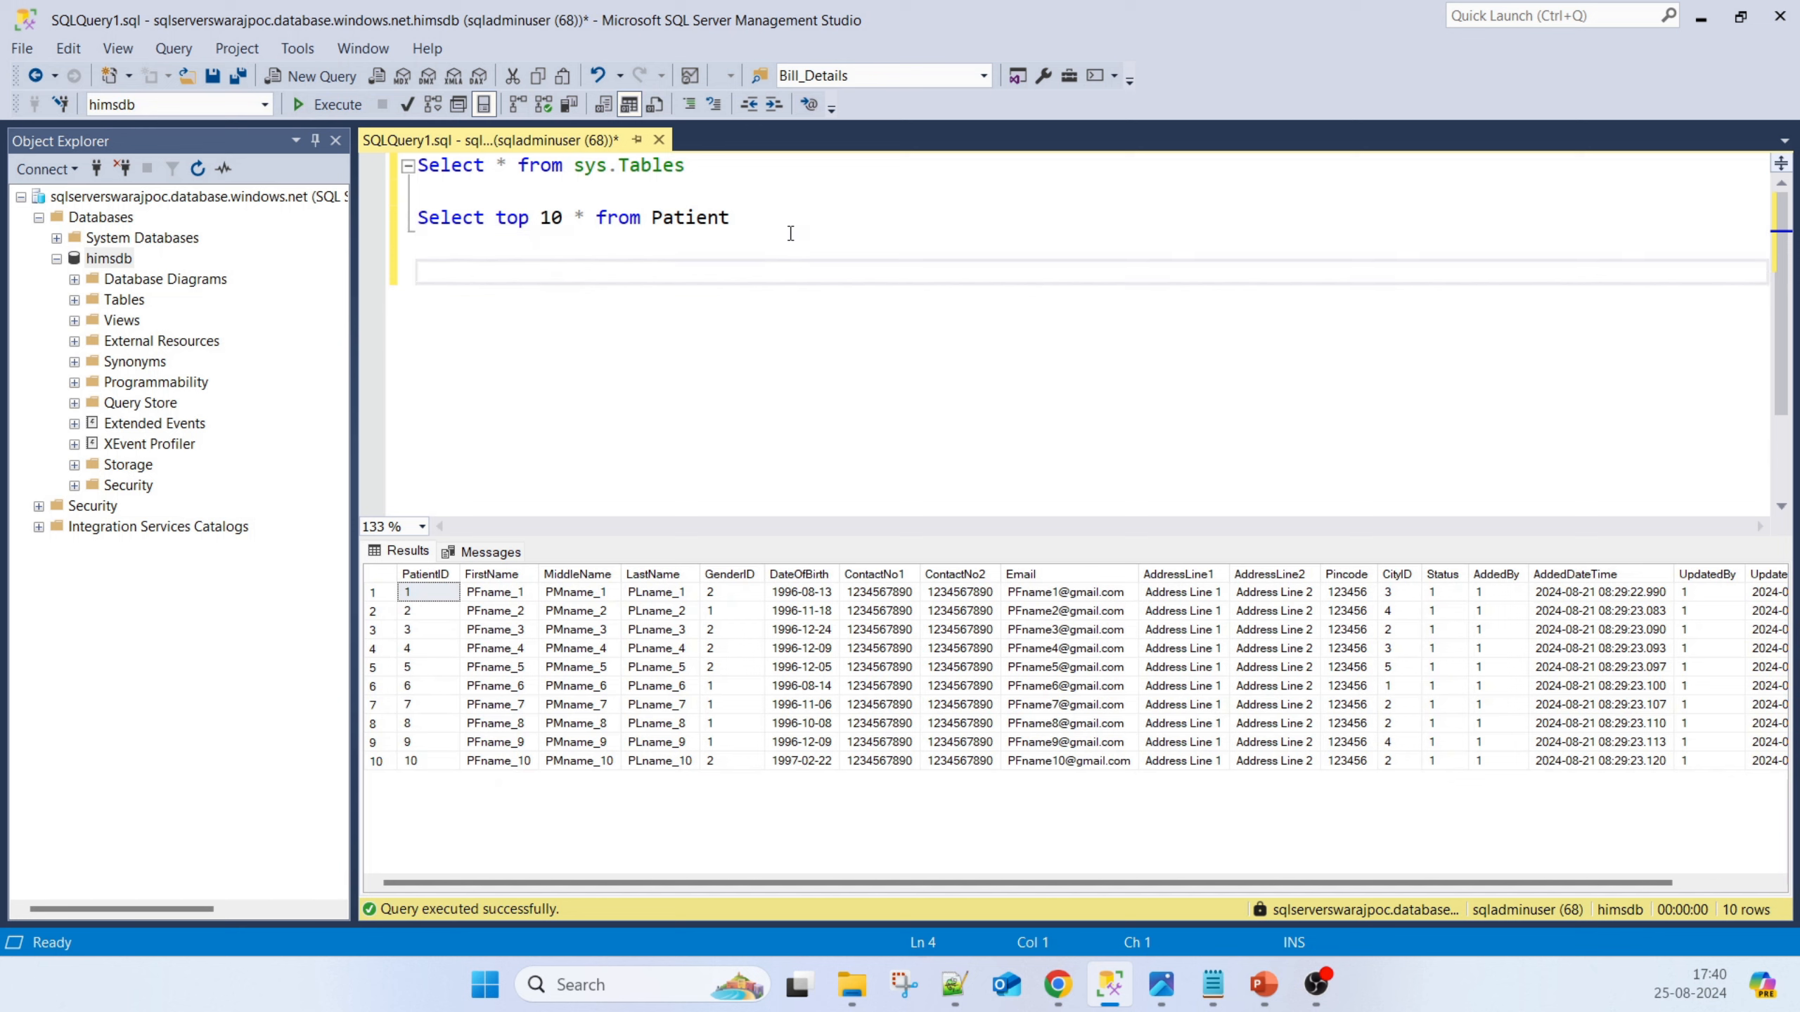
key(ctrl+v)
drag(594, 275, 494, 283)
key(Delete)
text(Count))
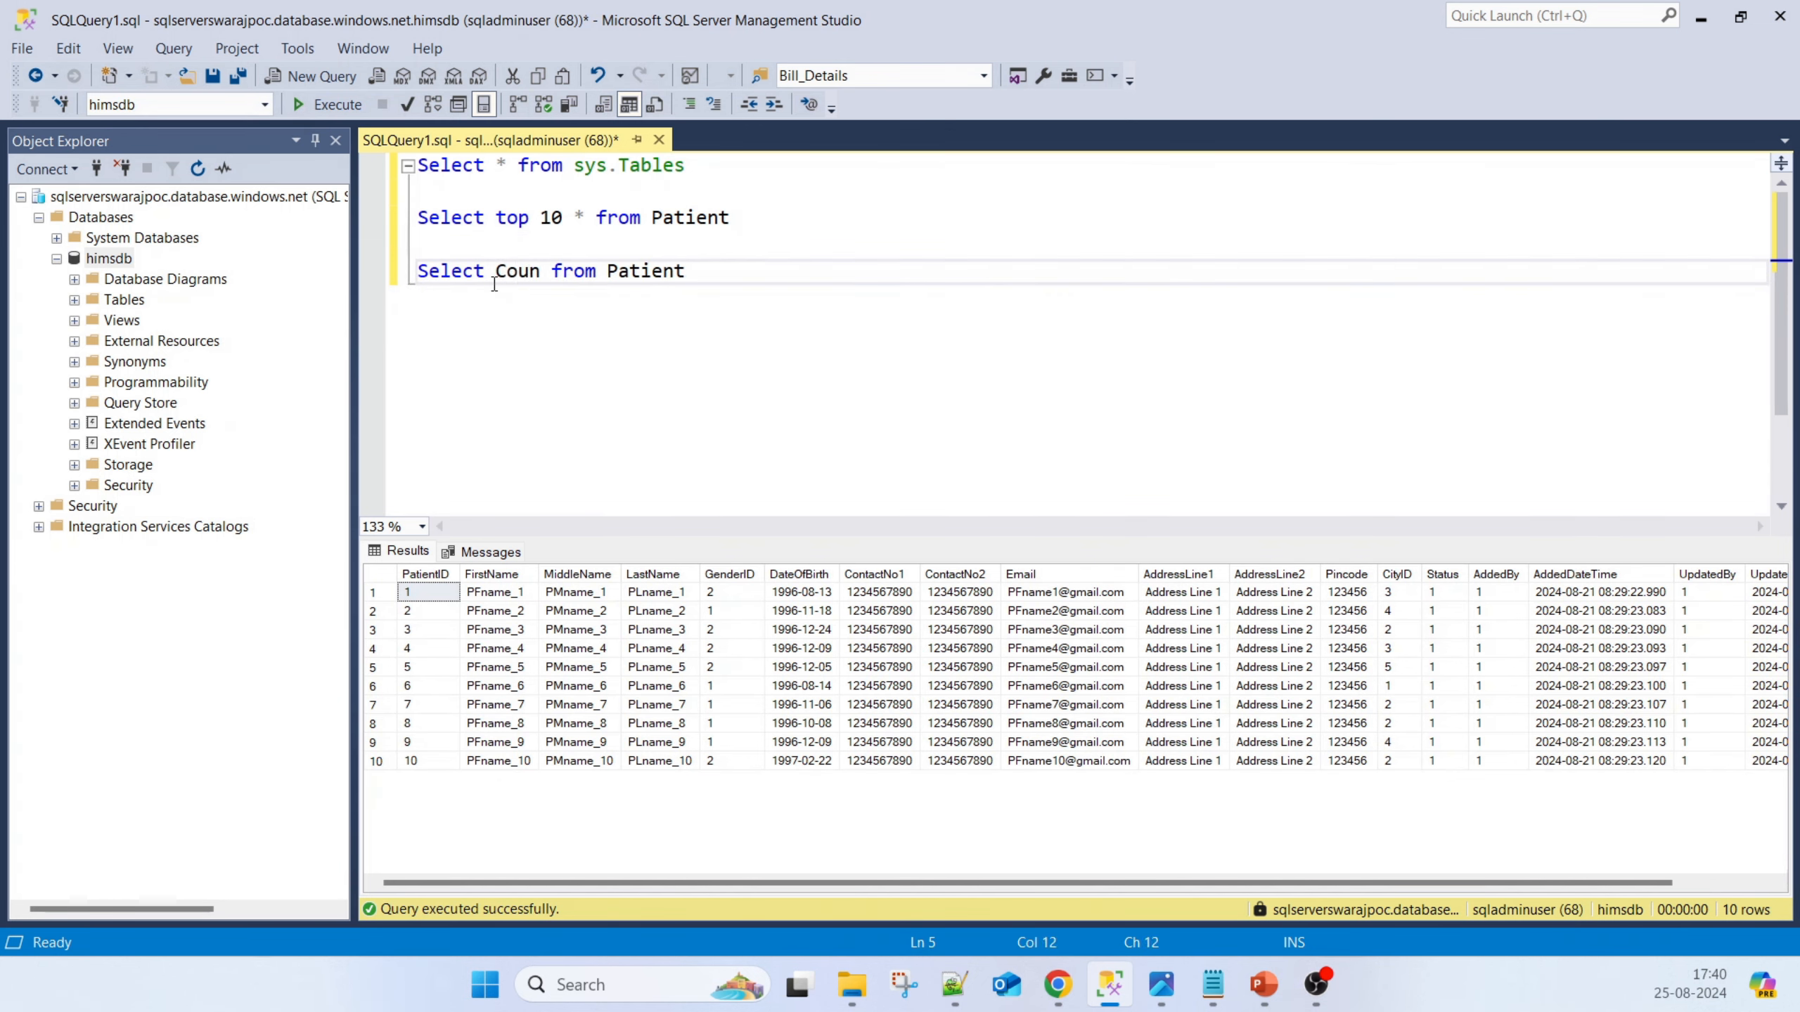
key(BackSpace)
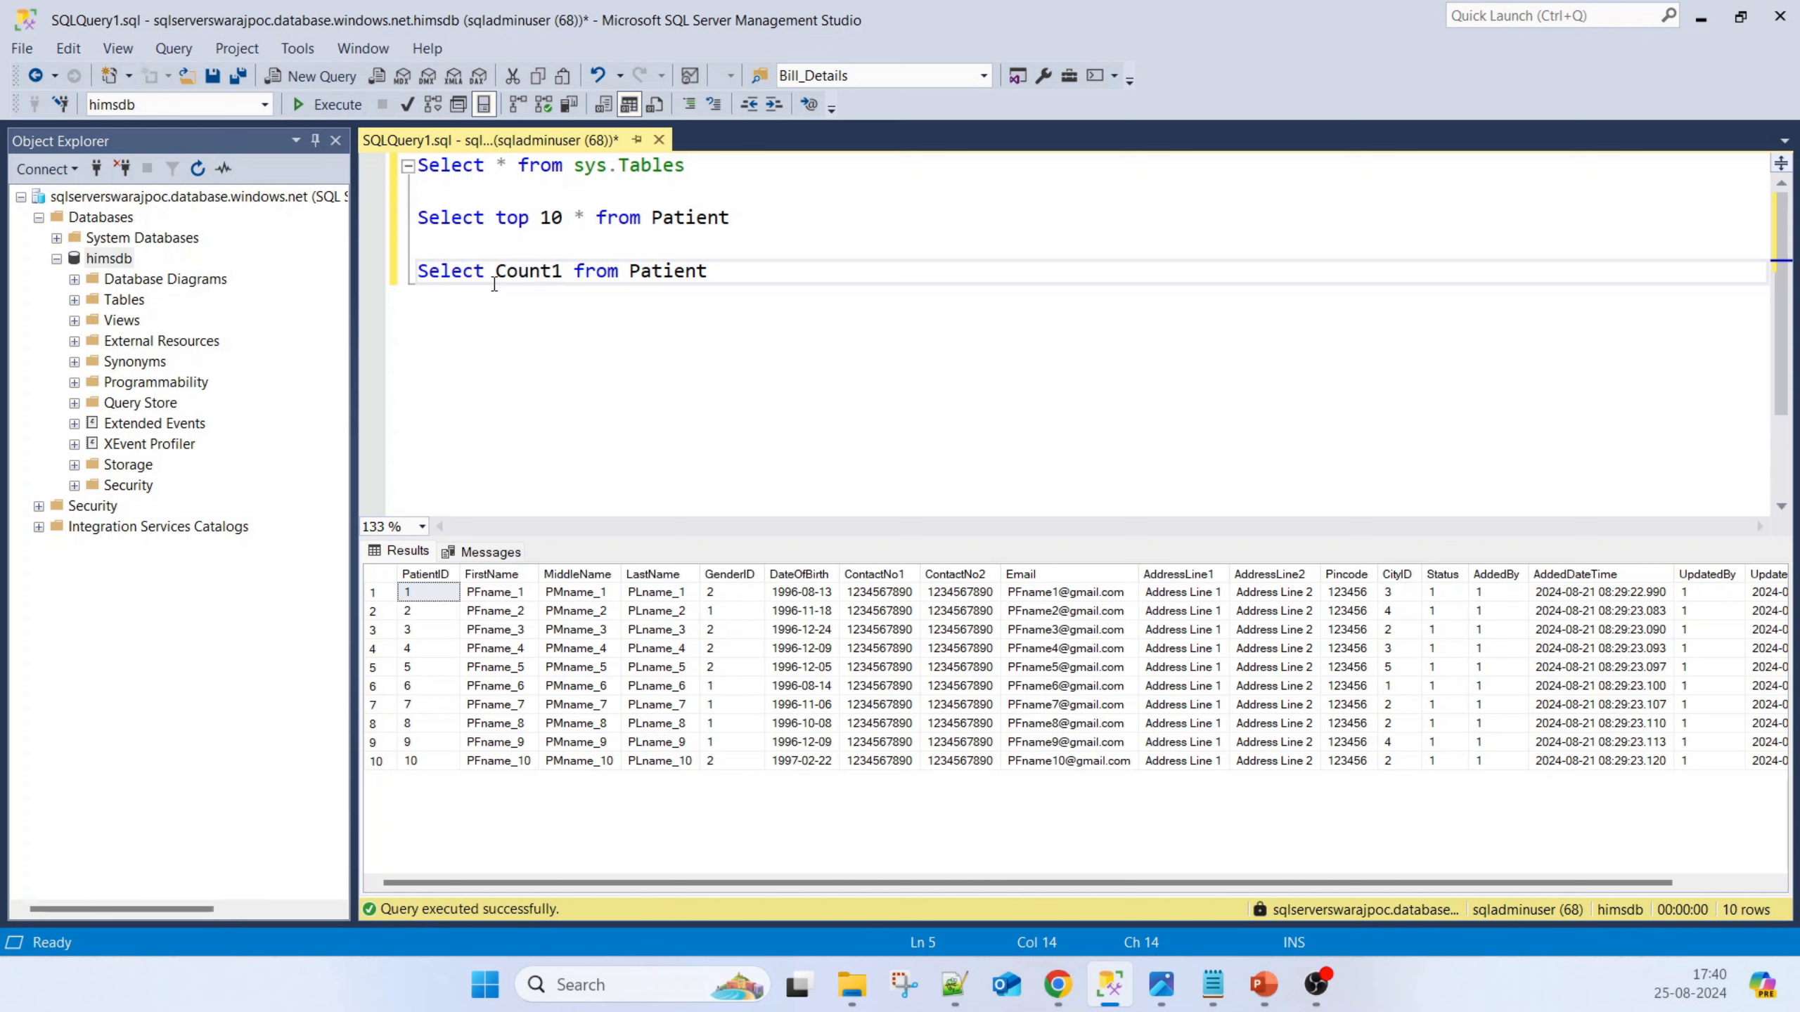
text((1))
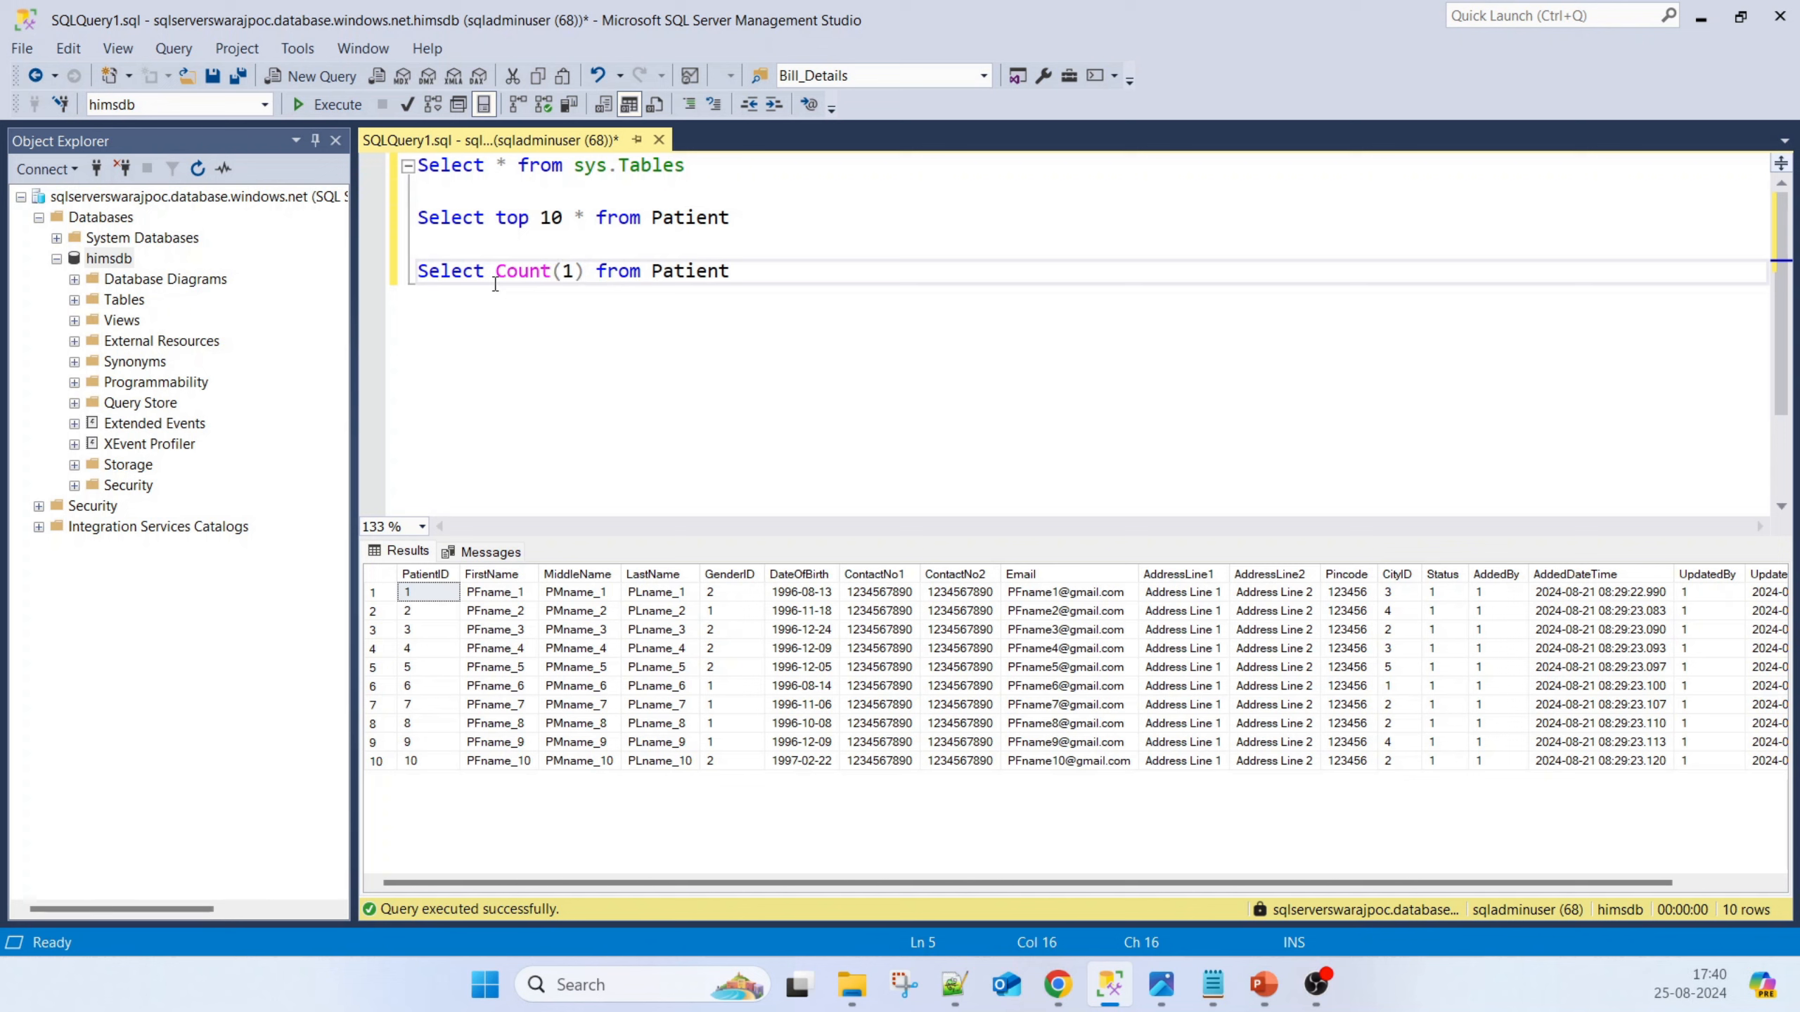
drag(803, 283, 415, 277)
key(F5)
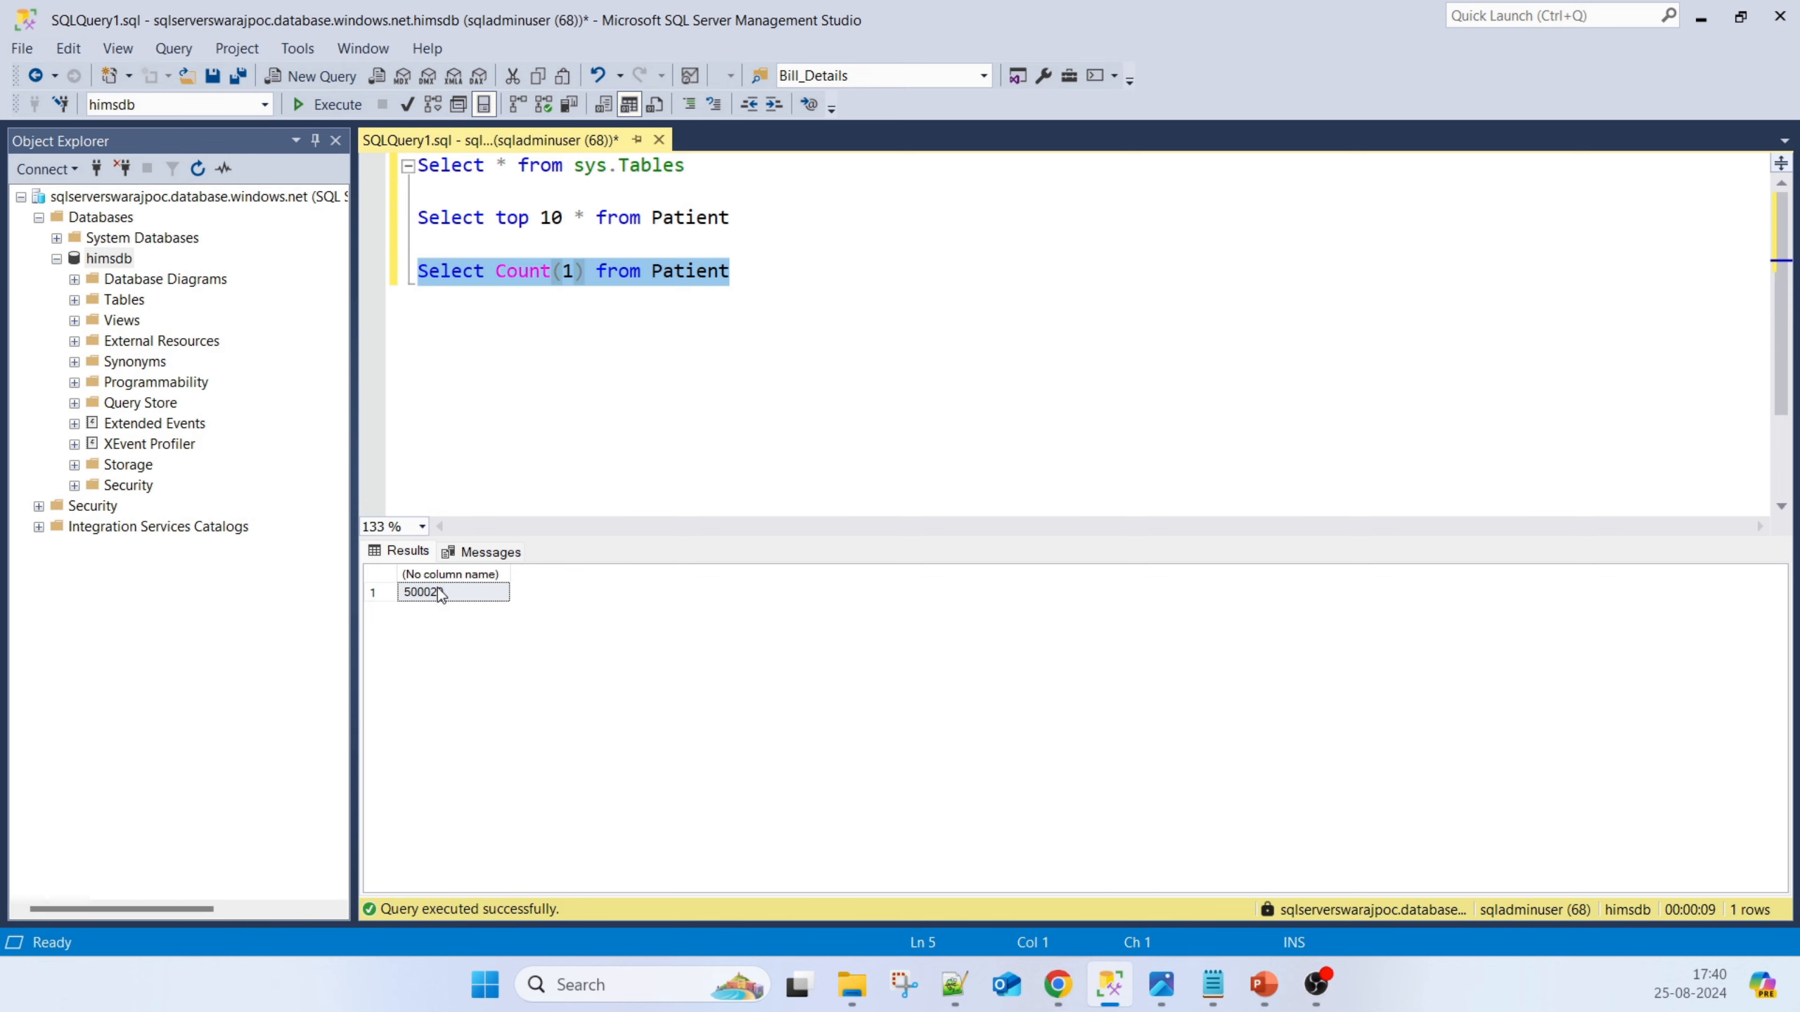
Record the count result after the Count(1) query as the trailing comment "---500020"
click(594, 603)
click(811, 269)
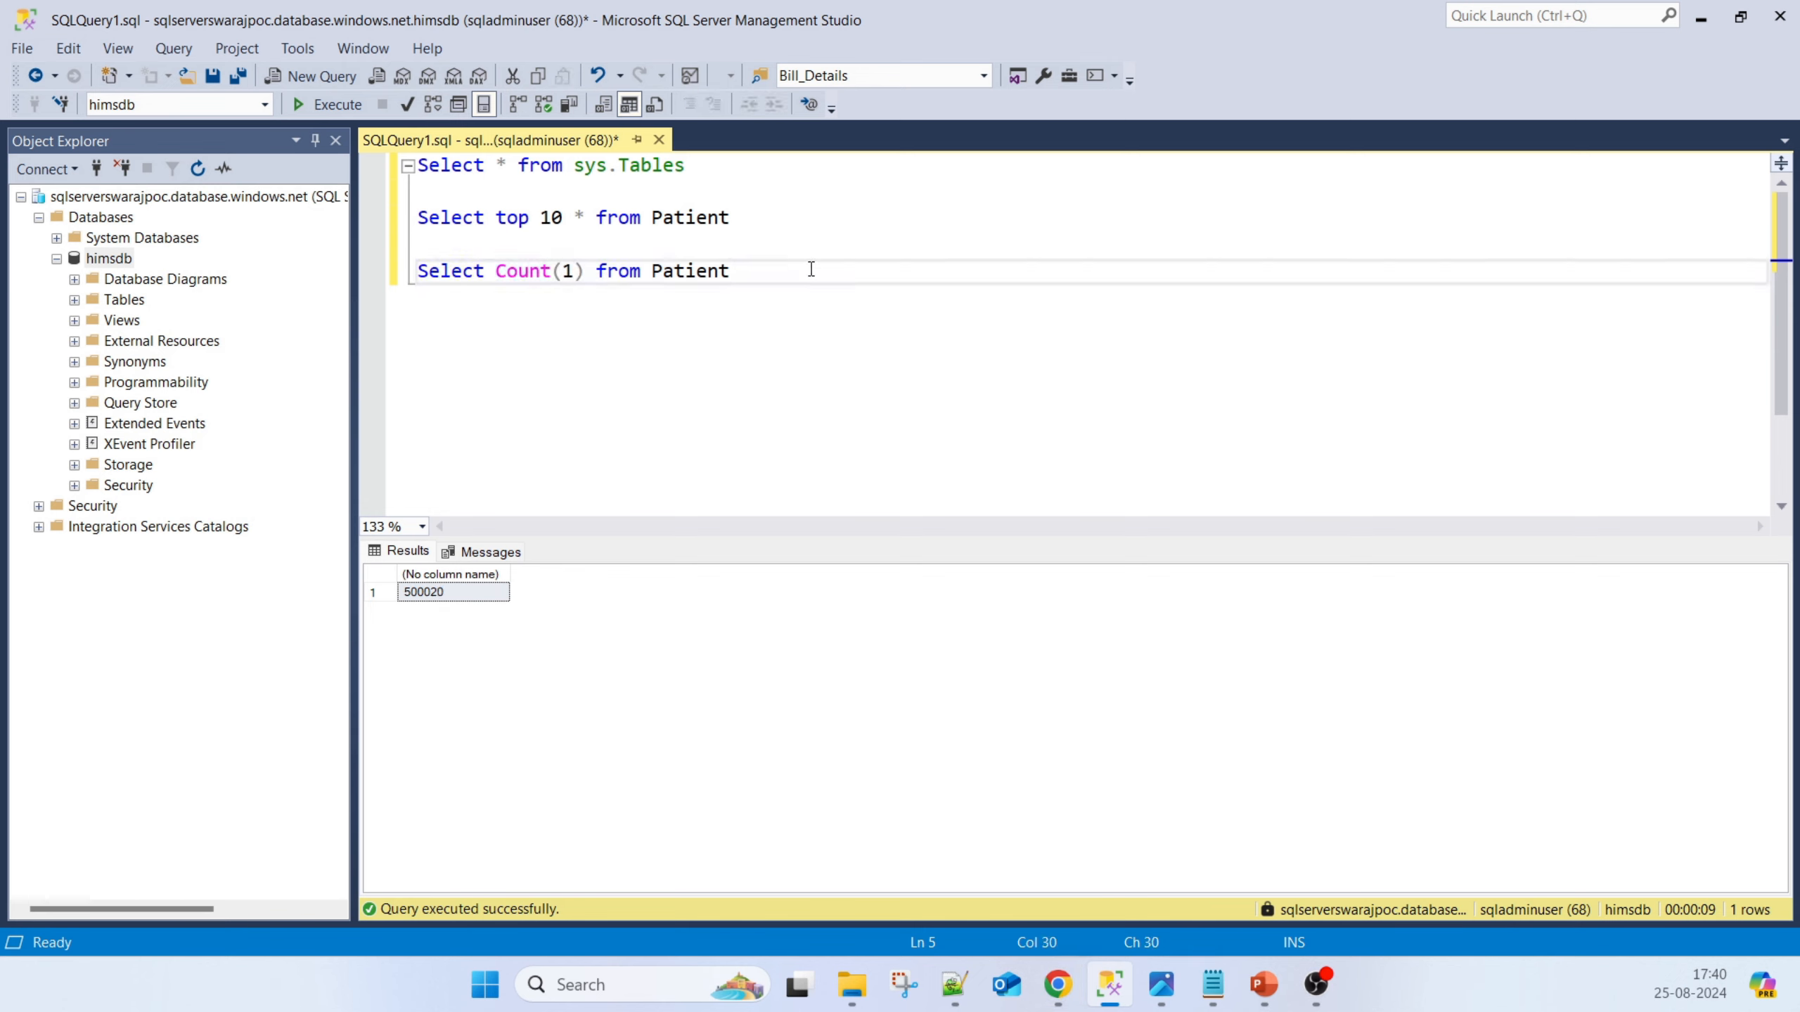
text(---)
key(ctrl+v)
Switch to the Azure portal in Chrome and examine the operation details of the sqlserverswarajpocsec/himsdb deployment
click(1058, 984)
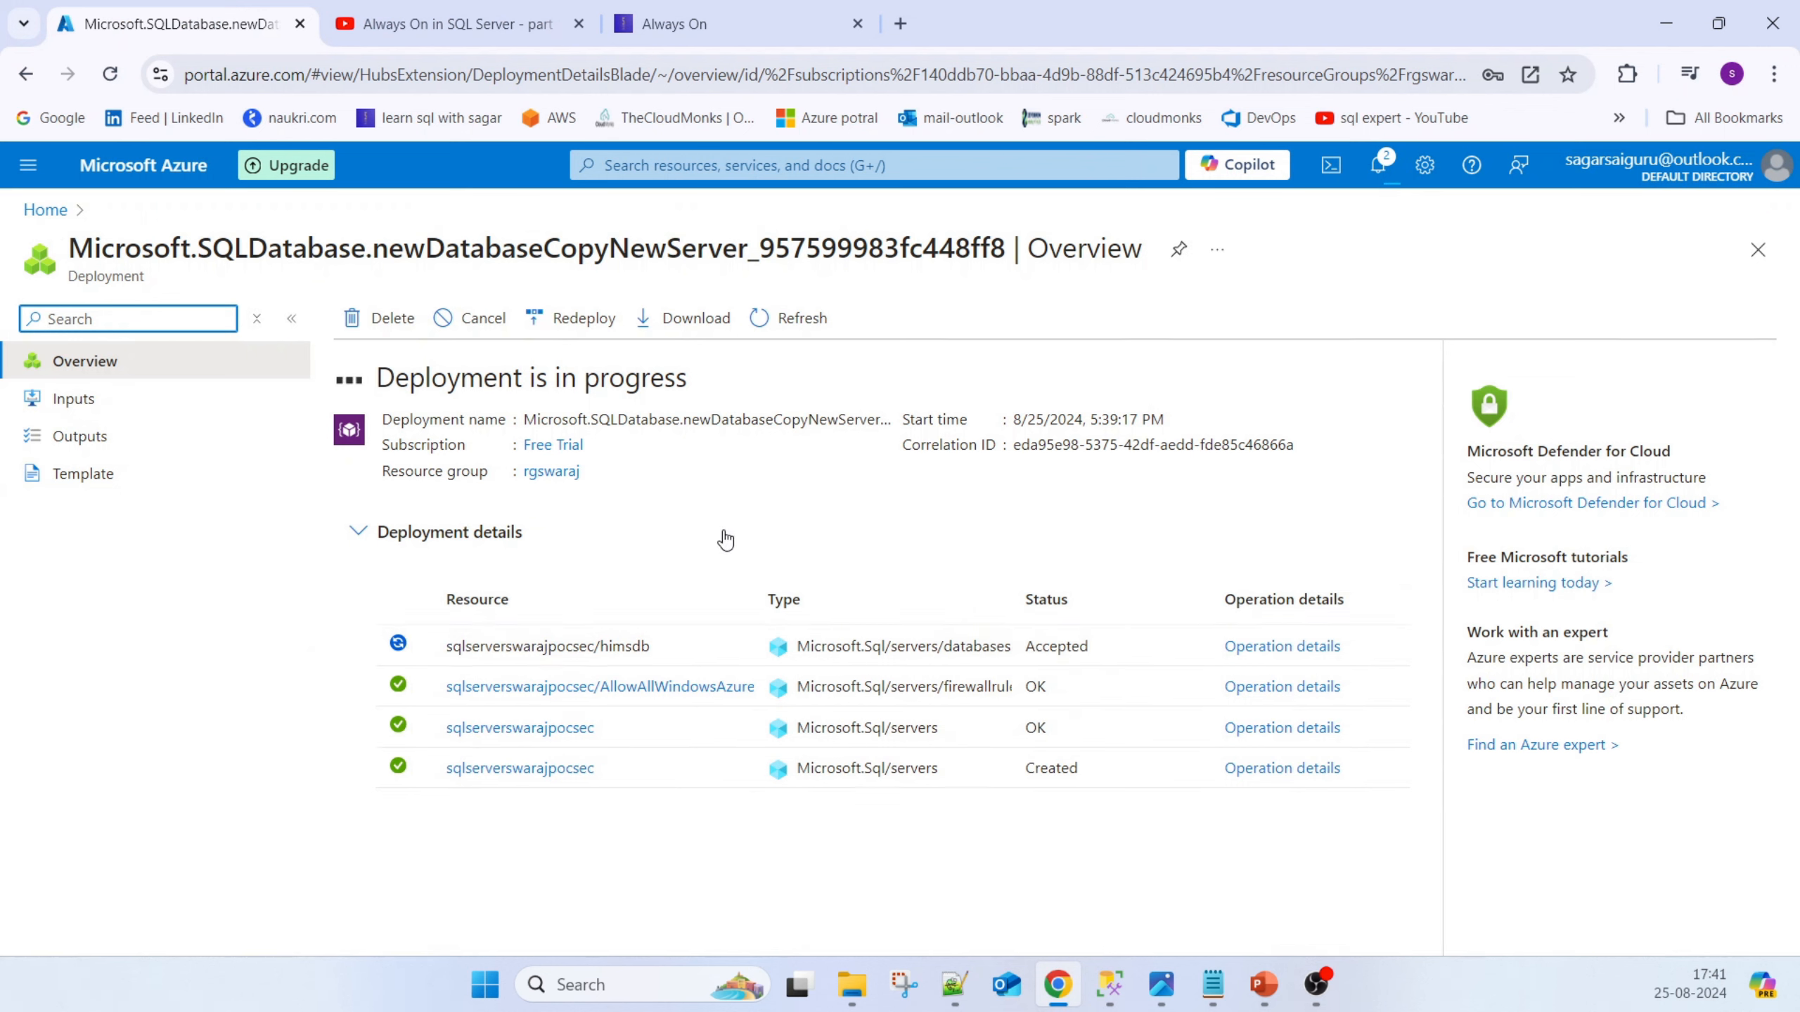
mouse_move(575, 782)
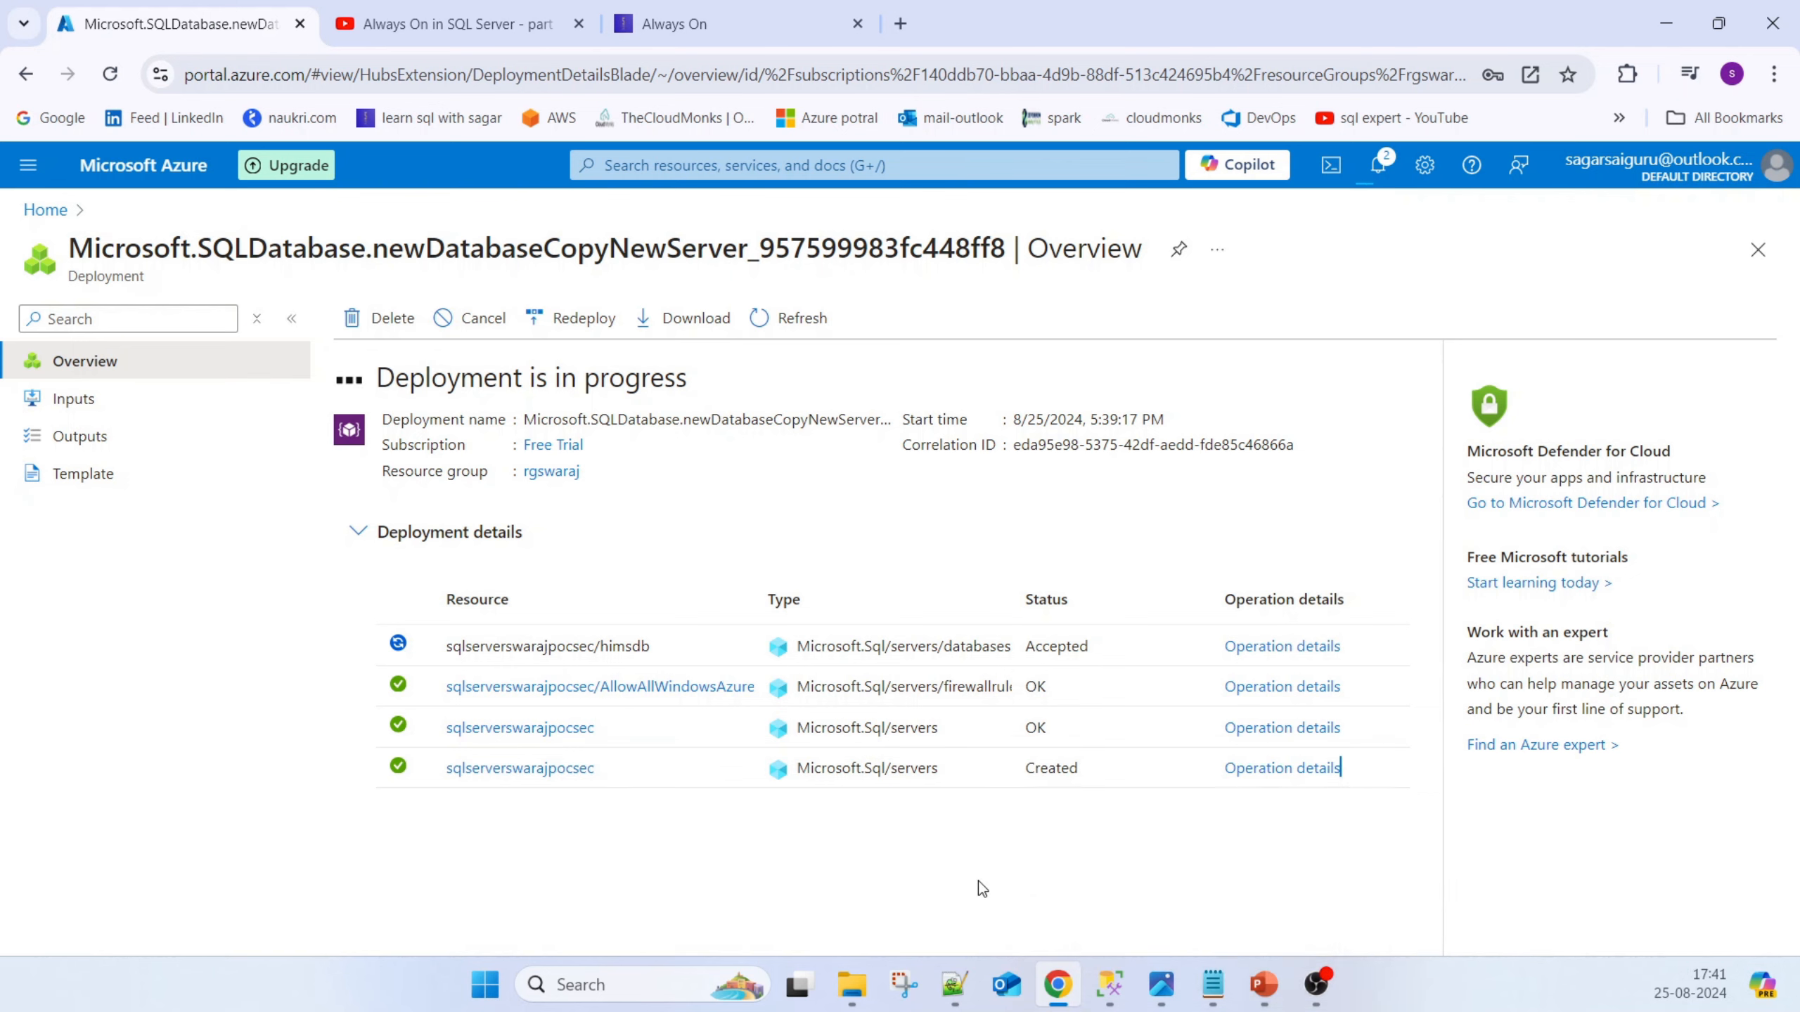
click(1272, 656)
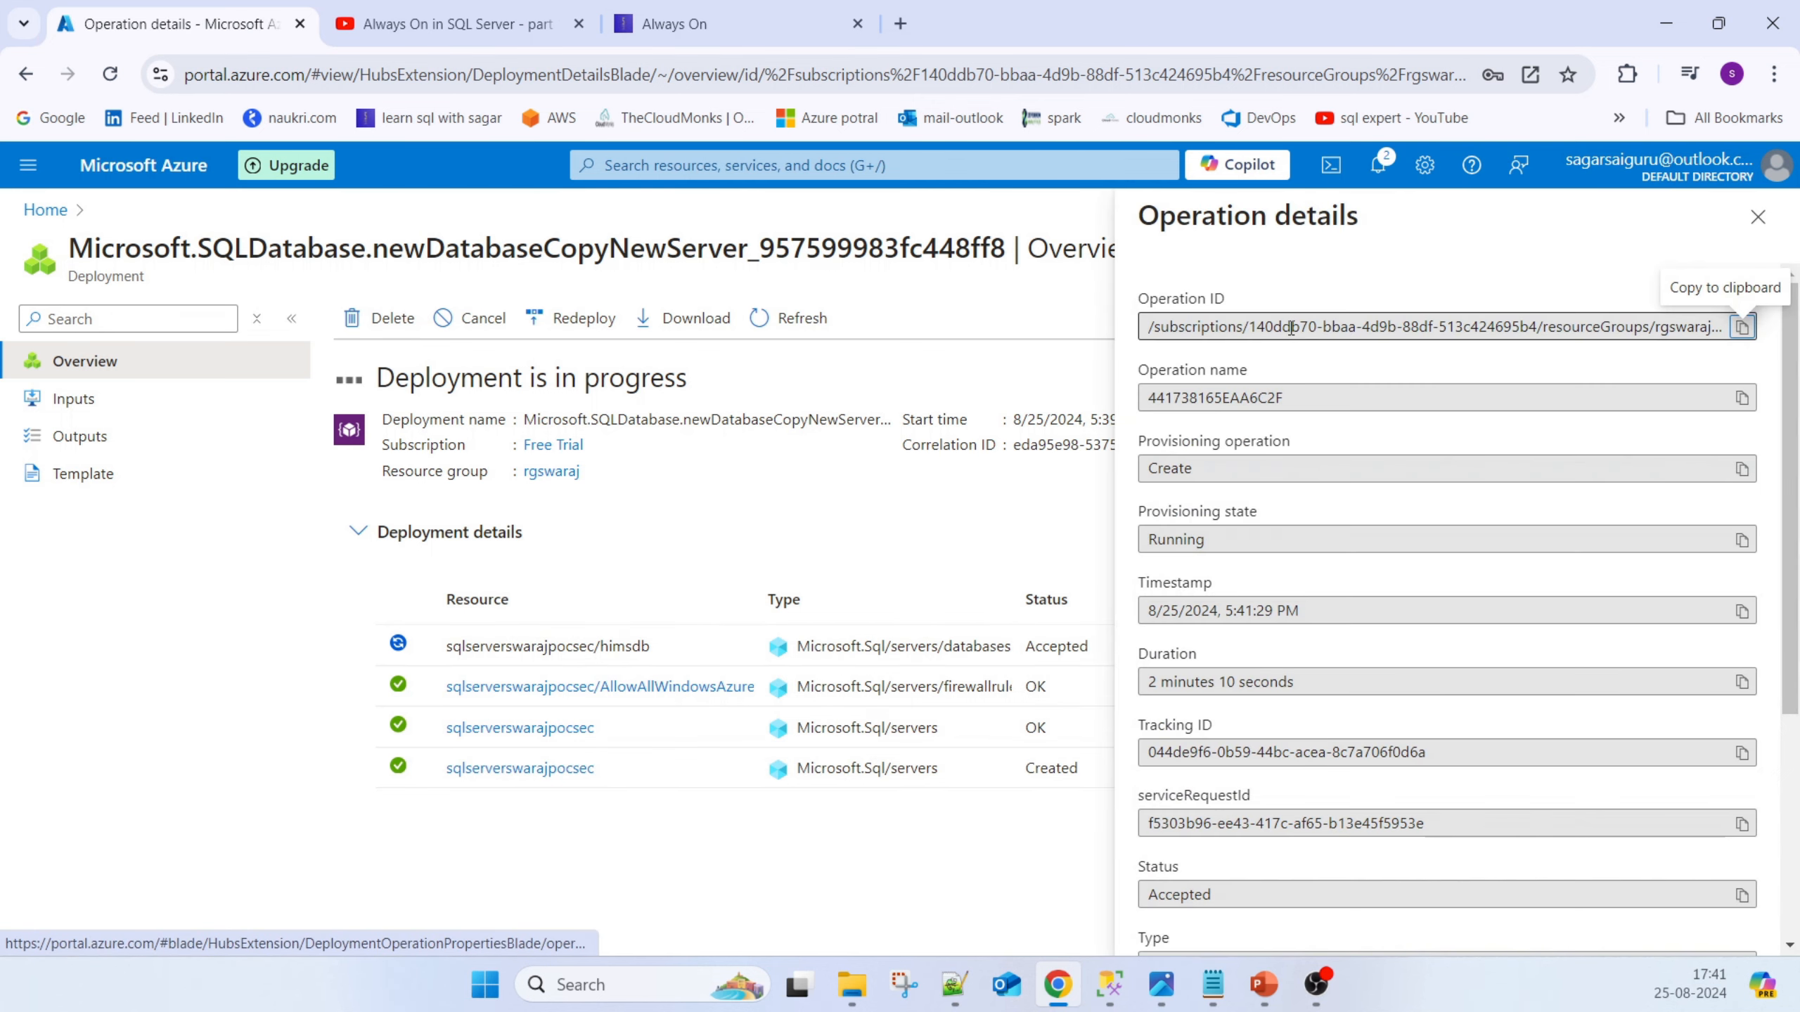
scroll(1303, 503, down, 5)
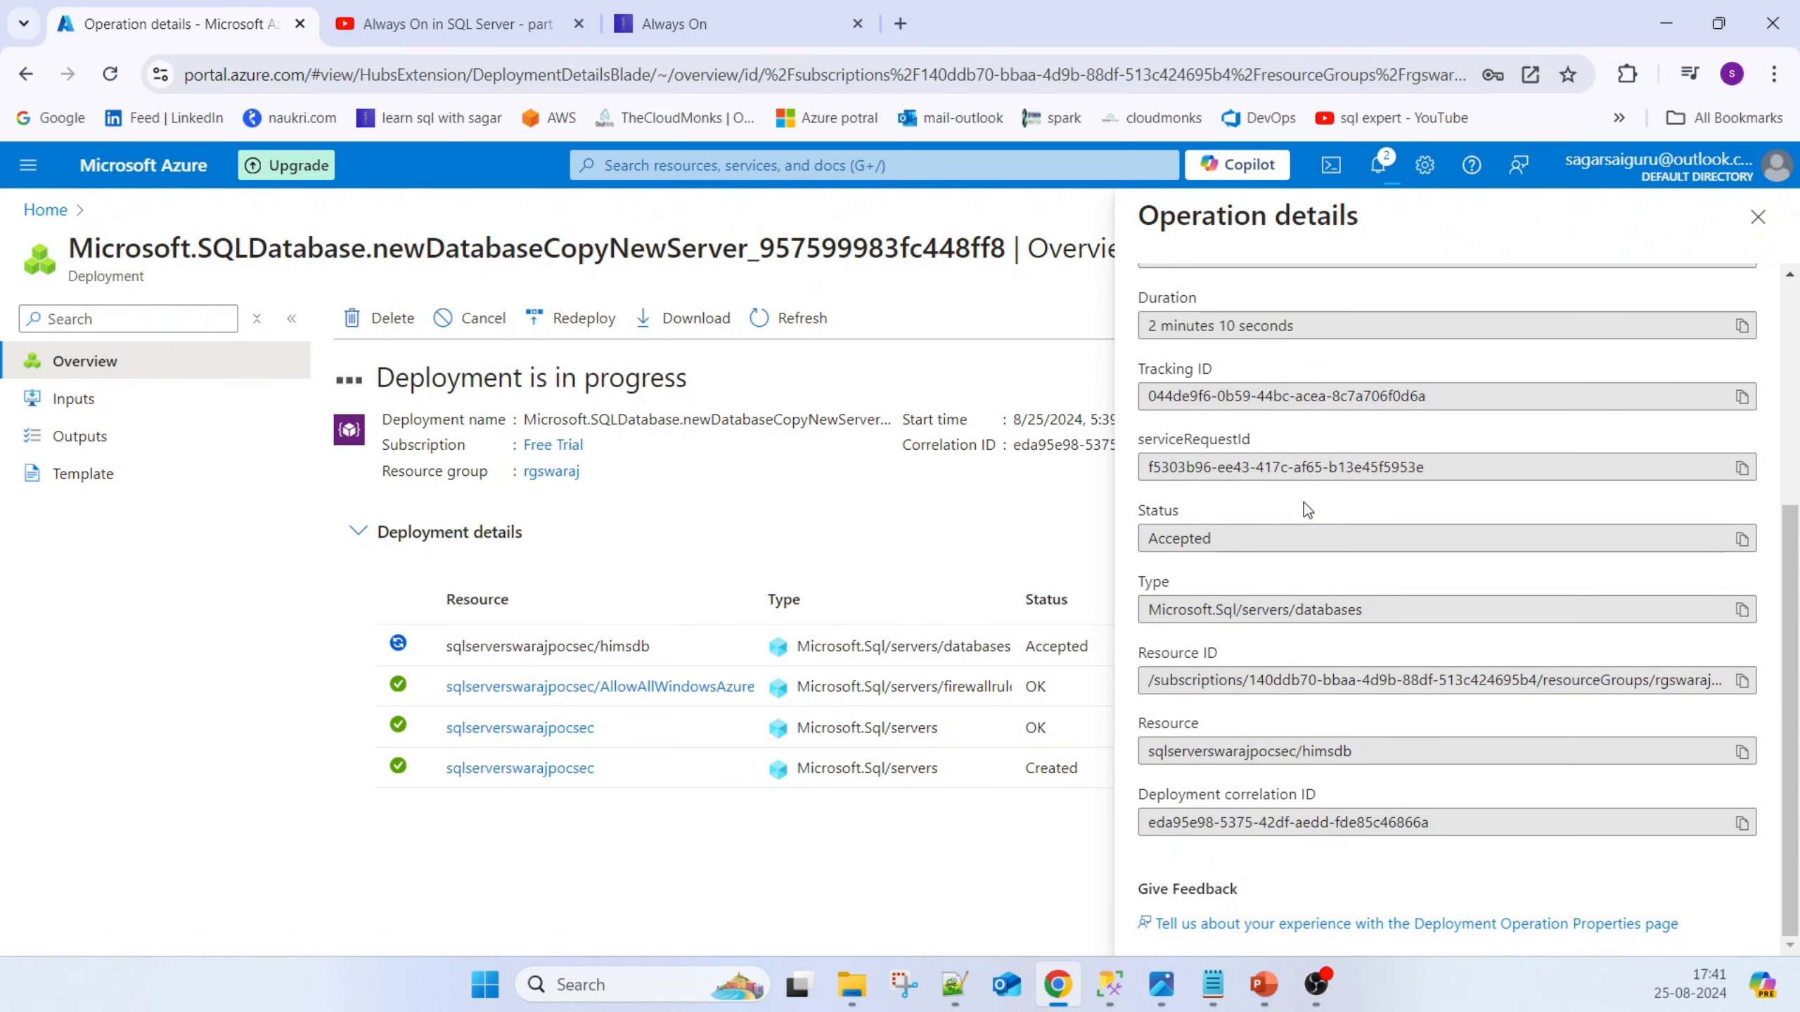
scroll(1304, 502, up, 5)
click(1758, 217)
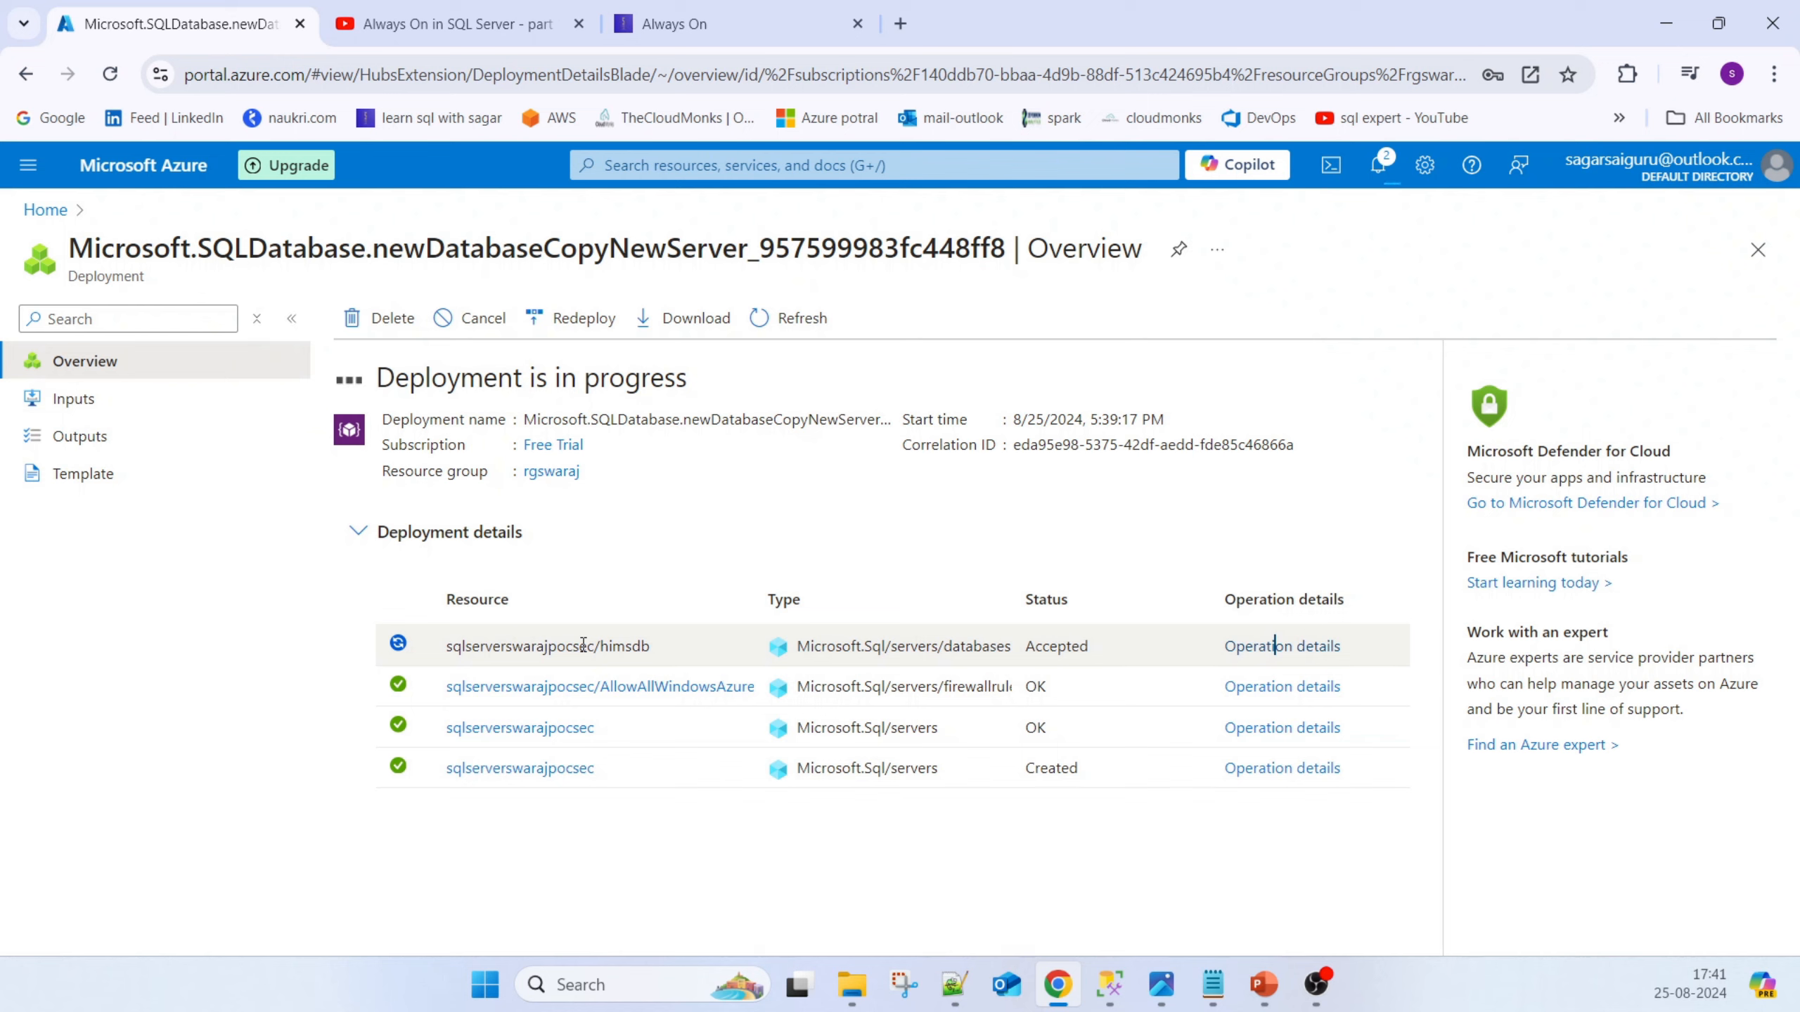
Copy the SQL Server 2 name from notes.txt and set a new Management Studio connection's server name to sqlserverswarajpocsec.database.windows.net
click(1212, 987)
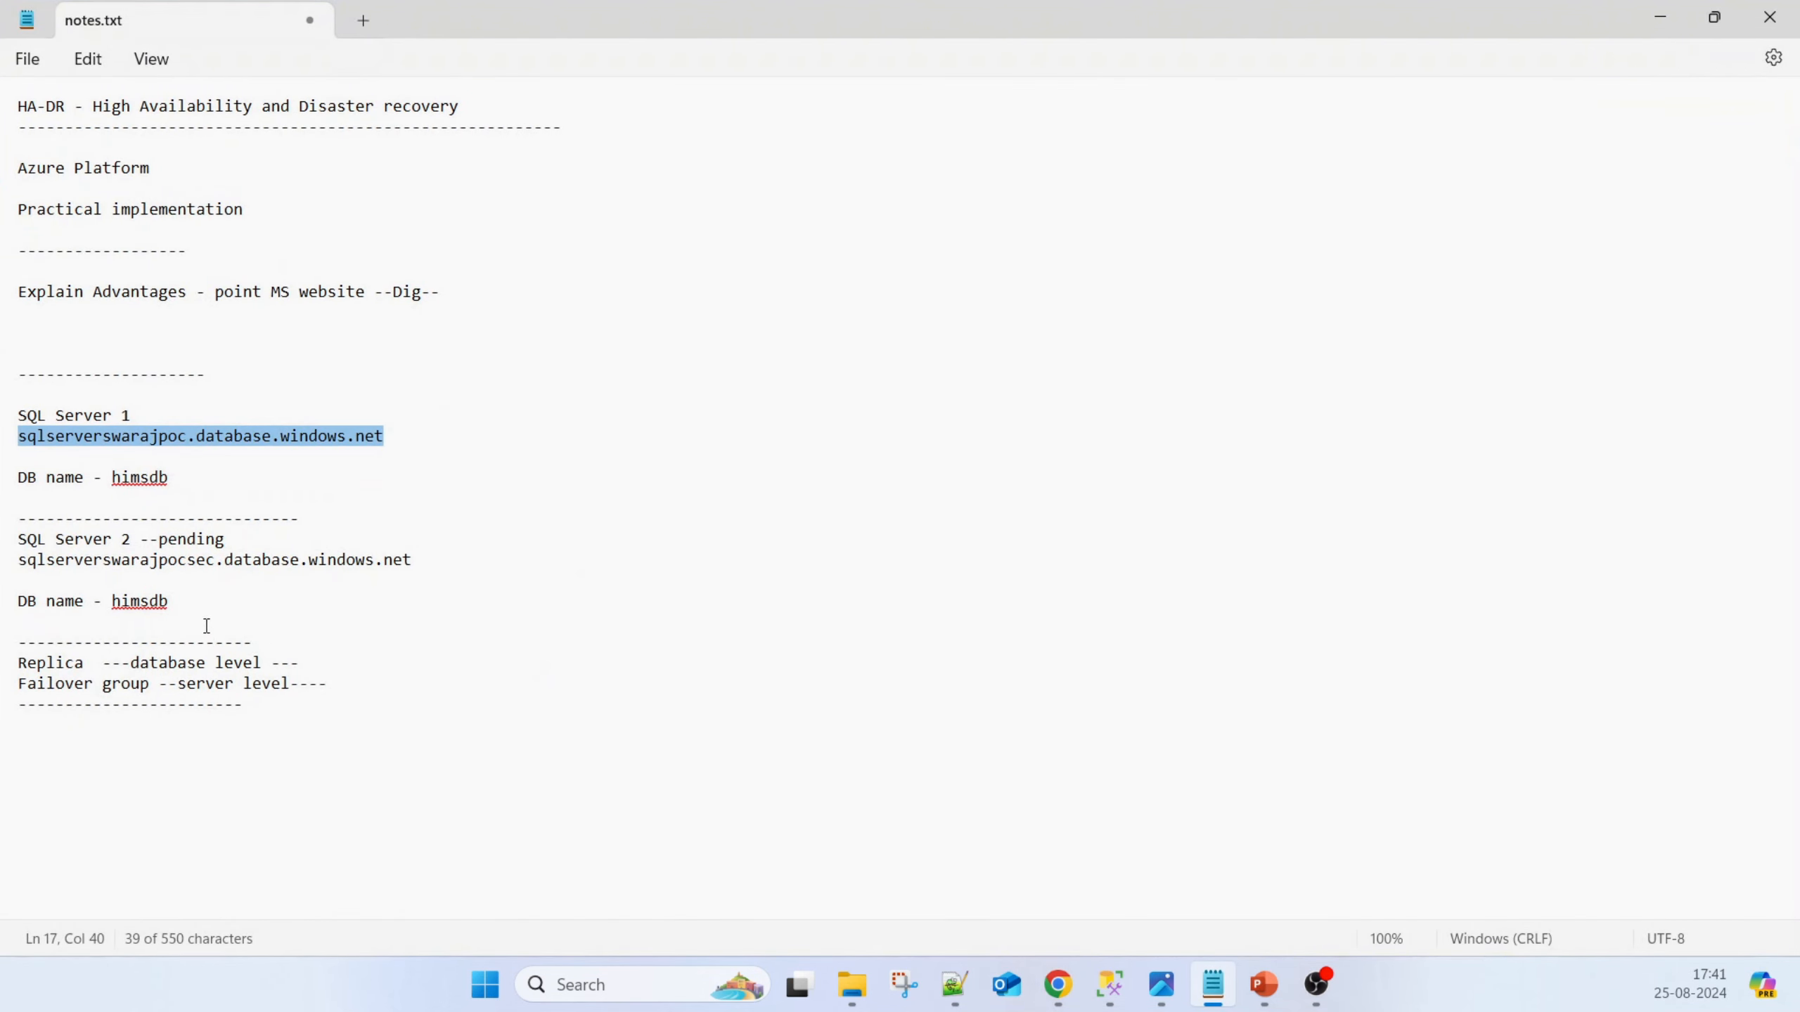
drag(486, 562, 18, 563)
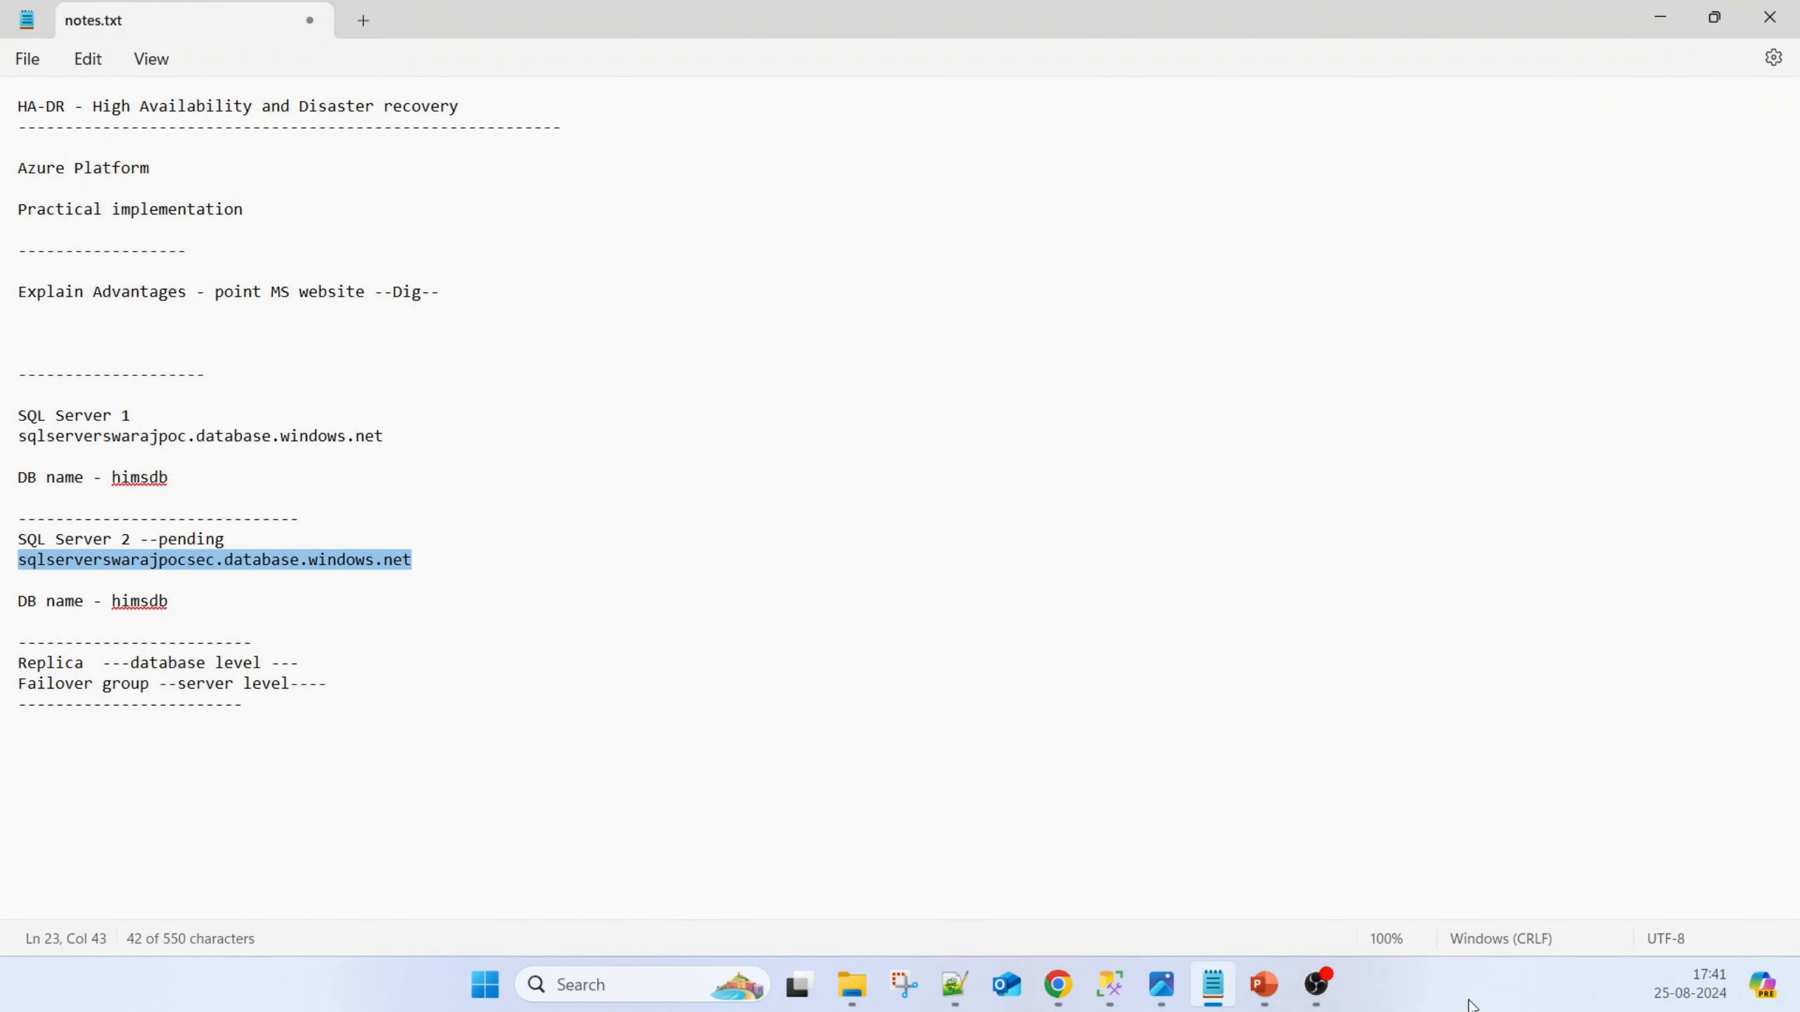
click(1110, 986)
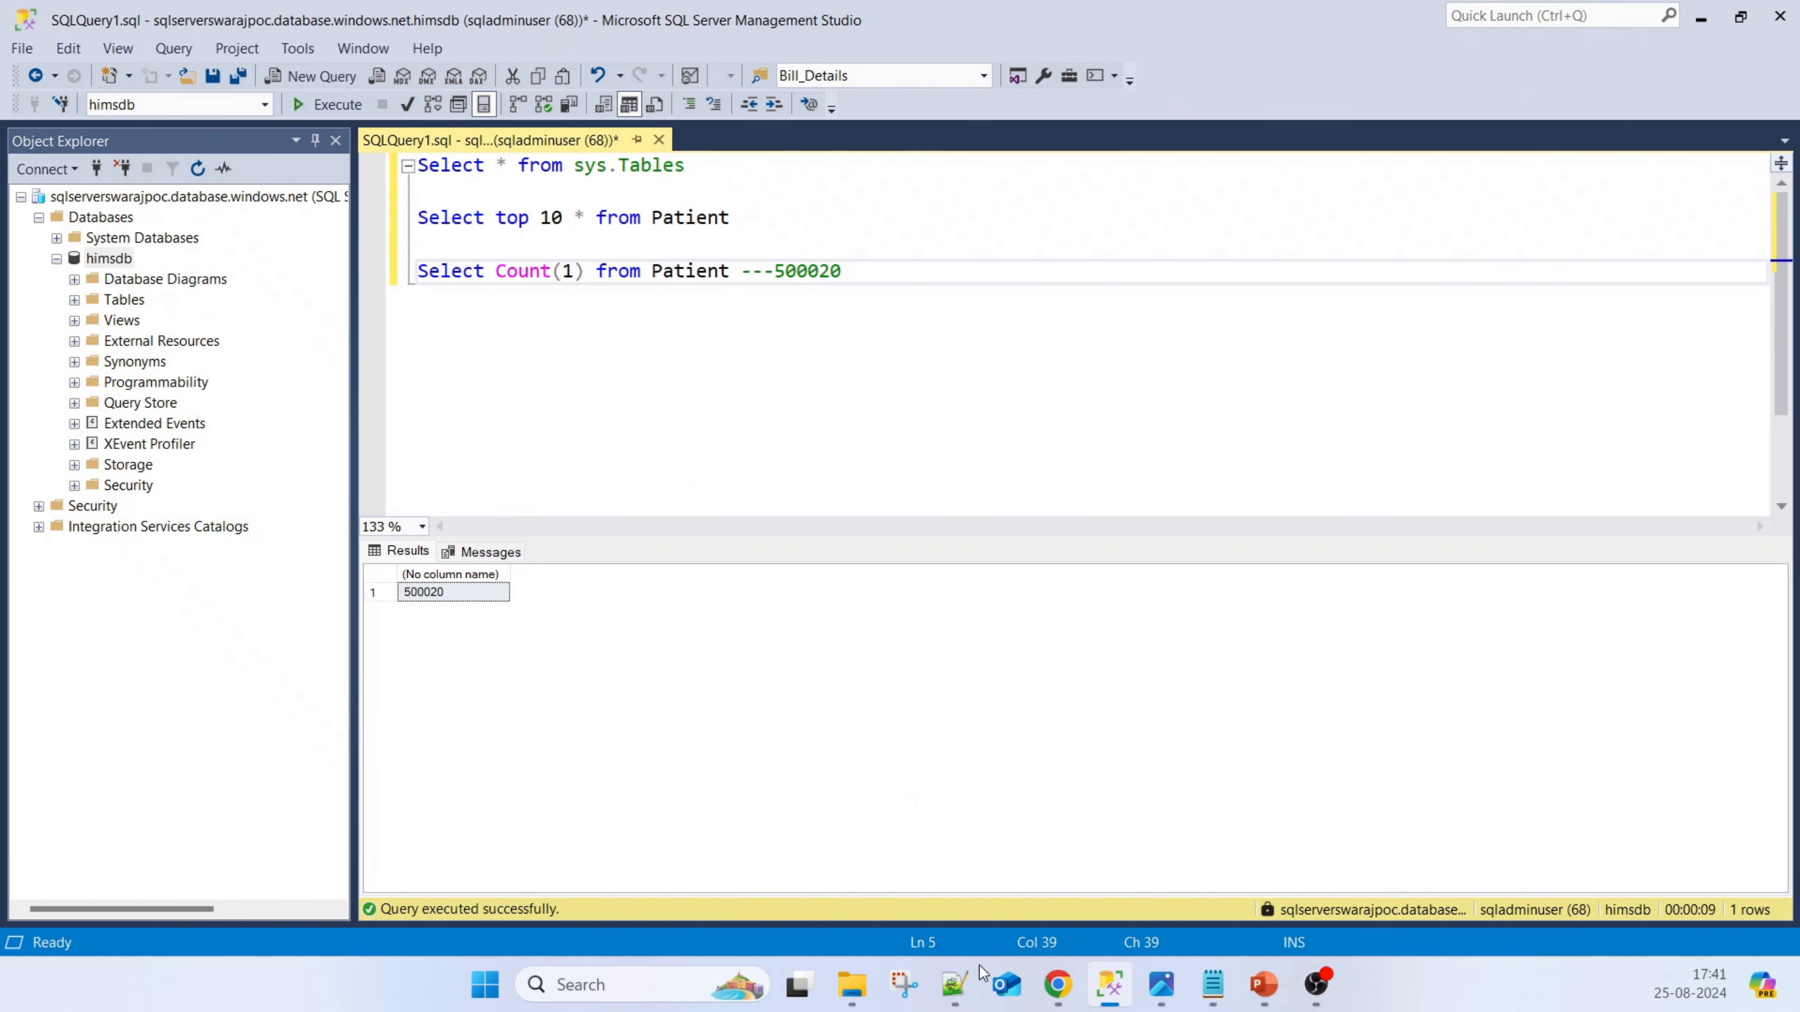
click(96, 168)
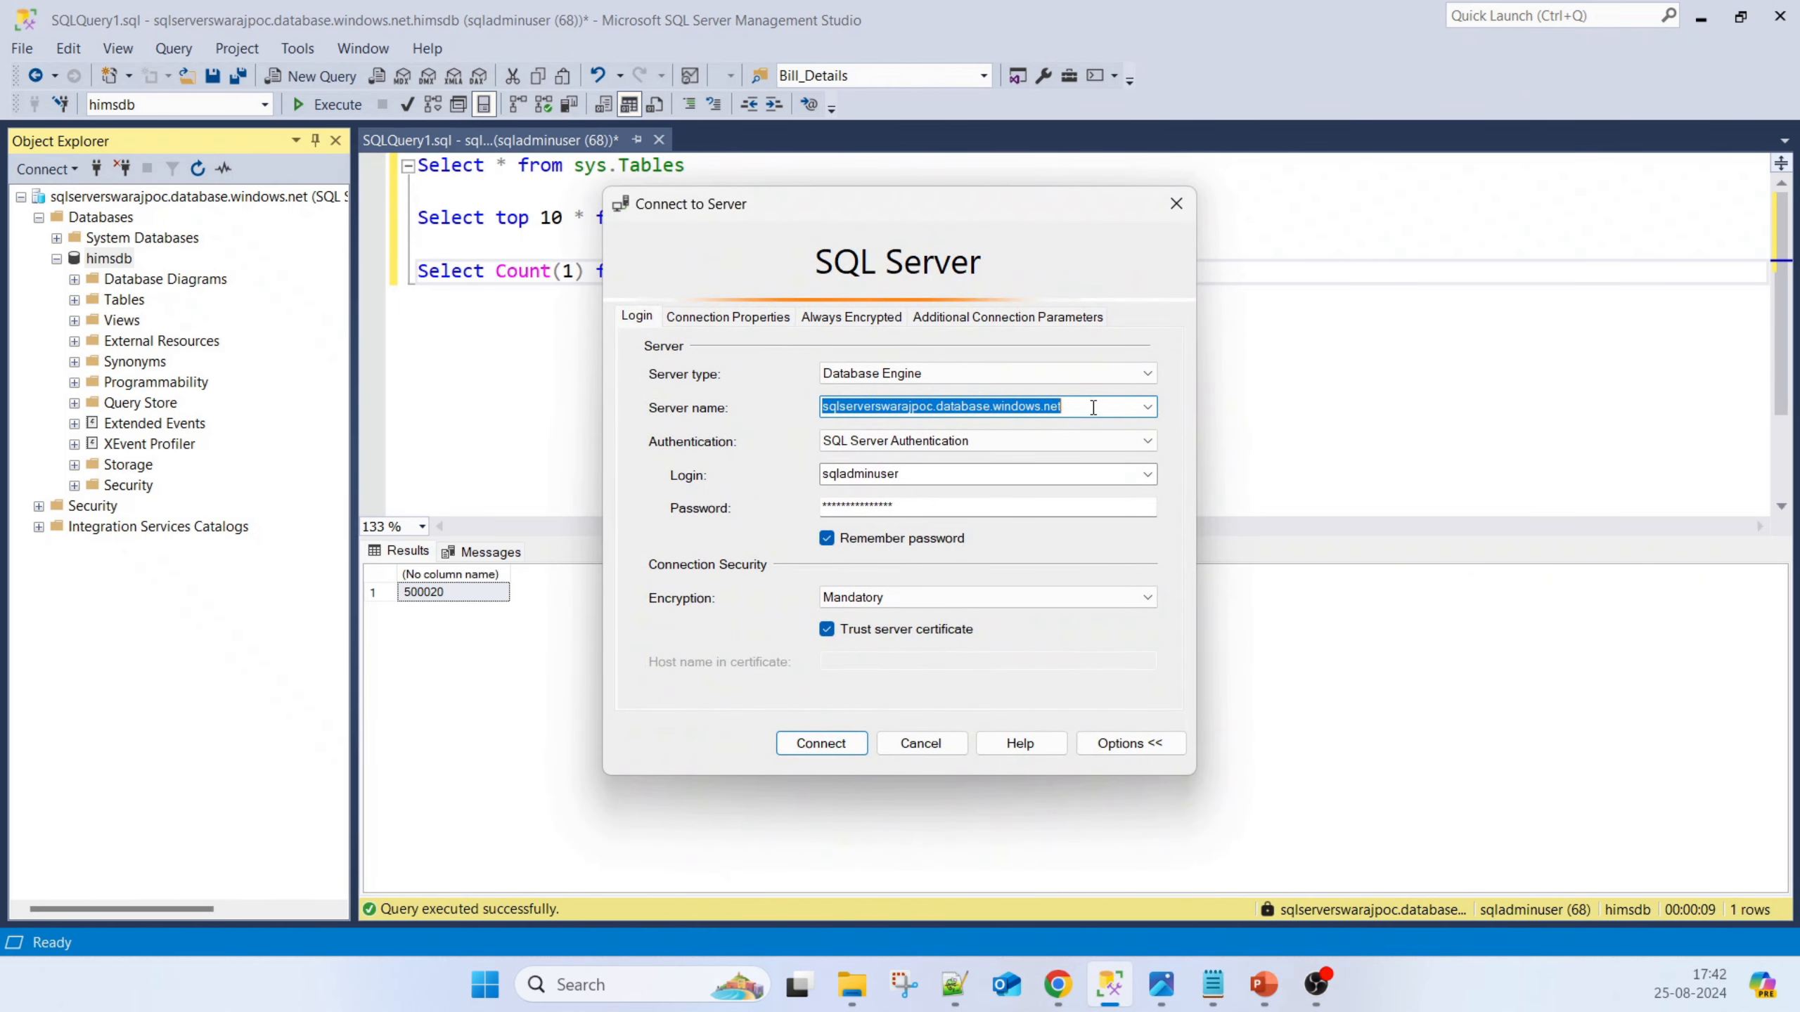
key(ctrl+v)
Enter the login password for sqladminuser in the secondary server connection and enable remembering the password
click(885, 505)
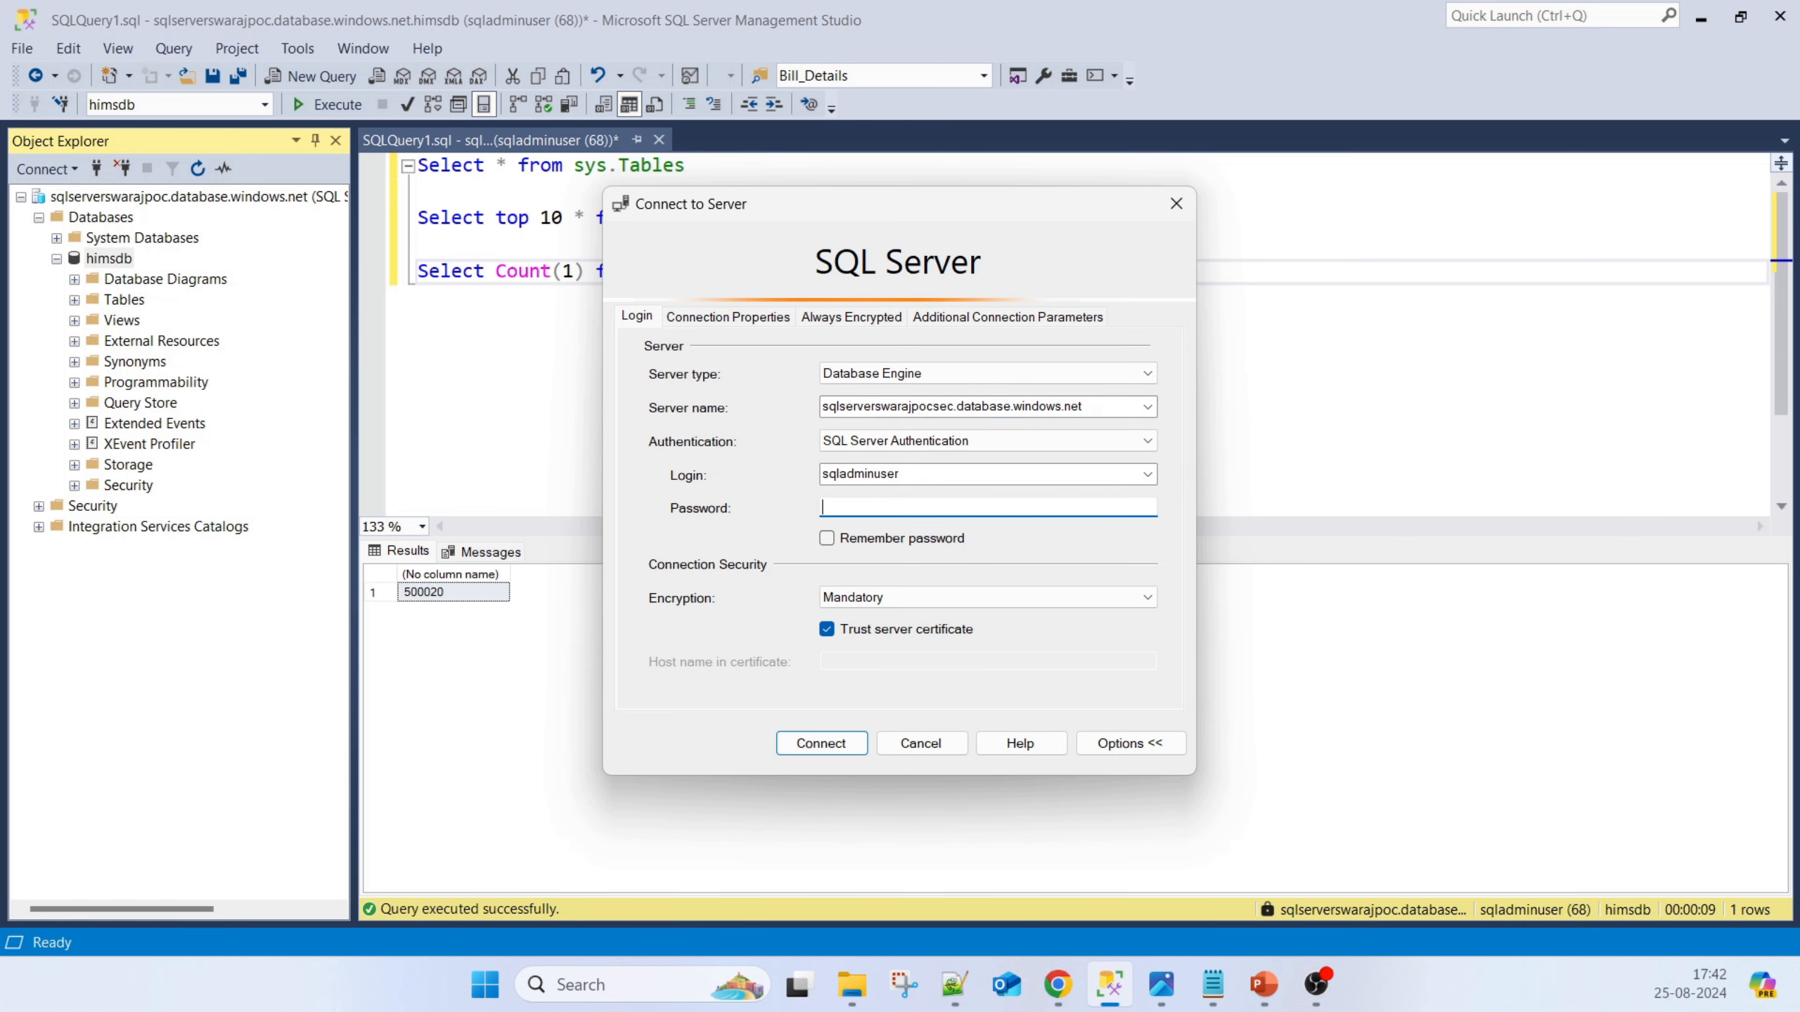
key(alt+Tab)
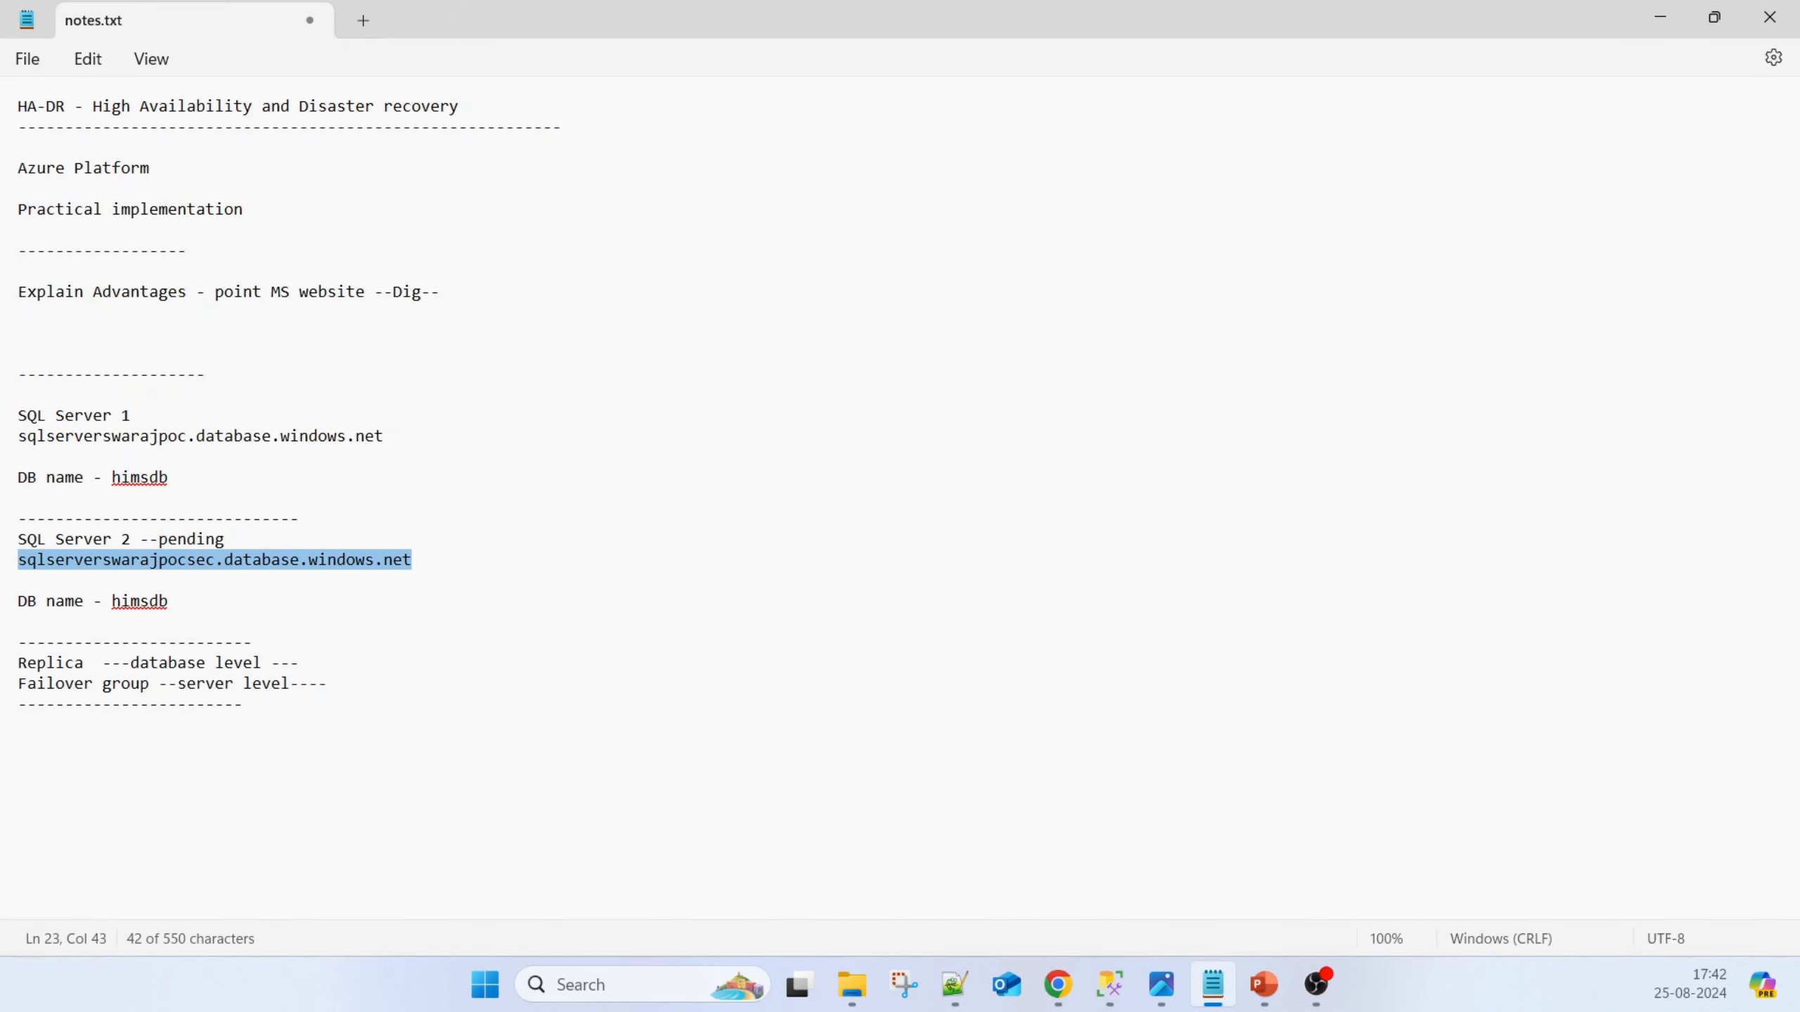
key(alt+Tab)
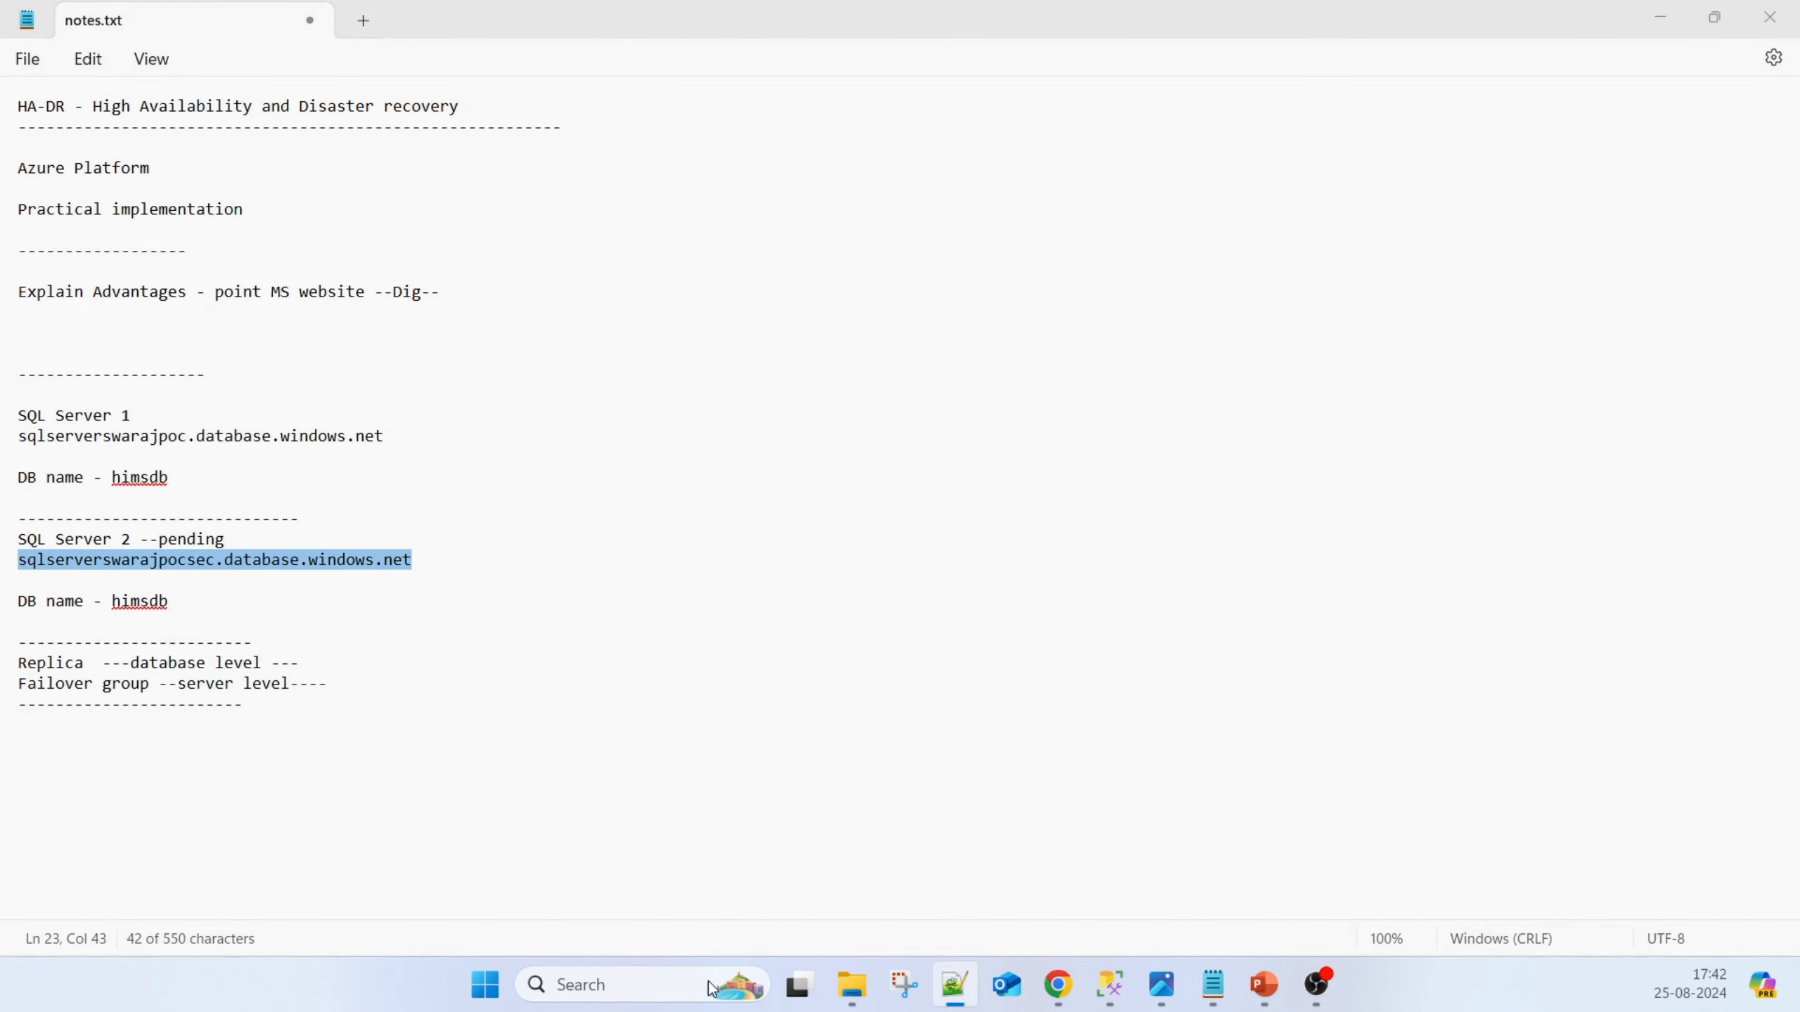
click(1109, 985)
key(ctrl+v)
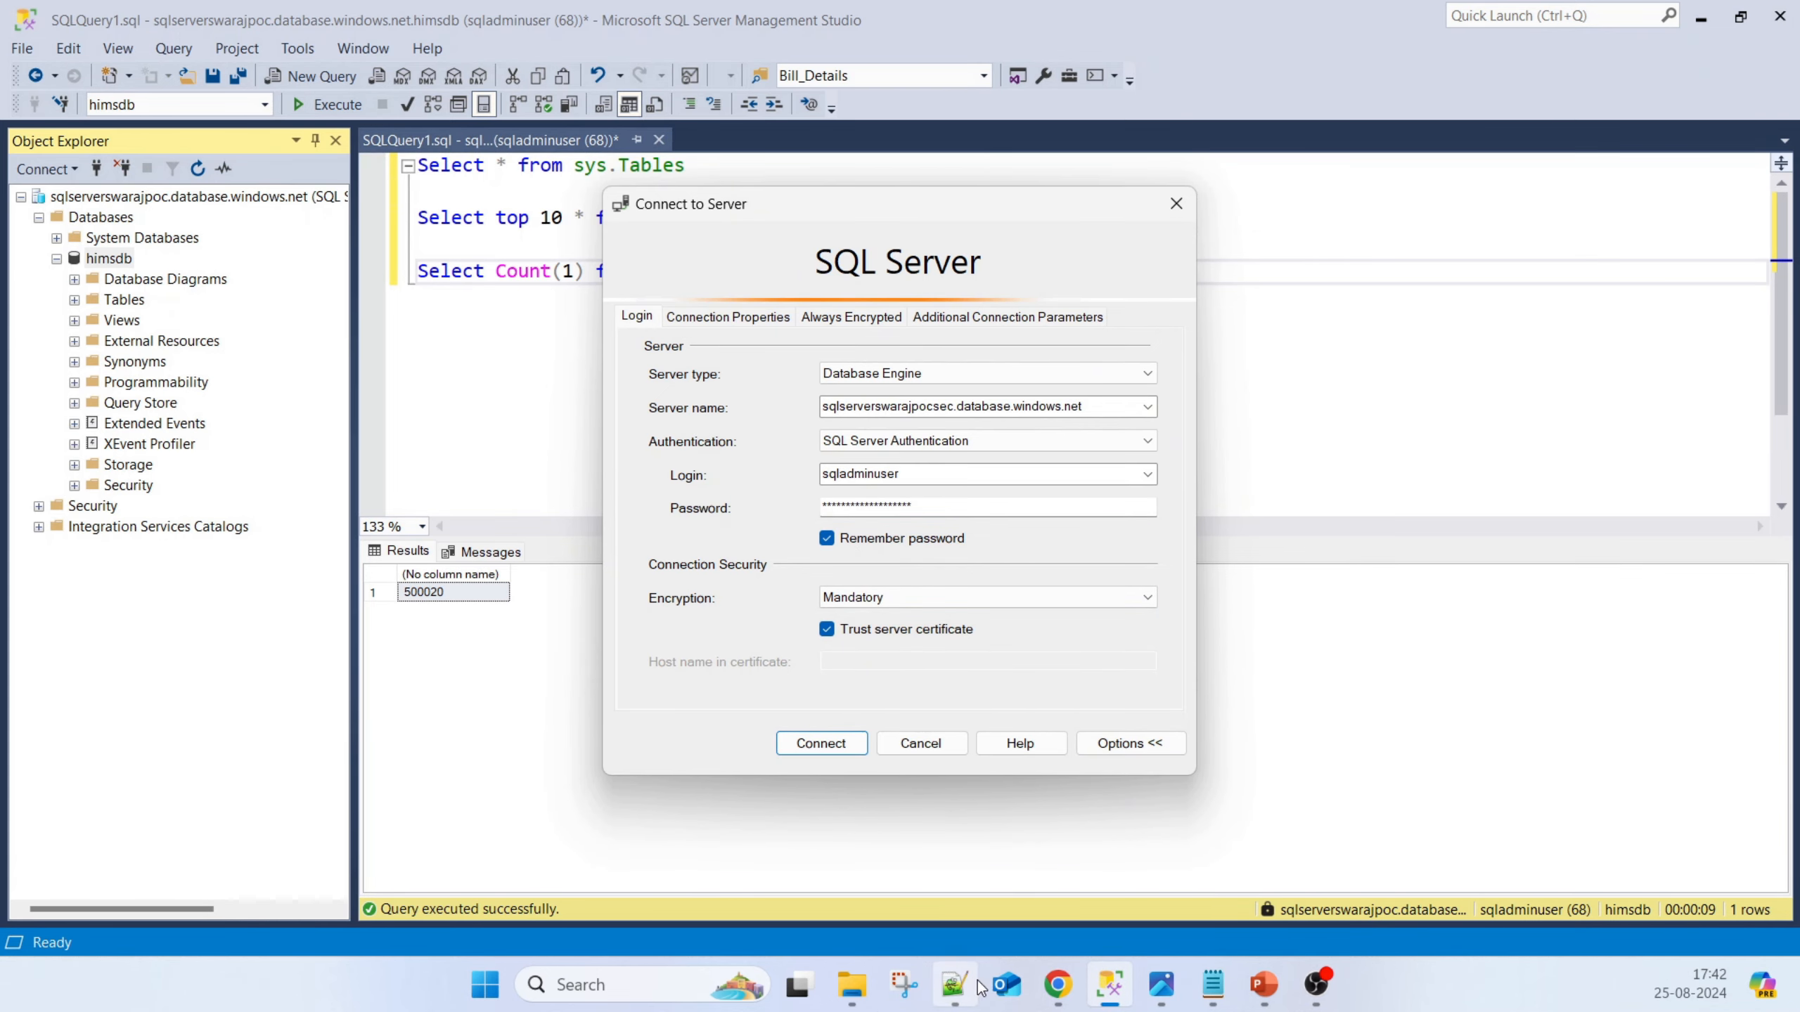
Switch to Chrome and open the Azure portal in a new tab, placed directly after the deployment tab
click(1058, 984)
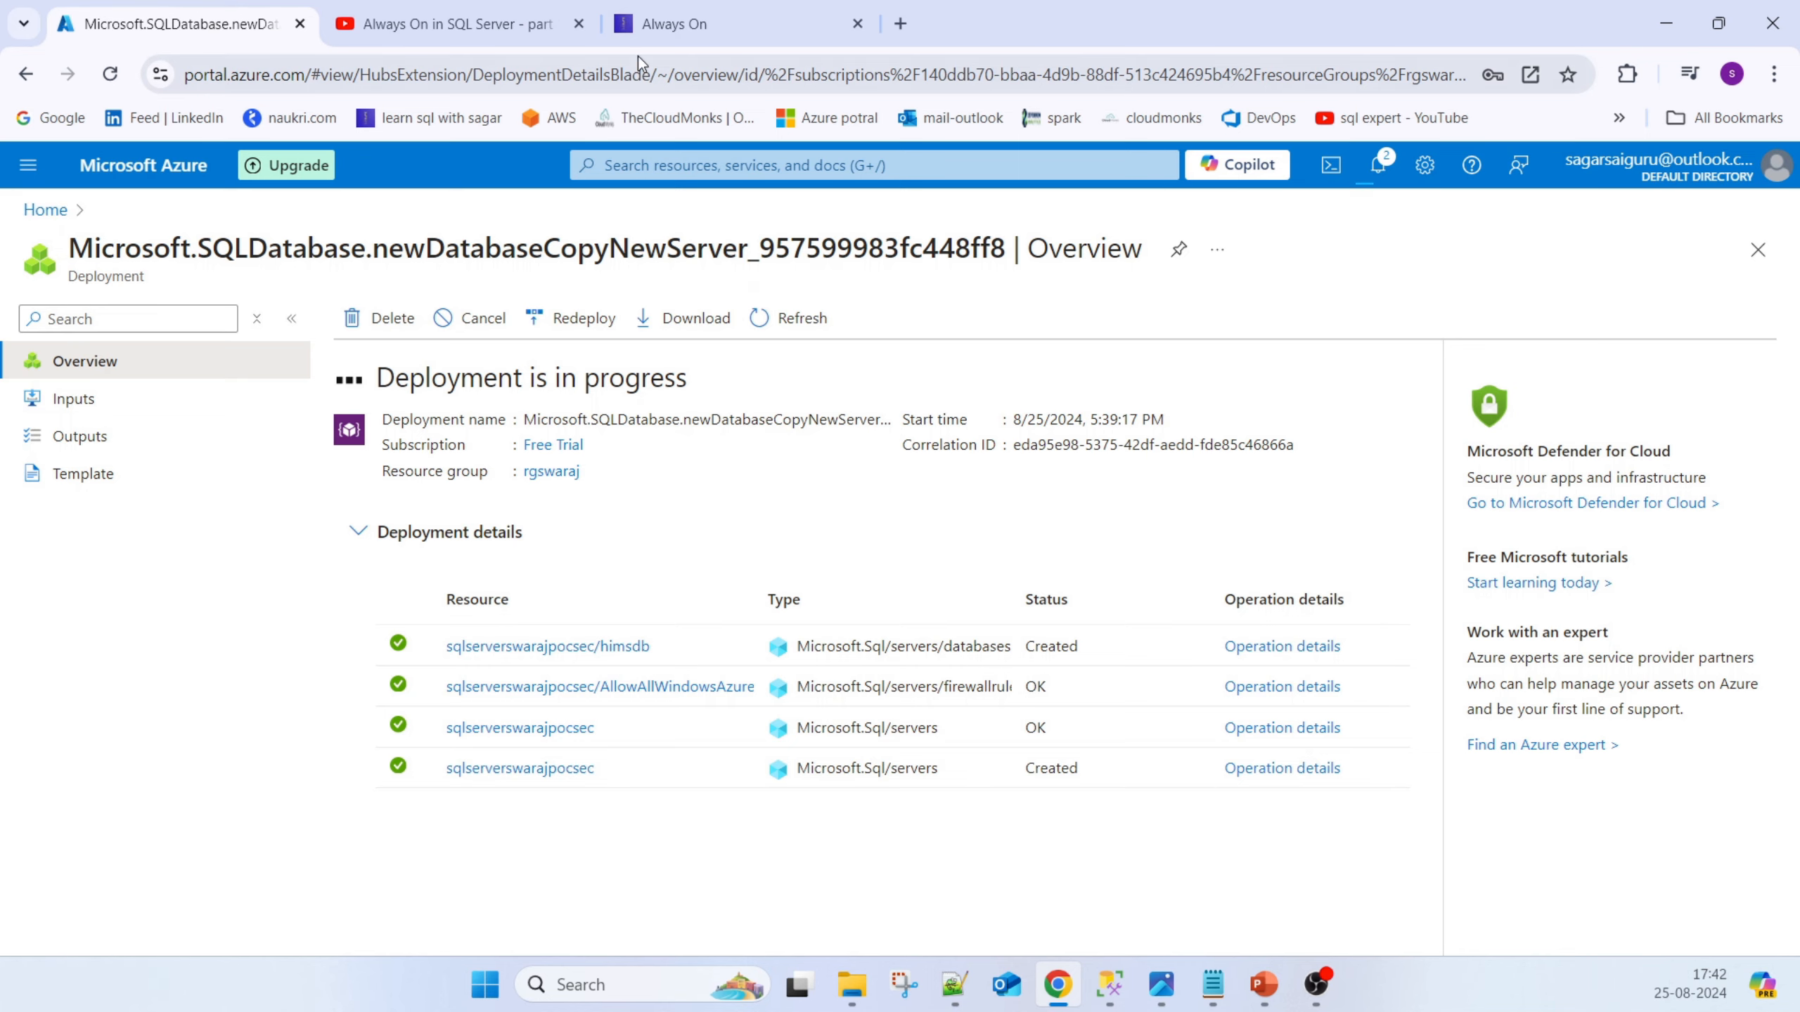
click(902, 25)
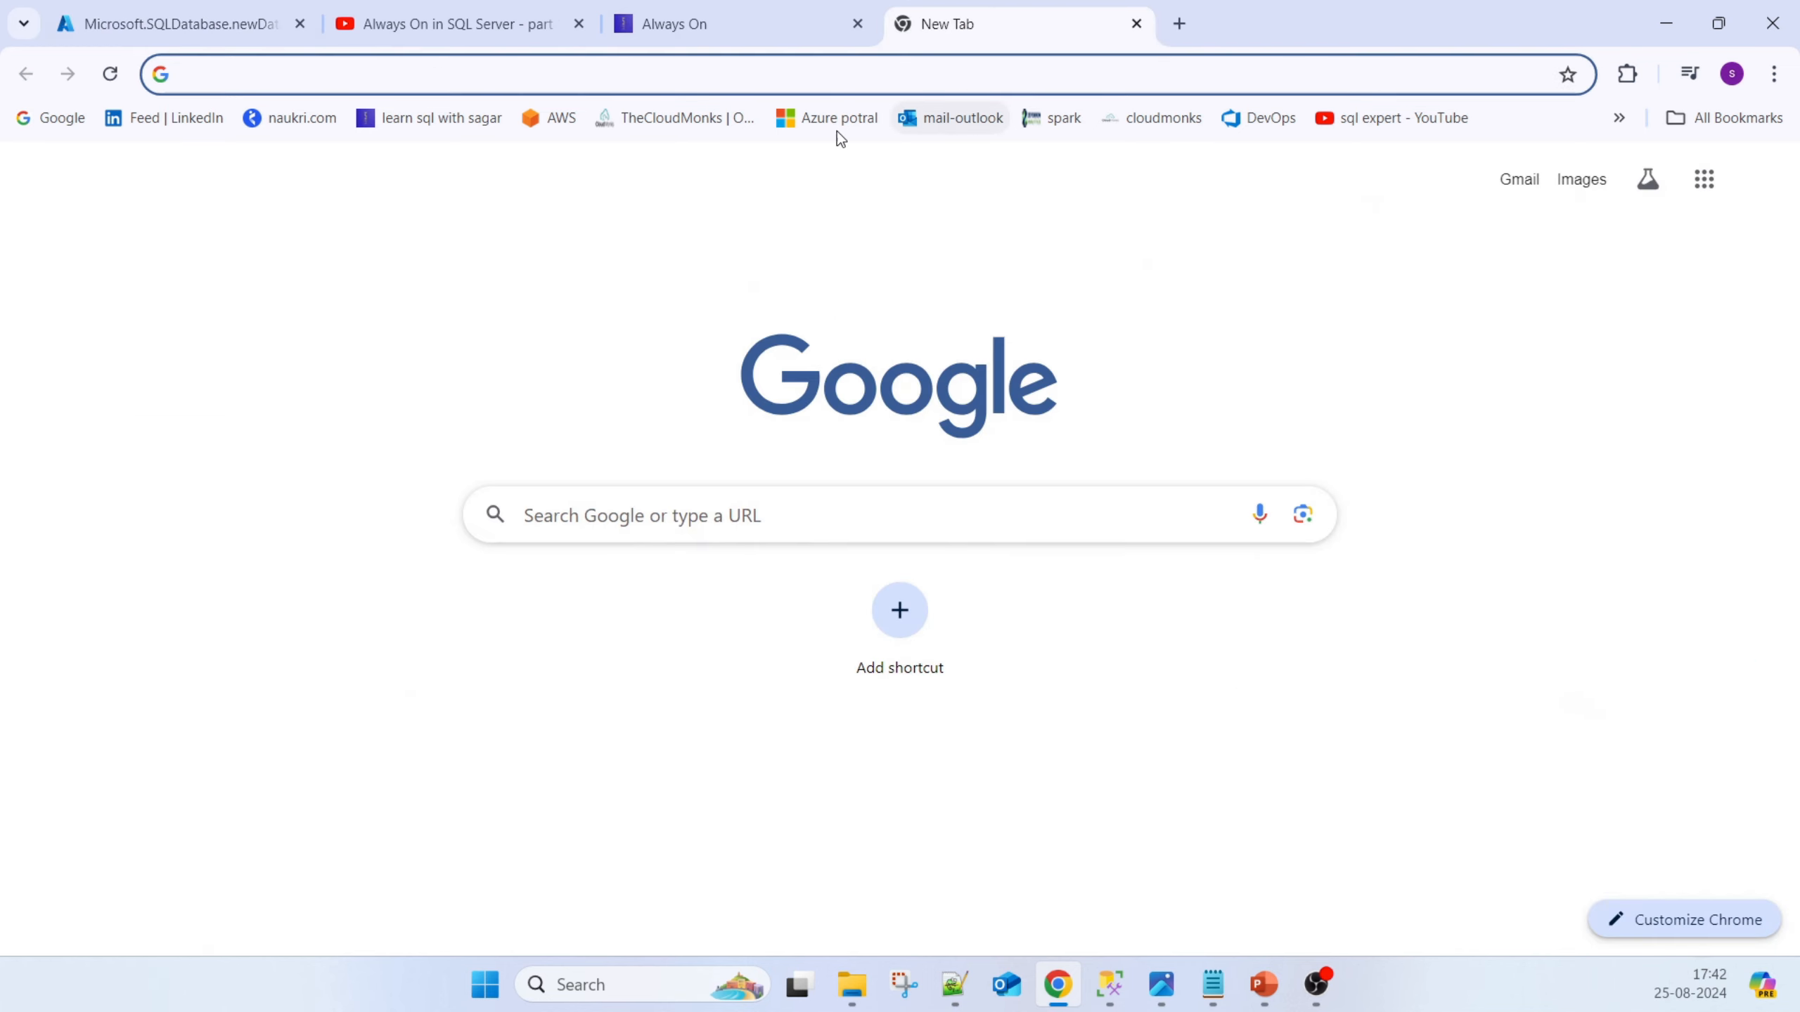
click(808, 119)
drag(946, 28, 401, 28)
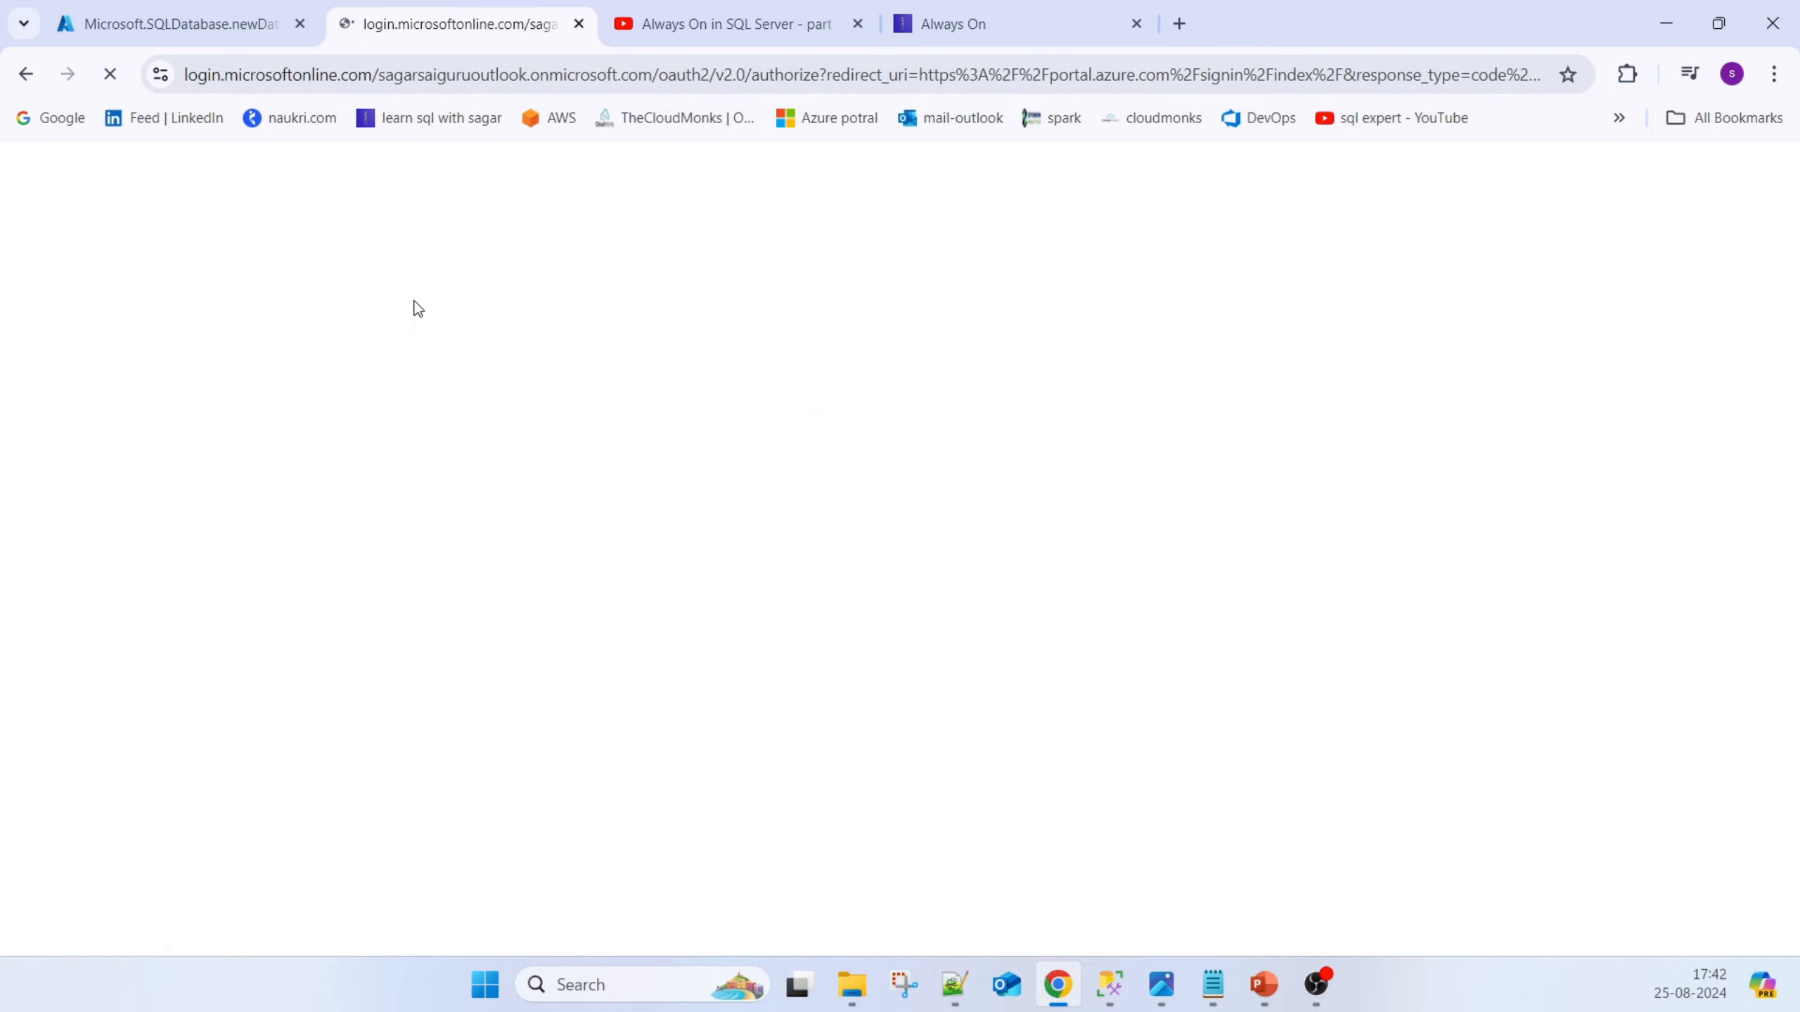
Open the deployed himsdb replica resource, then place the Azure home tab first and open the SQL servers list in it
click(182, 31)
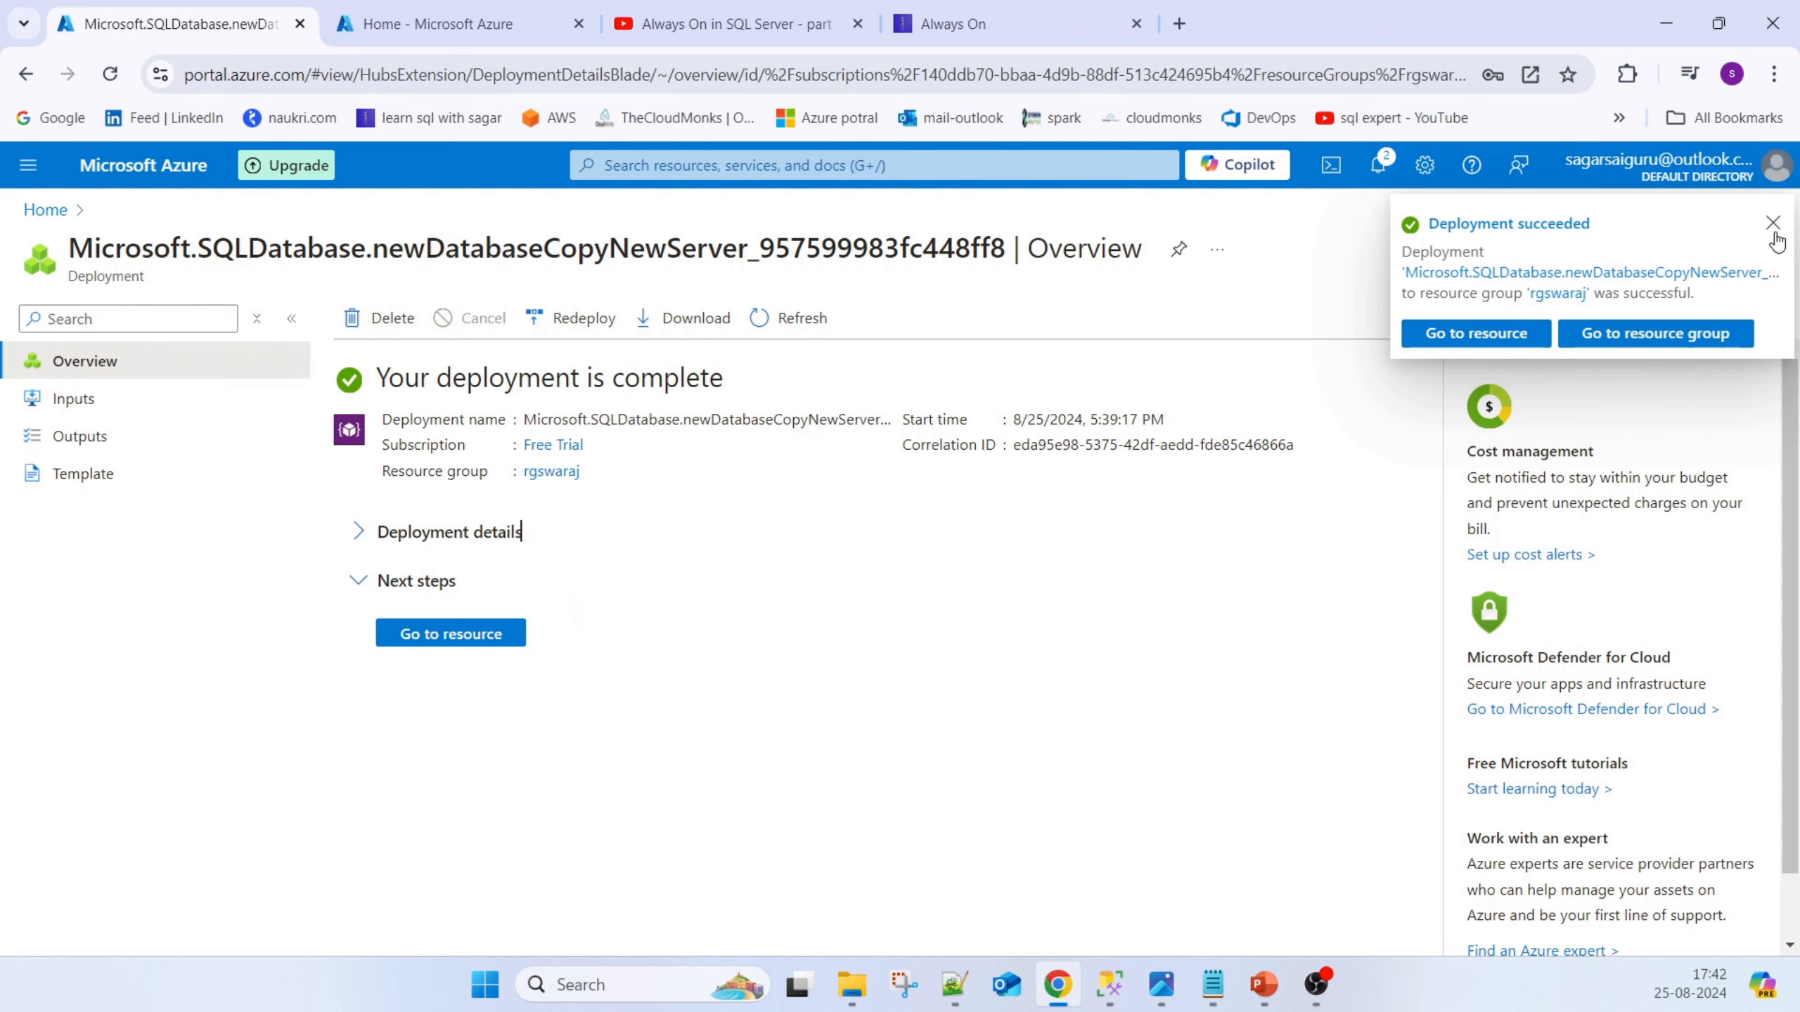
click(1425, 339)
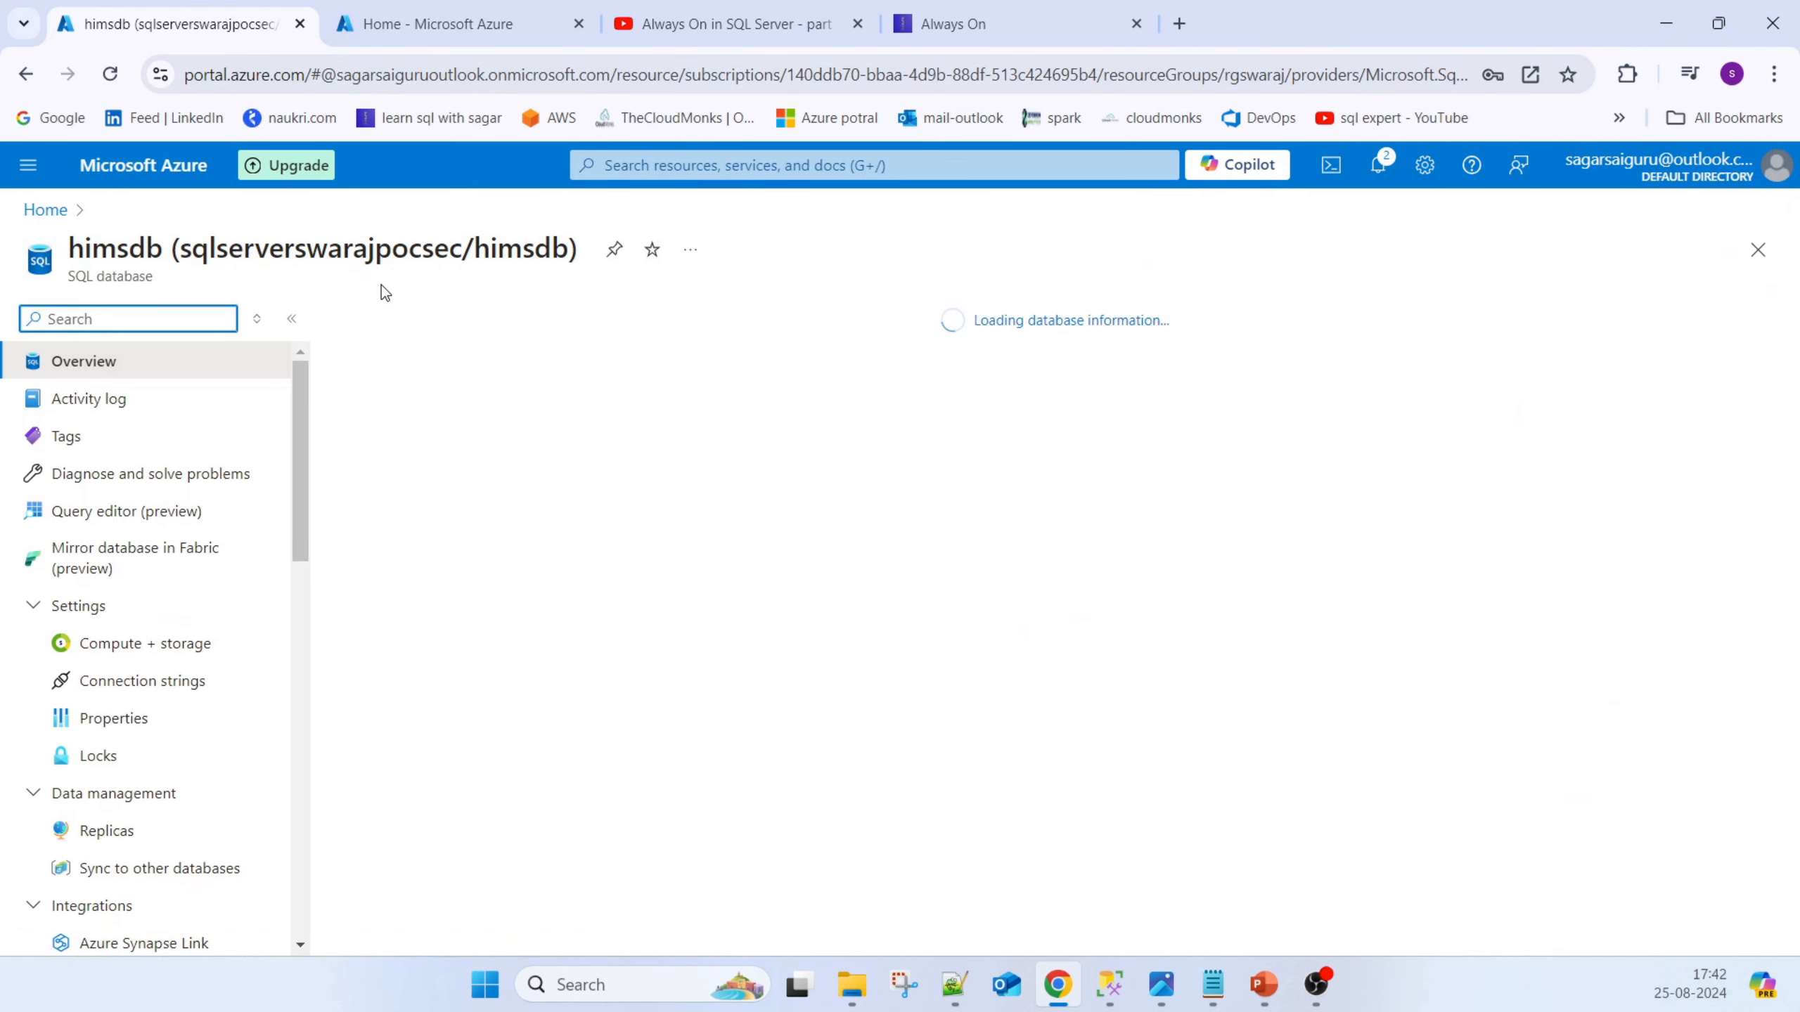
drag(439, 27, 151, 32)
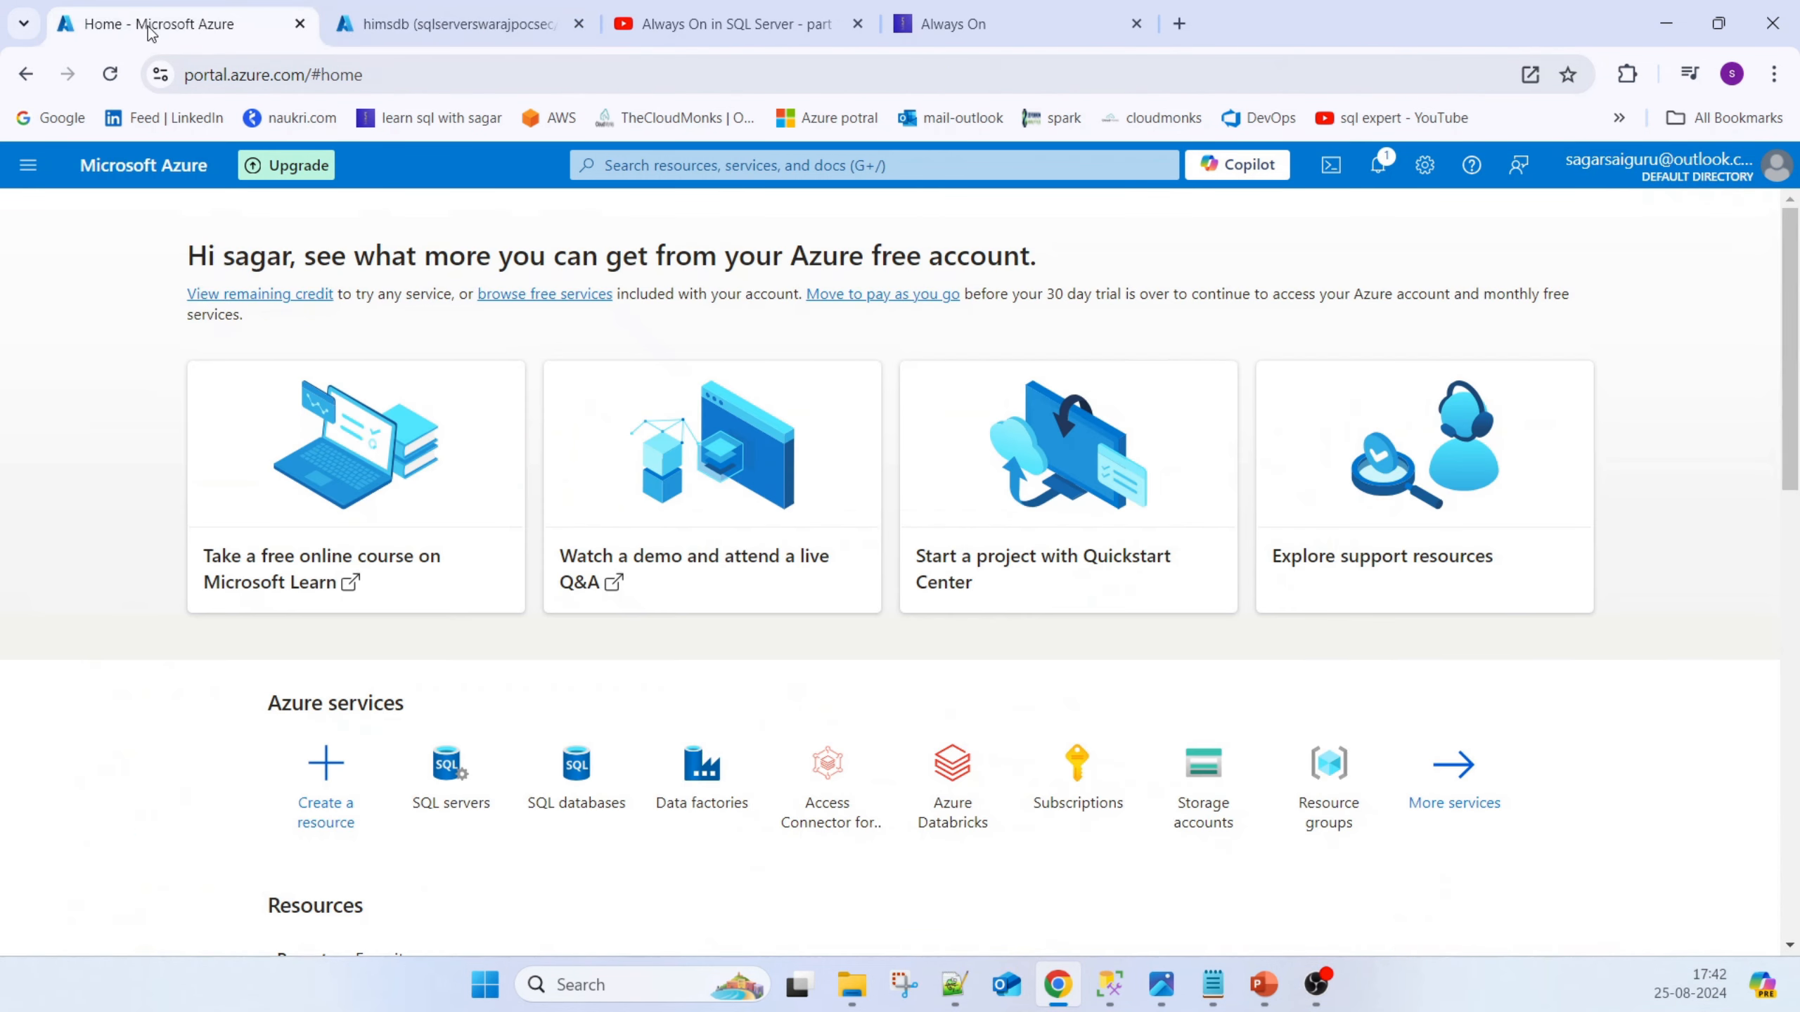
click(468, 801)
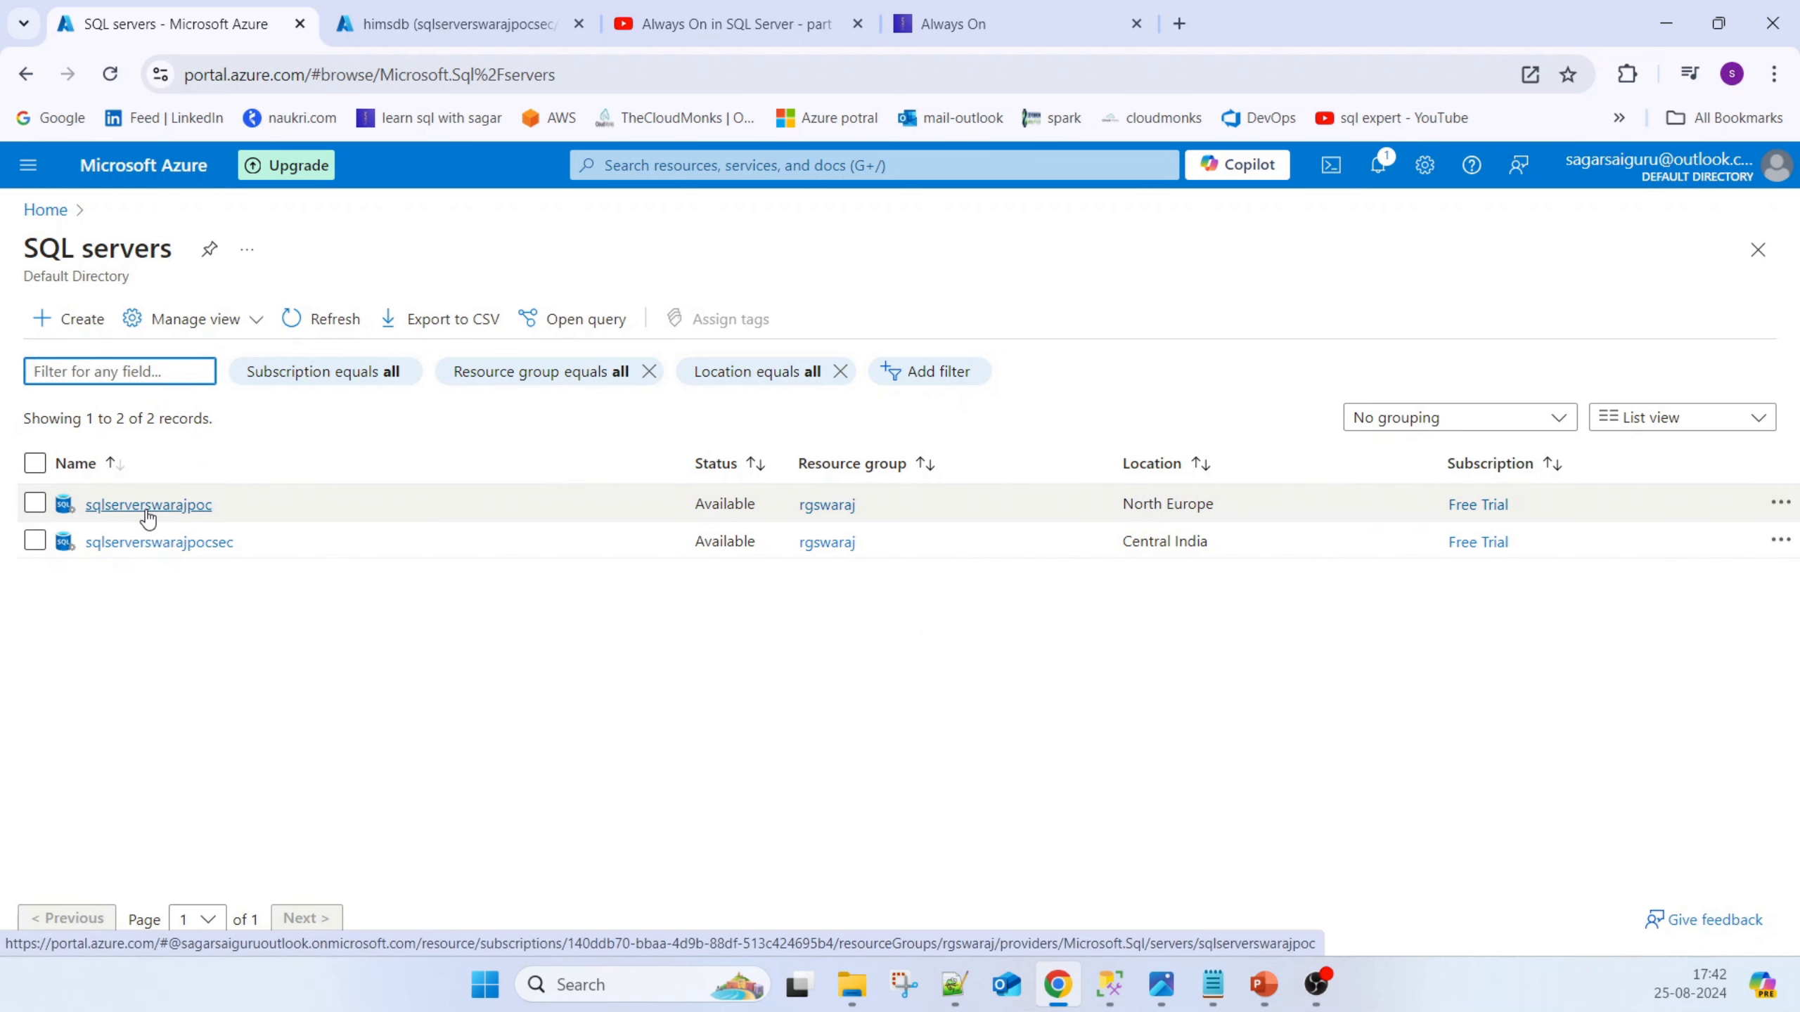
Check the databases on sqlserverswarajpoc and open the Replicas page from the features of the himsdb database on sqlserverswarajpocsec
click(147, 508)
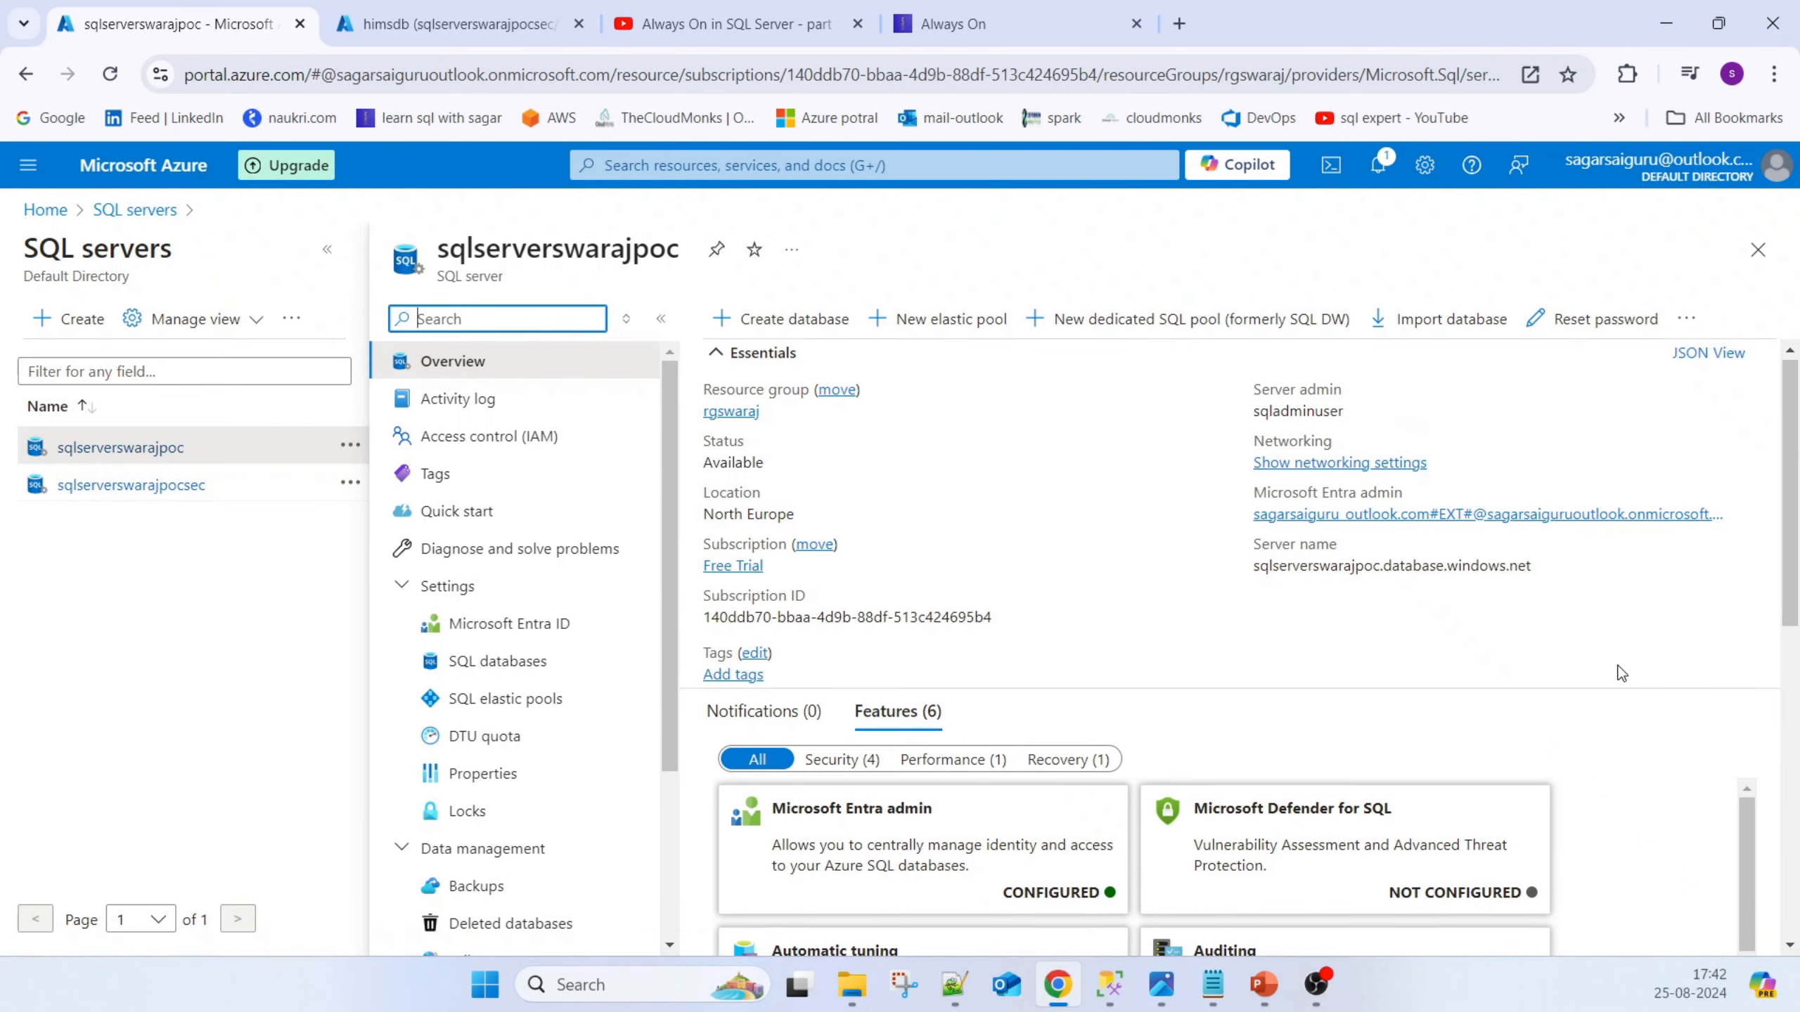
scroll(1619, 671, down, 5)
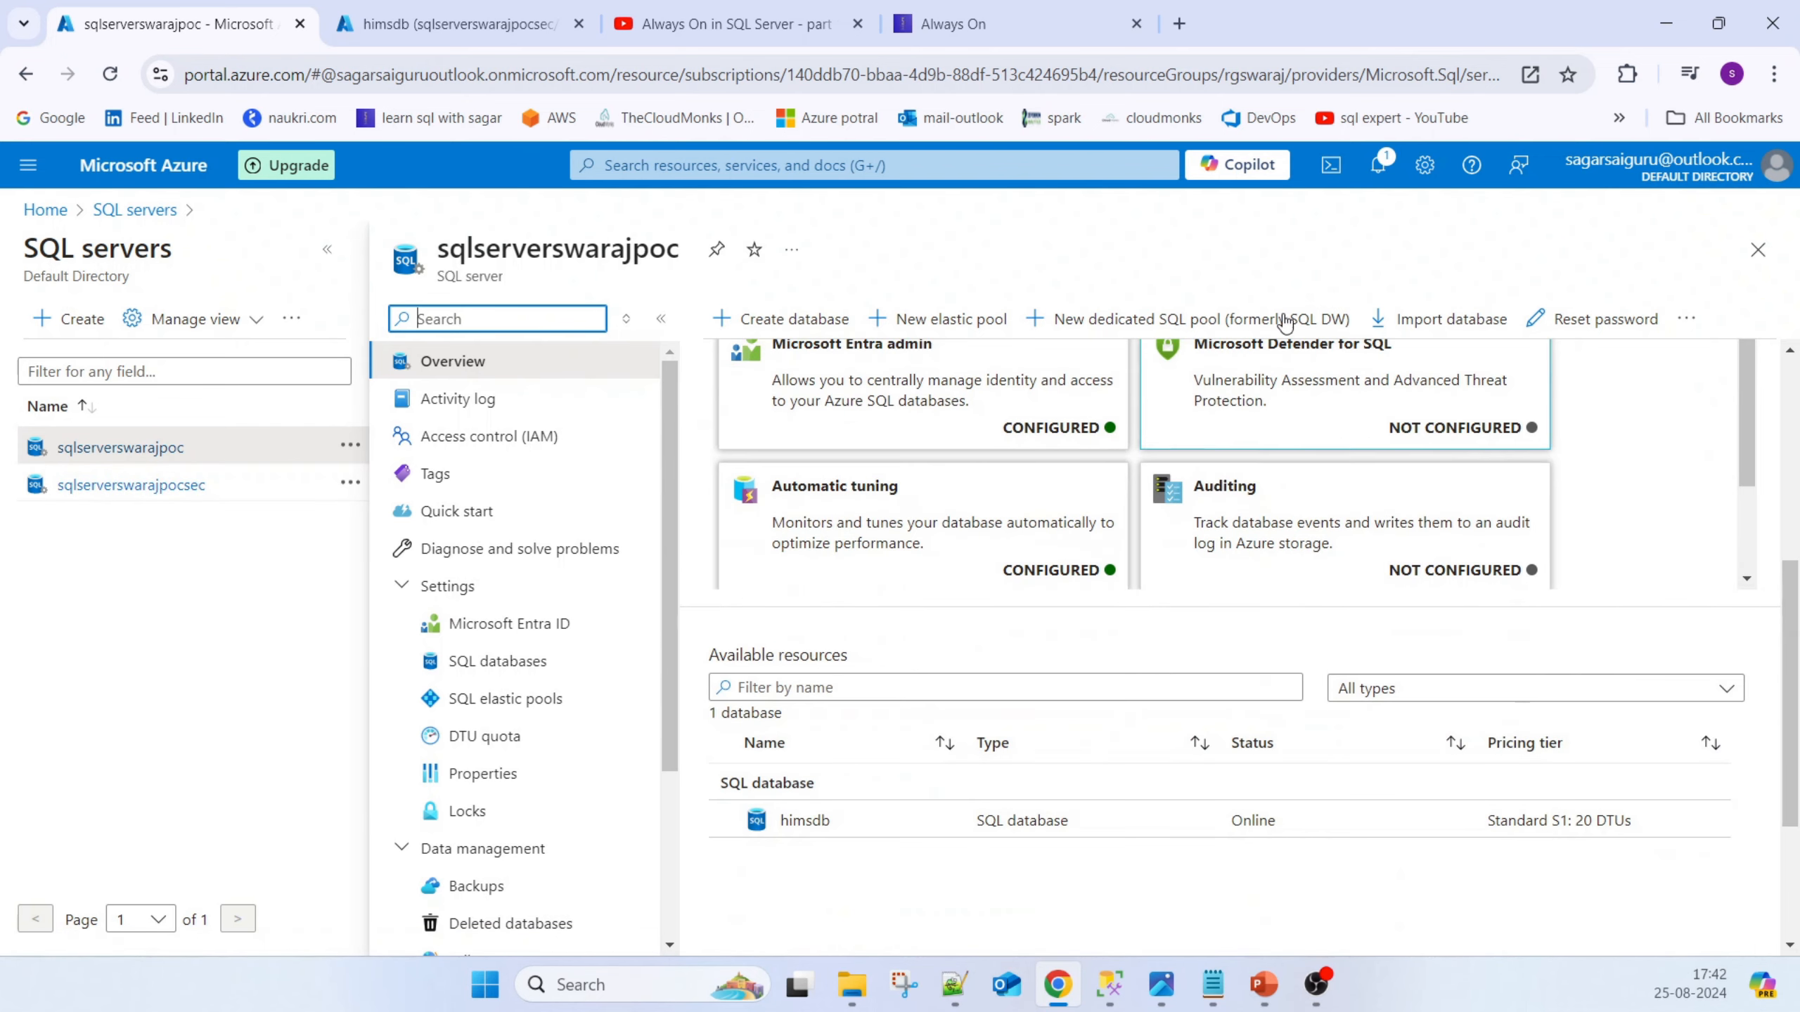
click(453, 23)
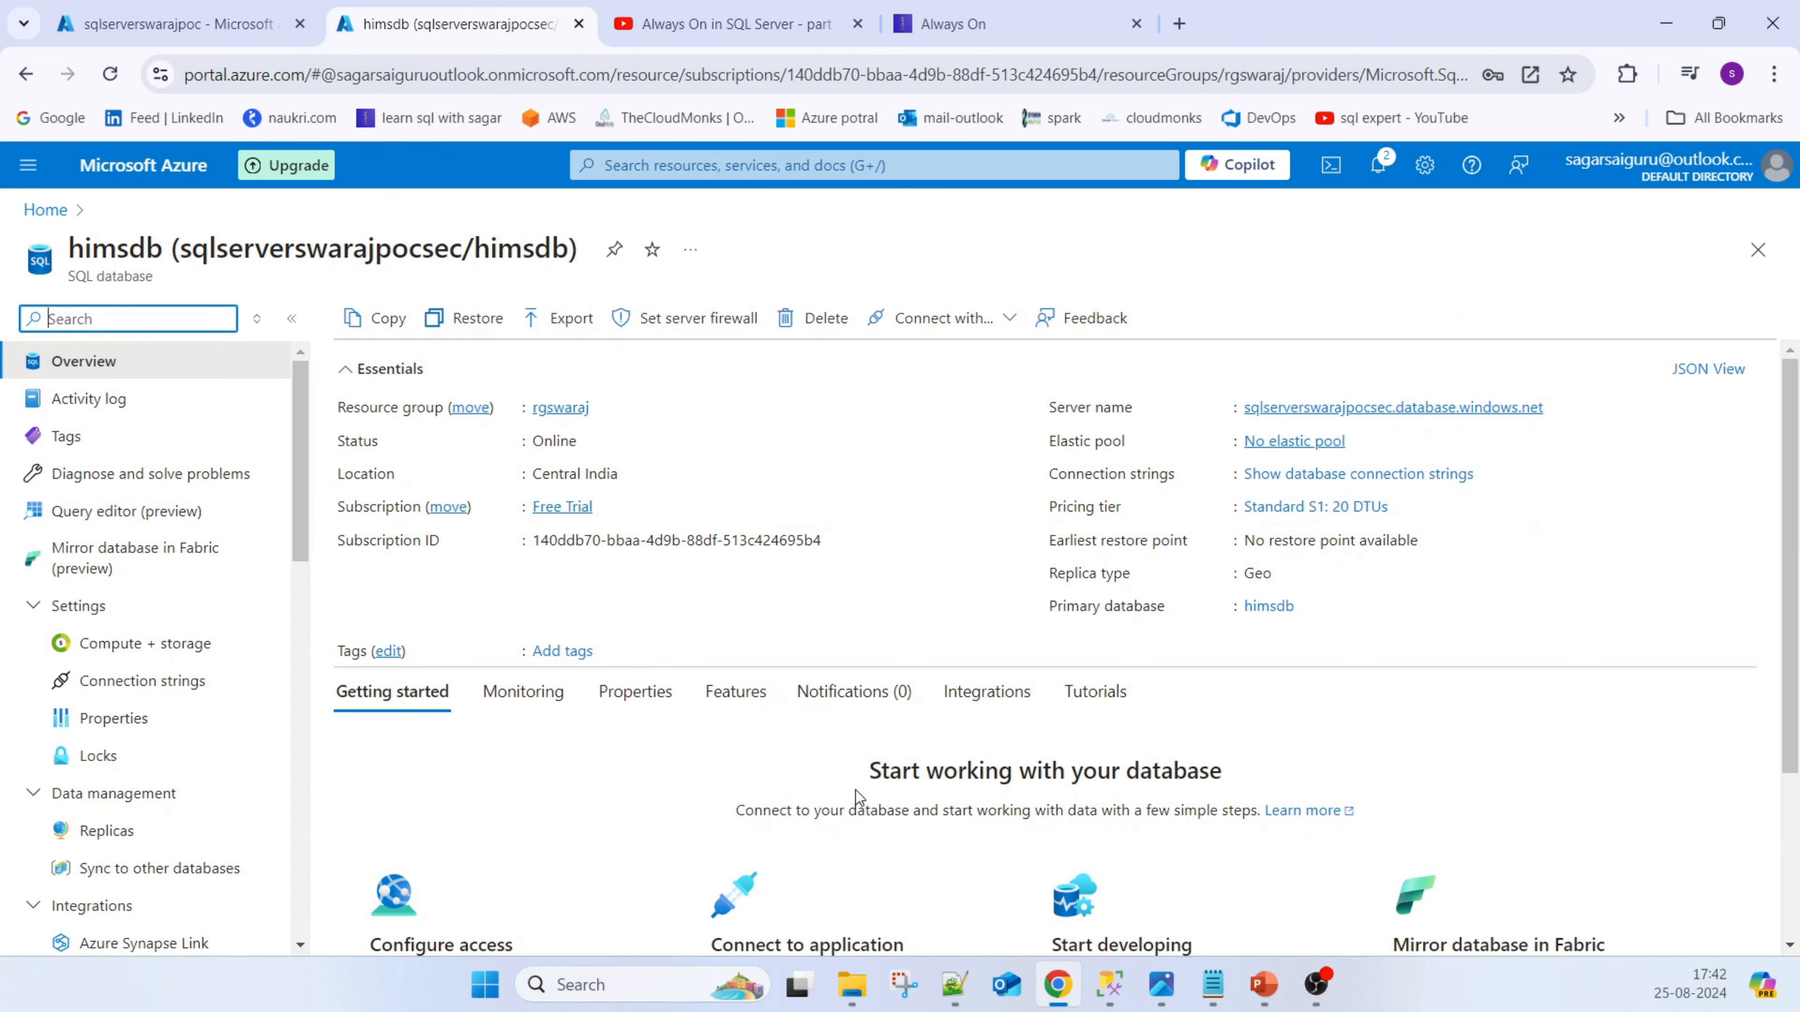
click(737, 691)
scroll(1061, 768, down, 3)
scroll(1061, 767, down, 2)
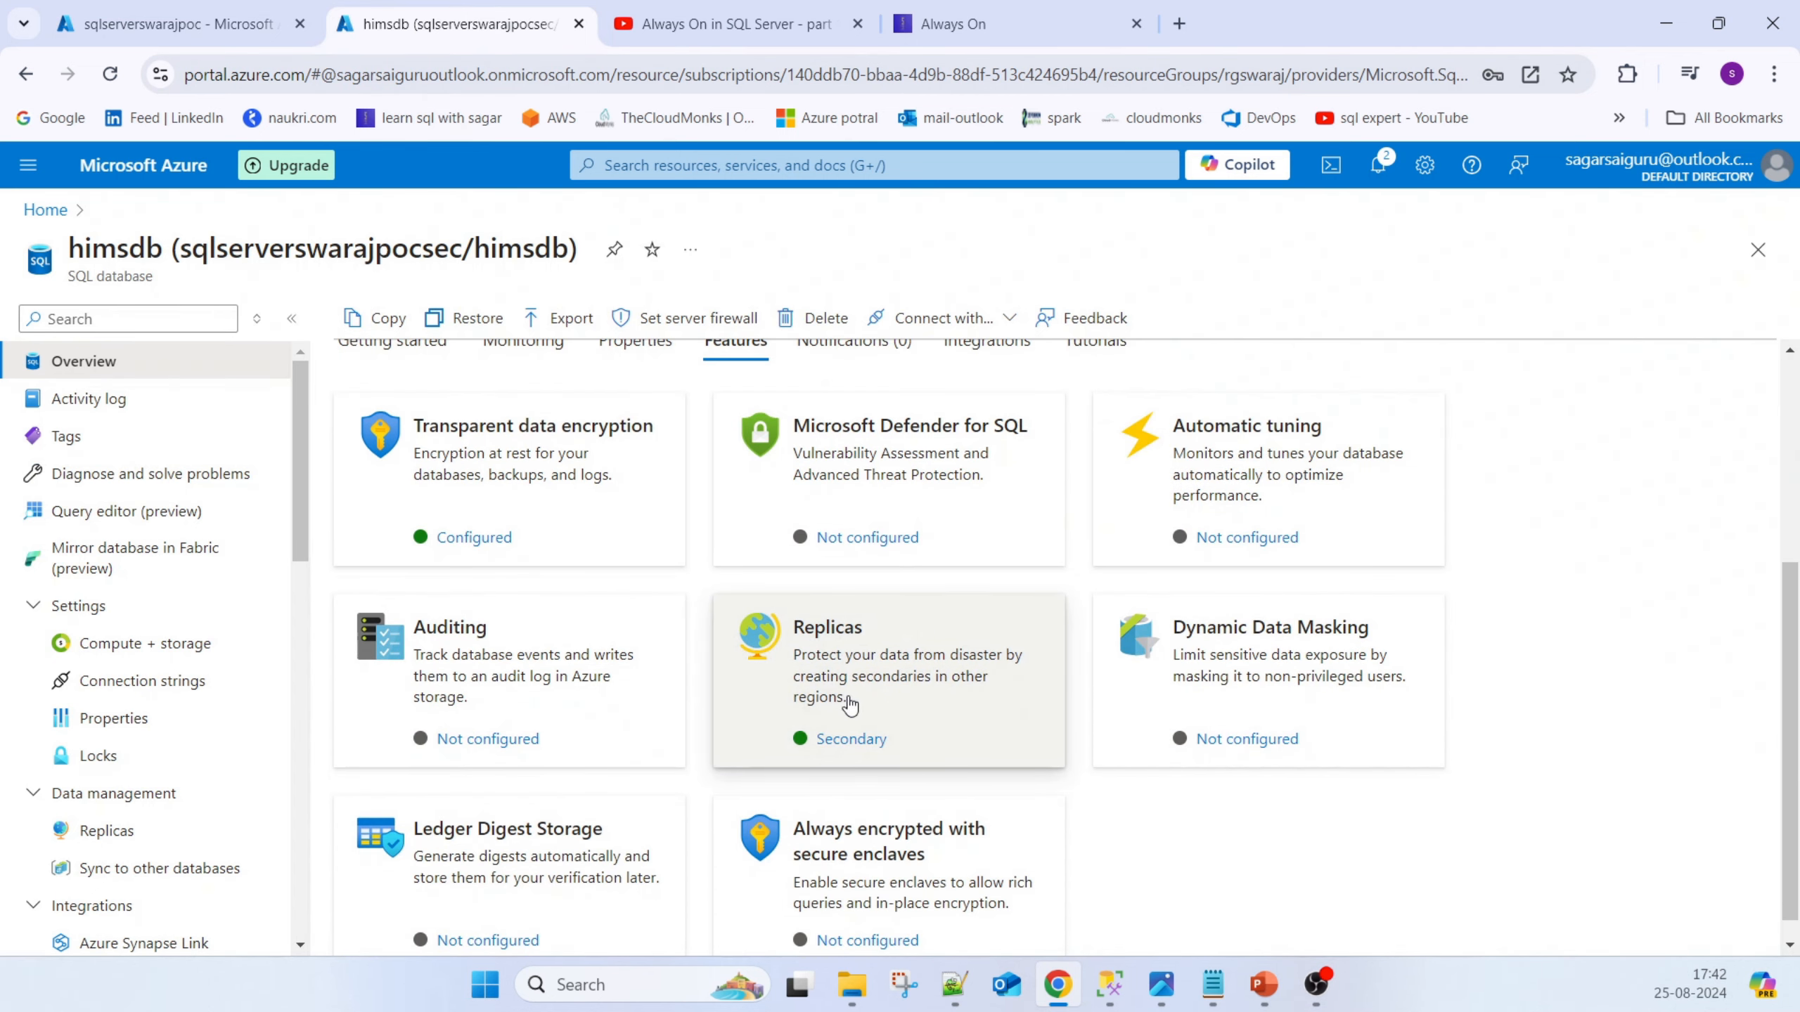
click(853, 738)
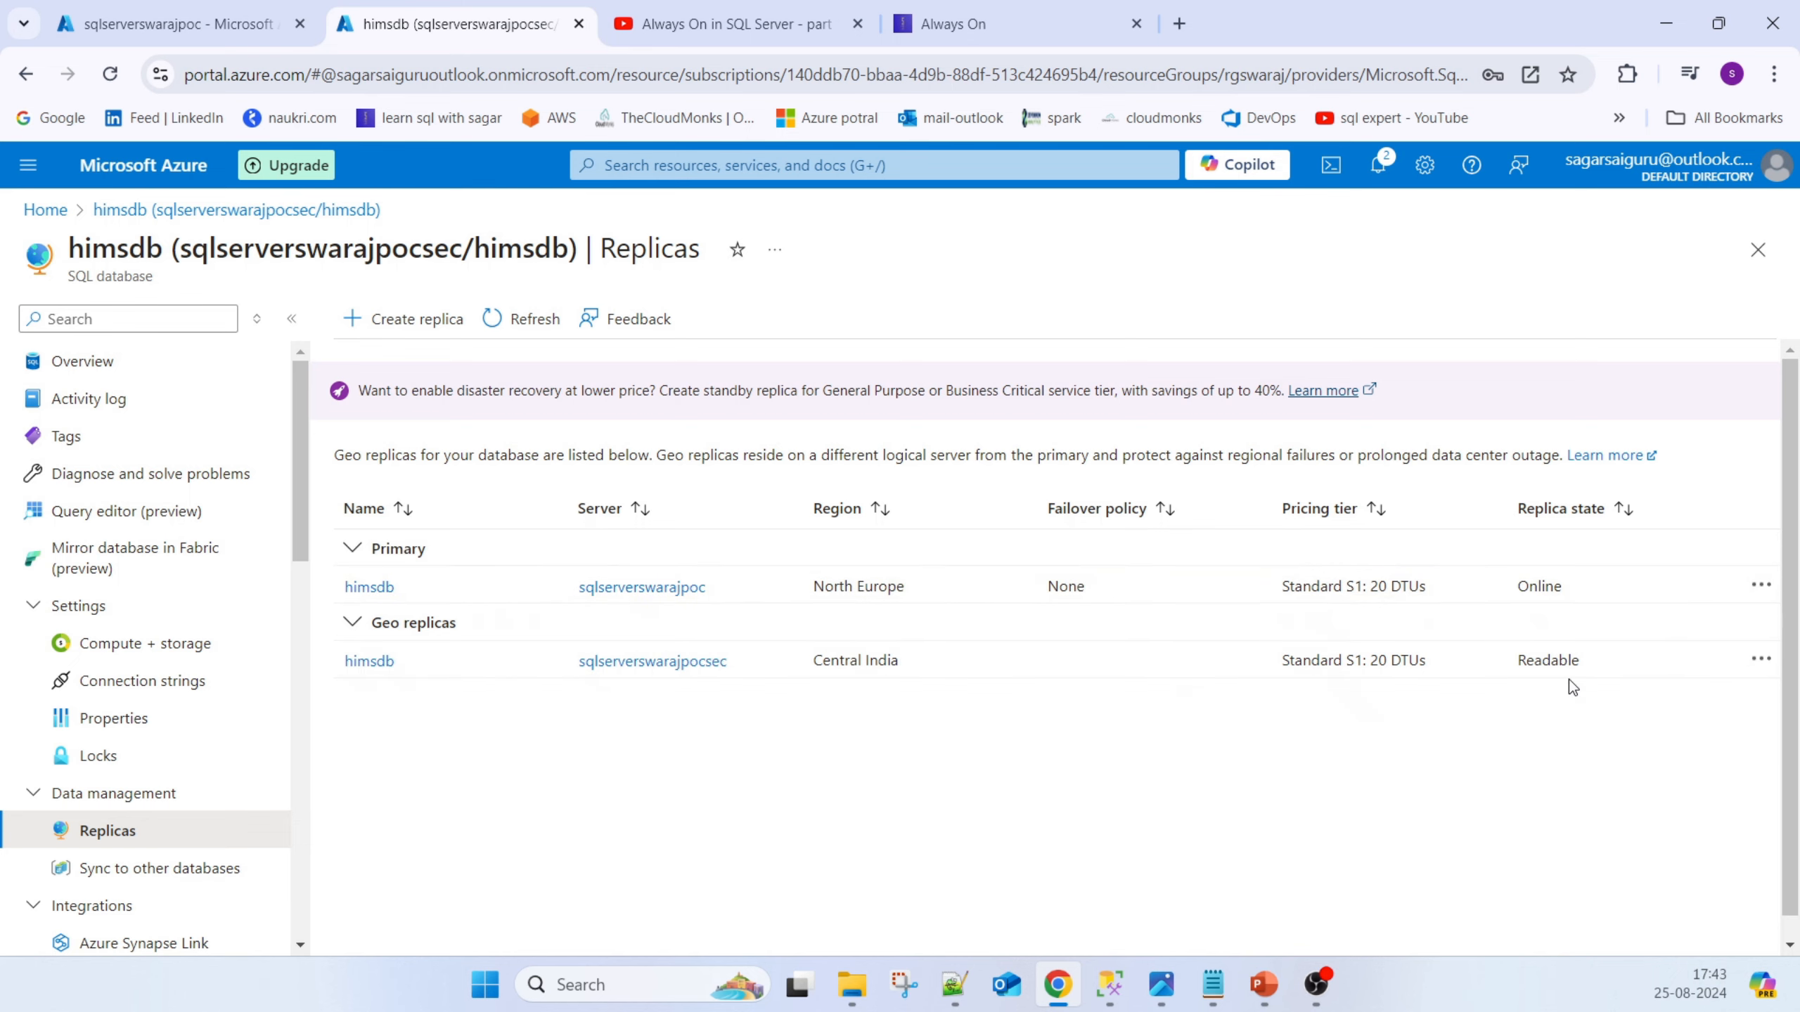
Examine the replica states of the primary and geo-replica himsdb, comparing them with the primary server's database list
double_click(1577, 660)
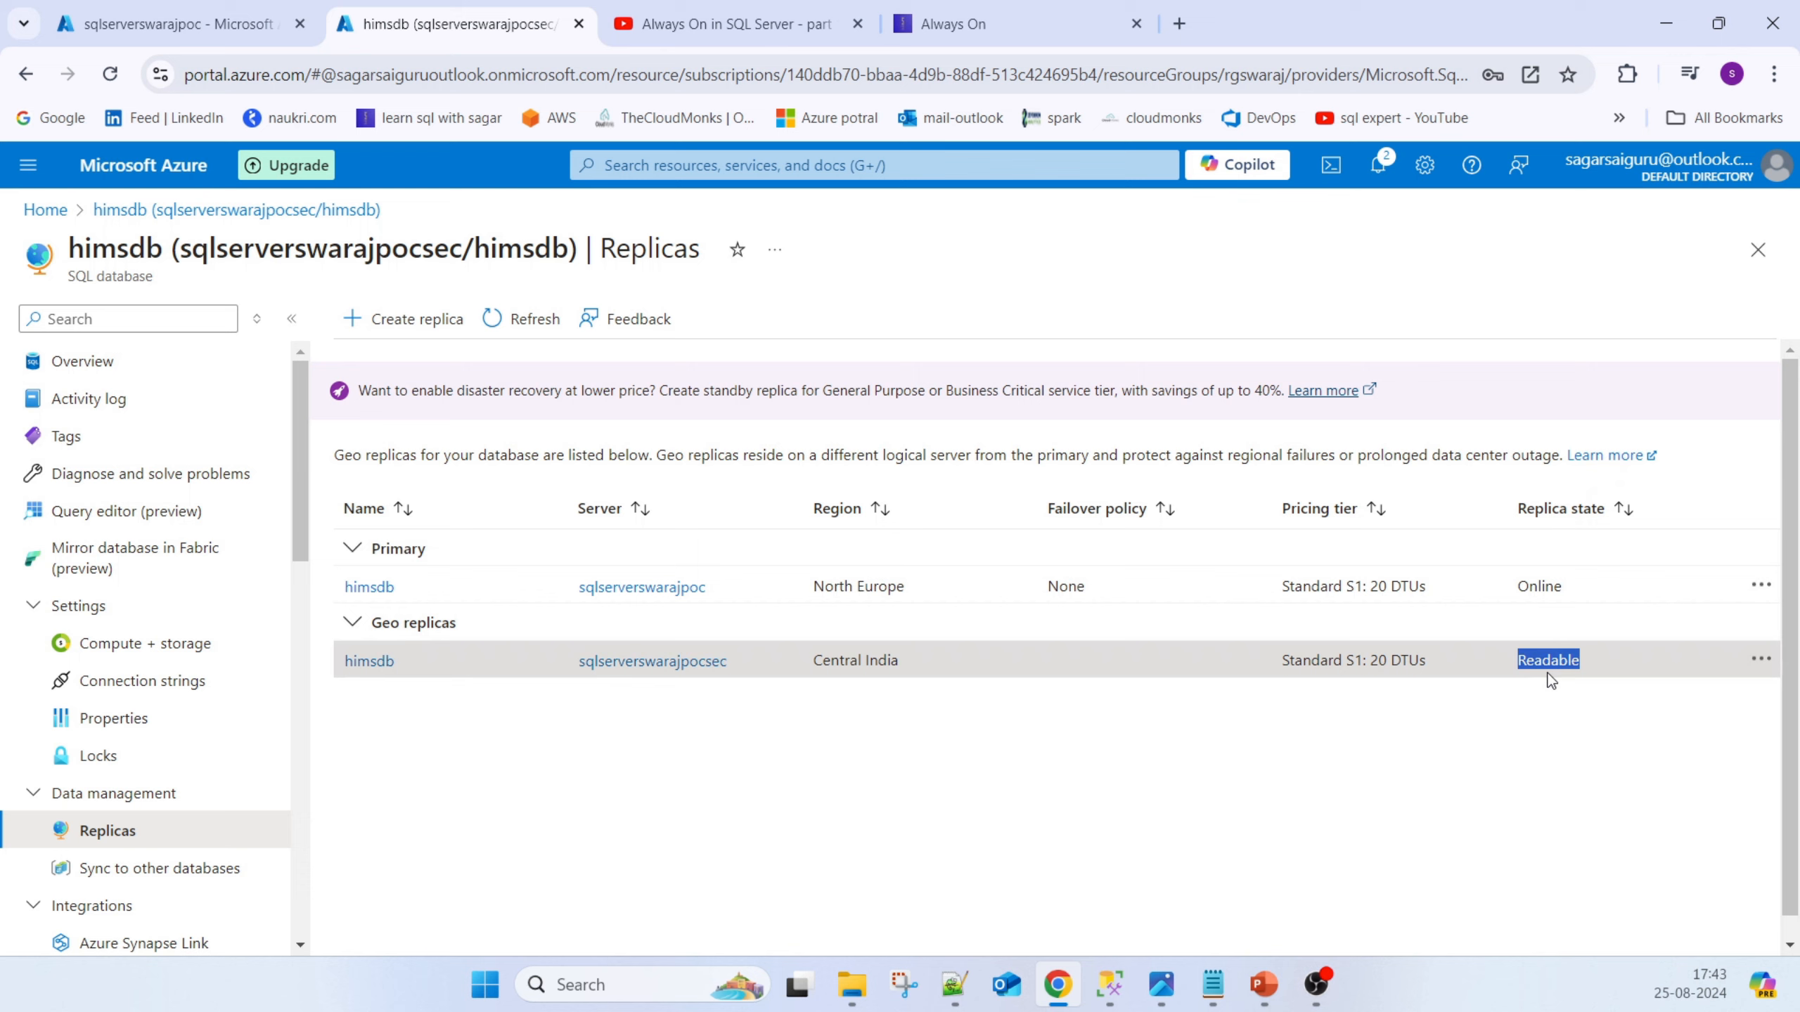
drag(1565, 587, 1526, 587)
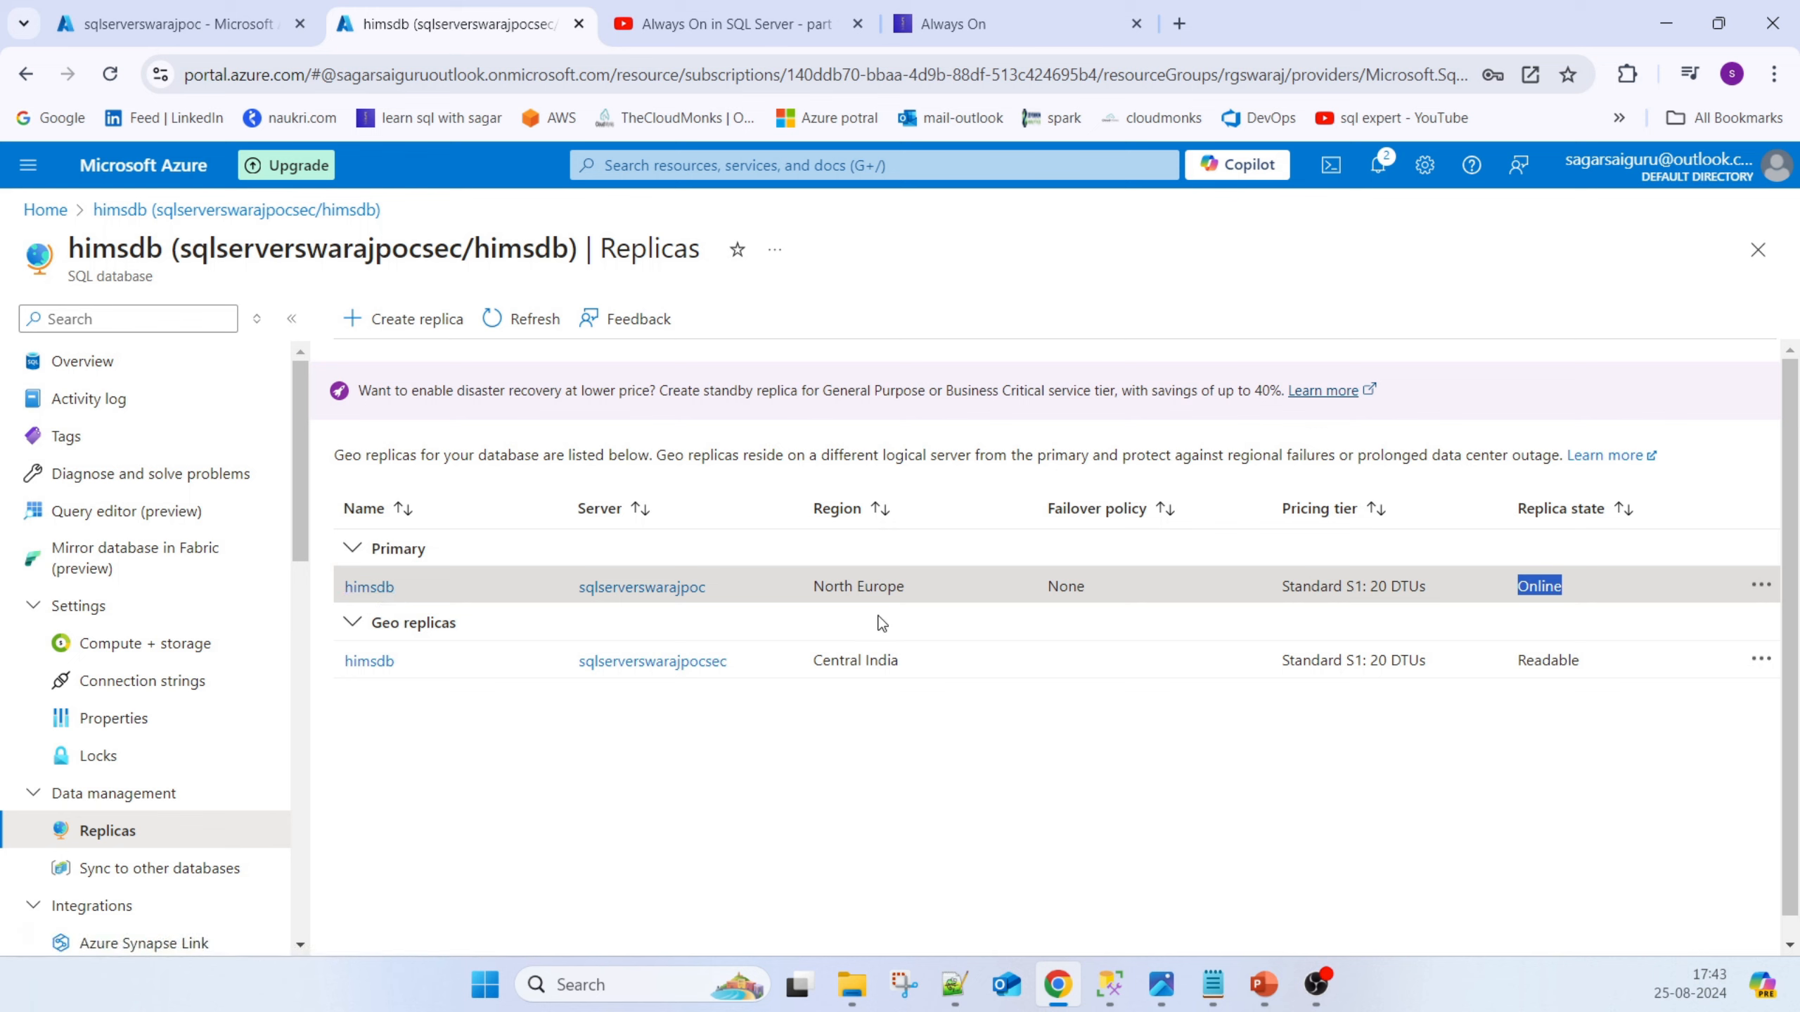
click(164, 19)
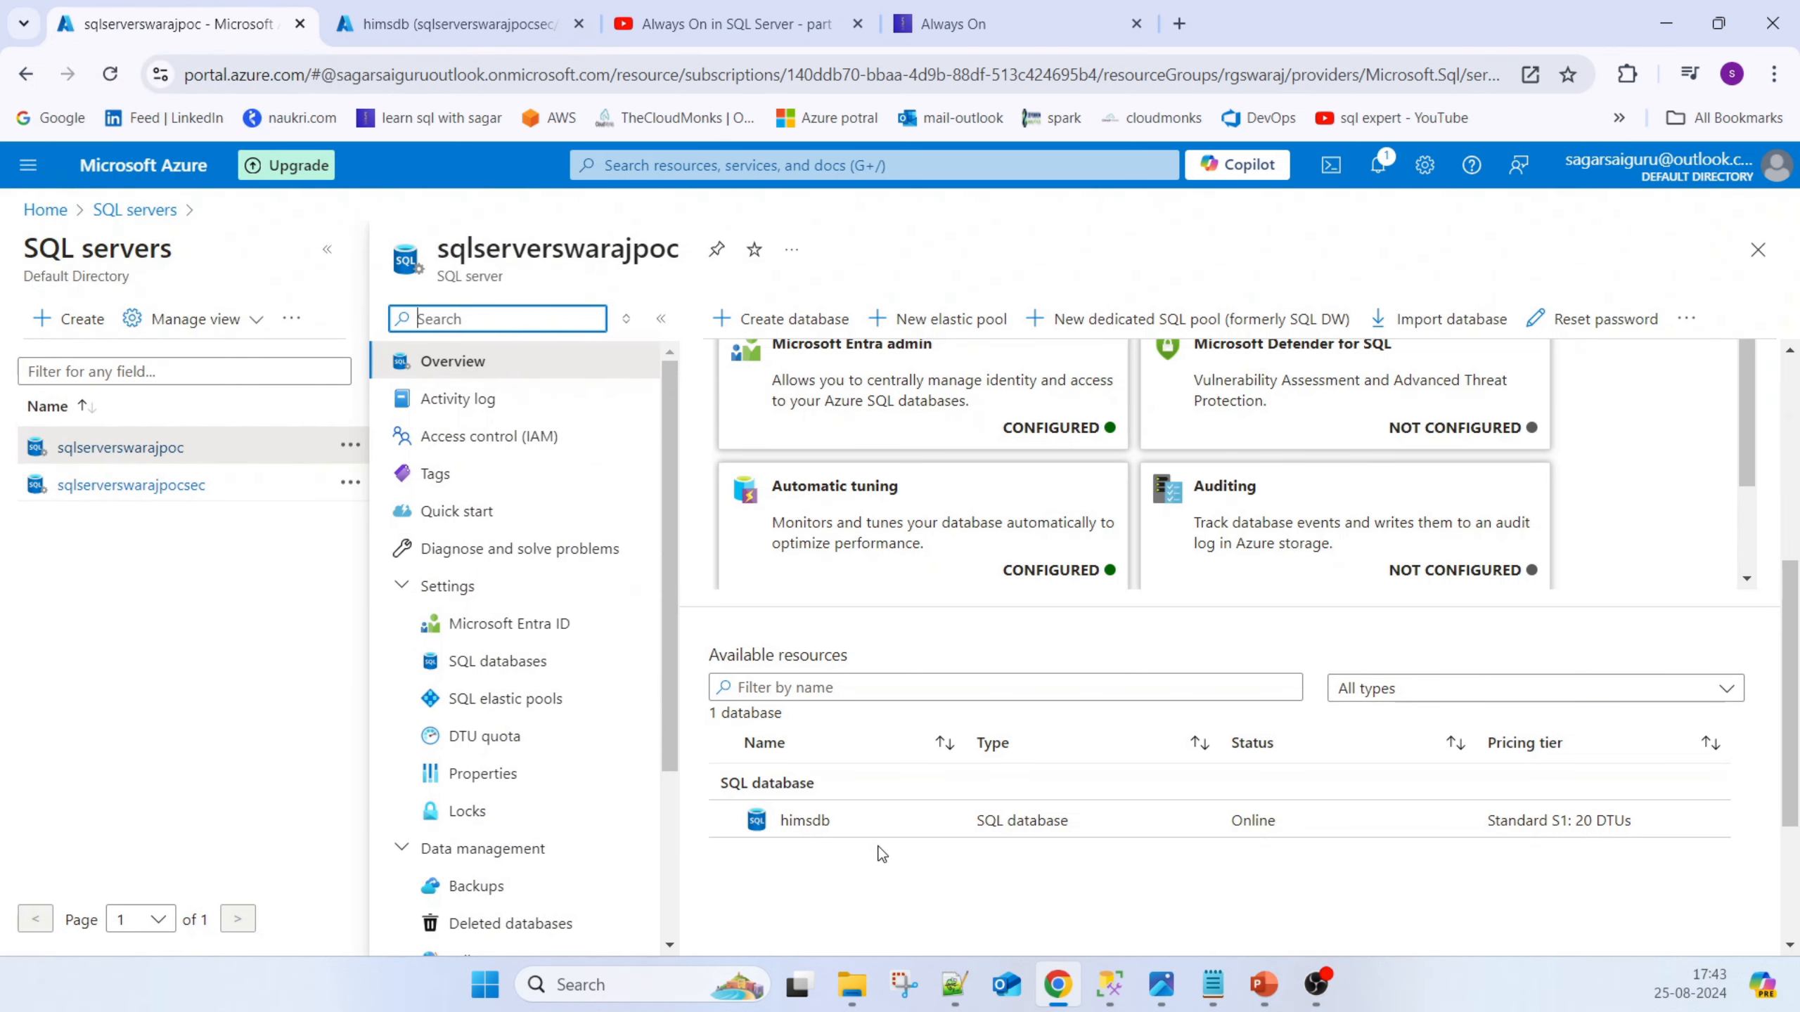
click(460, 24)
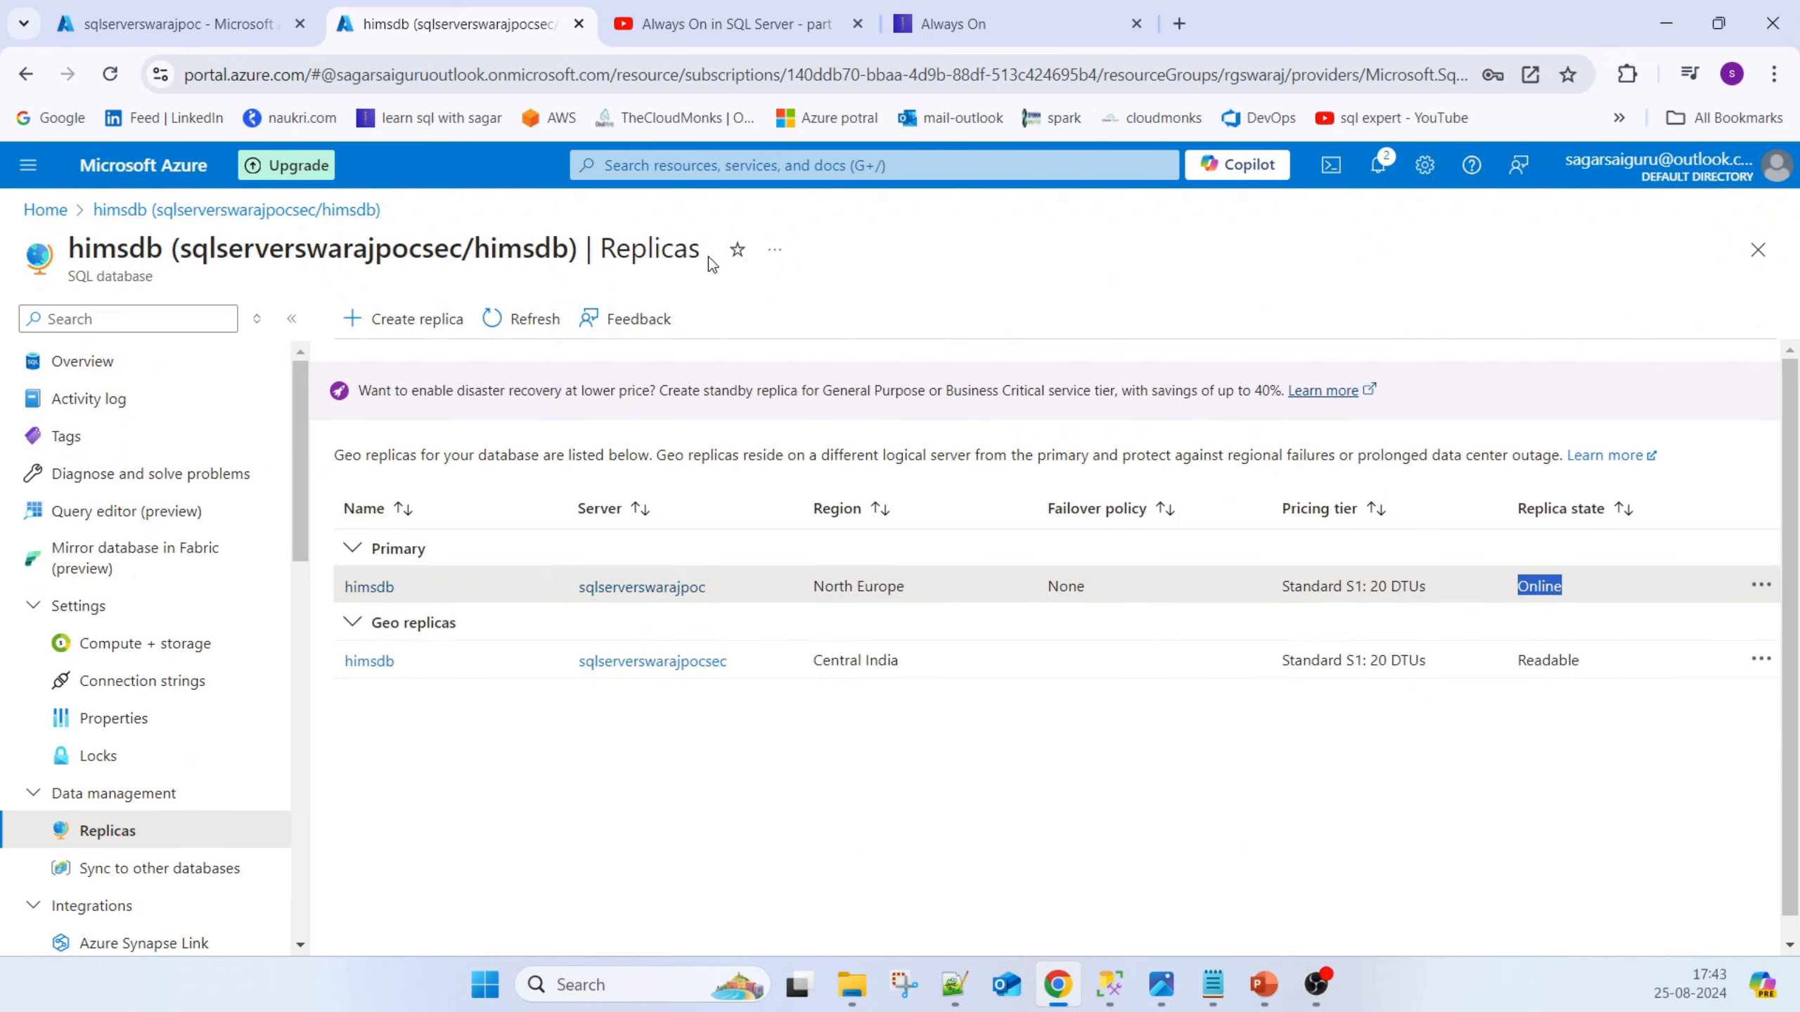
drag(701, 248, 67, 250)
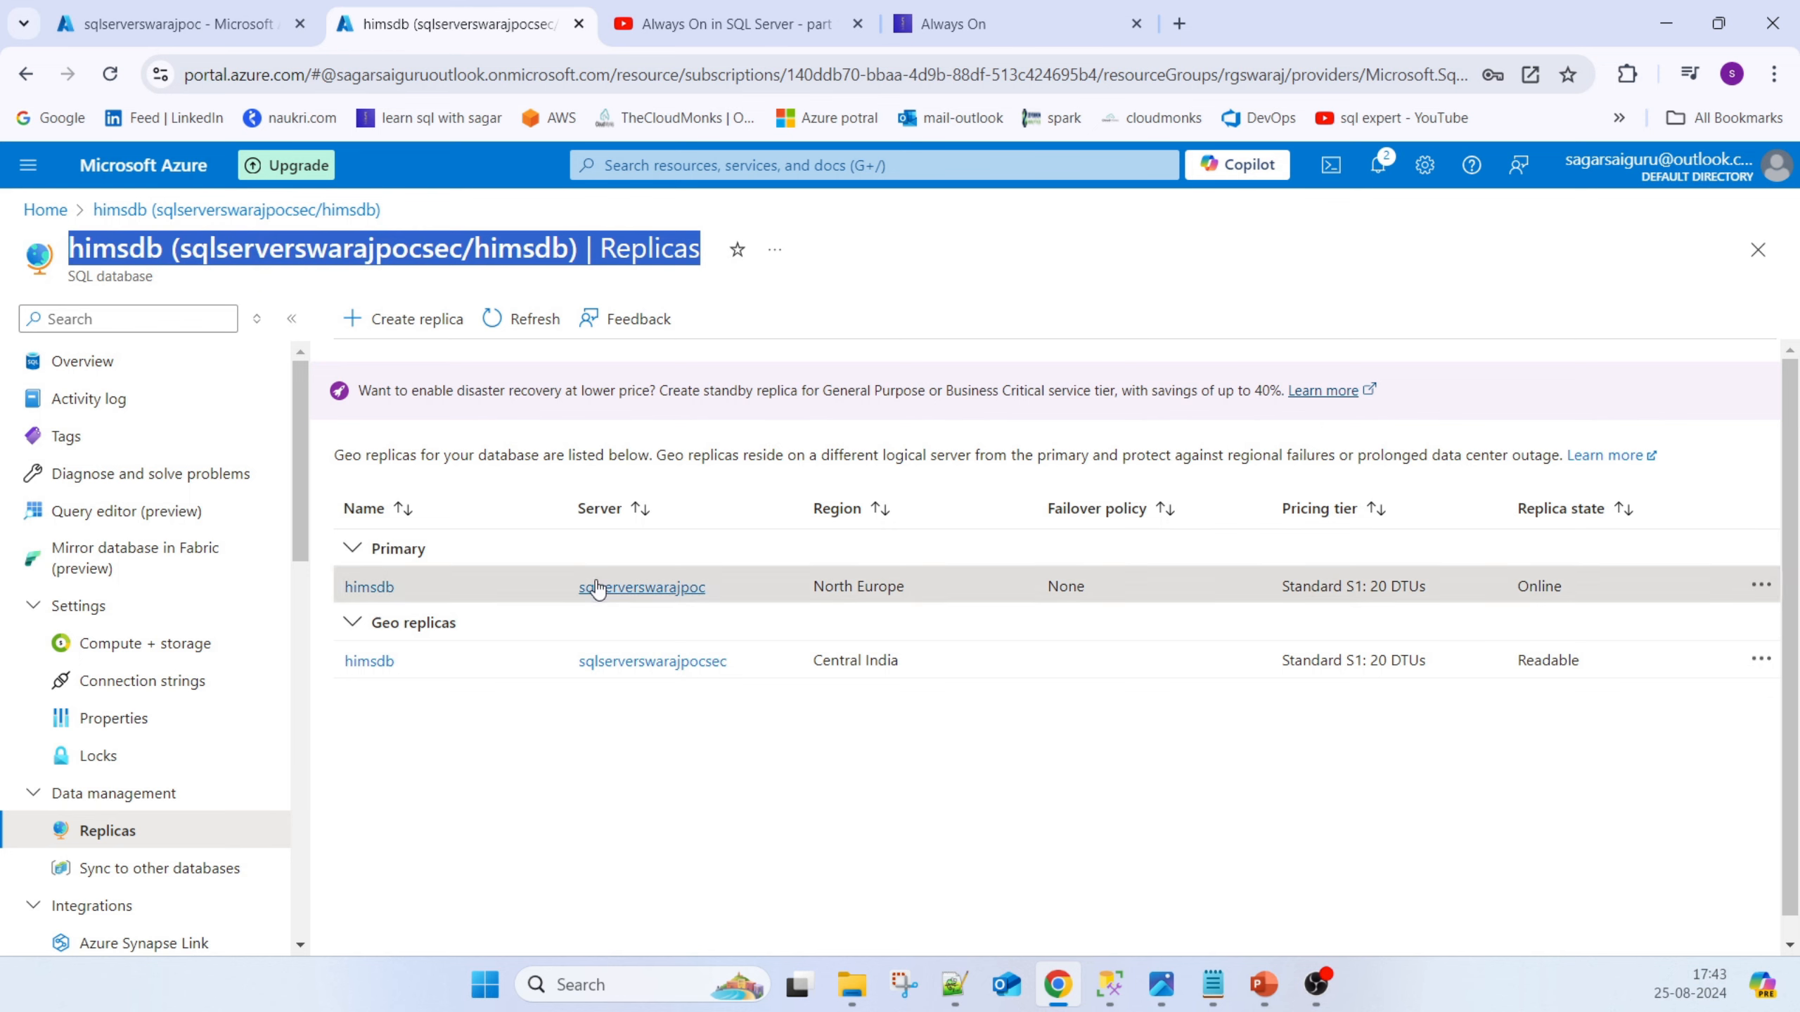
click(664, 710)
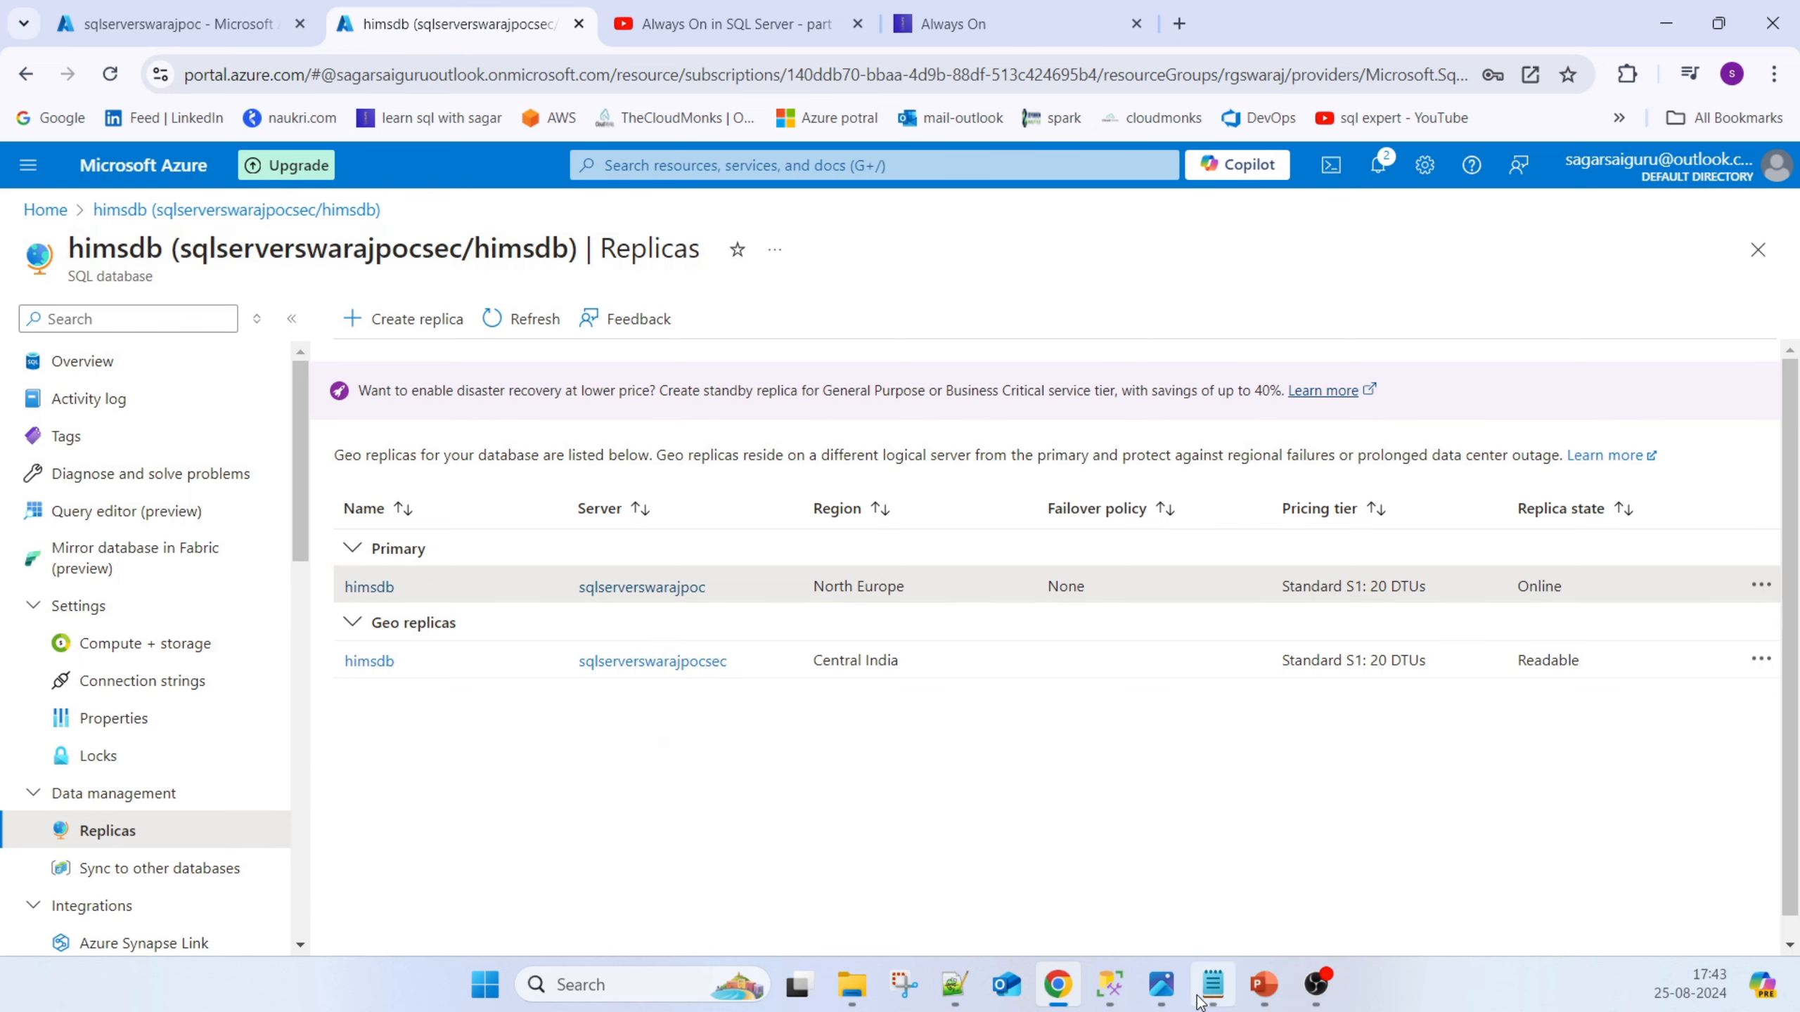
Connect to sqlserverswarajpocsec in Management Studio, signing in to Azure to add a firewall rule for the client IP address
click(1109, 985)
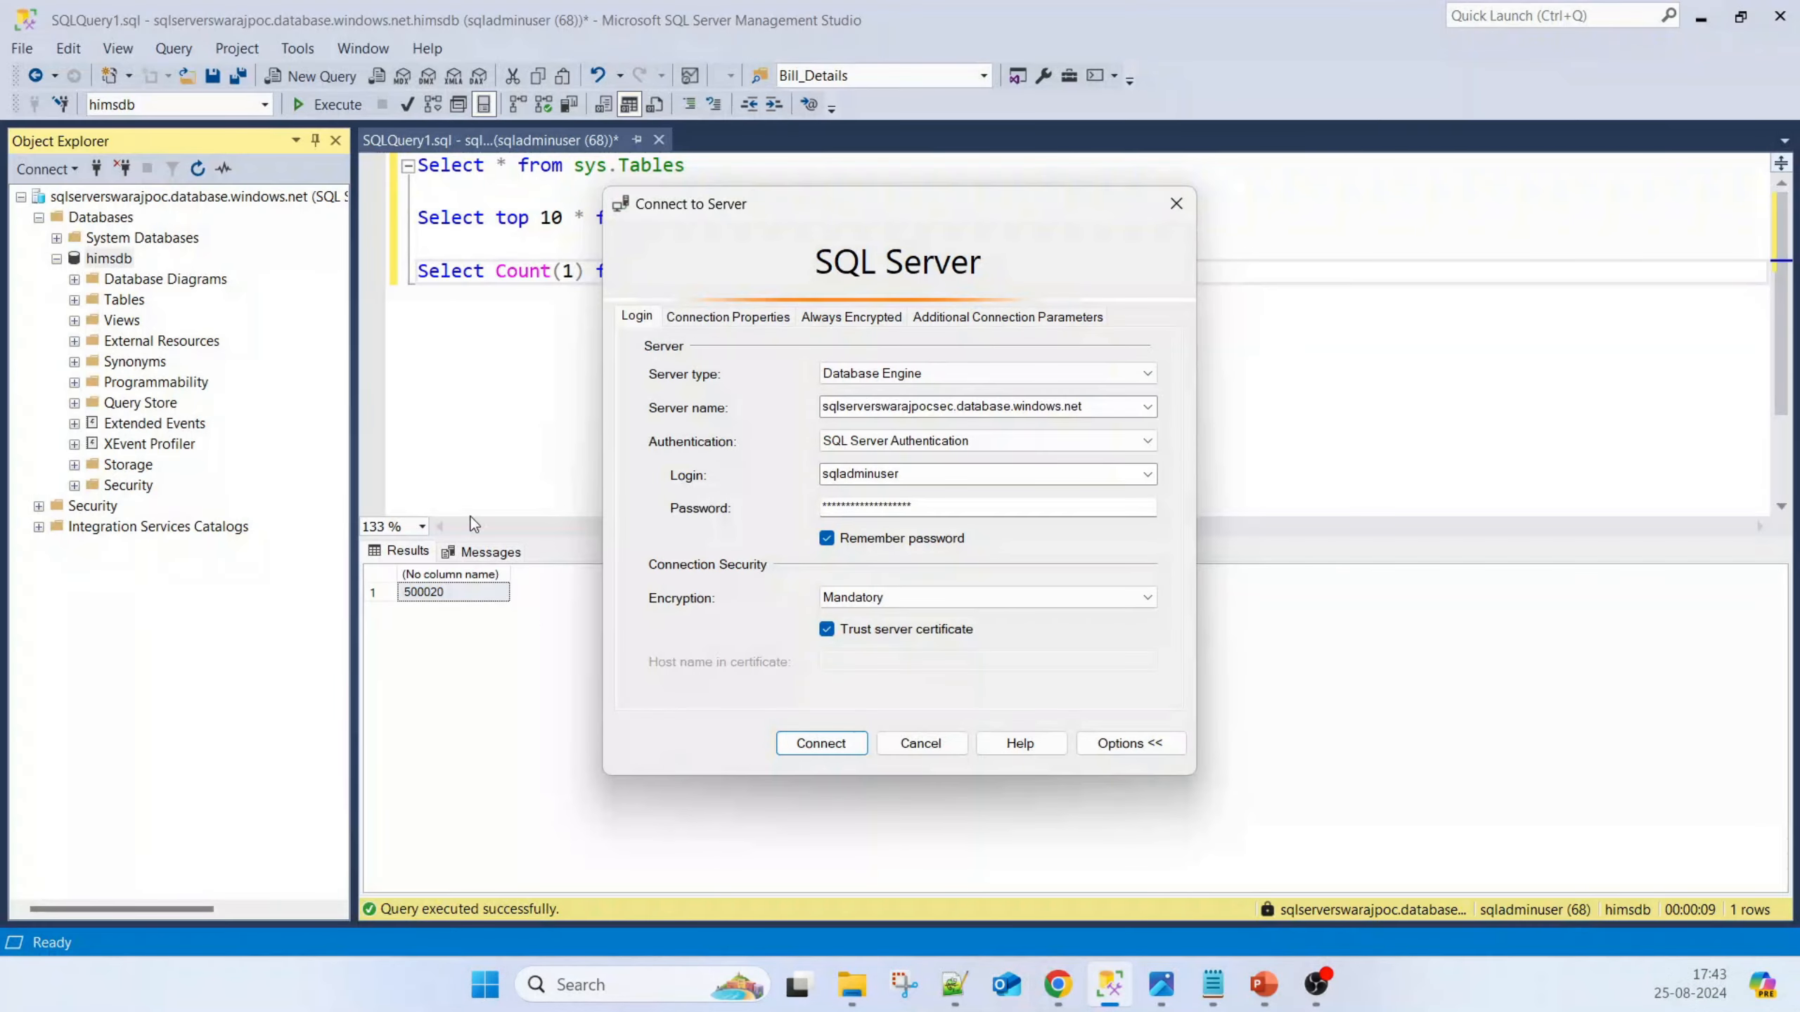
click(810, 745)
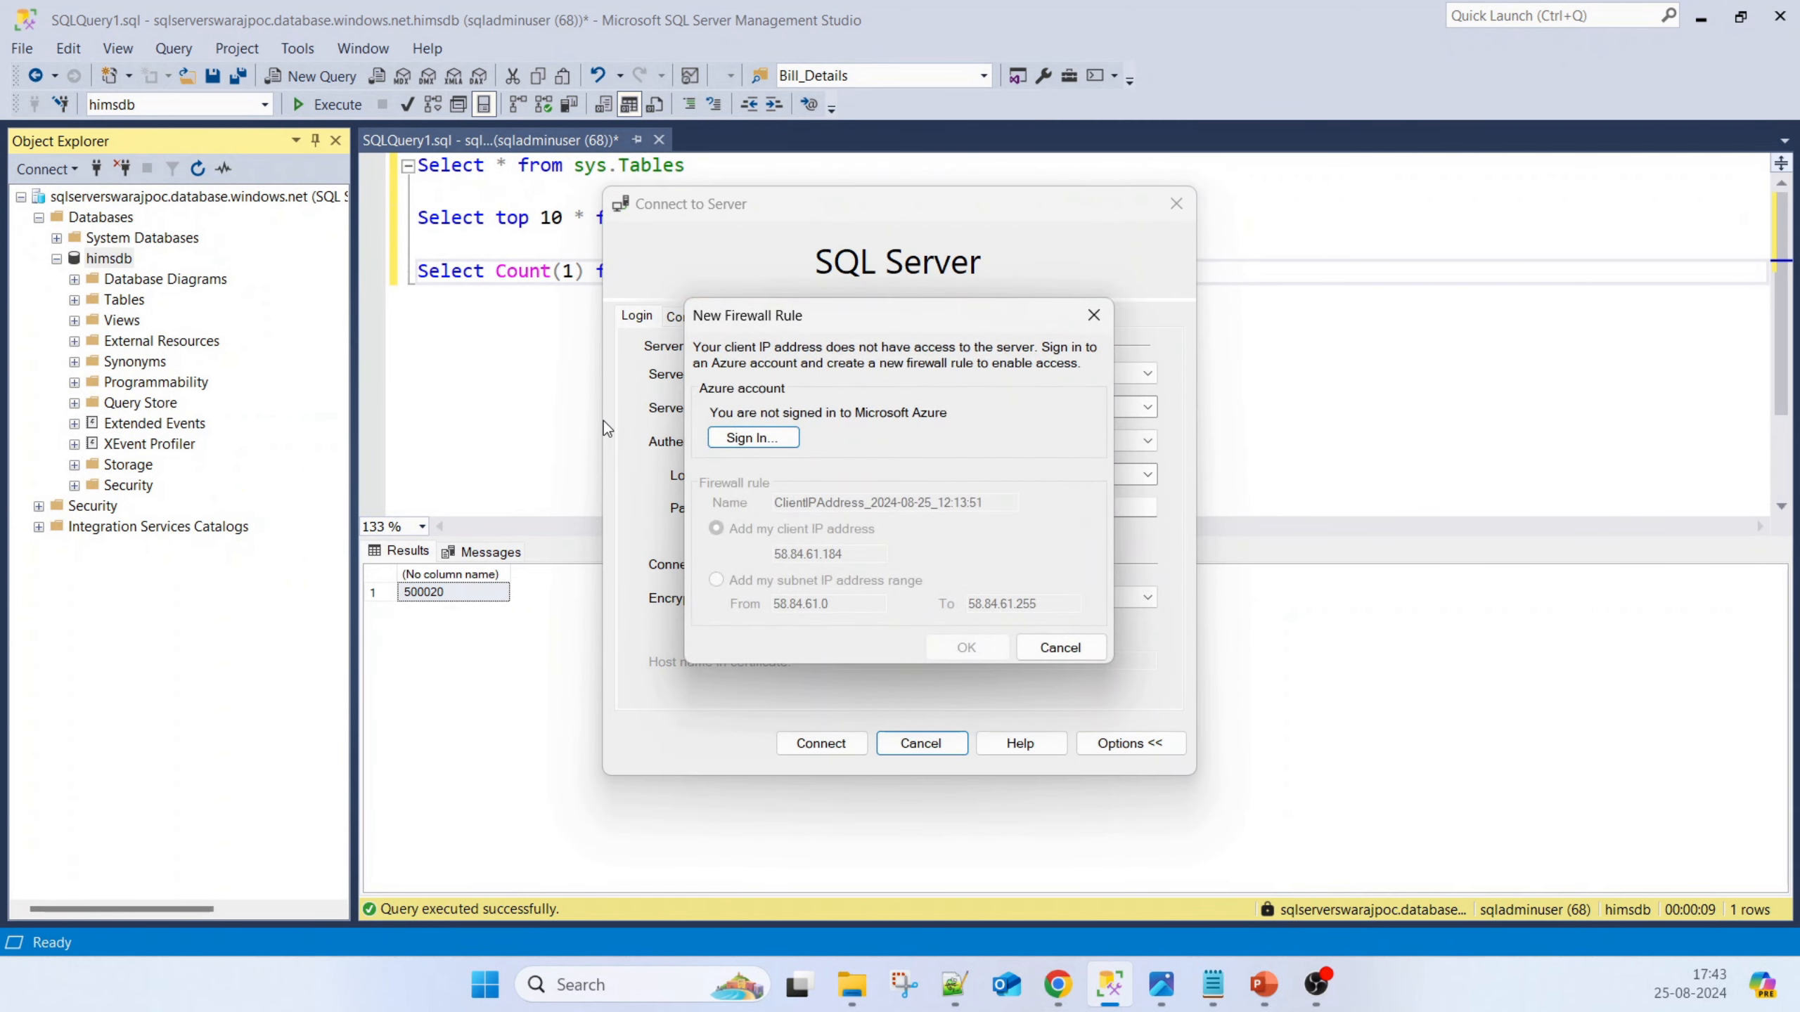
click(754, 438)
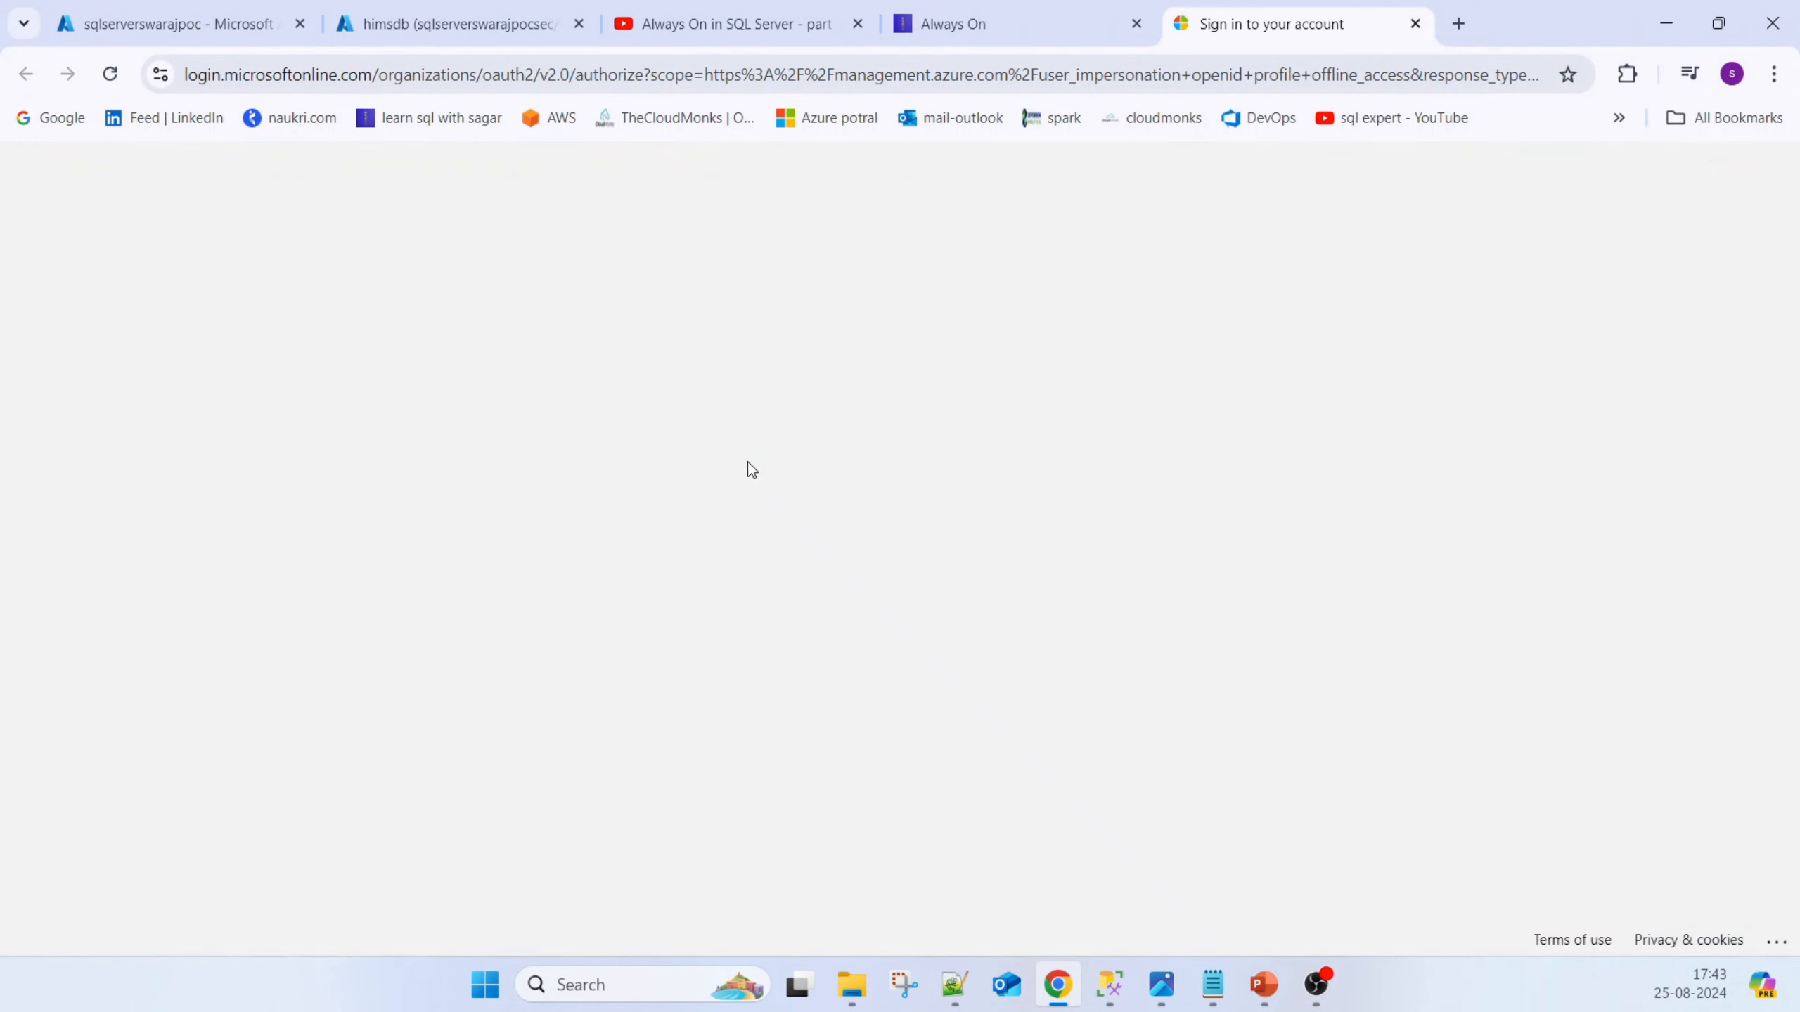
click(856, 513)
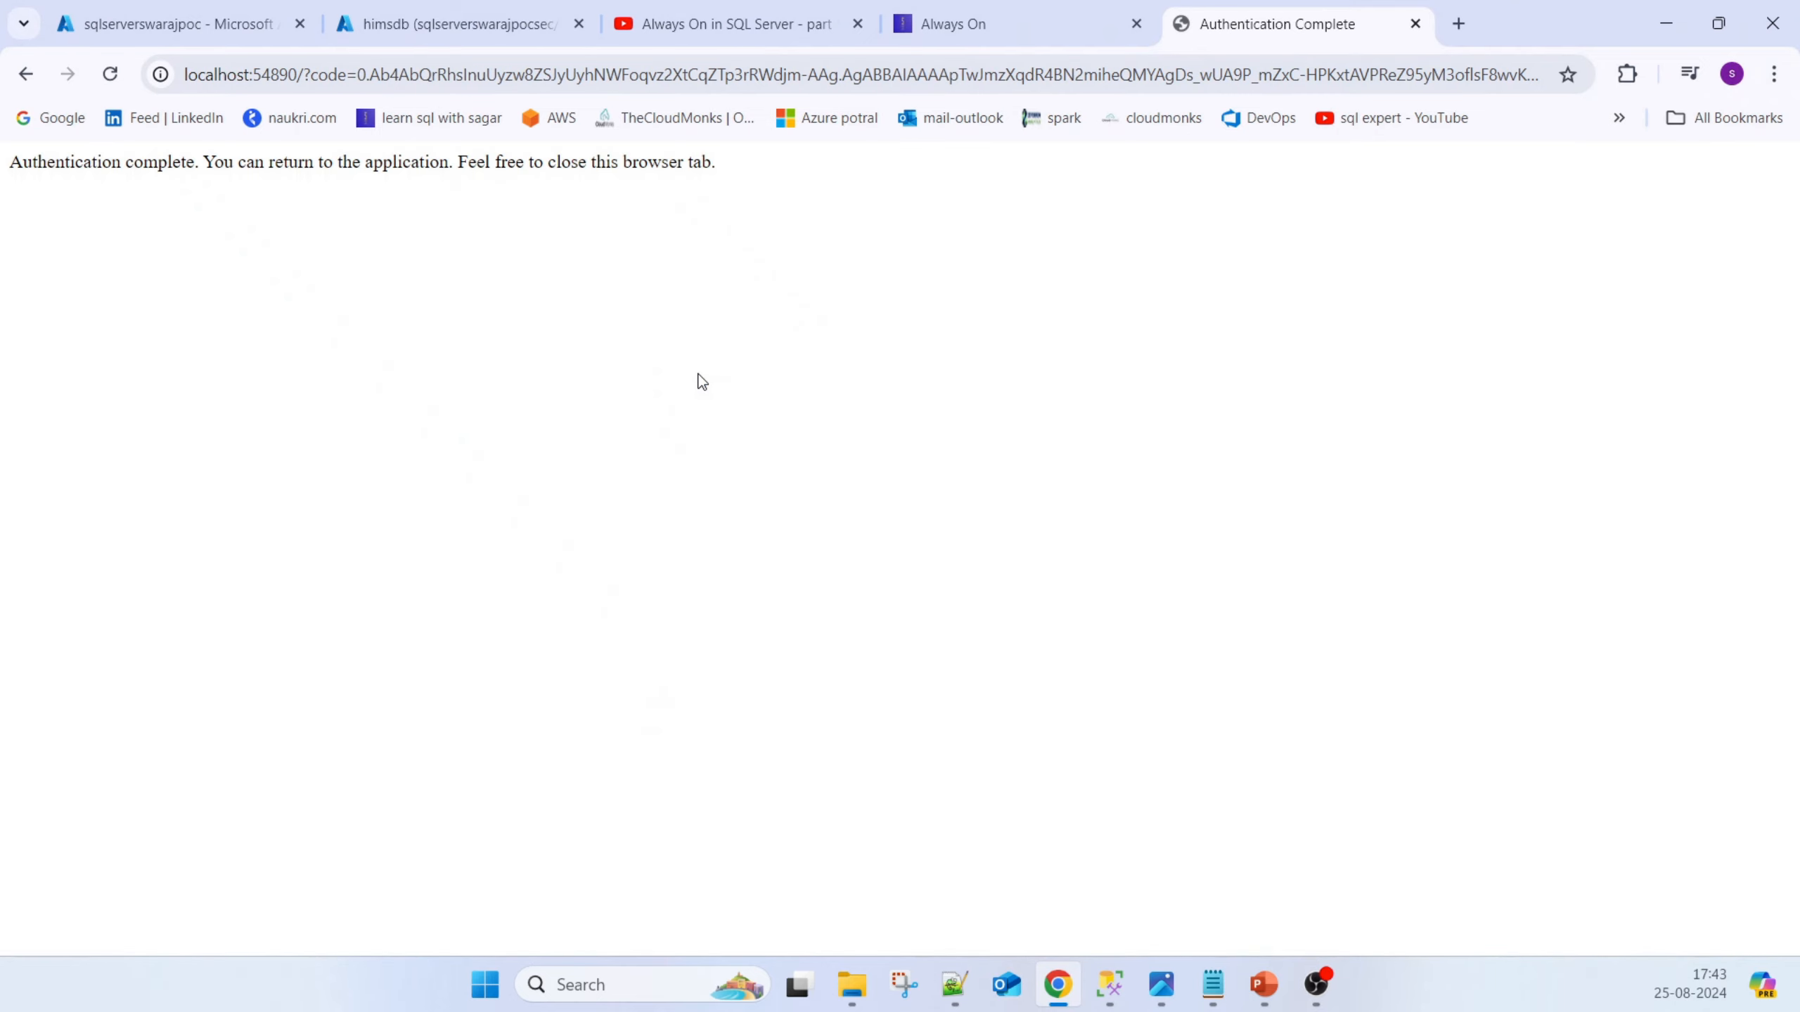
click(1110, 985)
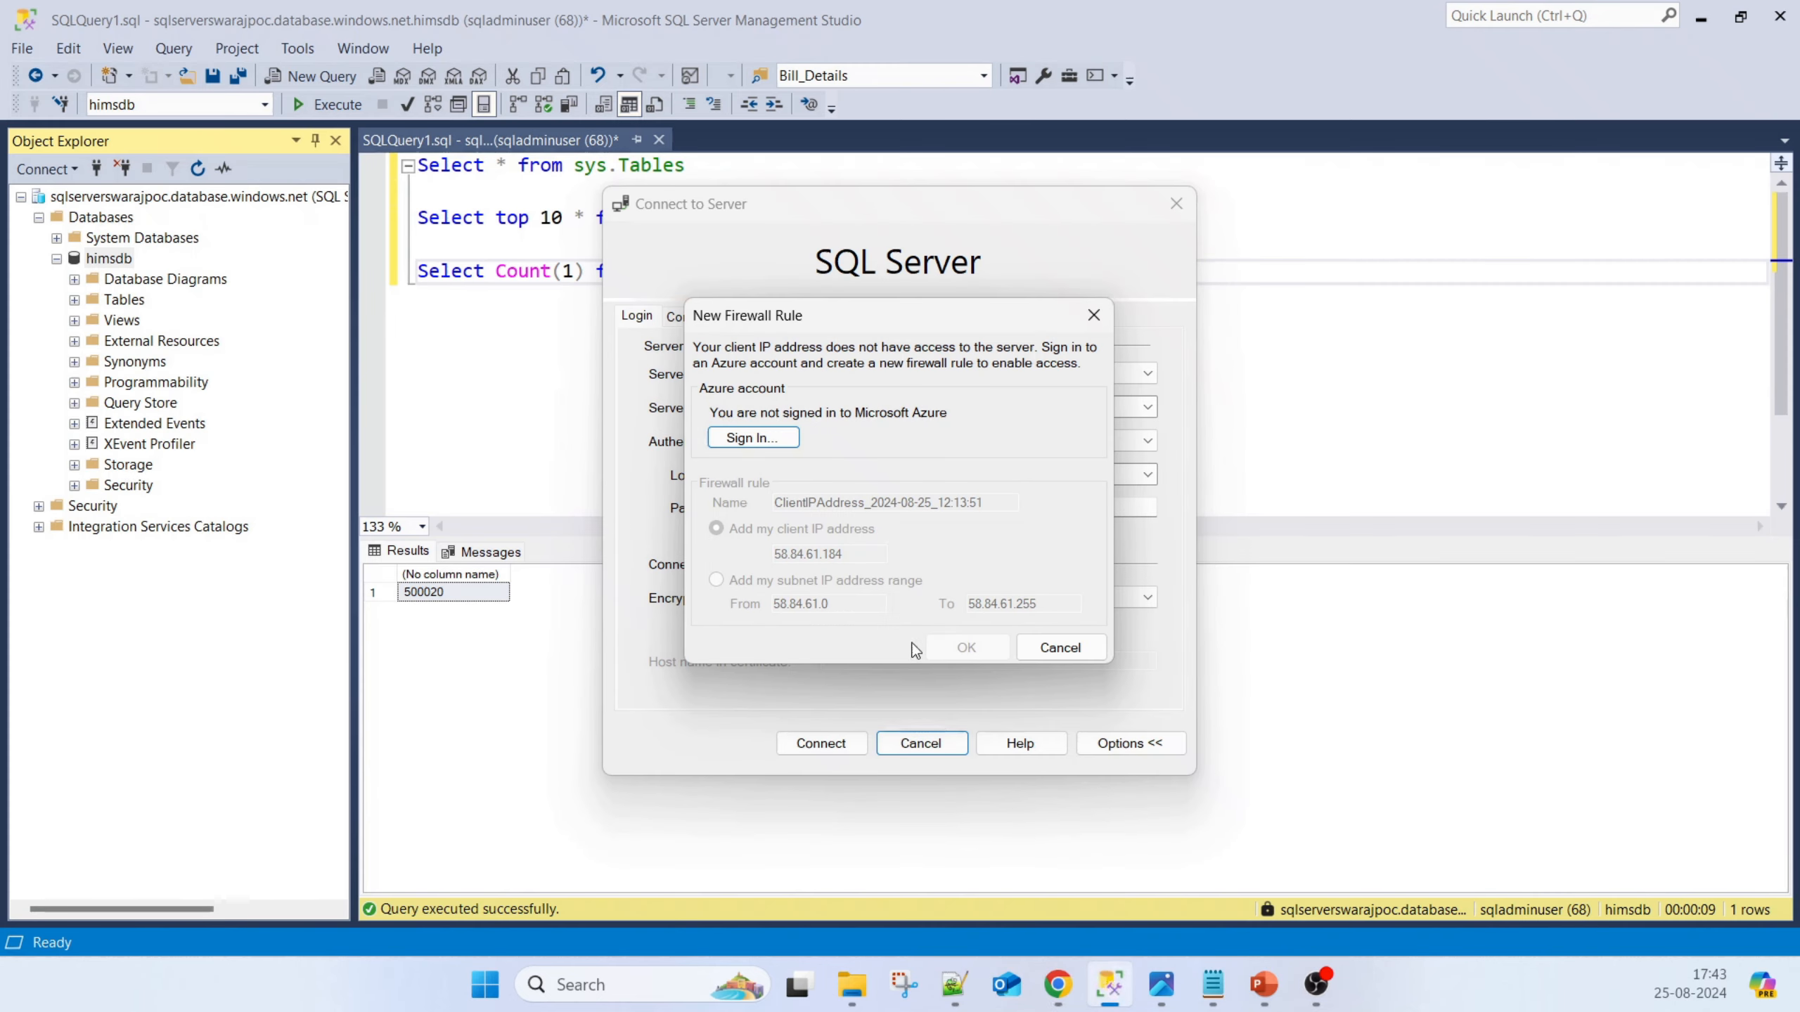
click(999, 654)
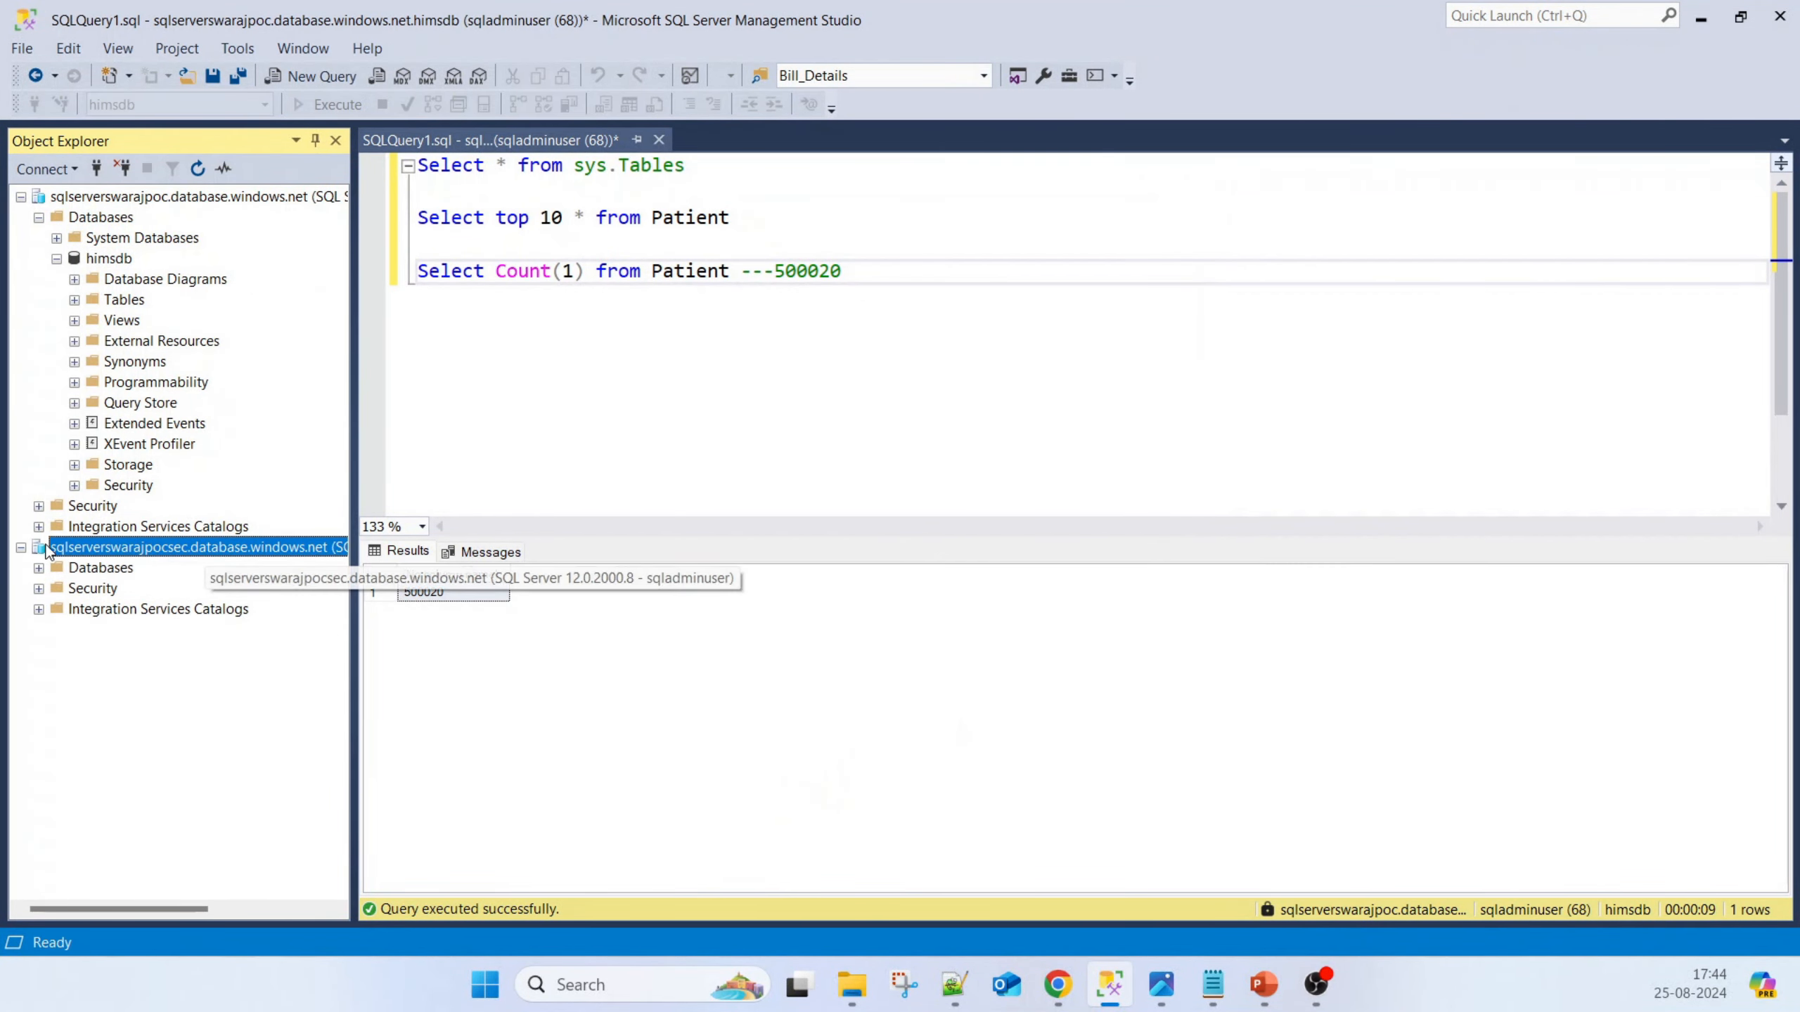
Copy the two Patient queries into a new query on the secondary server's himsdb and run Select Count(1) from Patient
click(39, 569)
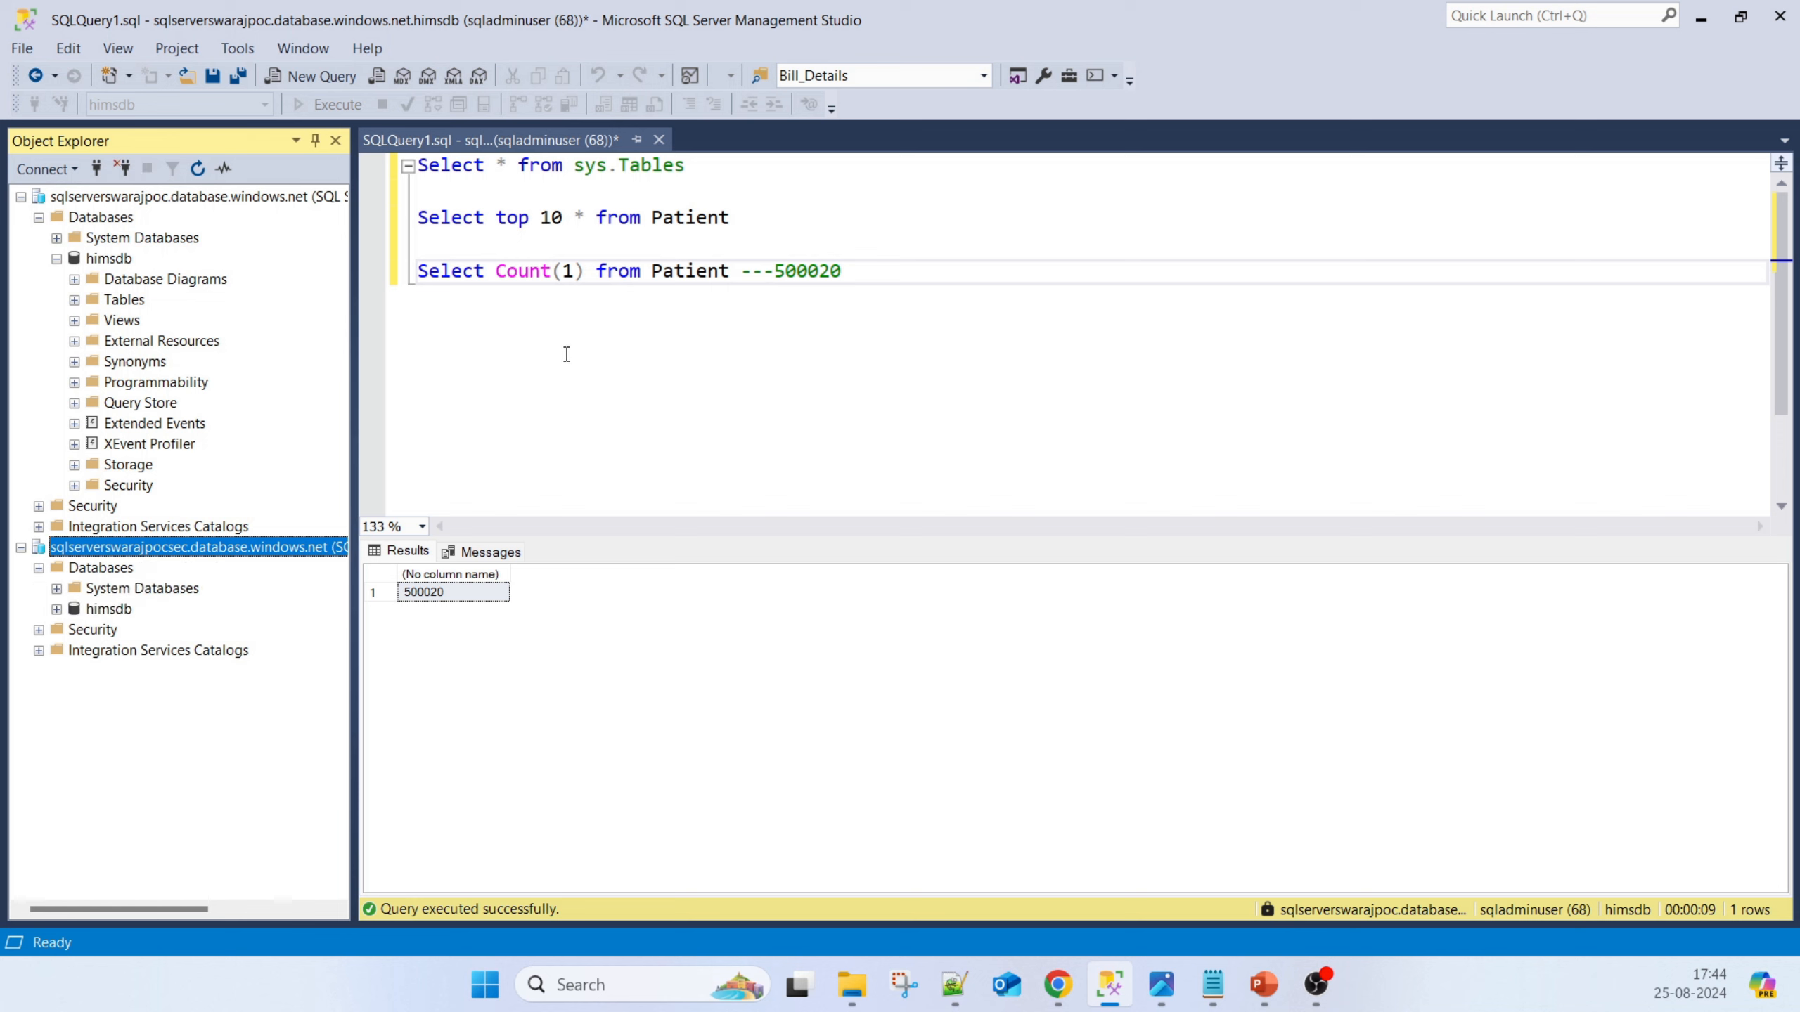
drag(840, 270, 380, 220)
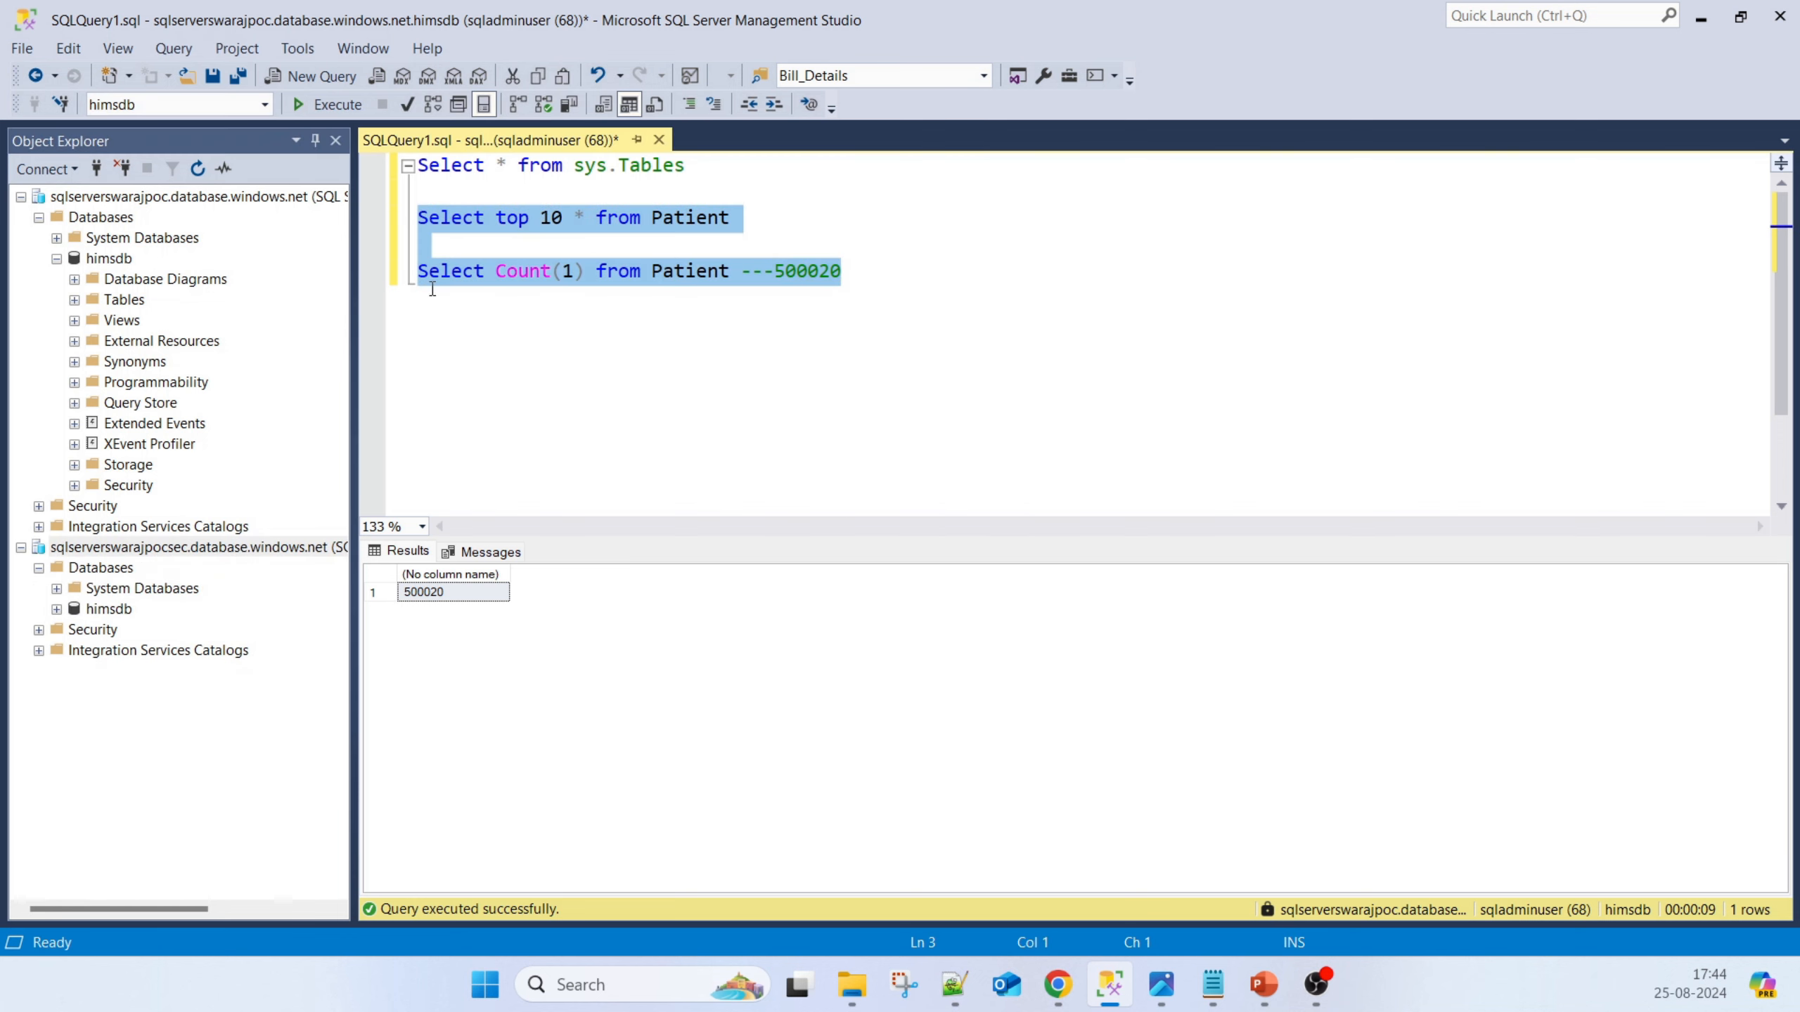
double_click(125, 610)
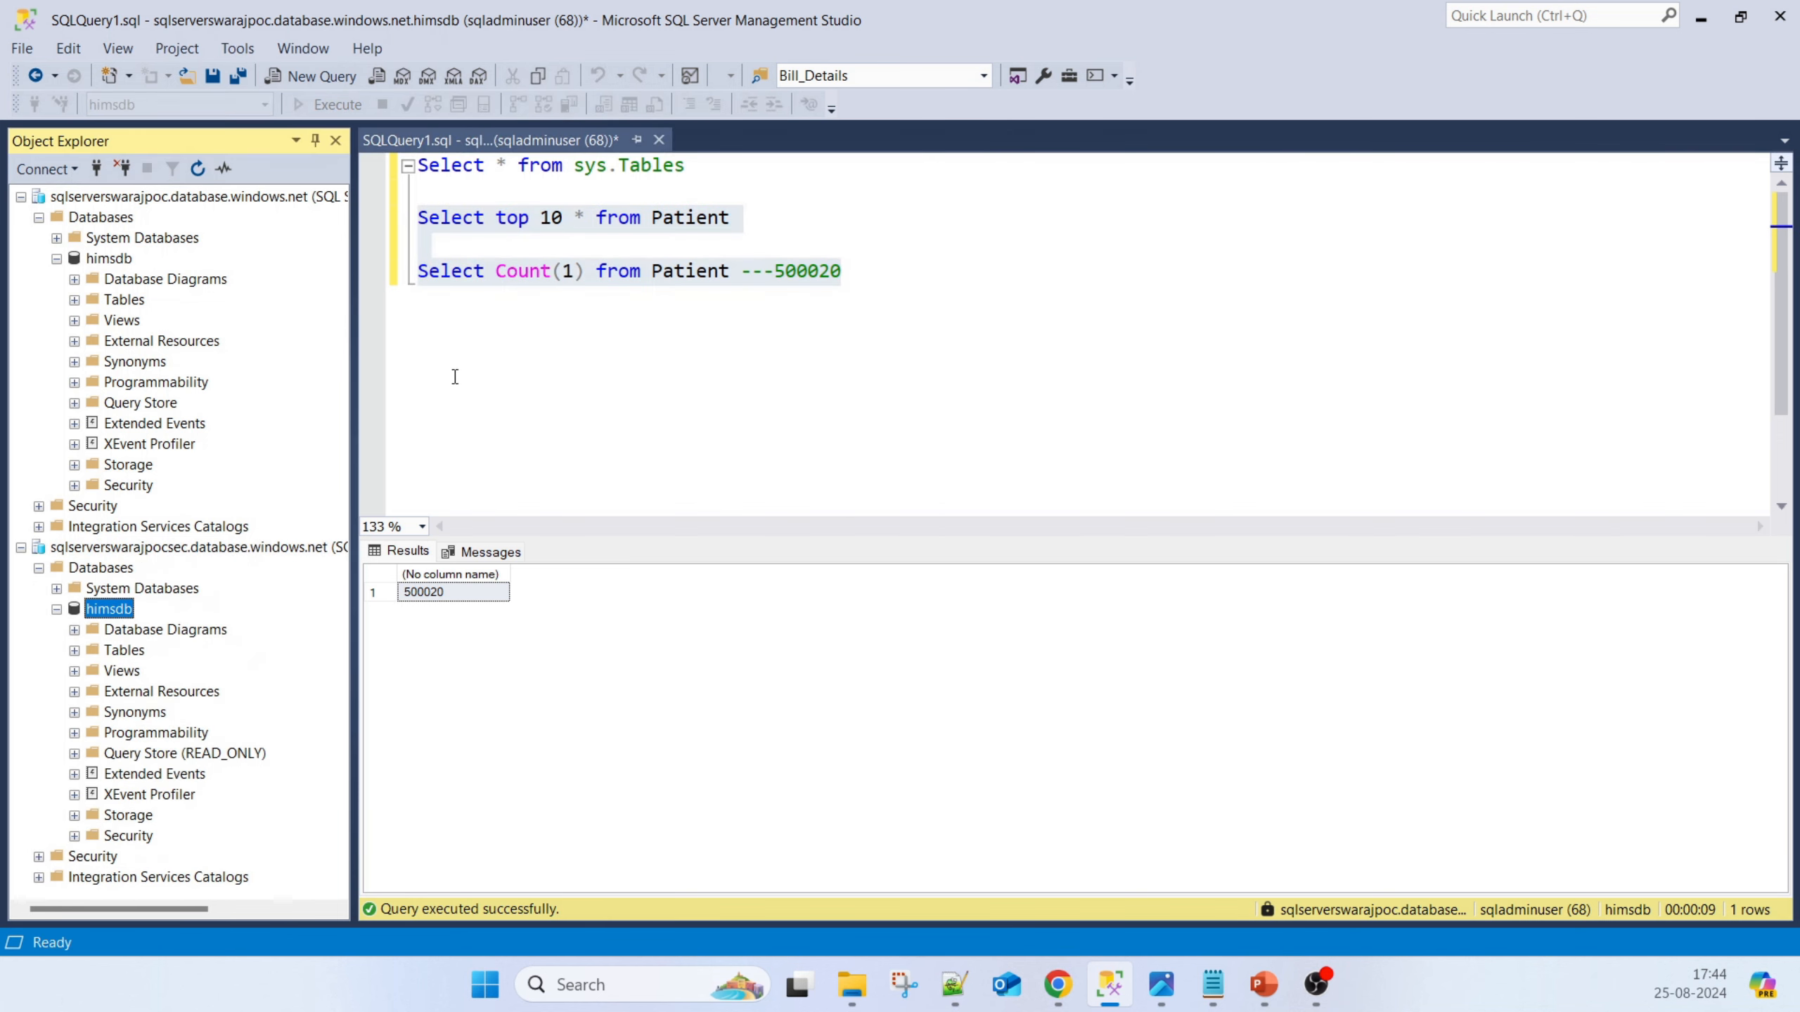
click(141, 650)
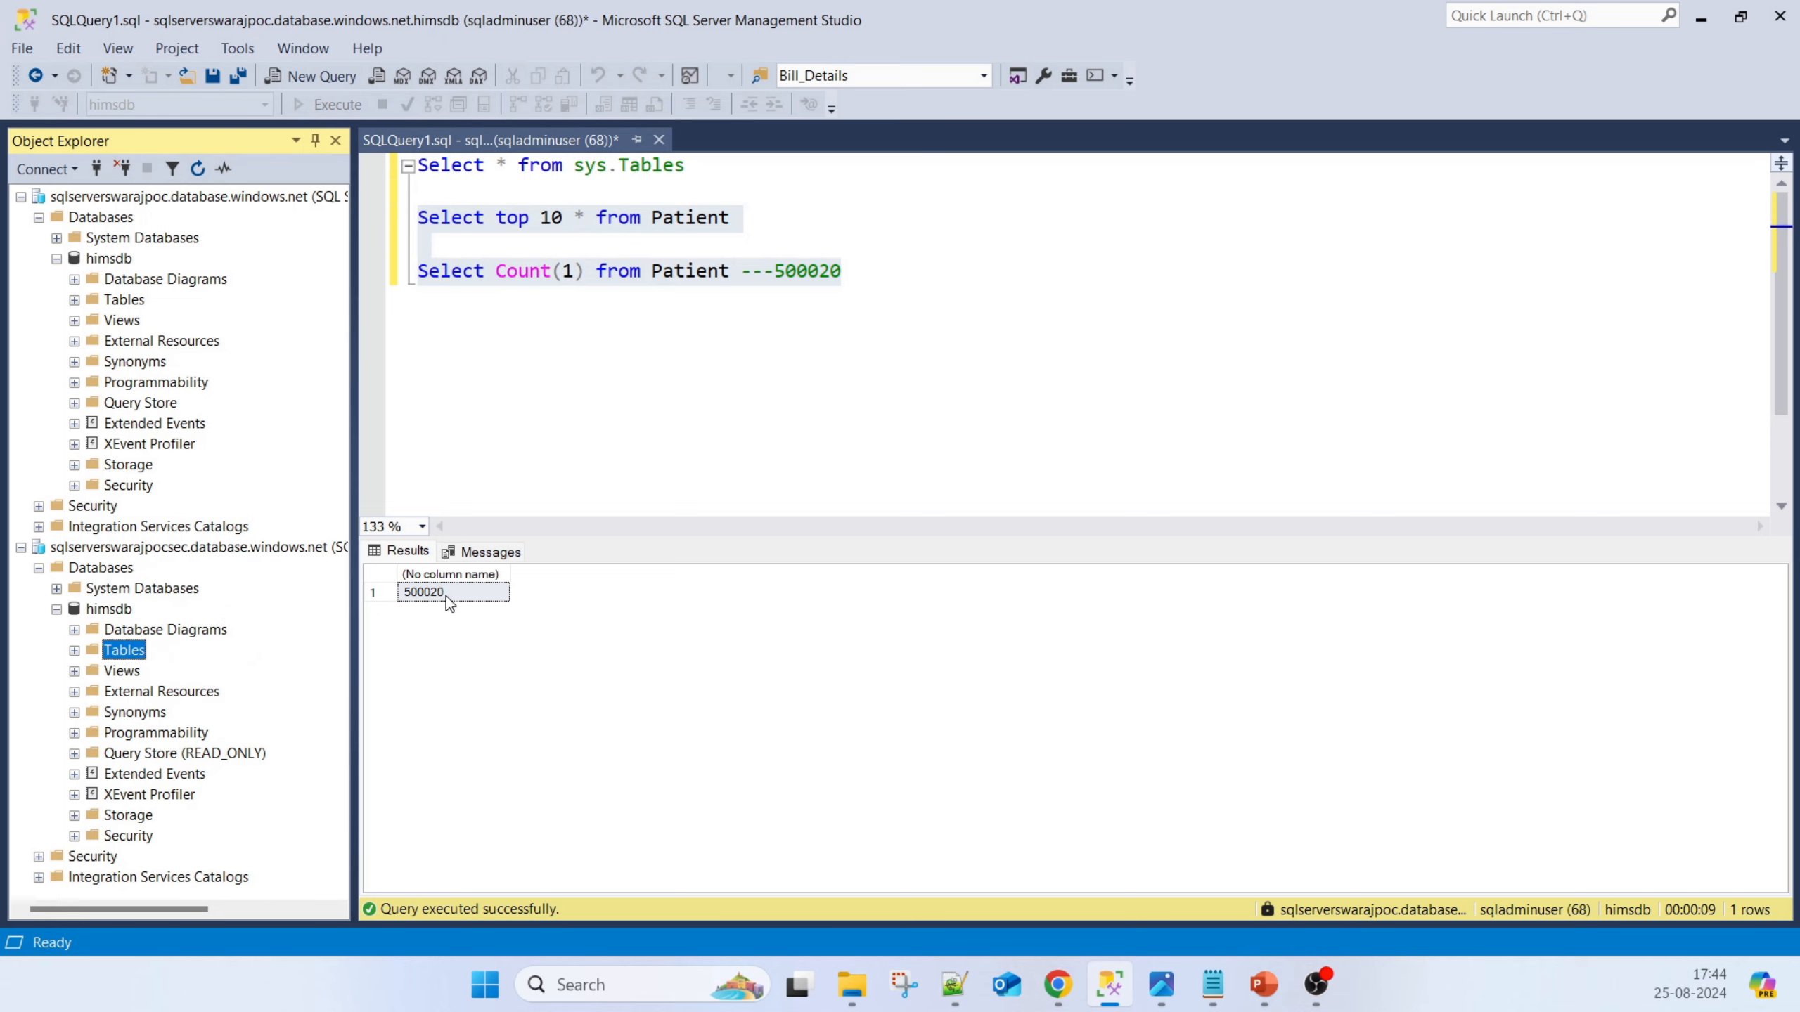
click(312, 75)
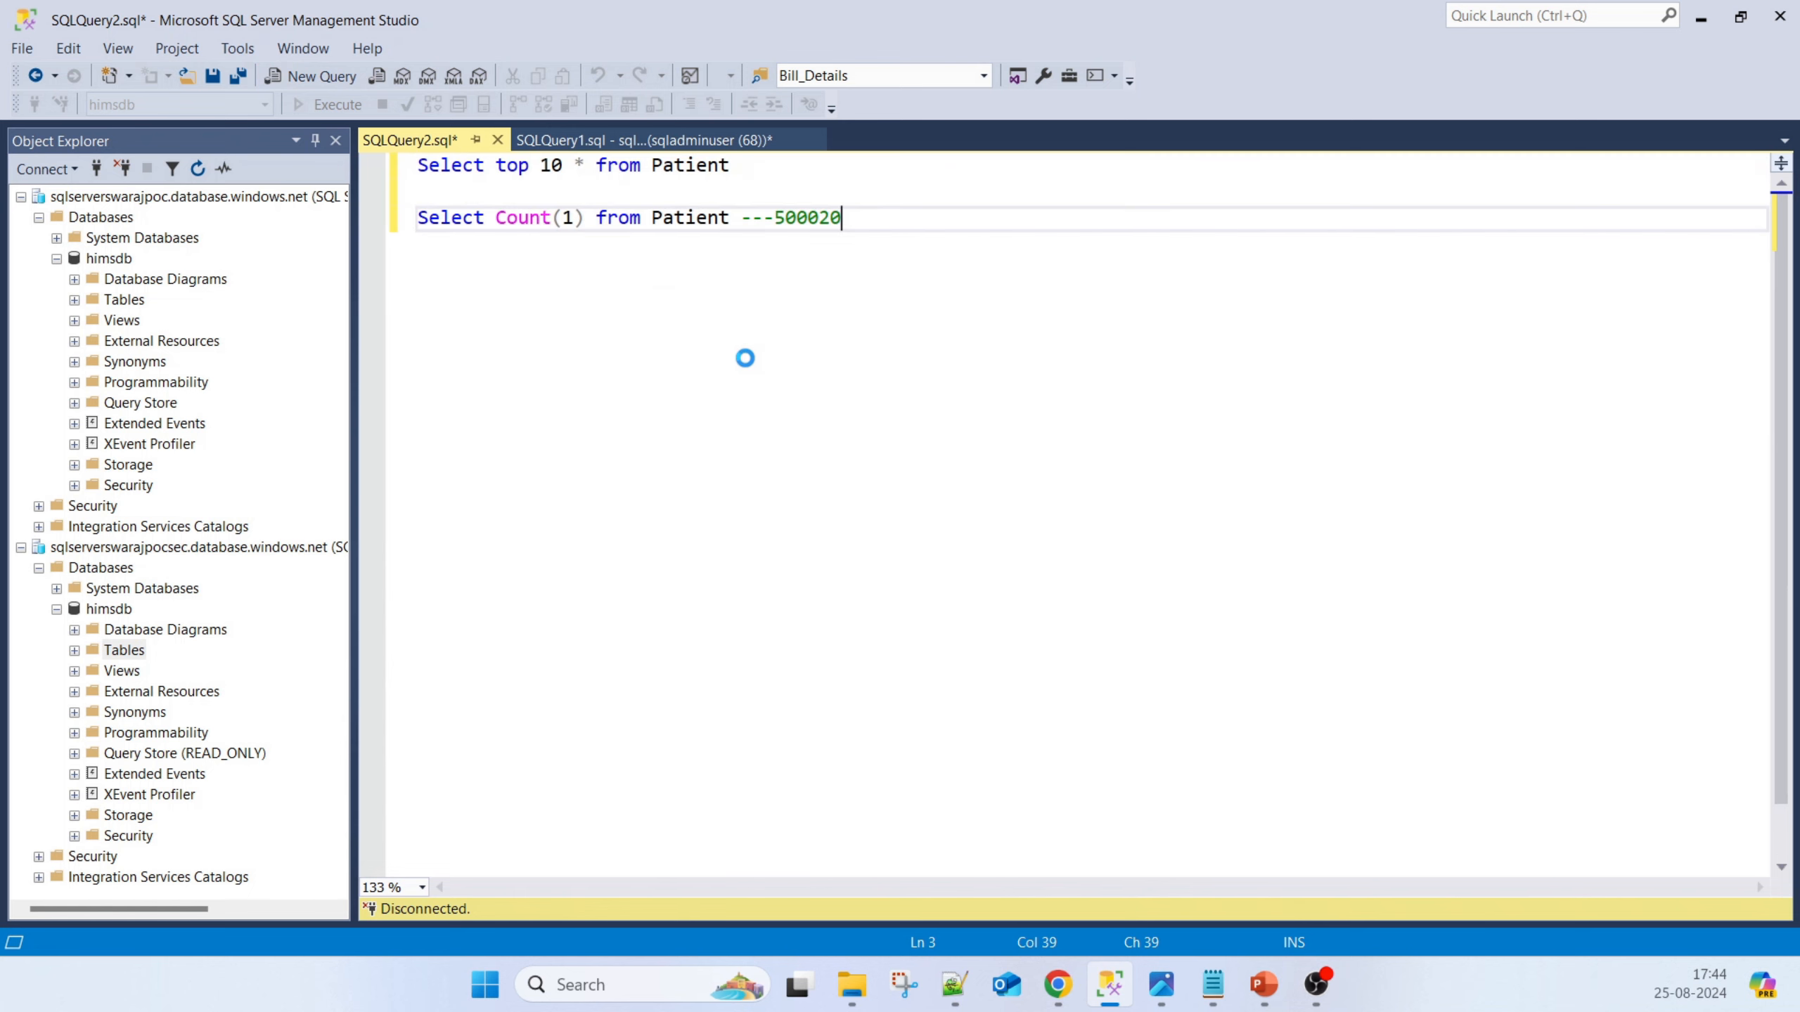
drag(850, 220, 419, 220)
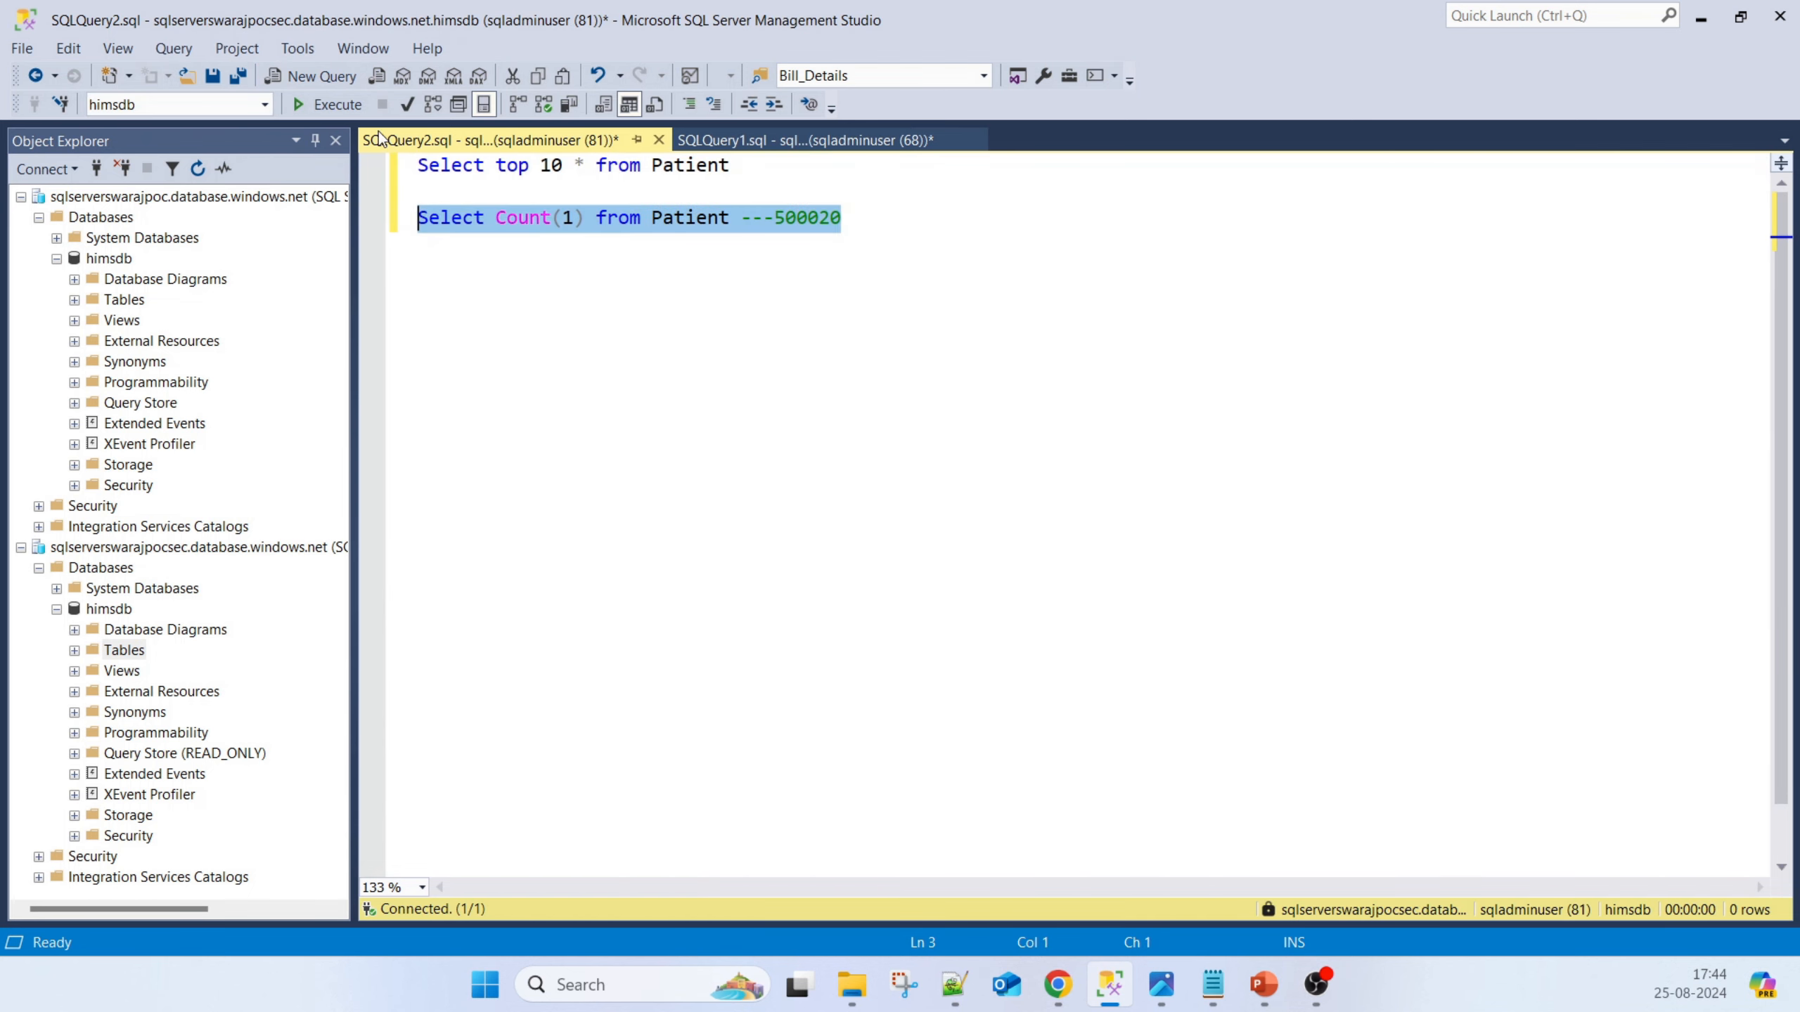
click(364, 110)
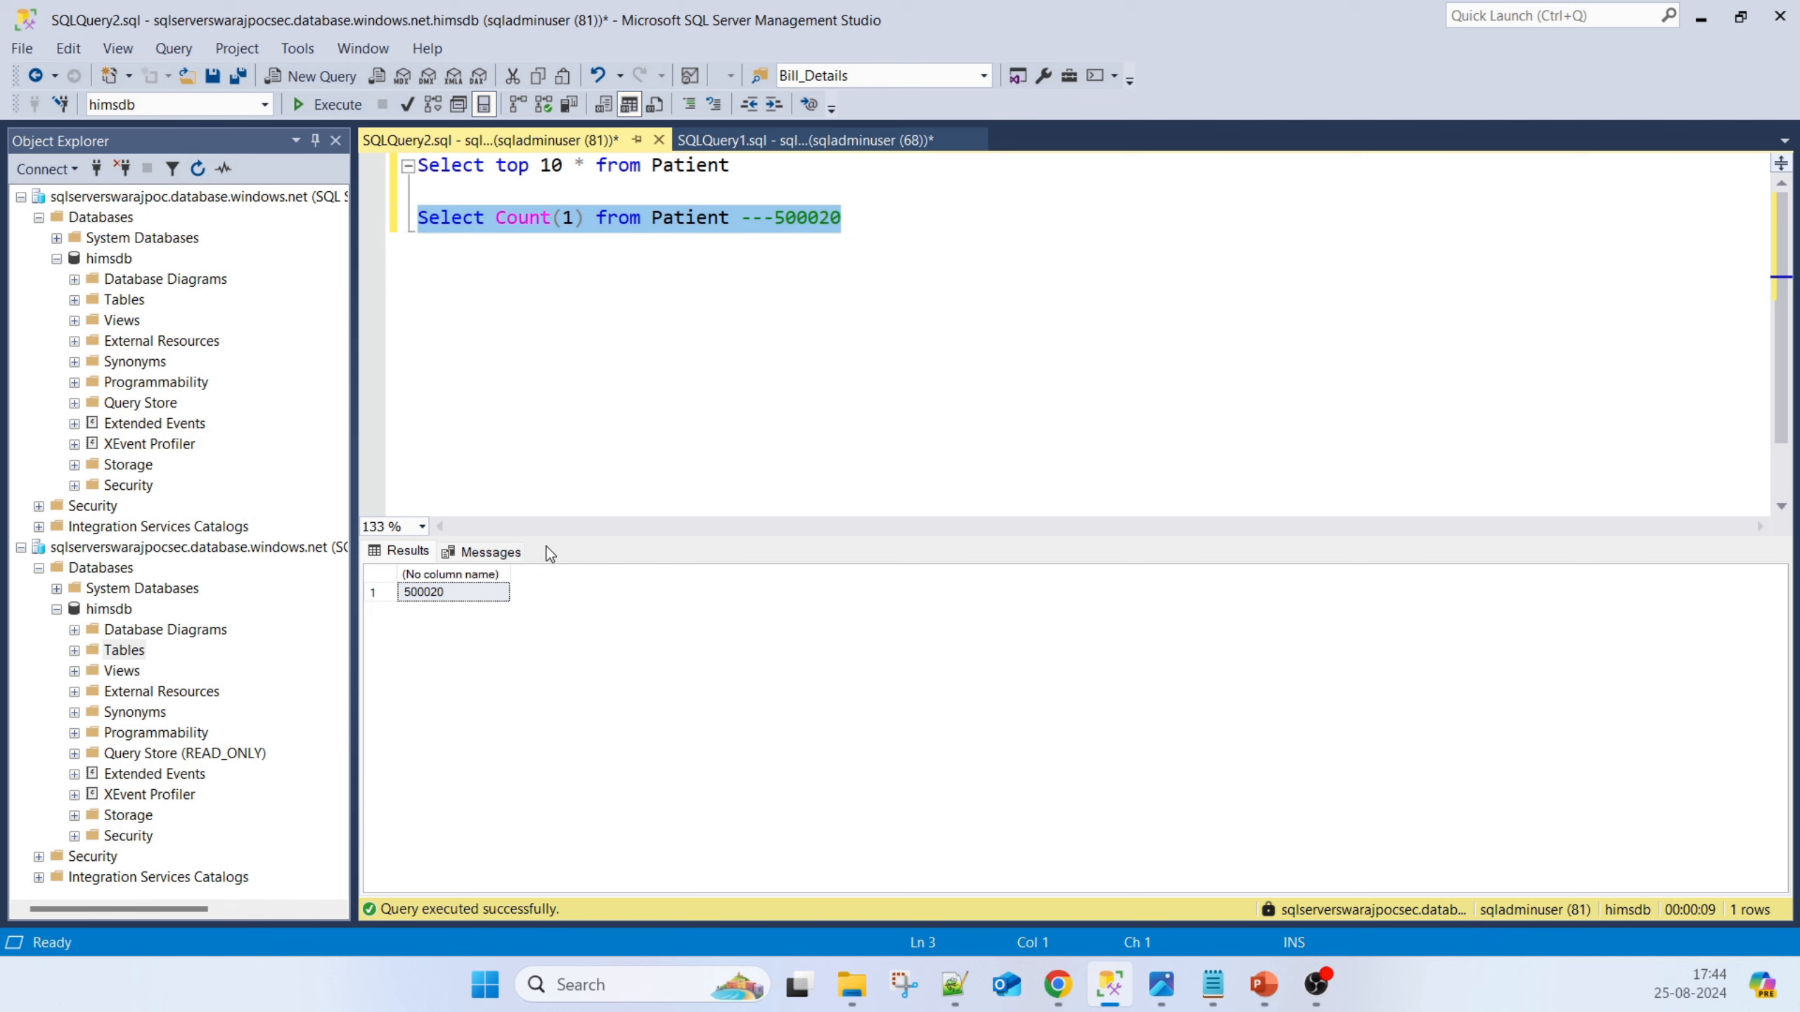
Add a dashed separator line below the Count(1) query in SQLQuery1.sql, with a blank line after it
click(740, 141)
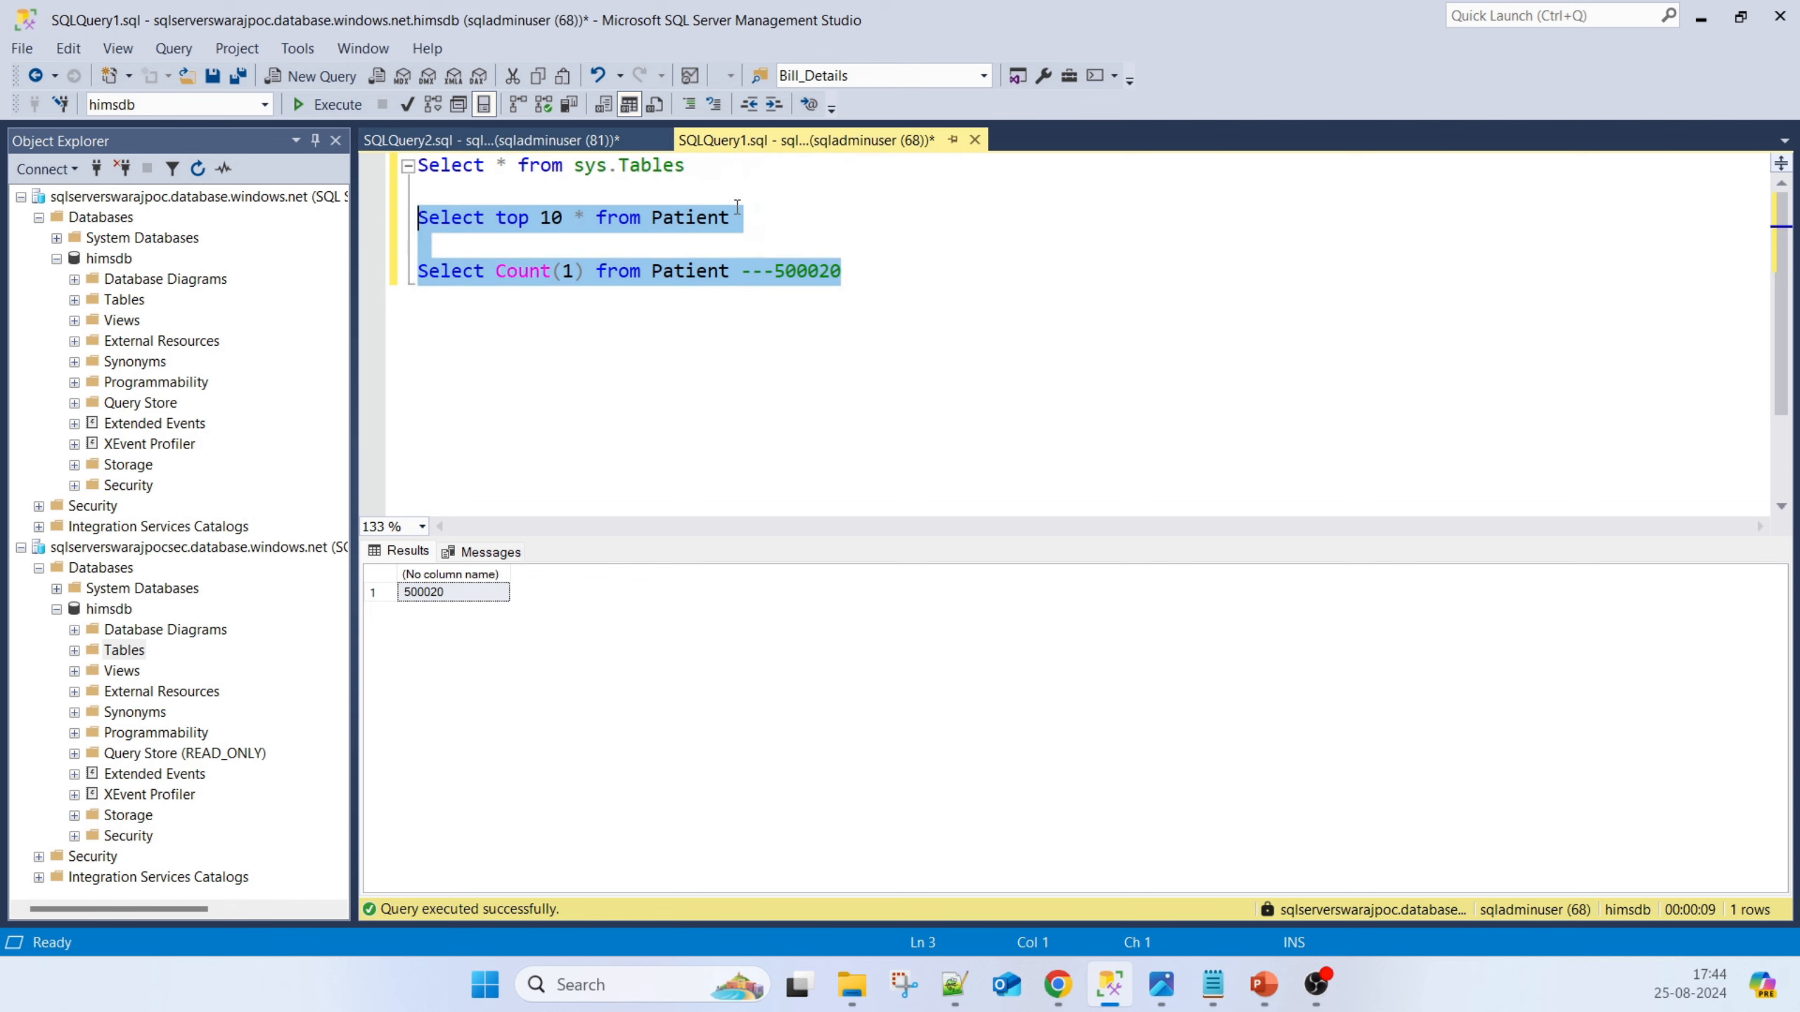
click(918, 295)
key(Return)
key(Return)
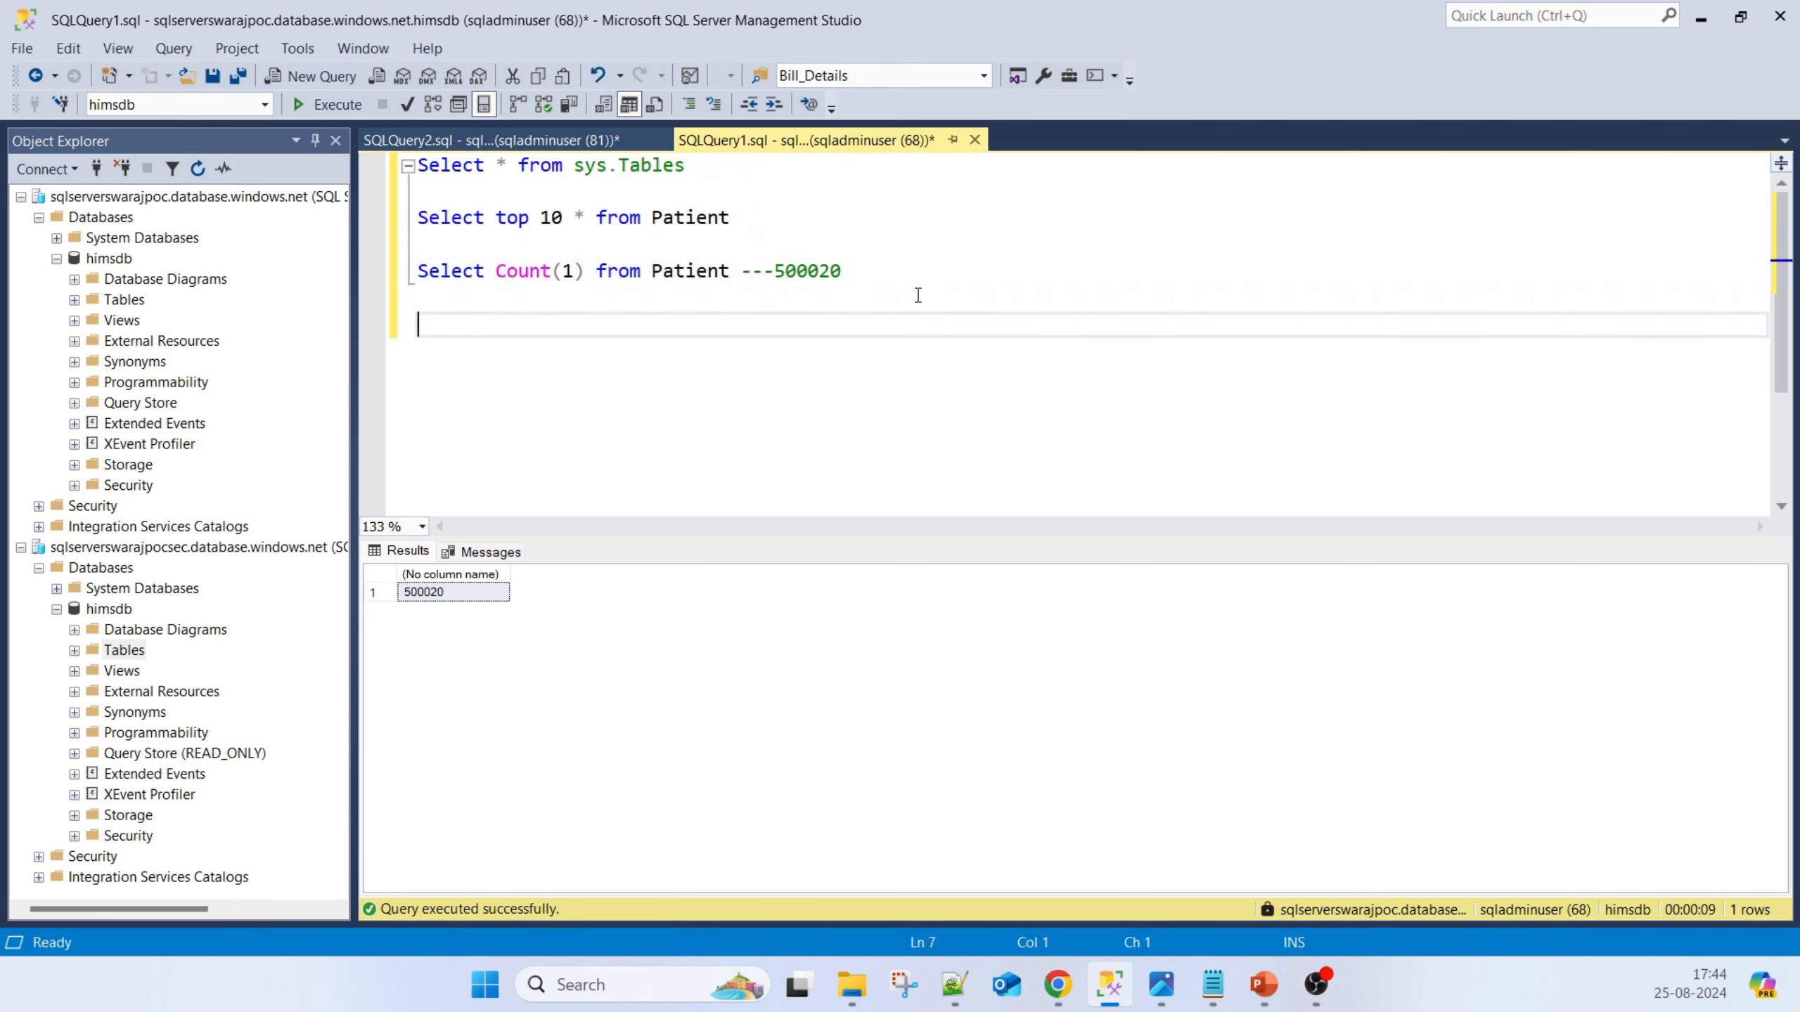
text(----------------------)
key(Return)
key(Return)
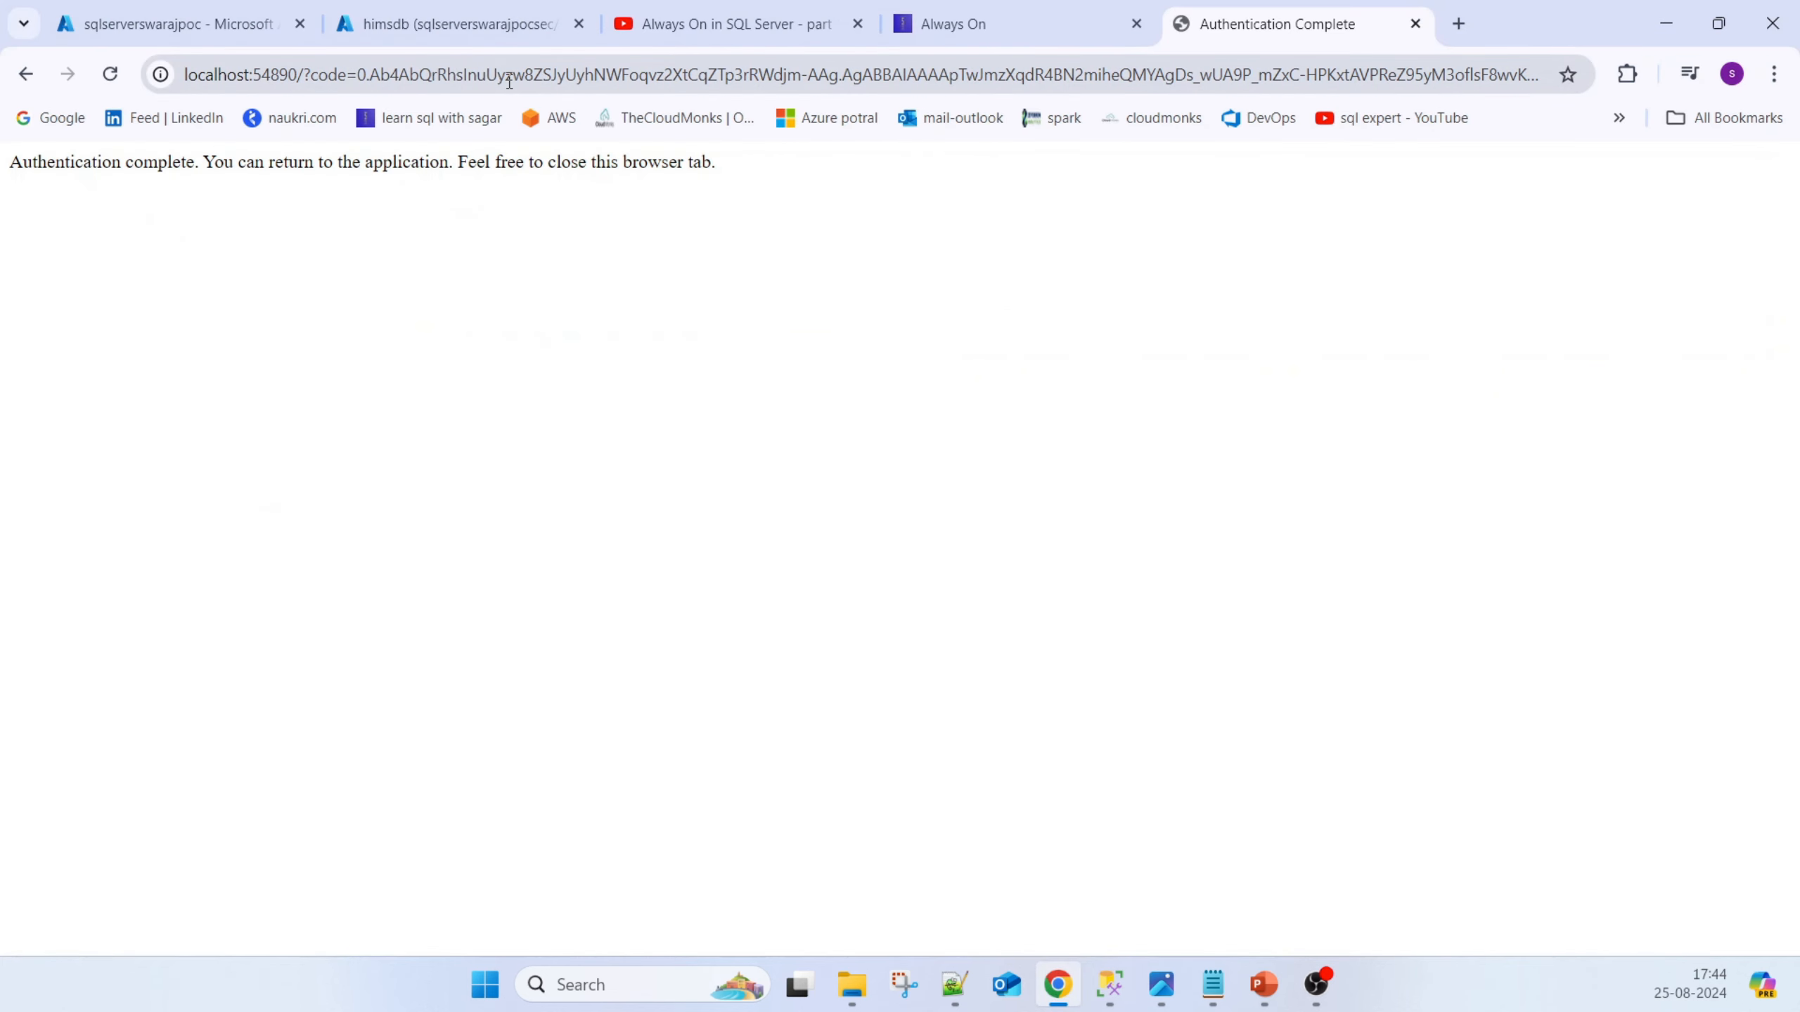
Switch to Chrome and open the HIMS Project Part 1 create table script from the blog's SQL Projects section
click(1020, 15)
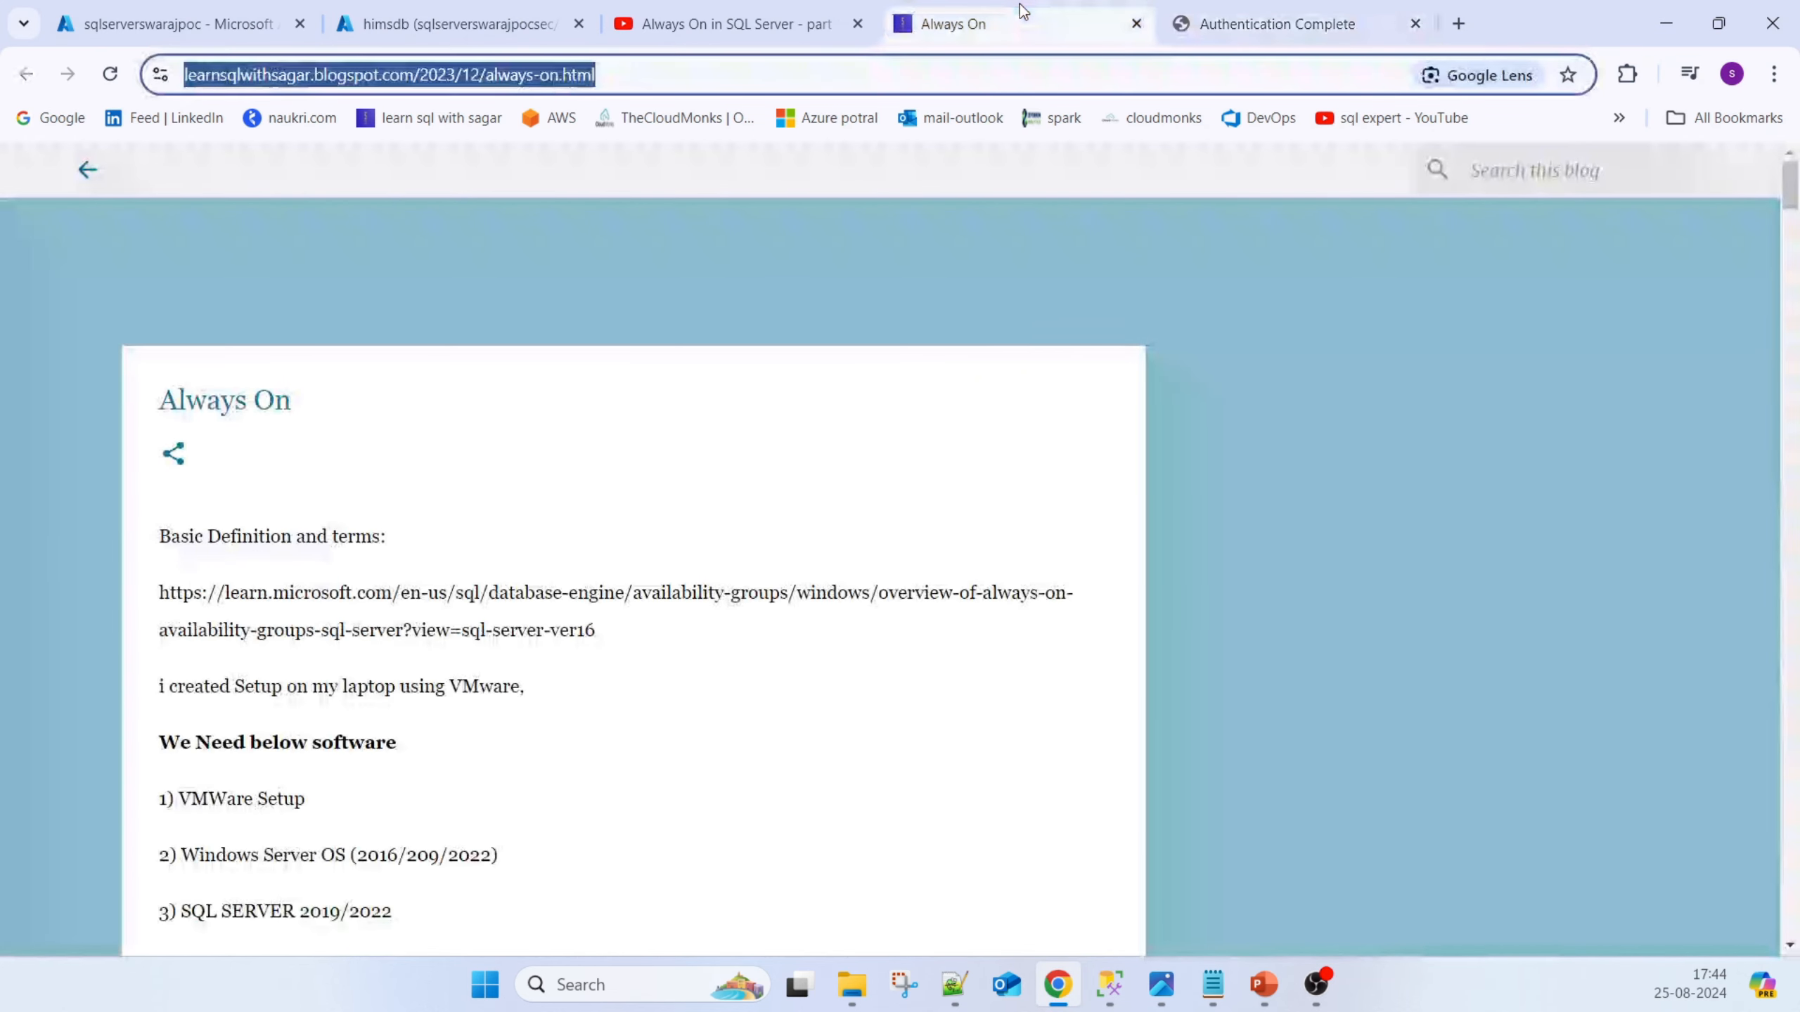
click(82, 176)
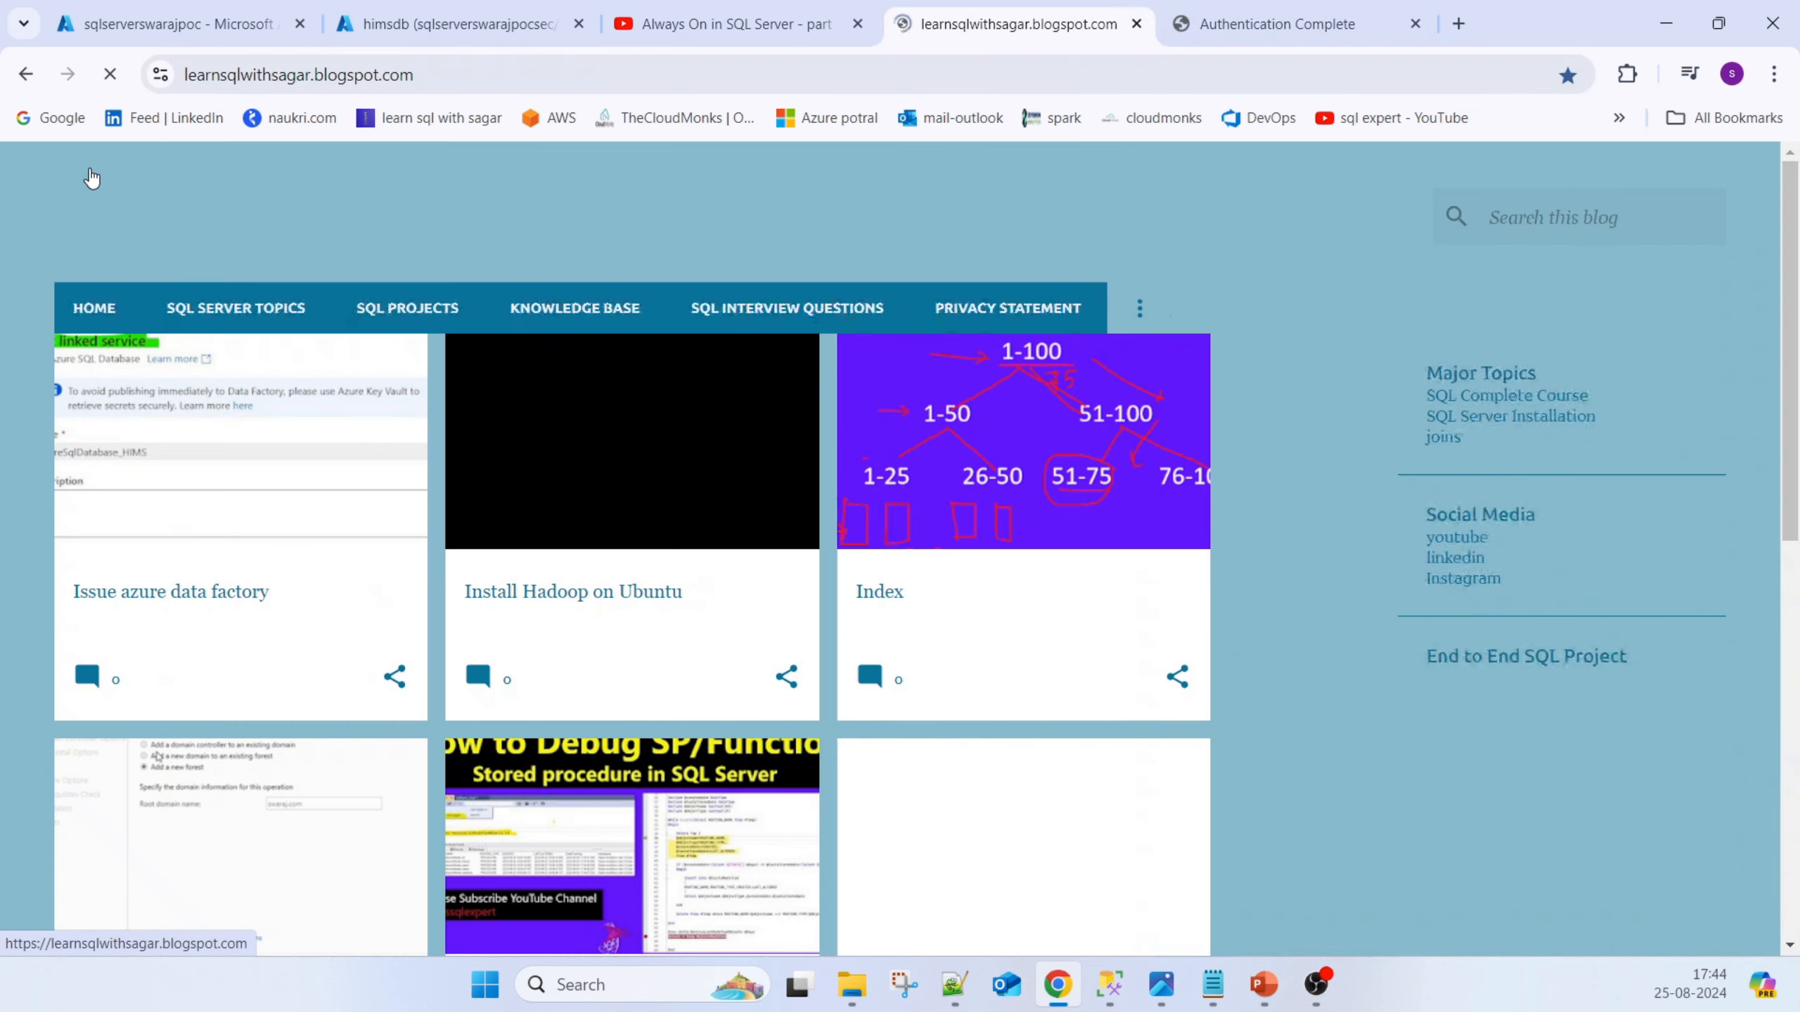
click(396, 312)
click(217, 425)
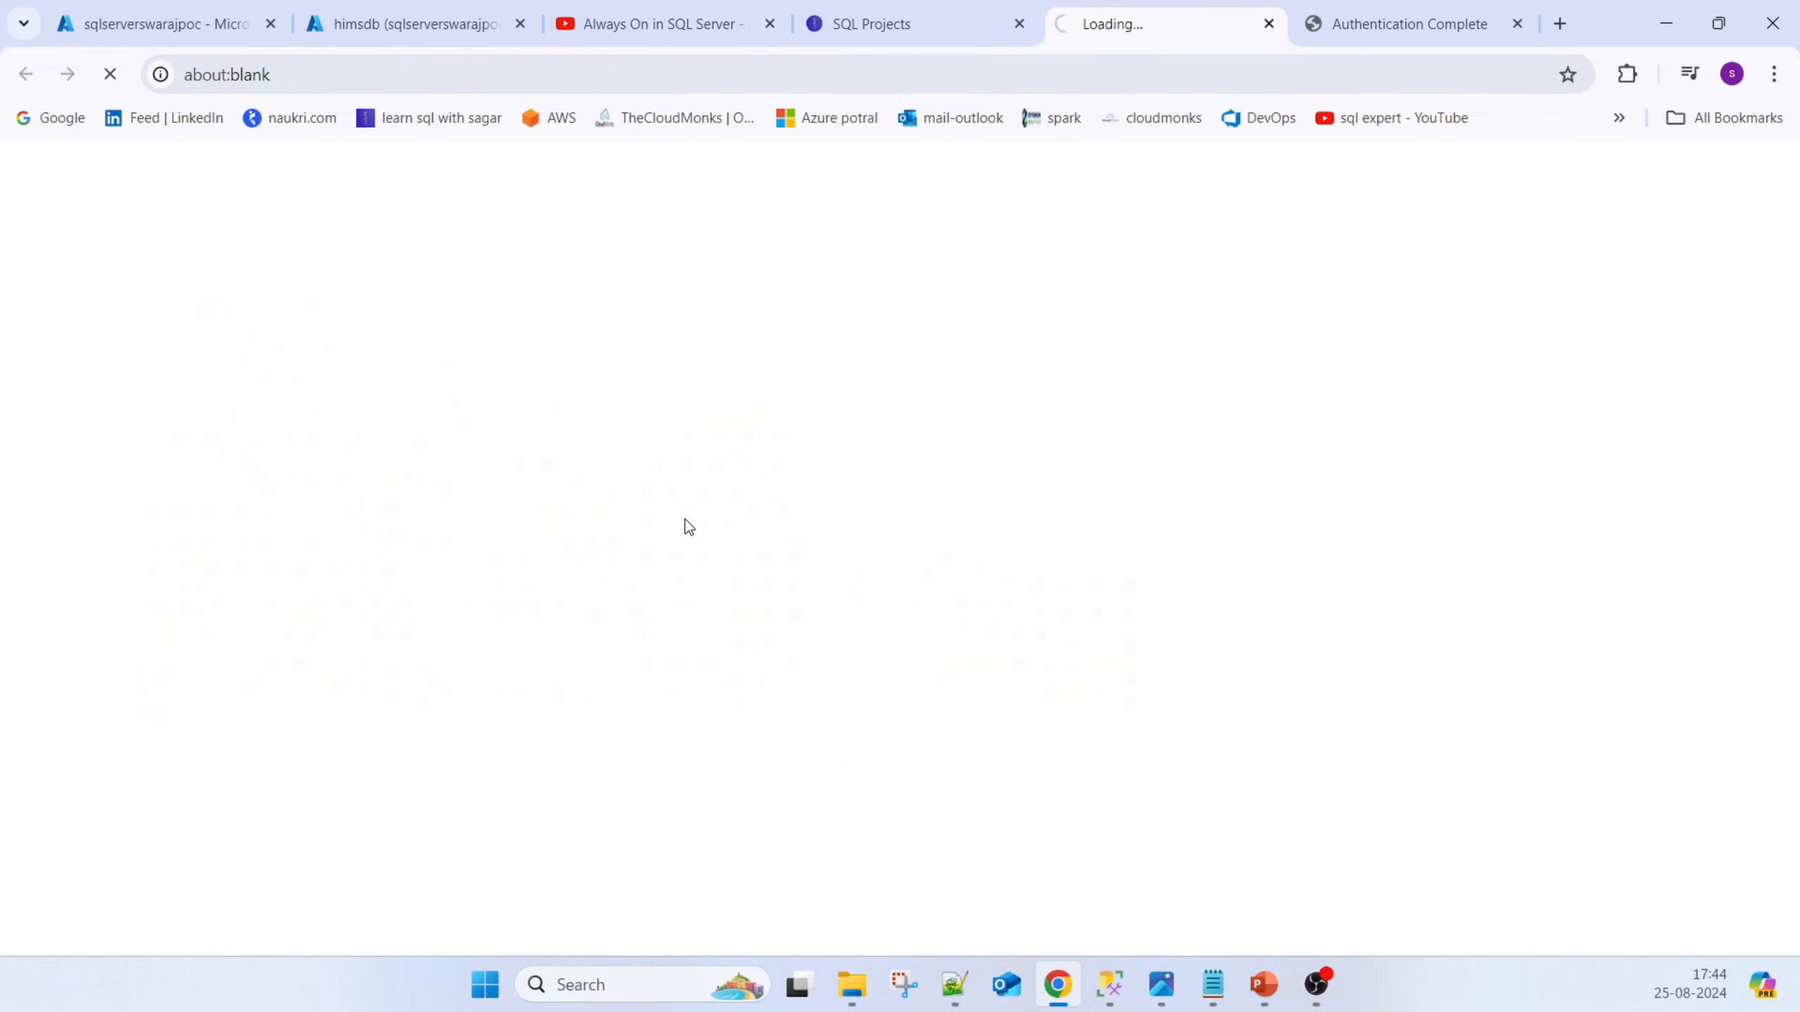
scroll(687, 631, down, 5)
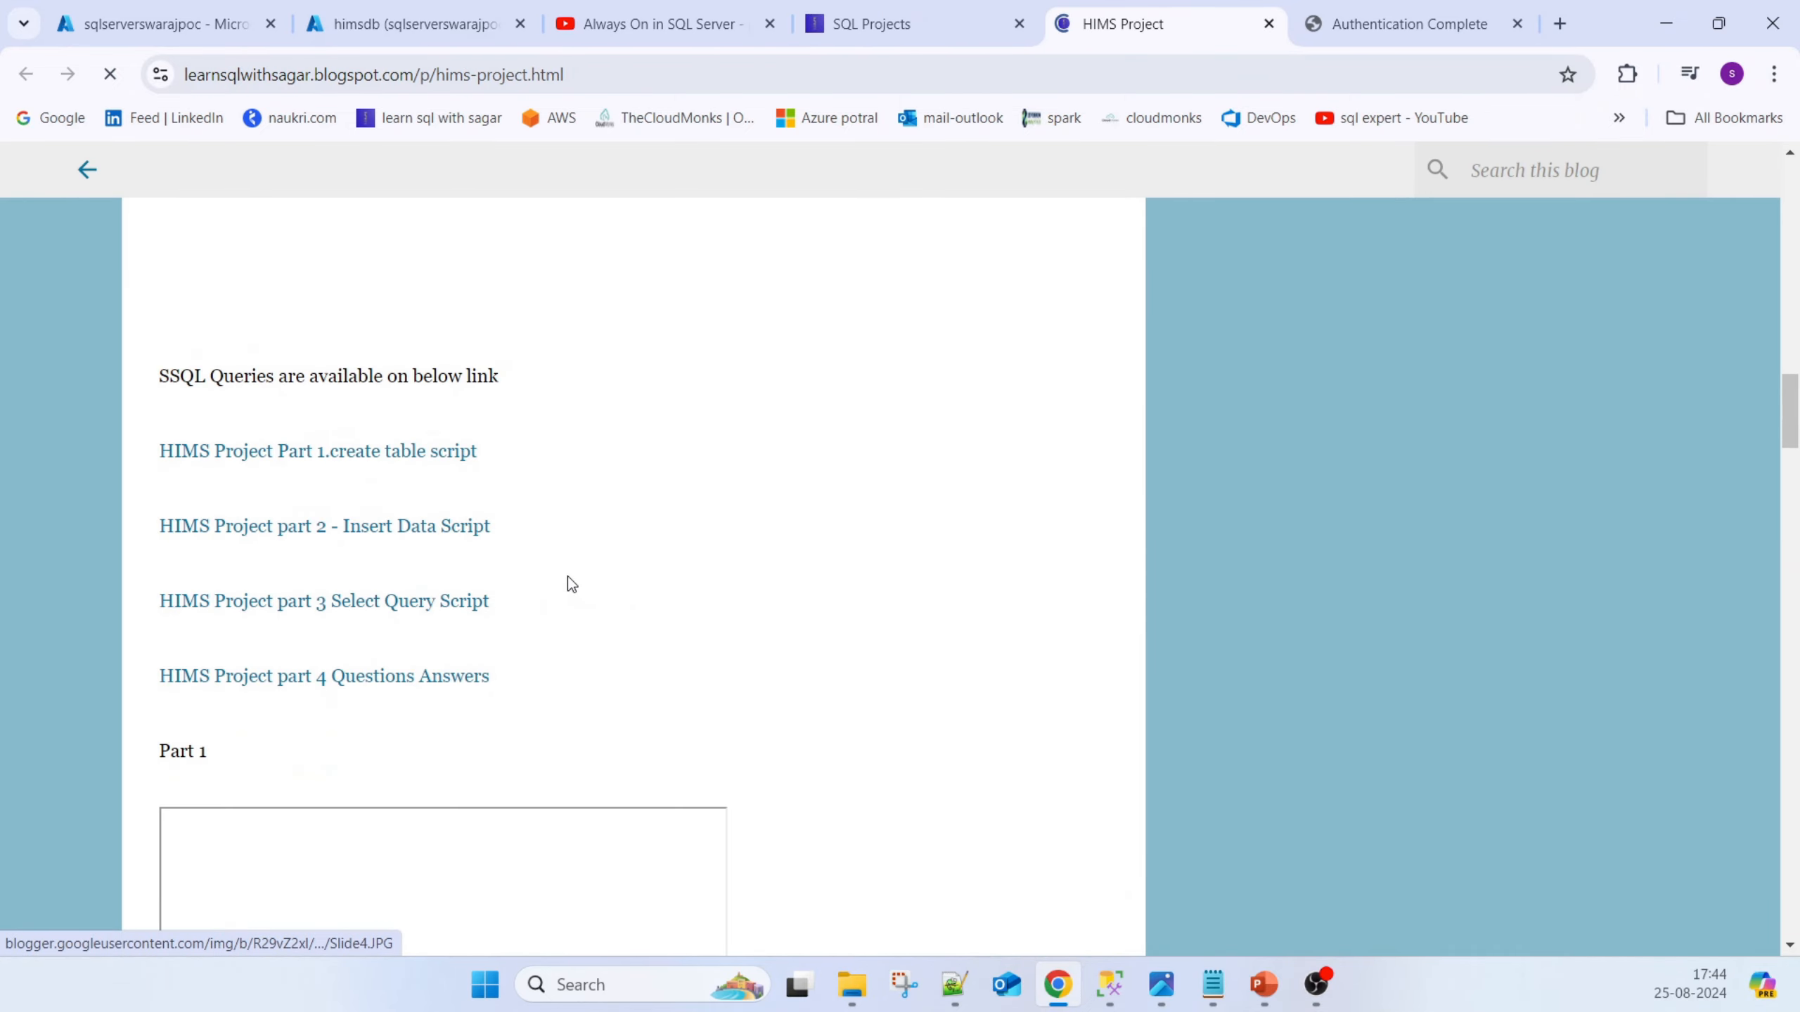
click(467, 454)
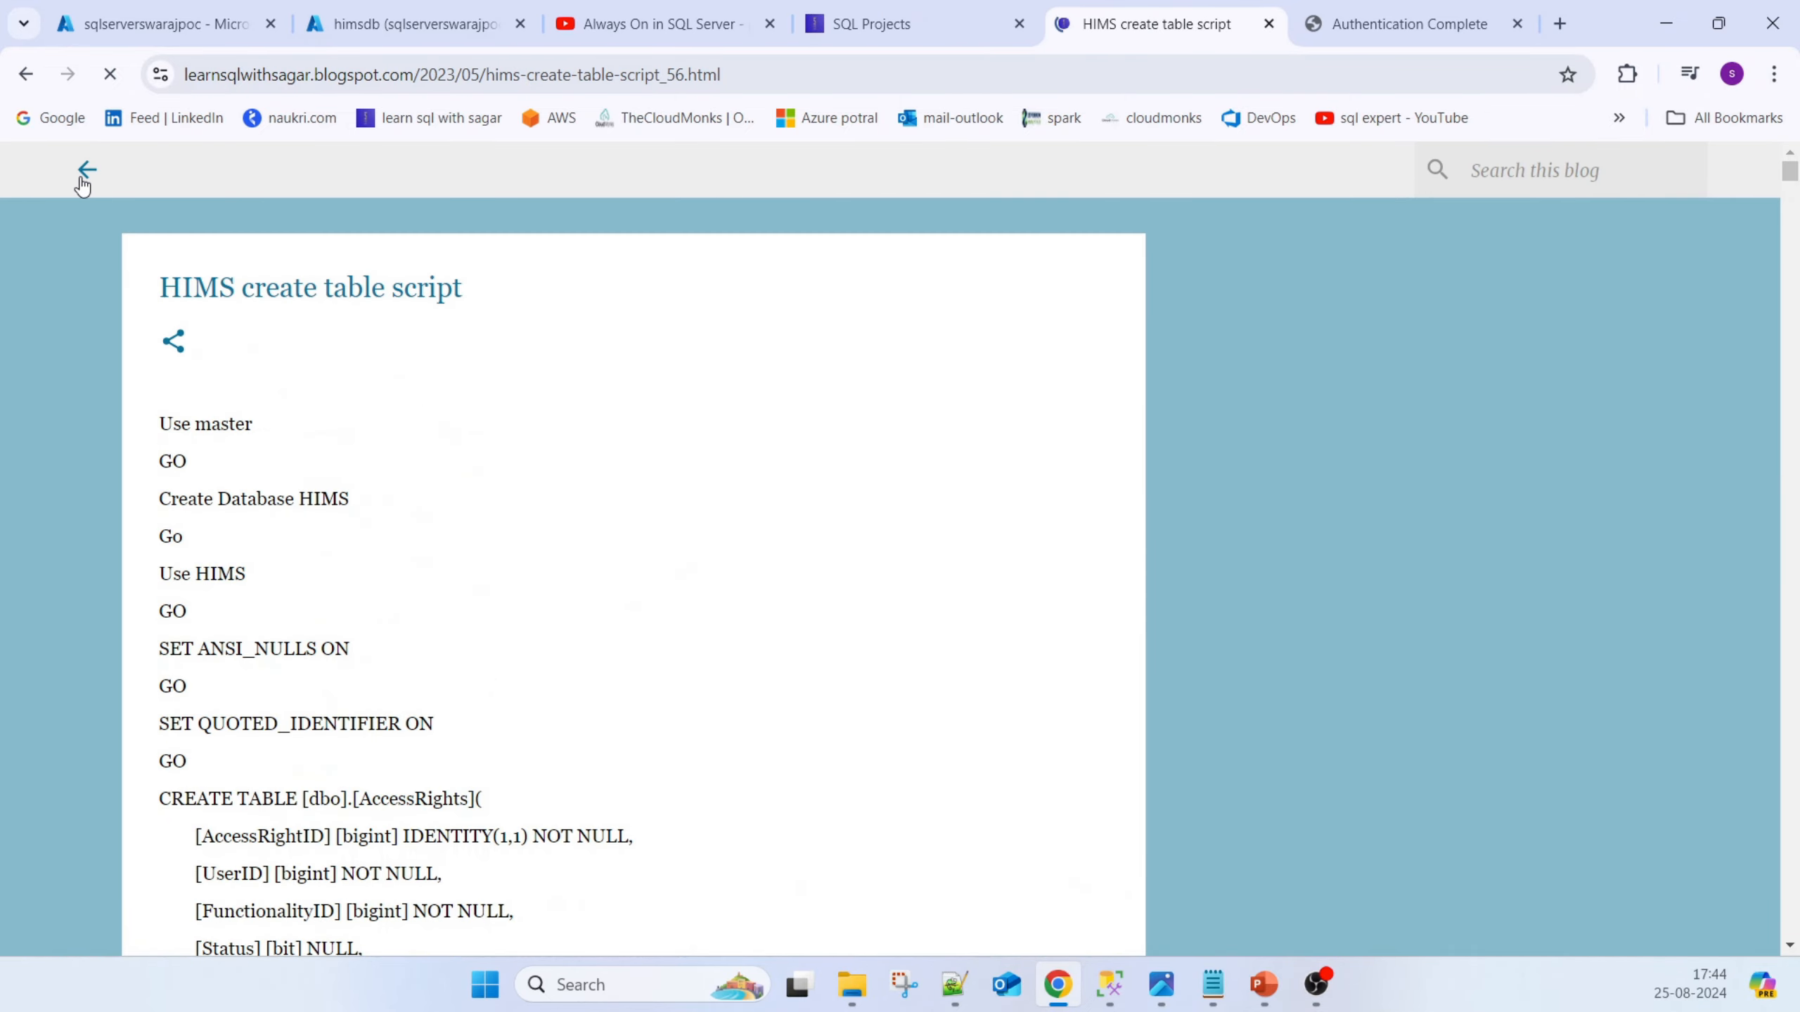
Open the HIMS Project part 2 - Insert Data Script from the HIMS project page in the blog's SQL Projects section
click(83, 186)
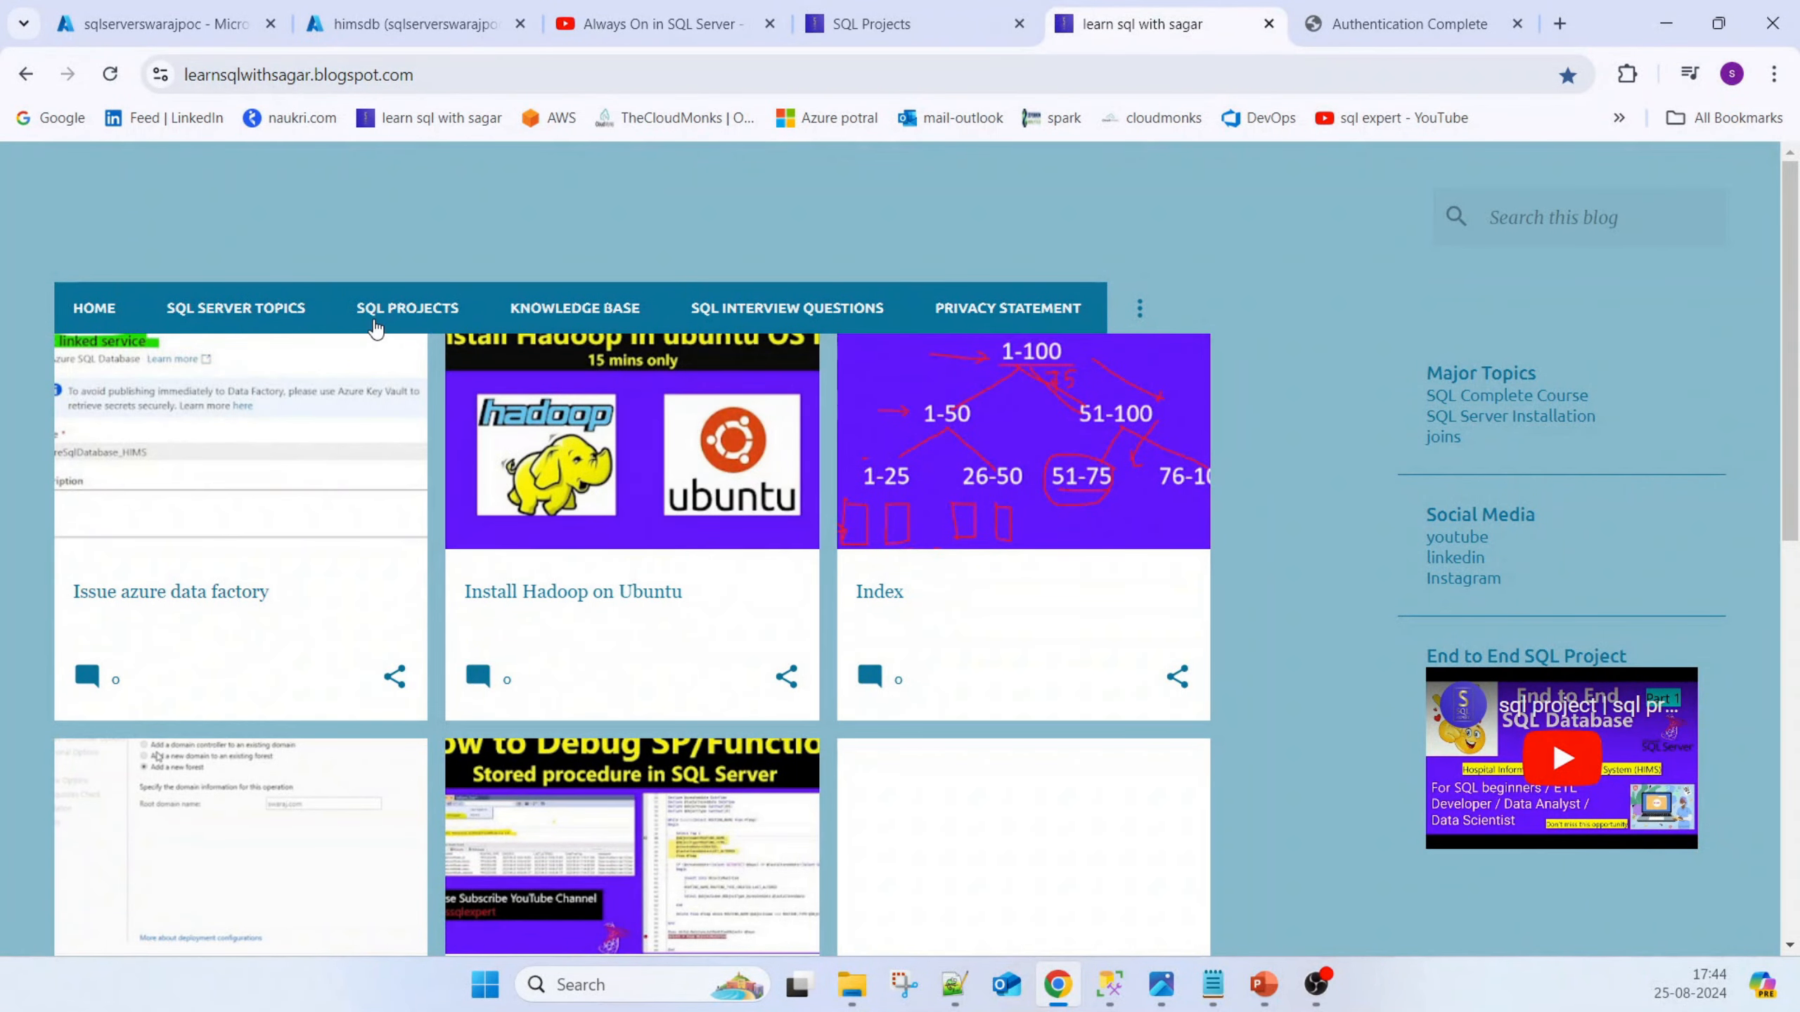
click(376, 312)
click(246, 427)
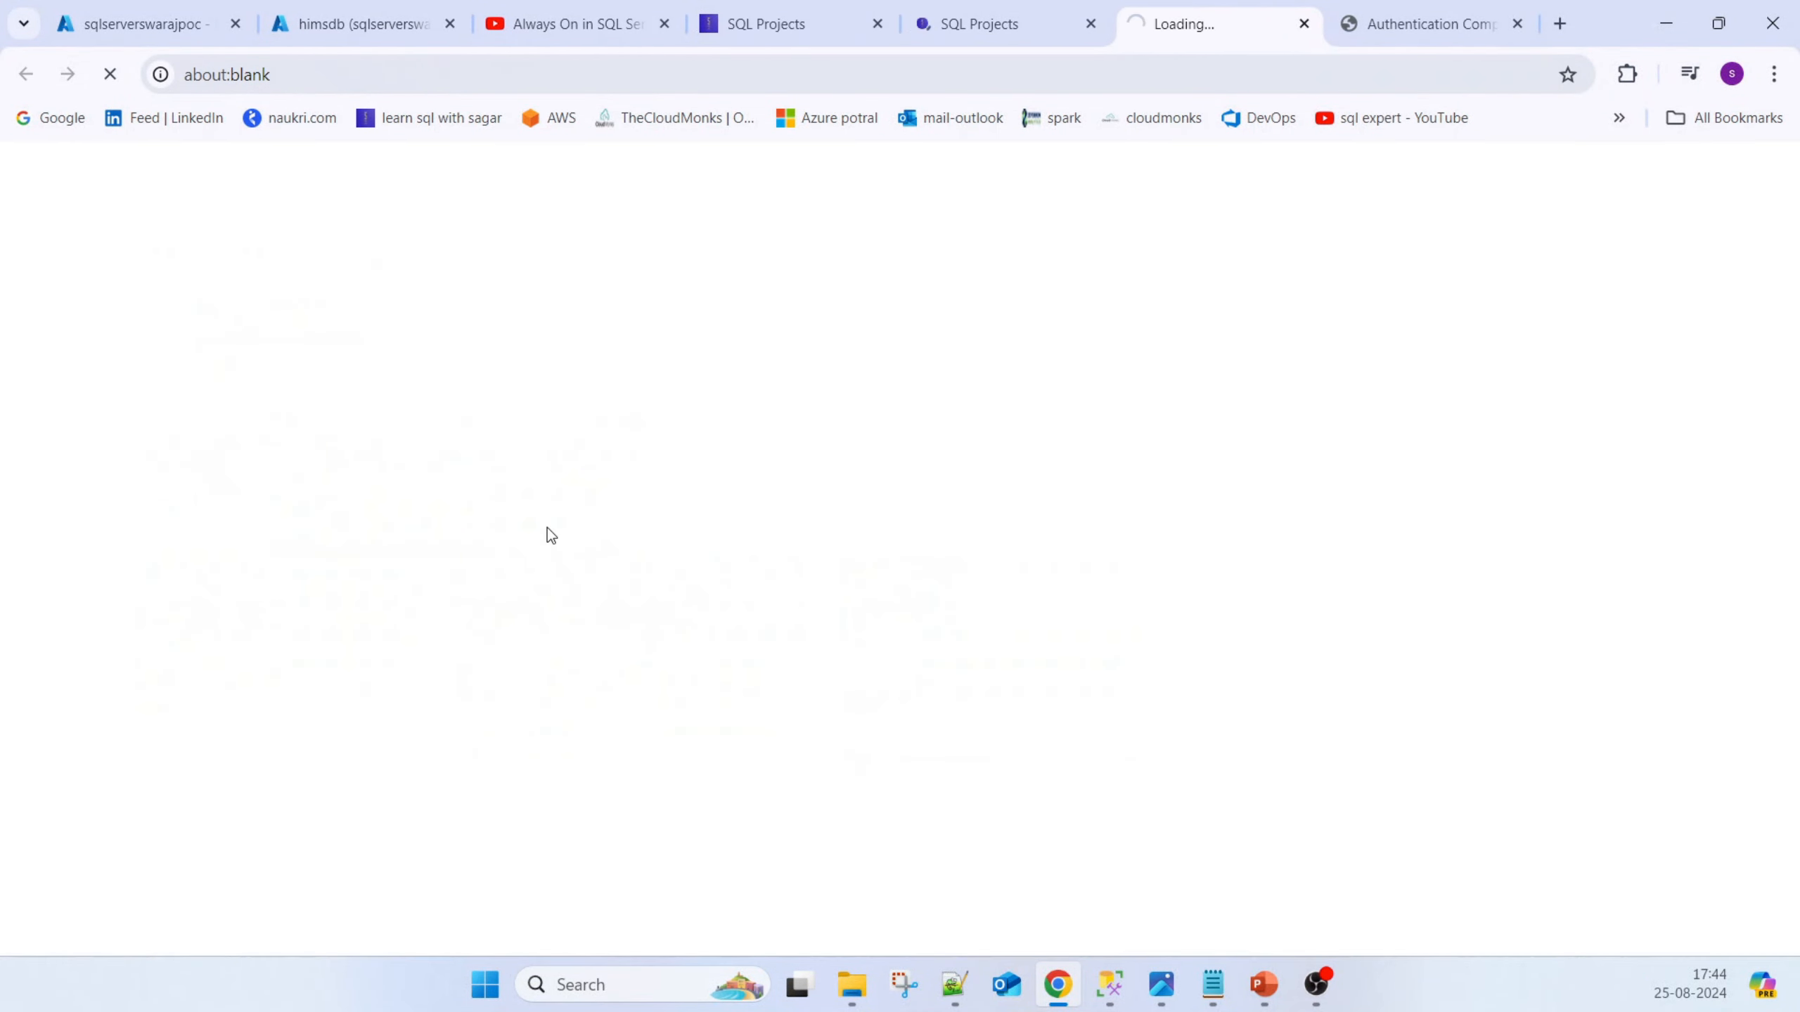
scroll(497, 602, down, 15)
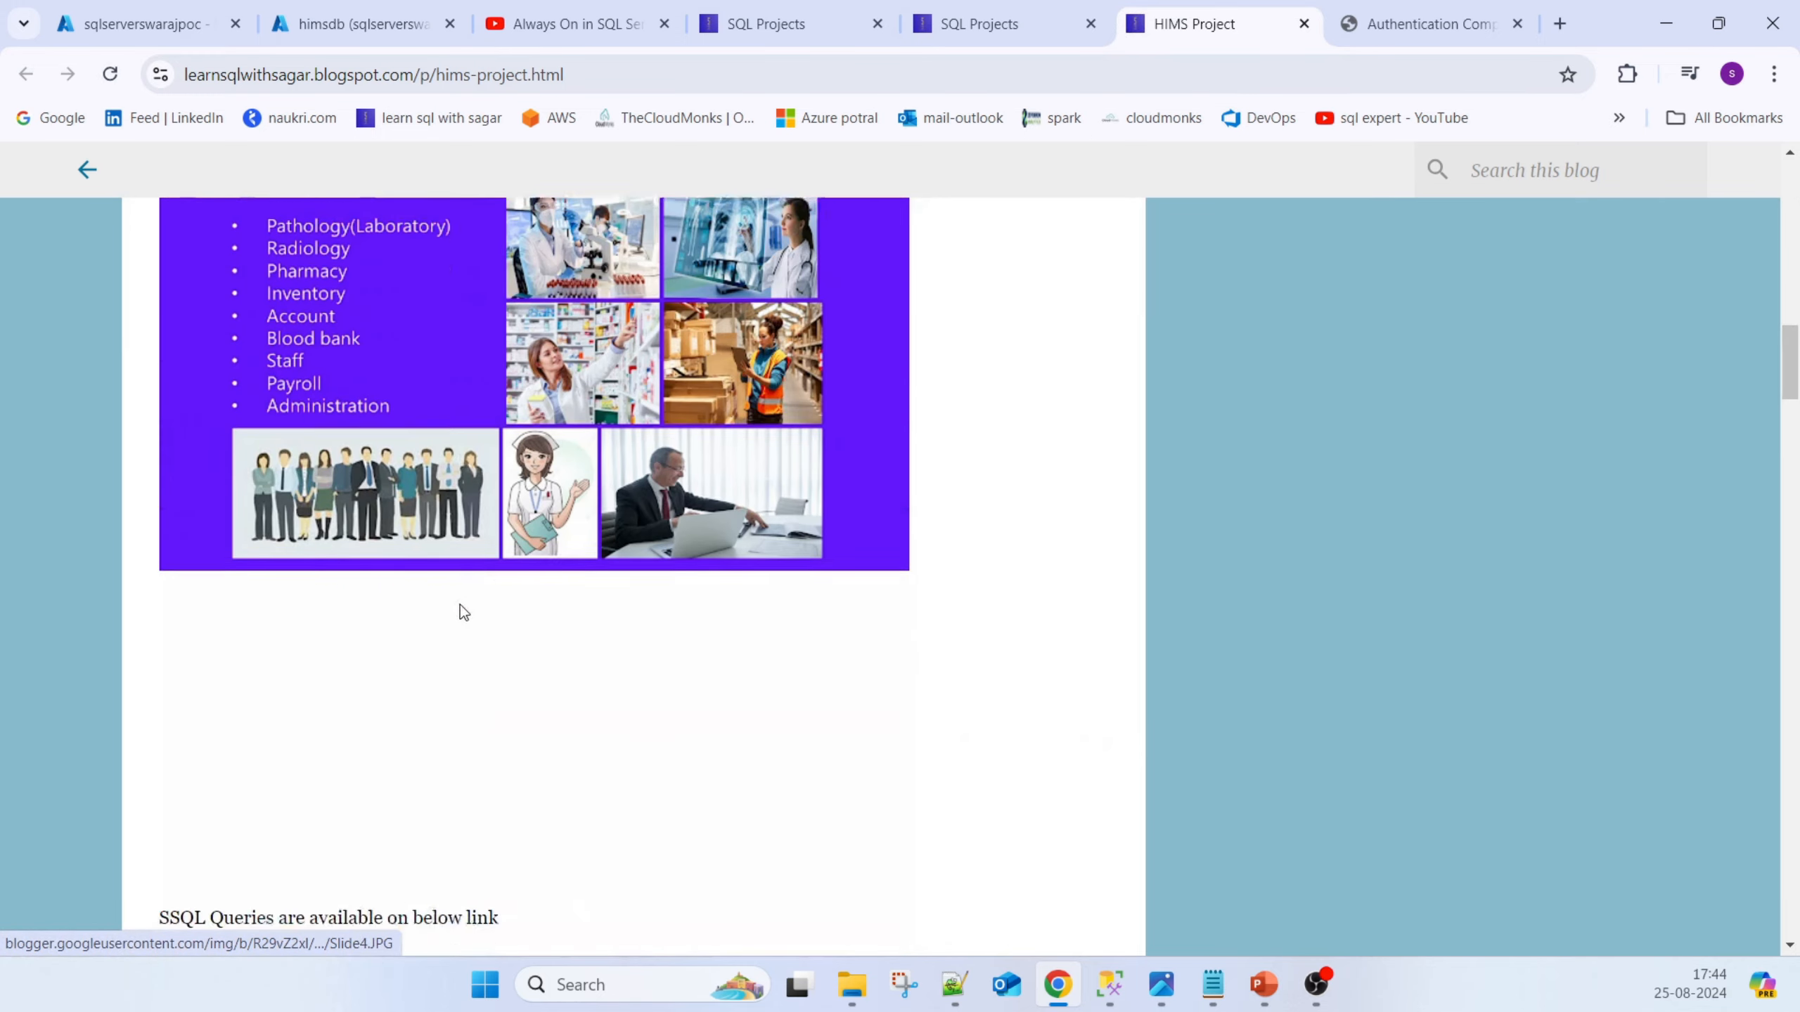
scroll(464, 611, down, 6)
click(300, 529)
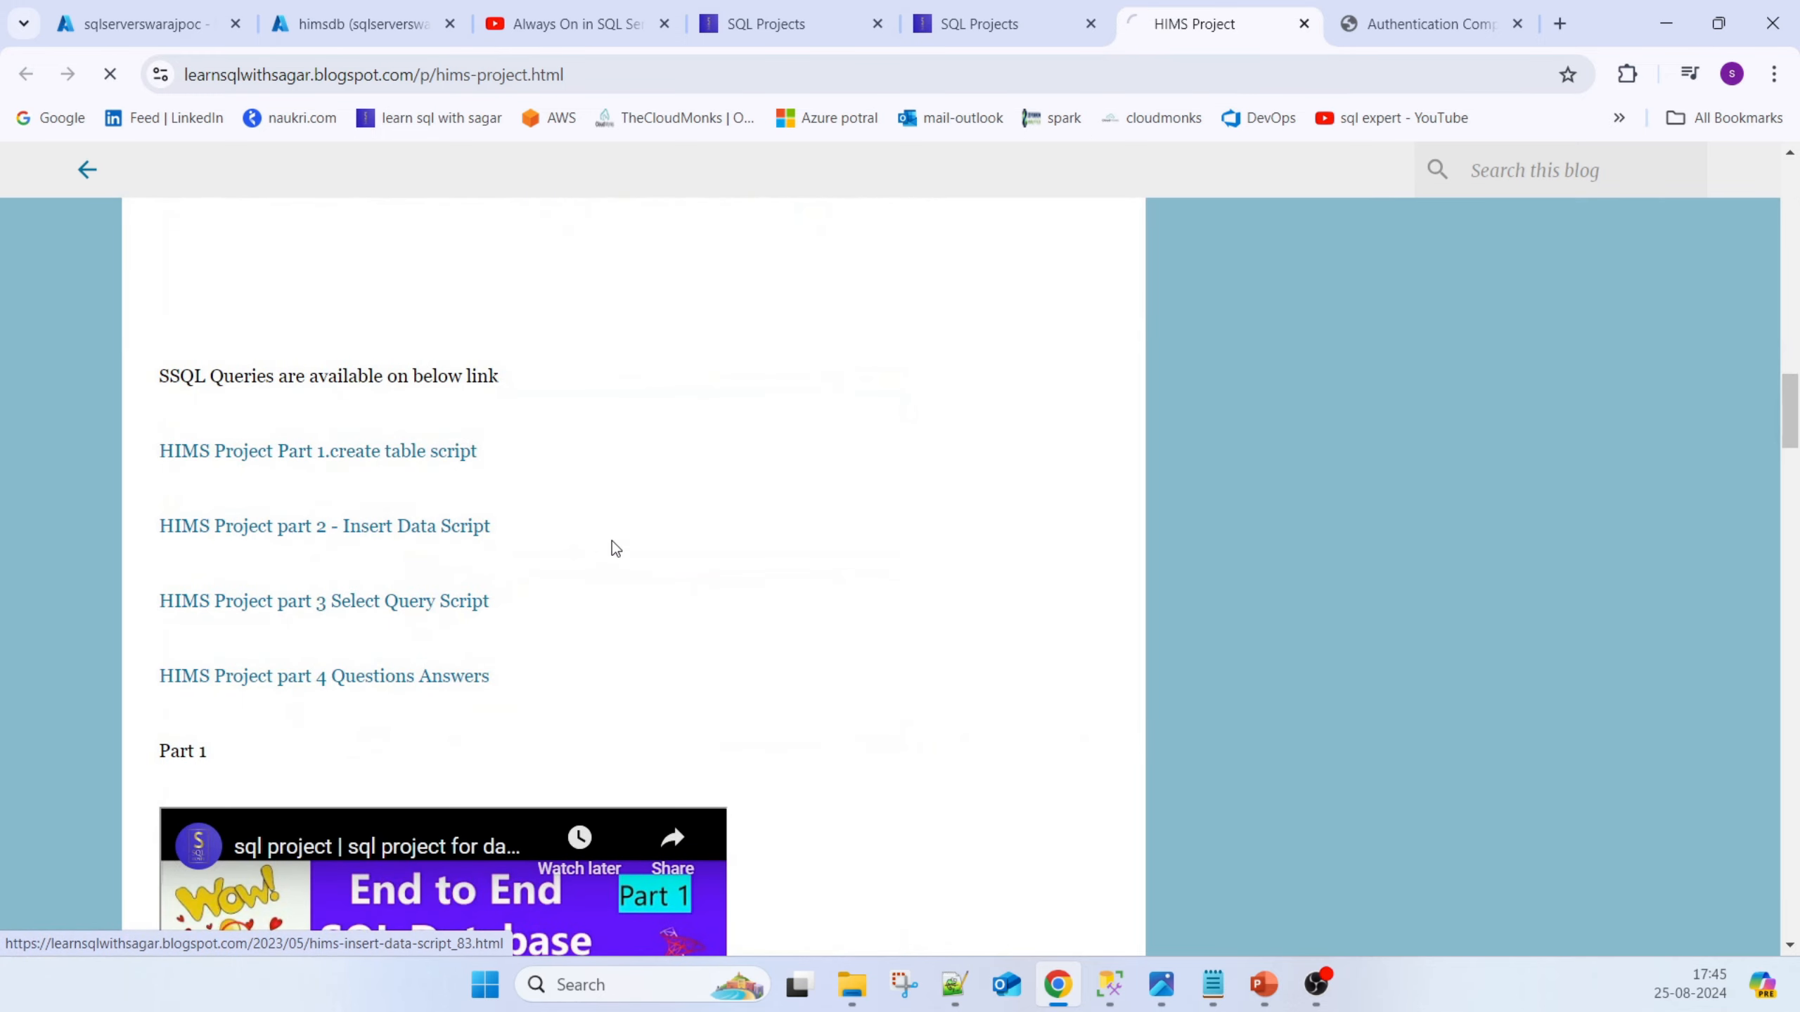
Copy the insert script section from the 'Patient Data Insert' print line through the END of the Visit loop
scroll(614, 540, down, 15)
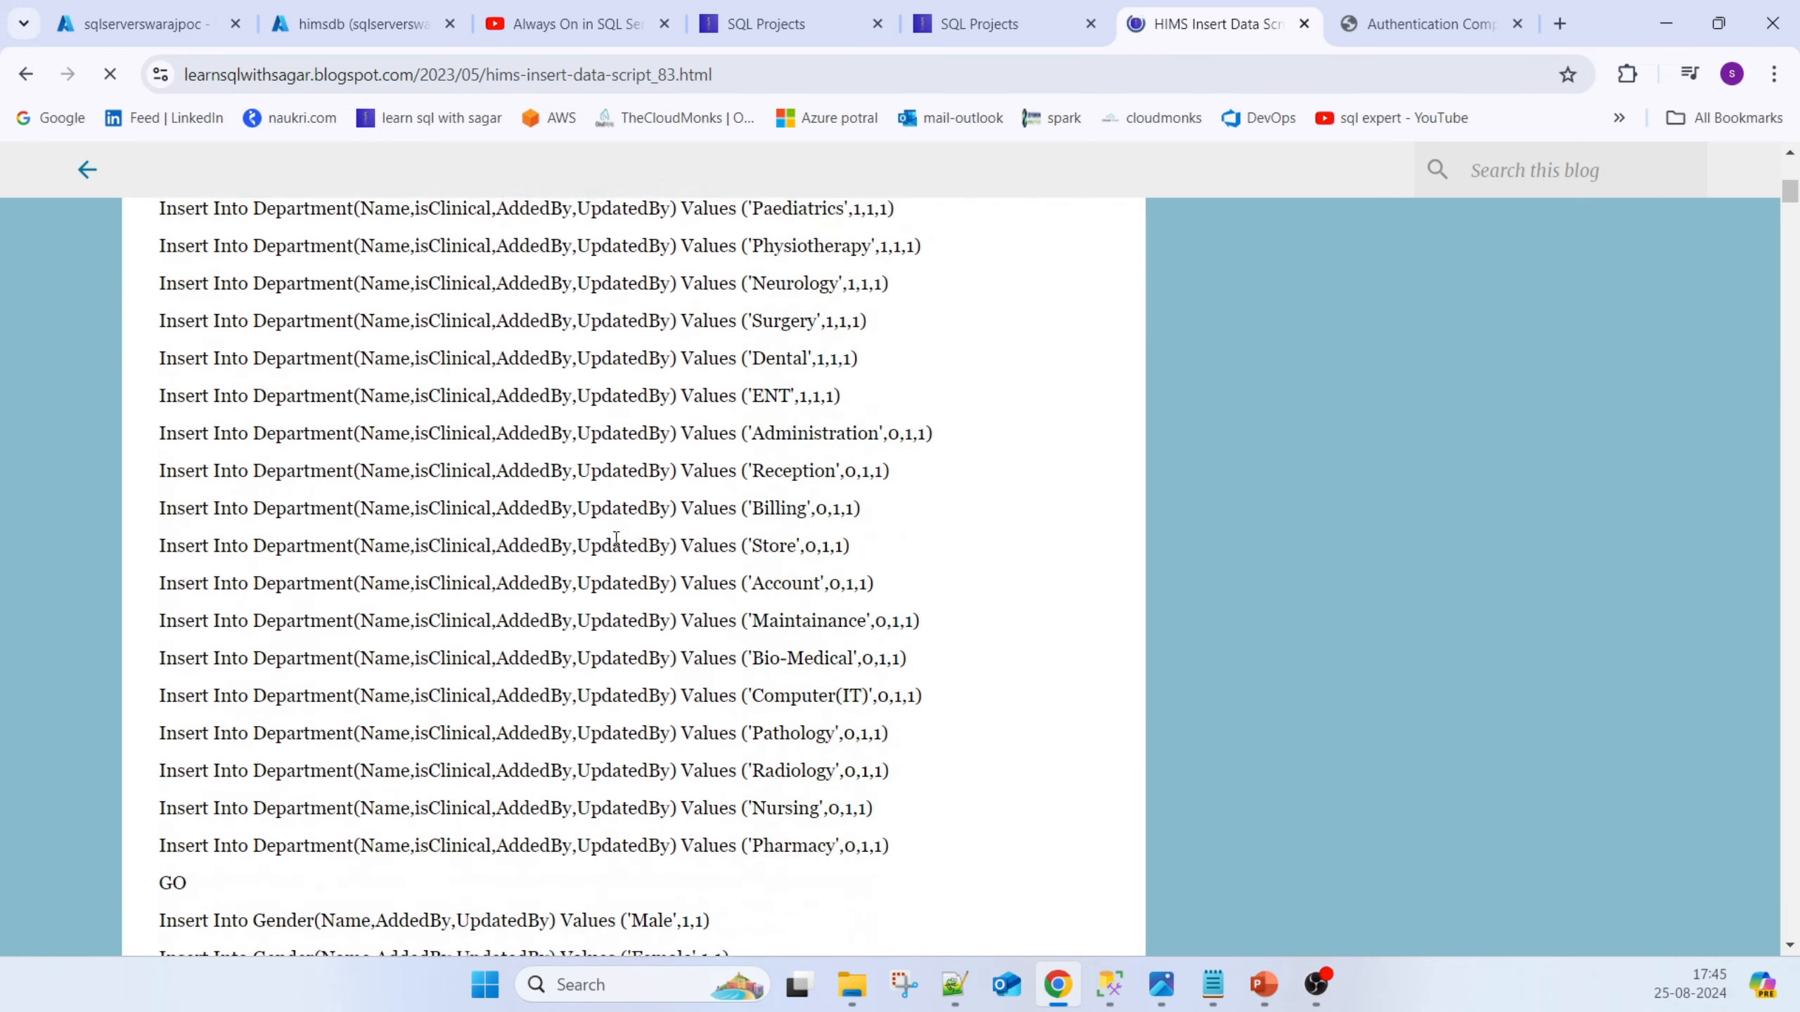
drag(1790, 209, 1790, 490)
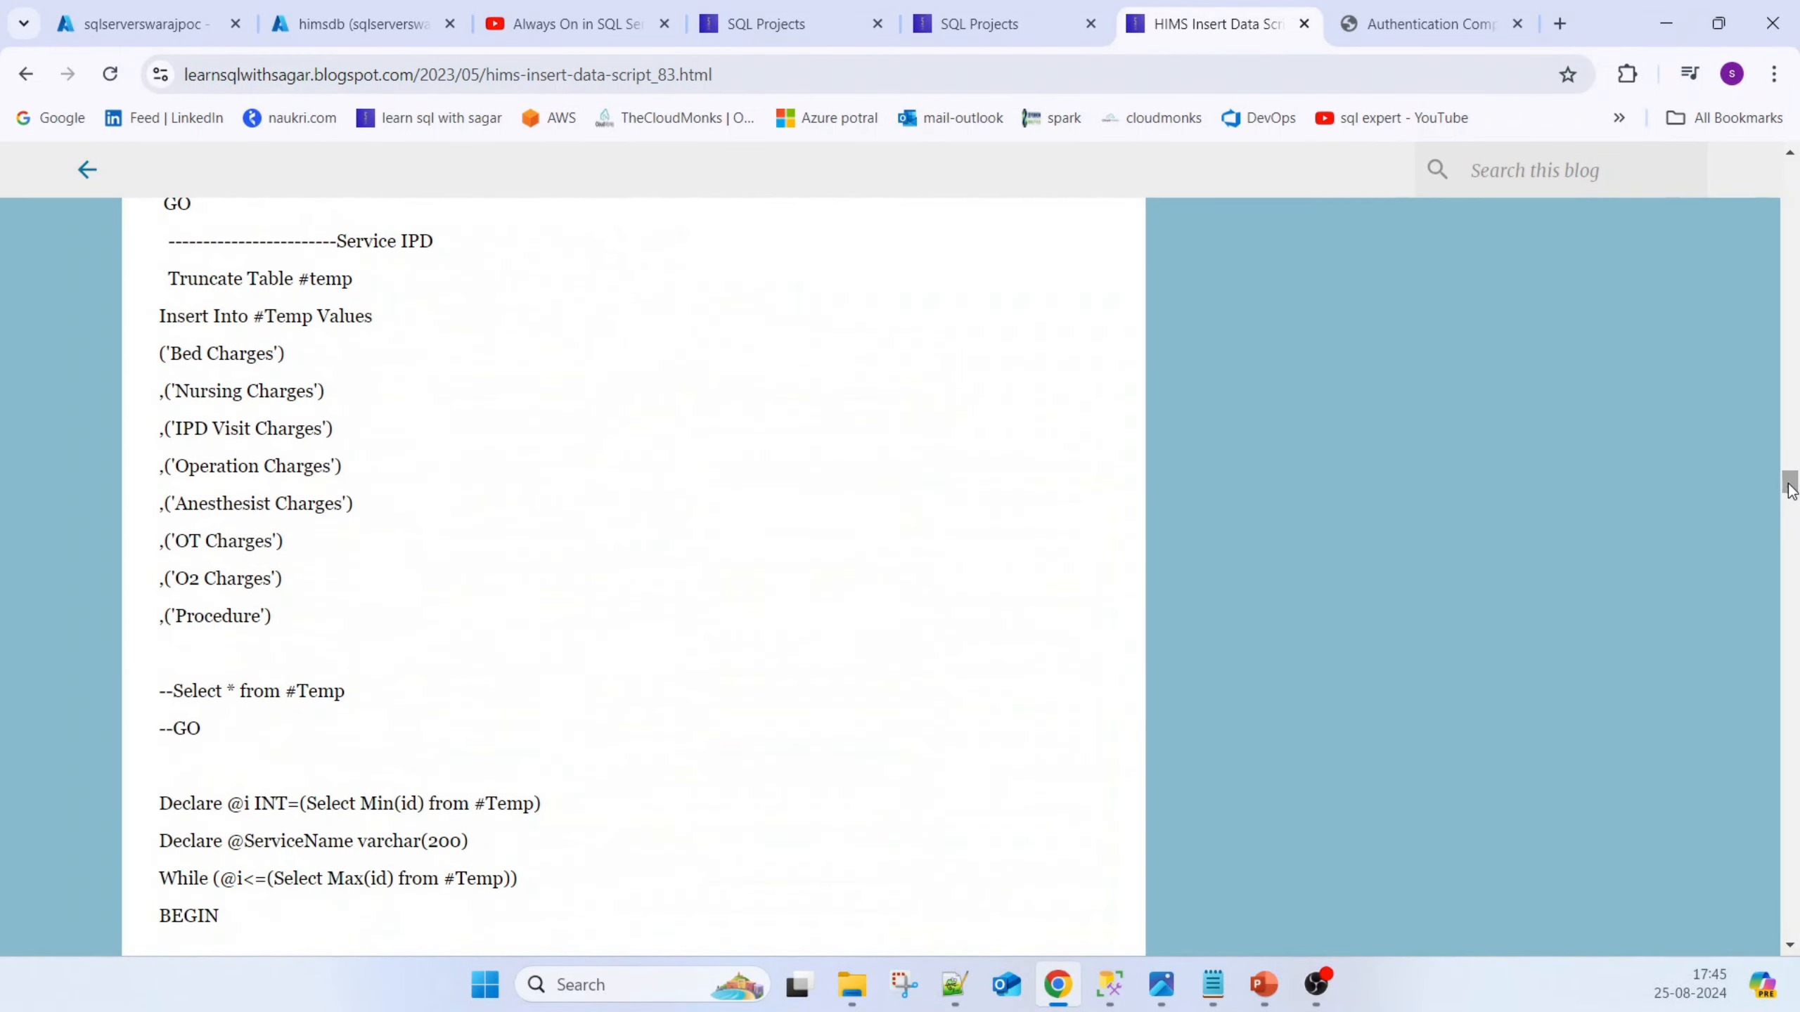
scroll(662, 596, down, 14)
scroll(499, 523, up, 2)
scroll(499, 523, down, 7)
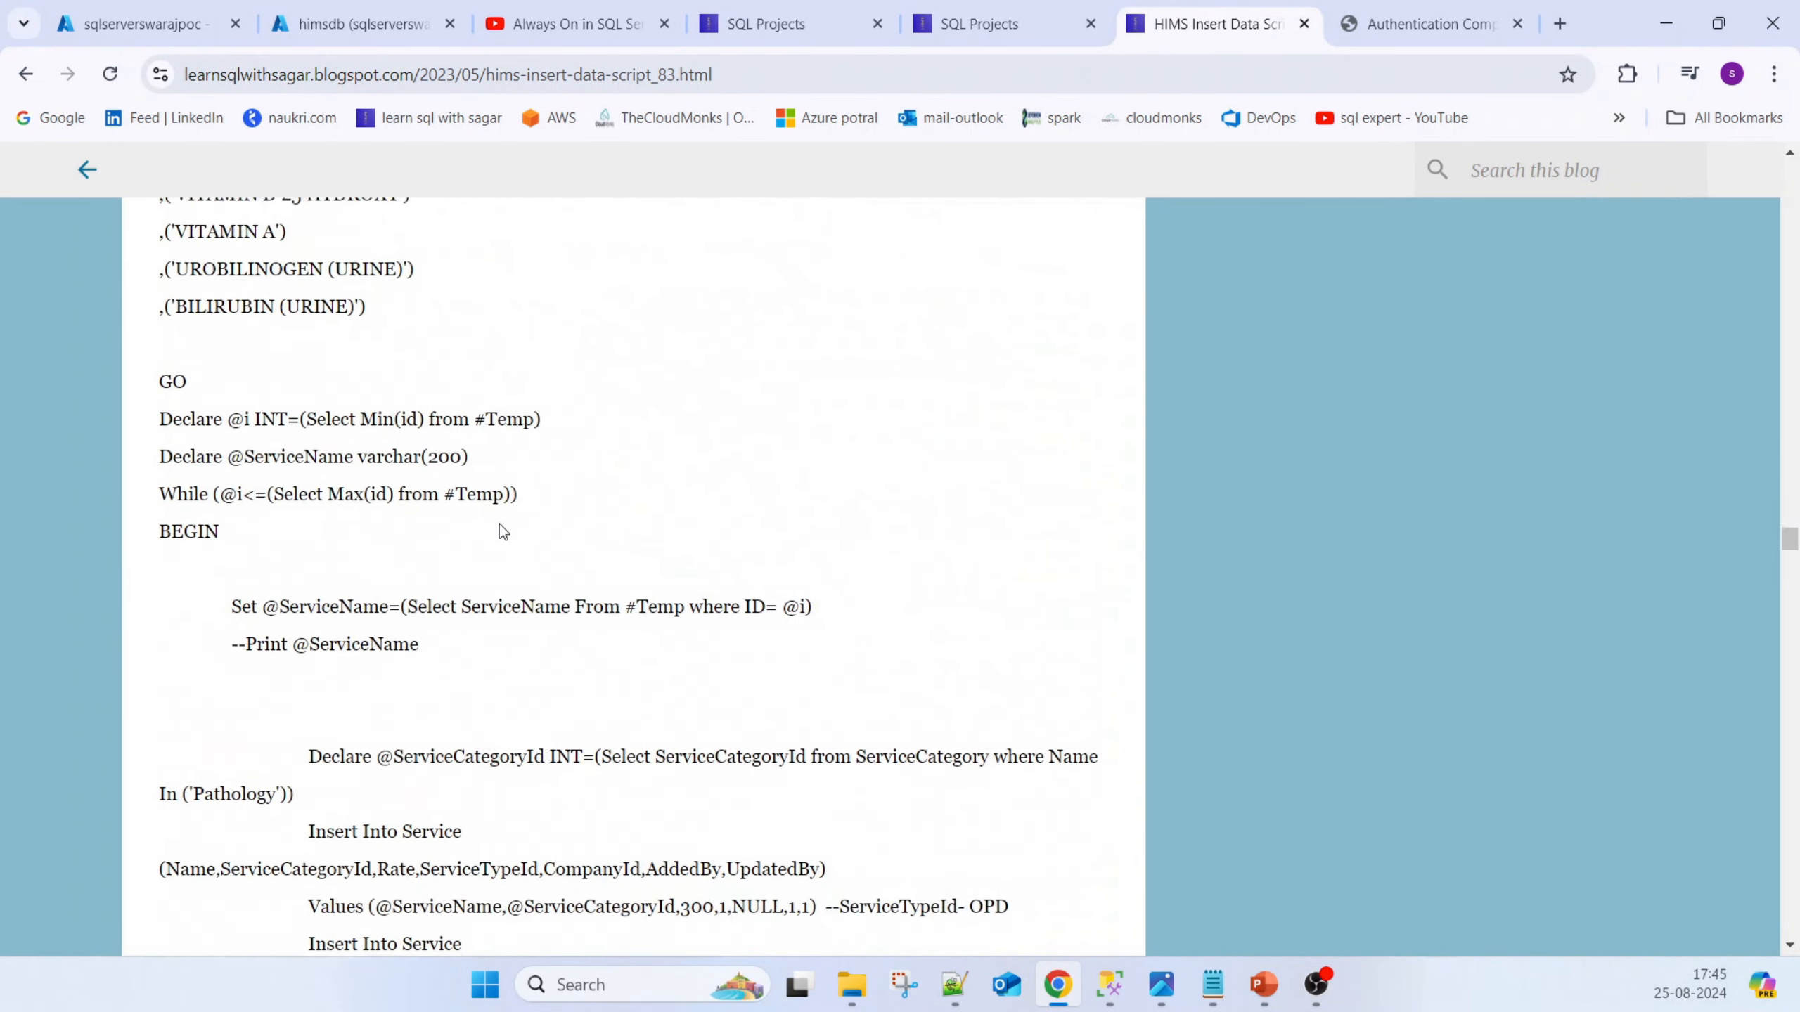
scroll(499, 524, down, 20)
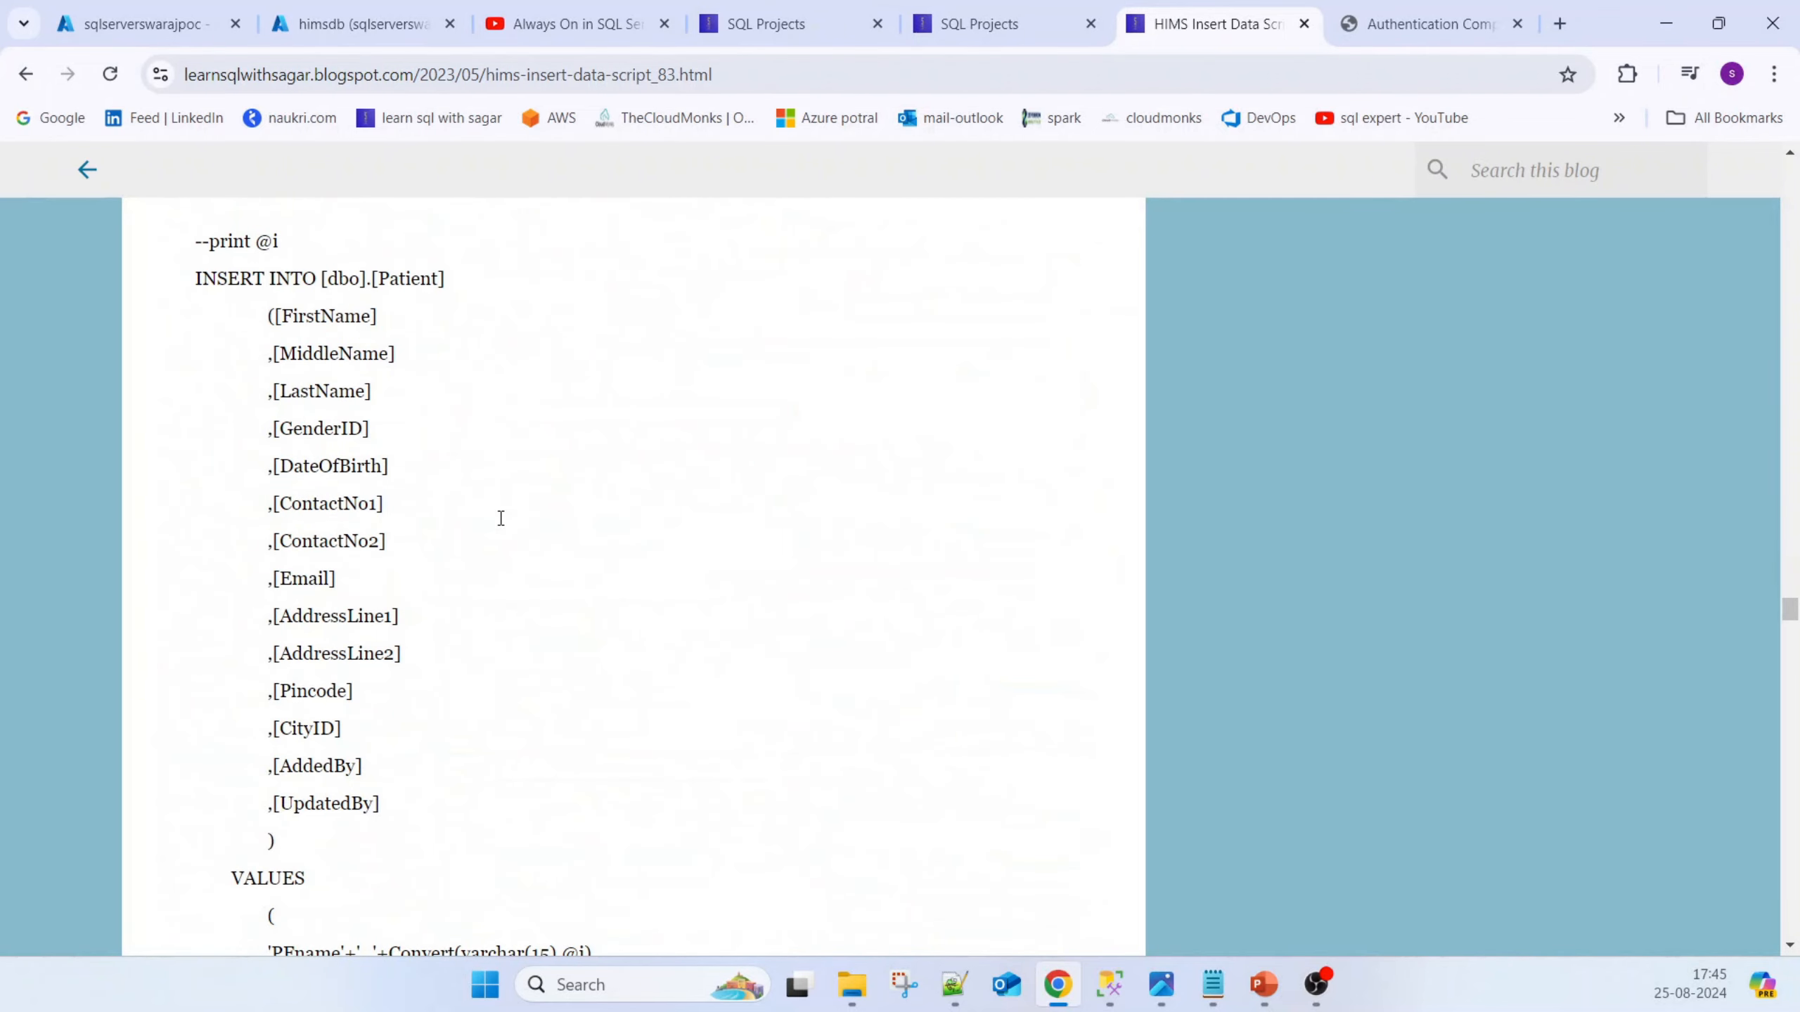
scroll(500, 518, up, 6)
drag(184, 468, 198, 528)
scroll(657, 720, down, 20)
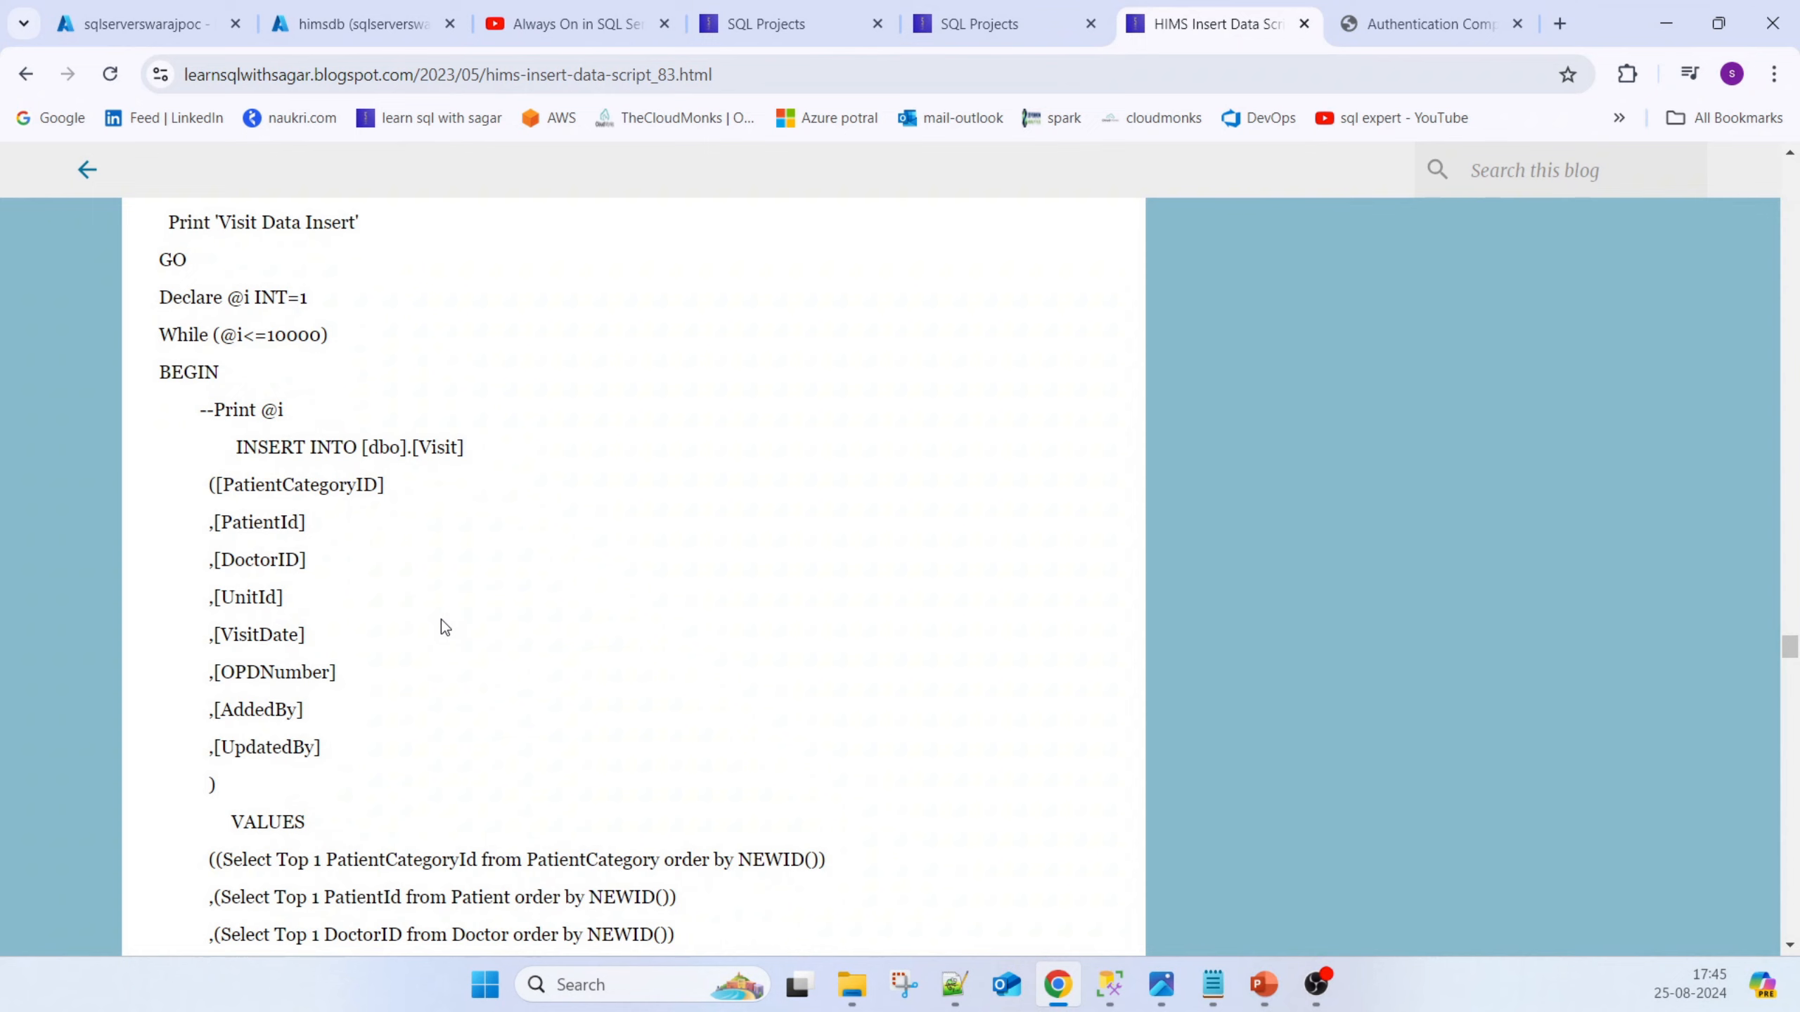
scroll(441, 618, down, 13)
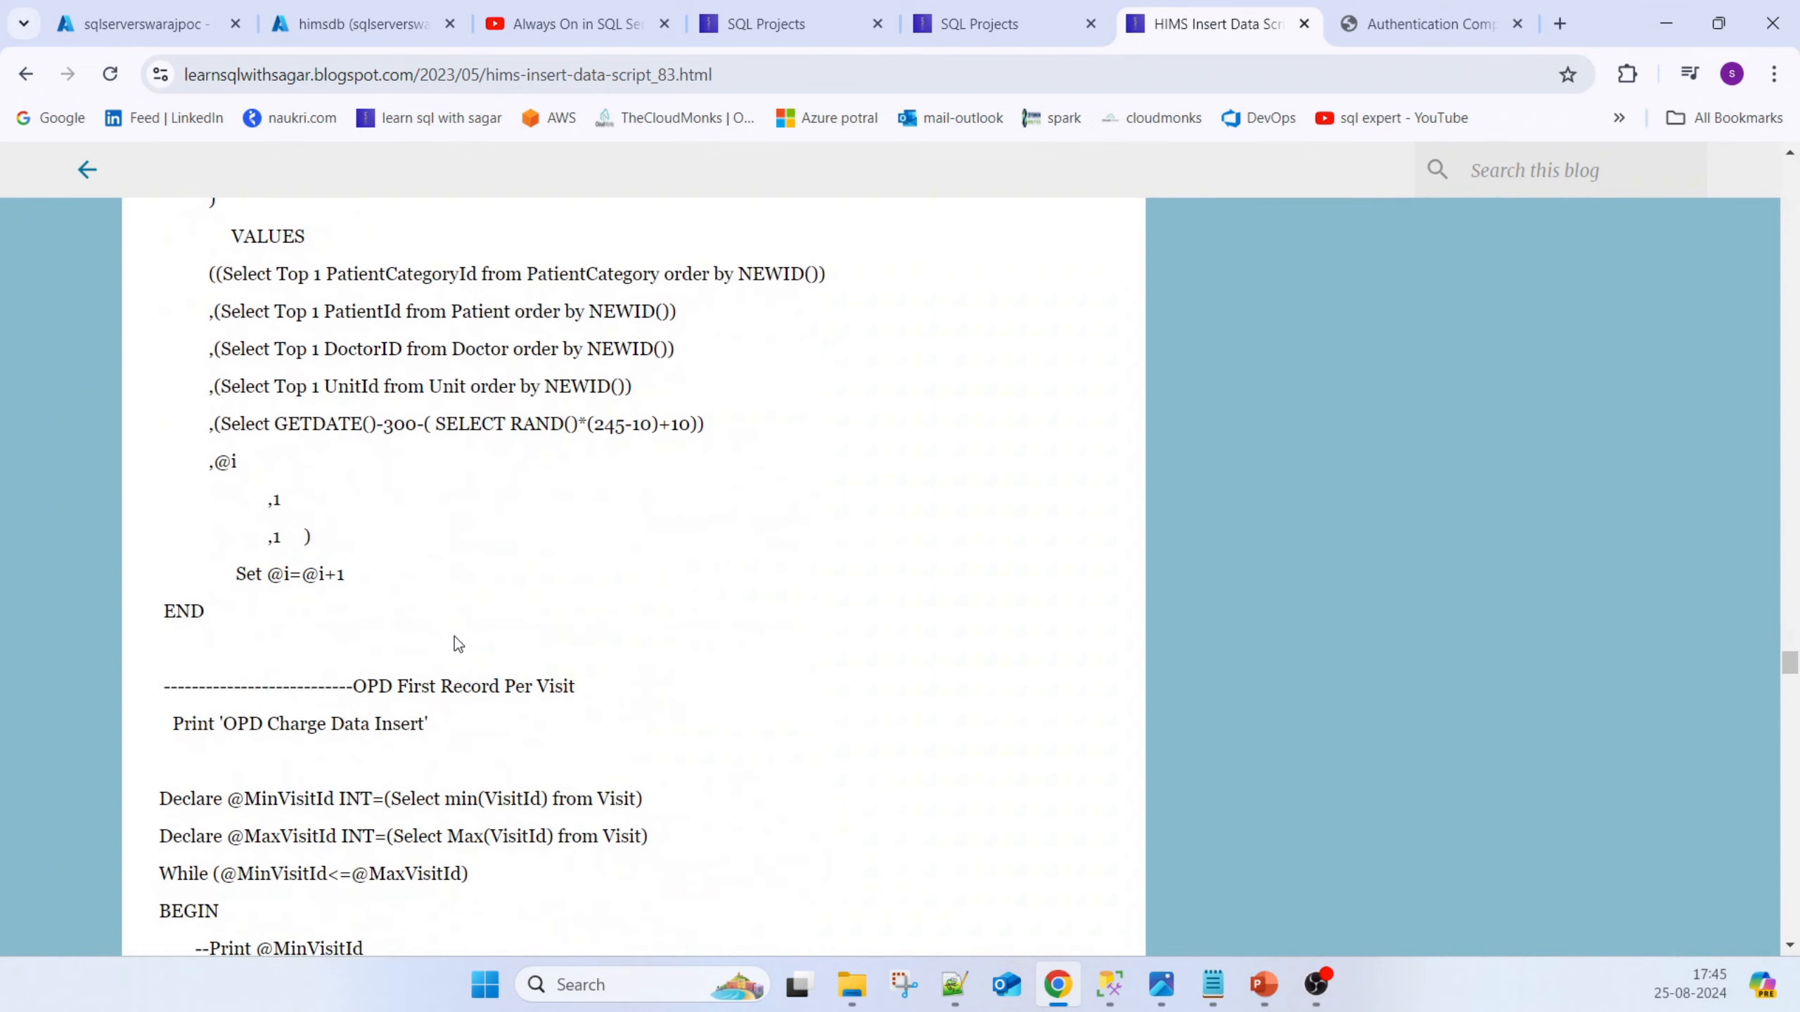
triple_click(215, 267)
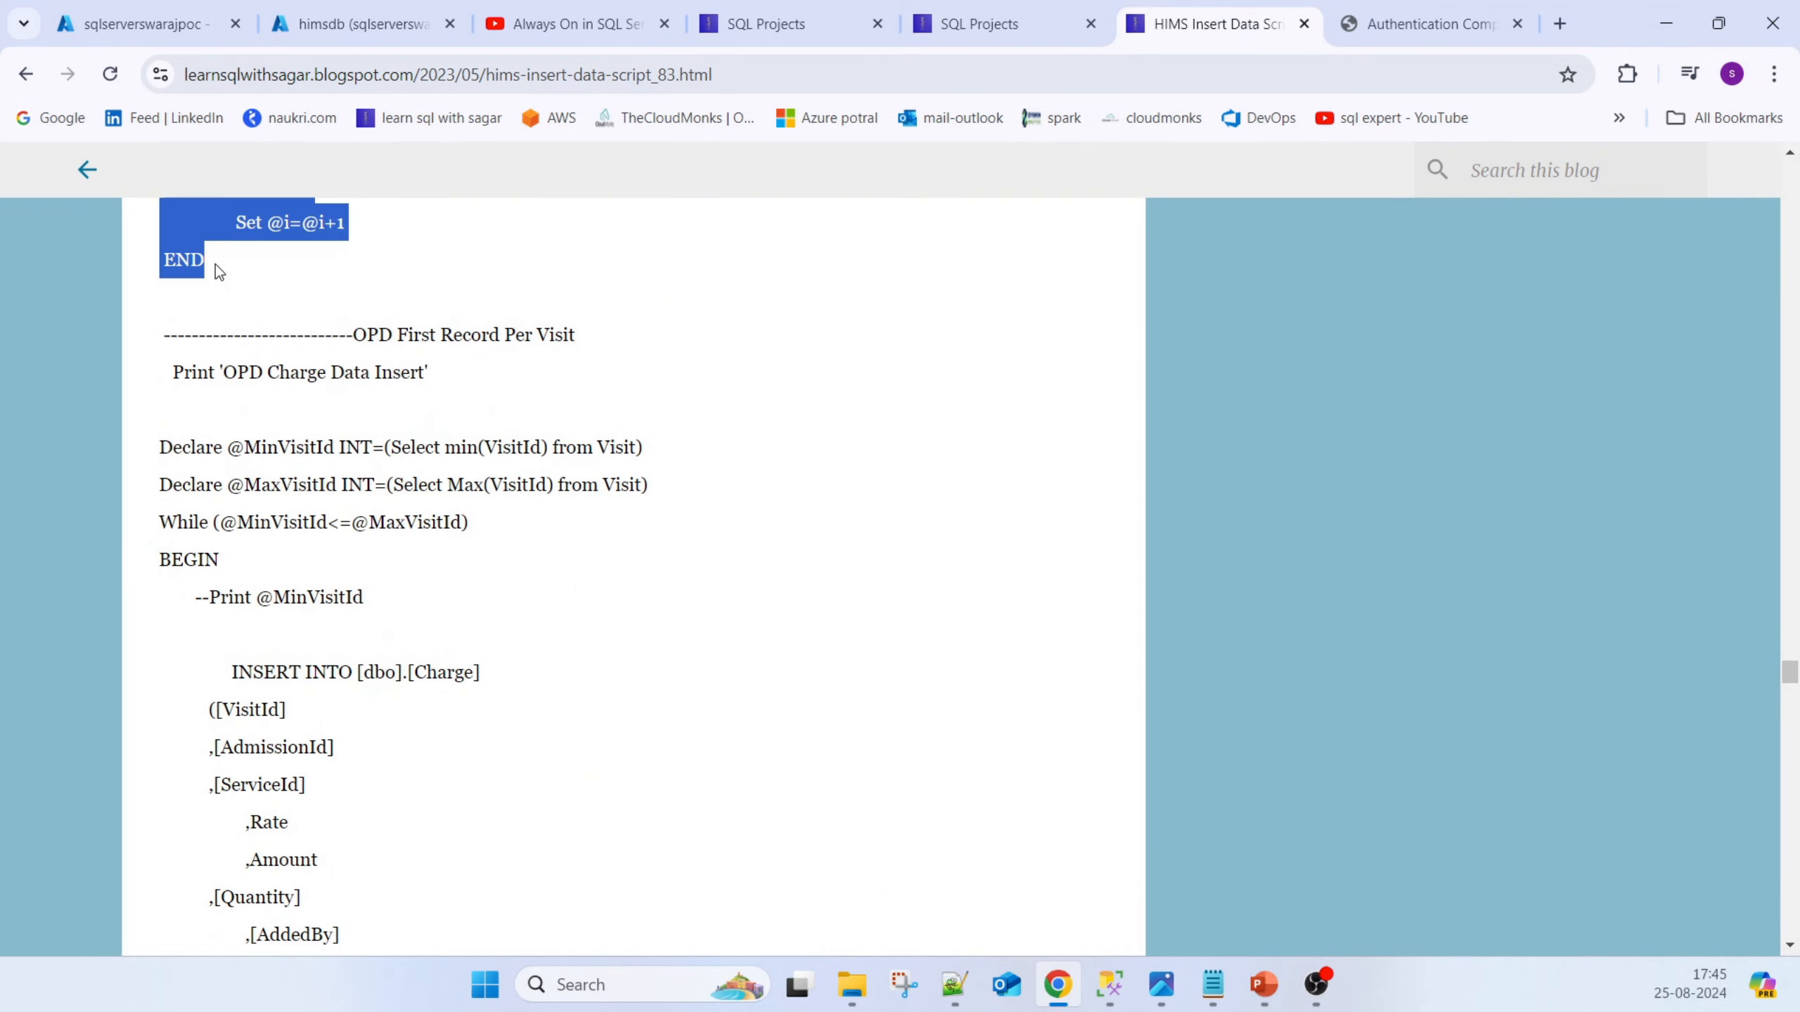
Switch to Management Studio and paste the copied Patient and Visit insert script below the dashed separator in SQLQuery1.sql
click(1109, 985)
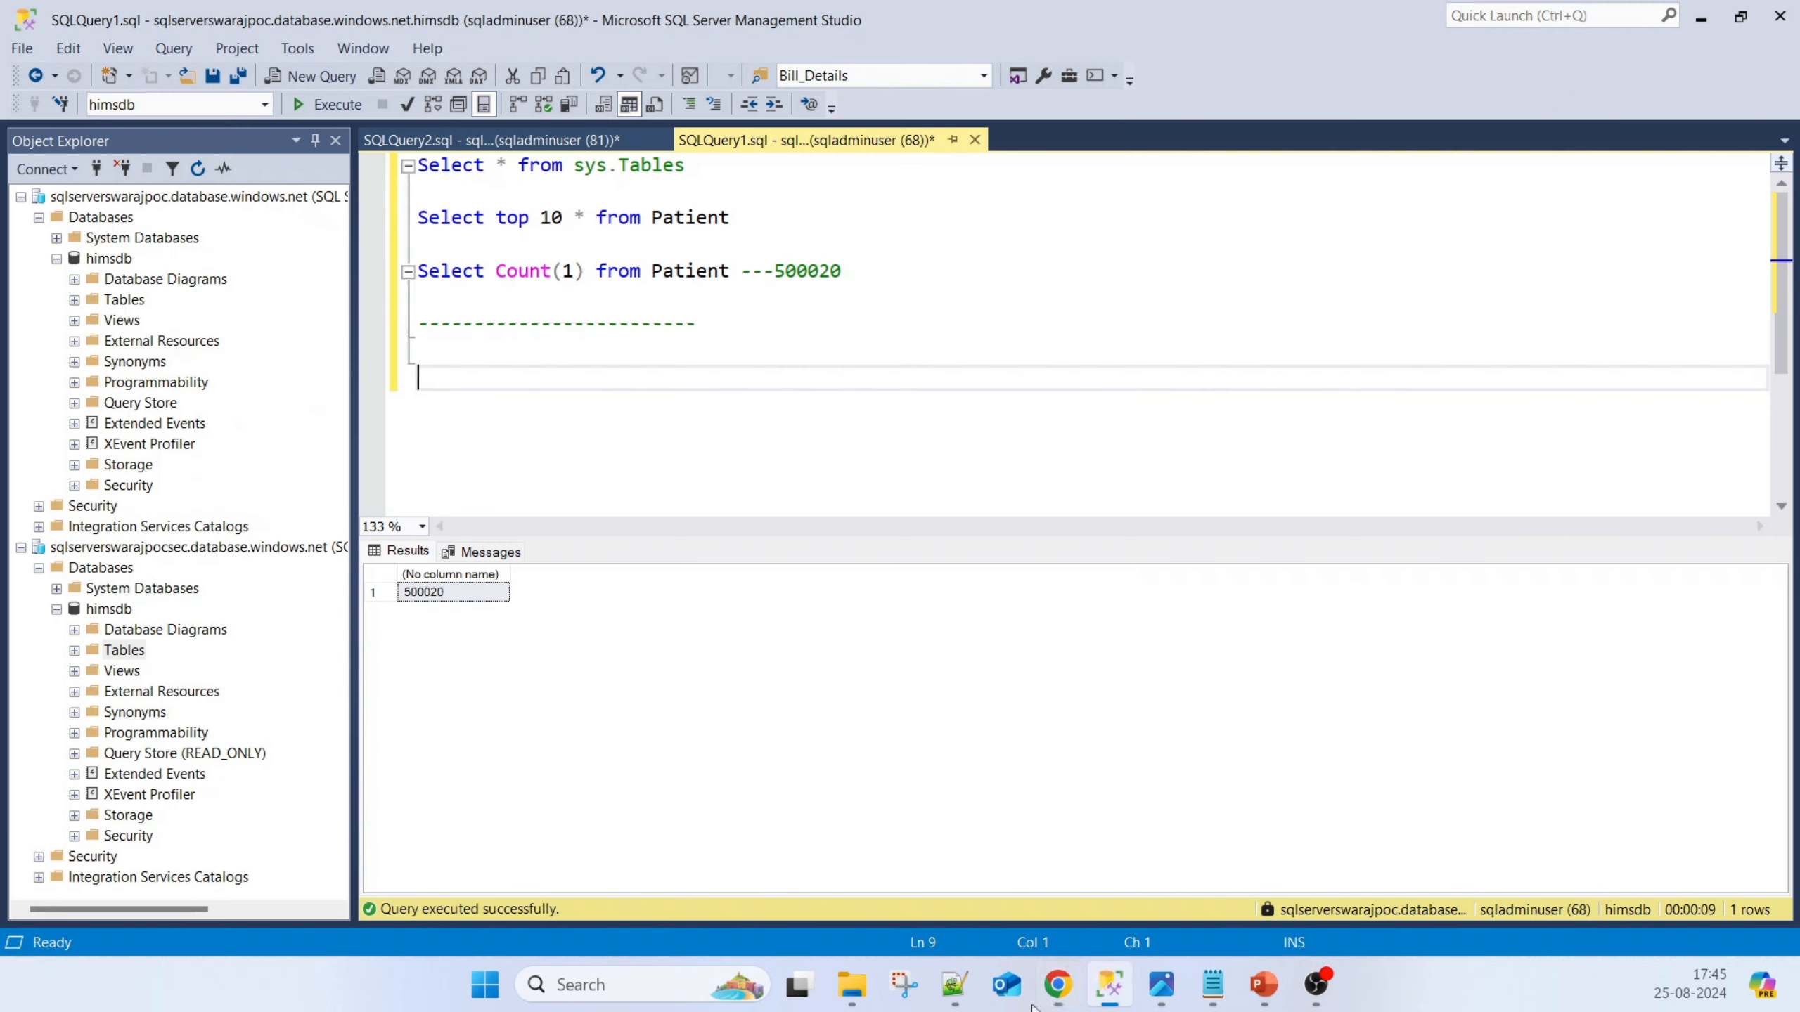
key(ctrl+v)
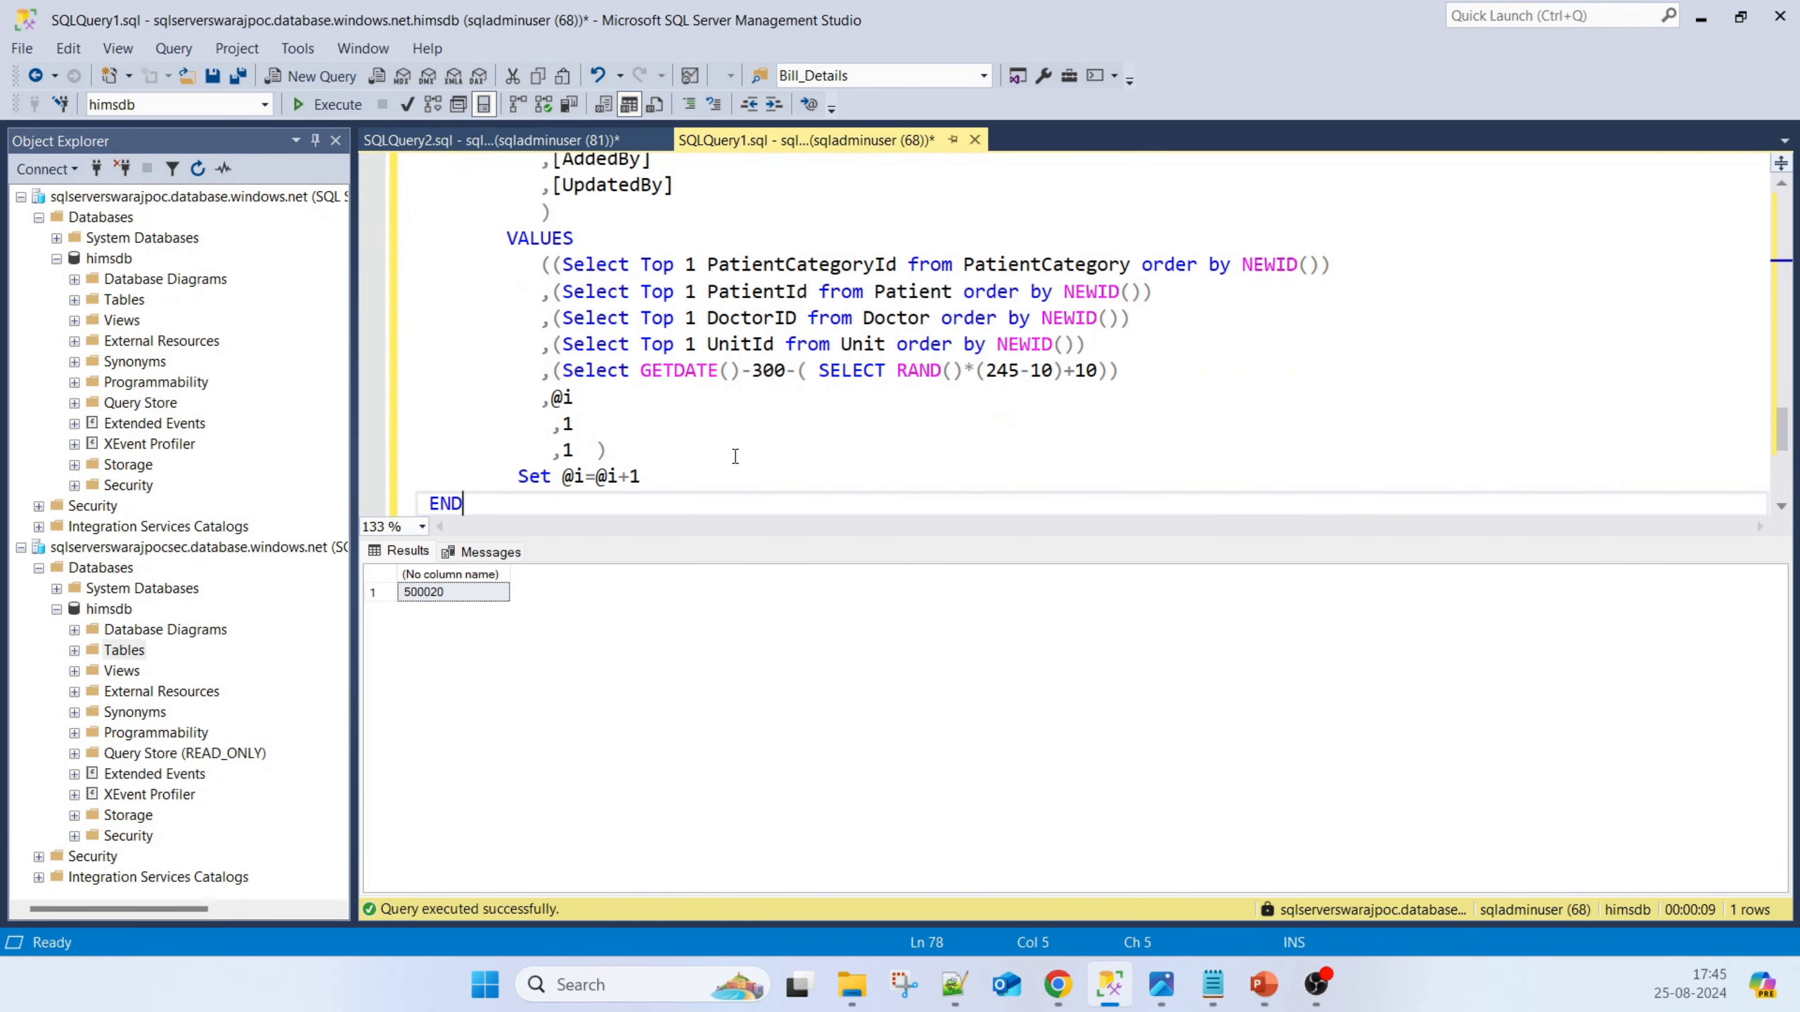
scroll(735, 454, up, 11)
scroll(736, 422, down, 4)
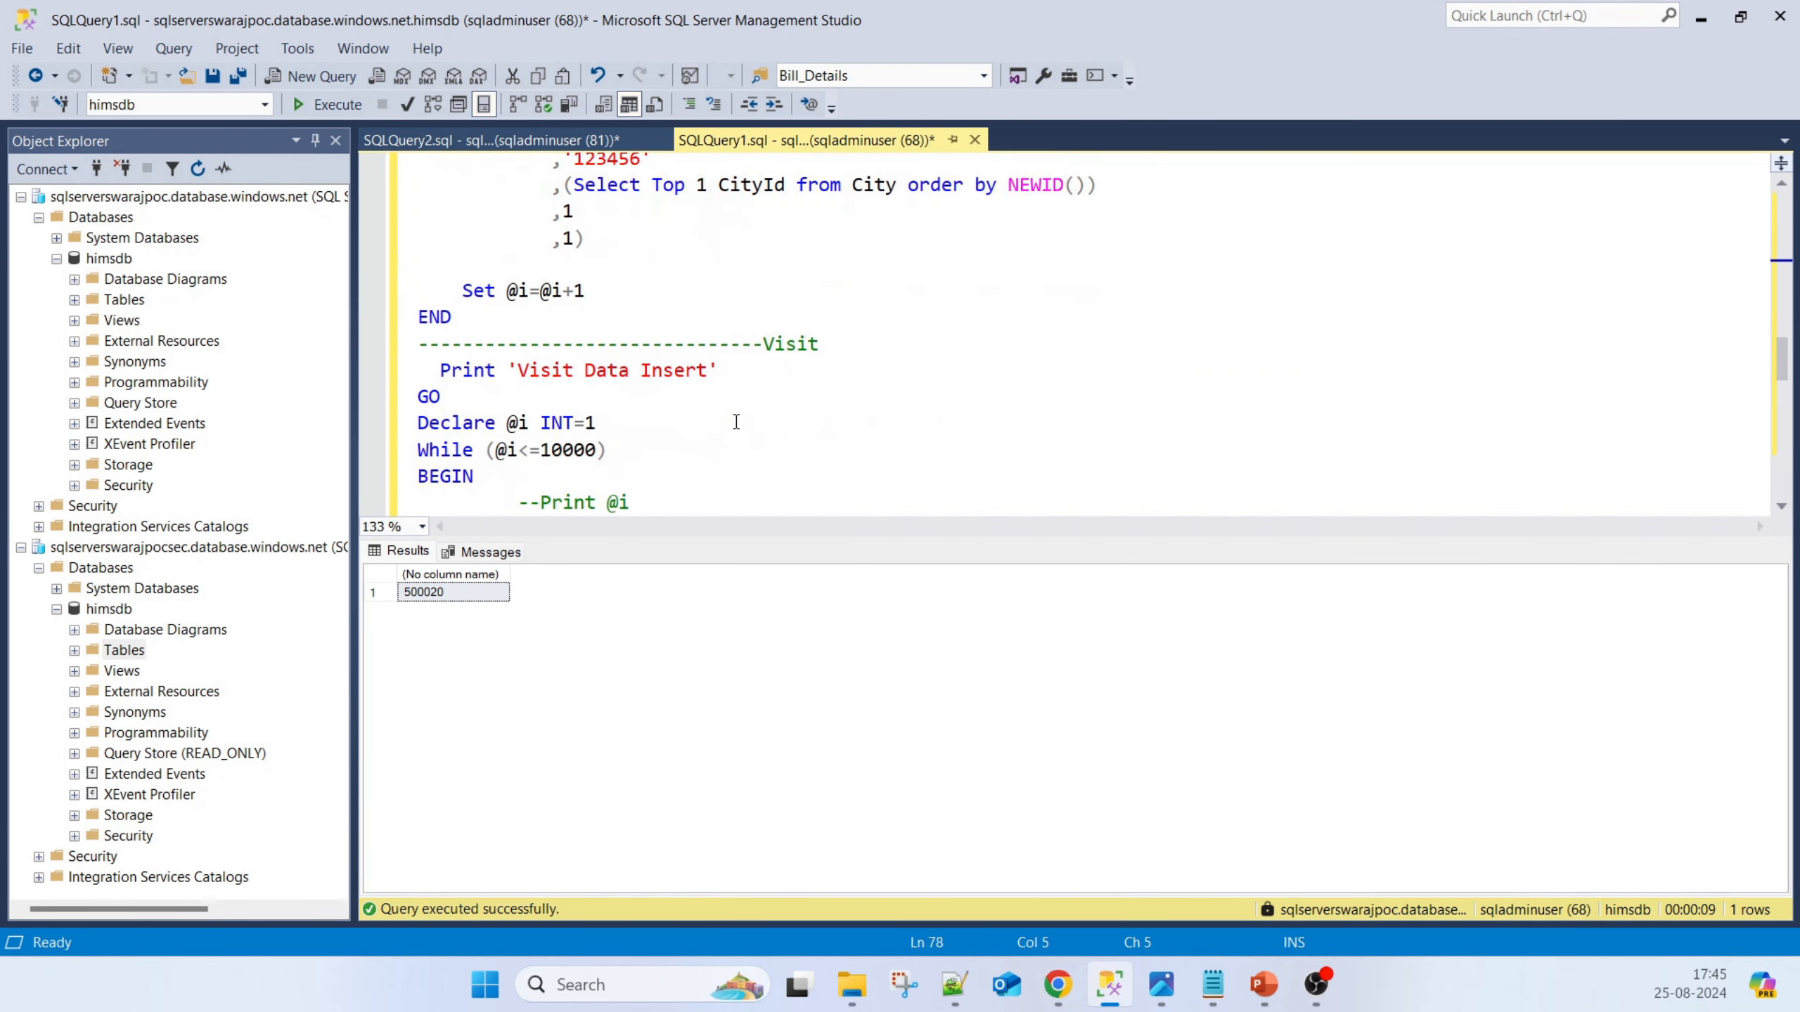
Hide the results pane and delete the whole Visit data insert block, keeping only the Patient insert loop
click(592, 422)
scroll(709, 412, up, 12)
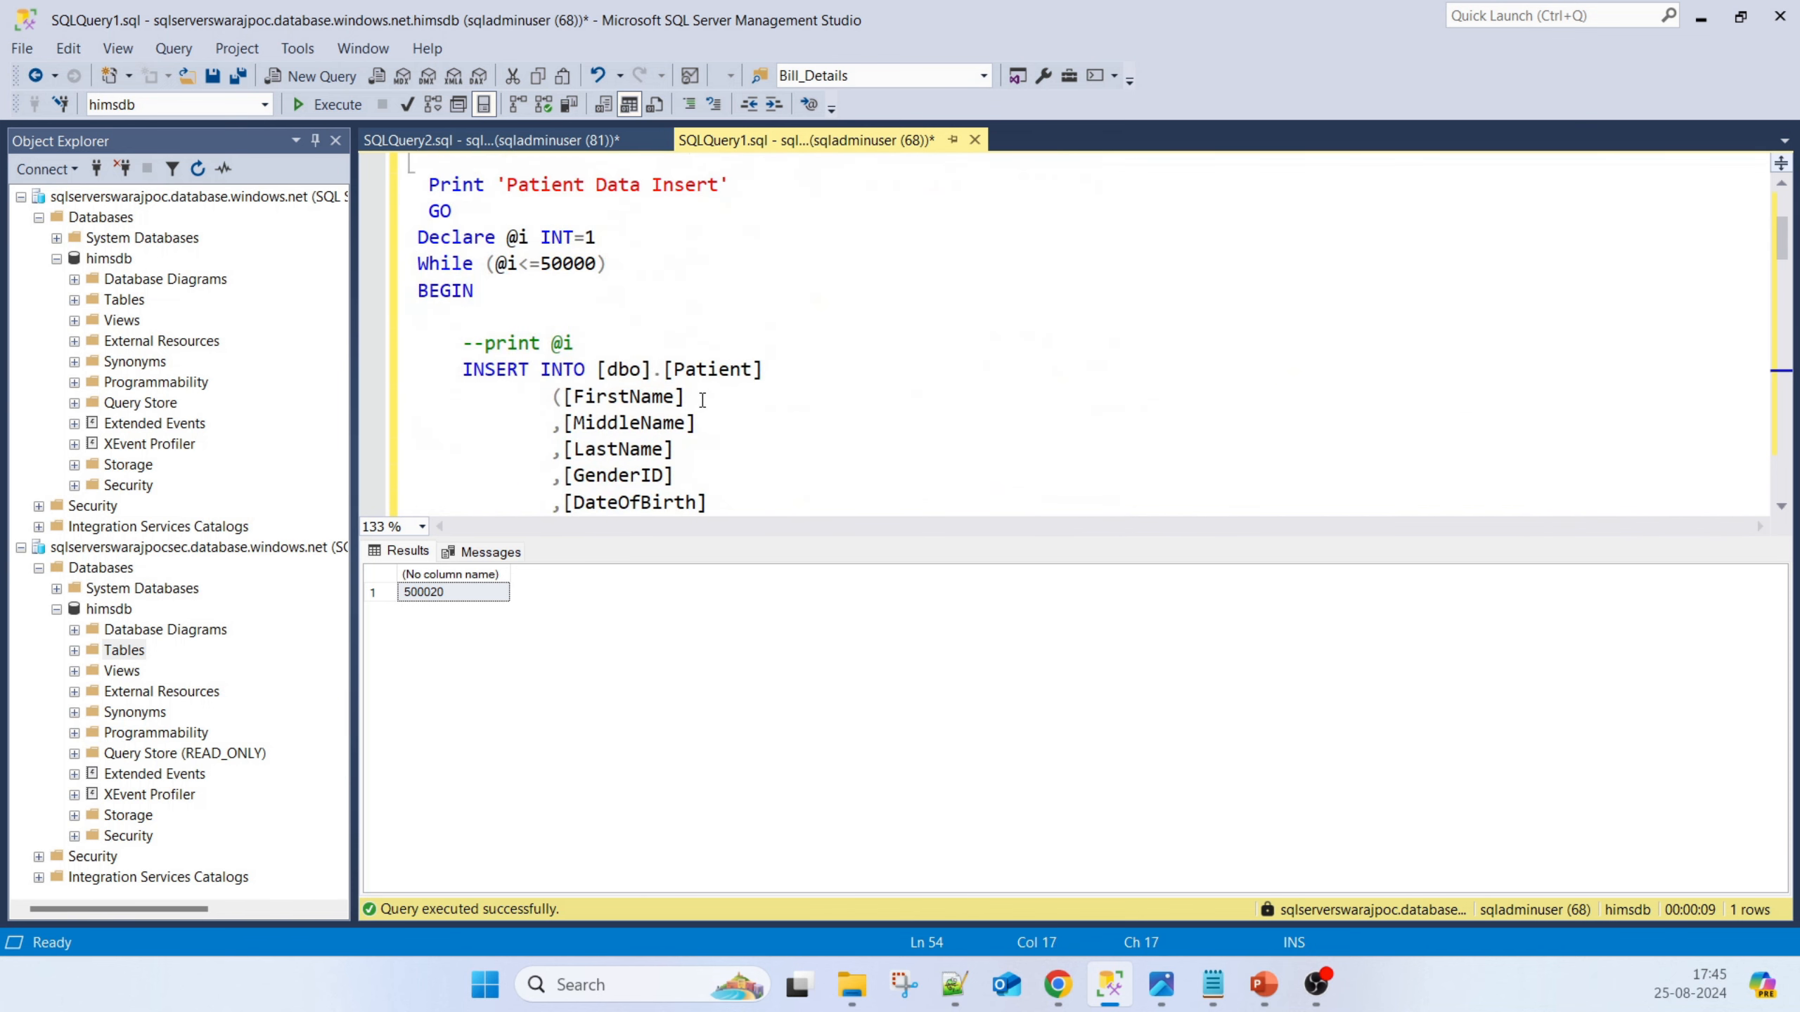
key(ctrl+r)
scroll(744, 368, down, 11)
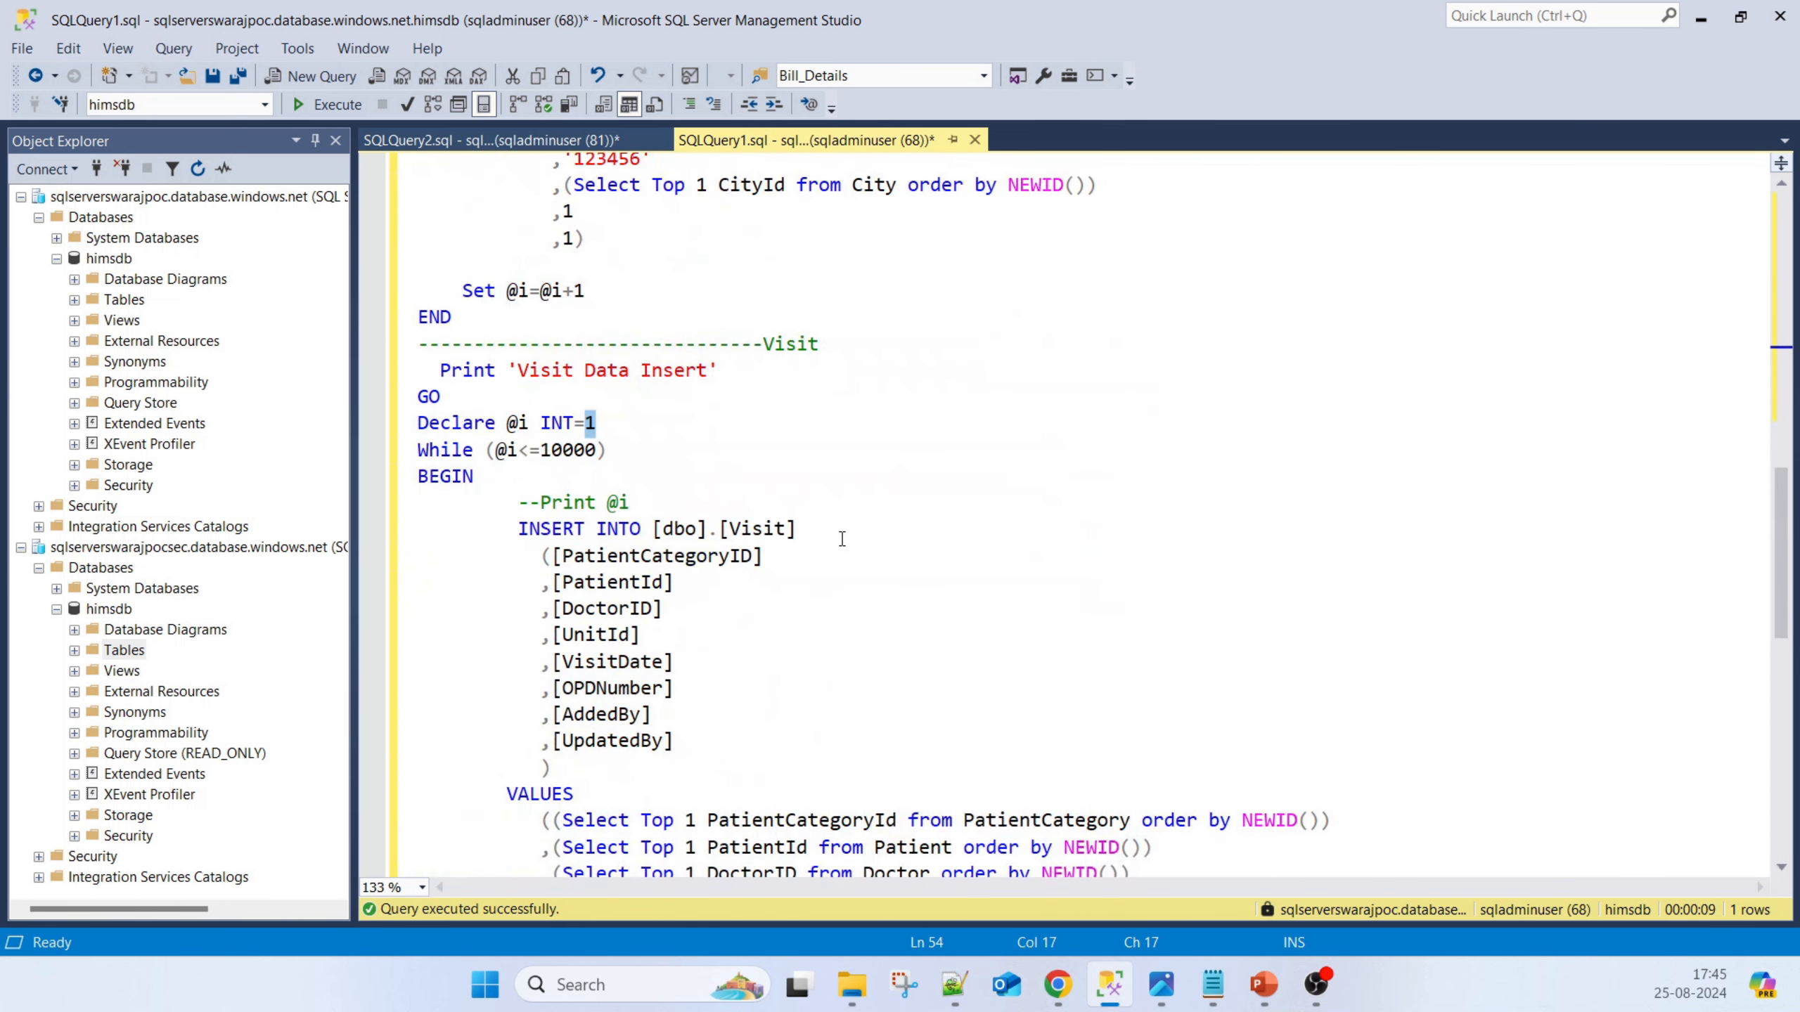
drag(425, 351, 917, 750)
key(Delete)
Set the starting value of @i in the Patient insert script to 500021, based on the count noted beside the Count(1) query
scroll(917, 750, up, 10)
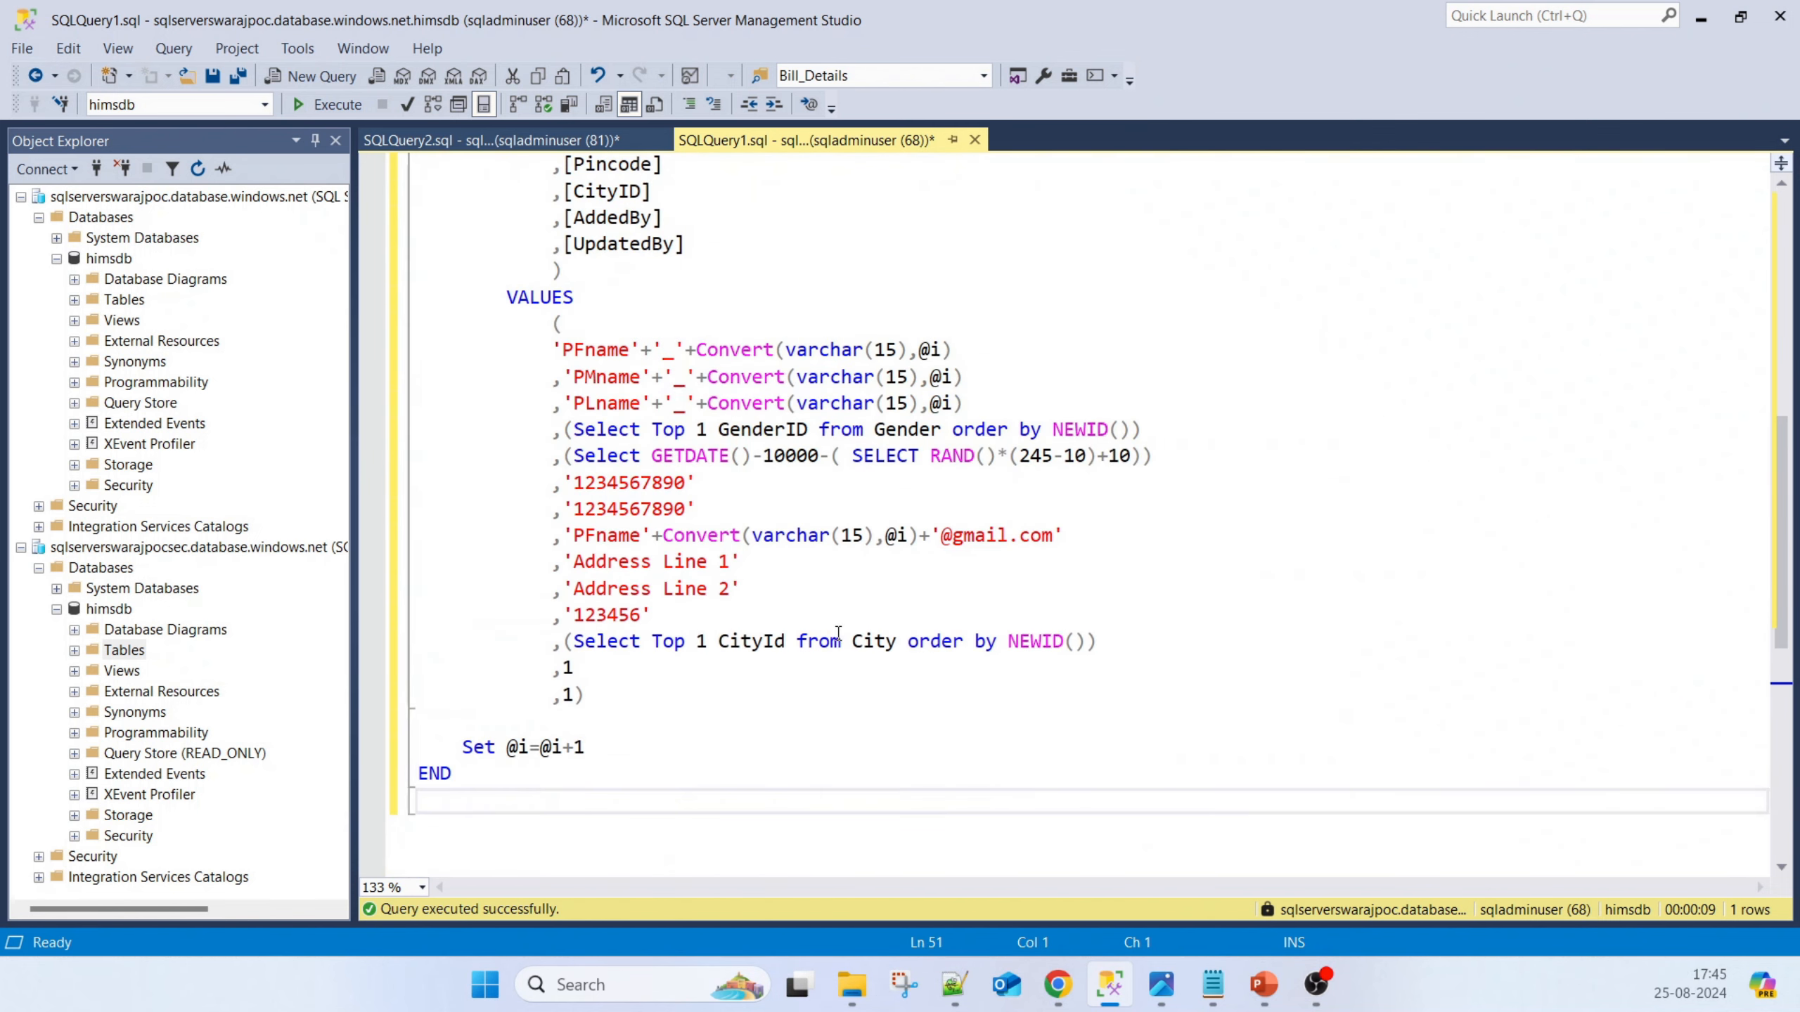
double_click(587, 450)
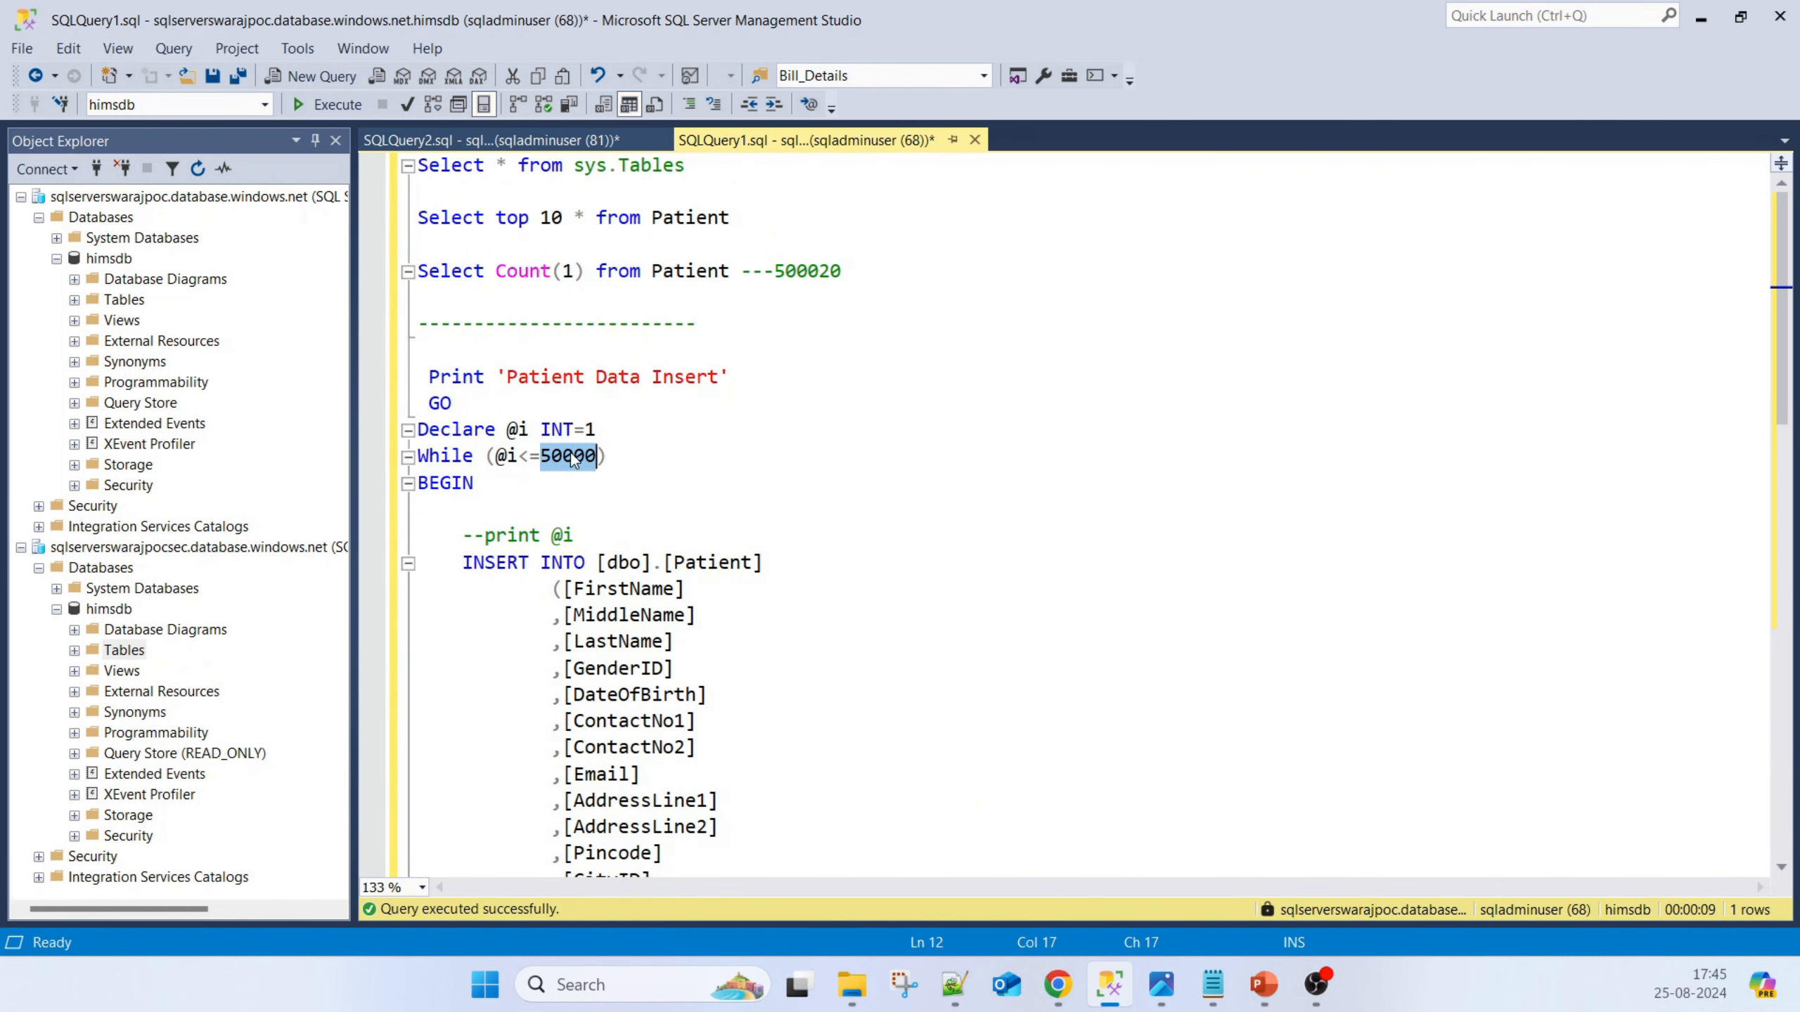
double_click(807, 271)
key(ctrl+c)
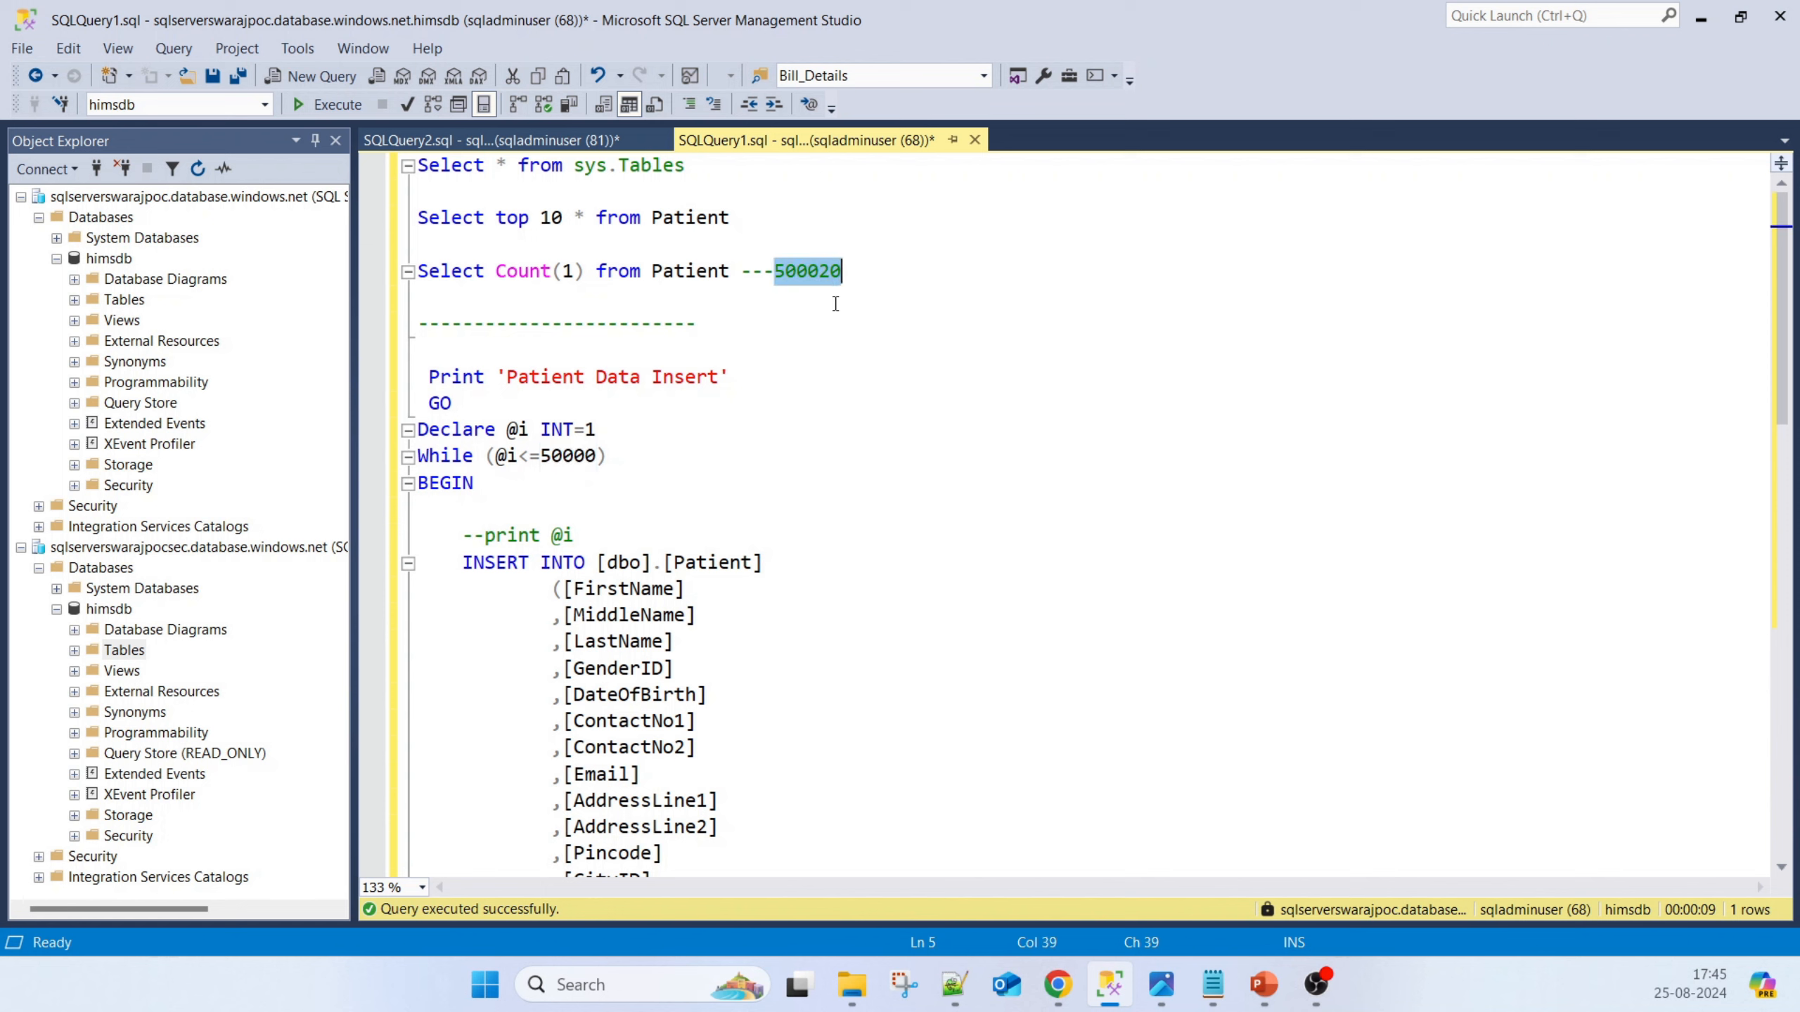
double_click(591, 430)
key(ctrl+v)
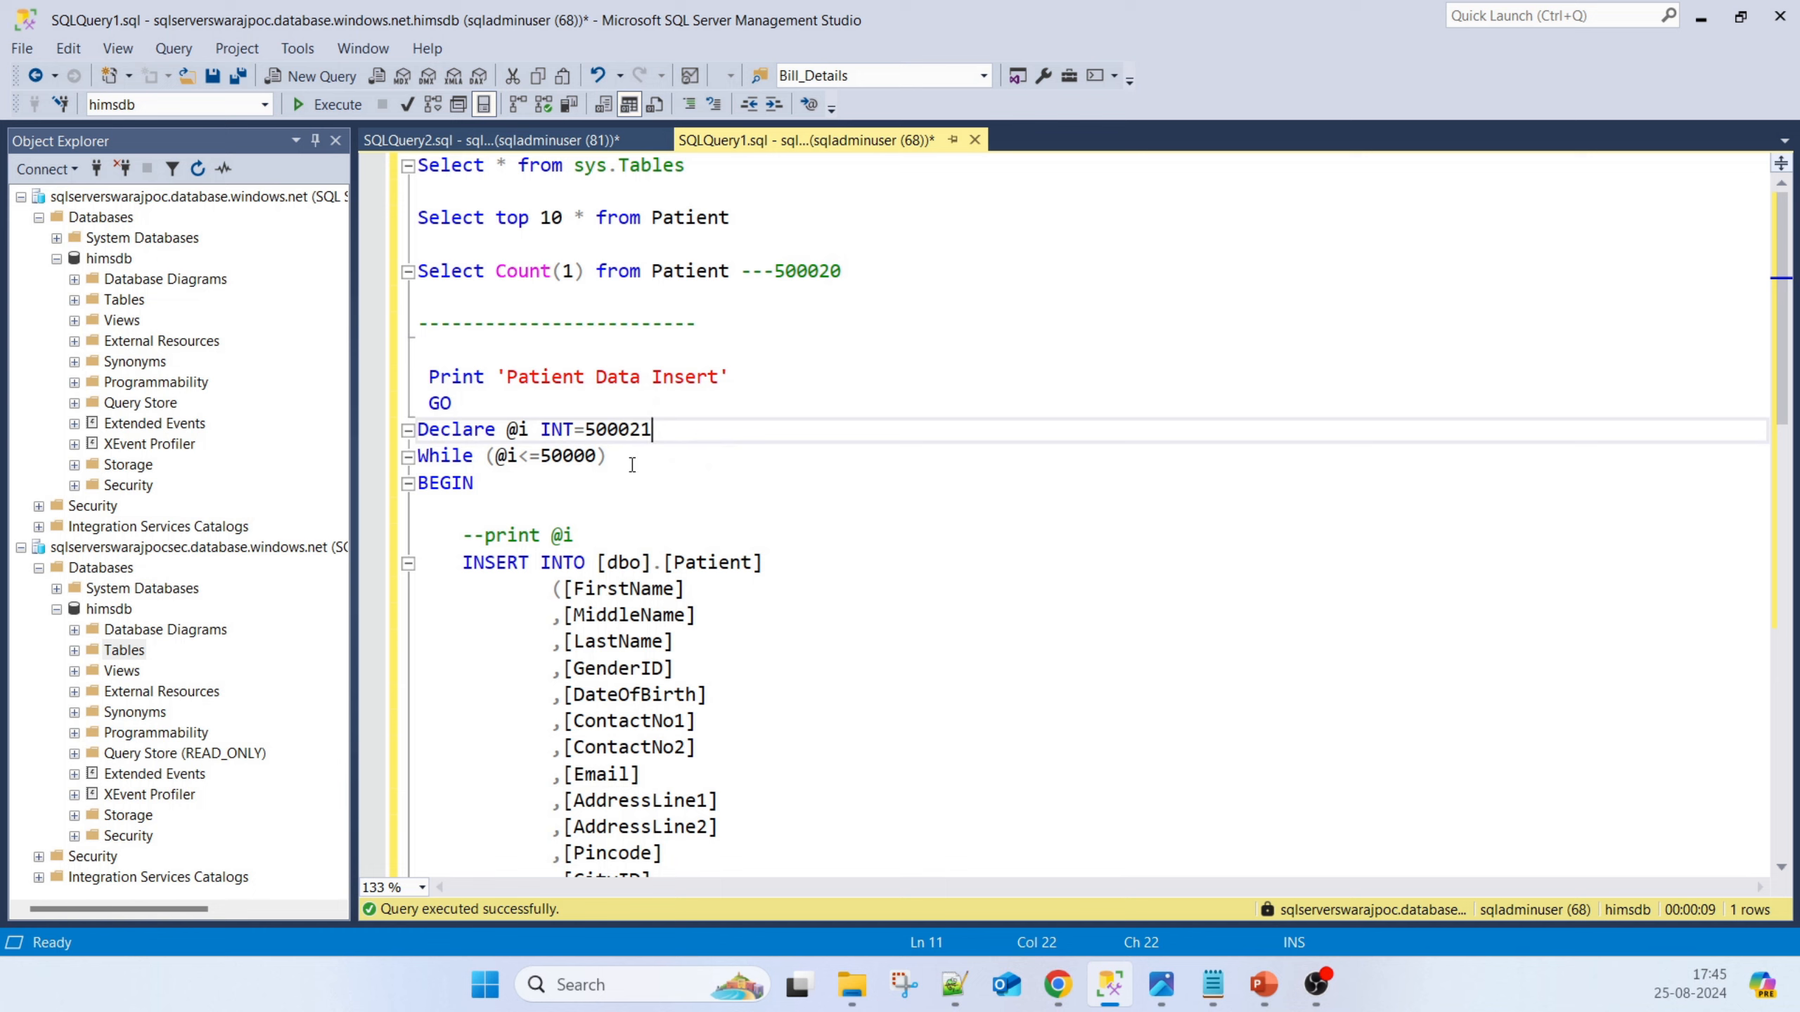
Set the upper limit of @i in the Patient insert script's While condition to 500050
double_click(650, 431)
key(ctrl+c)
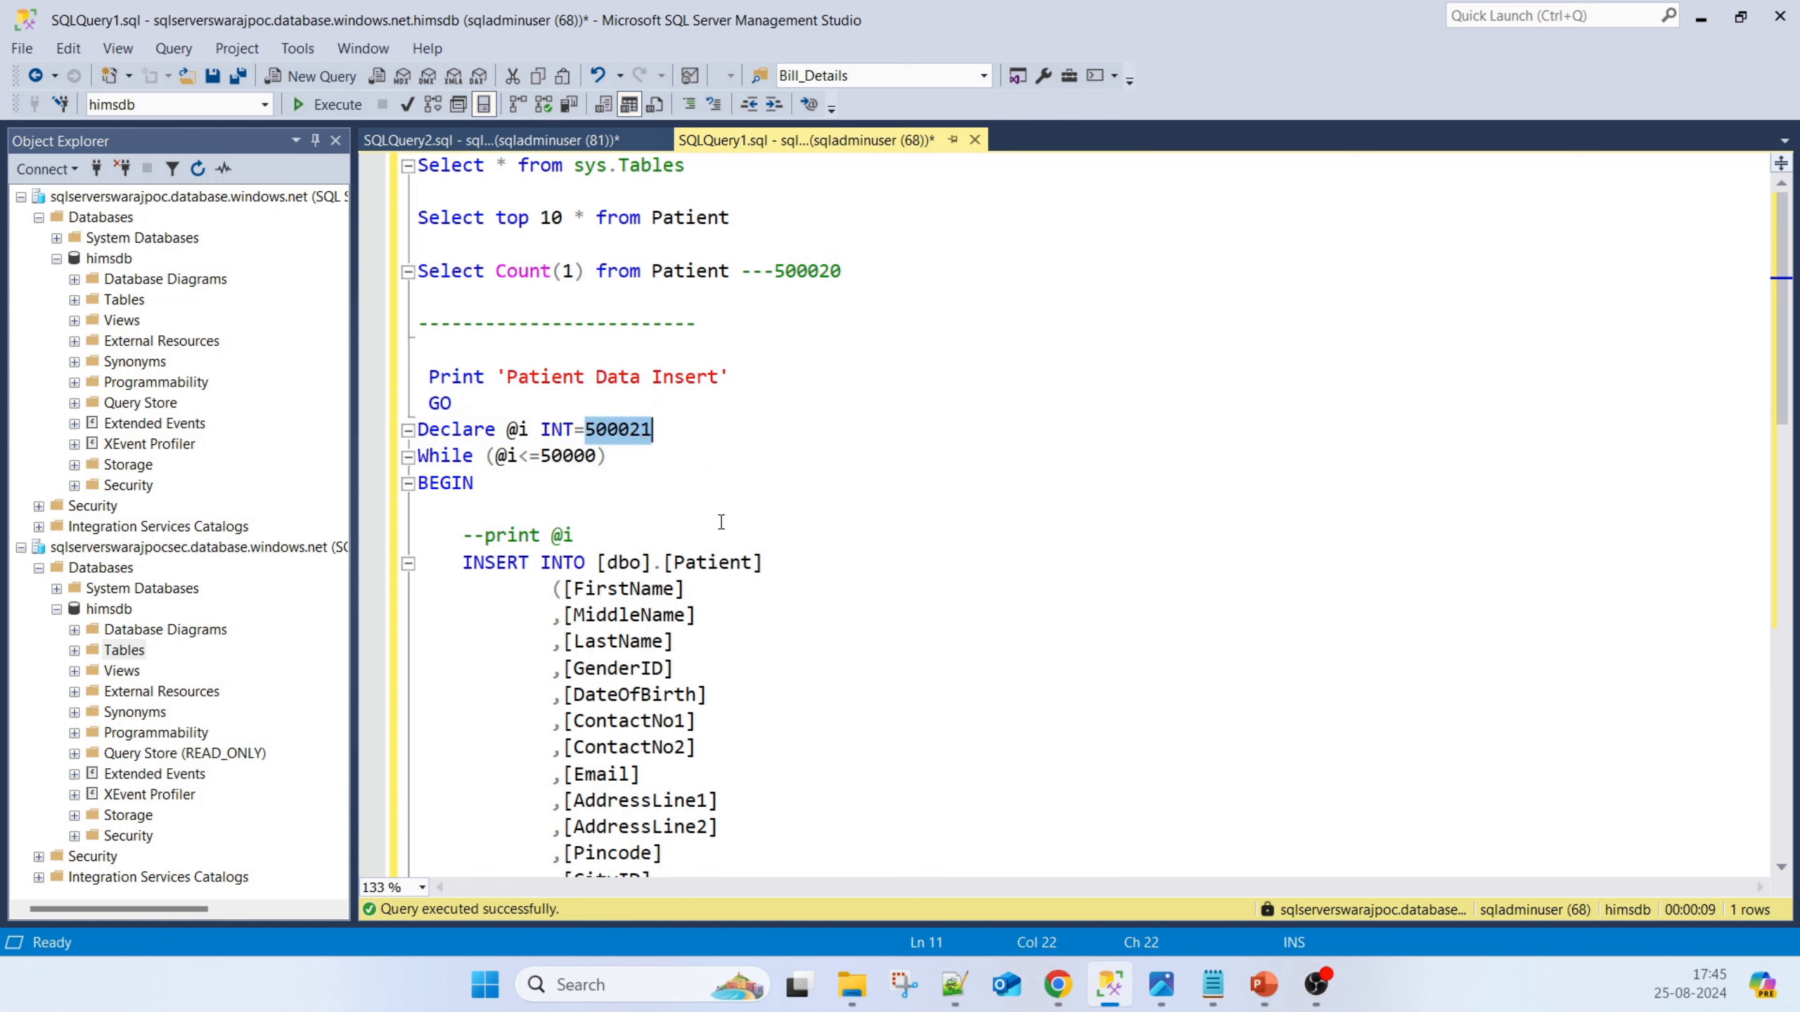
double_click(574, 453)
key(ctrl+v)
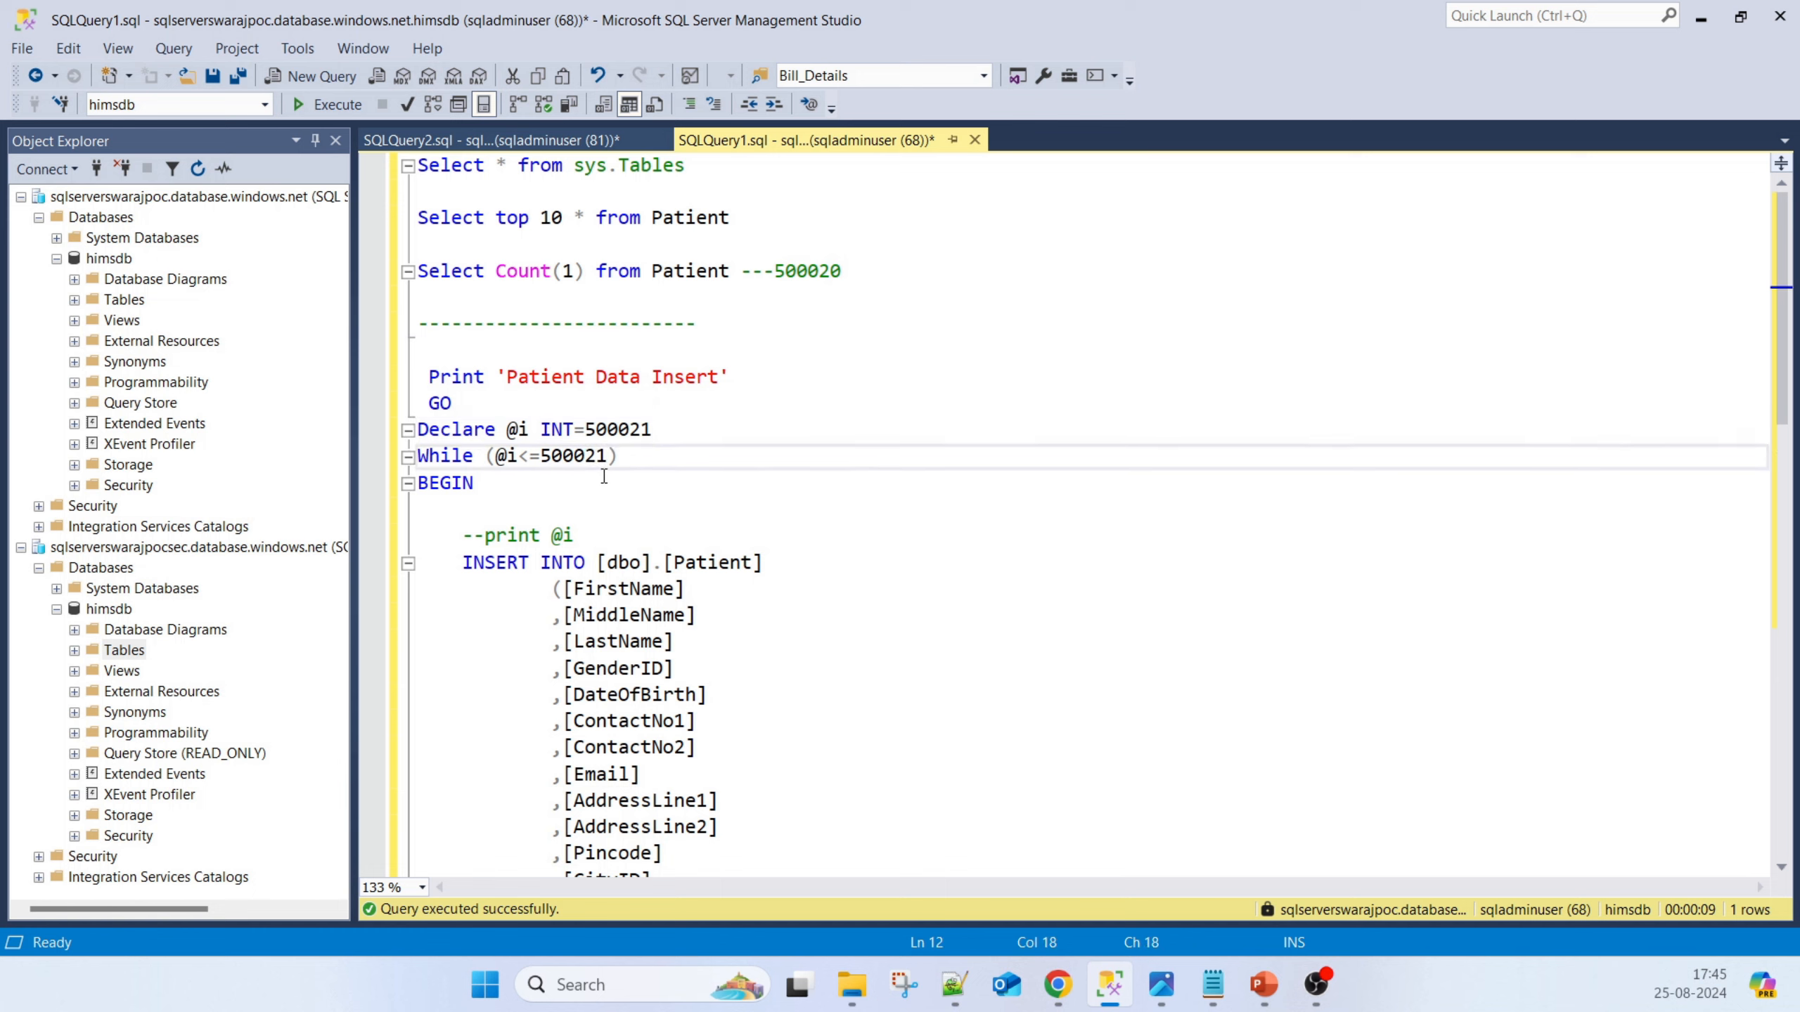
key(BackSpace)
key(BackSpace)
text(50)
Run only the Patient data insert script from SQLQuery1.sql on the primary server, after checking which server SQLQuery2.sql uses
scroll(492, 347, down, 15)
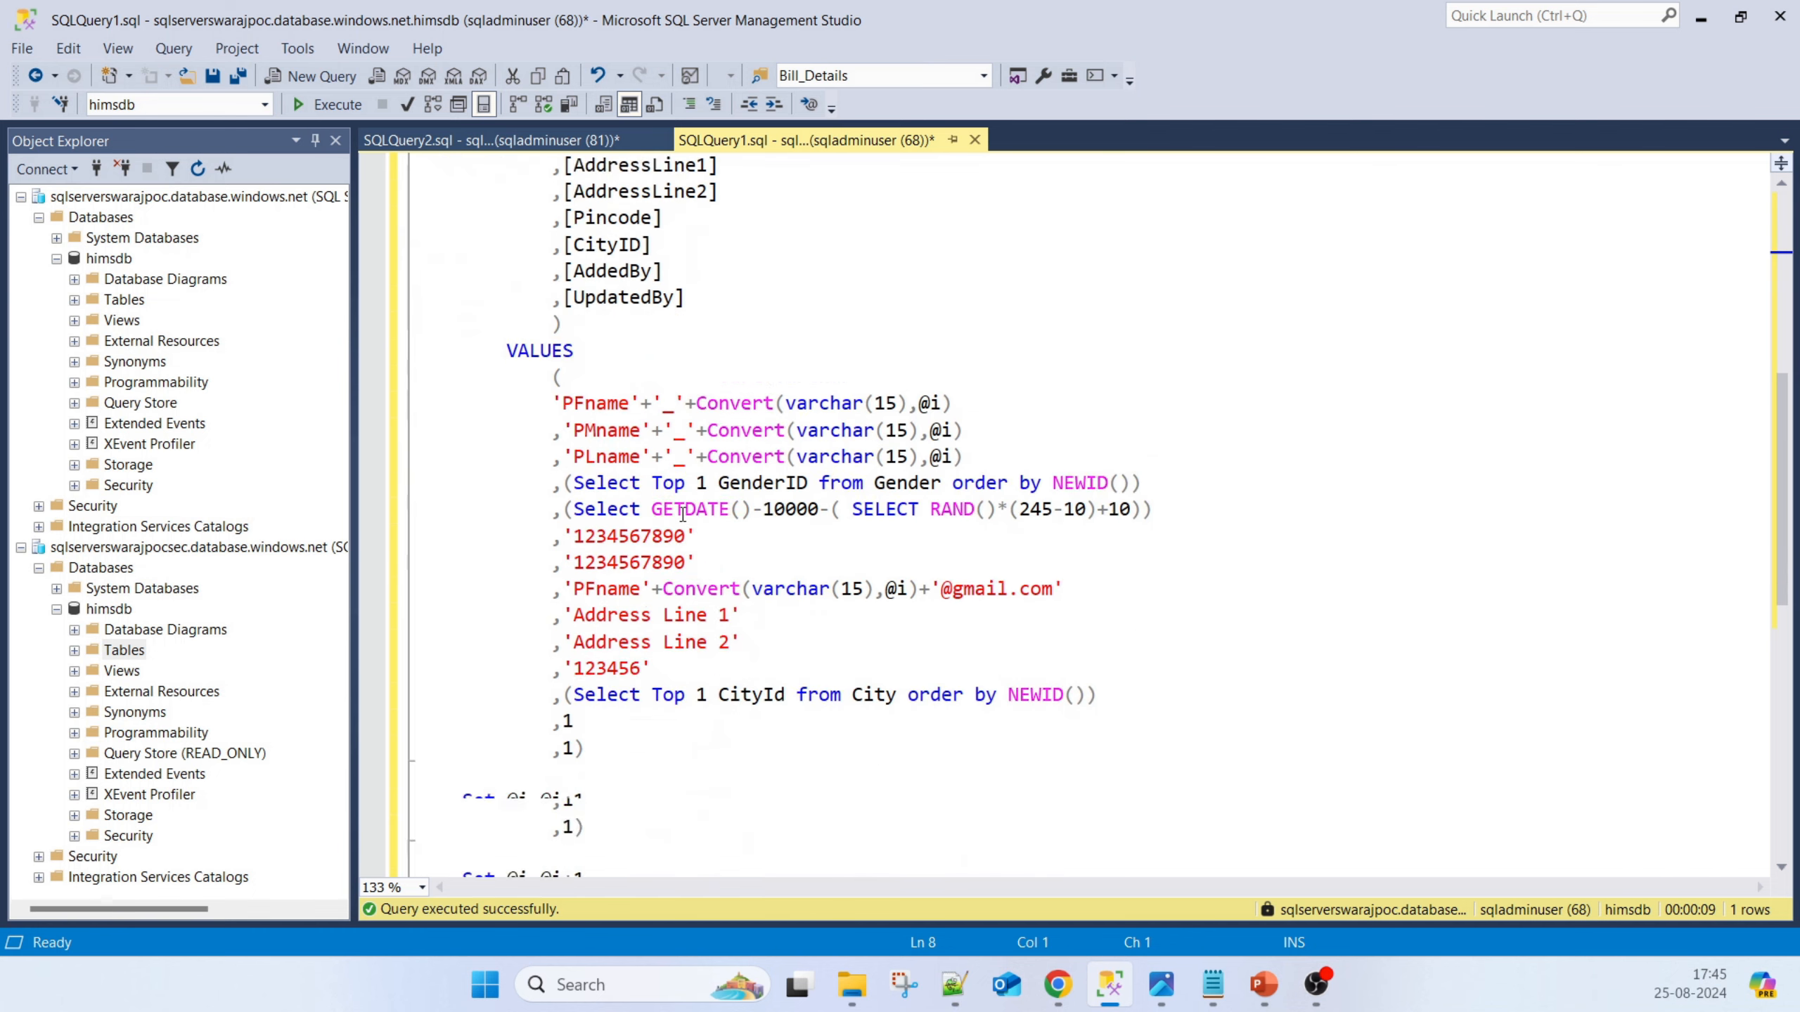
shift+click(469, 273)
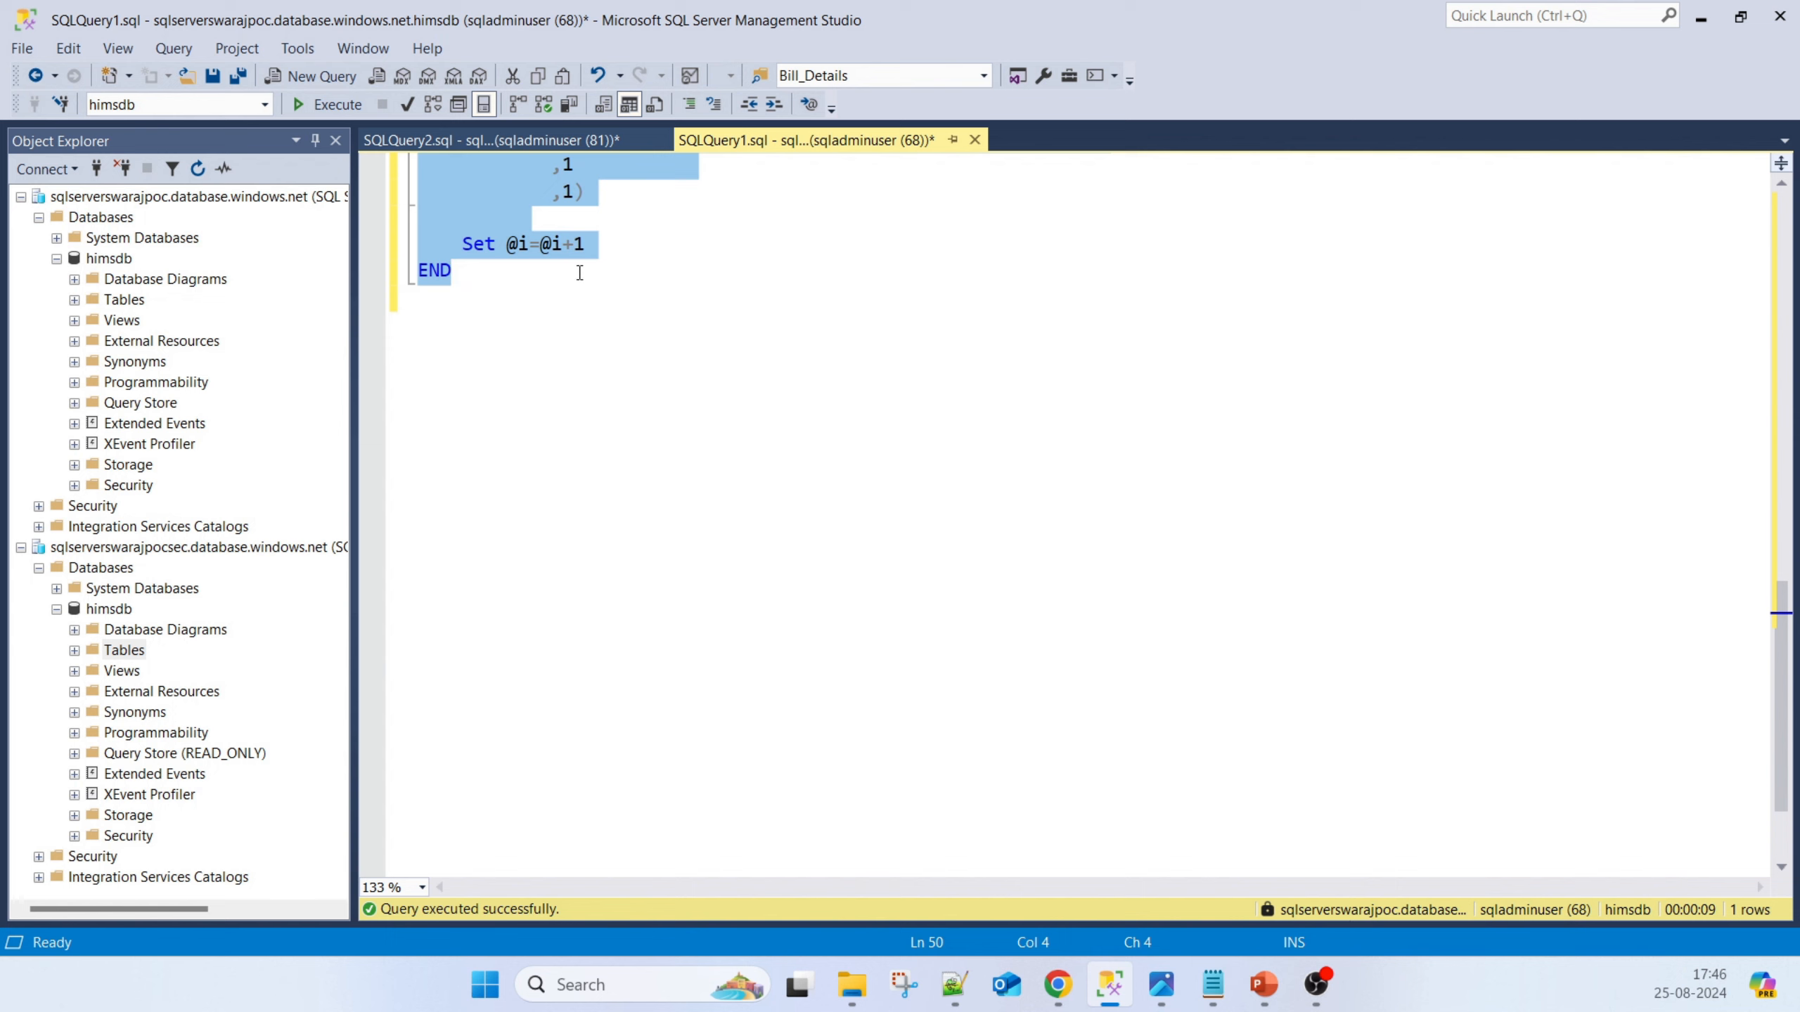
click(504, 145)
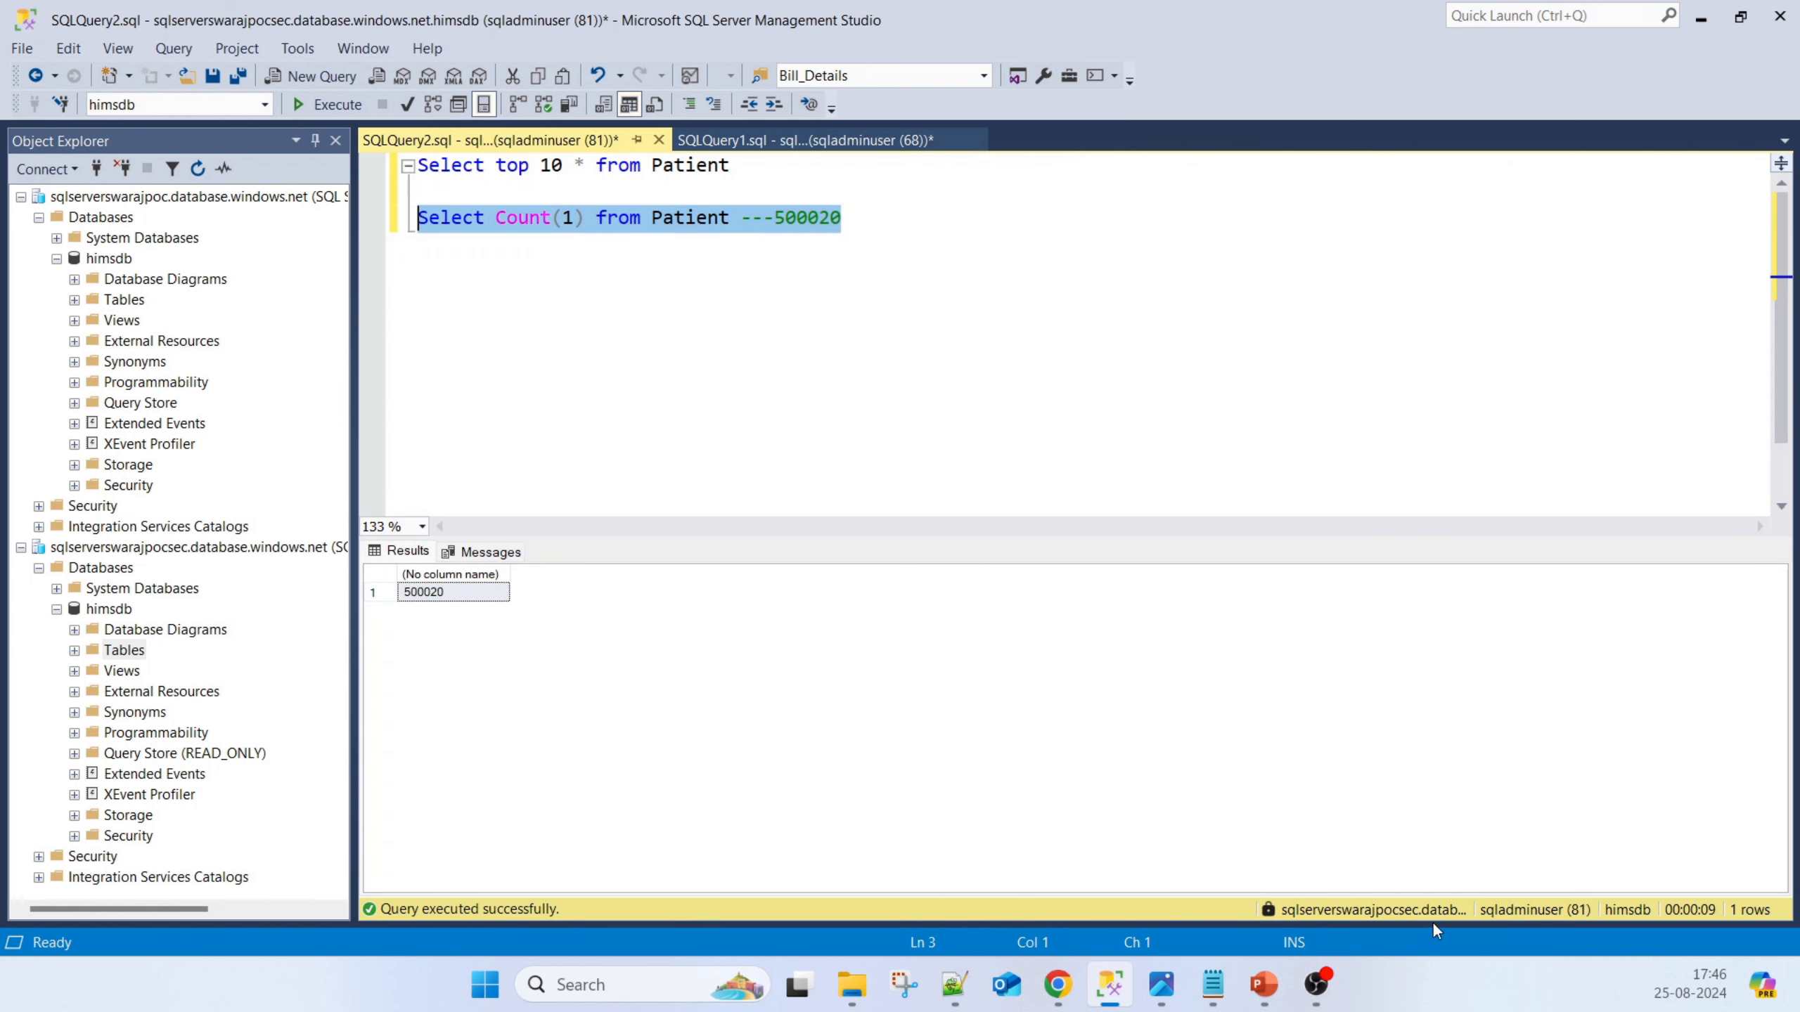
click(801, 141)
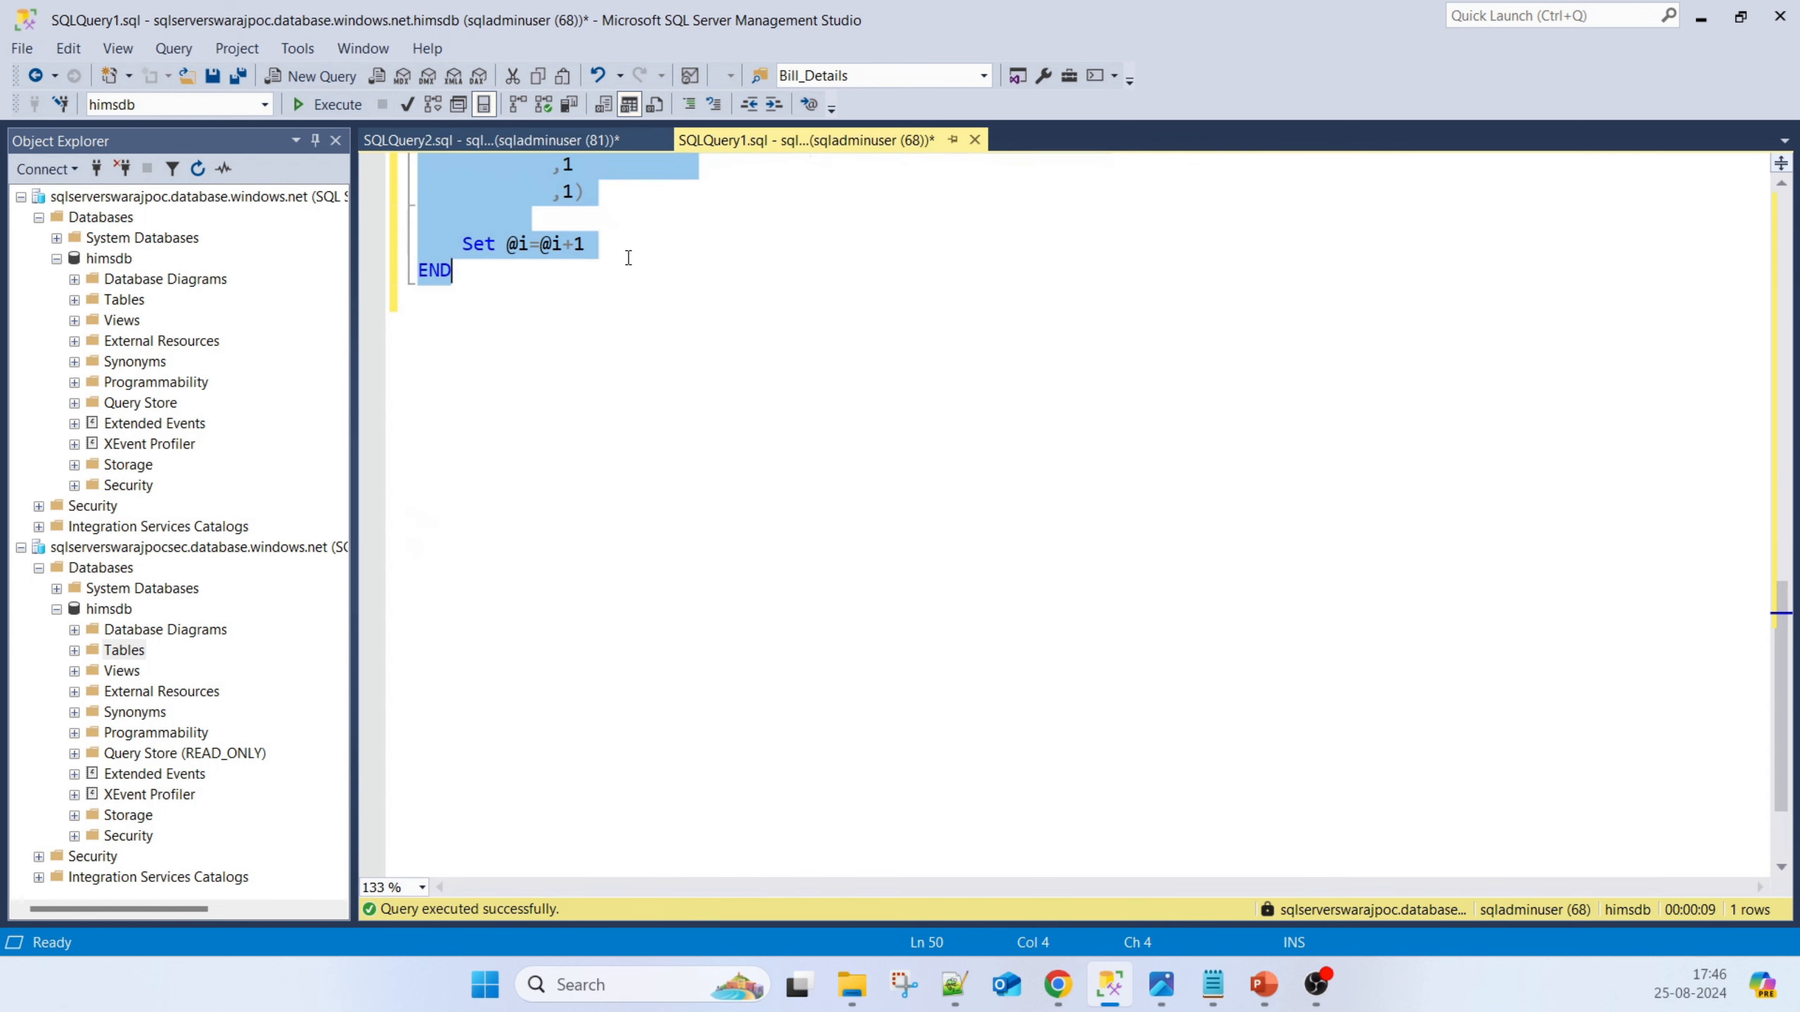
key(F5)
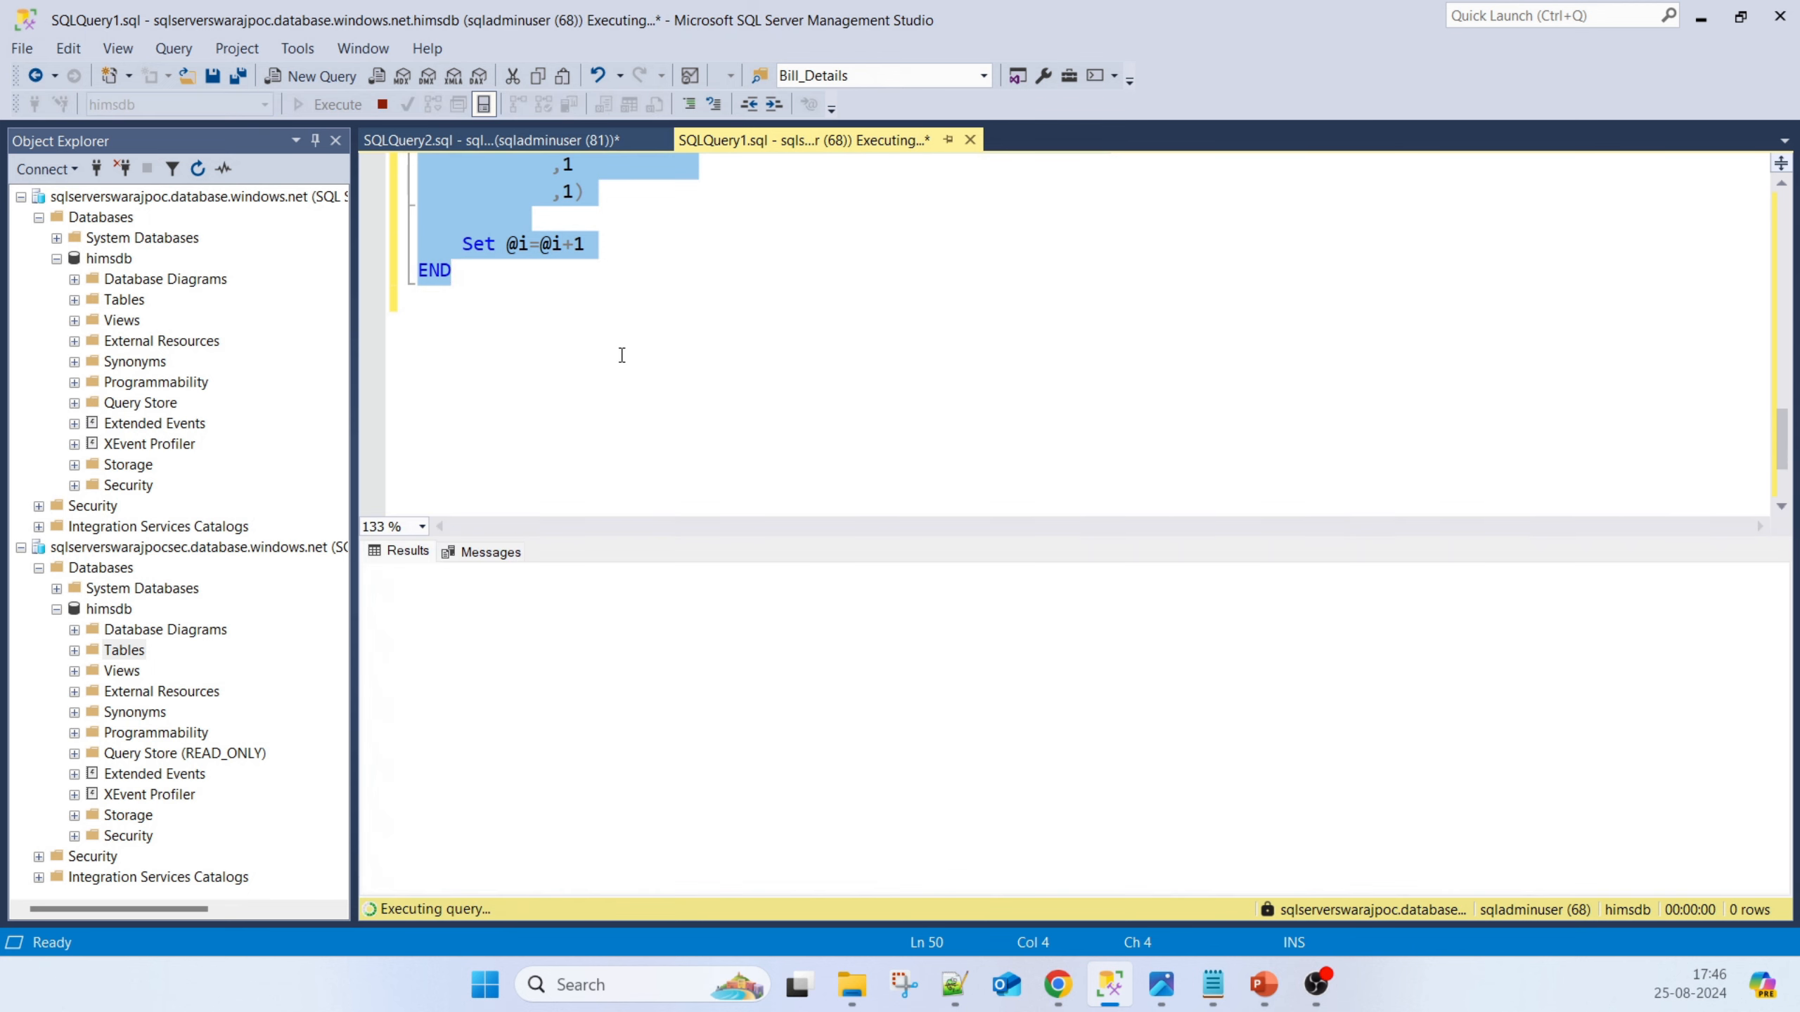
click(532, 641)
scroll(538, 642, down, 5)
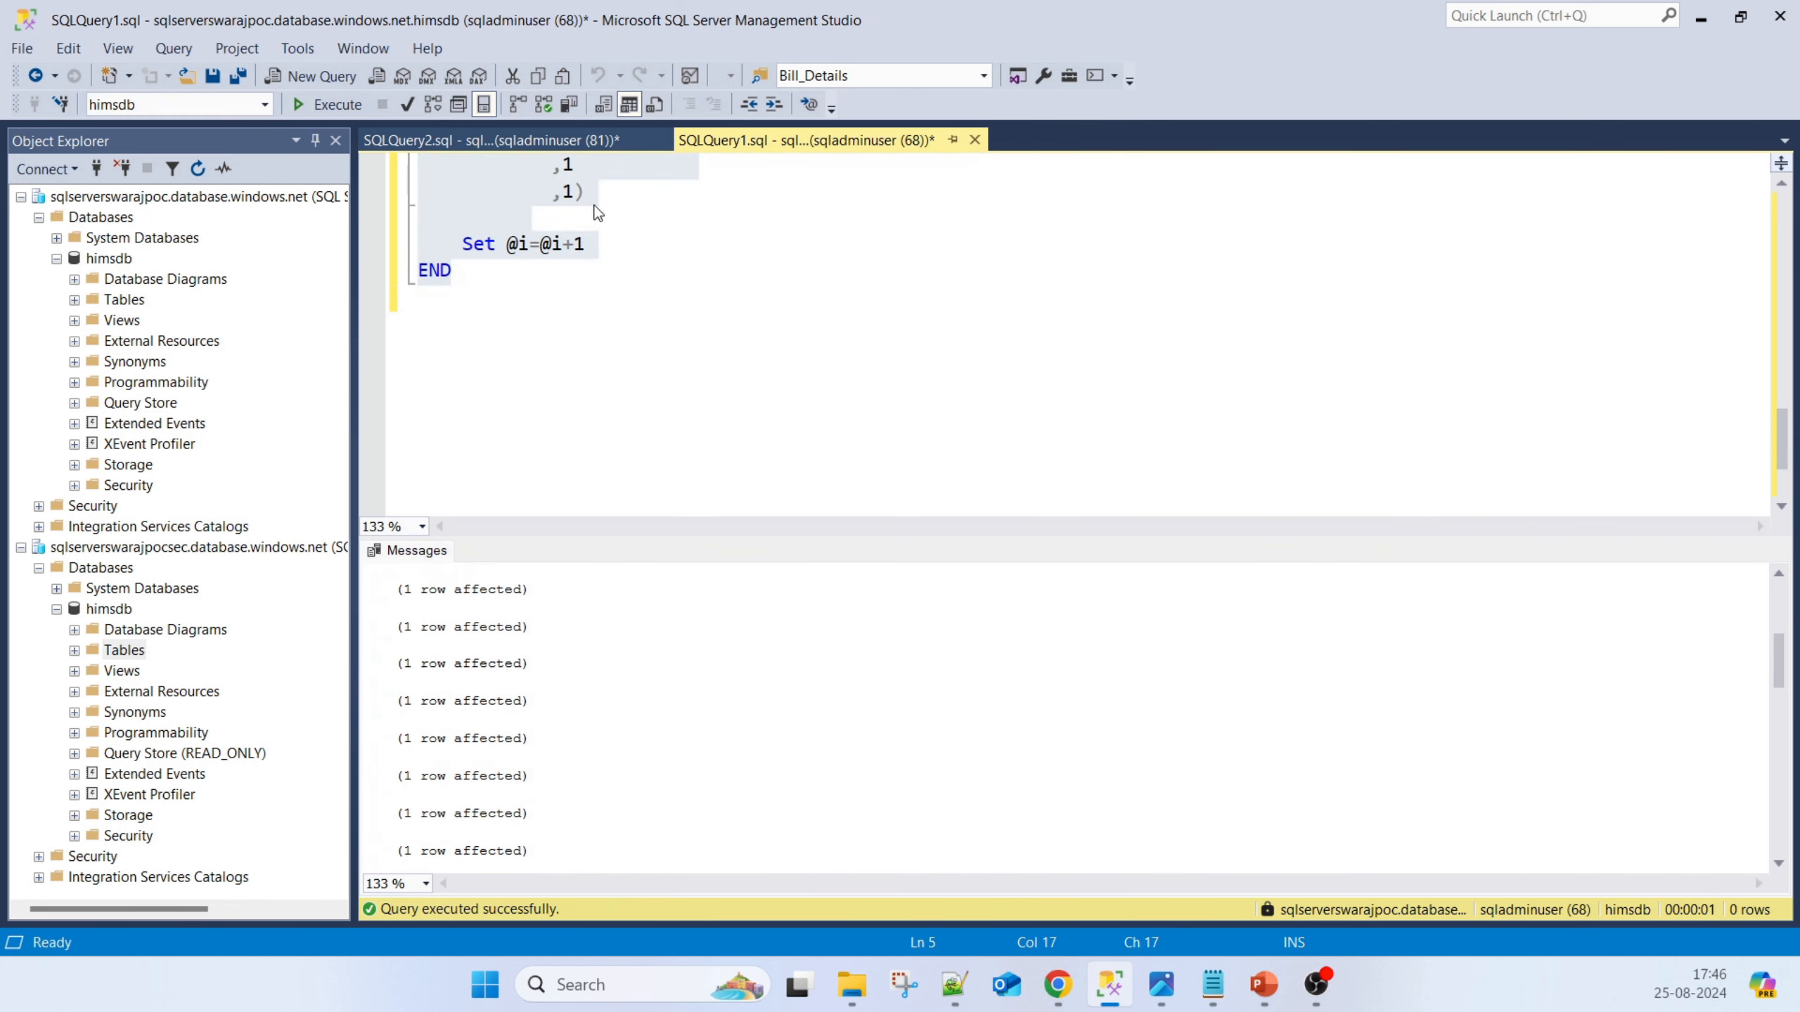
Run Select Count(1) from Patient again on the primary server from SQLQuery1.sql
scroll(777, 244, up, 15)
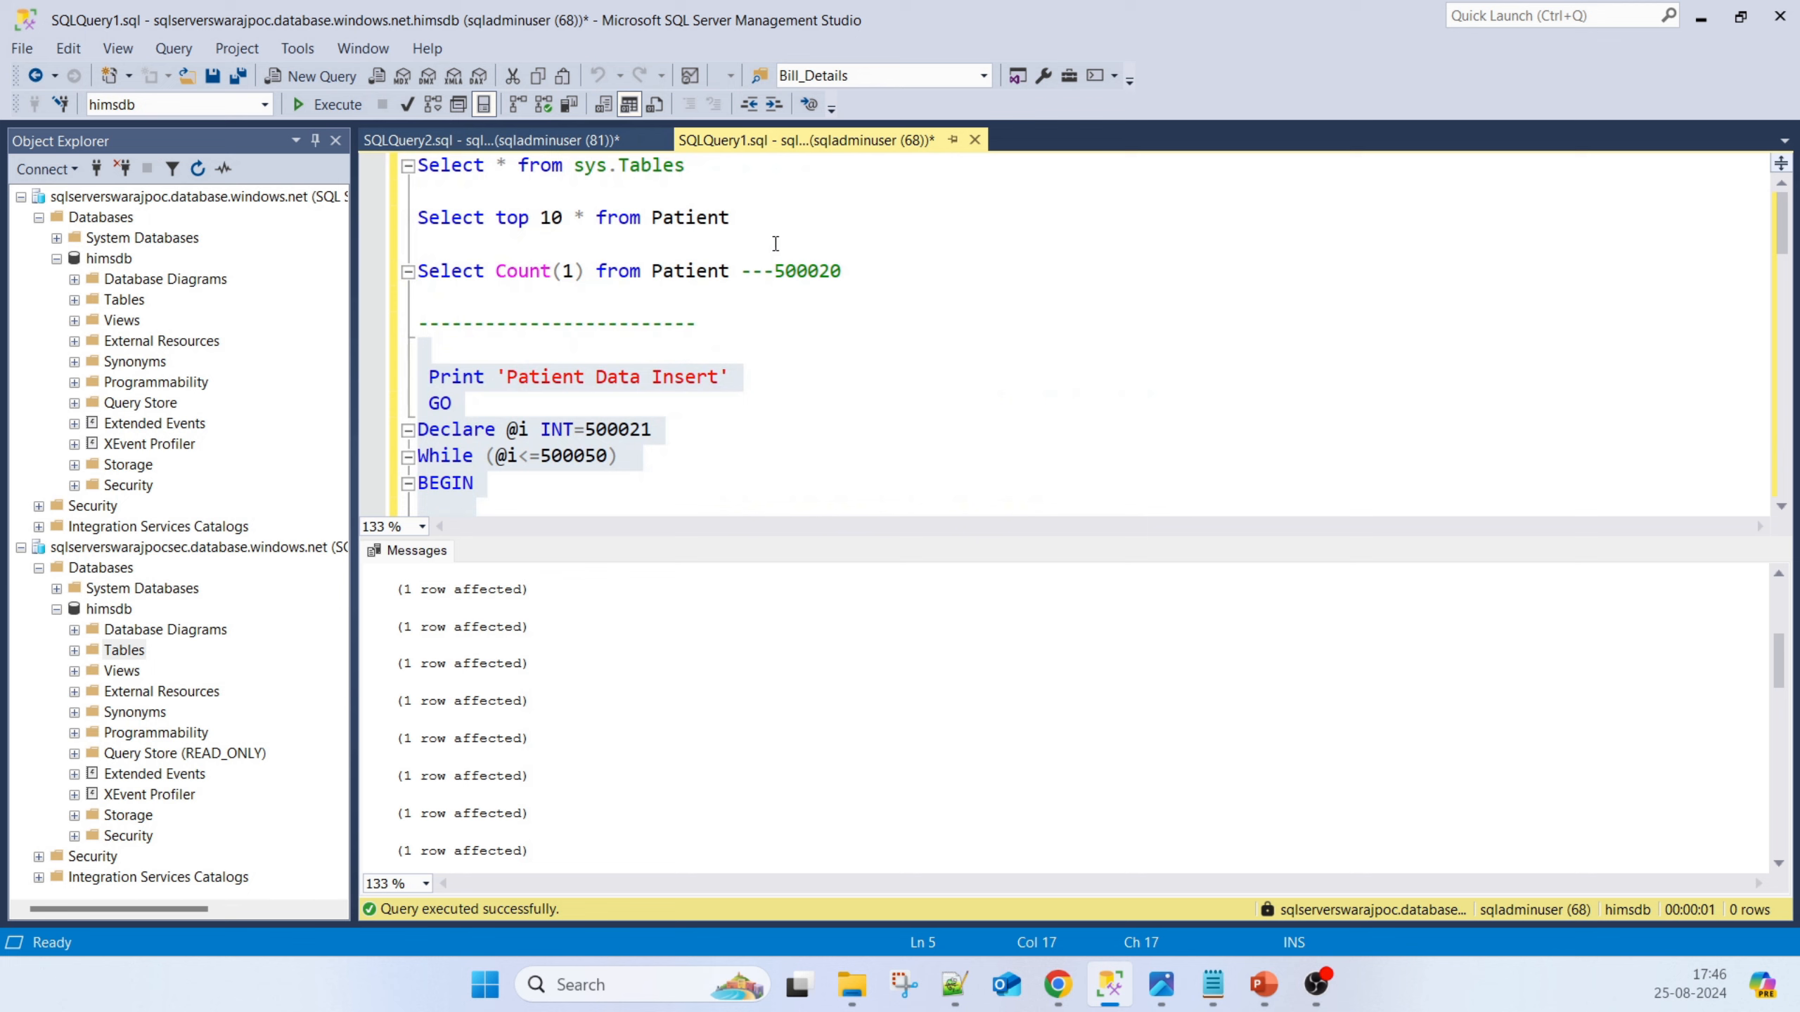
click(862, 273)
key(shift+Home)
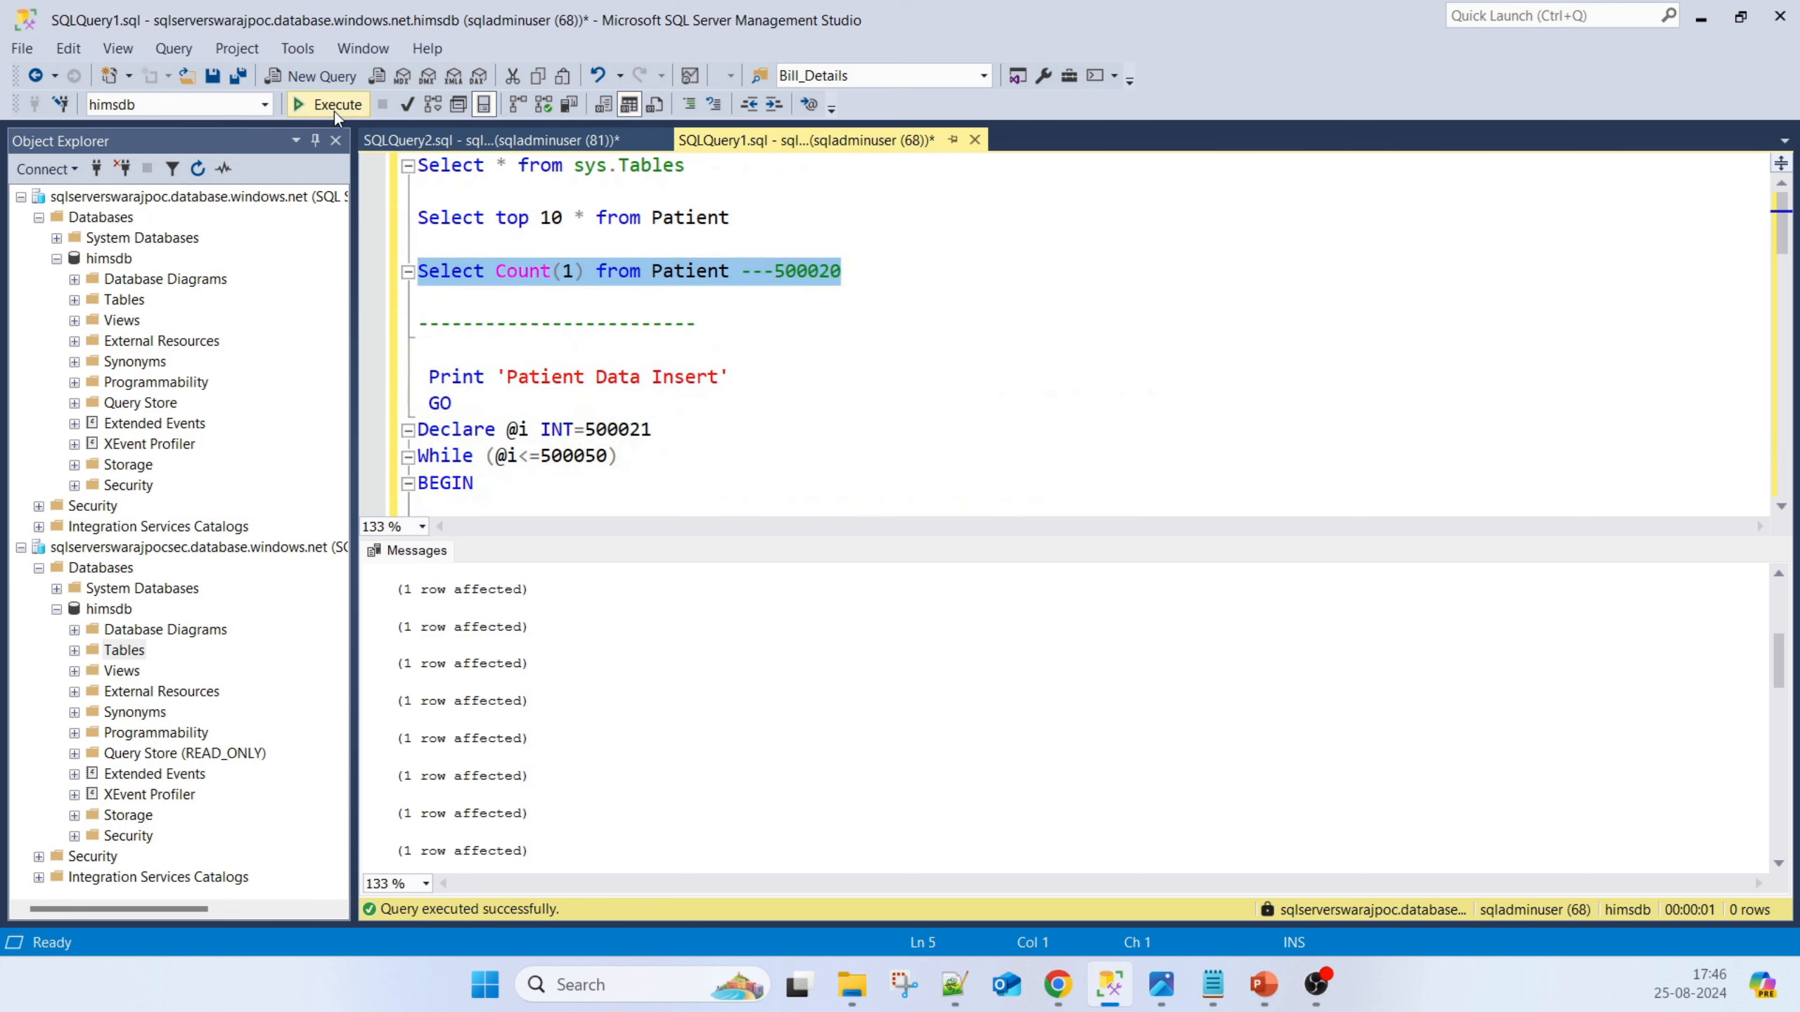
click(333, 106)
Run Select Count(1) from Patient again on the secondary server from SQLQuery2.sql
click(551, 140)
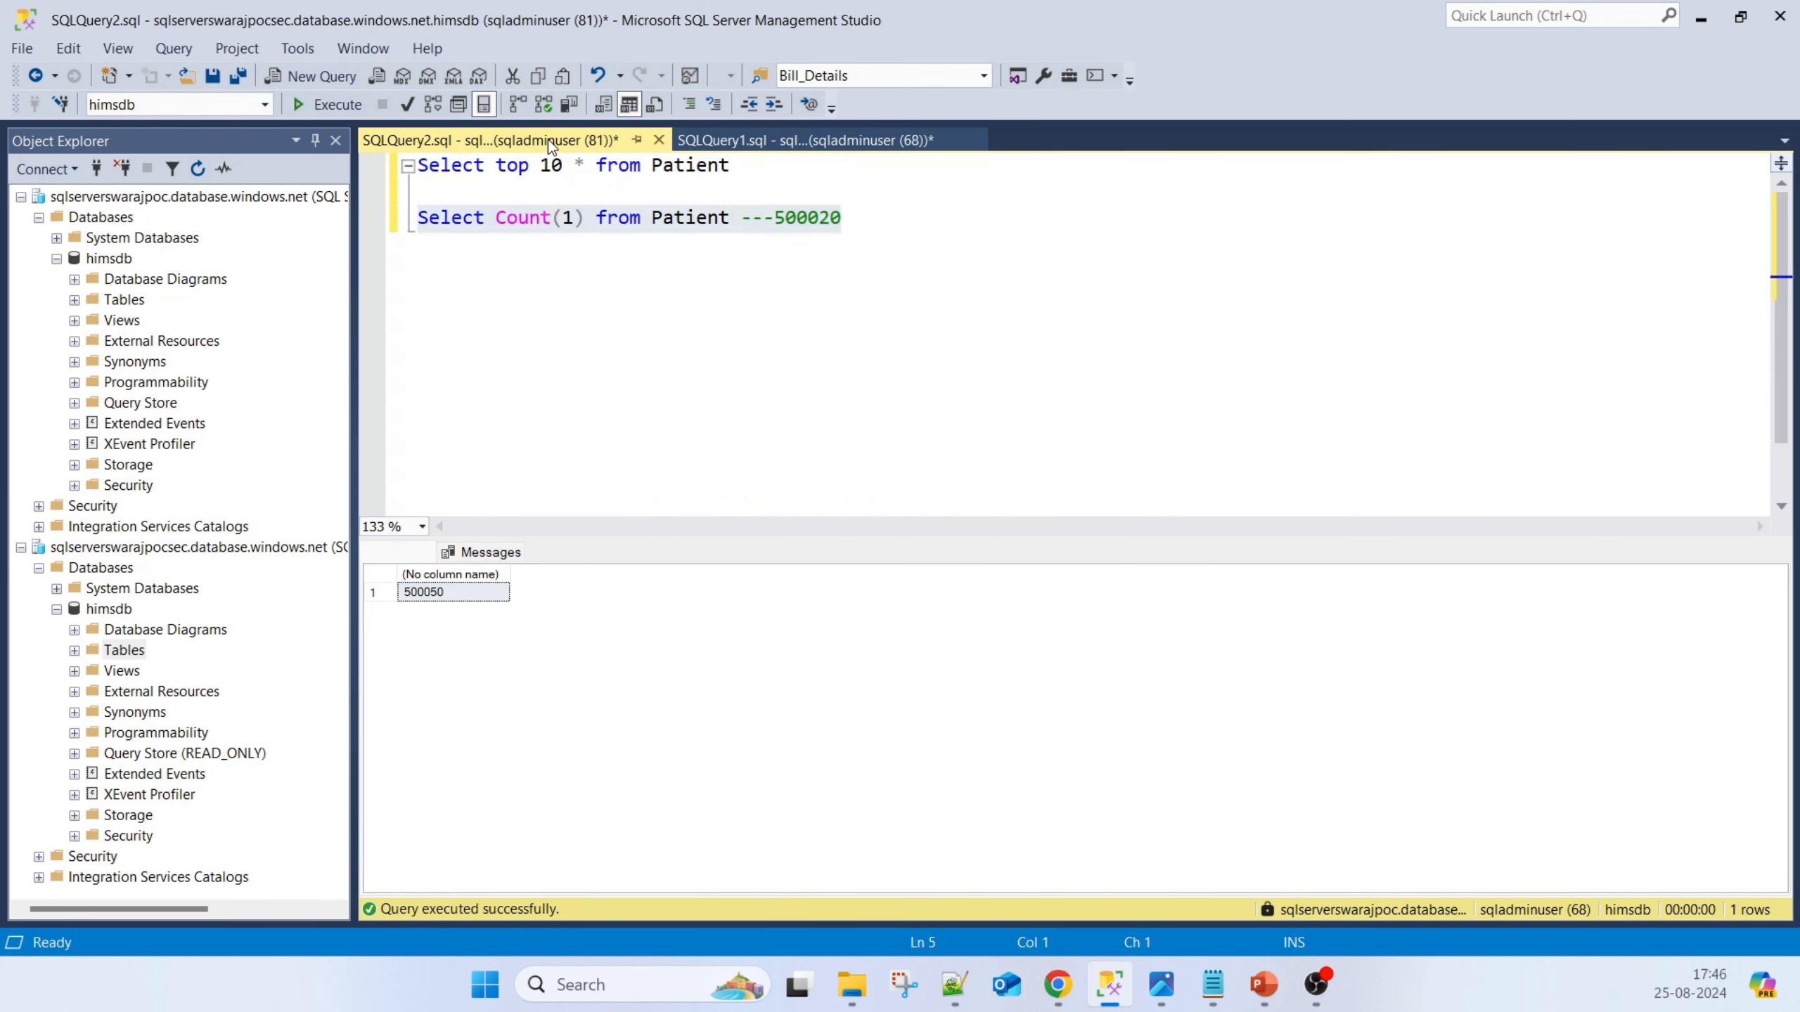
click(723, 314)
drag(847, 221, 418, 217)
click(327, 104)
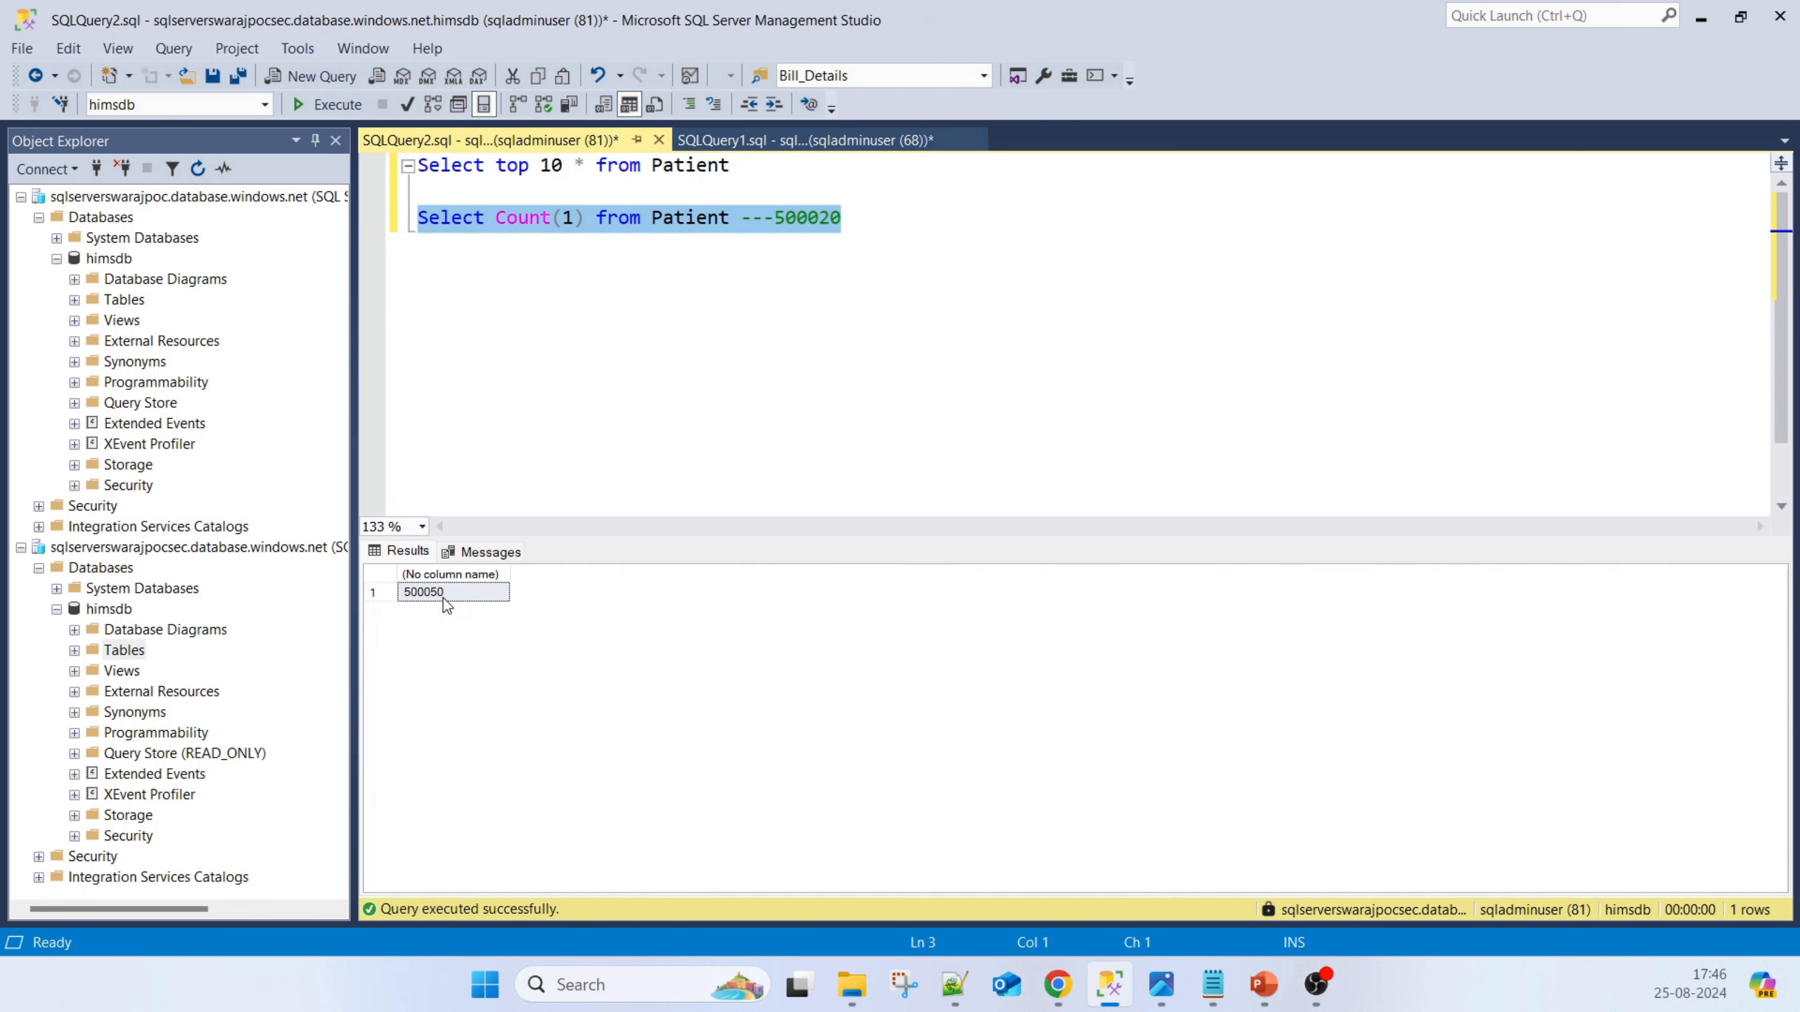
Add "order by createddatetime desc" to the Select top 10 query on Patient in SQLQuery2.sql
click(909, 220)
key(Return)
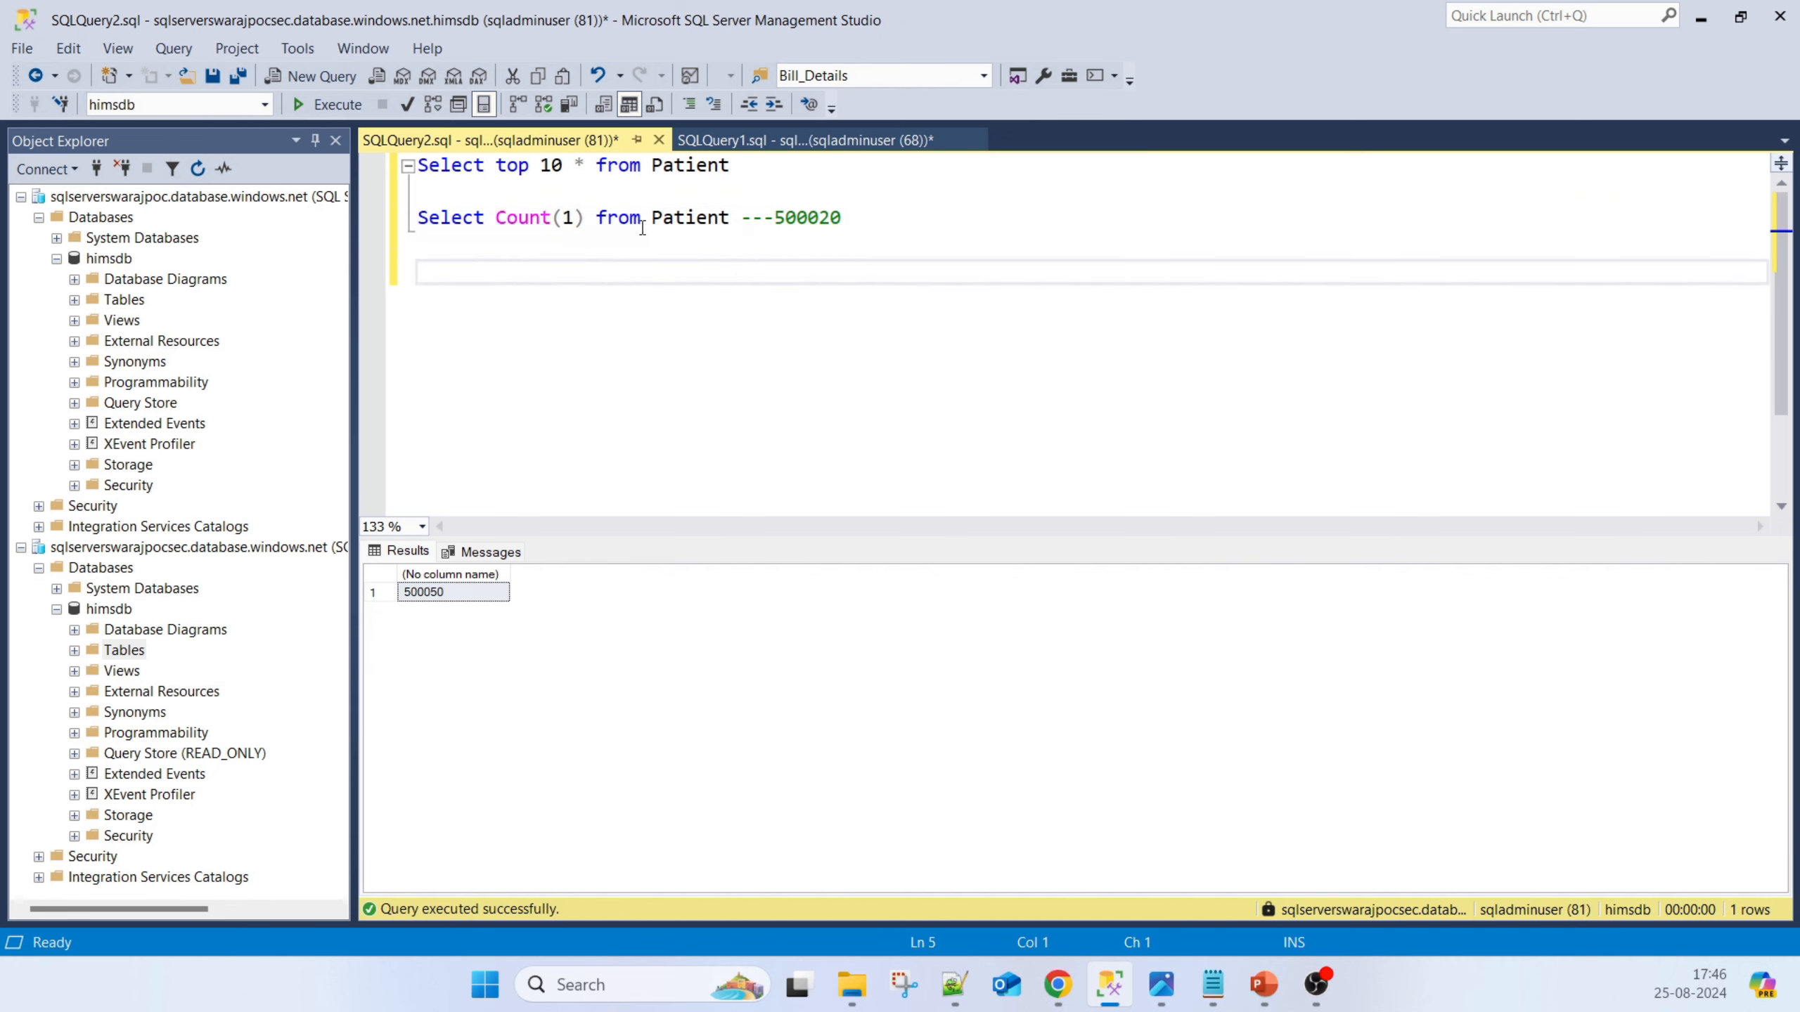
drag(734, 219, 393, 236)
click(600, 256)
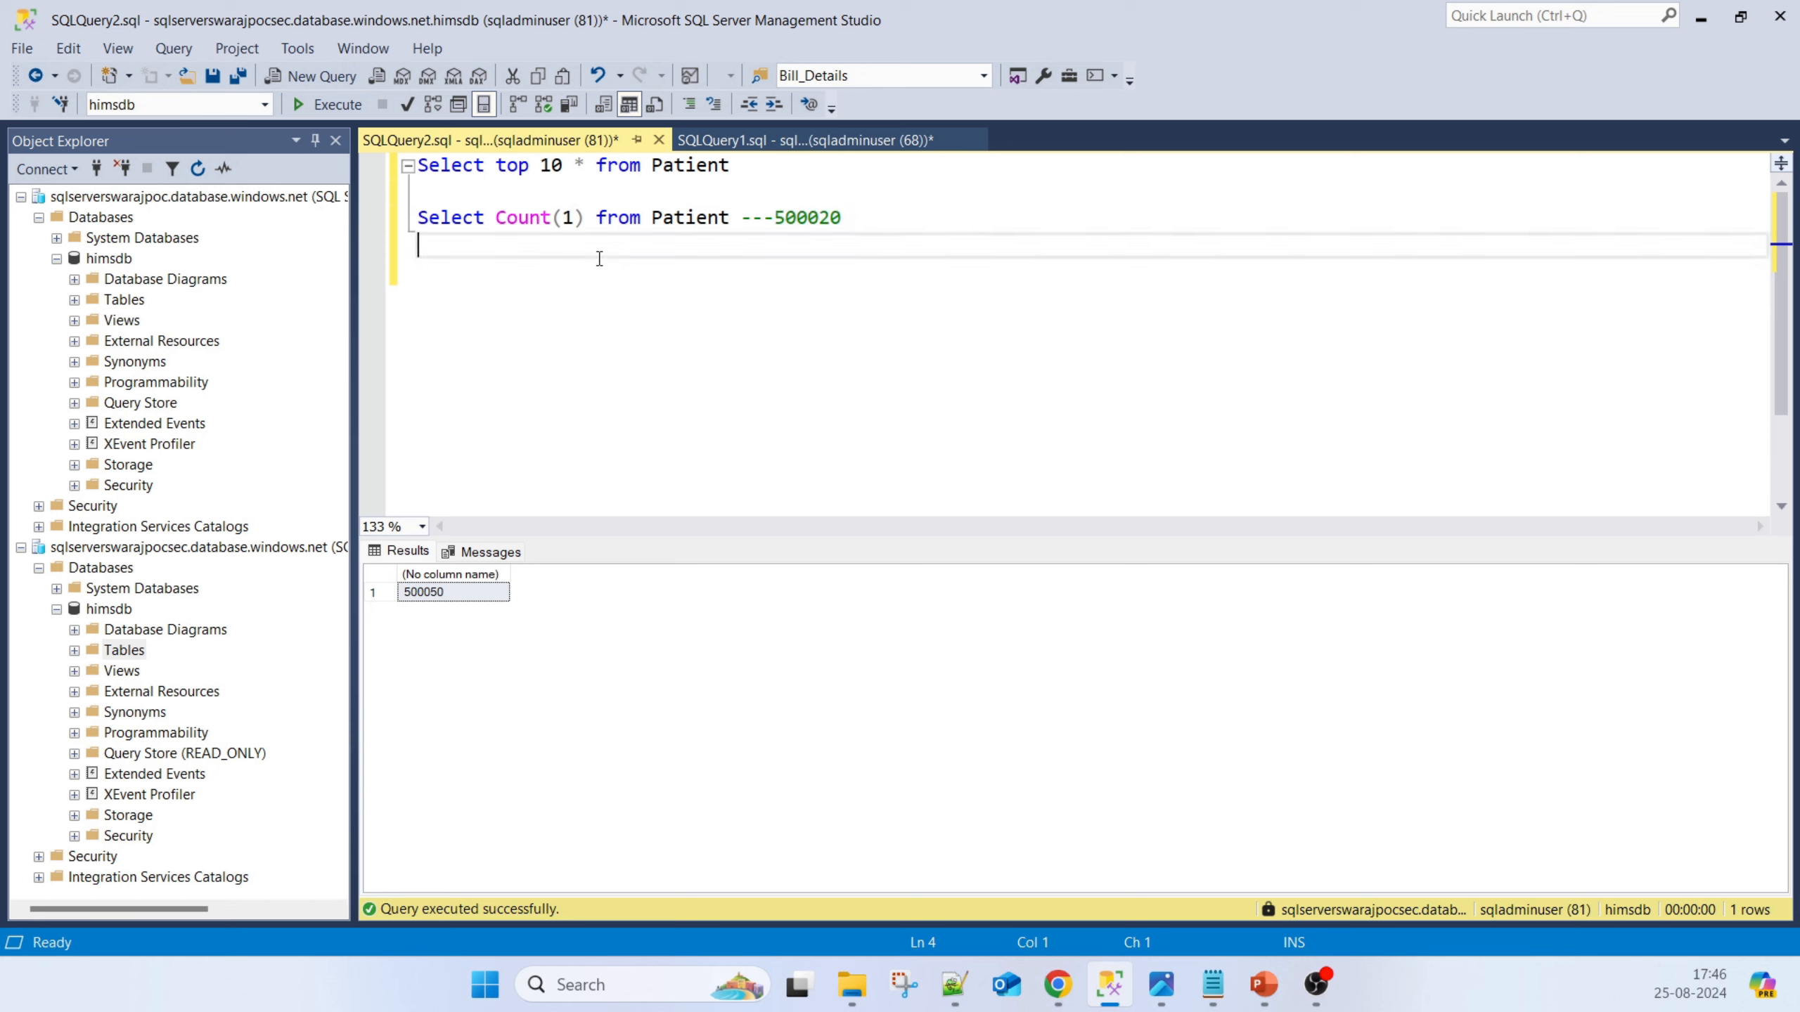
click(746, 166)
text(oprder)
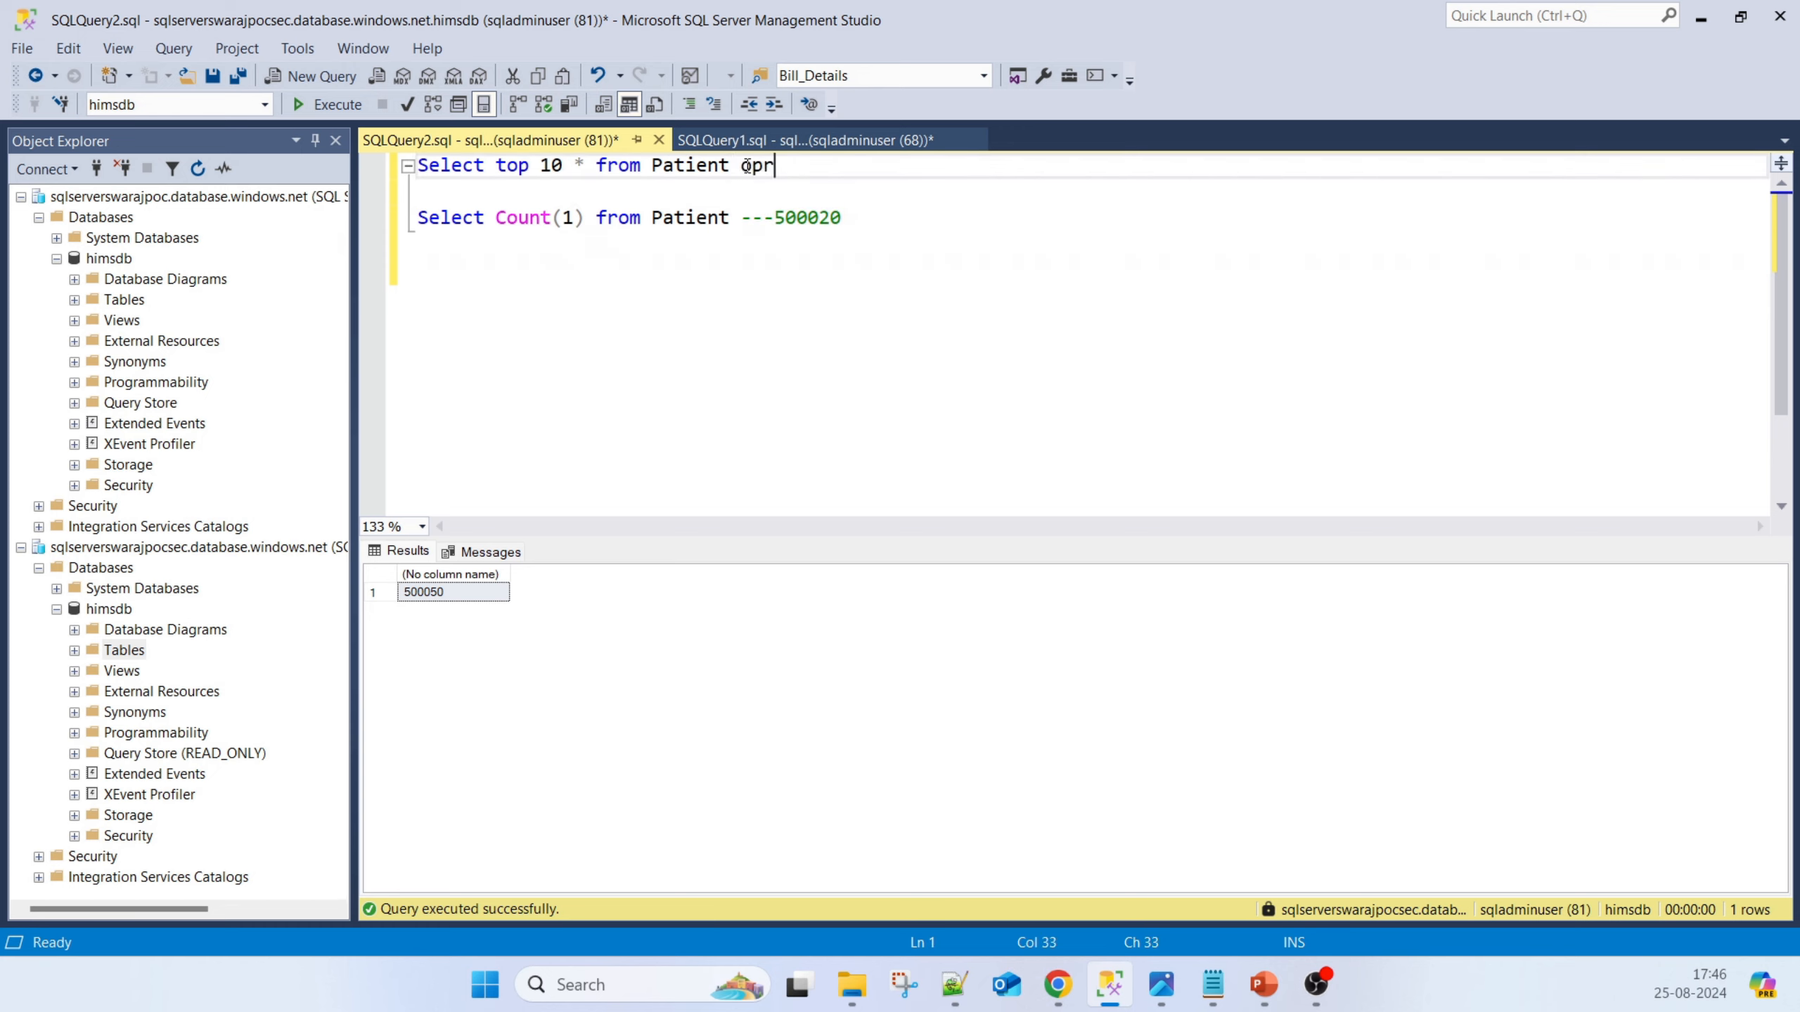
key(BackSpace)
key(BackSpace)
key(BackSpace)
text(rder by created)
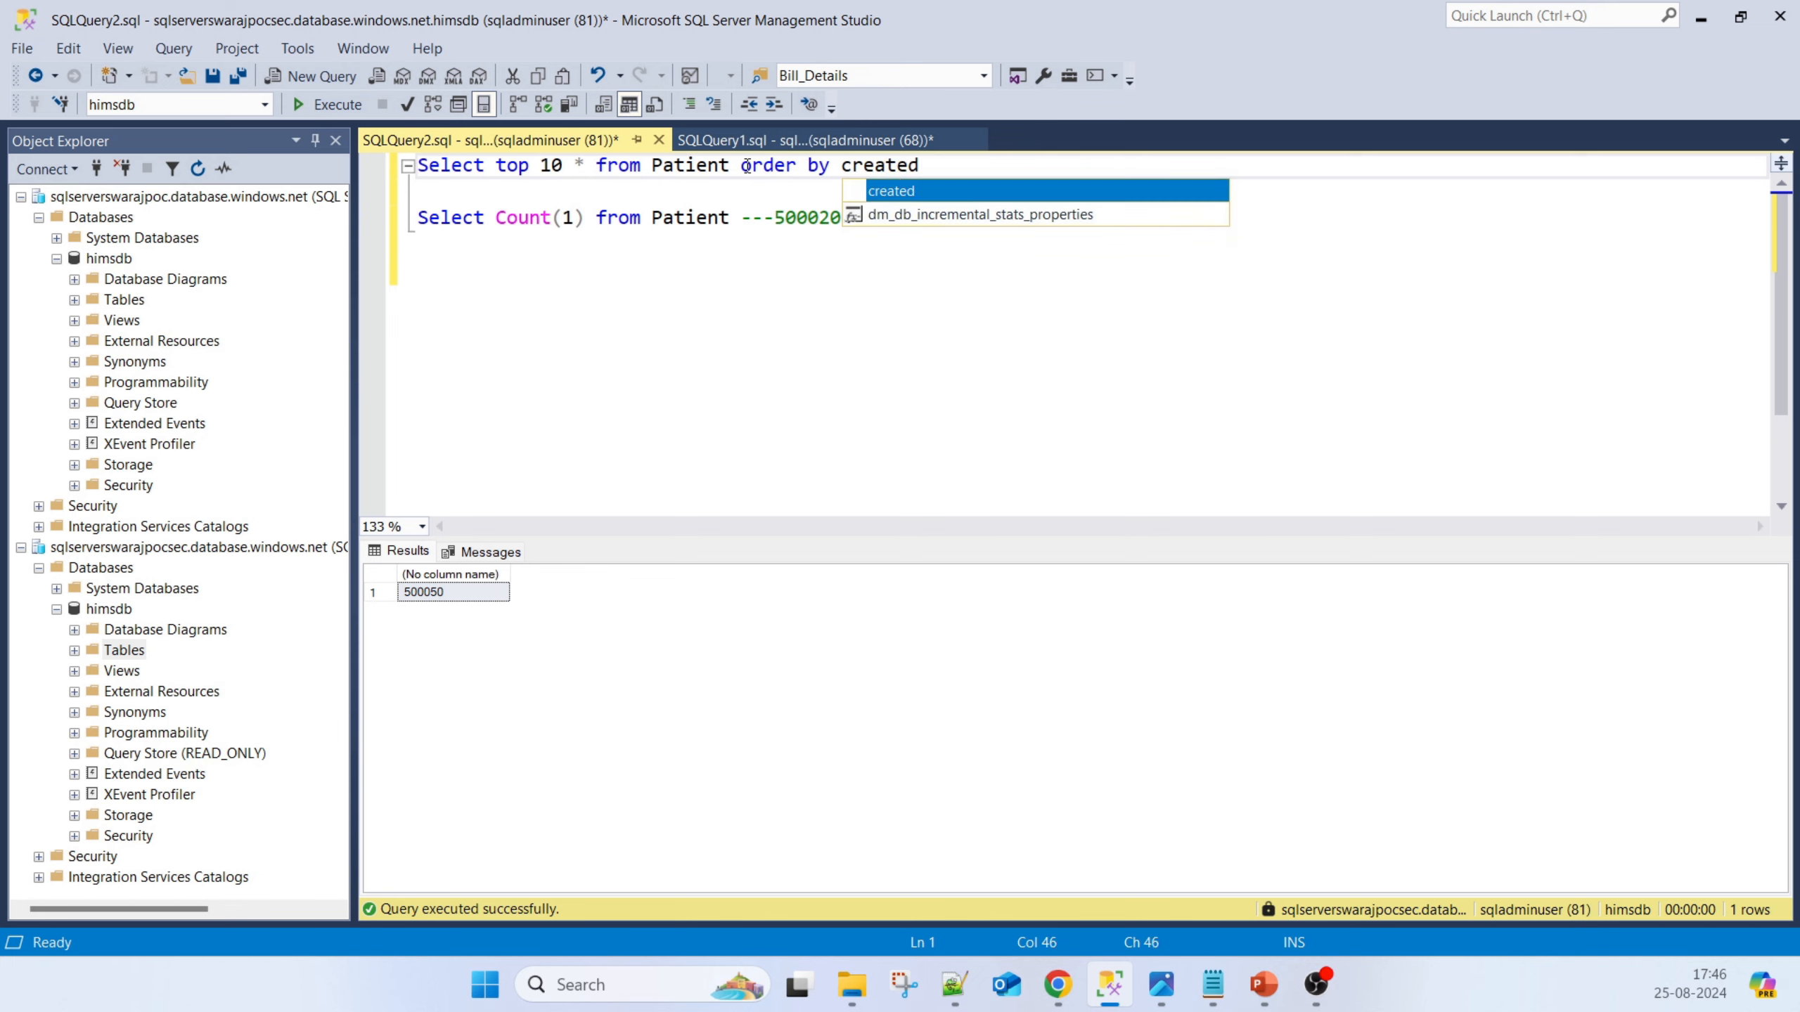
text(datetime desc)
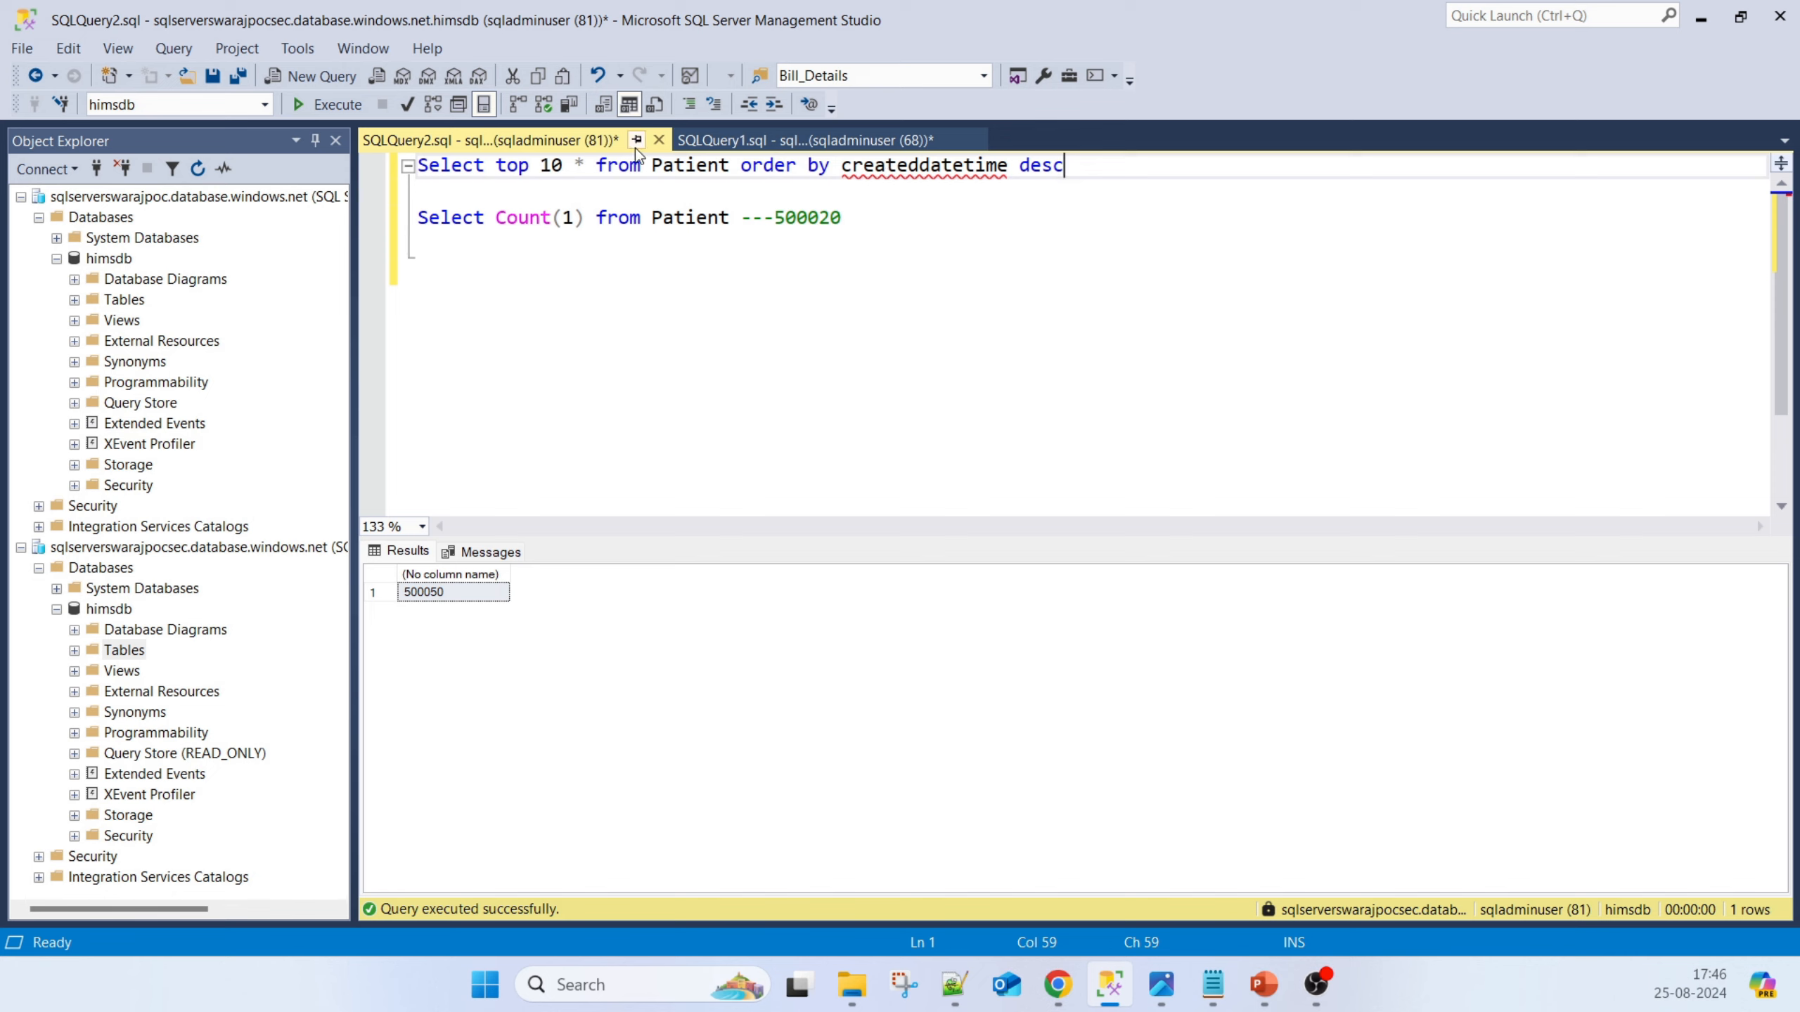
Look up the Patient table's column definitions and replace createddatetime in the order by clause with the AddedDateTime column name
double_click(693, 168)
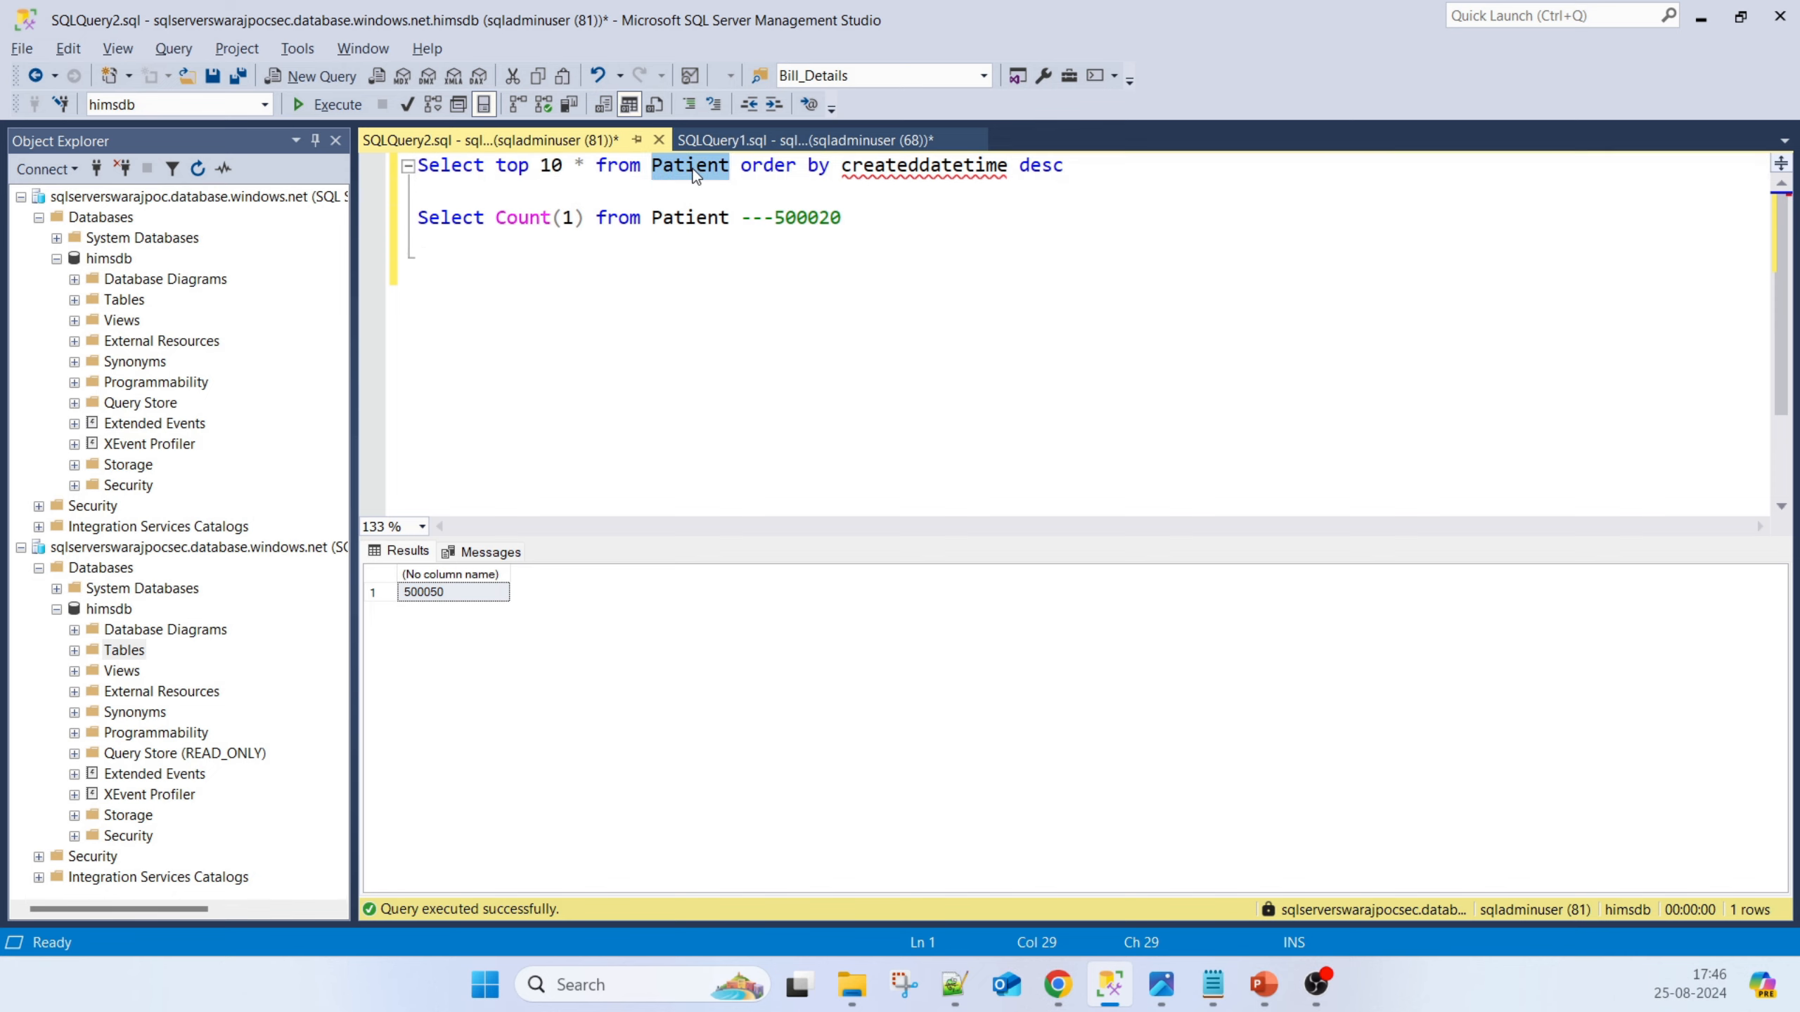
key(F5)
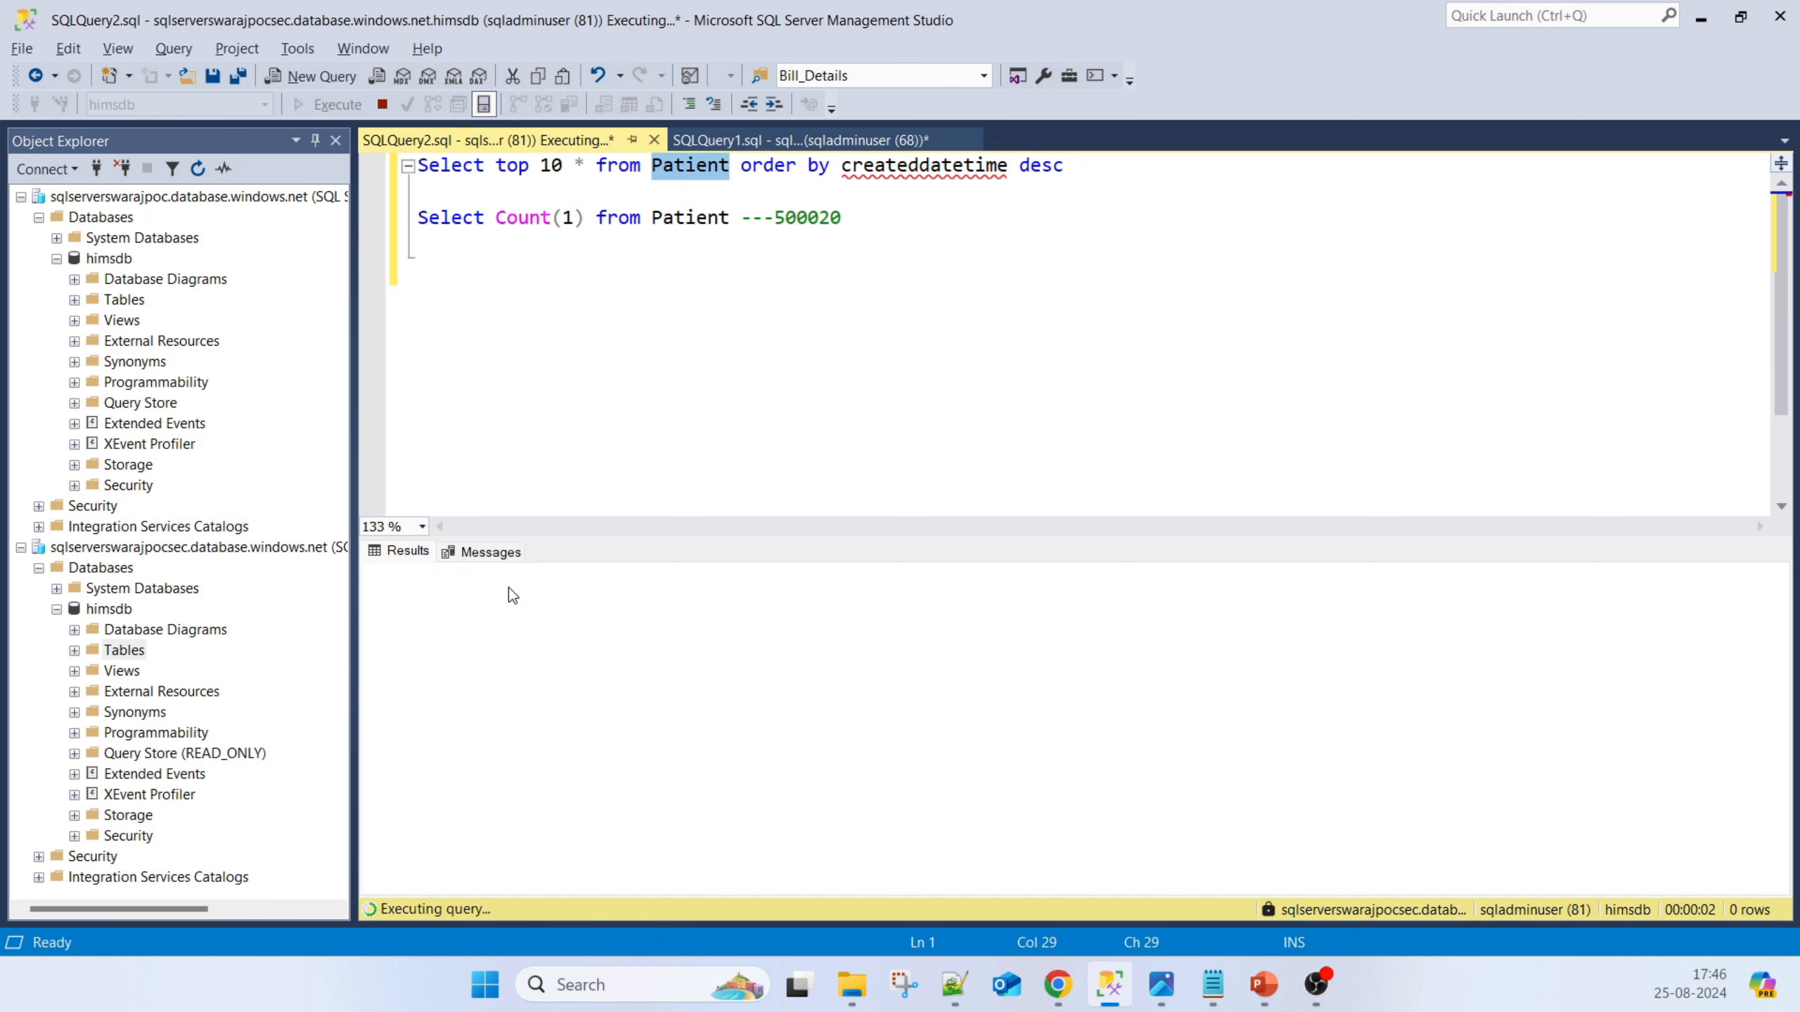
scroll(482, 715, down, 3)
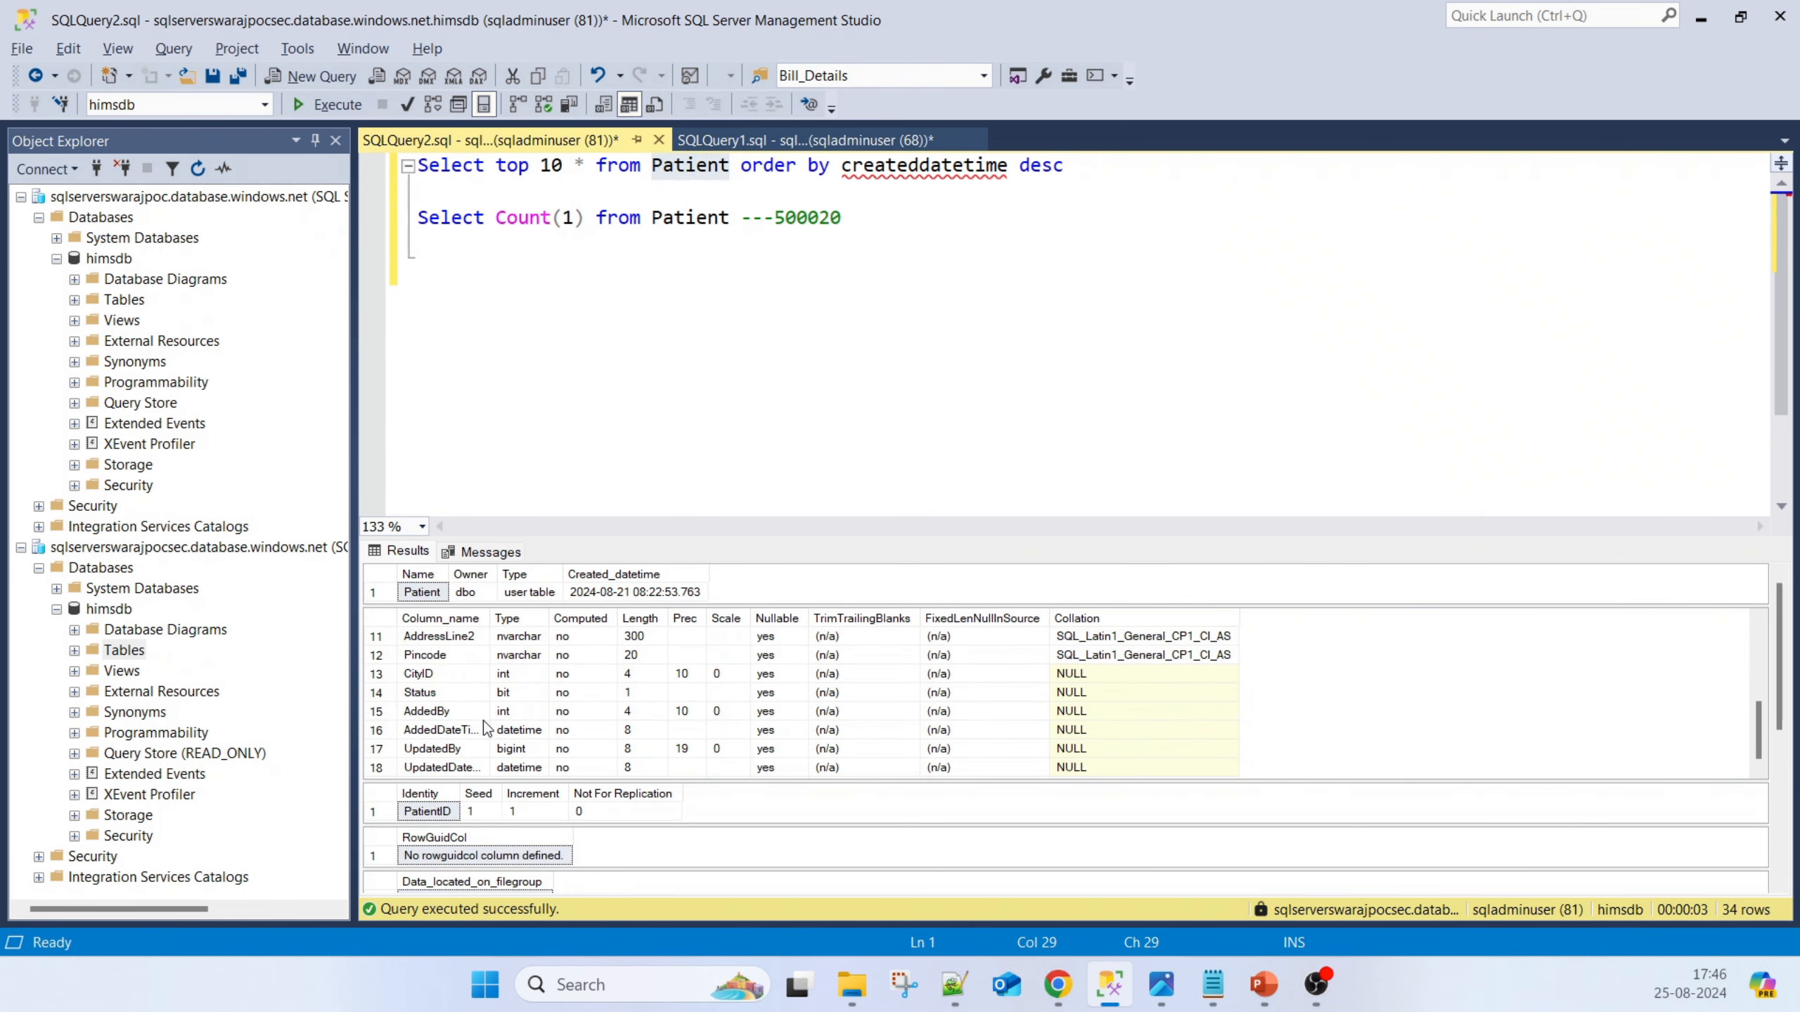
drag(493, 618, 611, 618)
click(464, 730)
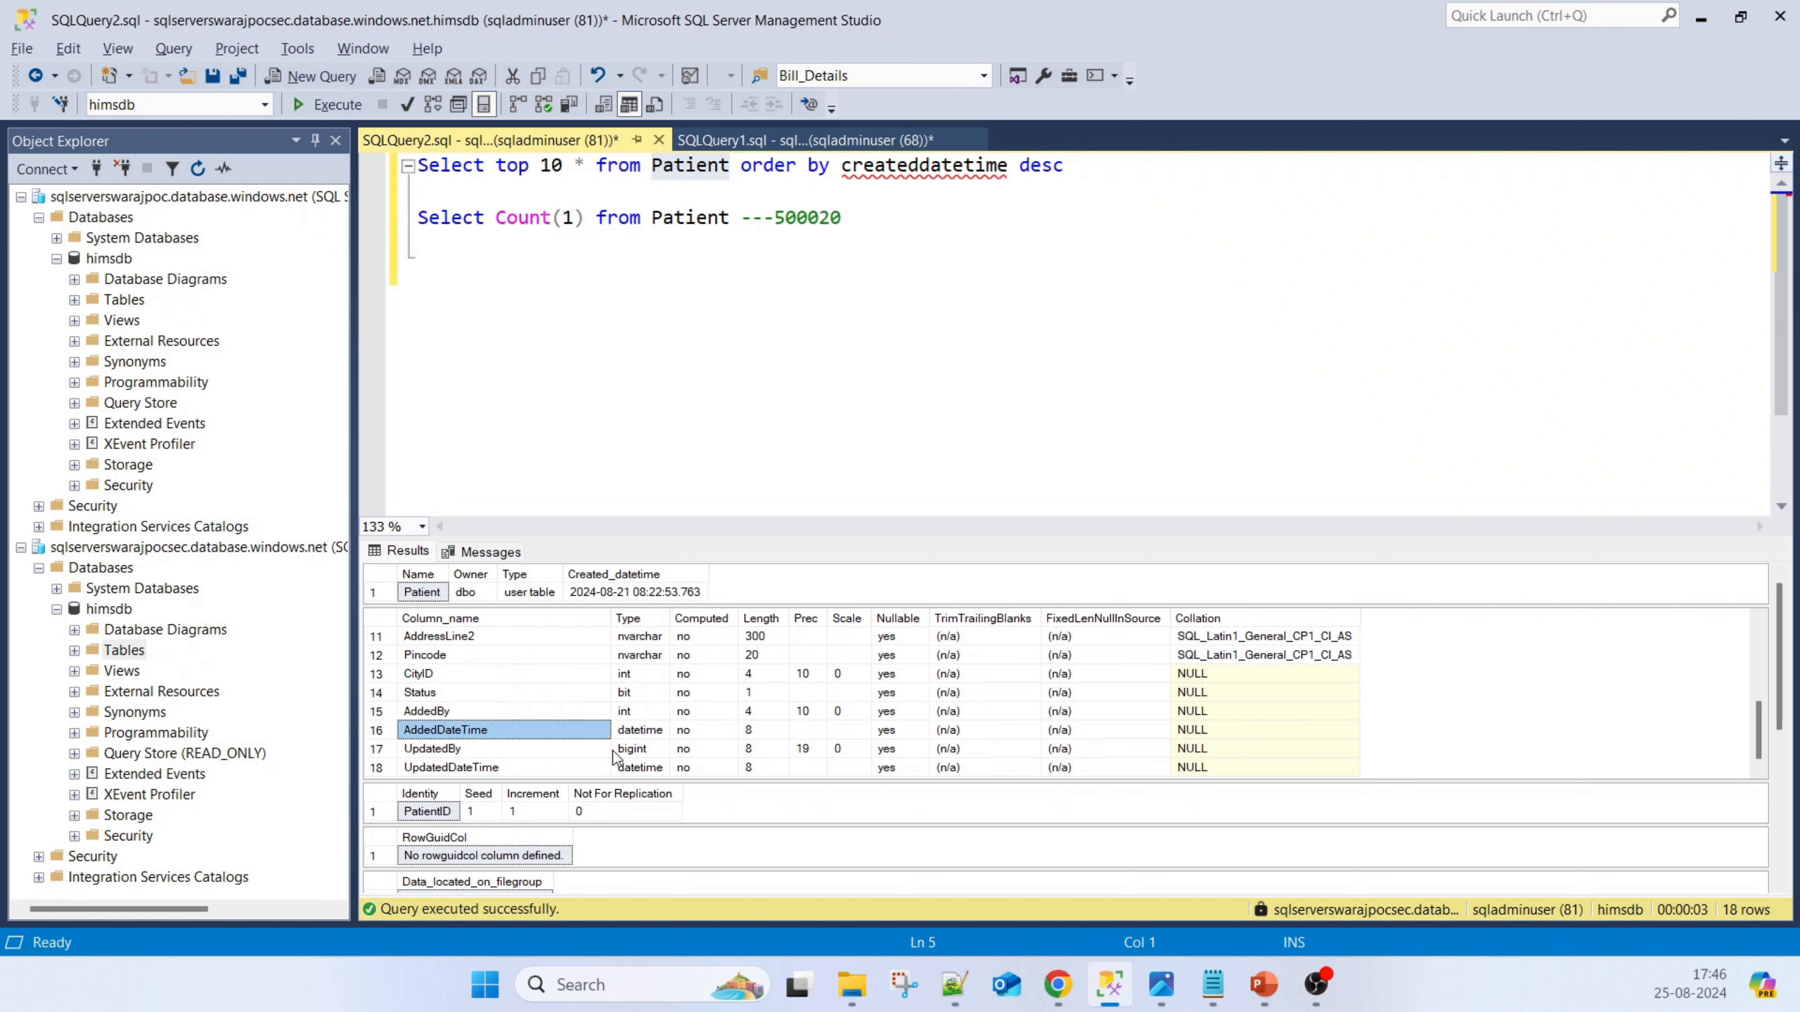
key(ctrl+c)
double_click(975, 171)
key(ctrl+v)
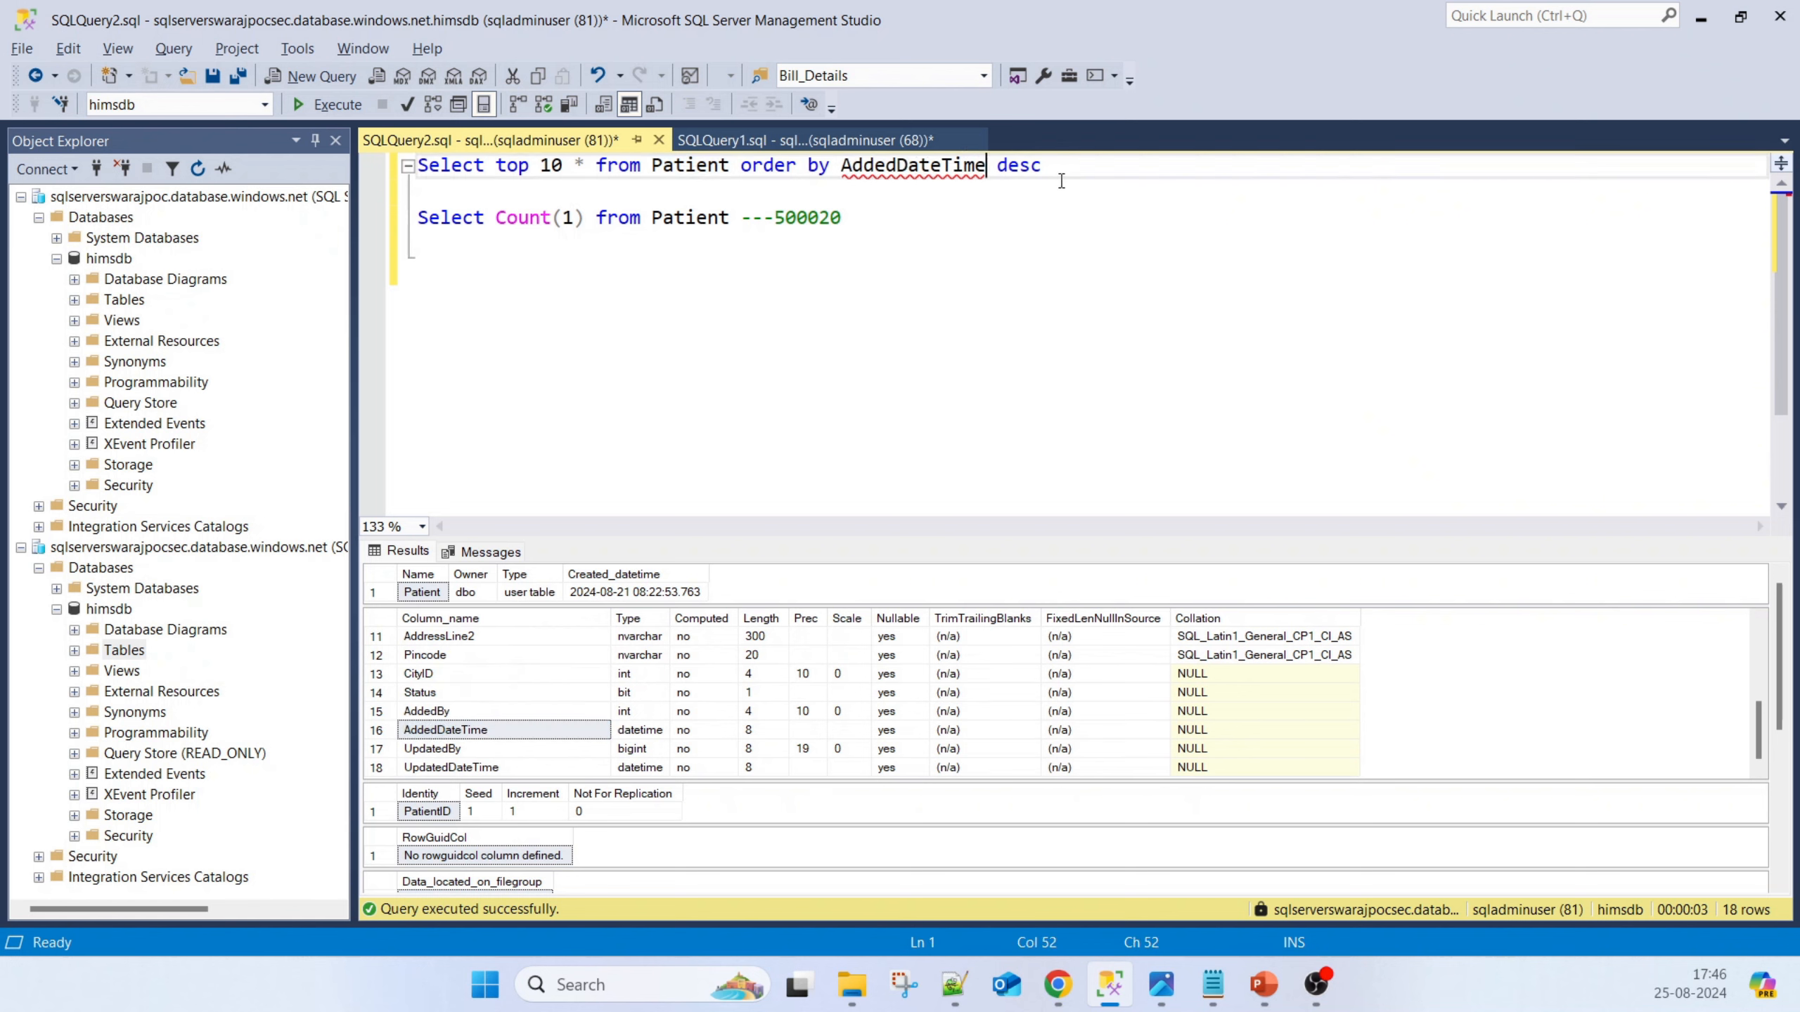
Run only the top 10 Patient query on the secondary server and examine the returned rows' AddedDateTime, UpdatedDateTime and PatientID values
drag(1061, 180, 418, 167)
key(F5)
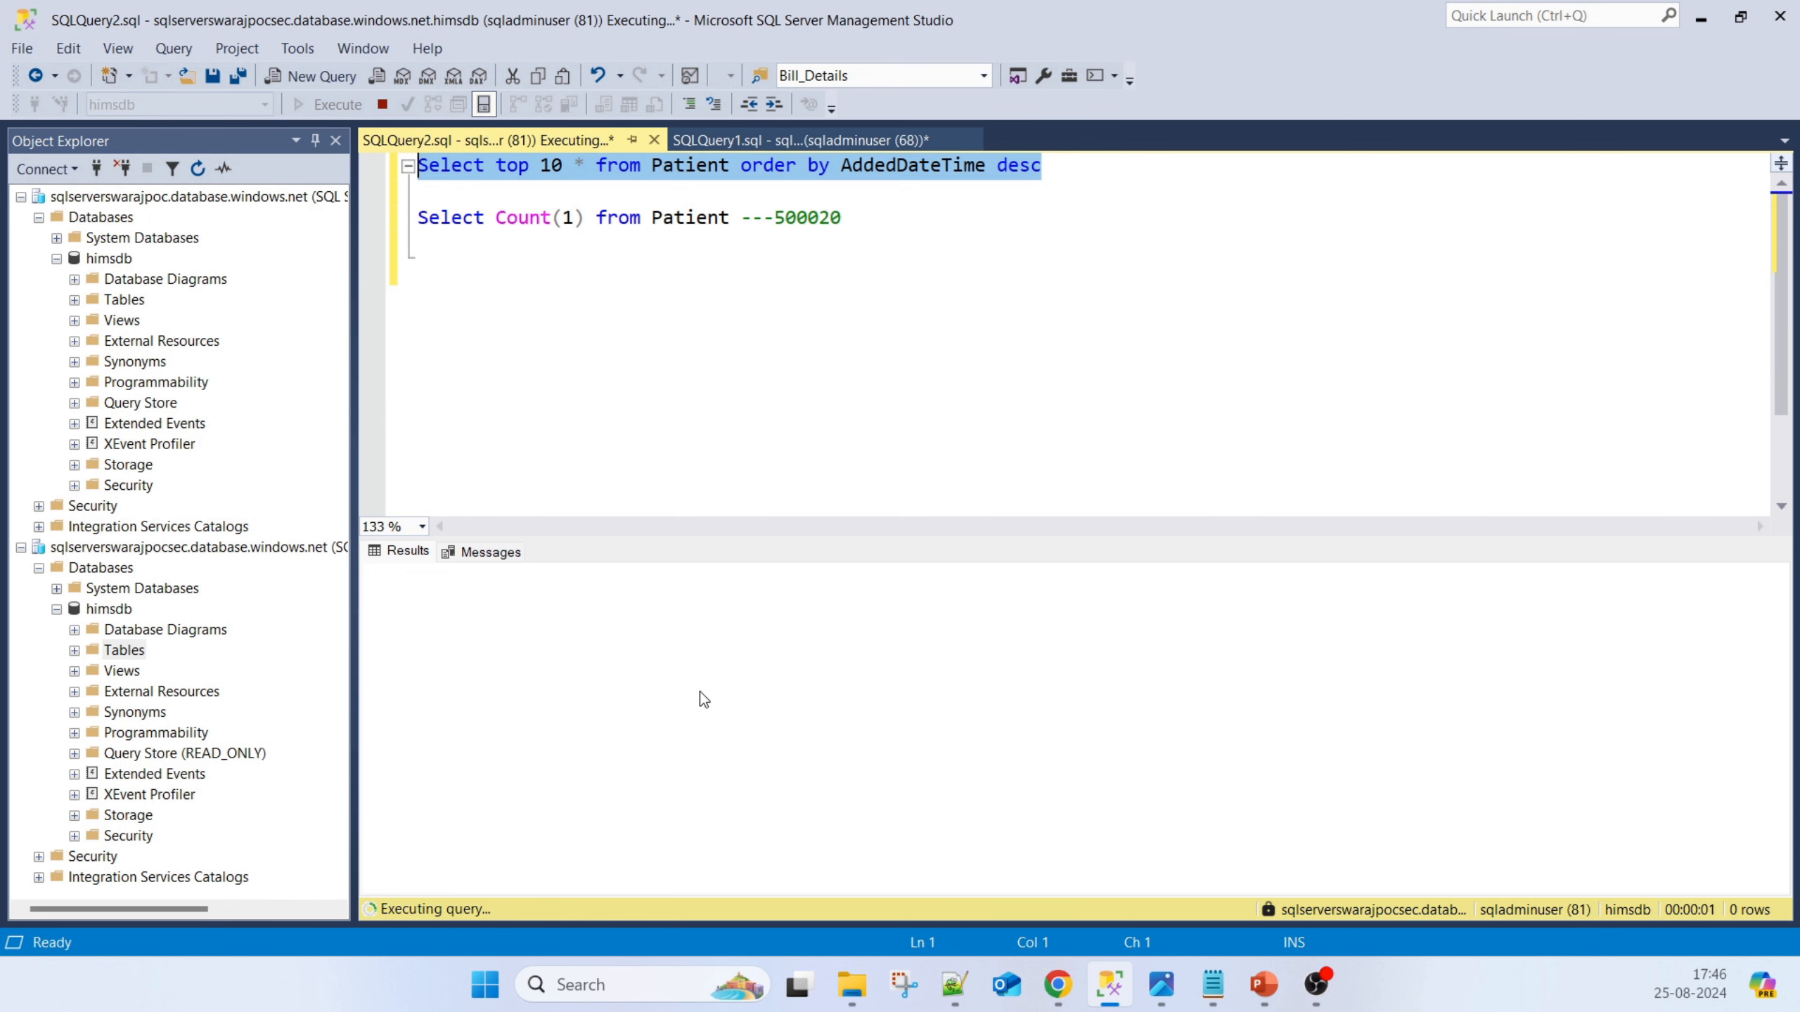
drag(807, 882, 1262, 884)
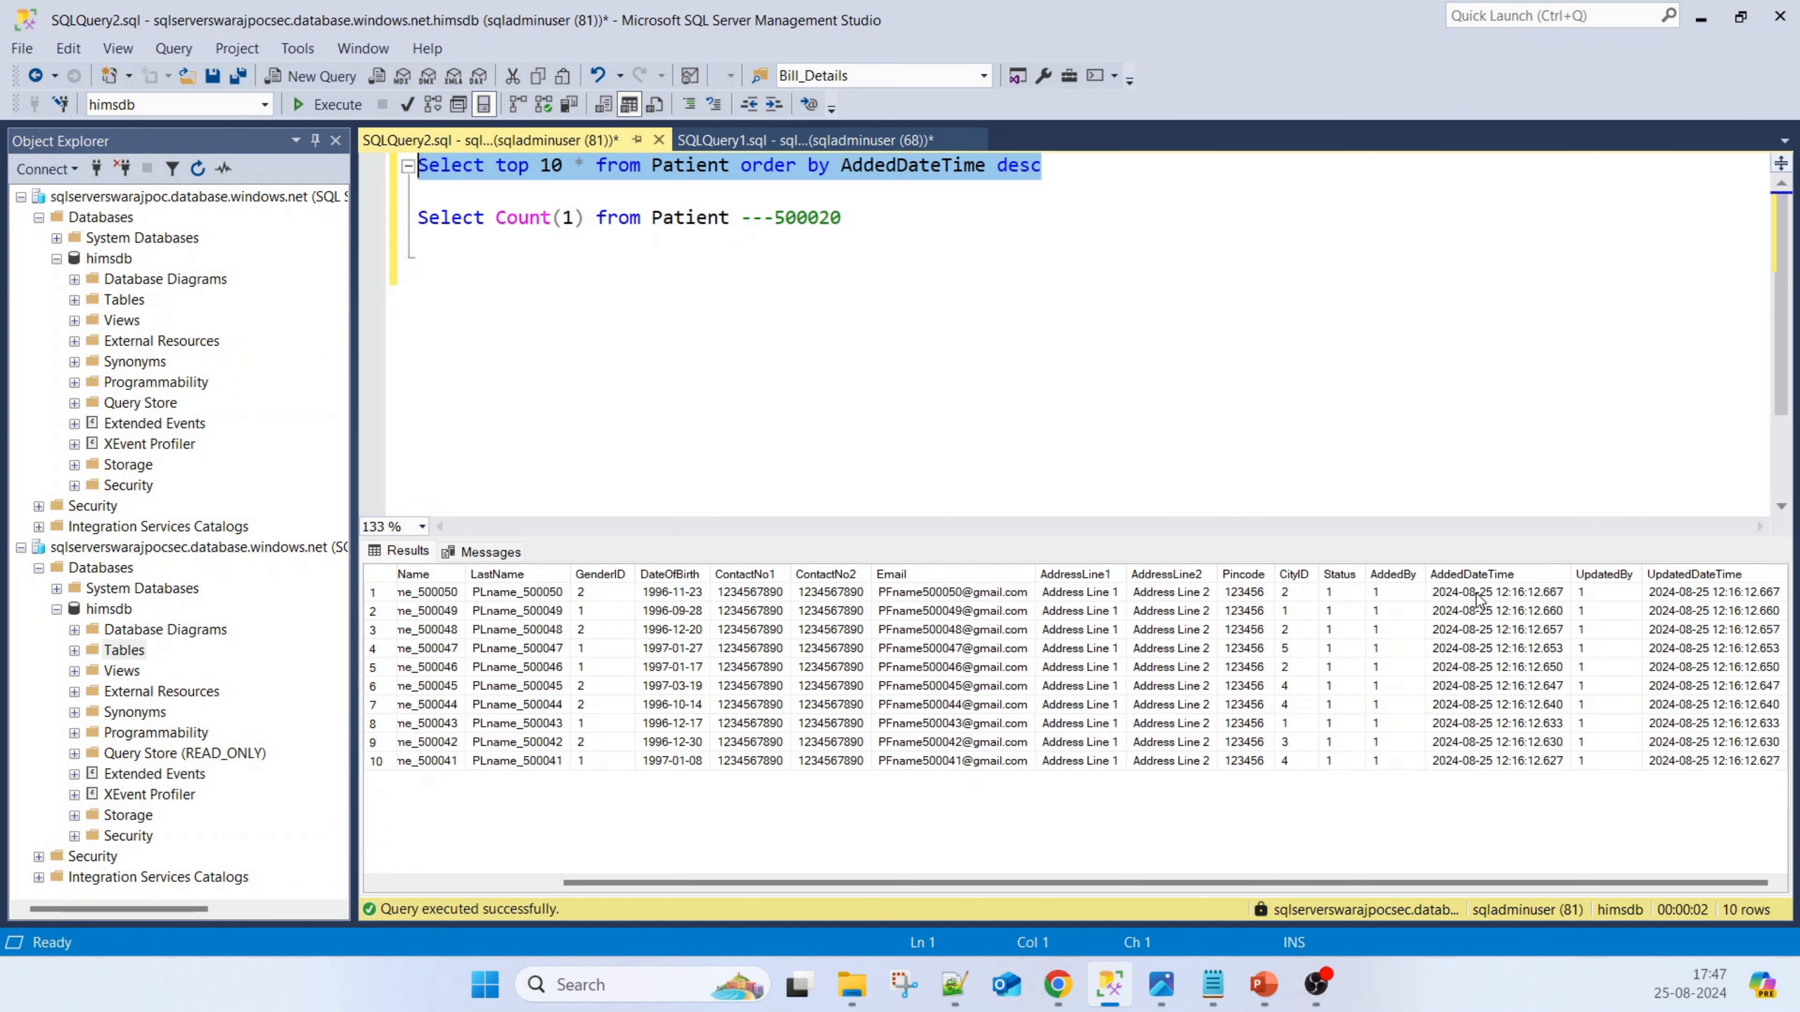
drag(1480, 594, 1481, 672)
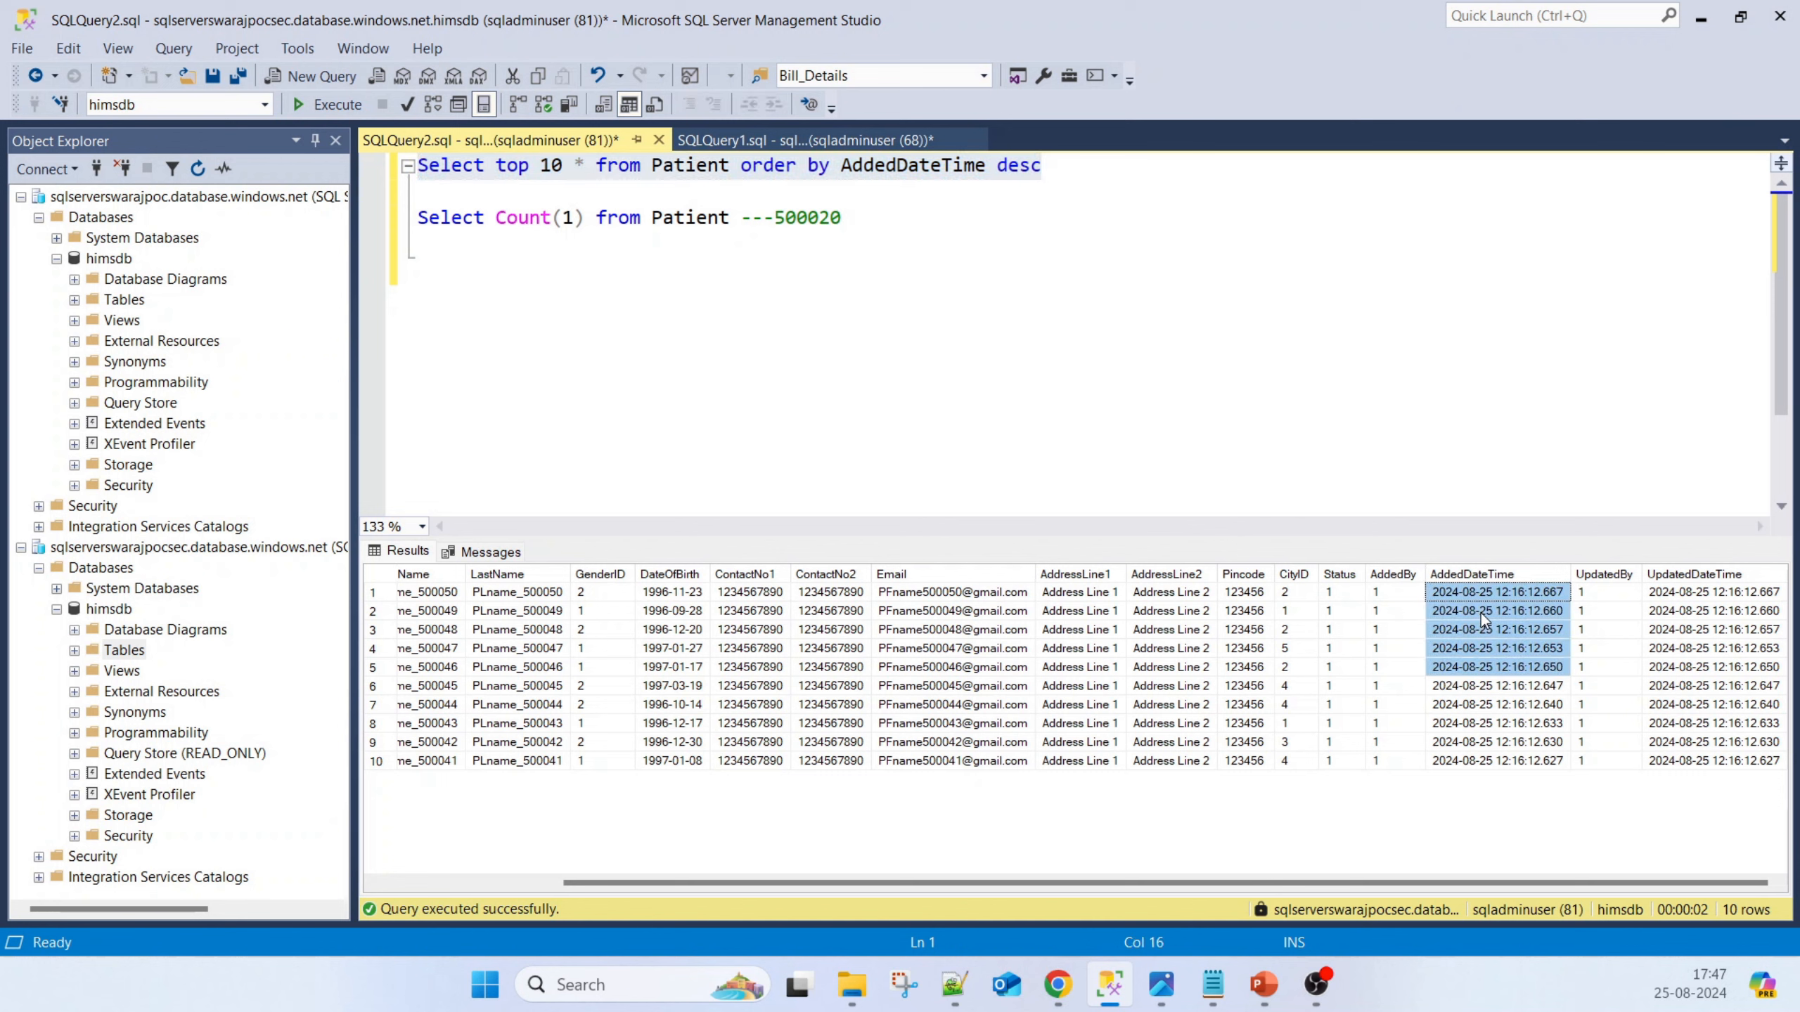
click(1481, 628)
click(1480, 596)
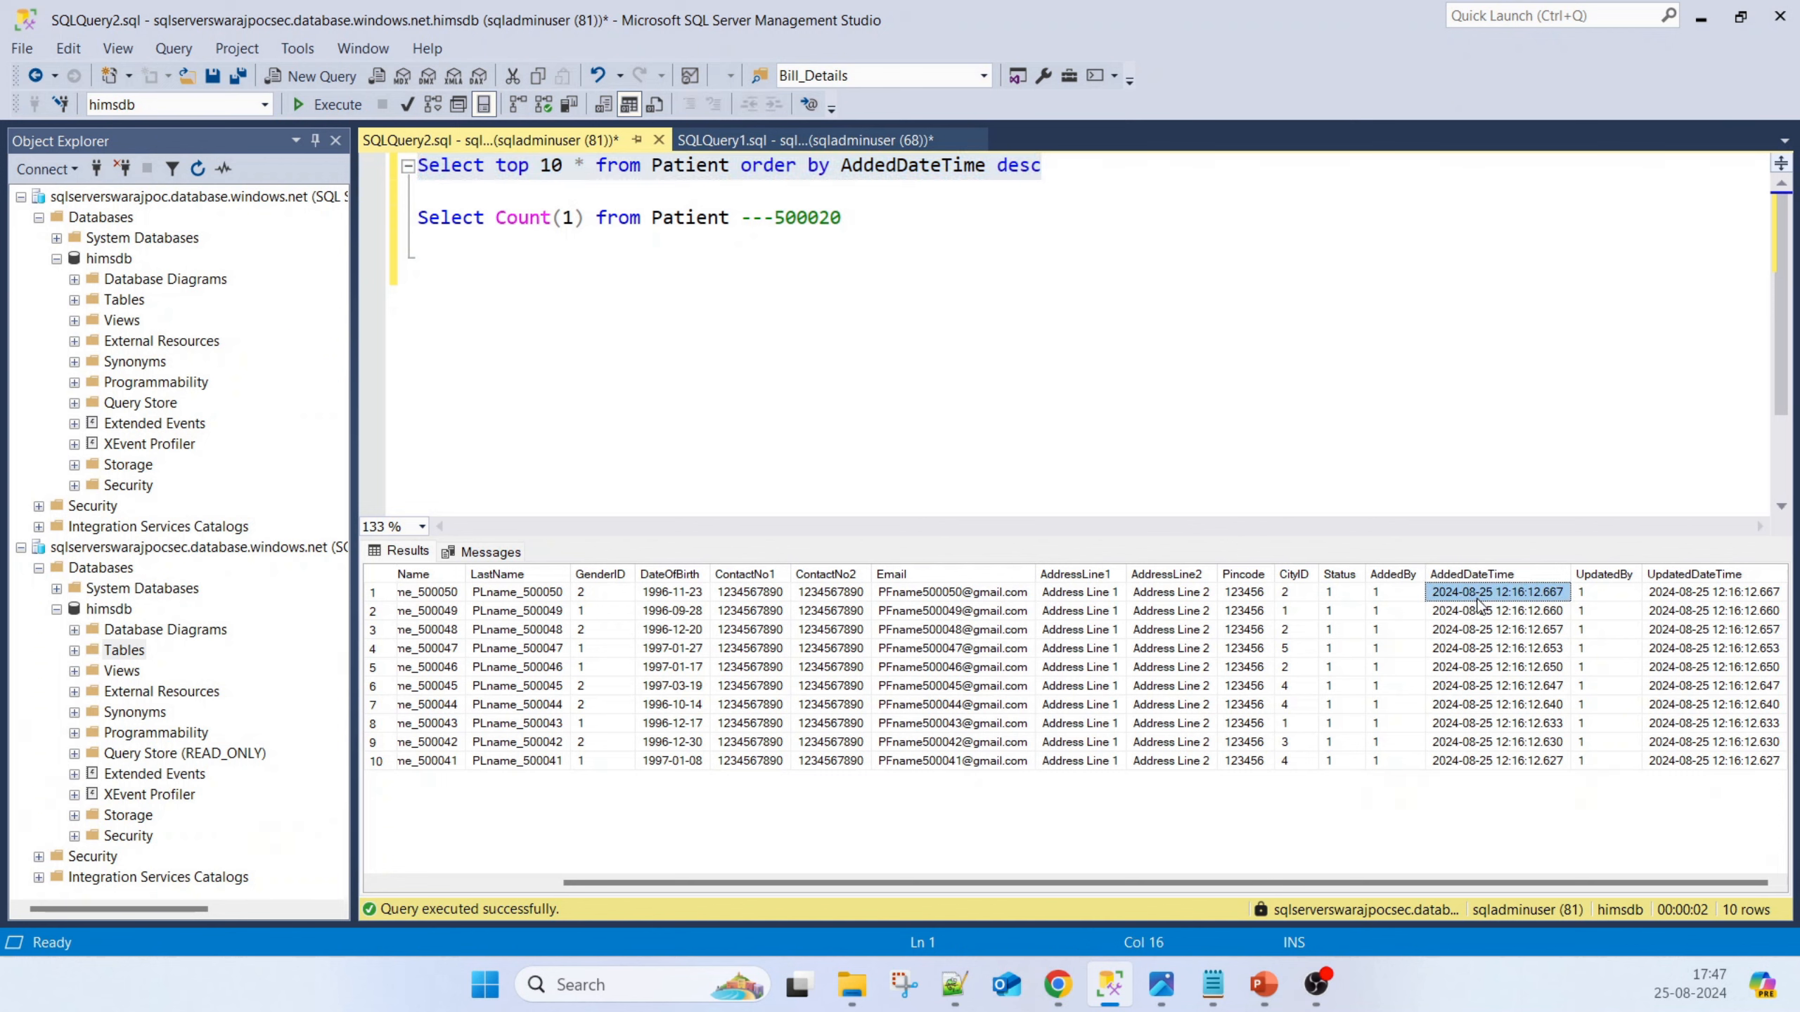
drag(1761, 596, 1426, 600)
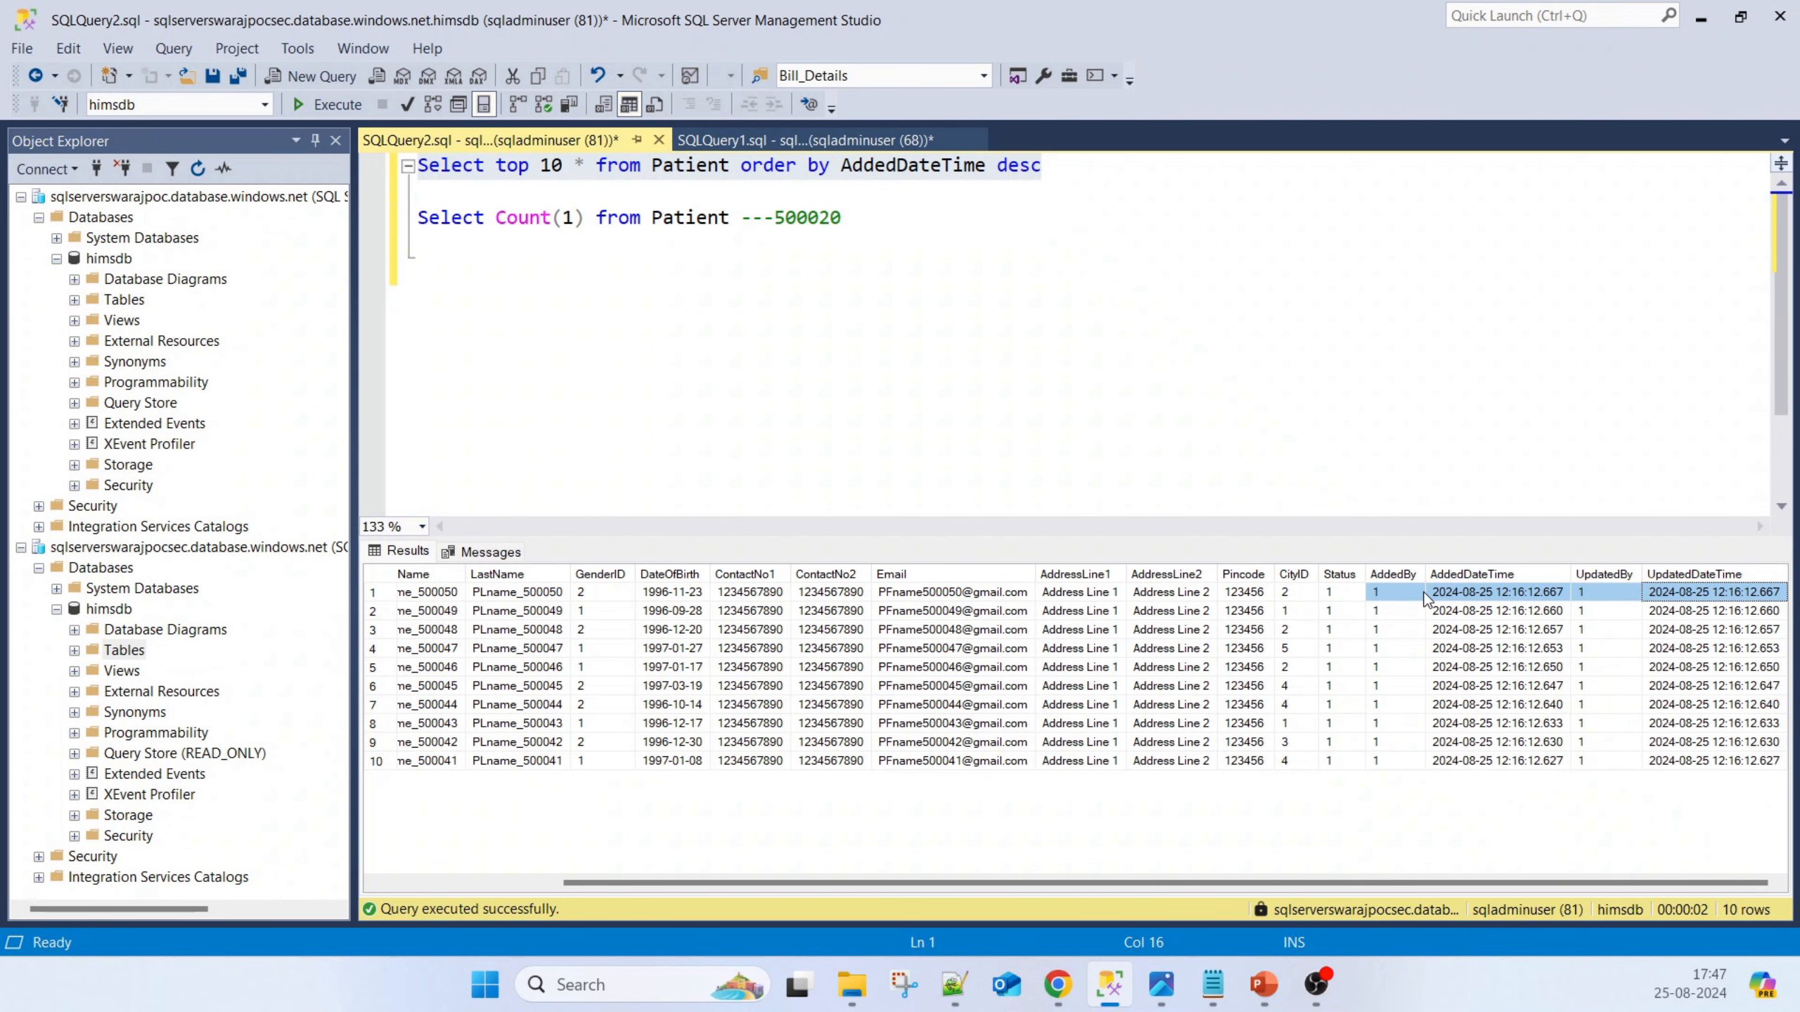
drag(1423, 884, 1242, 882)
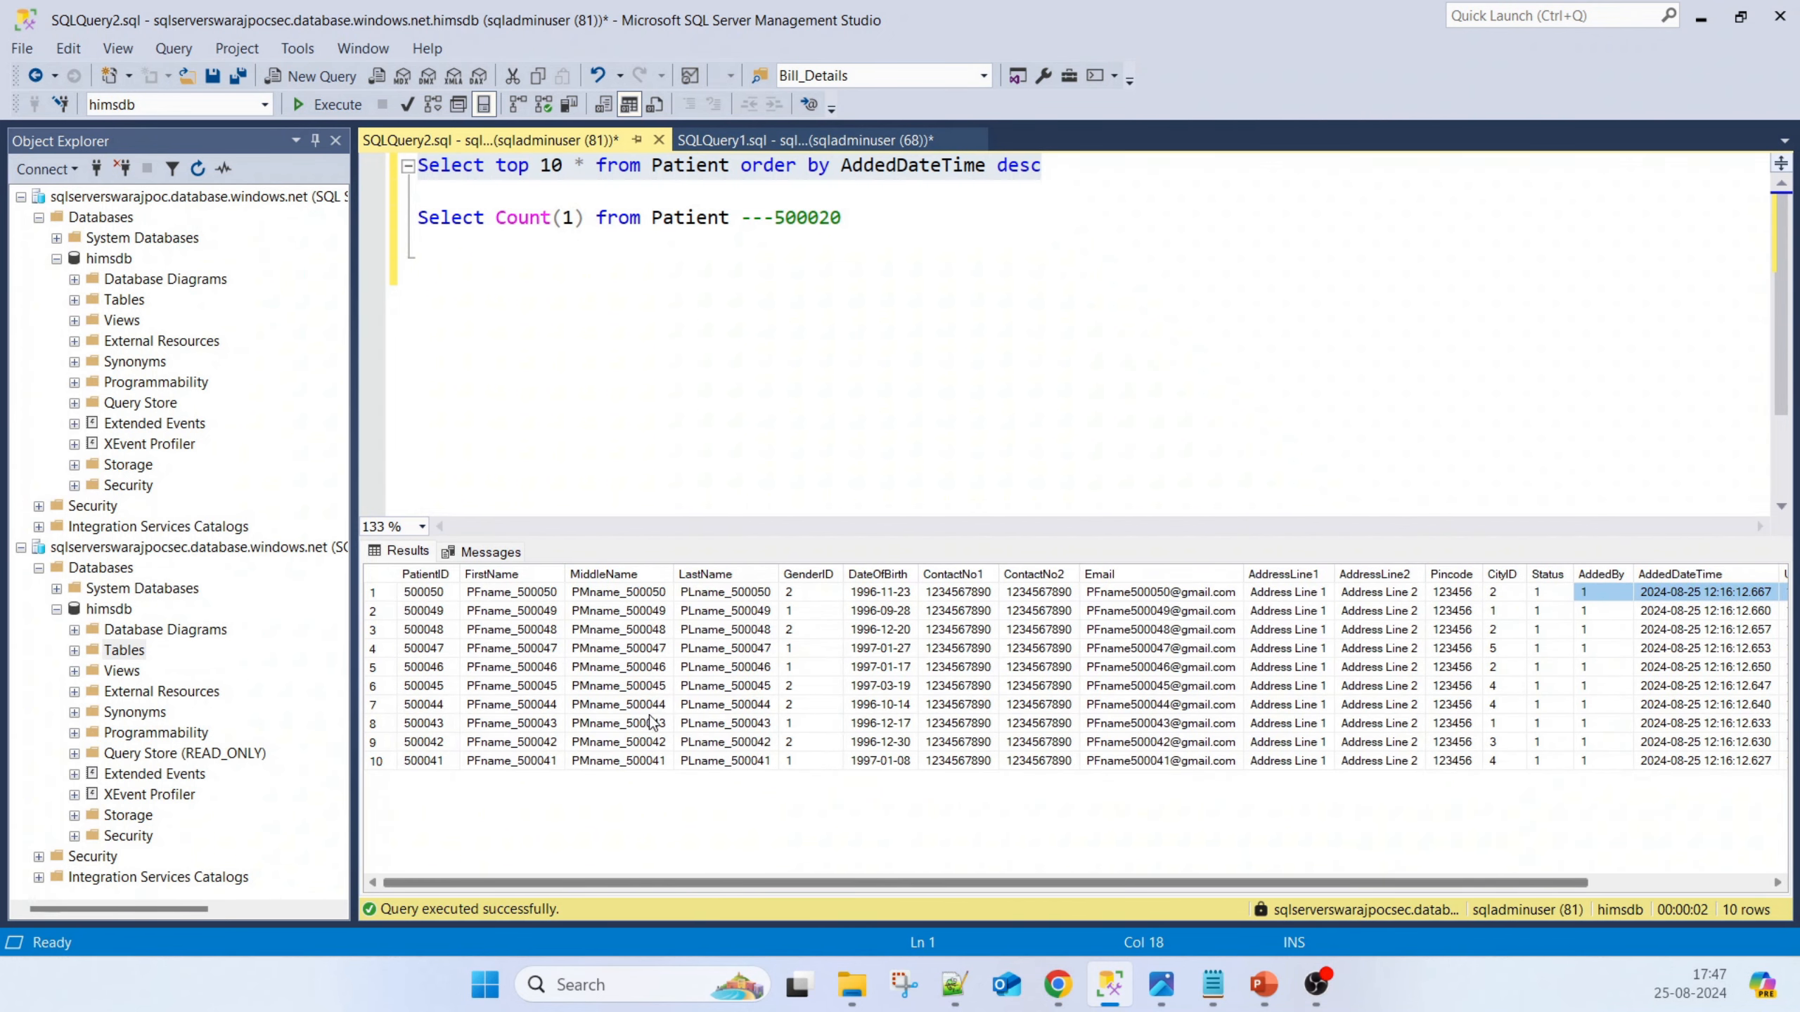
click(433, 596)
mouse_move(432, 596)
mouse_down()
mouse_move(430, 615)
mouse_move(428, 596)
mouse_up()
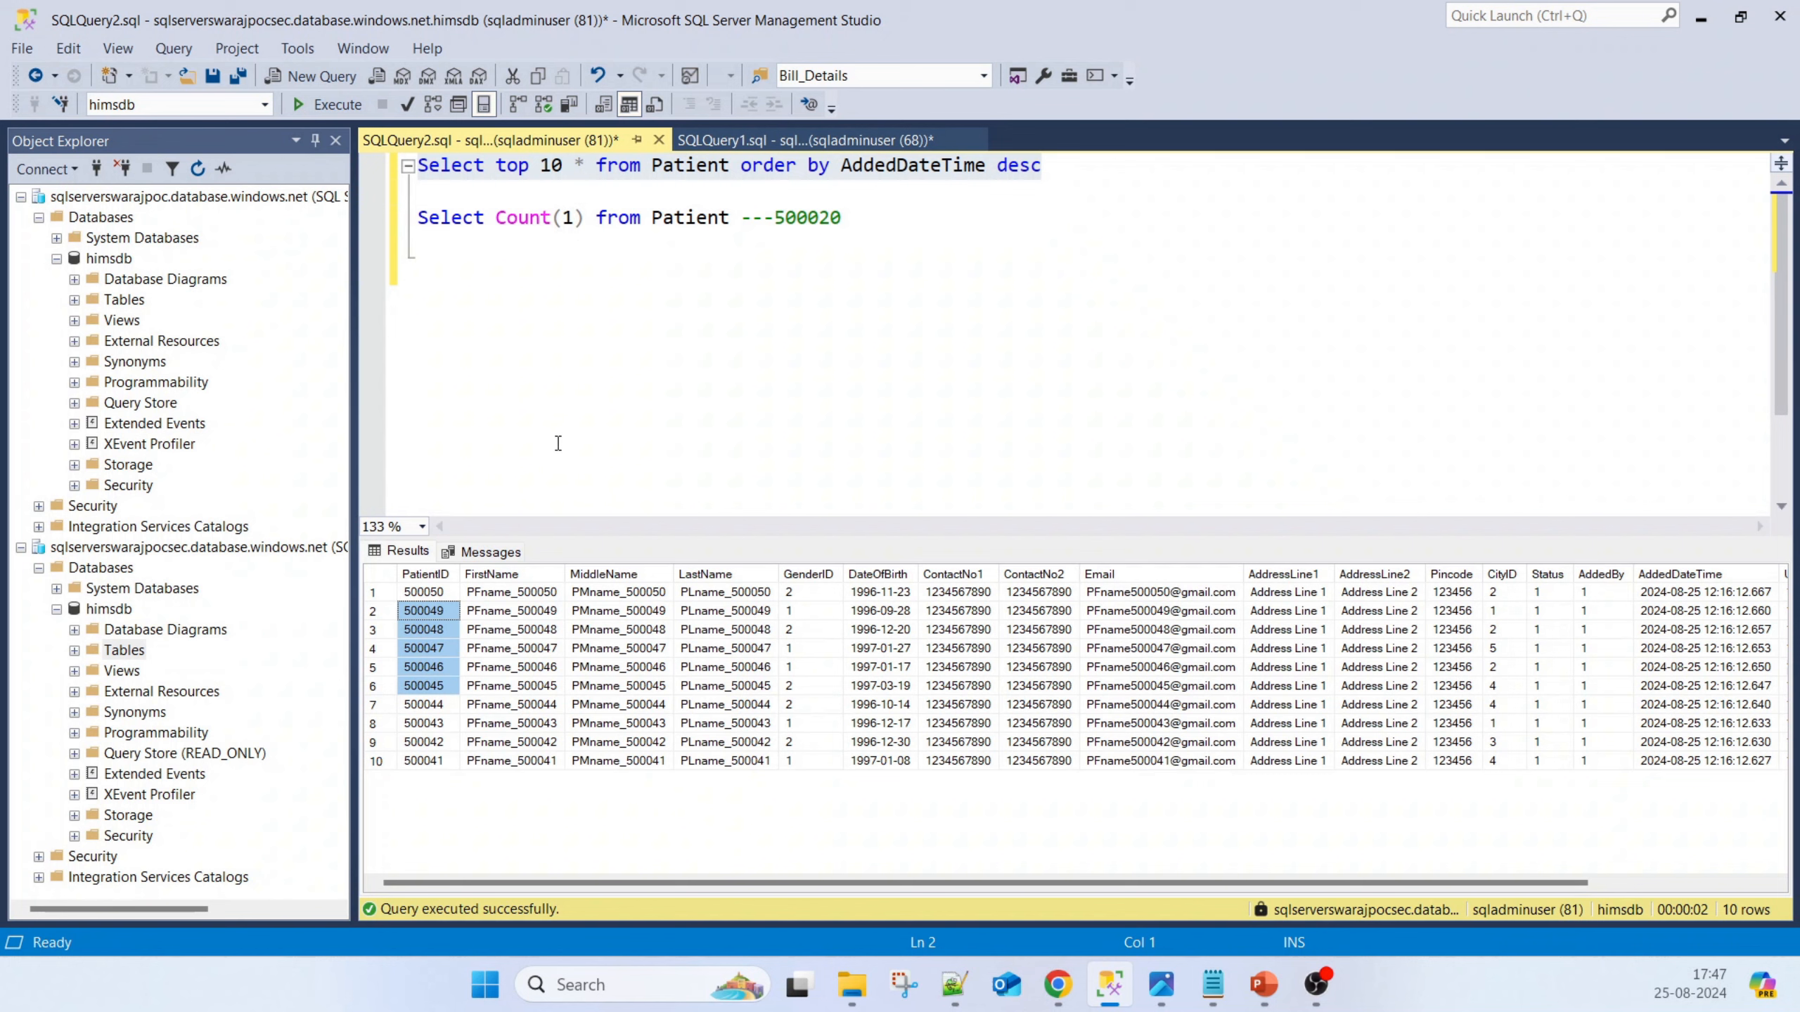
Raise the Patient query's row limit to top 100 and run only that query on the secondary server
click(570, 167)
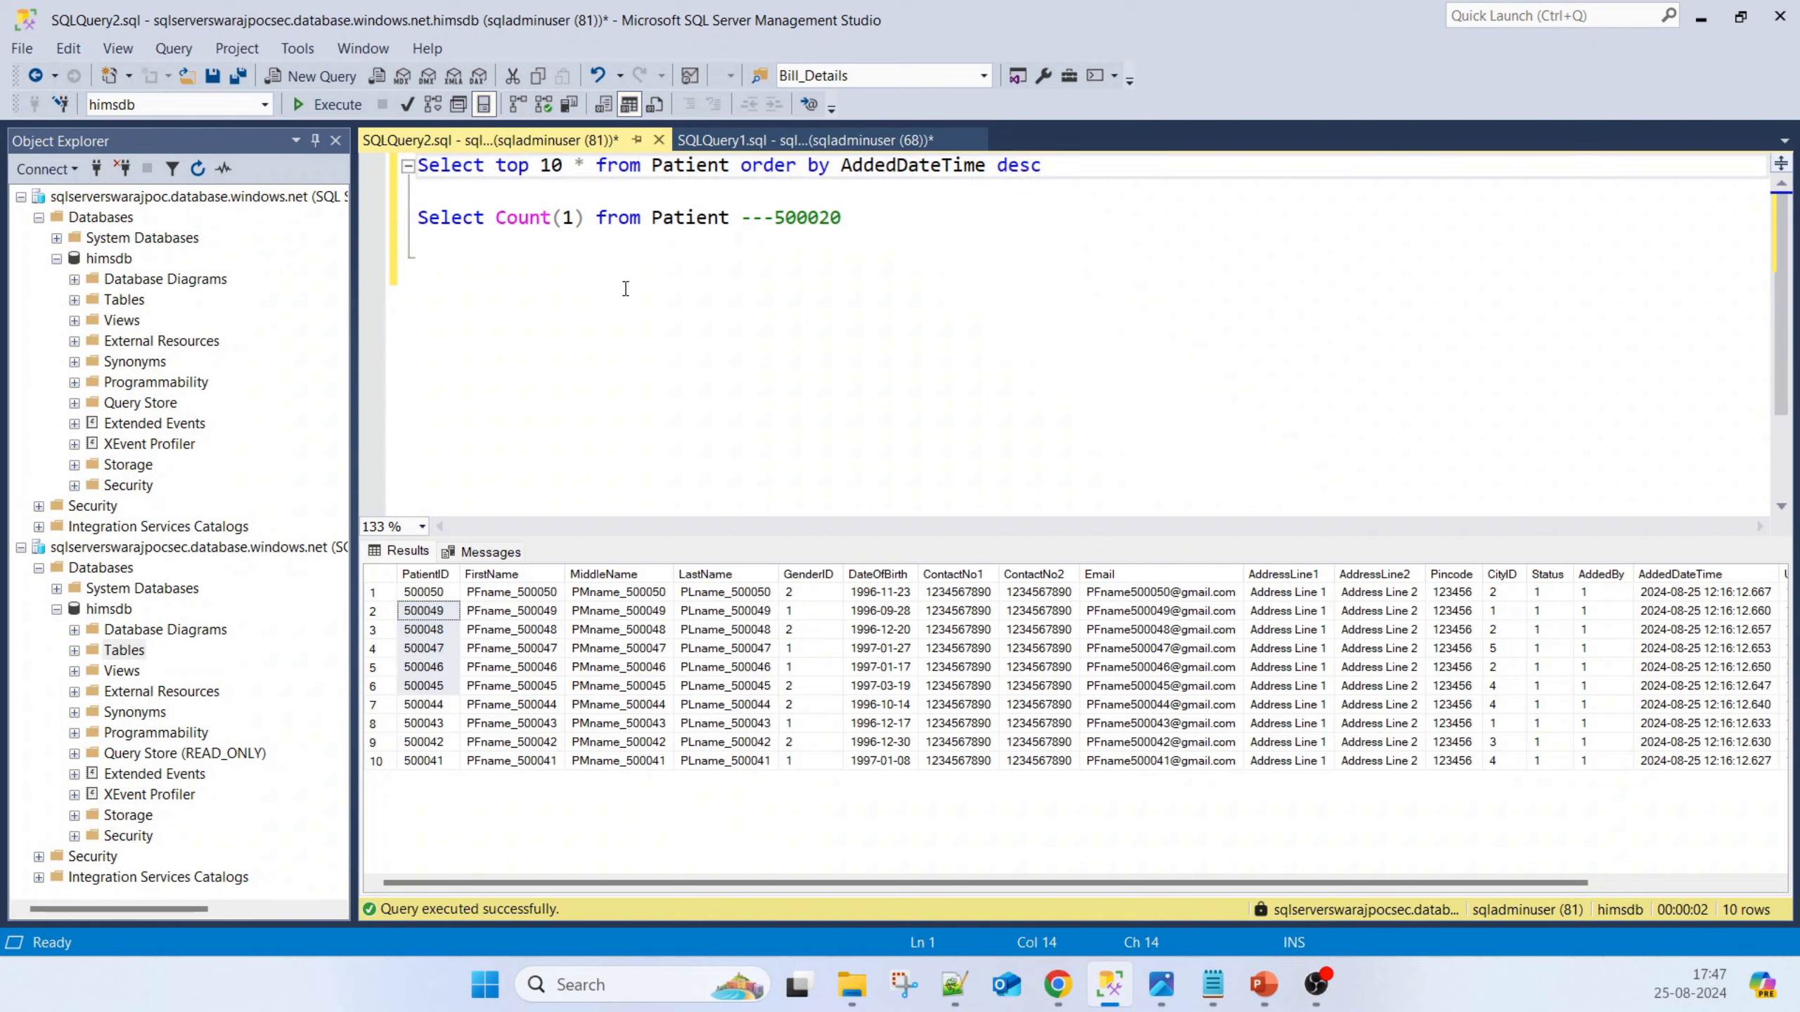
text(0)
drag(1057, 172, 417, 169)
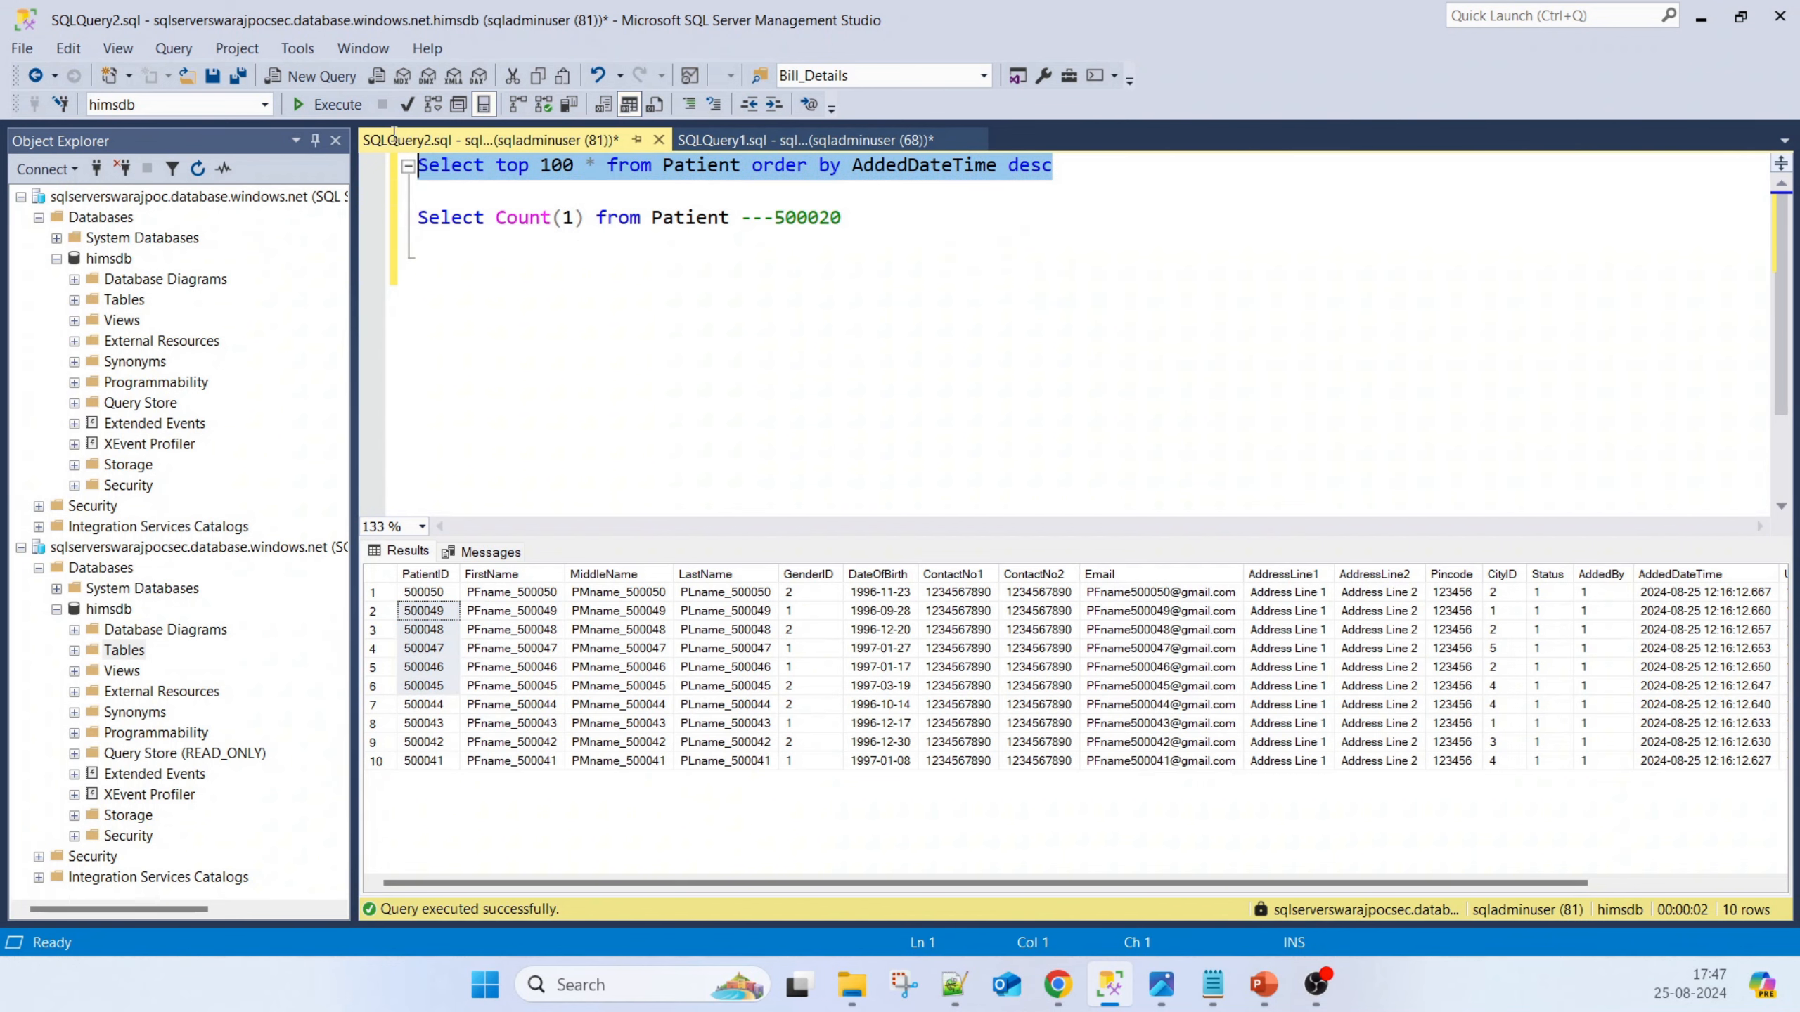
click(352, 107)
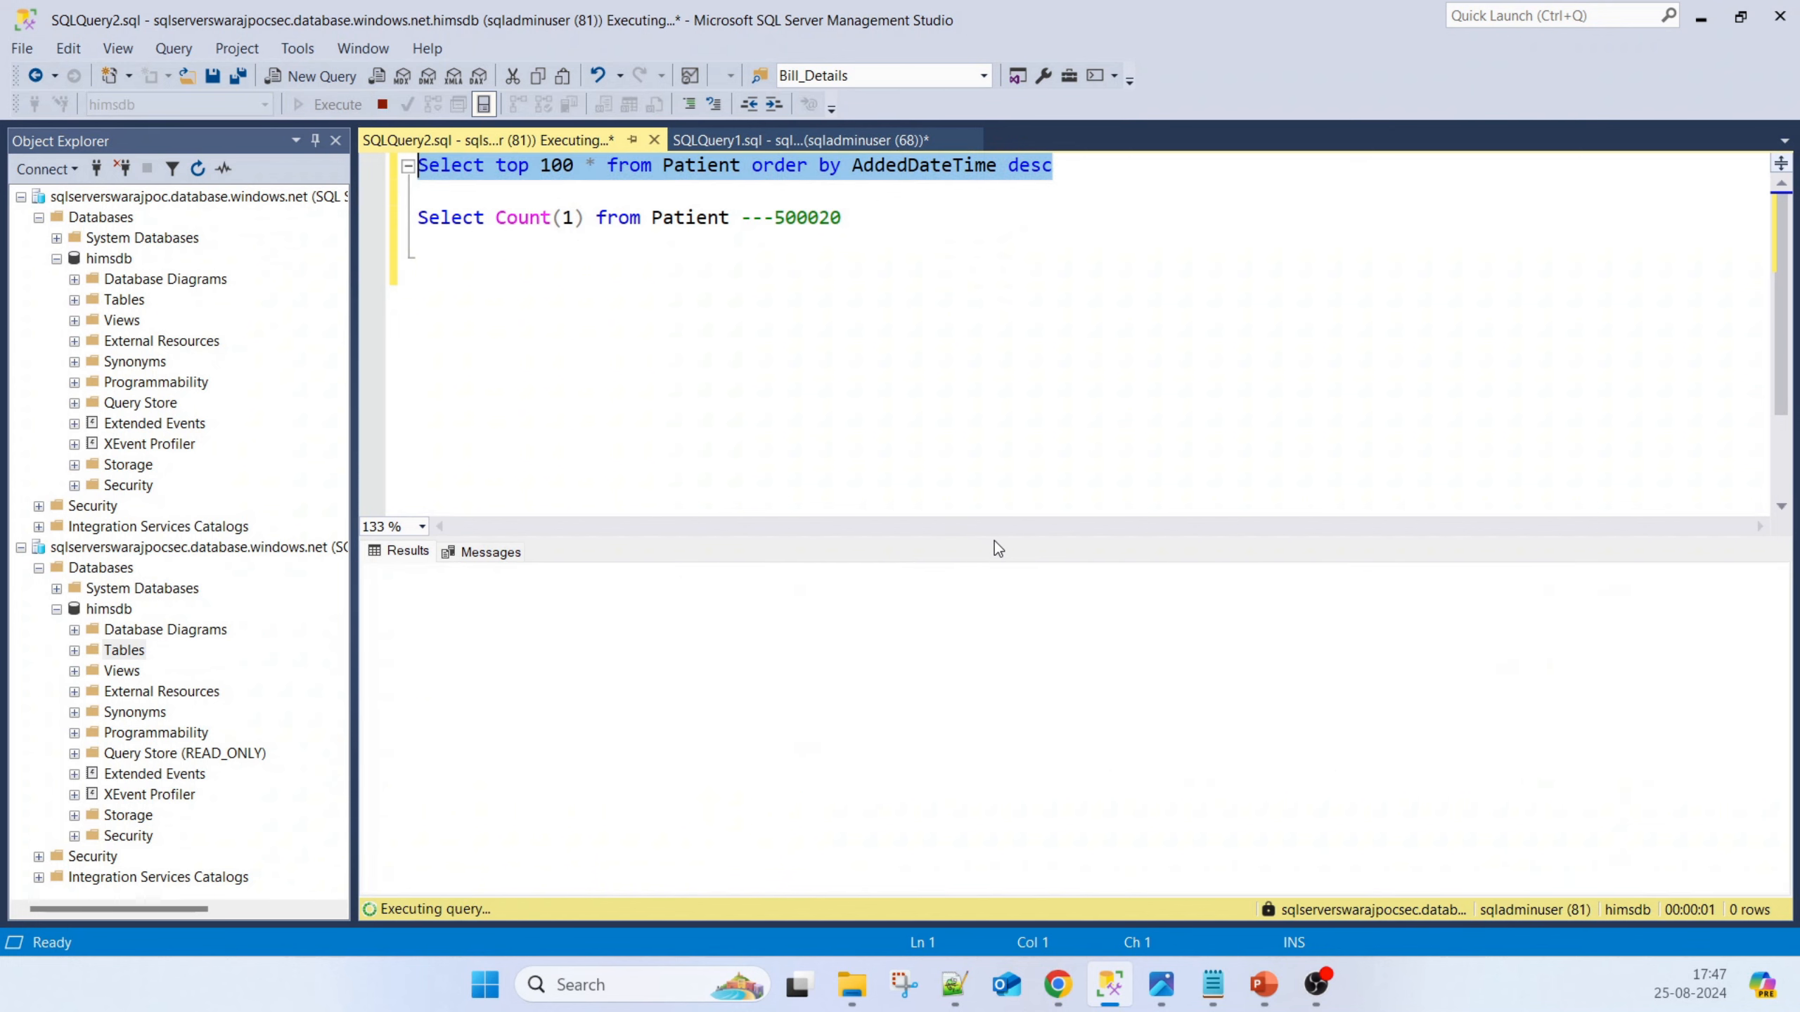
Enlarge the results to compare the 100 rows' AddedDateTime values, restore the editor space and glance at the insert script in SQLQuery1.sql
drag(994, 537, 1000, 201)
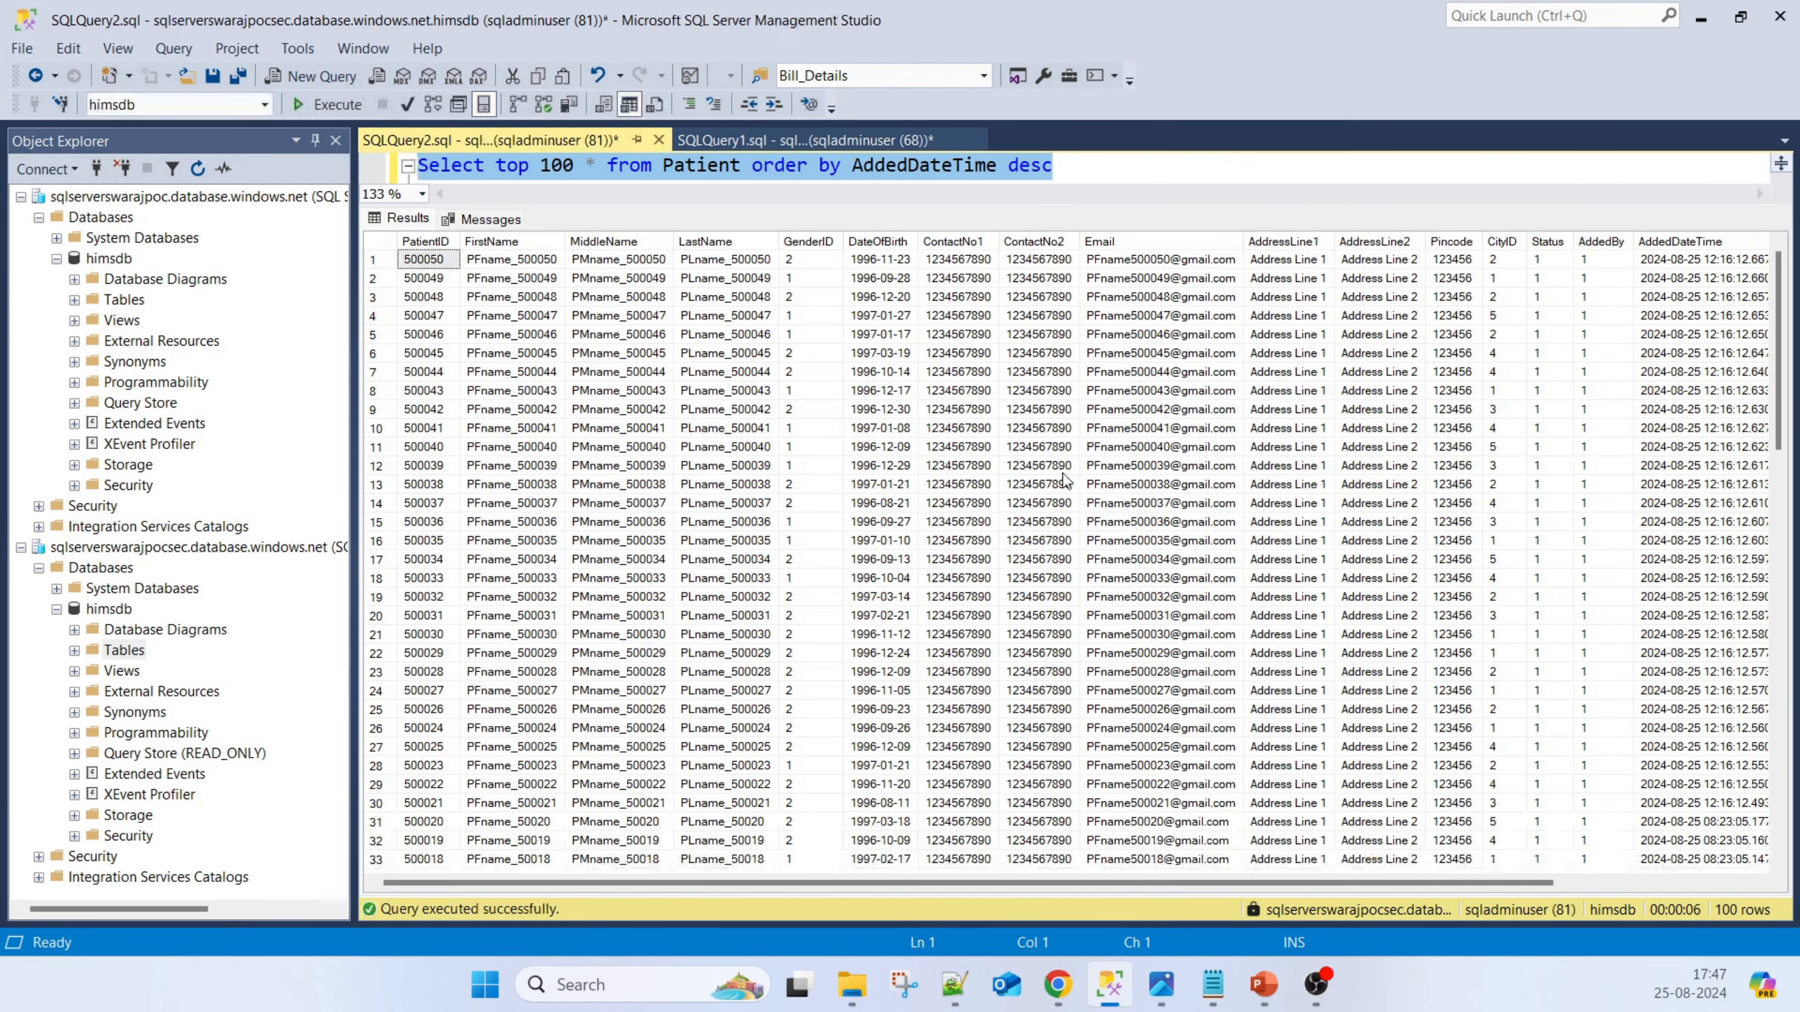
scroll(1064, 506, down, 15)
scroll(1065, 506, down, 5)
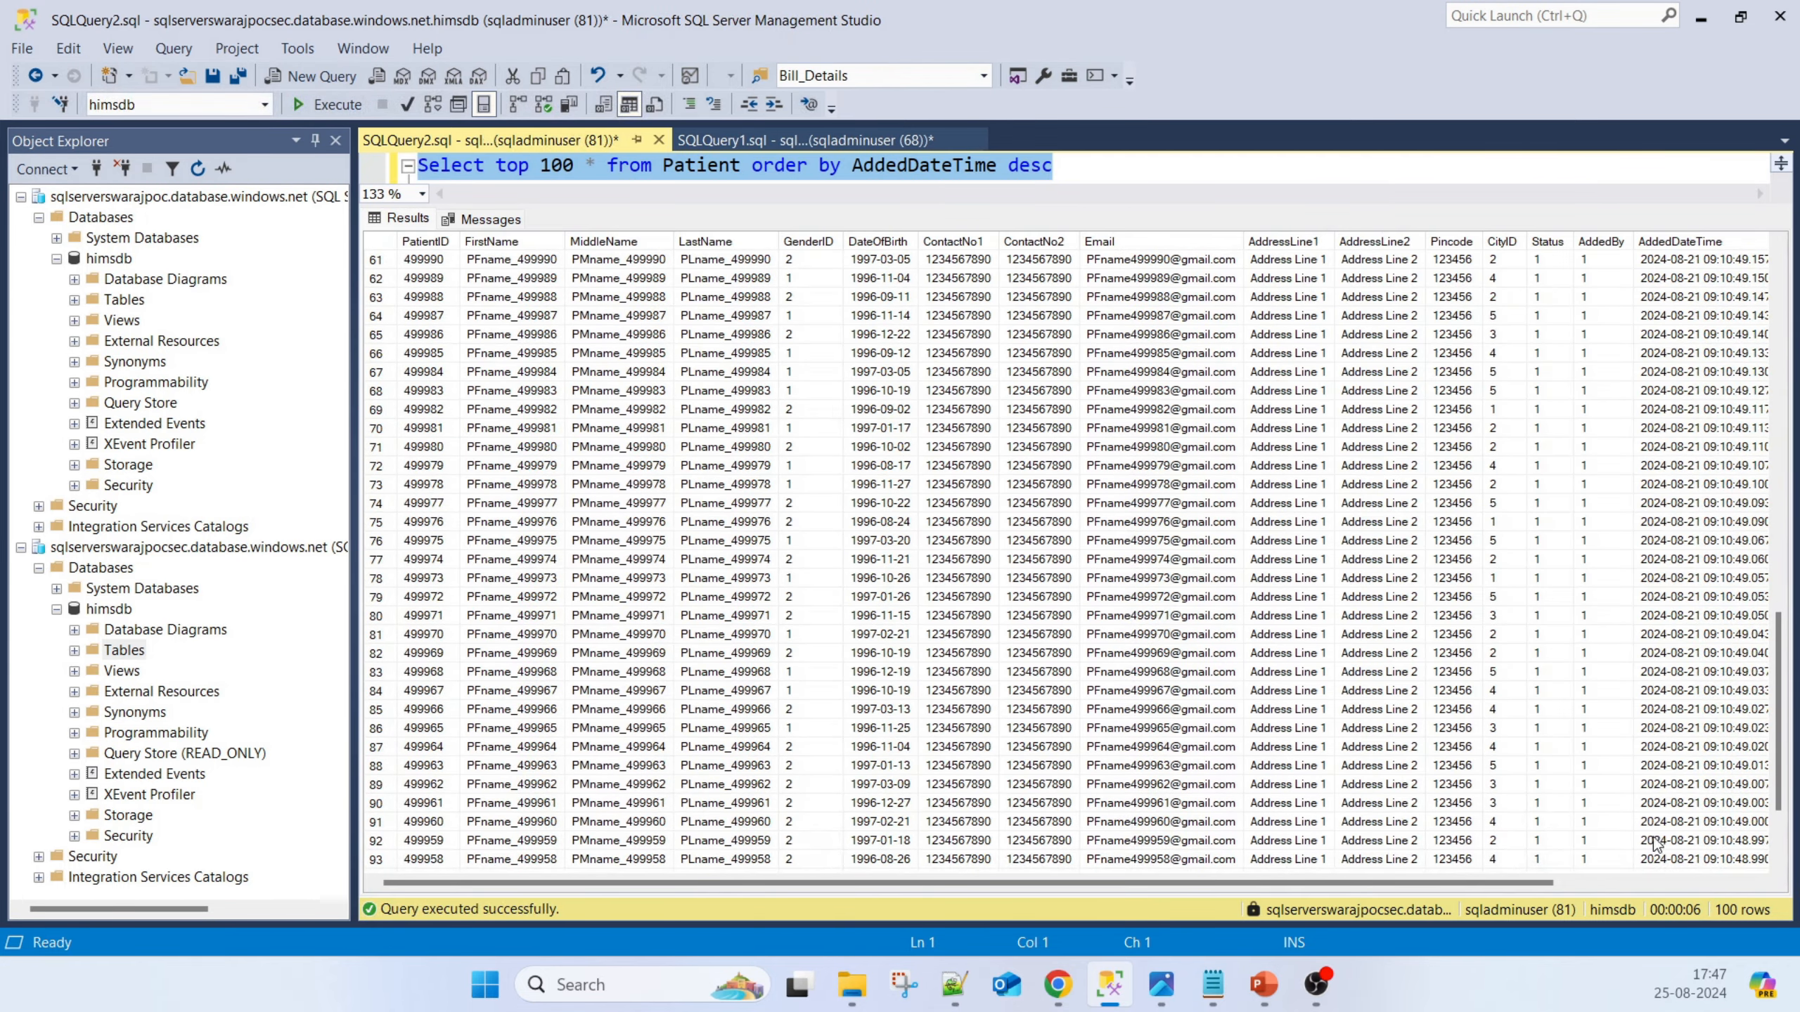
drag(1661, 844, 1660, 485)
scroll(1660, 486, up, 9)
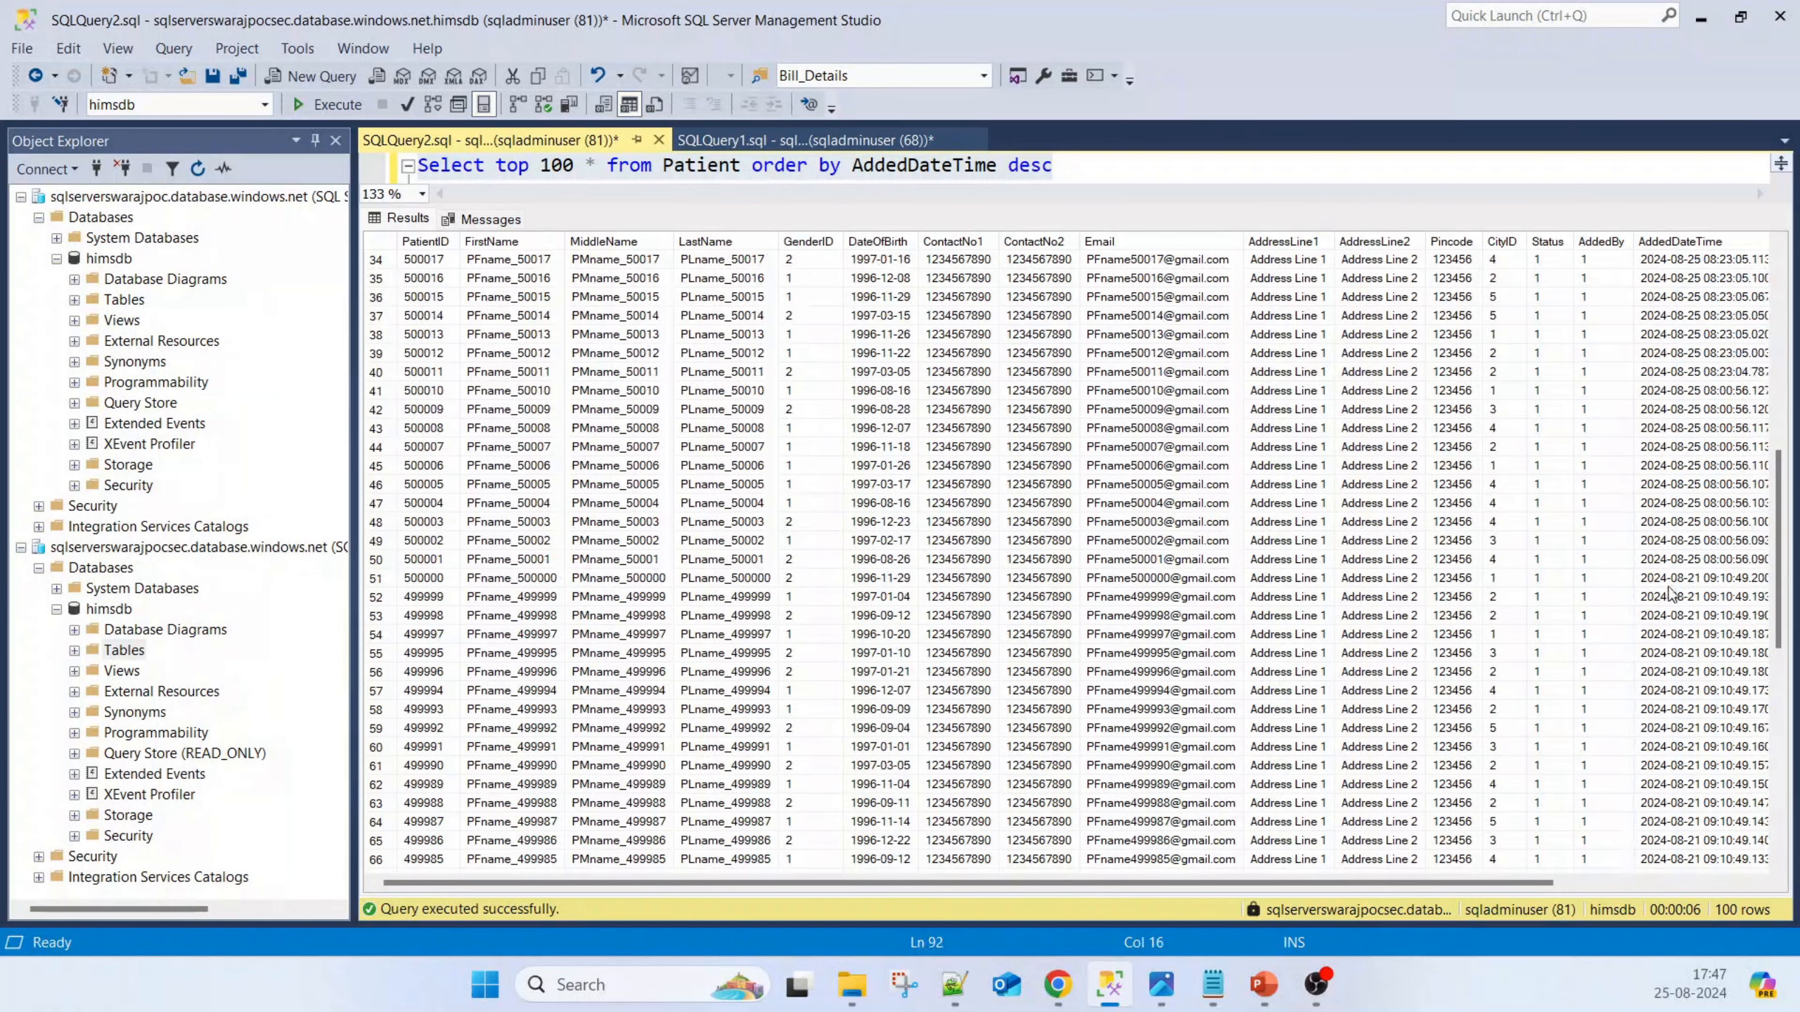
scroll(1681, 594, up, 2)
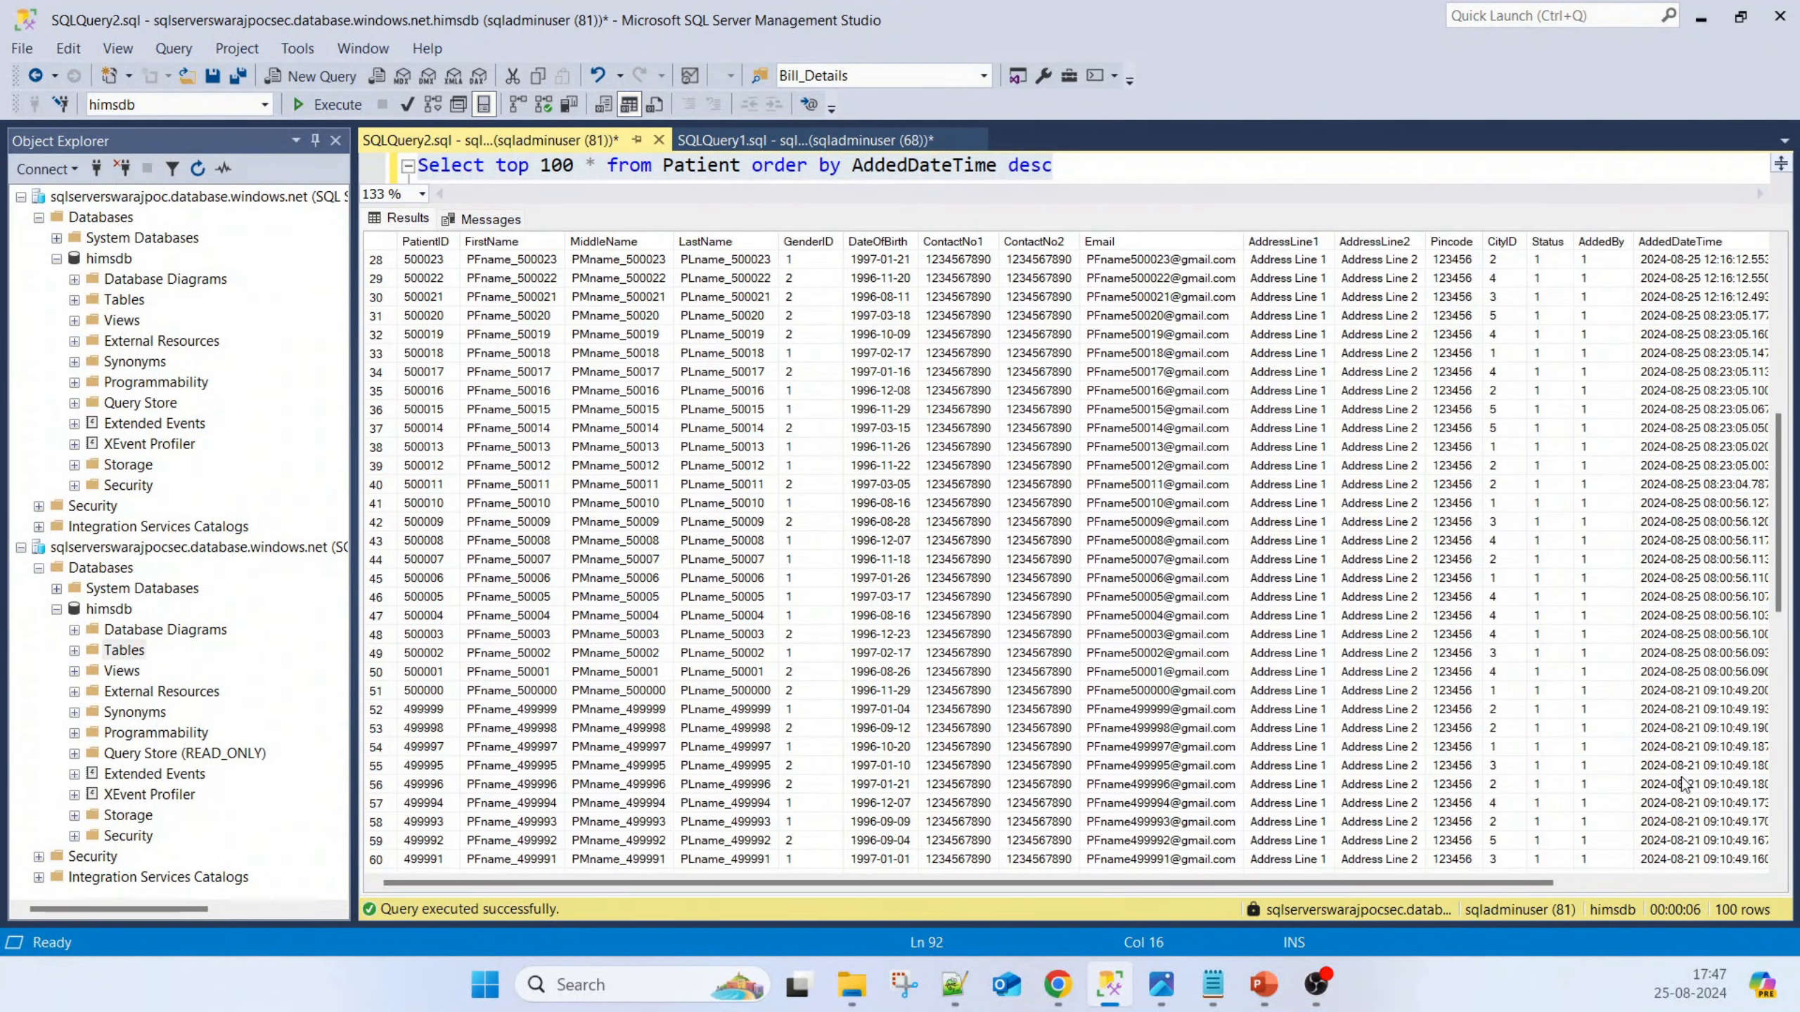
drag(1687, 671, 1662, 56)
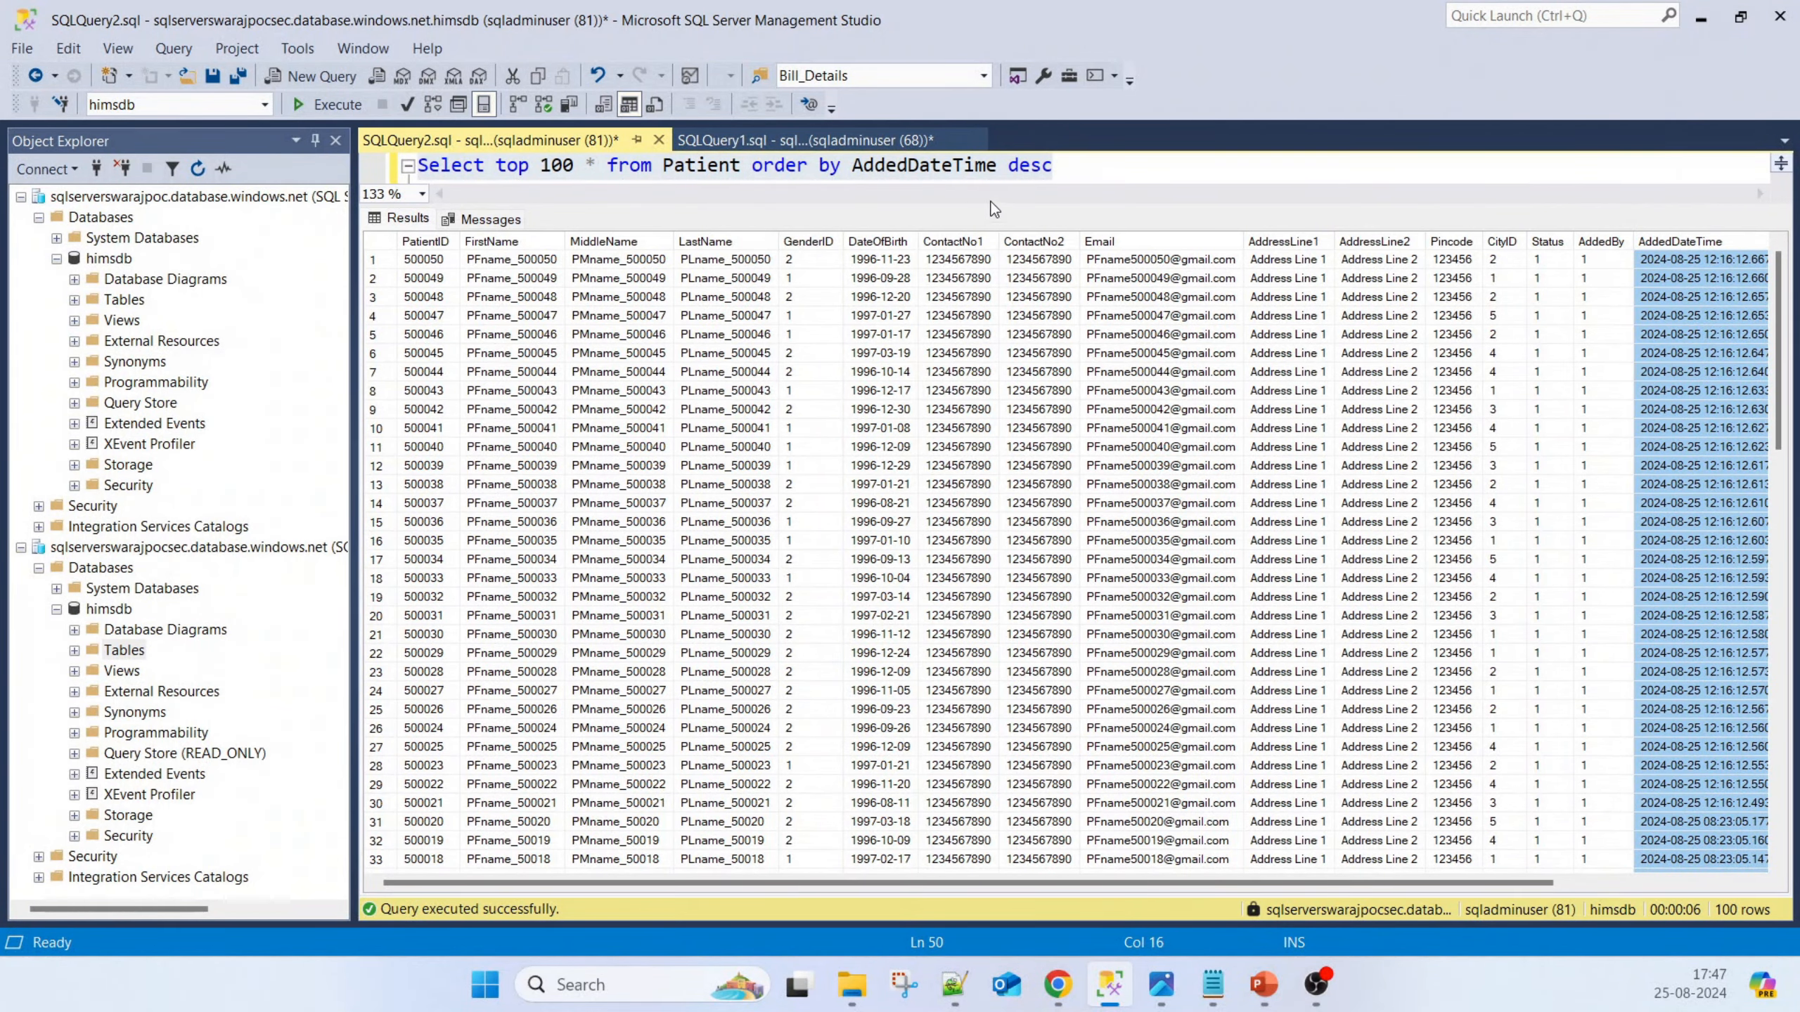
drag(995, 205, 995, 642)
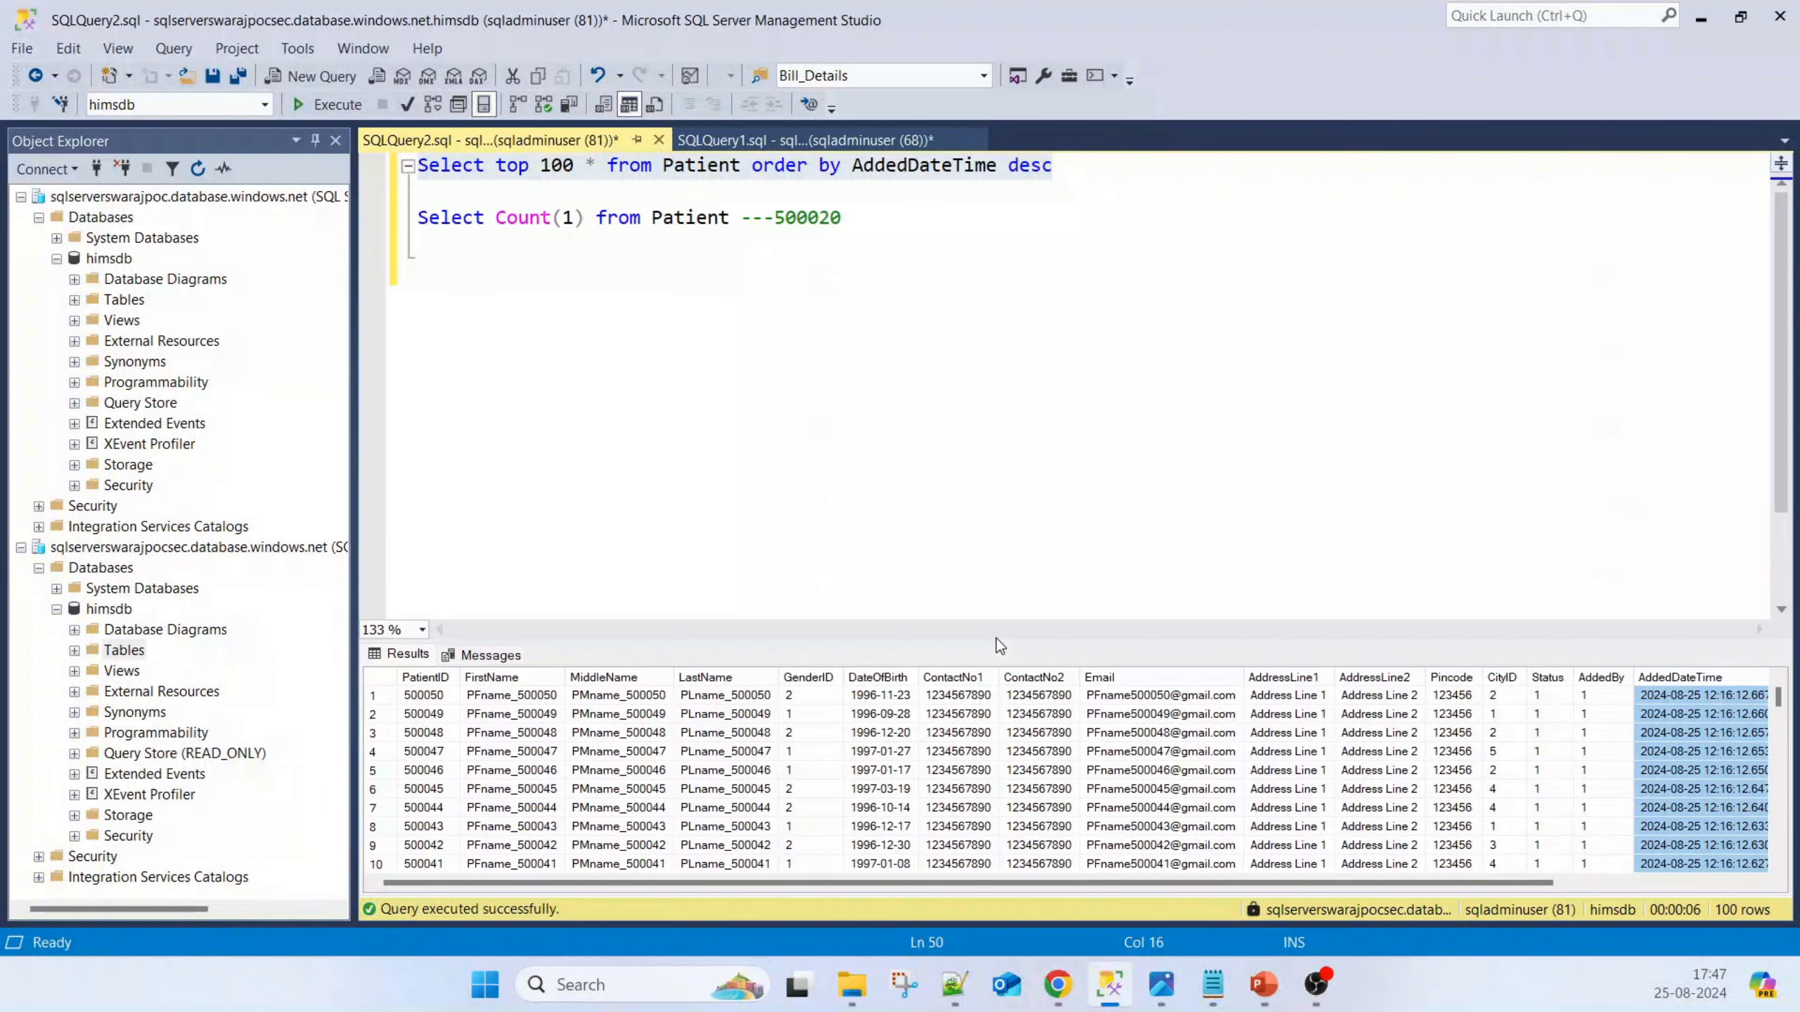
click(782, 141)
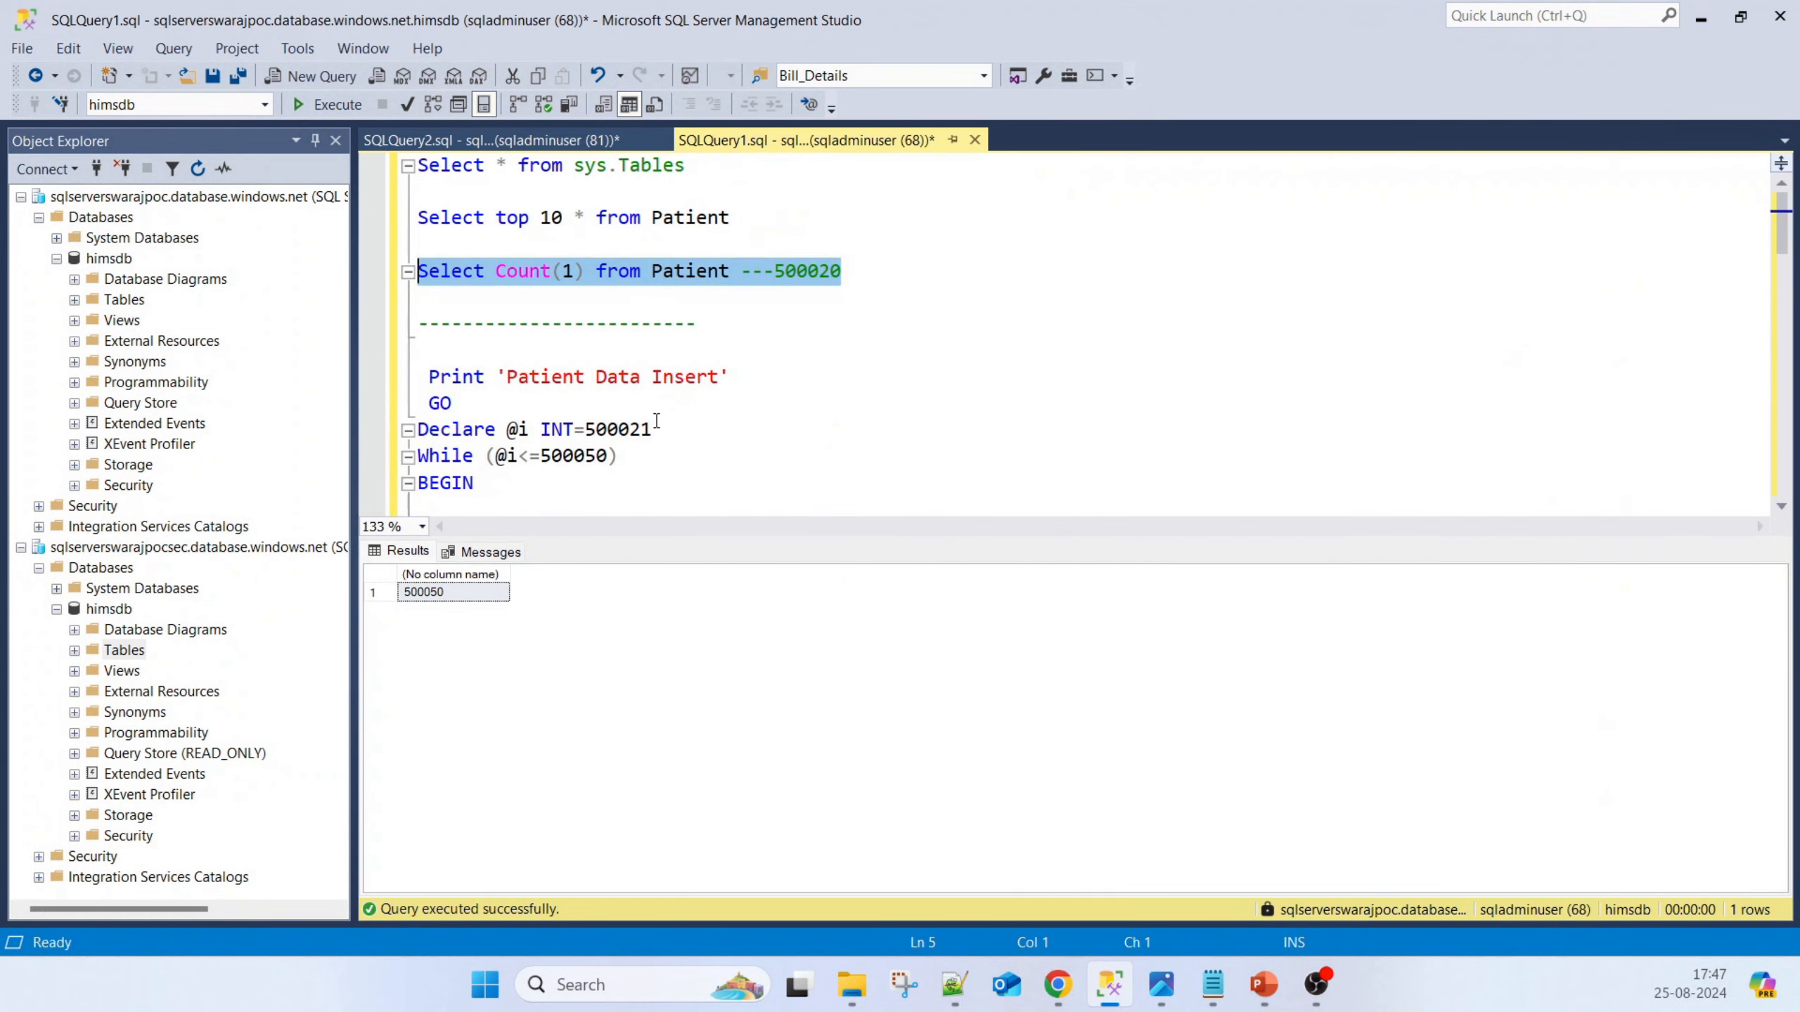
click(559, 140)
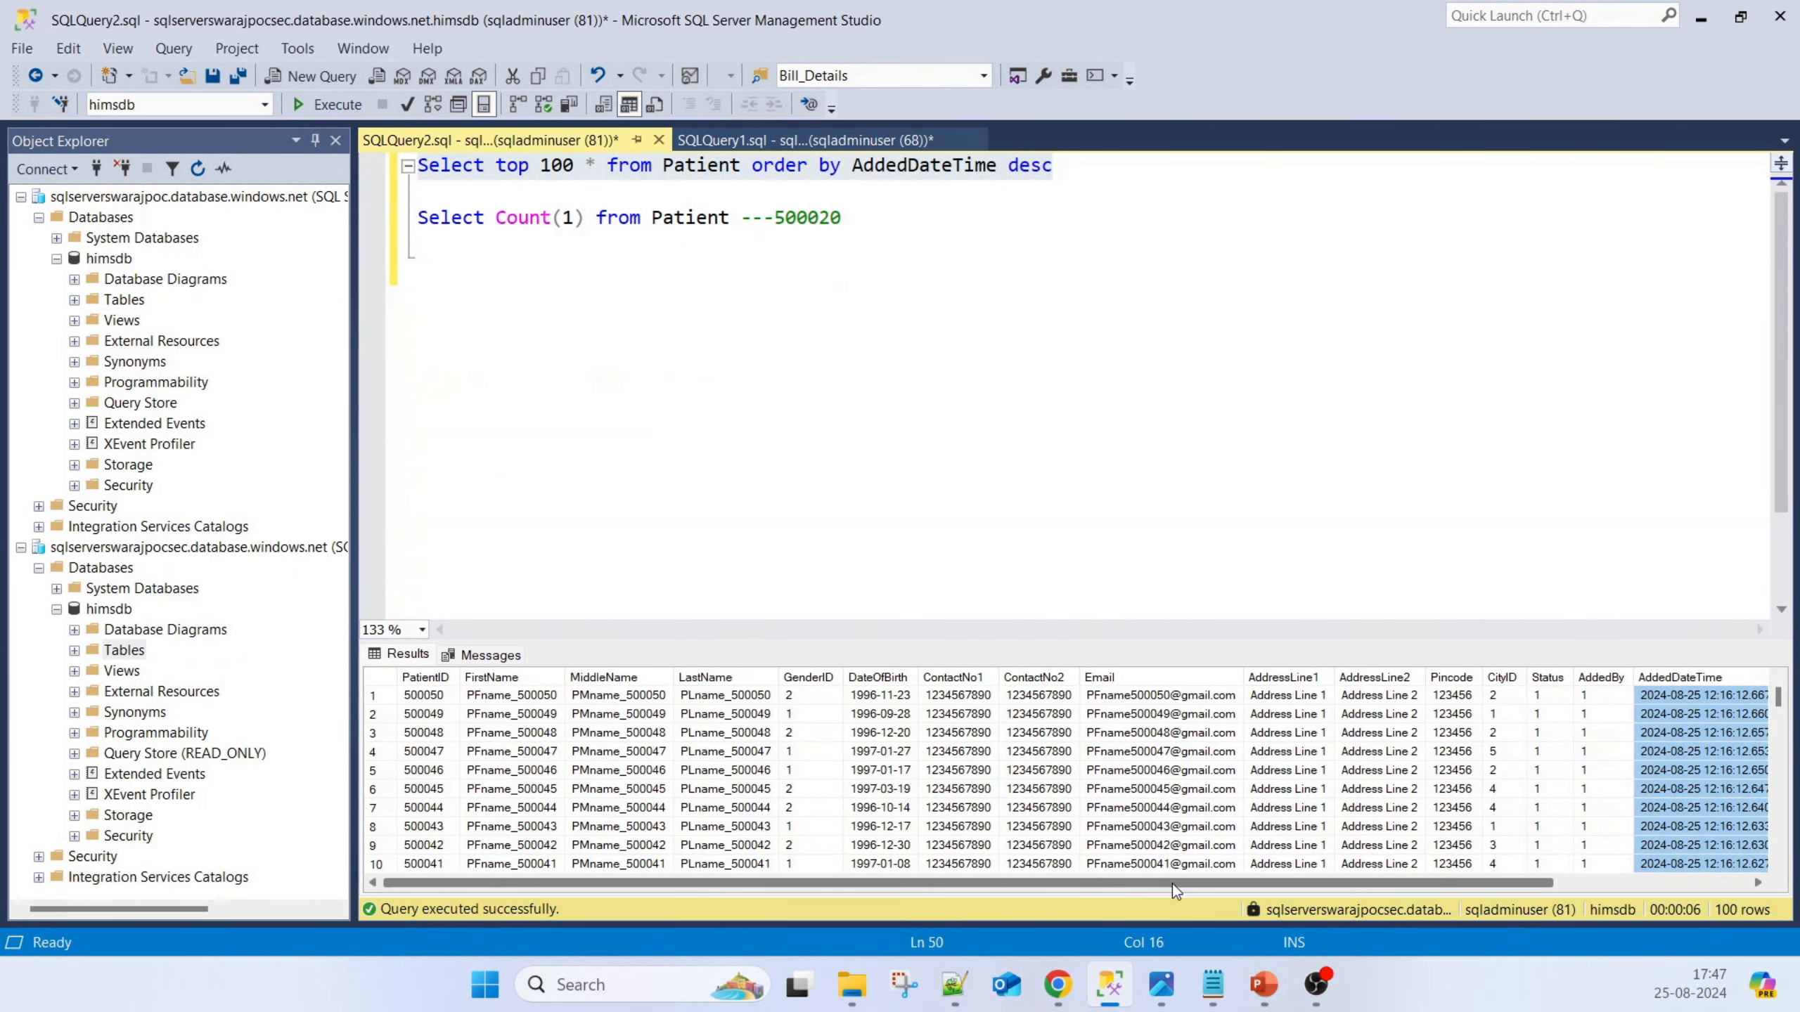
Start an update statement reading "update Patient Set" below the count query in SQLQuery2.sql
click(947, 294)
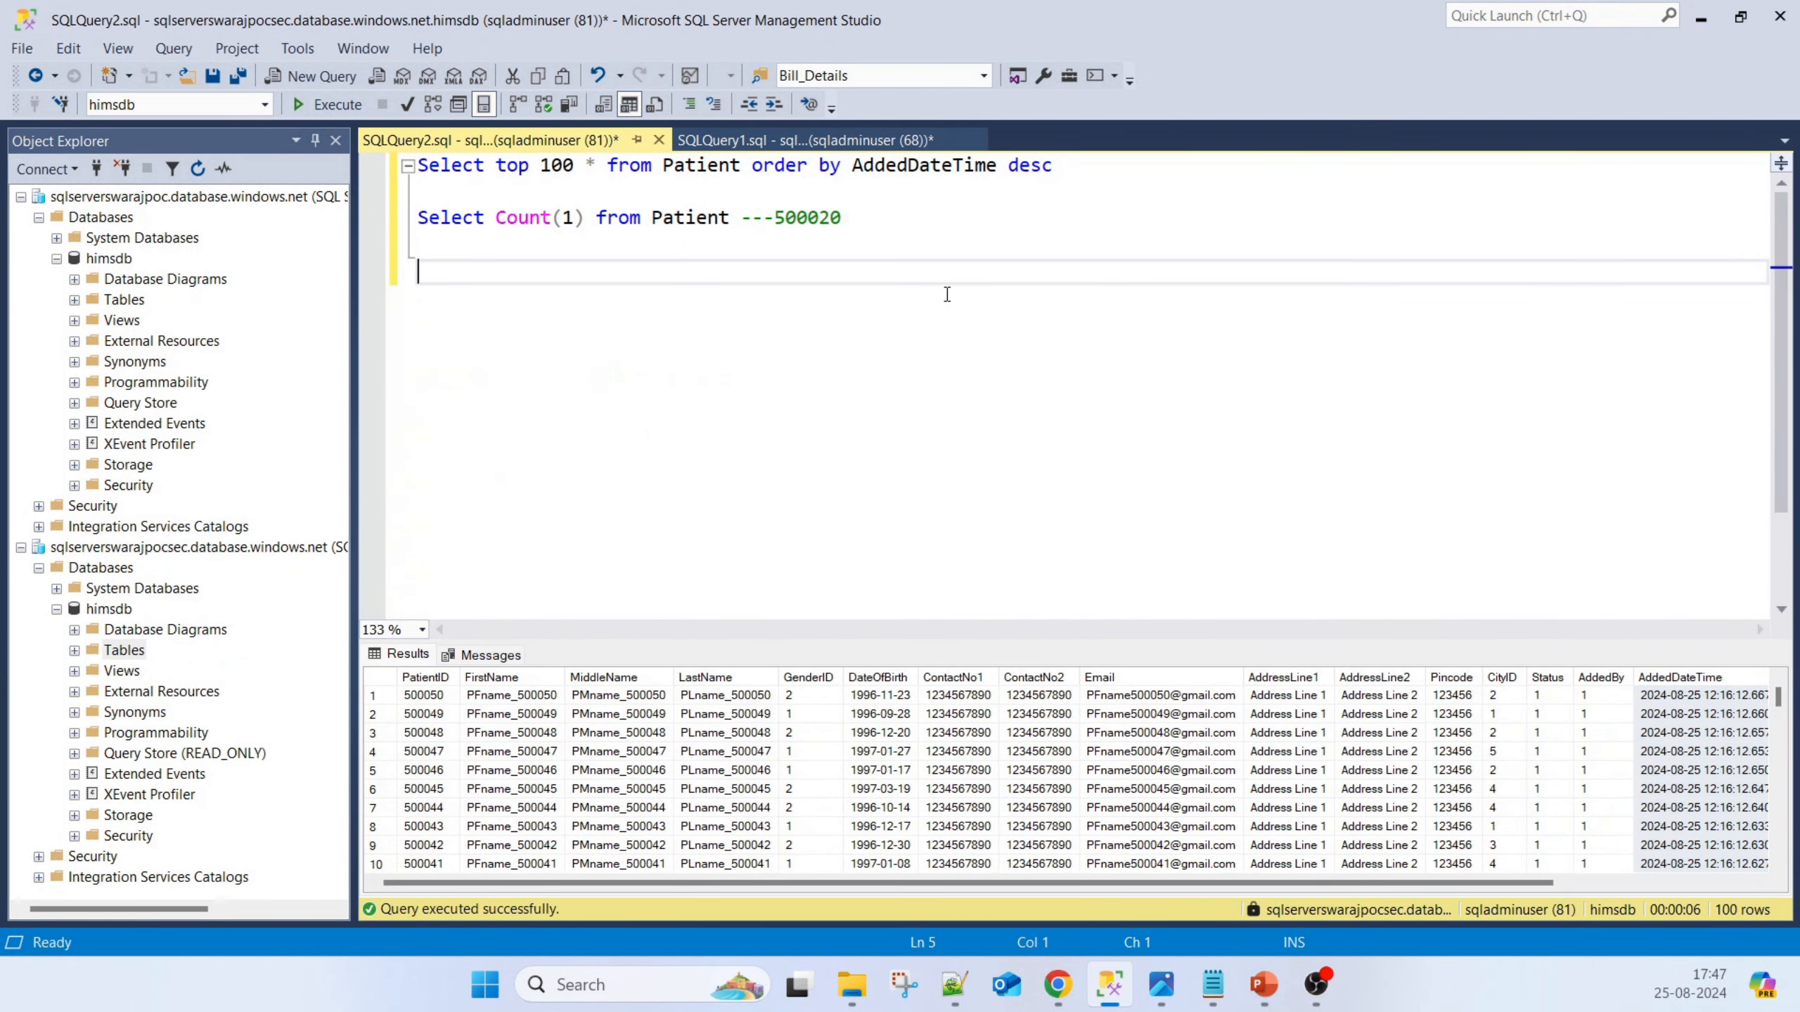
text(update)
double_click(683, 167)
key(ctrl+c)
click(535, 282)
key(ctrl+v)
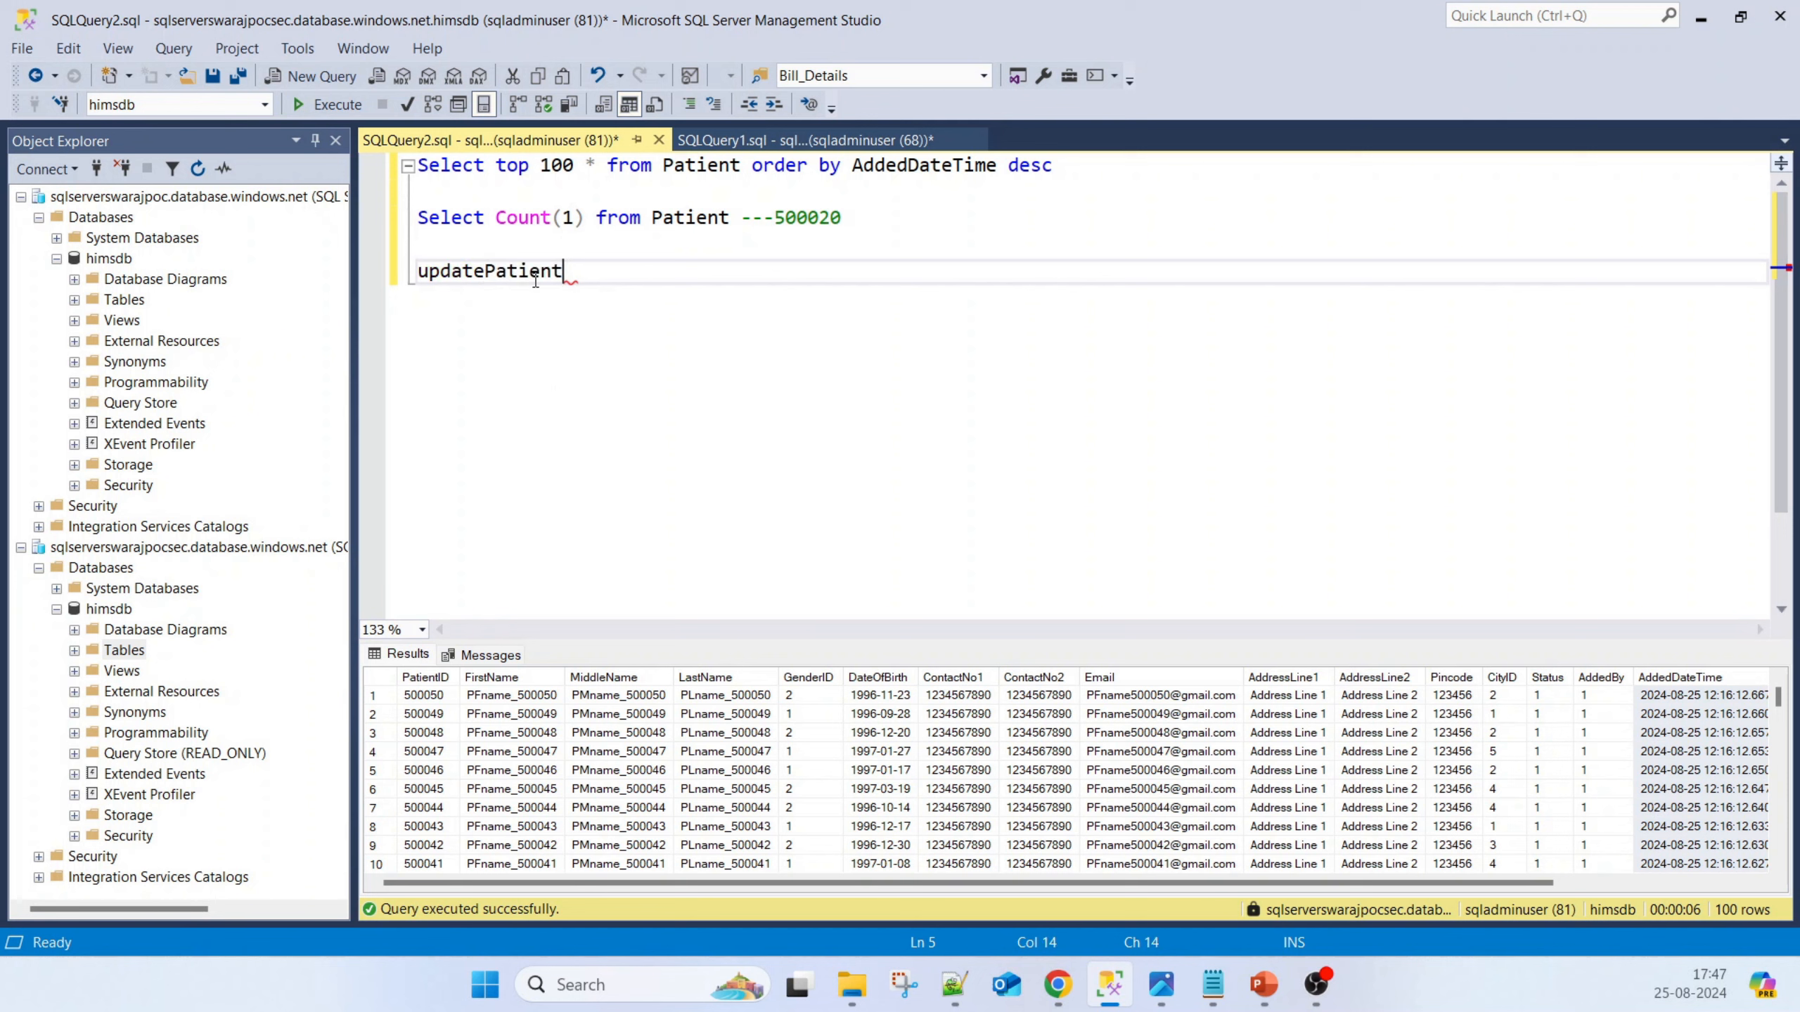
key(Left)
key(Left)
key(Left)
key(Left)
key(Left)
key(Left)
key(Left)
click(620, 274)
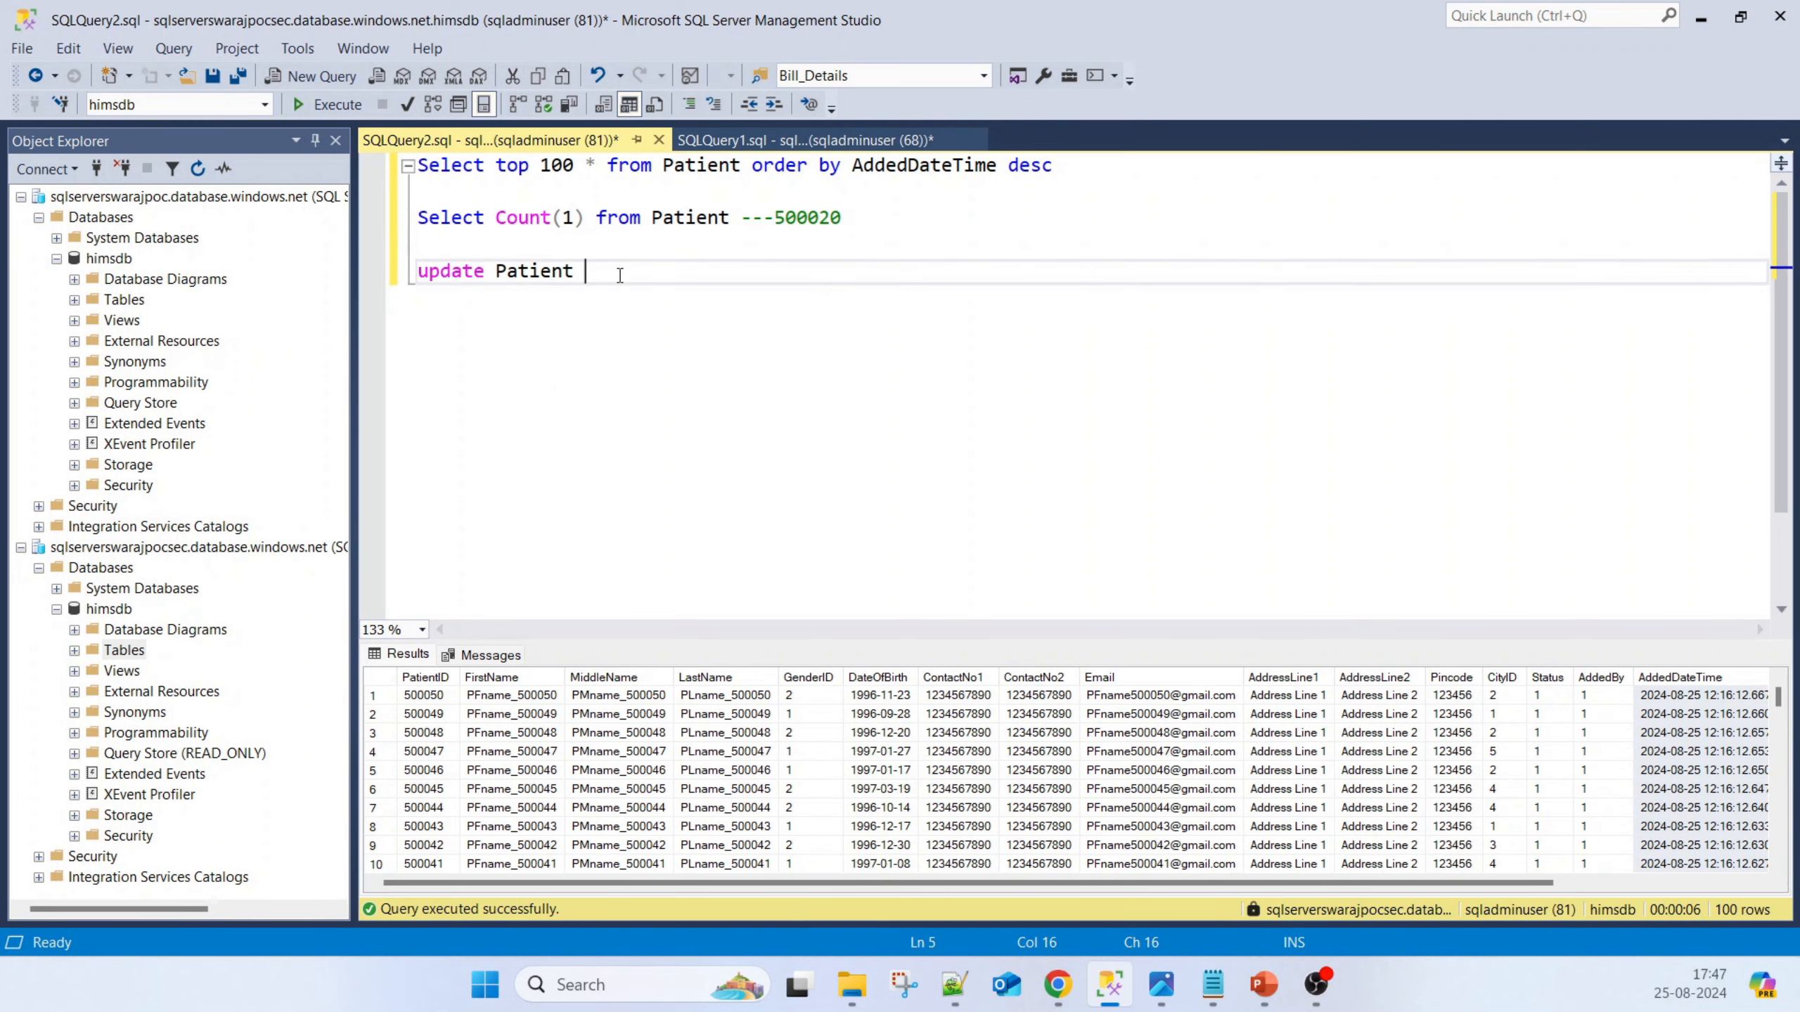
text(Set)
Add a line under "update Patient Set" that equates PatientID with the ID copied from the first result row
right_click(423, 699)
click(477, 716)
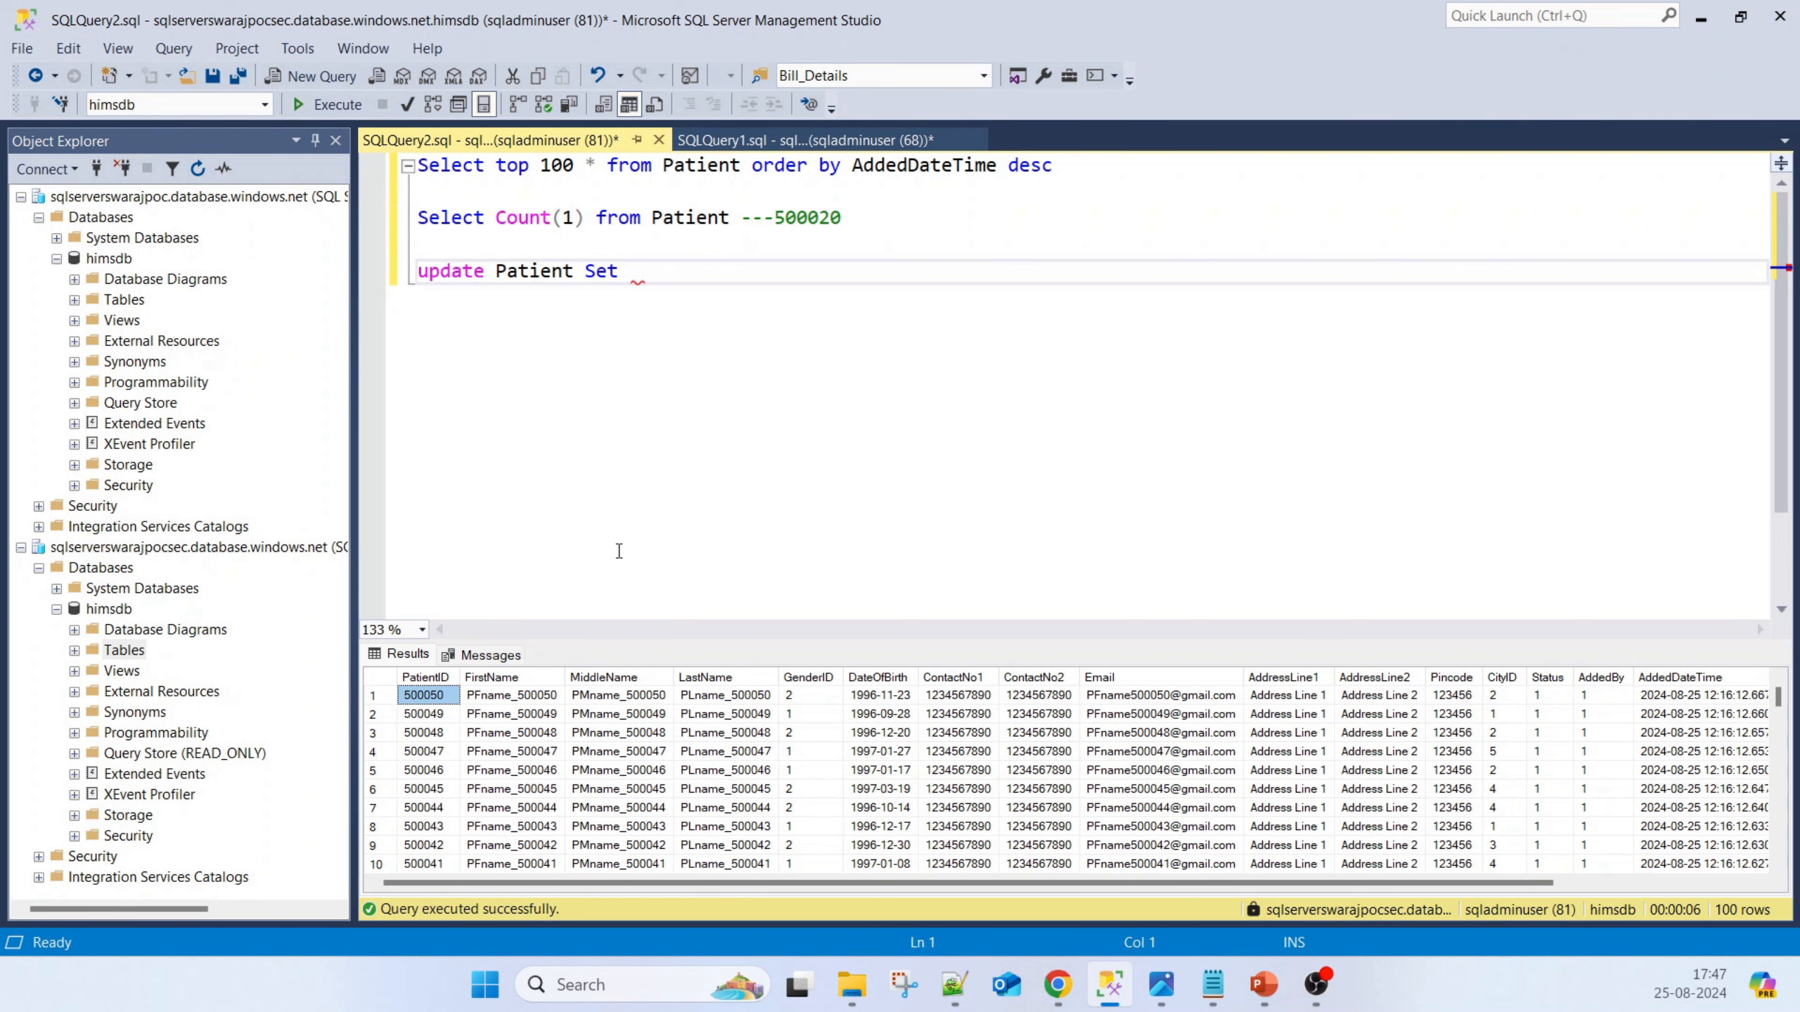
click(672, 270)
text(PatientID)
key(Return)
key(ctrl+v)
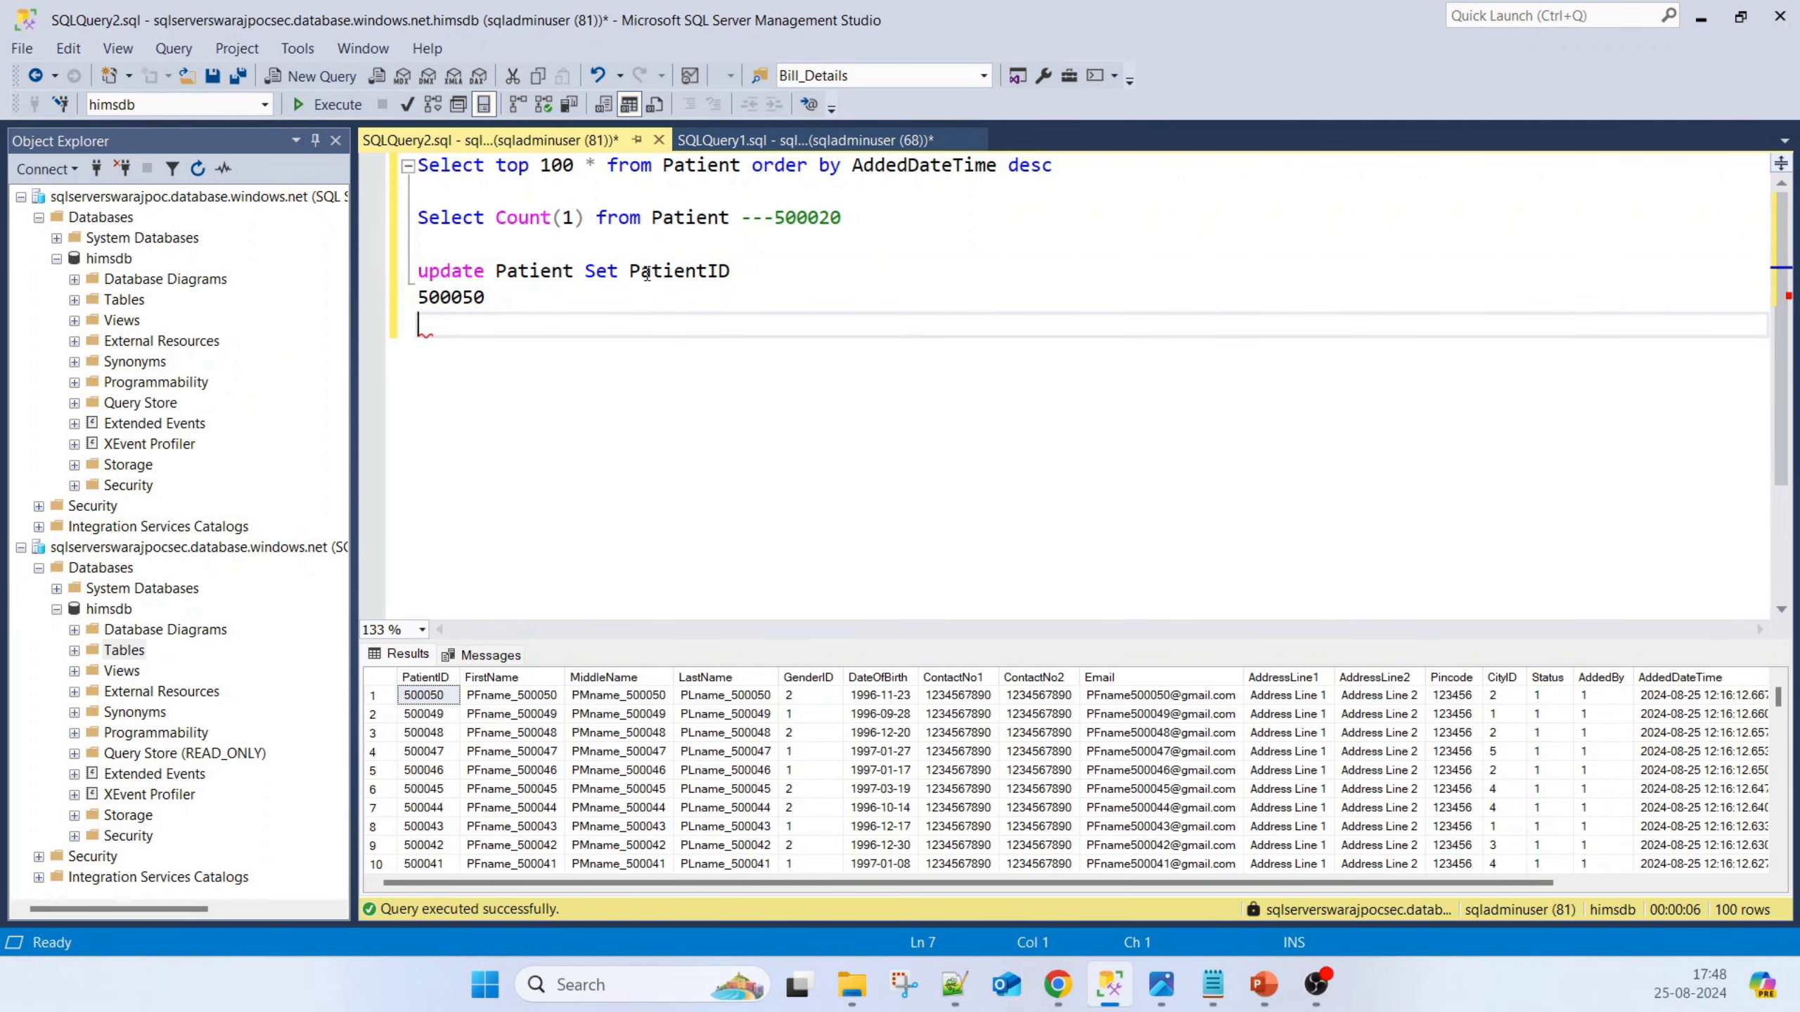
click(630, 271)
key(Return)
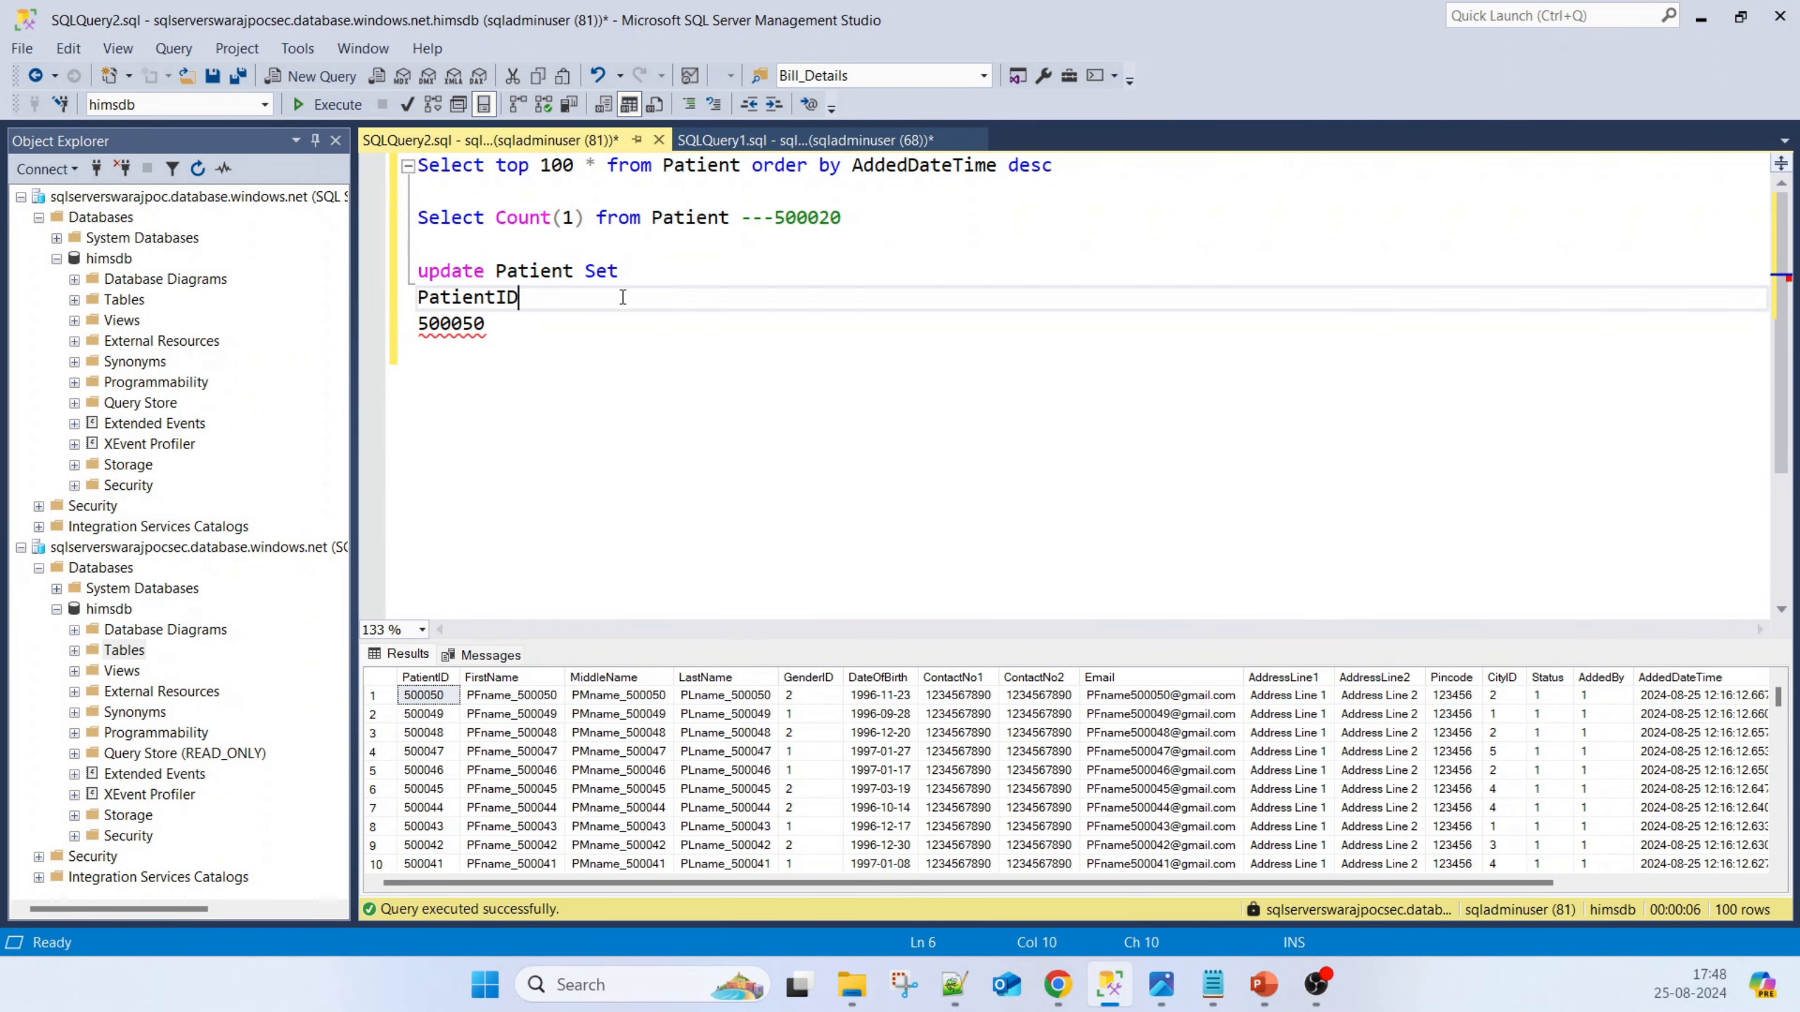
key(End)
key(Delete)
text(=)
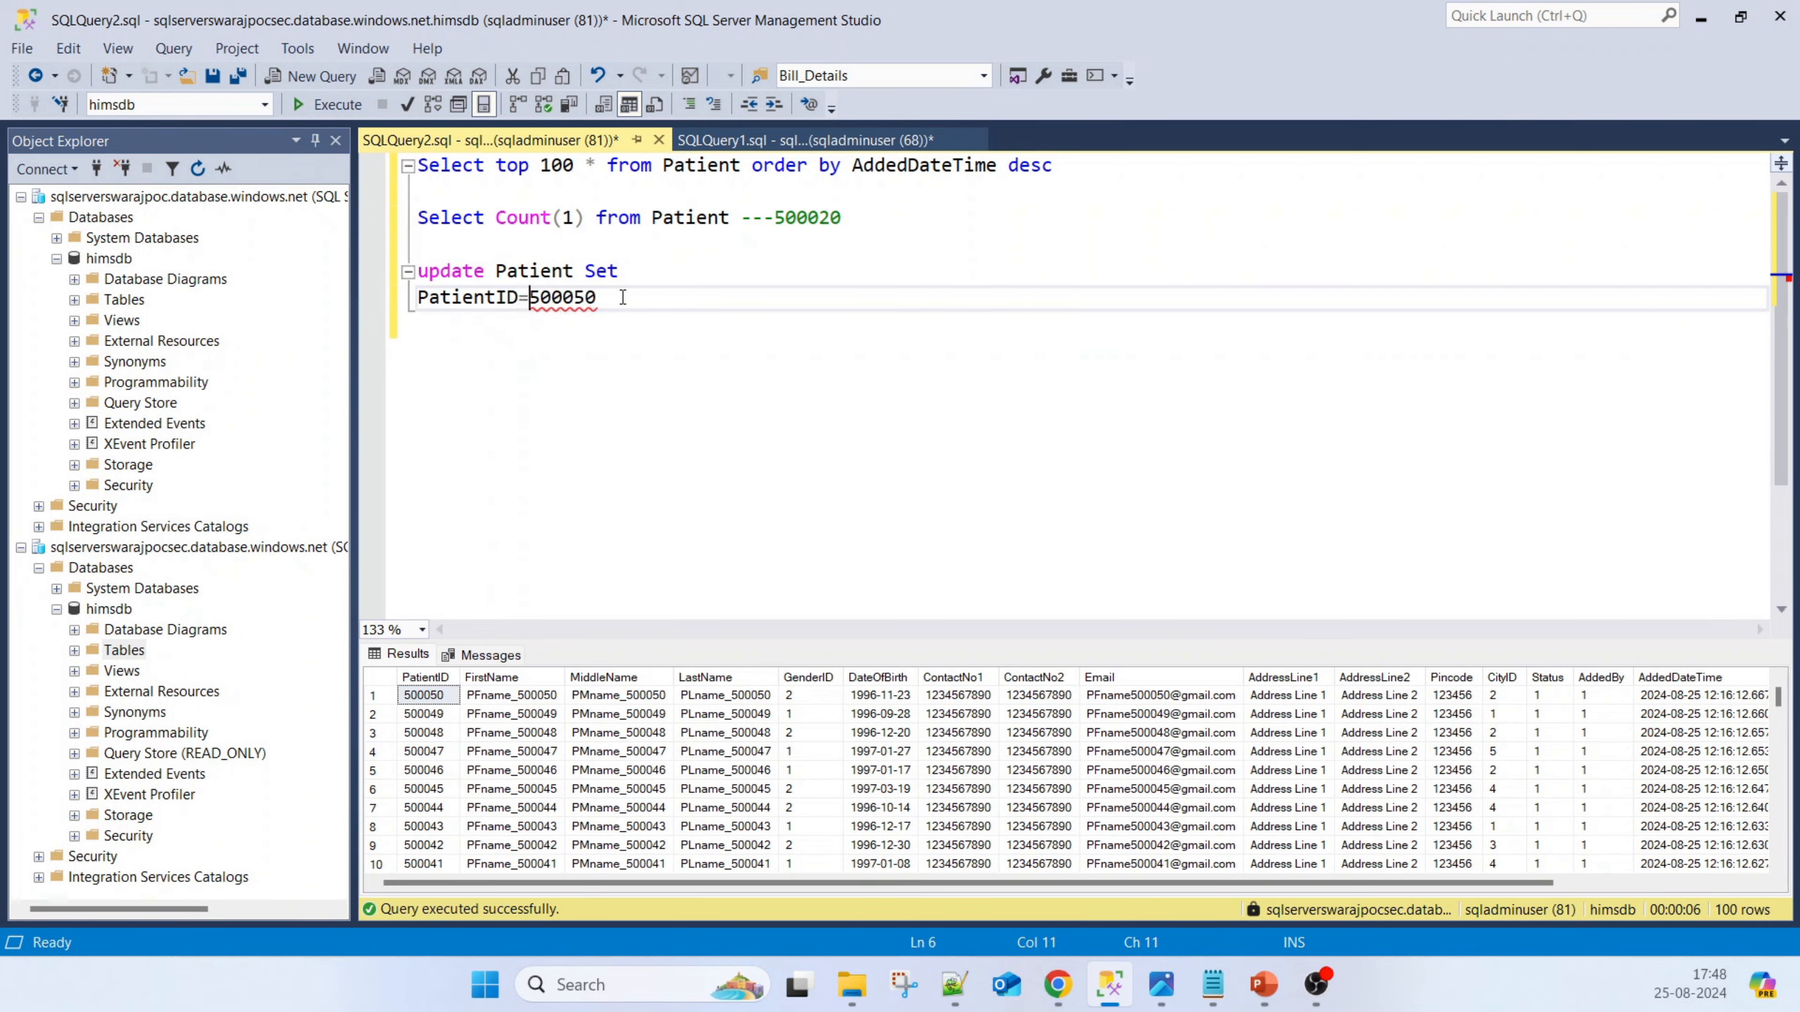
Add a FirstName assignment to the update statement's Set clause, using the first result row's FirstName as a quoted value
click(713, 278)
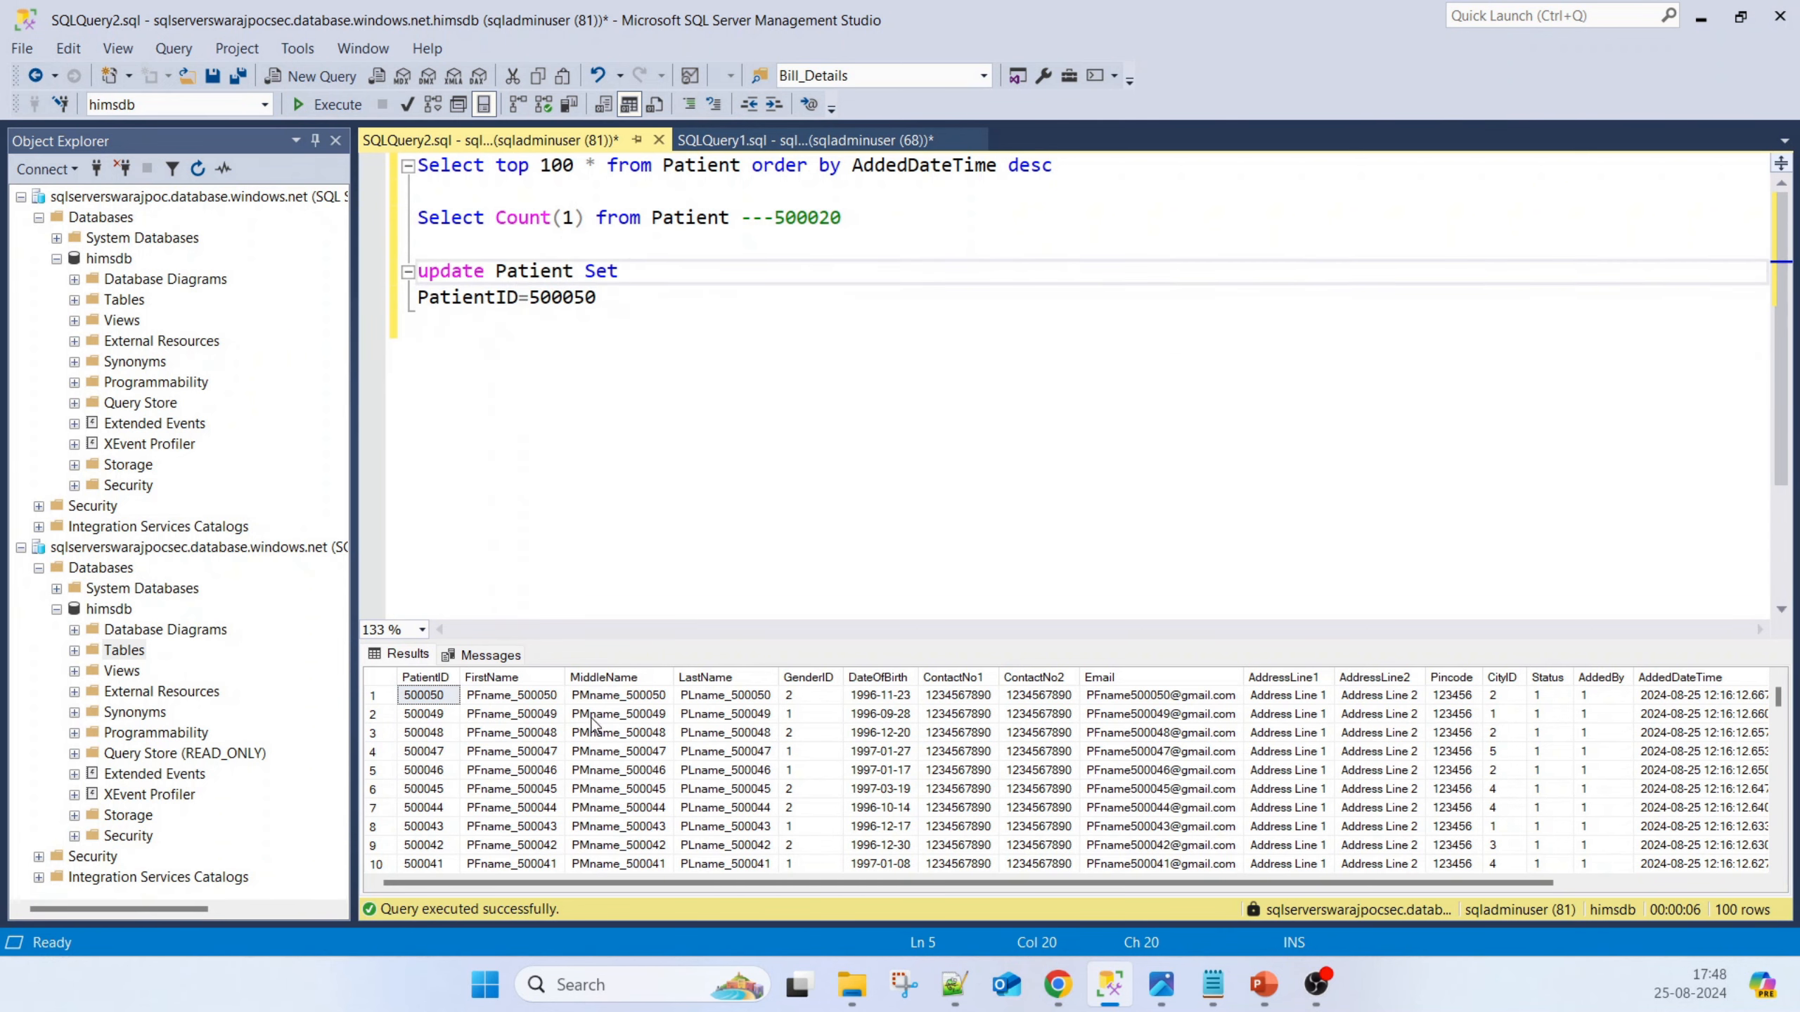
click(540, 699)
right_click(540, 696)
click(625, 712)
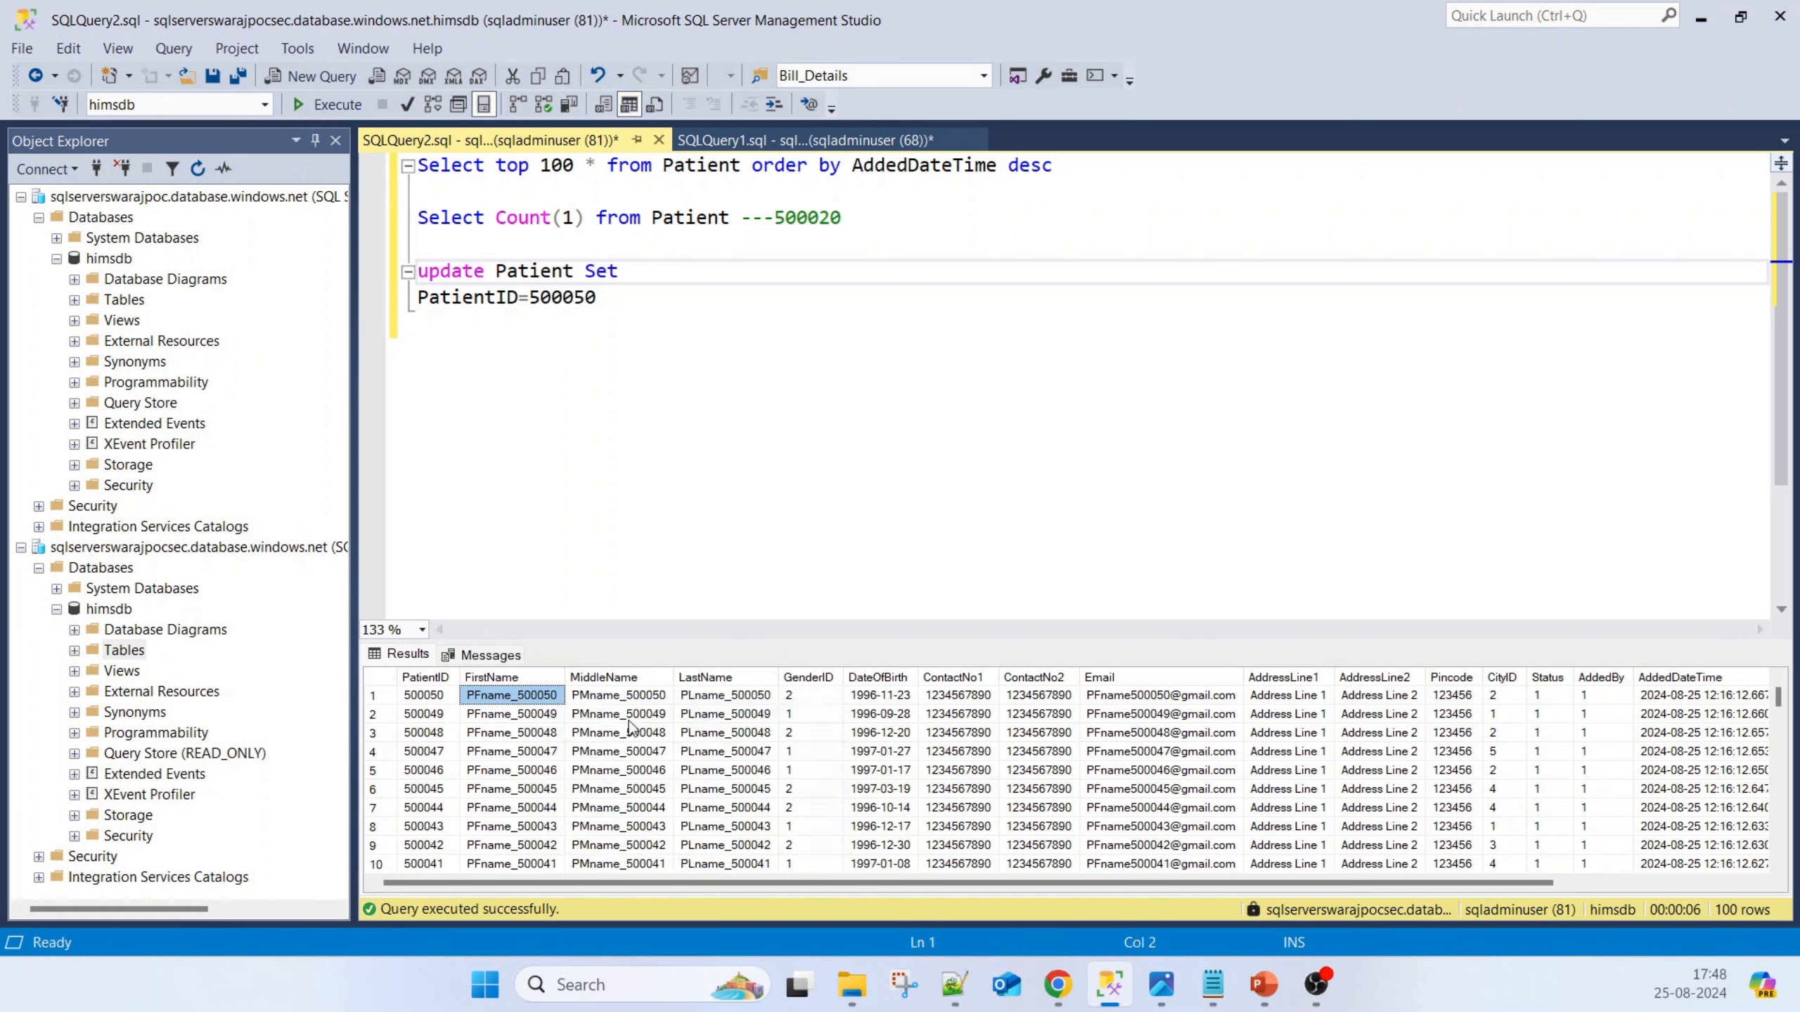
click(658, 270)
key(ctrl+v)
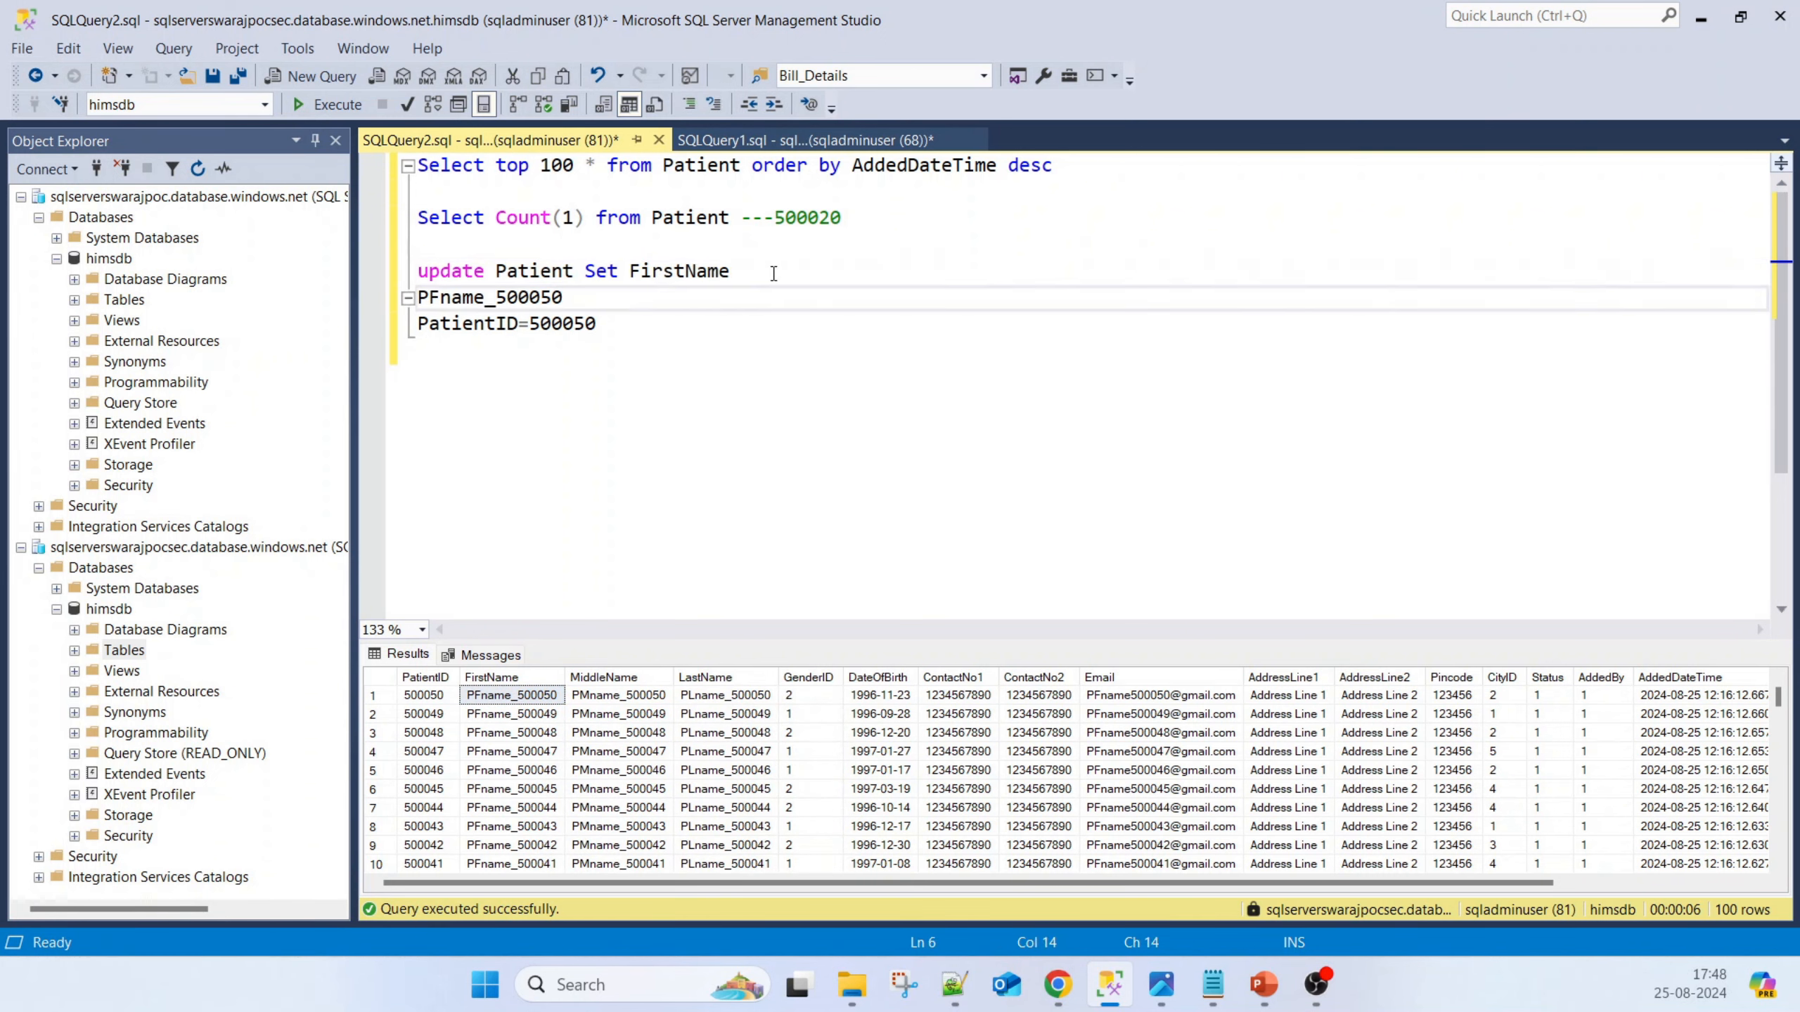
click(774, 273)
key(Delete)
text(=)
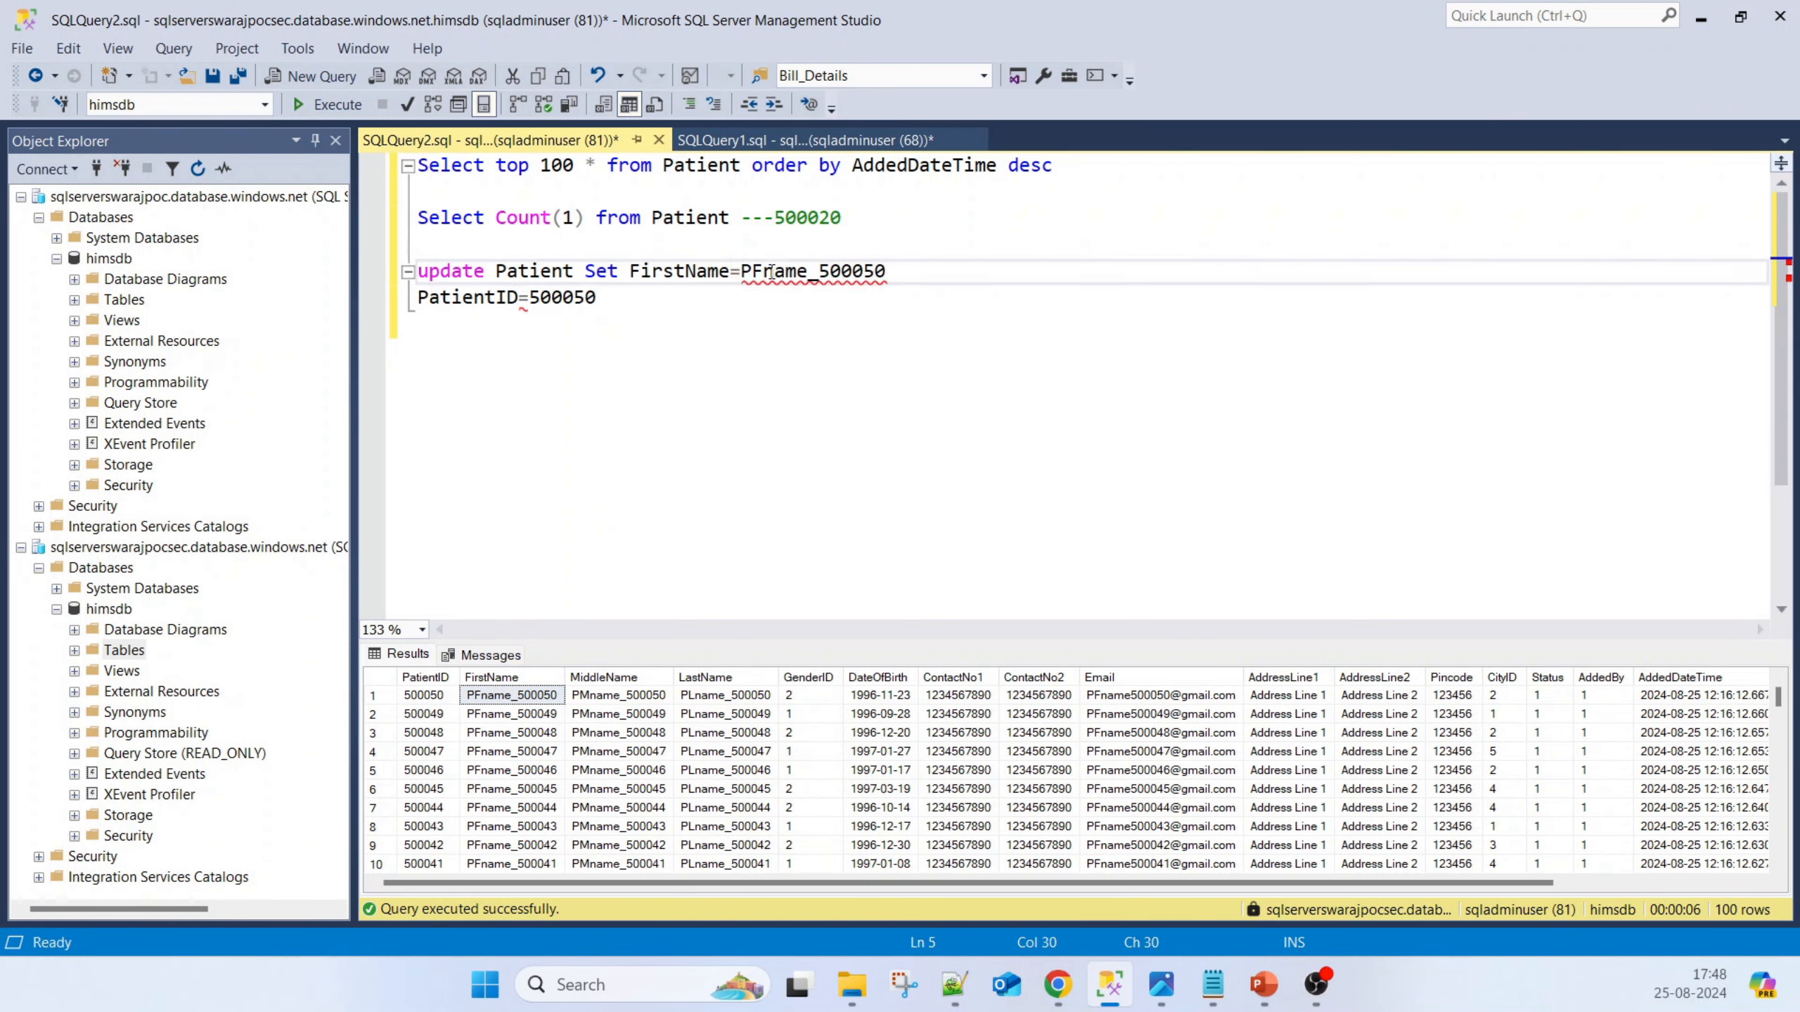
text(')
click(899, 271)
text(')
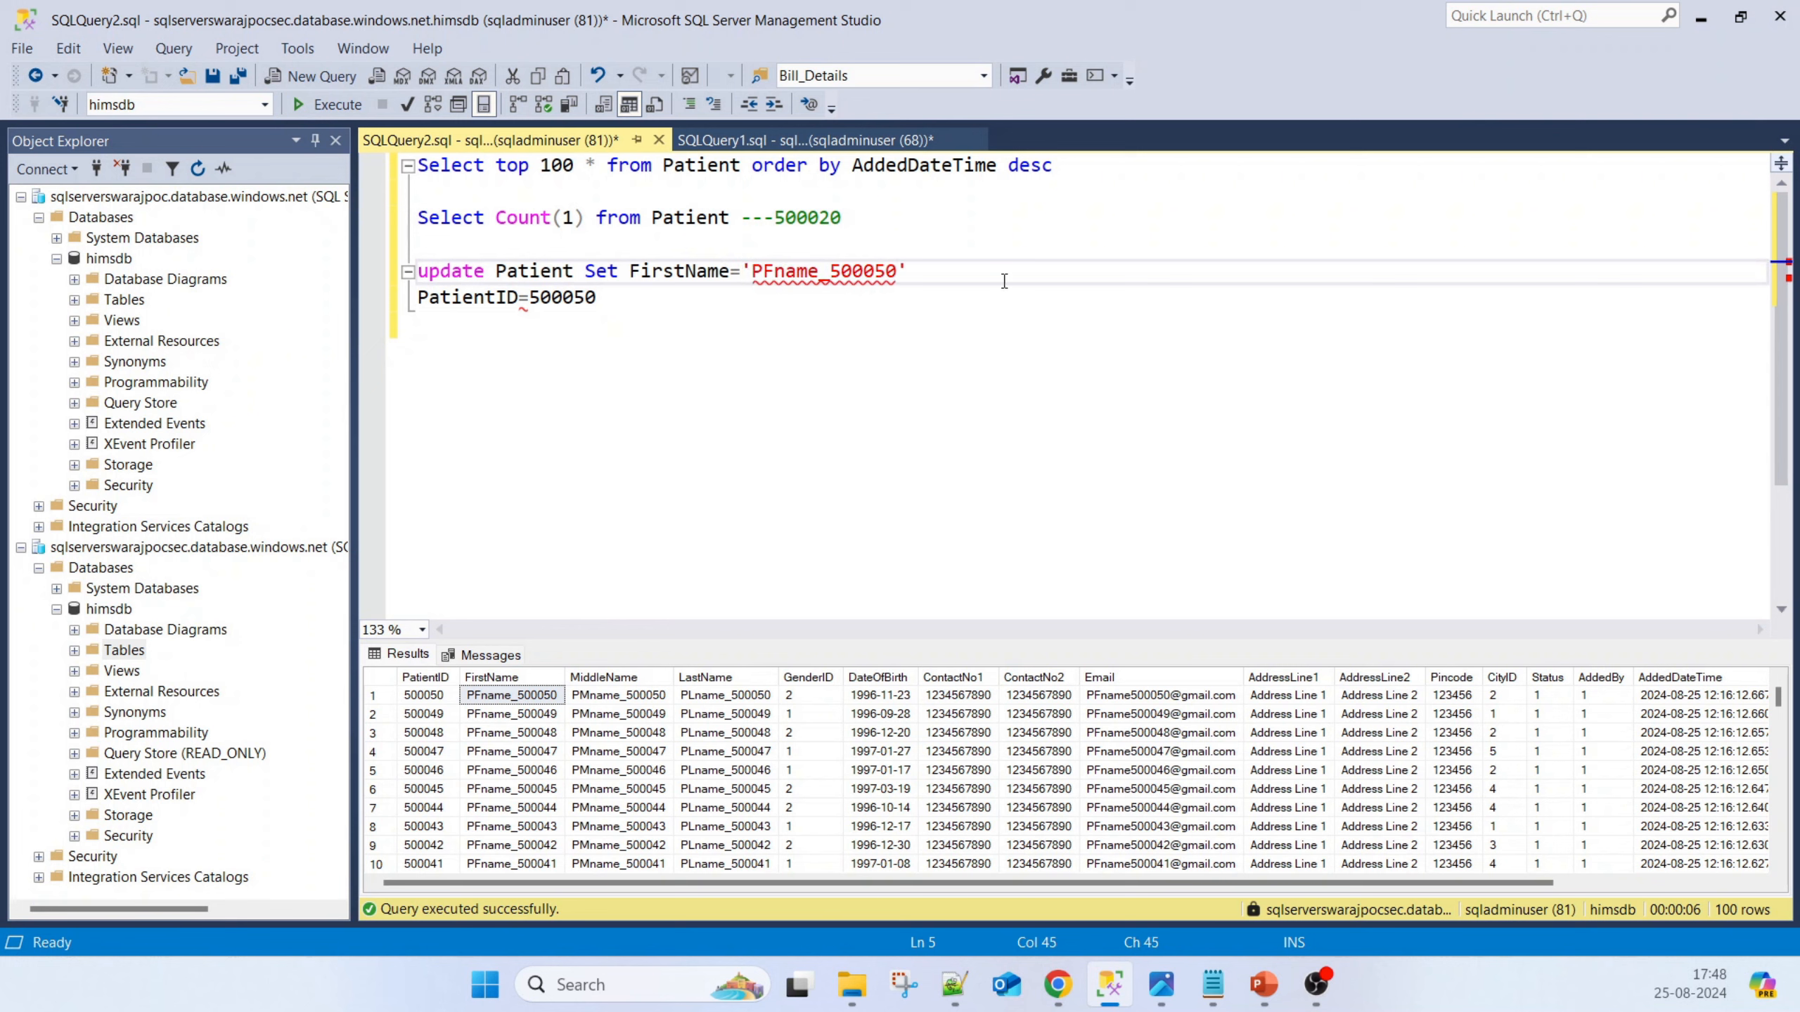
Replace the quoted value with a new patient first name and join the PatientID condition to the same line with where
click(783, 271)
double_click(784, 270)
text(sagar)
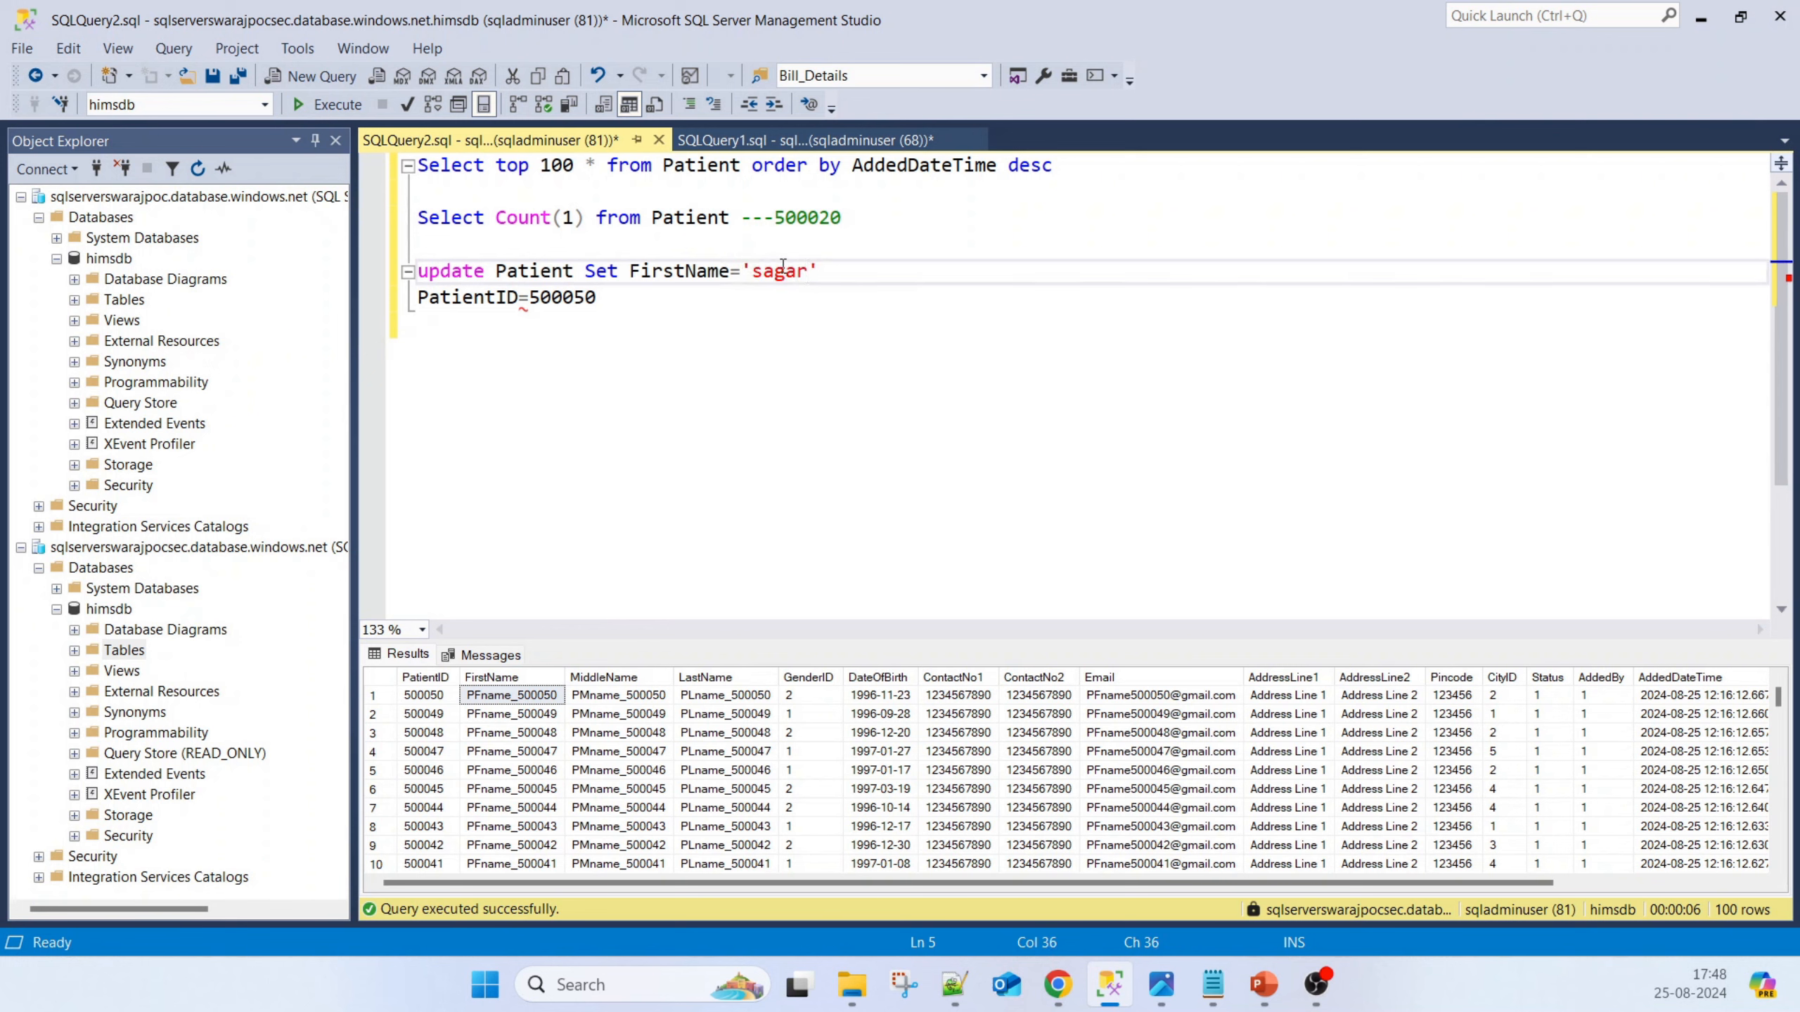
click(850, 272)
key(Delete)
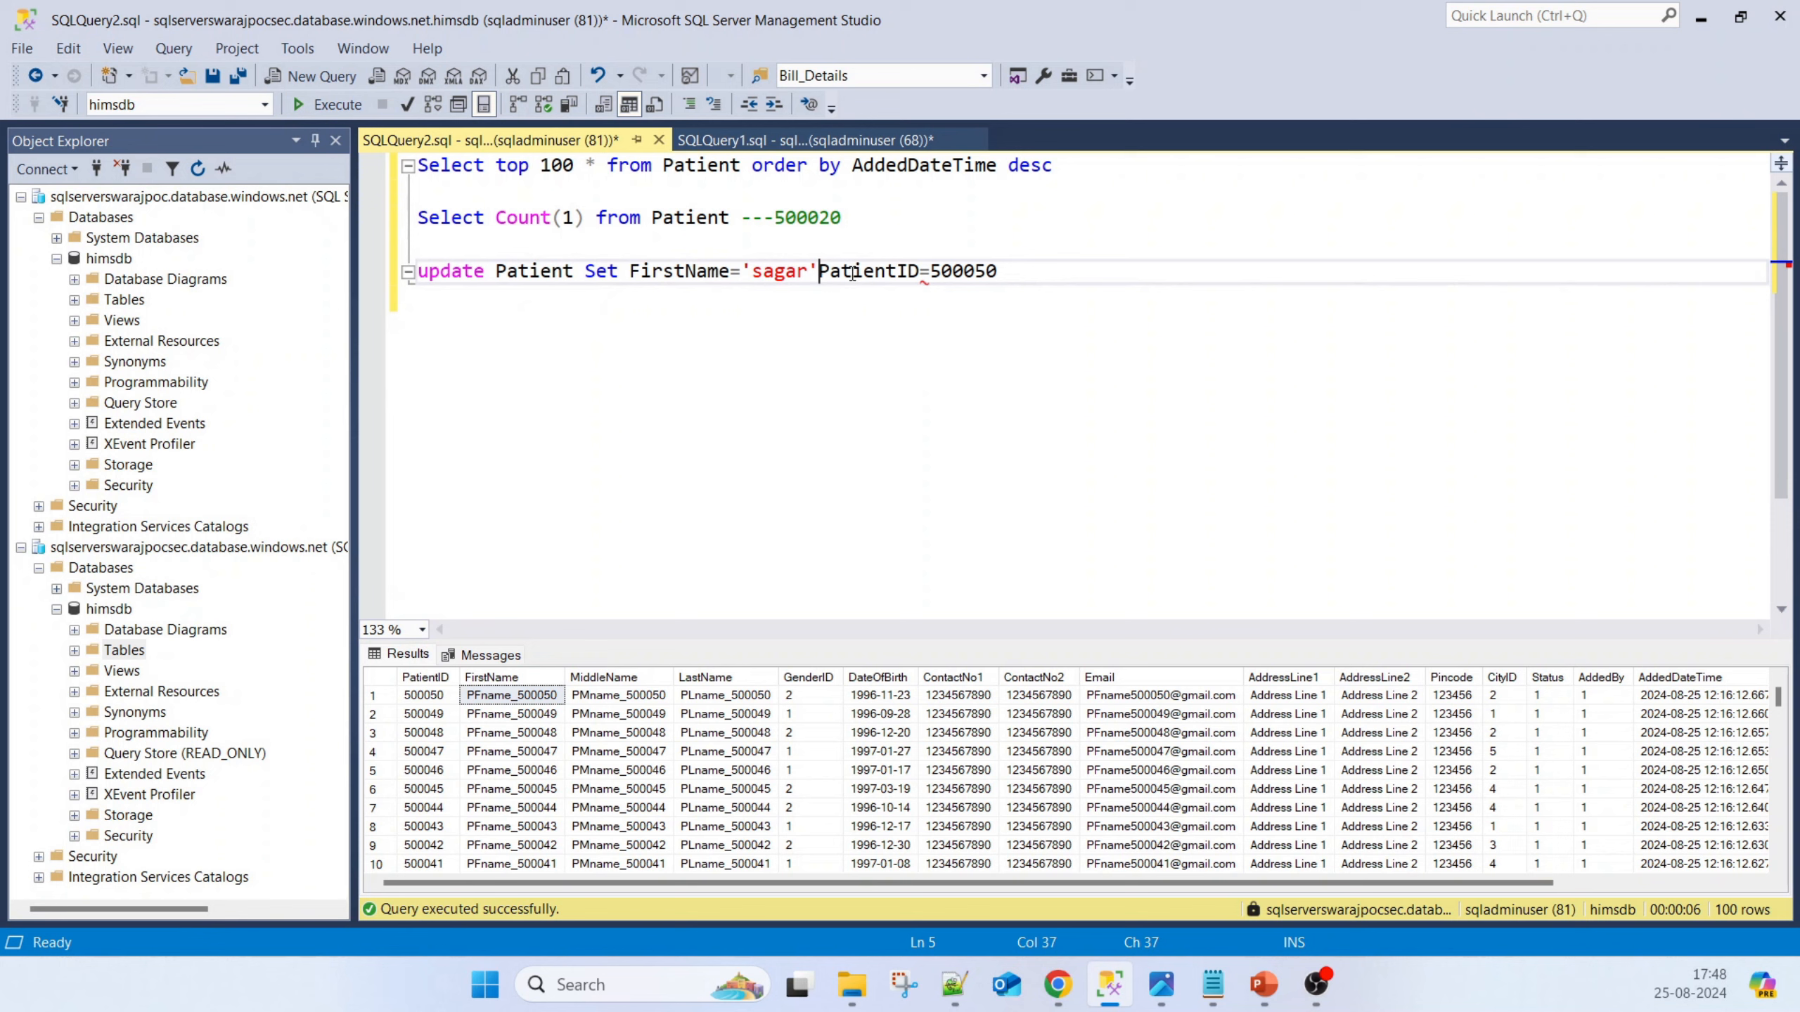
text(where)
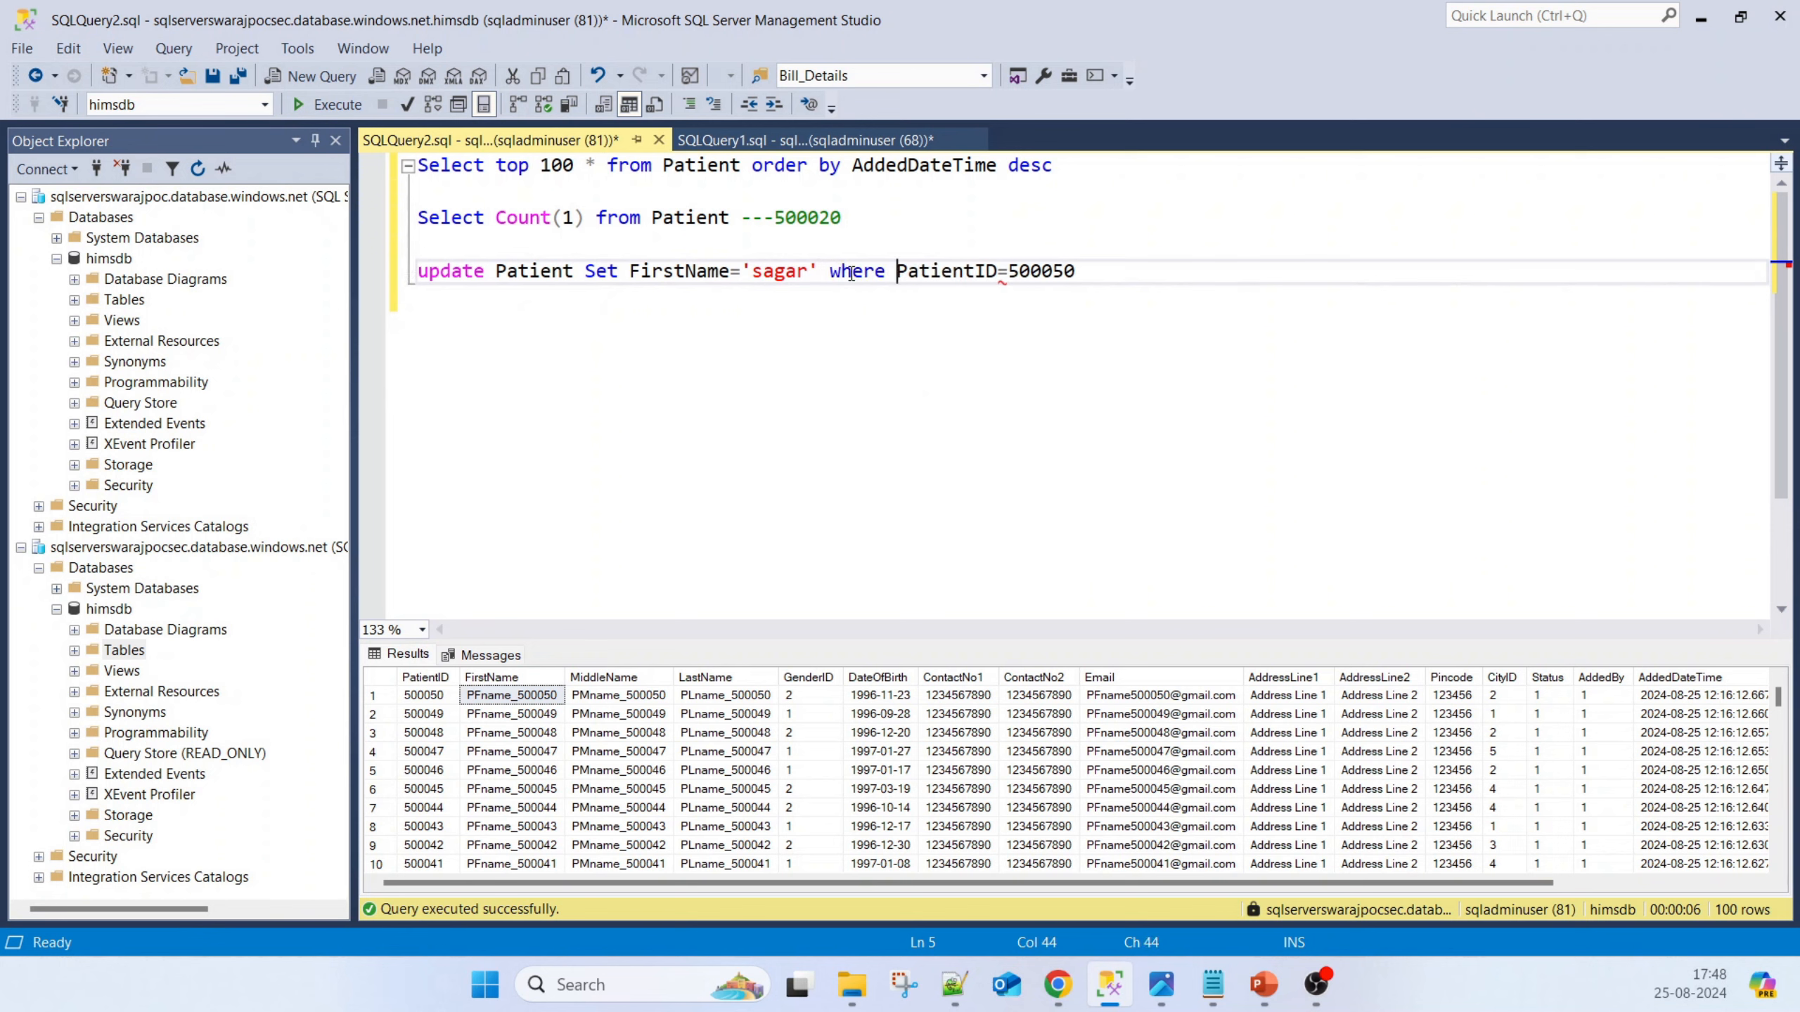
Try to run only the update statement on the secondary server and examine the output message
drag(1127, 272, 416, 272)
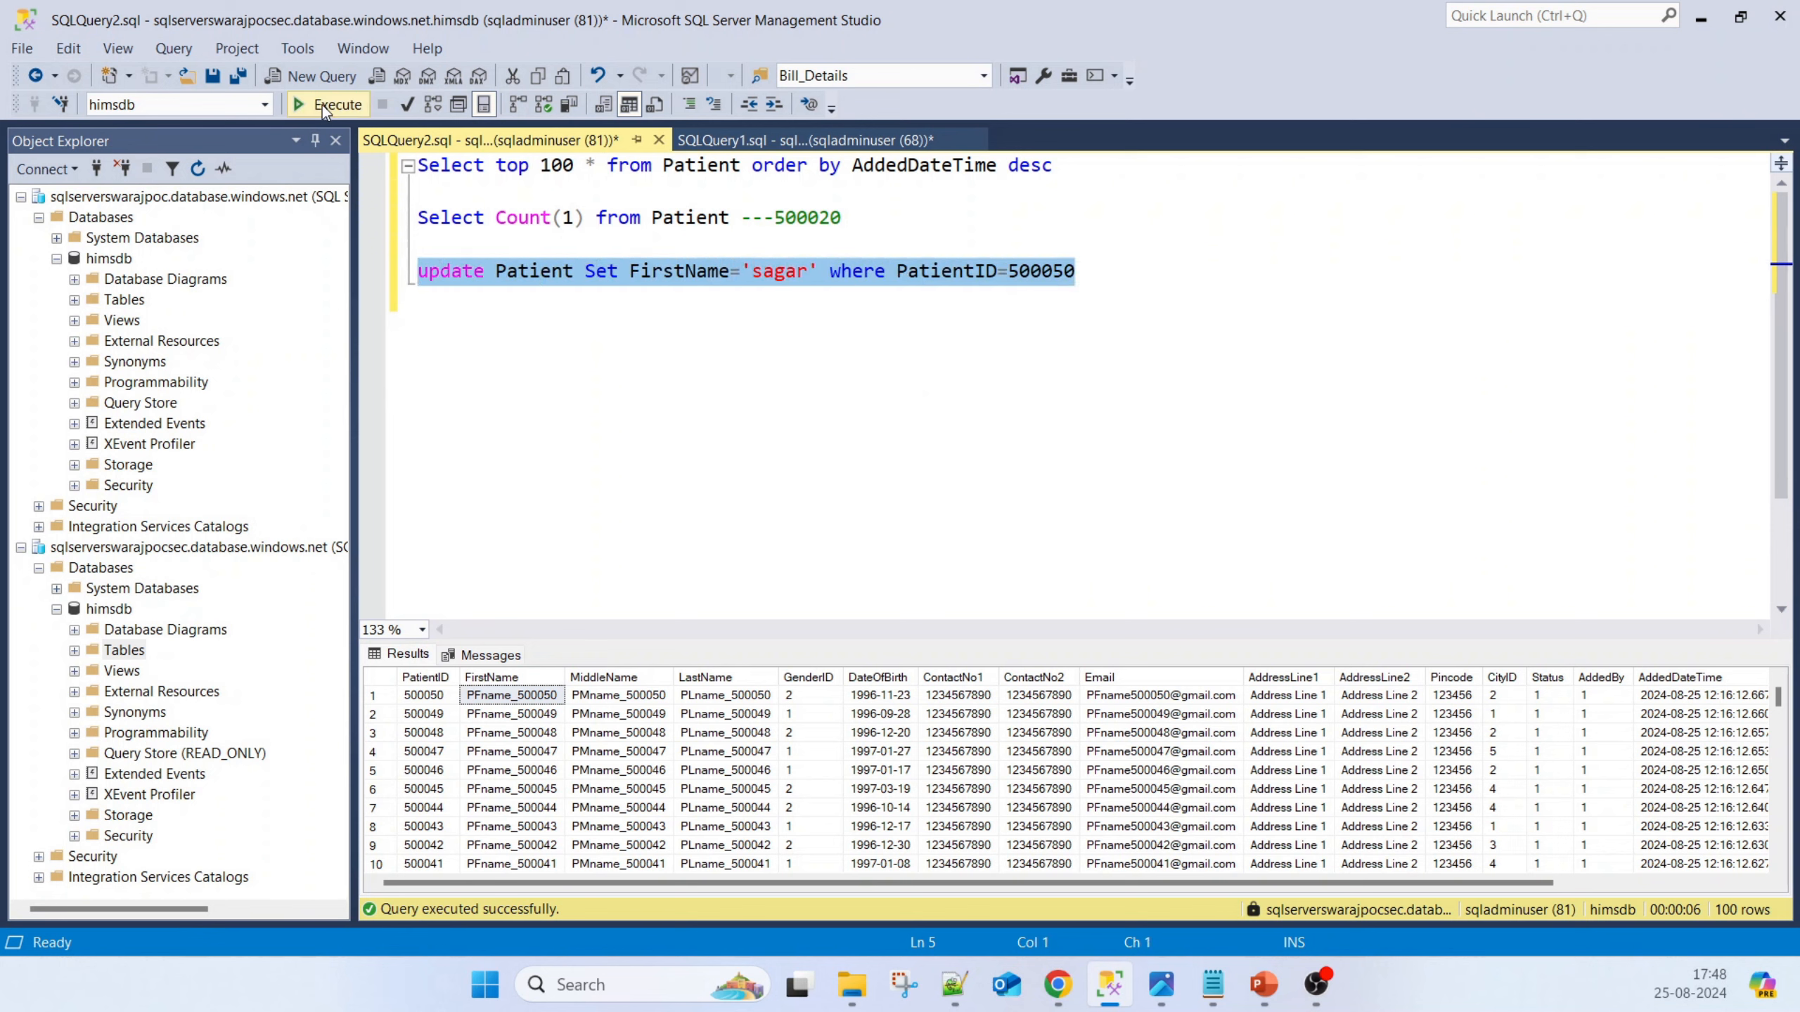
click(322, 104)
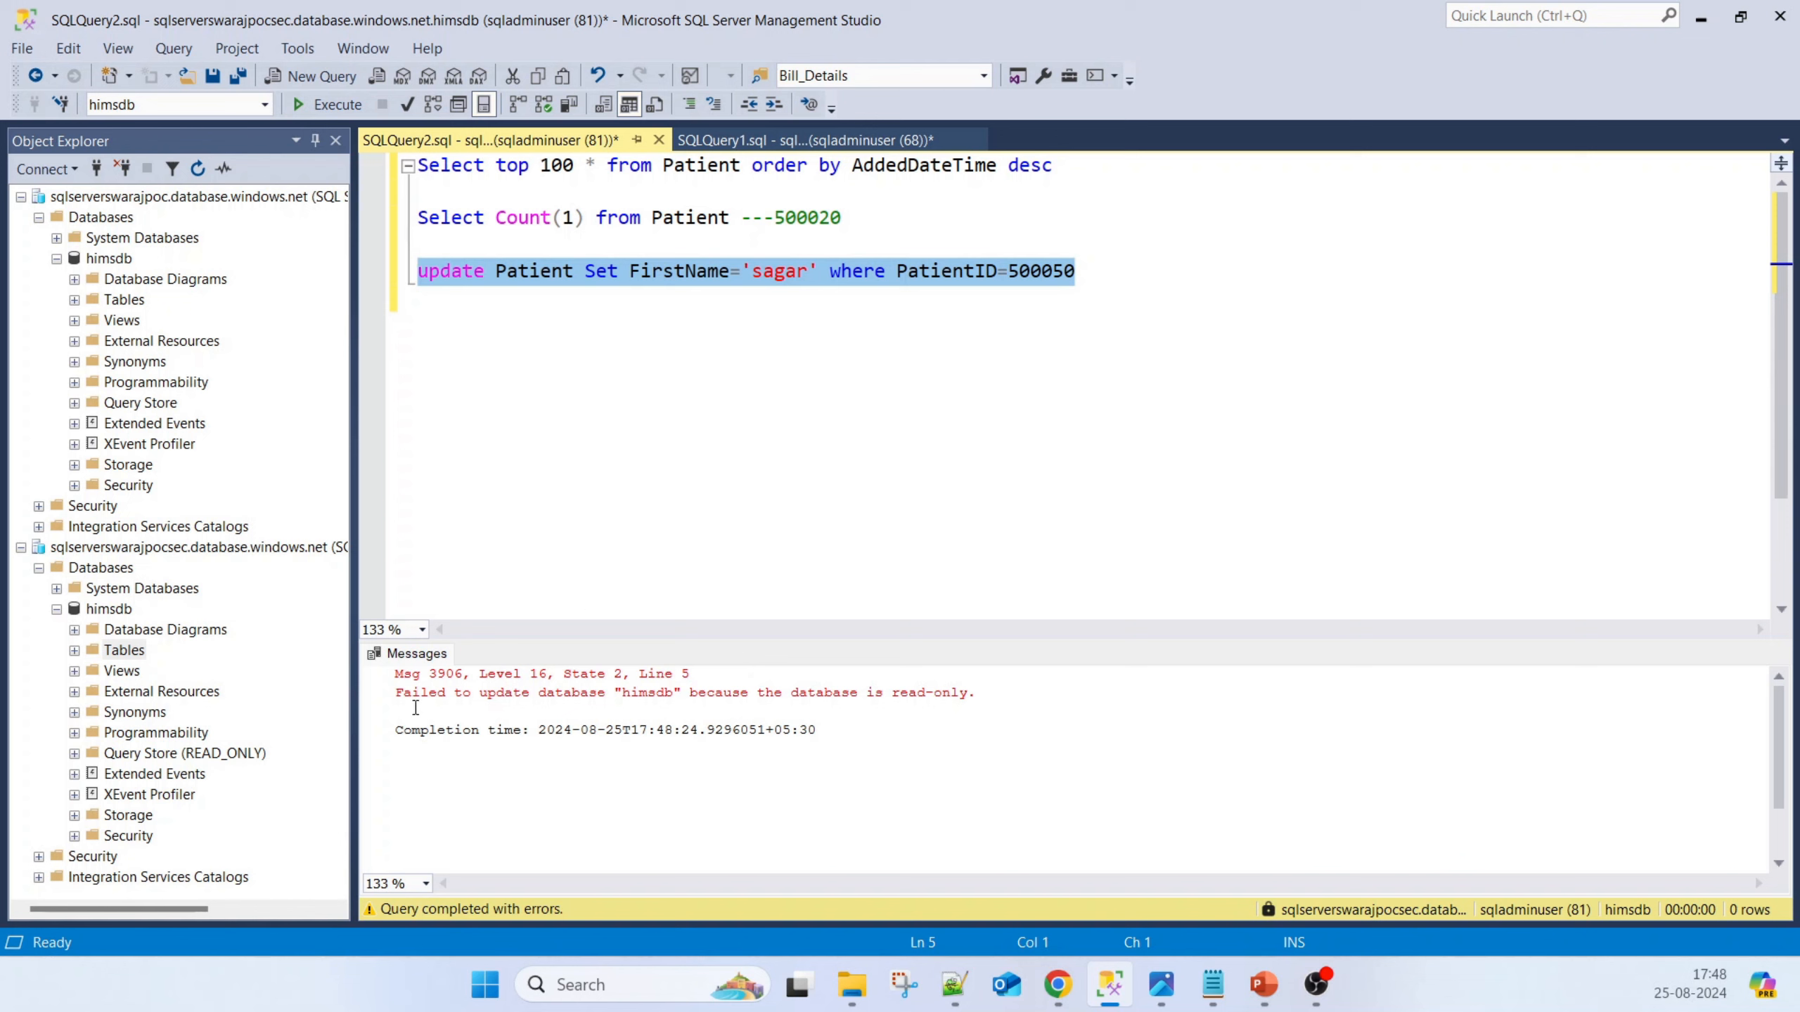
drag(968, 695, 395, 674)
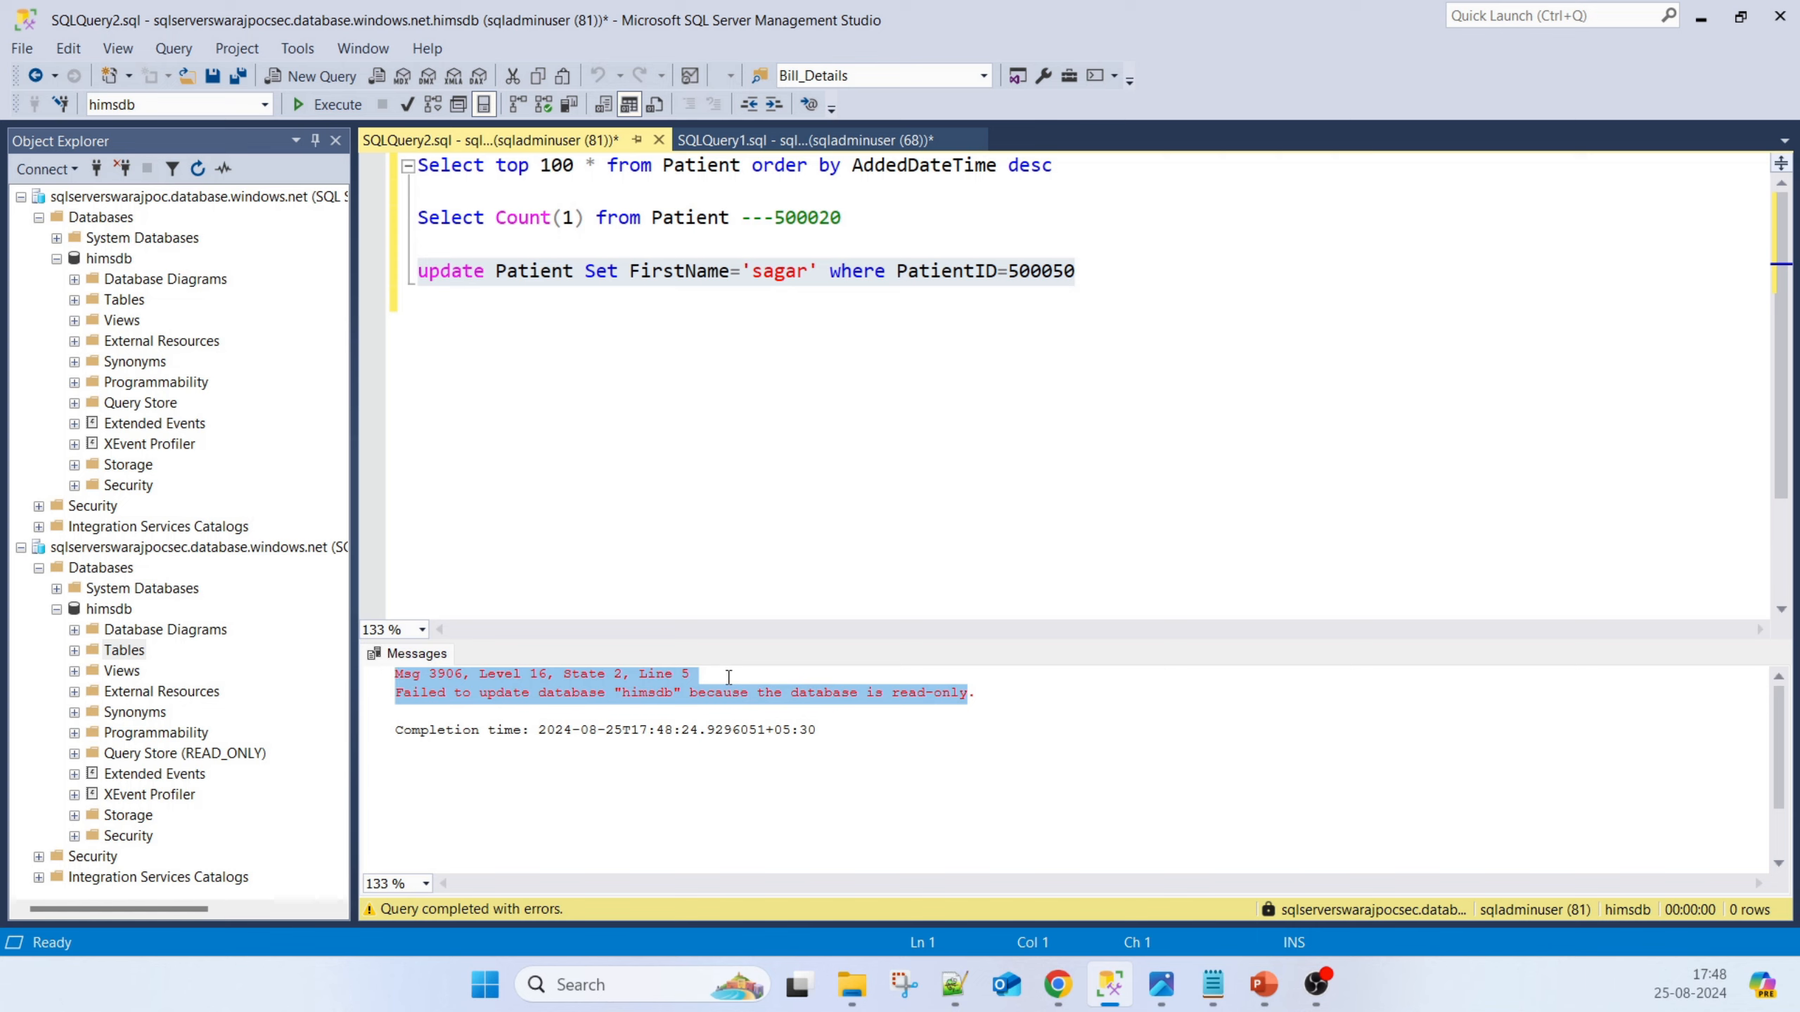
Copy the update statement into SQLQuery1.sql below the dashed line and run only that statement on the primary server
click(1121, 259)
key(shift+Home)
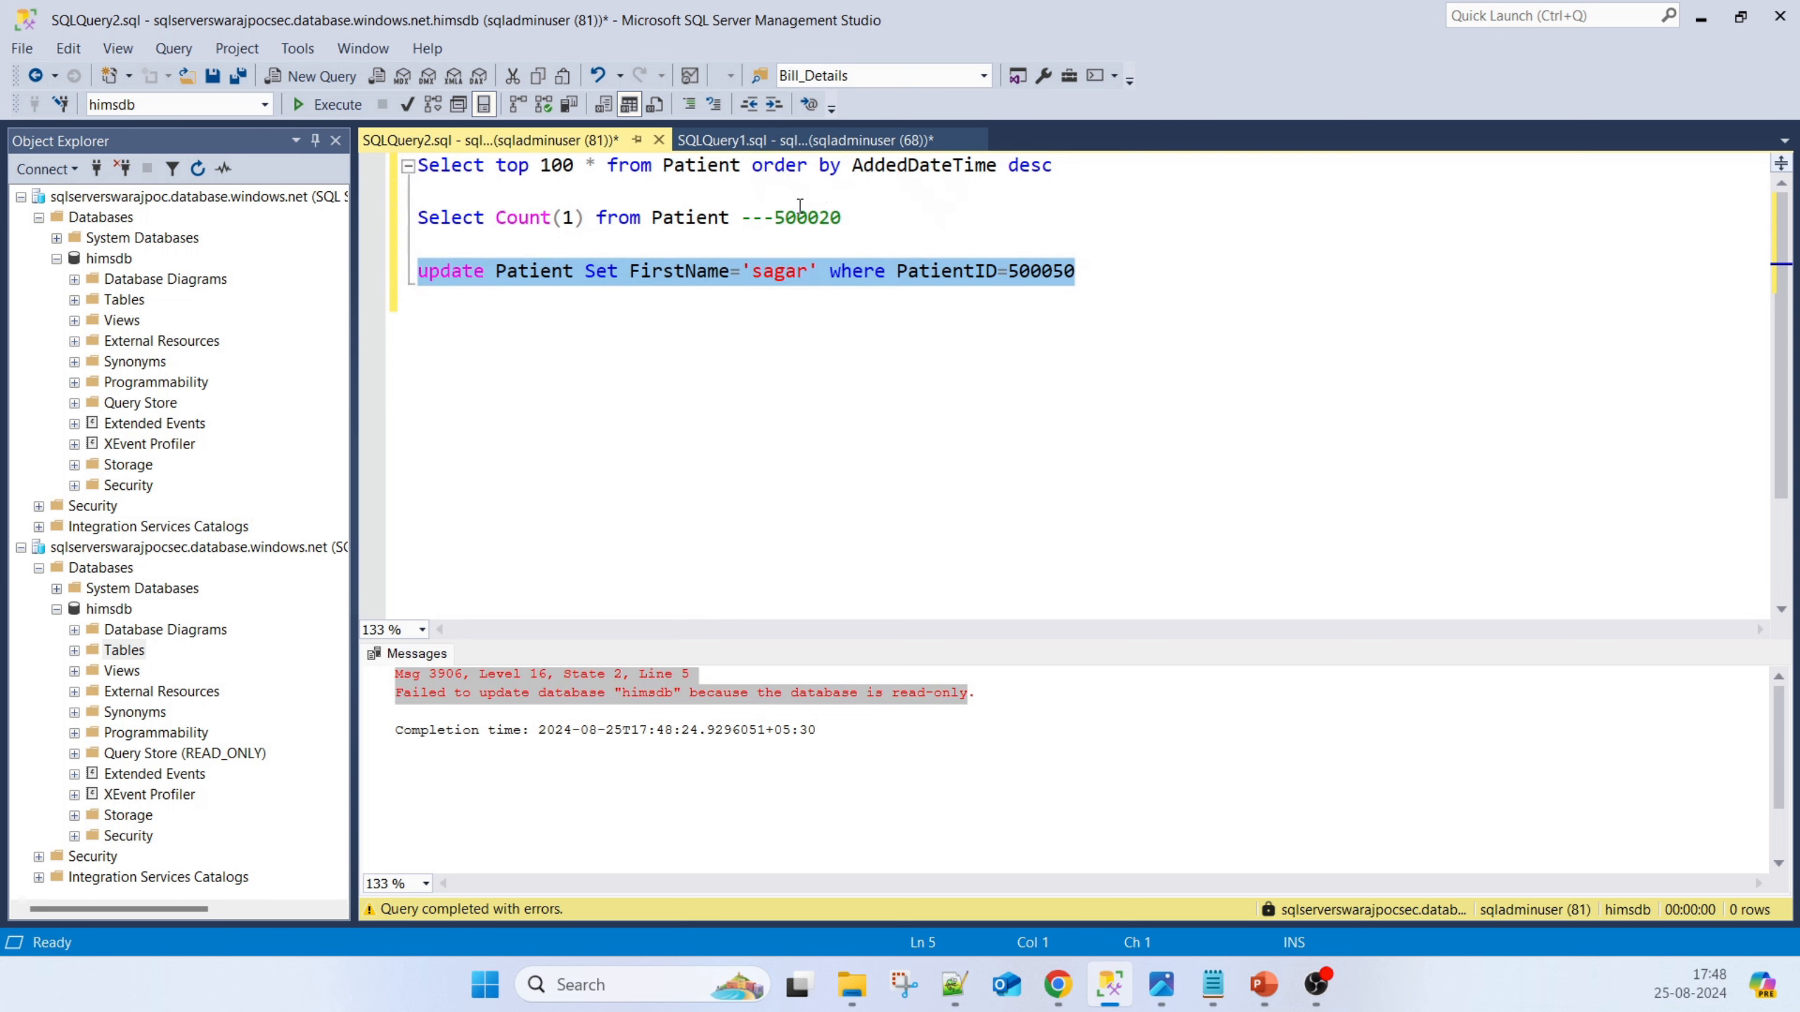
click(834, 146)
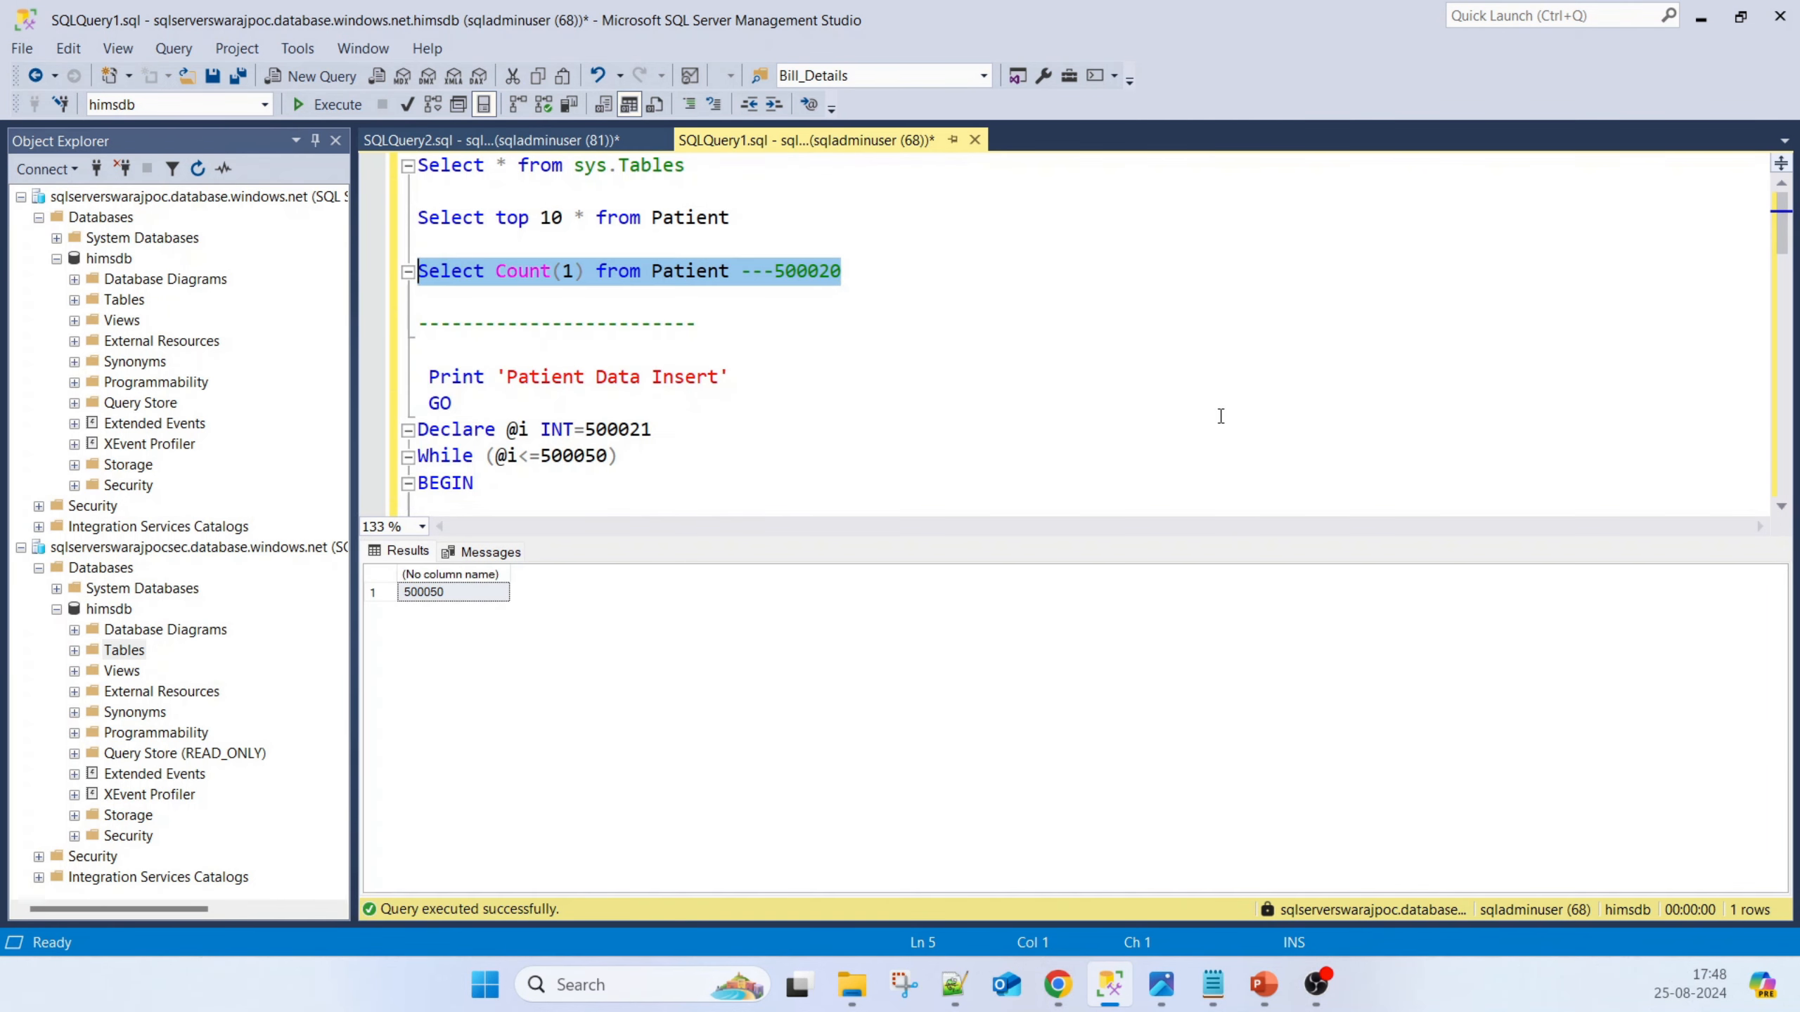
click(620, 349)
text(3.)
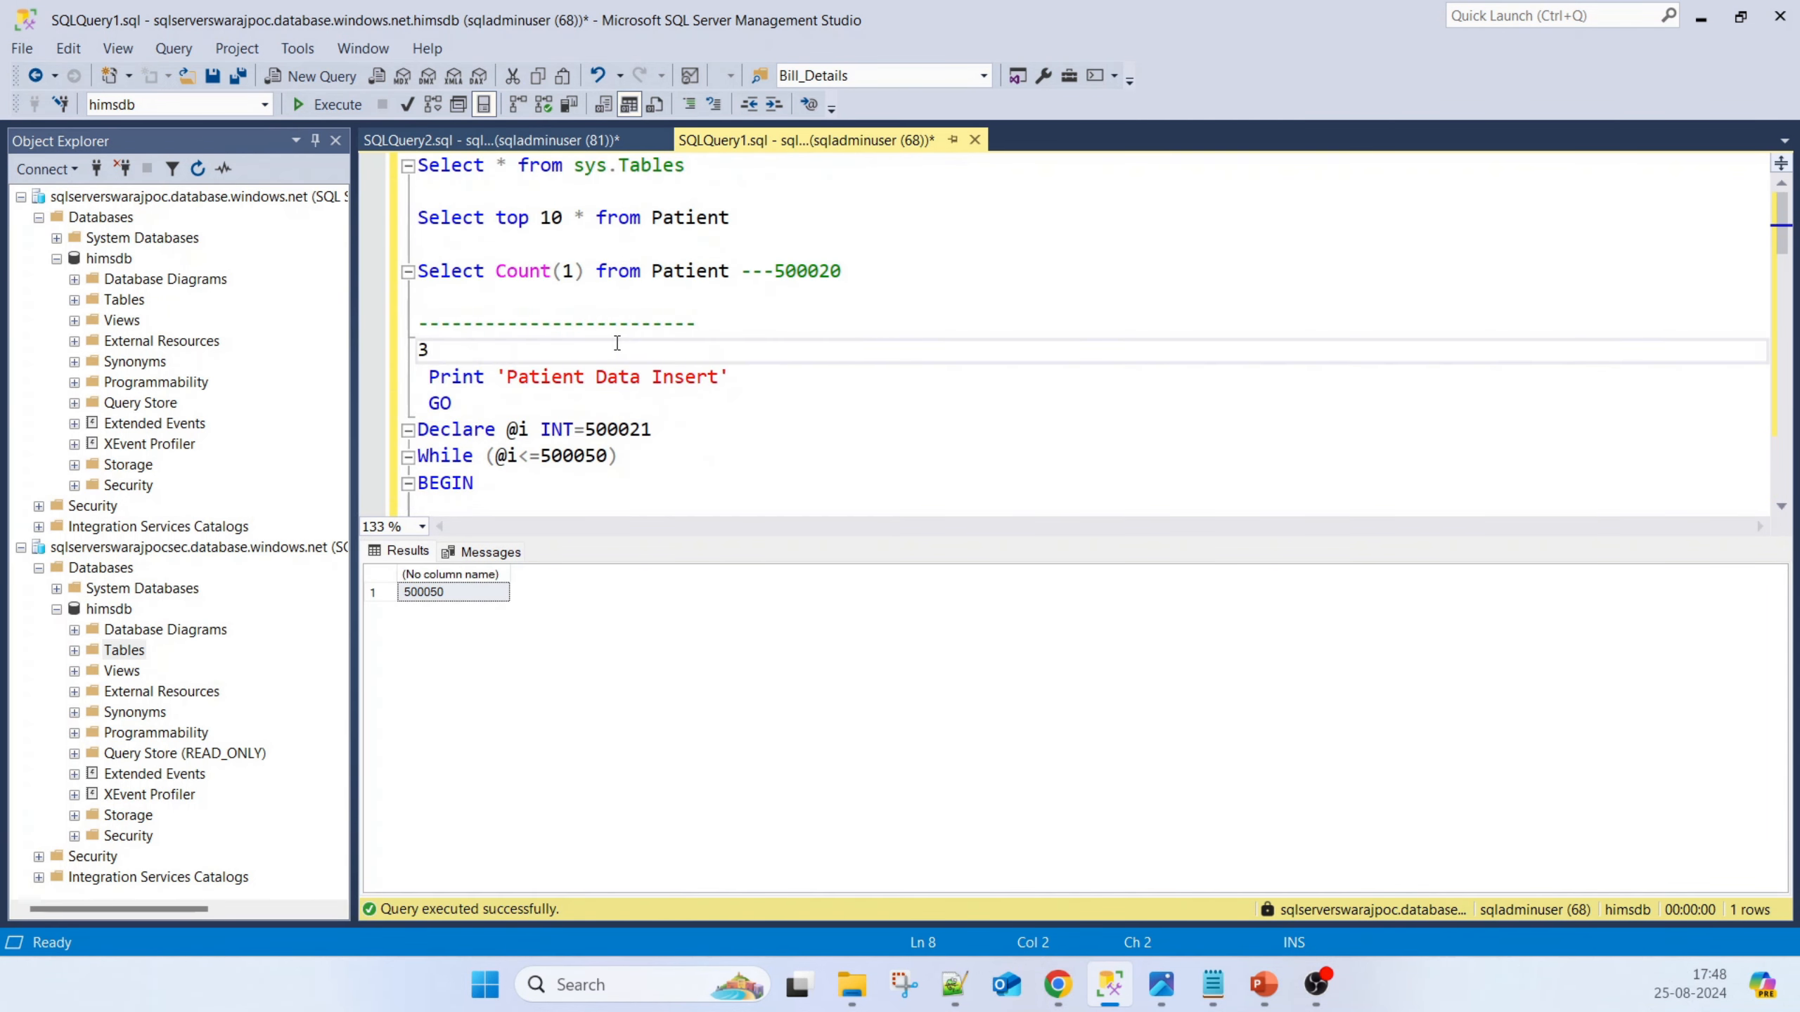
key(BackSpace)
key(Return)
key(ctrl+v)
key(Return)
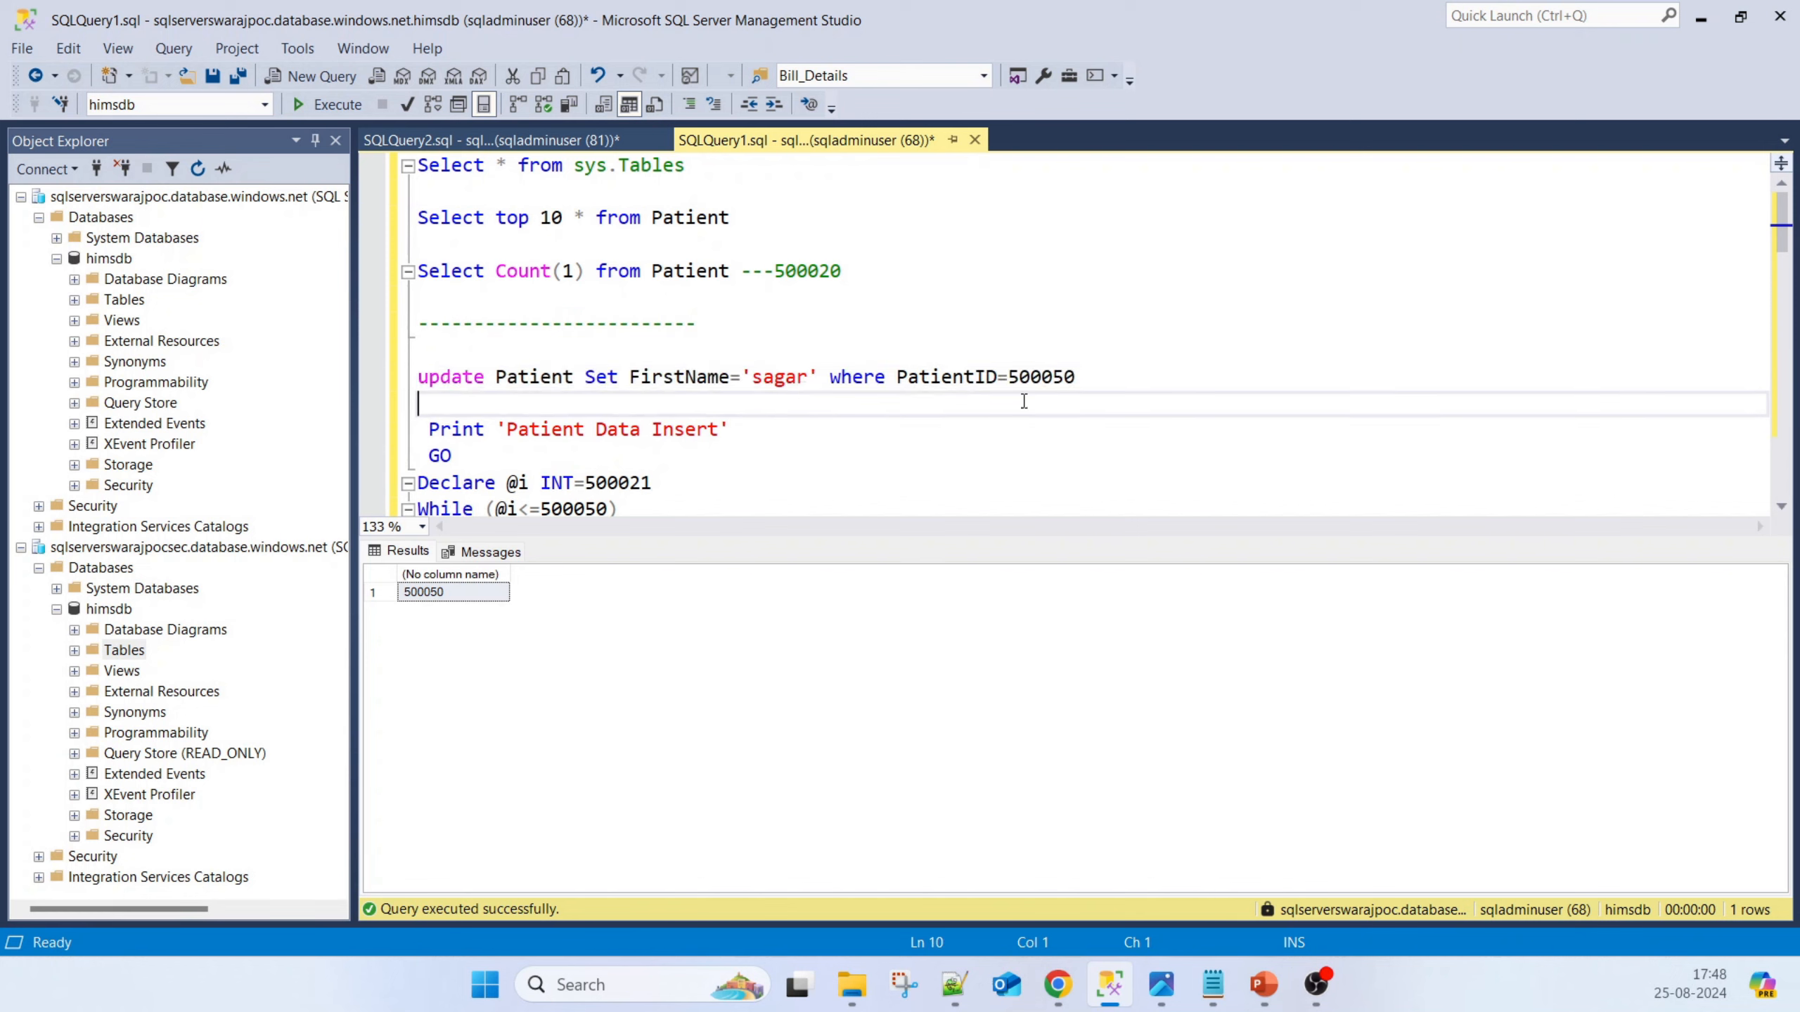
drag(1177, 383, 419, 377)
key(F5)
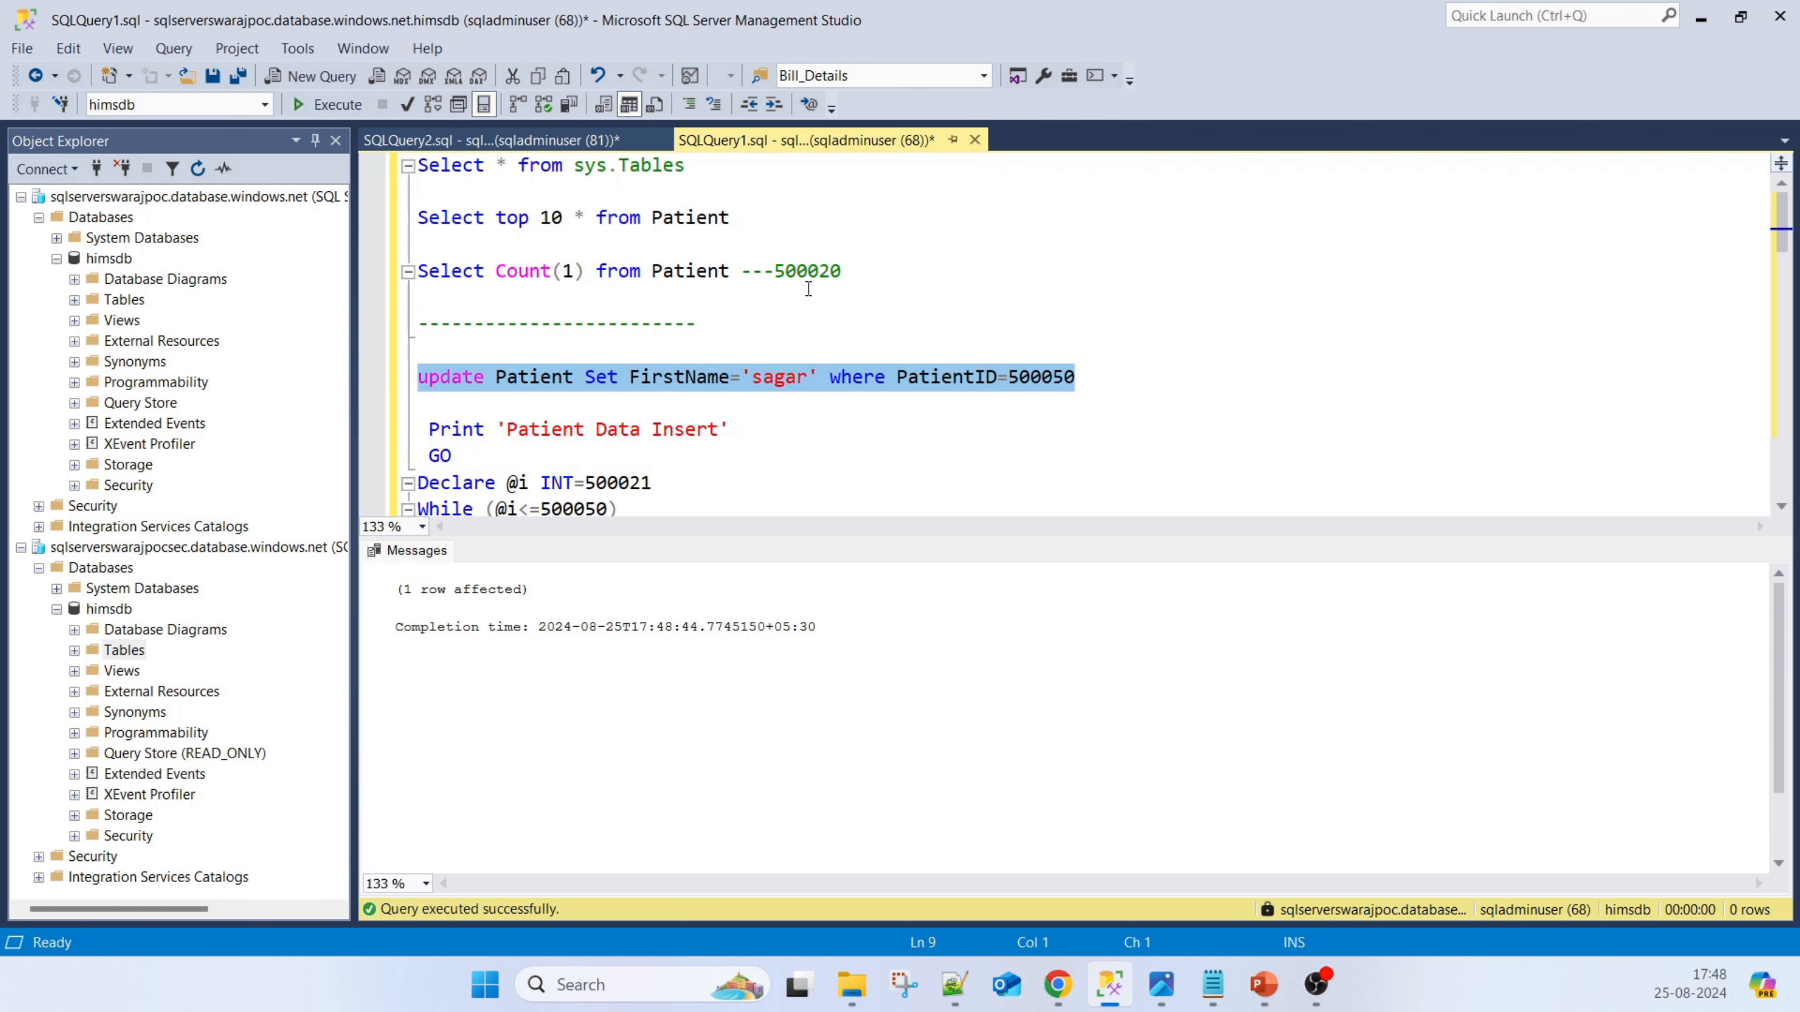
Append a where clause to the top 10 Patient query in SQLQuery1.sql, reusing the update statement's PatientID condition
click(746, 218)
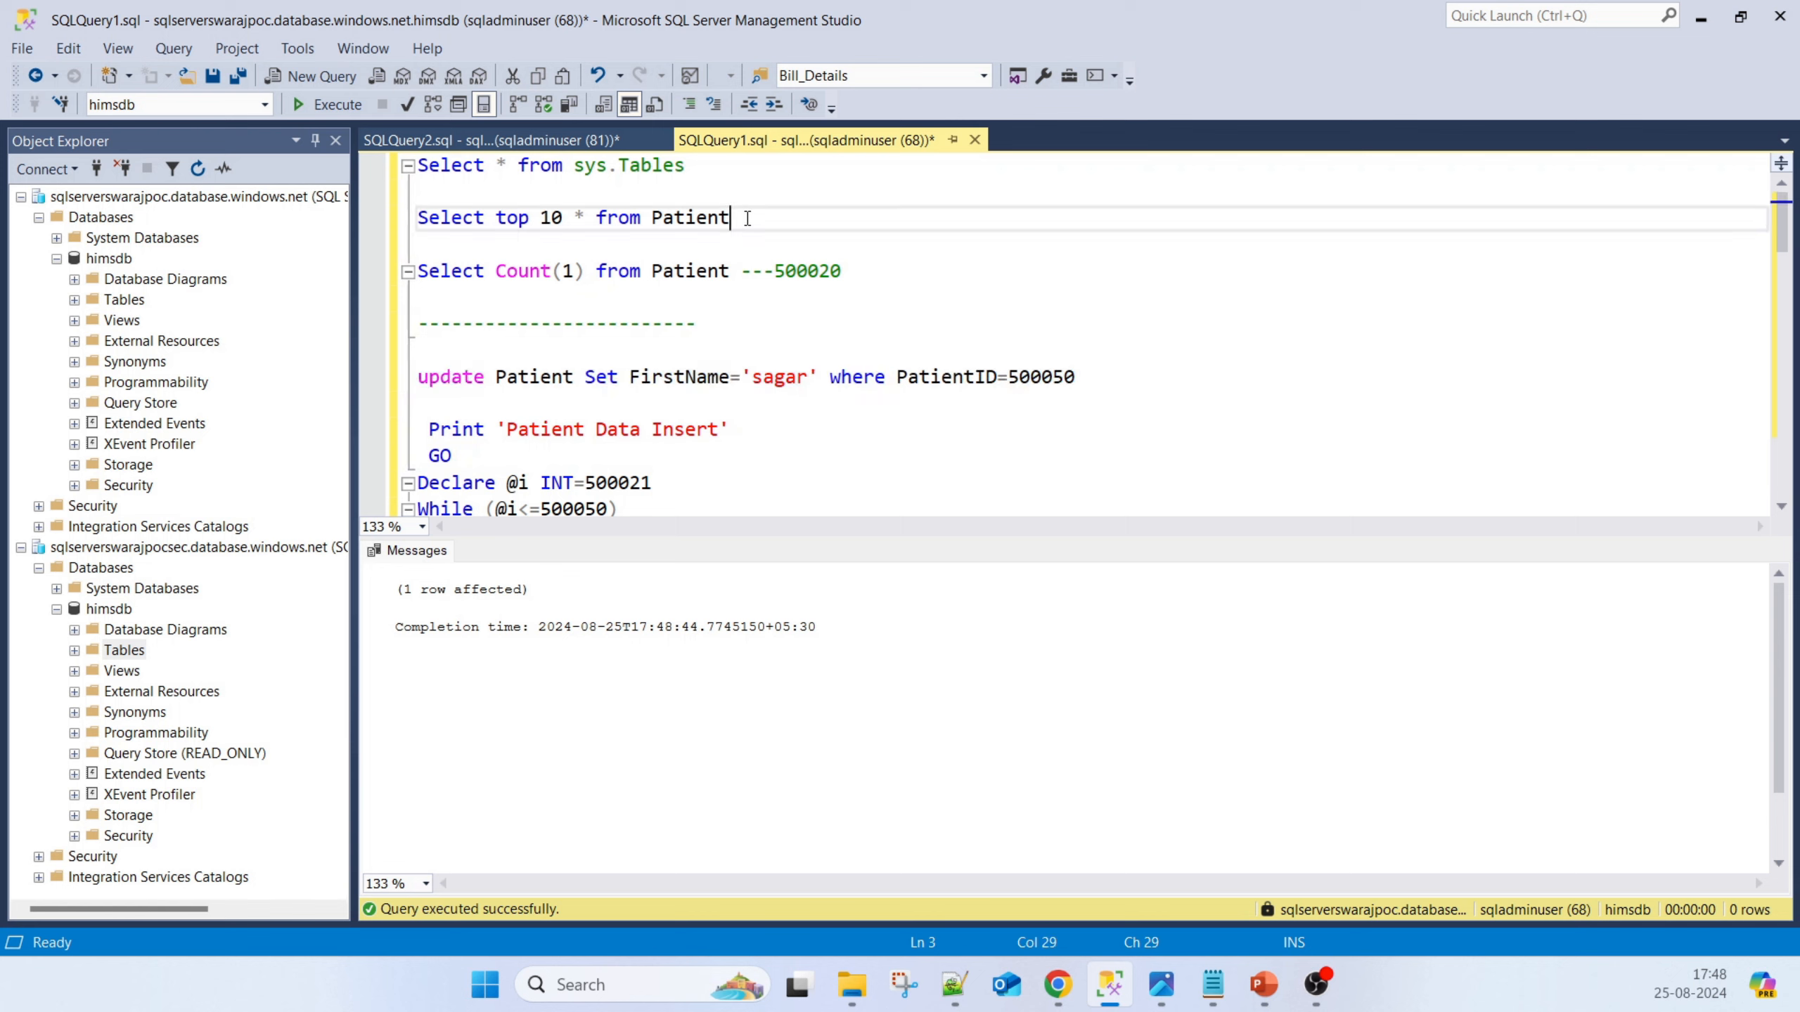
text(where)
drag(896, 376, 1306, 362)
drag(1110, 383, 1101, 374)
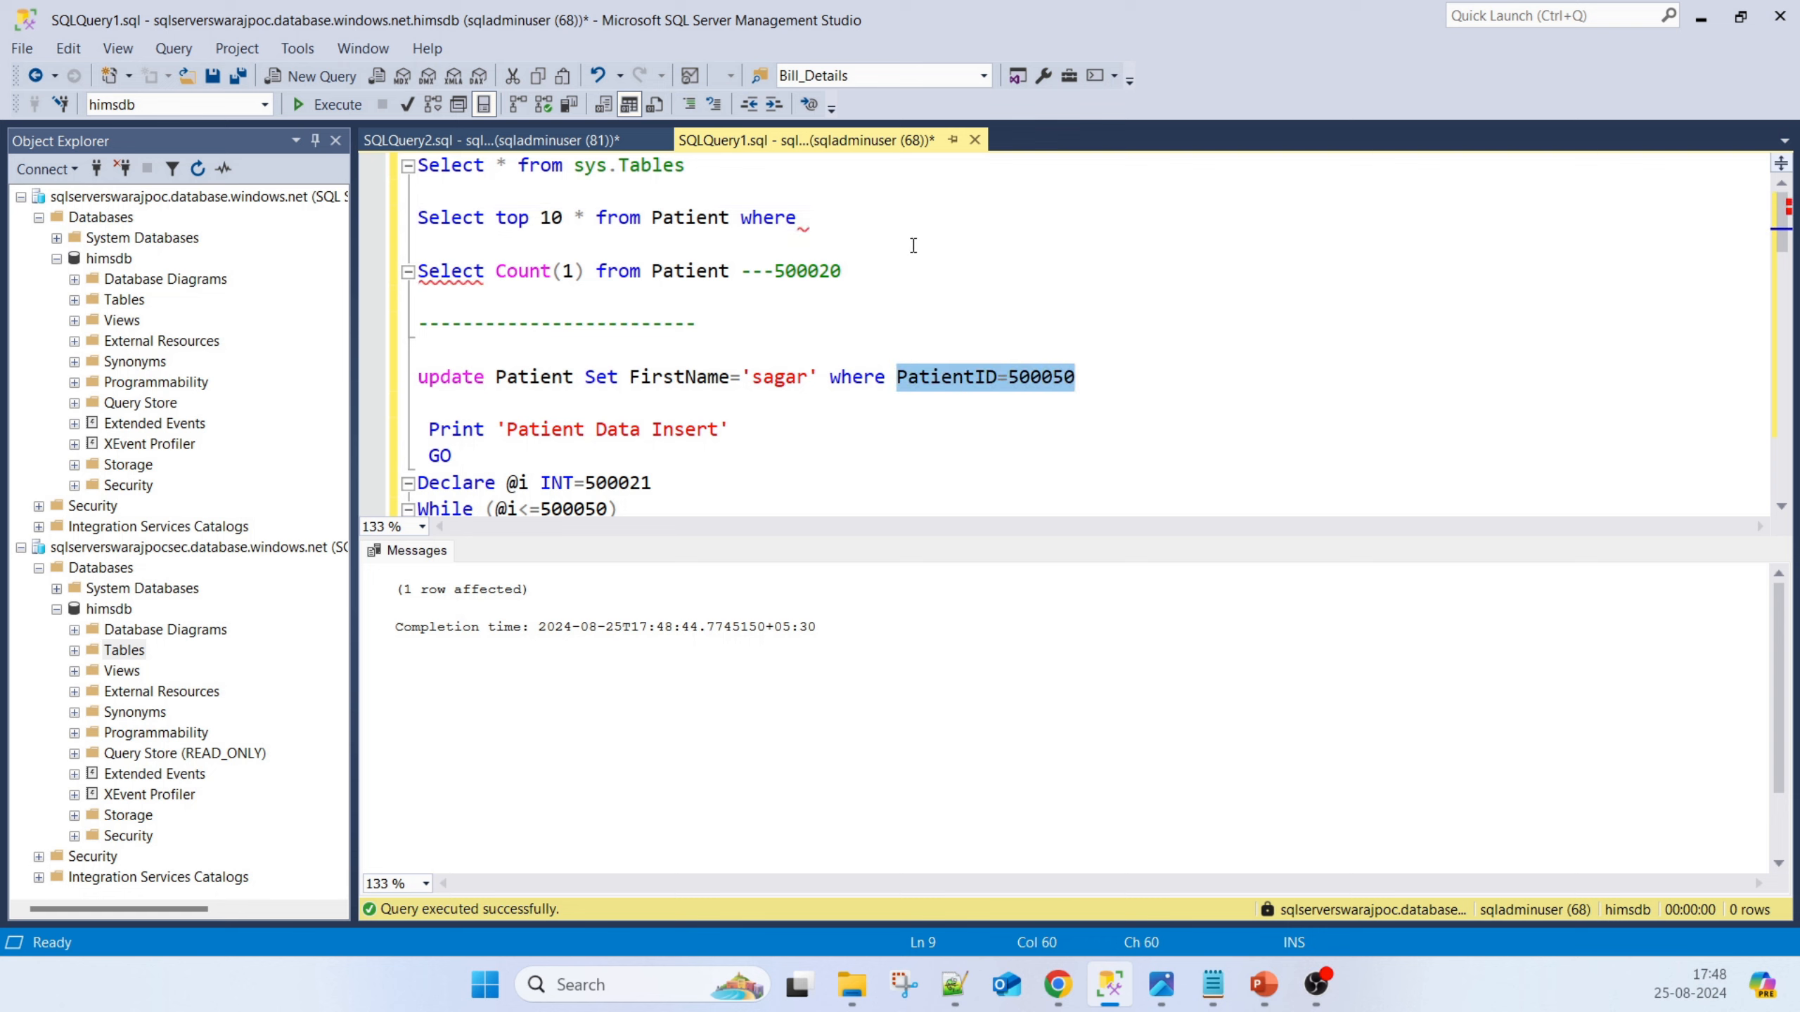
click(868, 218)
key(ctrl+v)
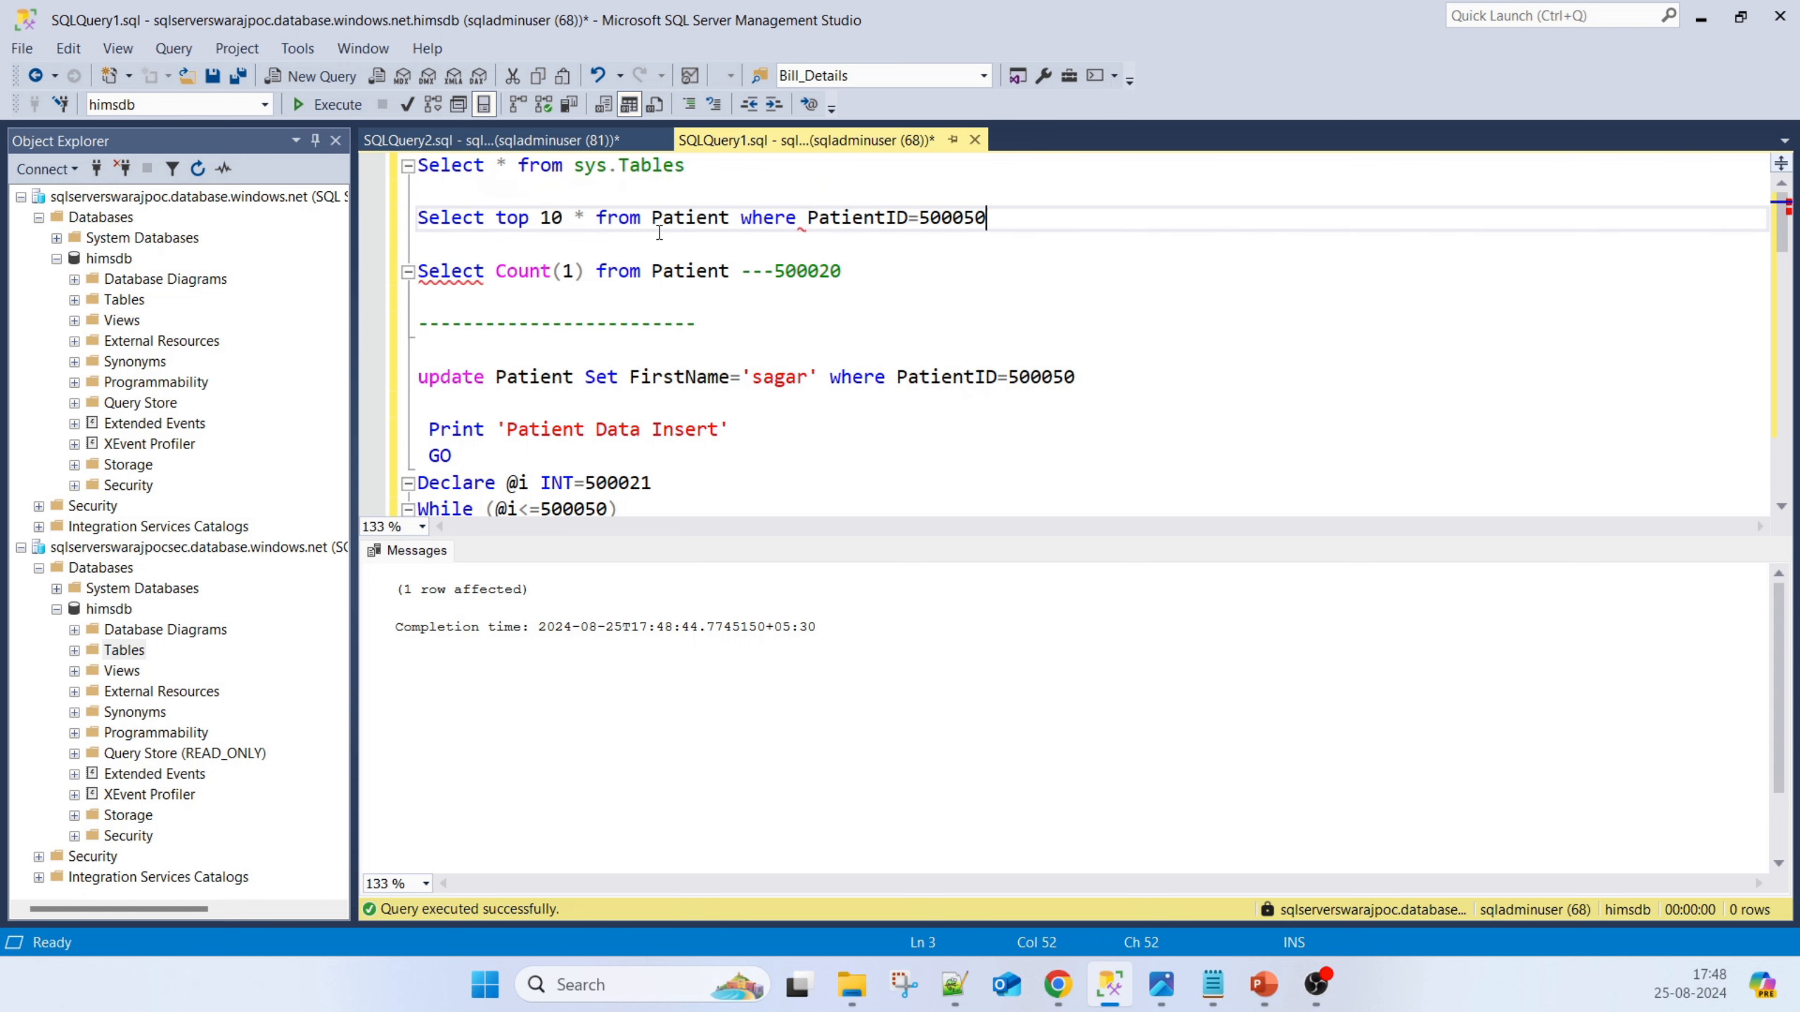
Remove "top 10" from the filtered Patient query and run only that query on the primary server
drag(563, 218, 497, 218)
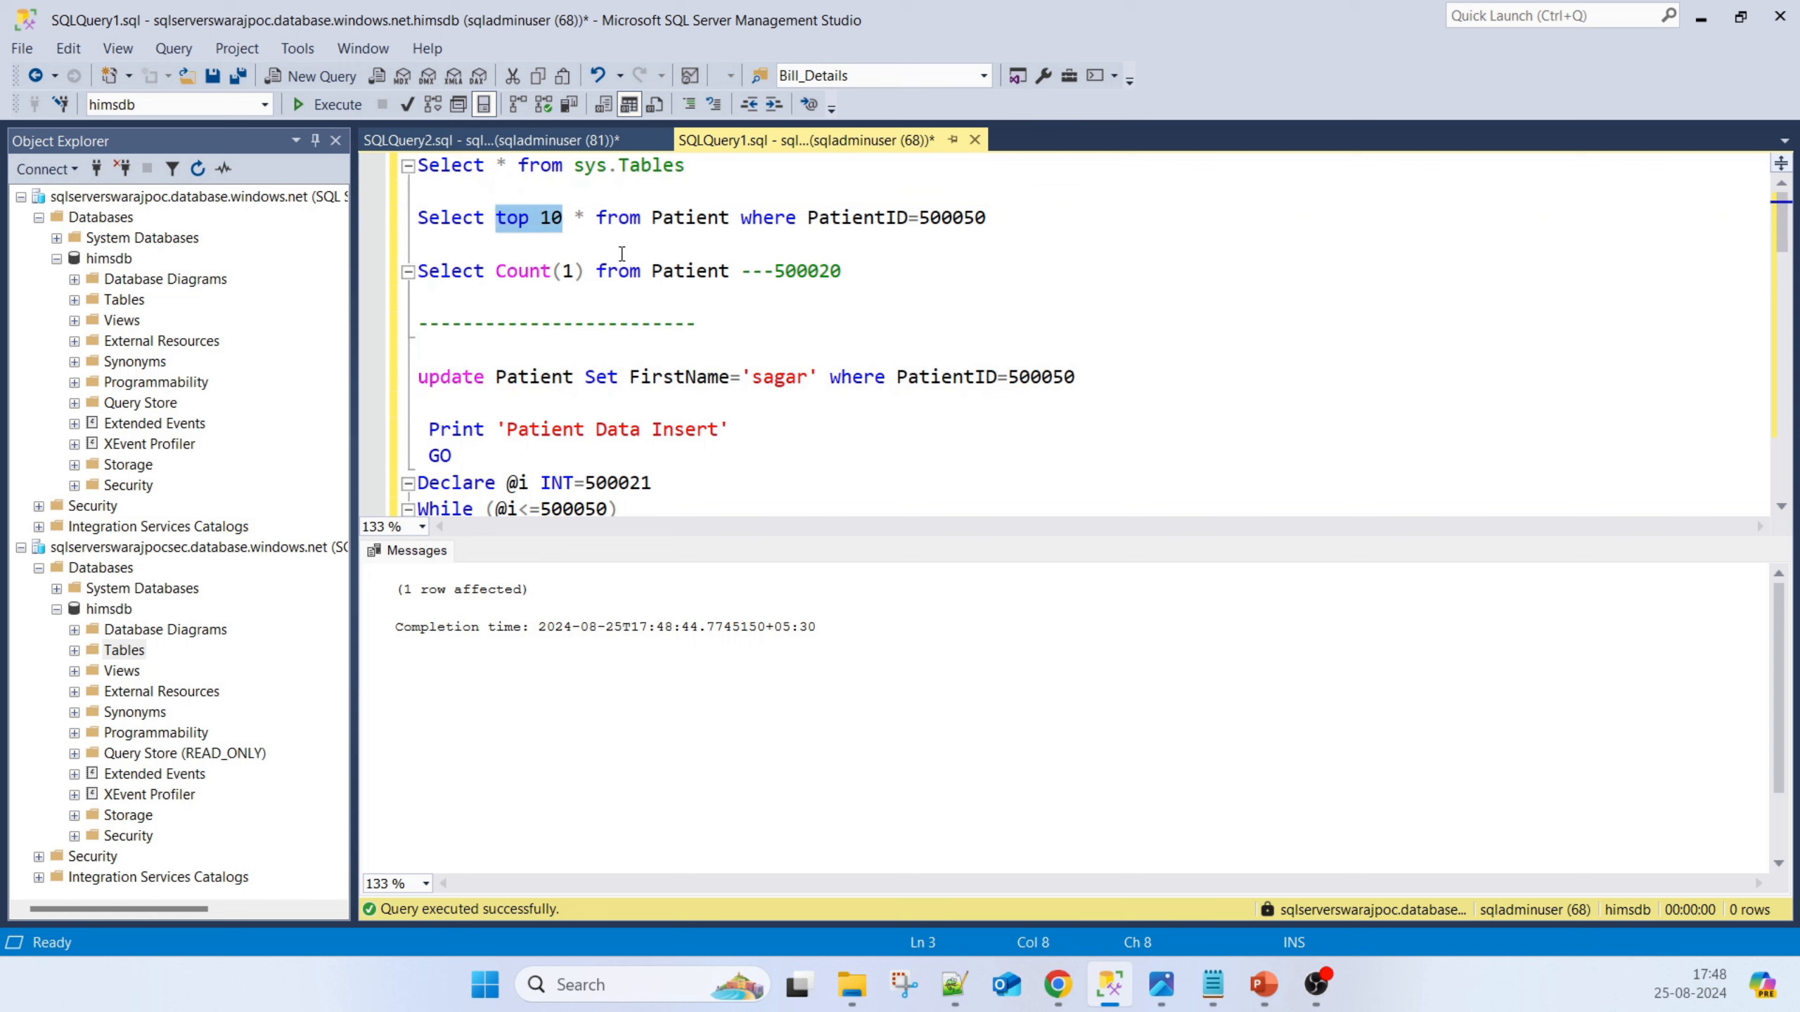
key(Delete)
drag(921, 218, 418, 218)
key(F5)
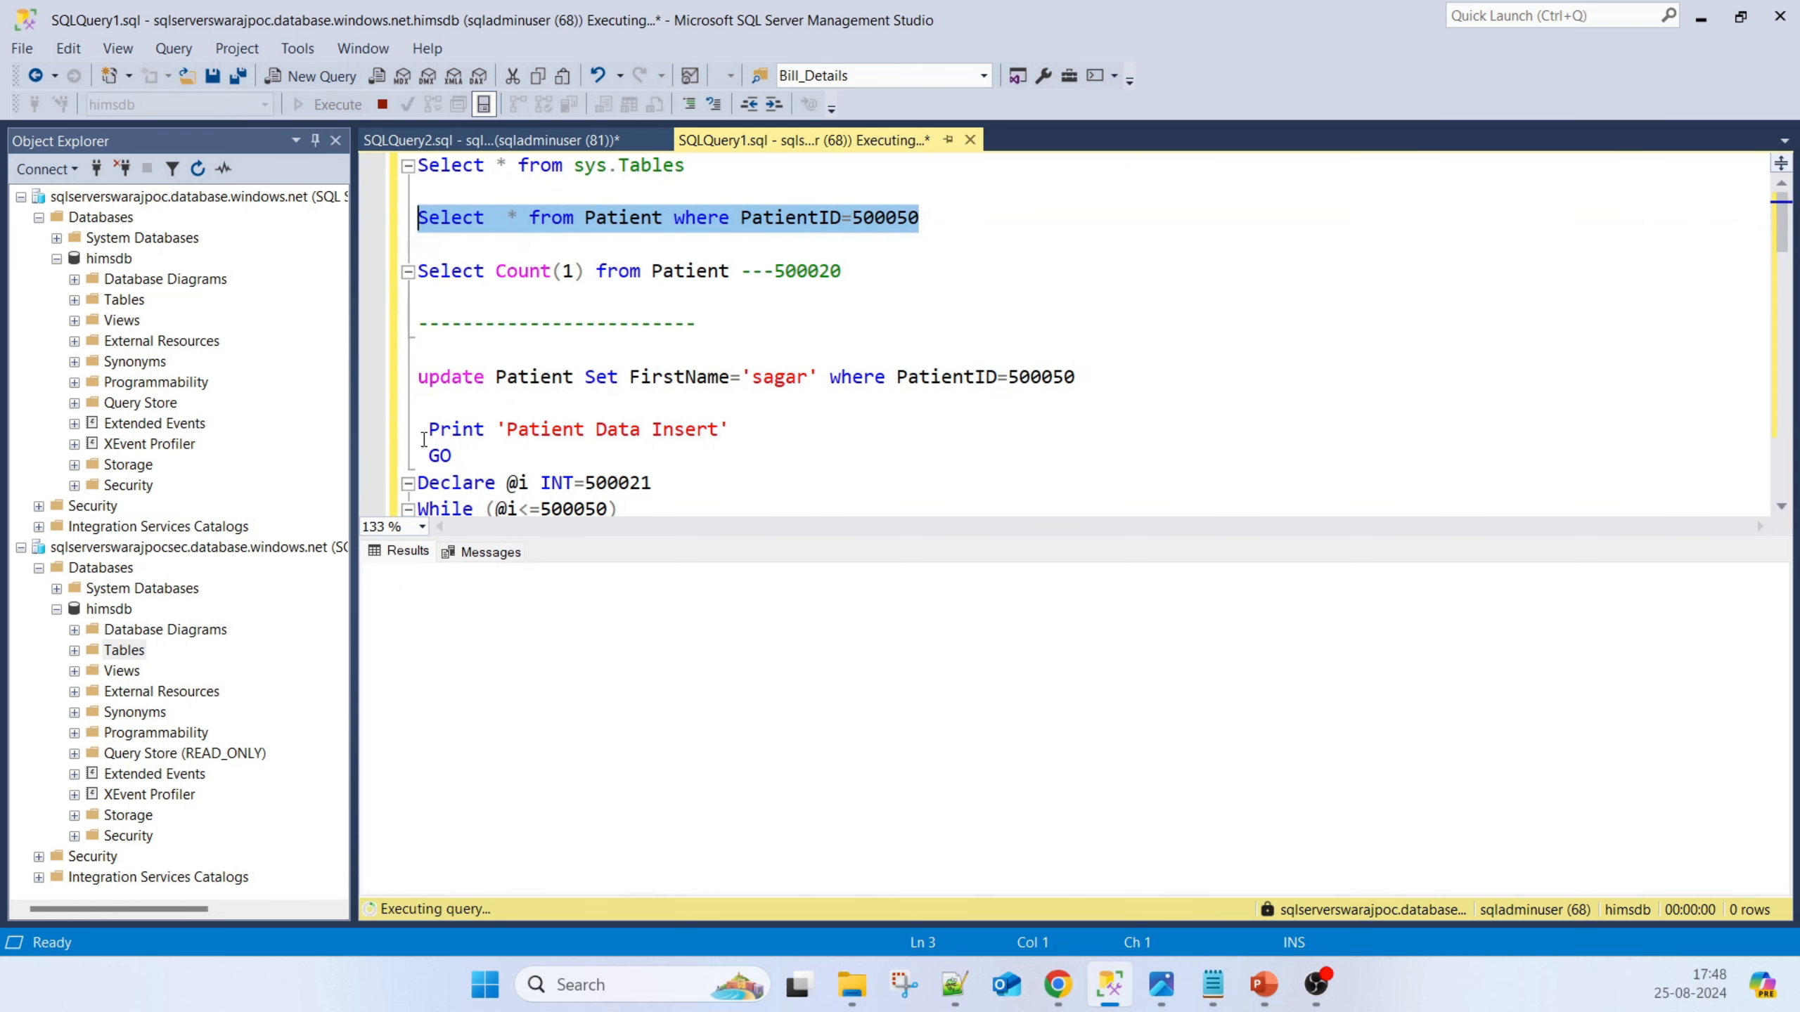
Copy the filtered Patient query from SQLQuery1.sql into SQLQuery2.sql below the update statement
click(951, 223)
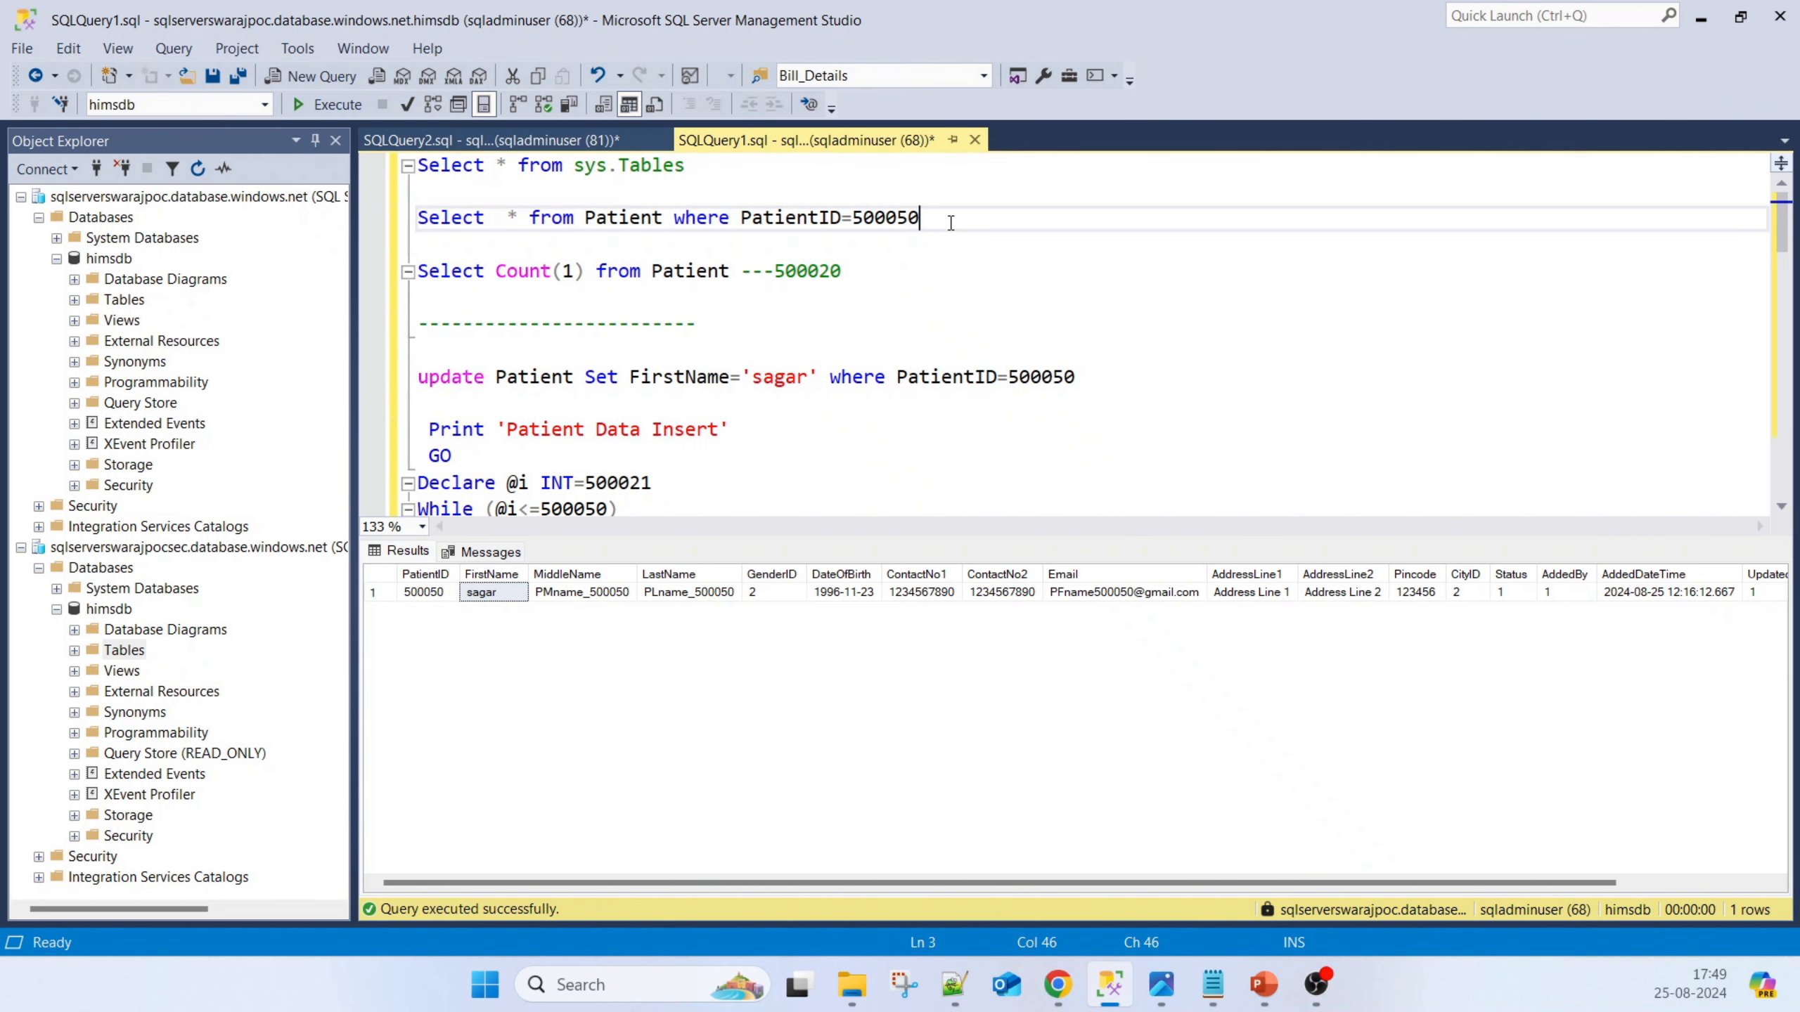
drag(951, 223, 414, 220)
key(ctrl+c)
click(449, 137)
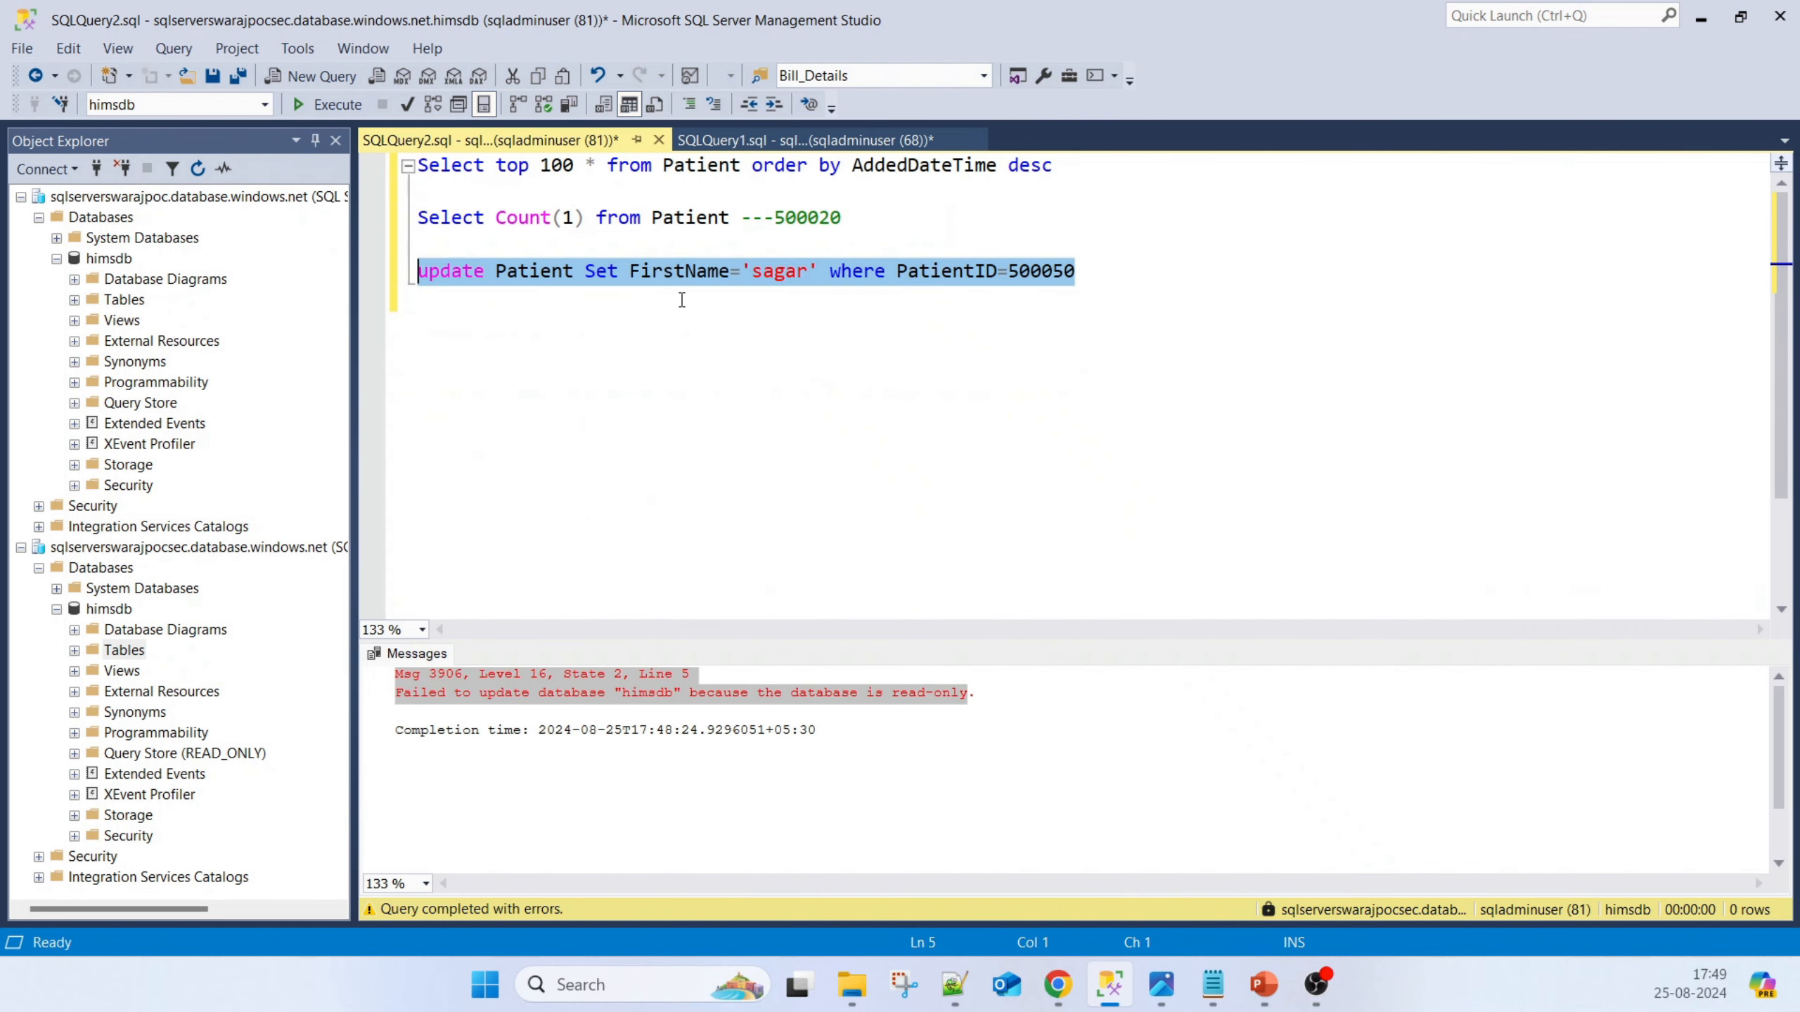
click(1097, 292)
key(Return)
key(ctrl+v)
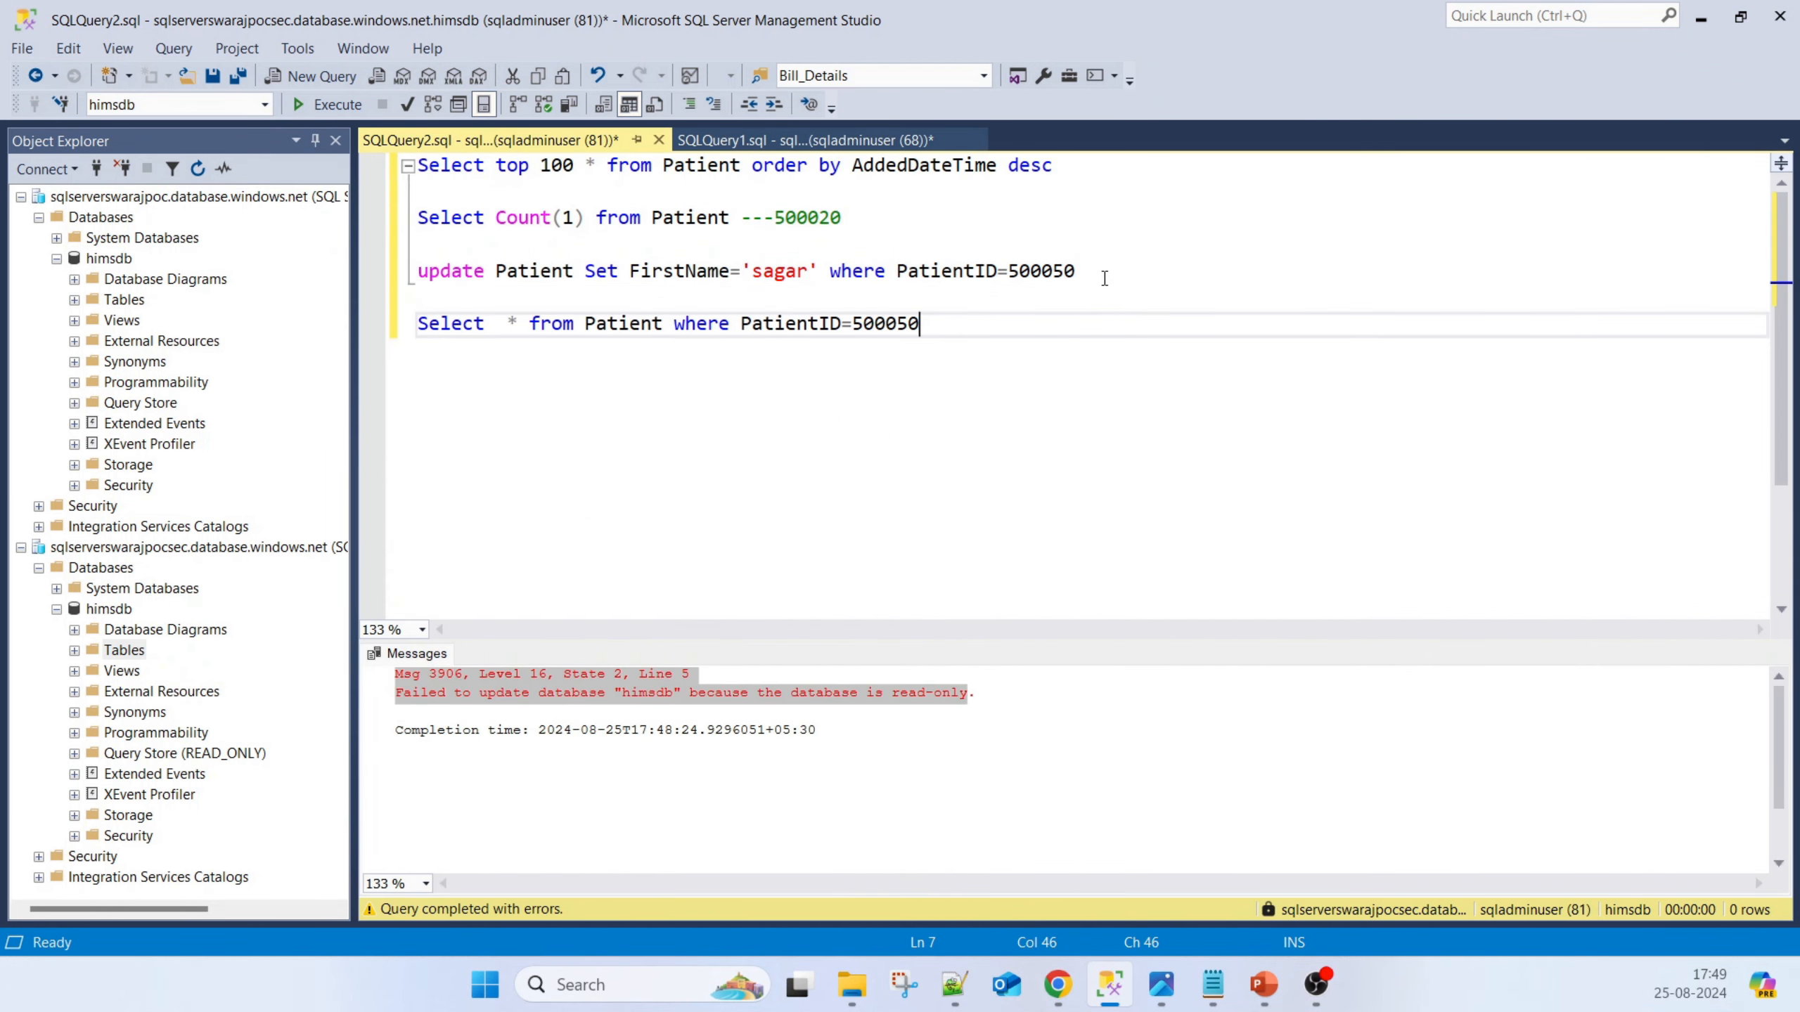
Comment out the update statement in SQLQuery2.sql, then run only the filtered Patient query on the secondary and check the row's FirstName
click(1104, 278)
click(682, 107)
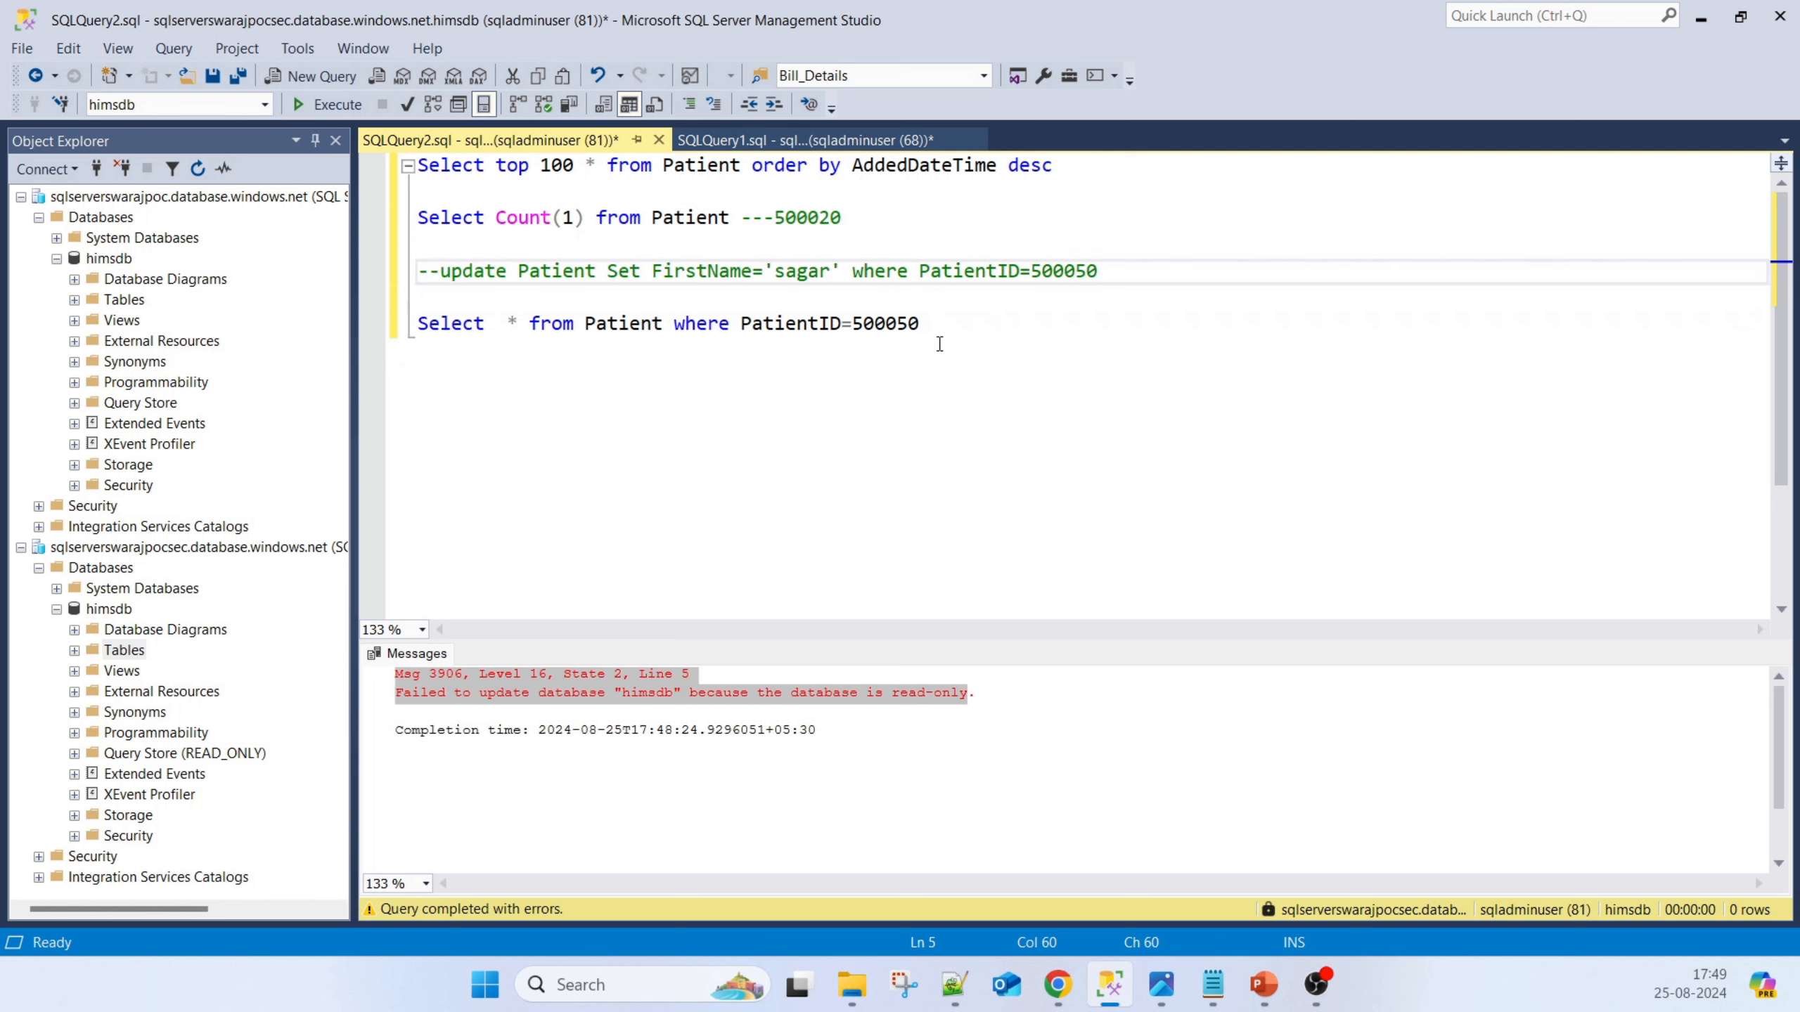
drag(938, 344, 415, 334)
click(351, 109)
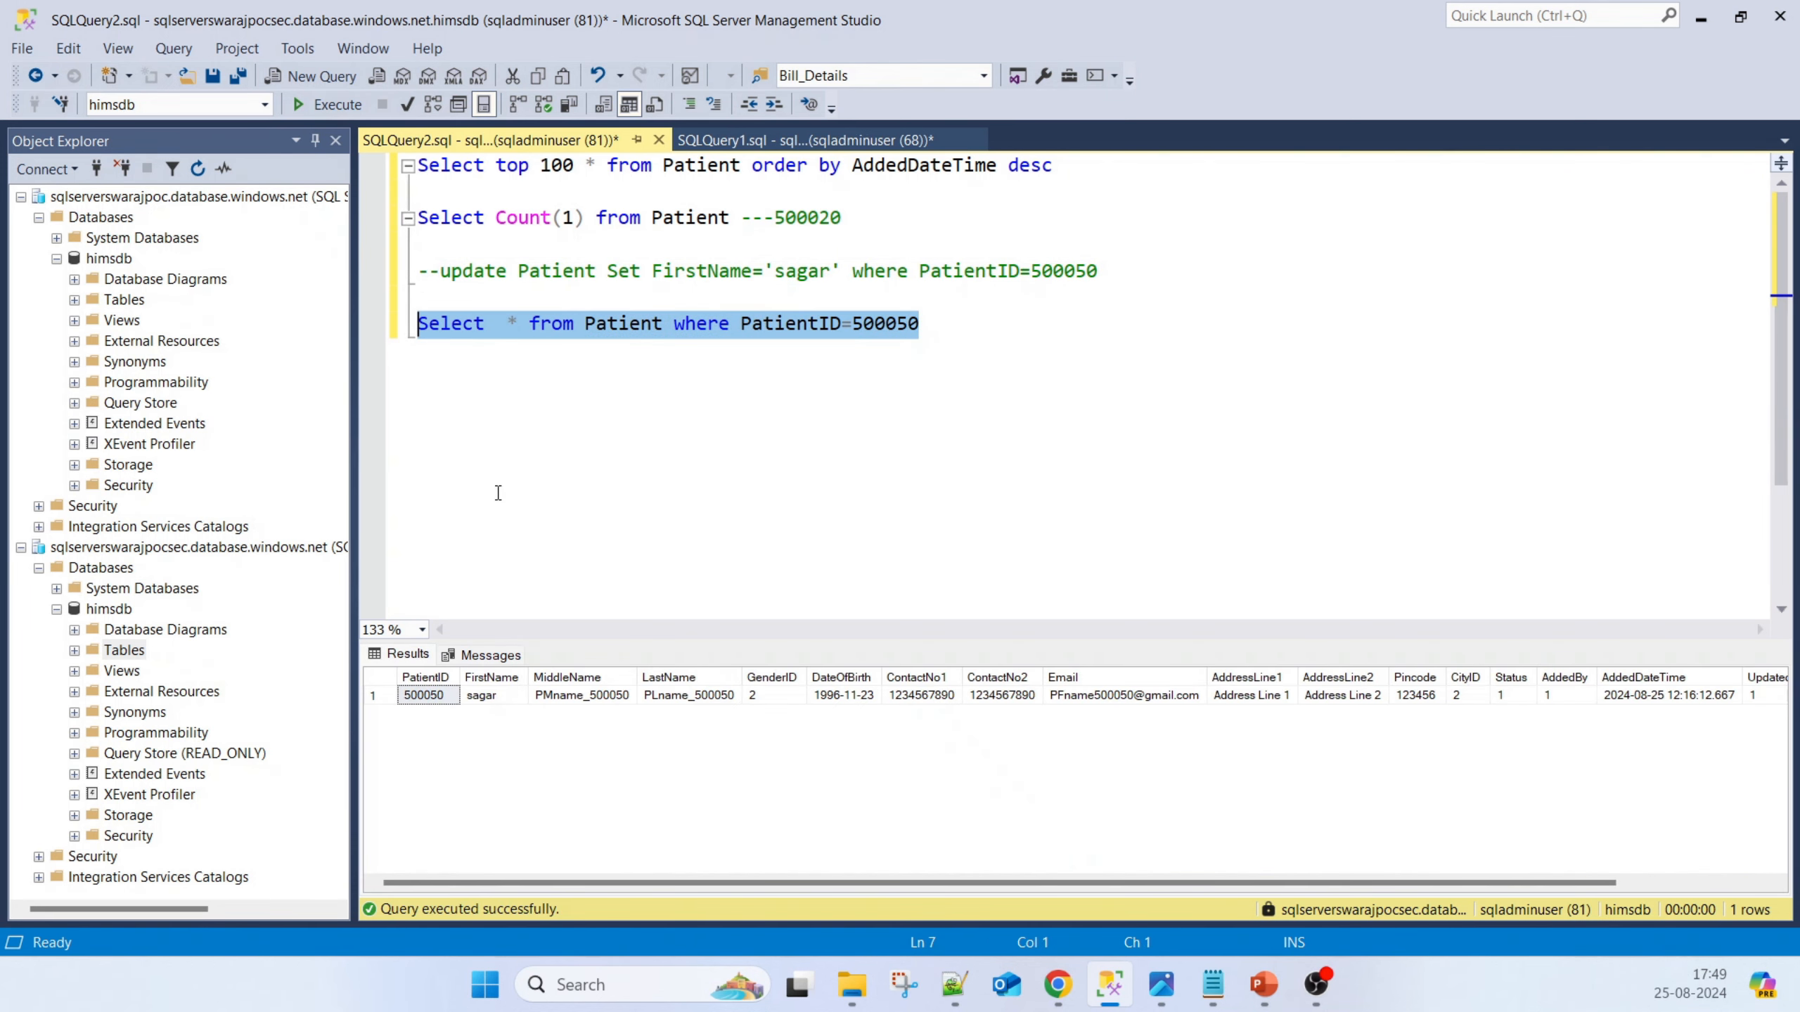
click(493, 696)
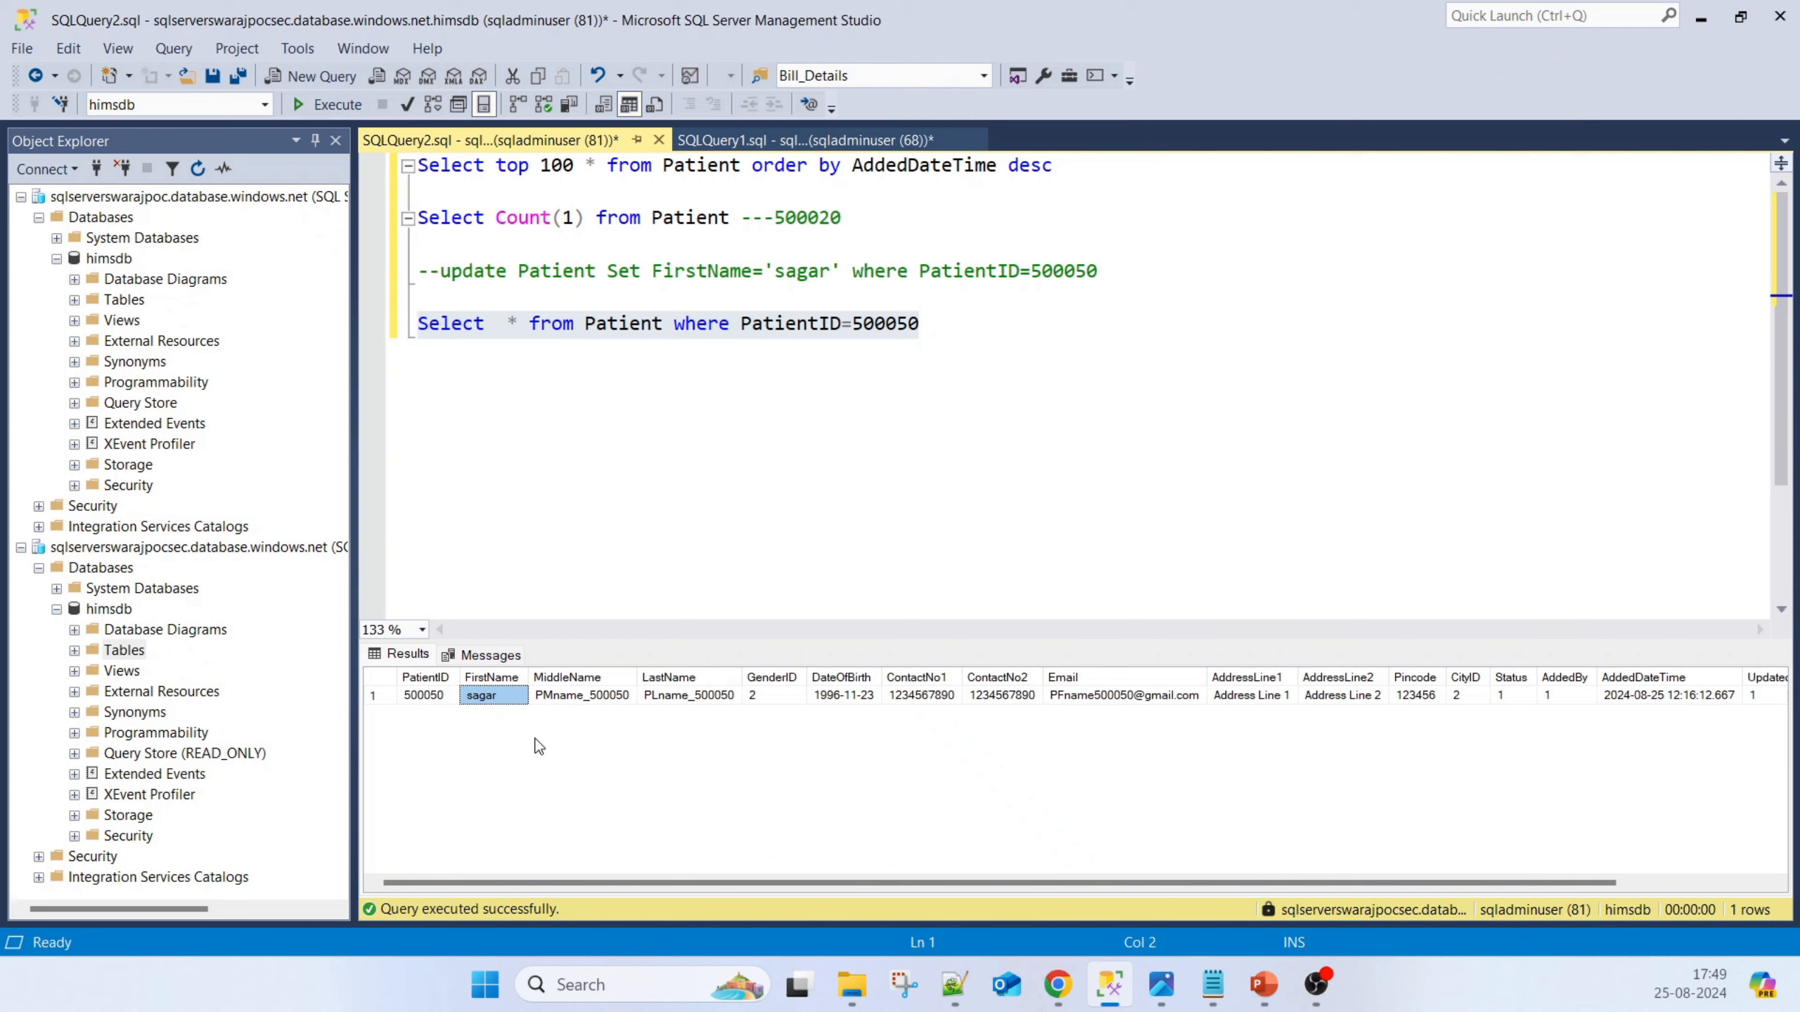
Switch to the Azure portal in Chrome and examine the primary database's failover policy on the himsdb Replicas page
click(1058, 985)
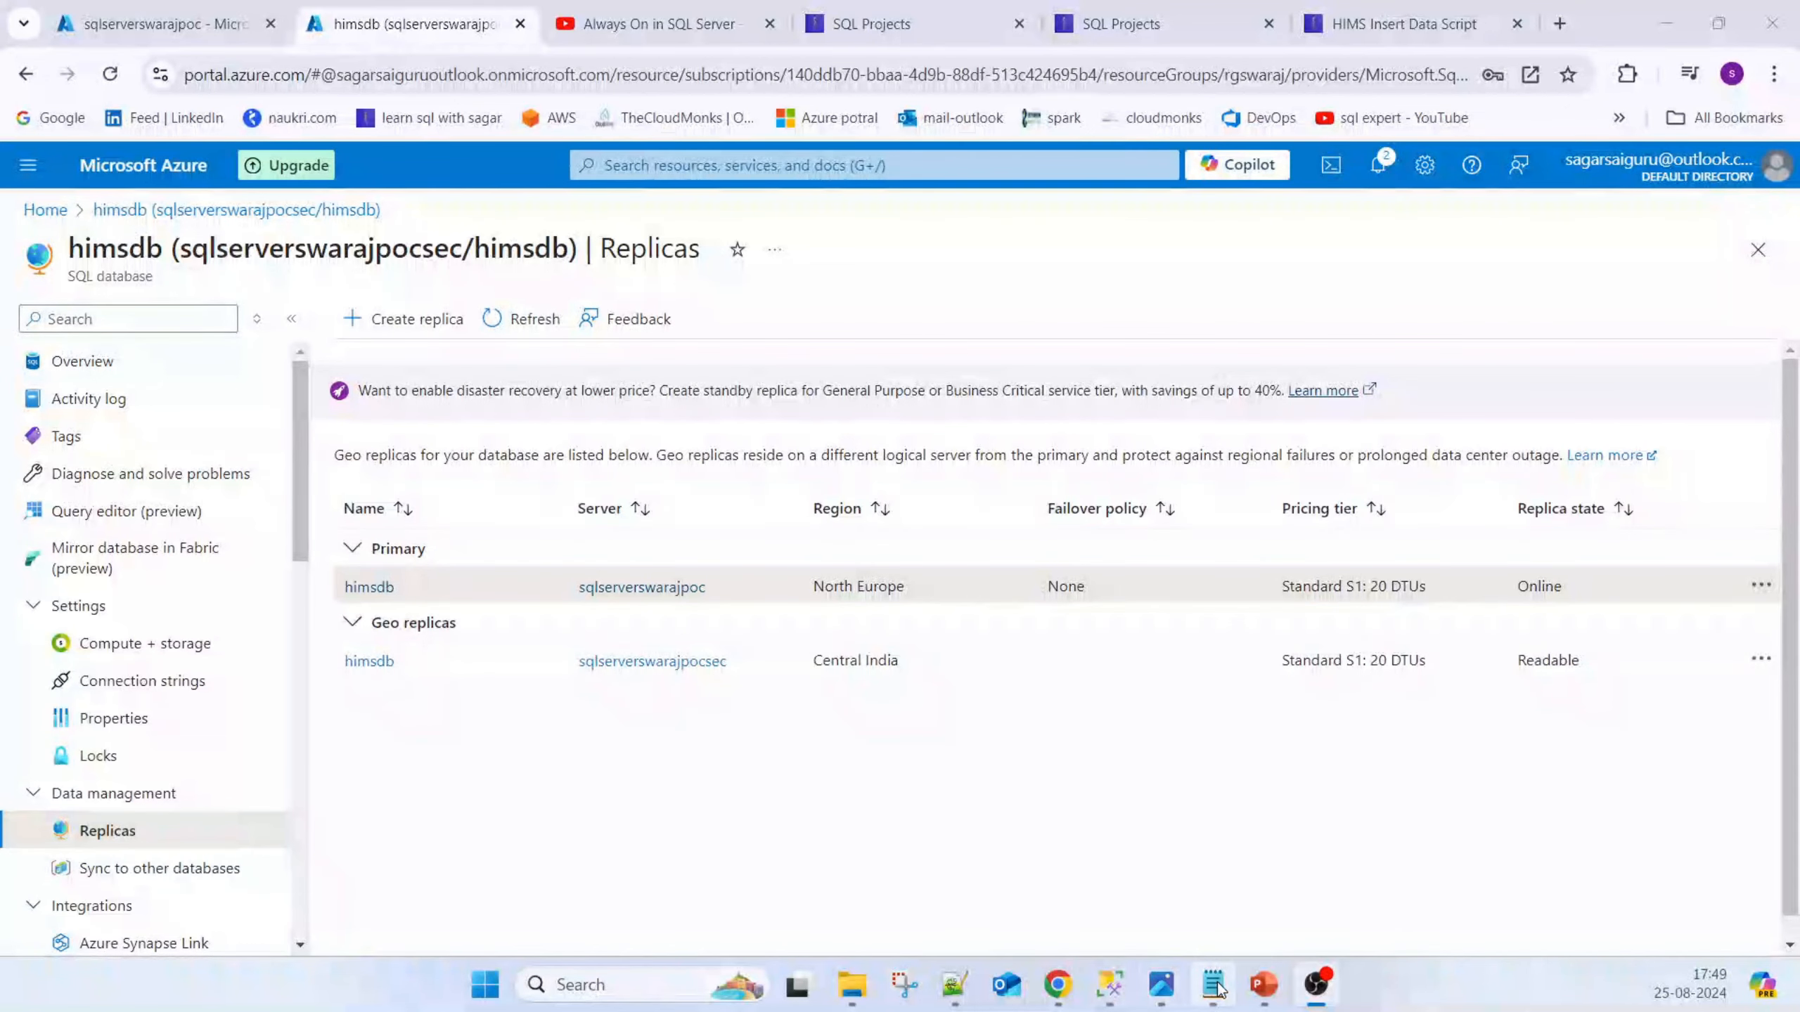
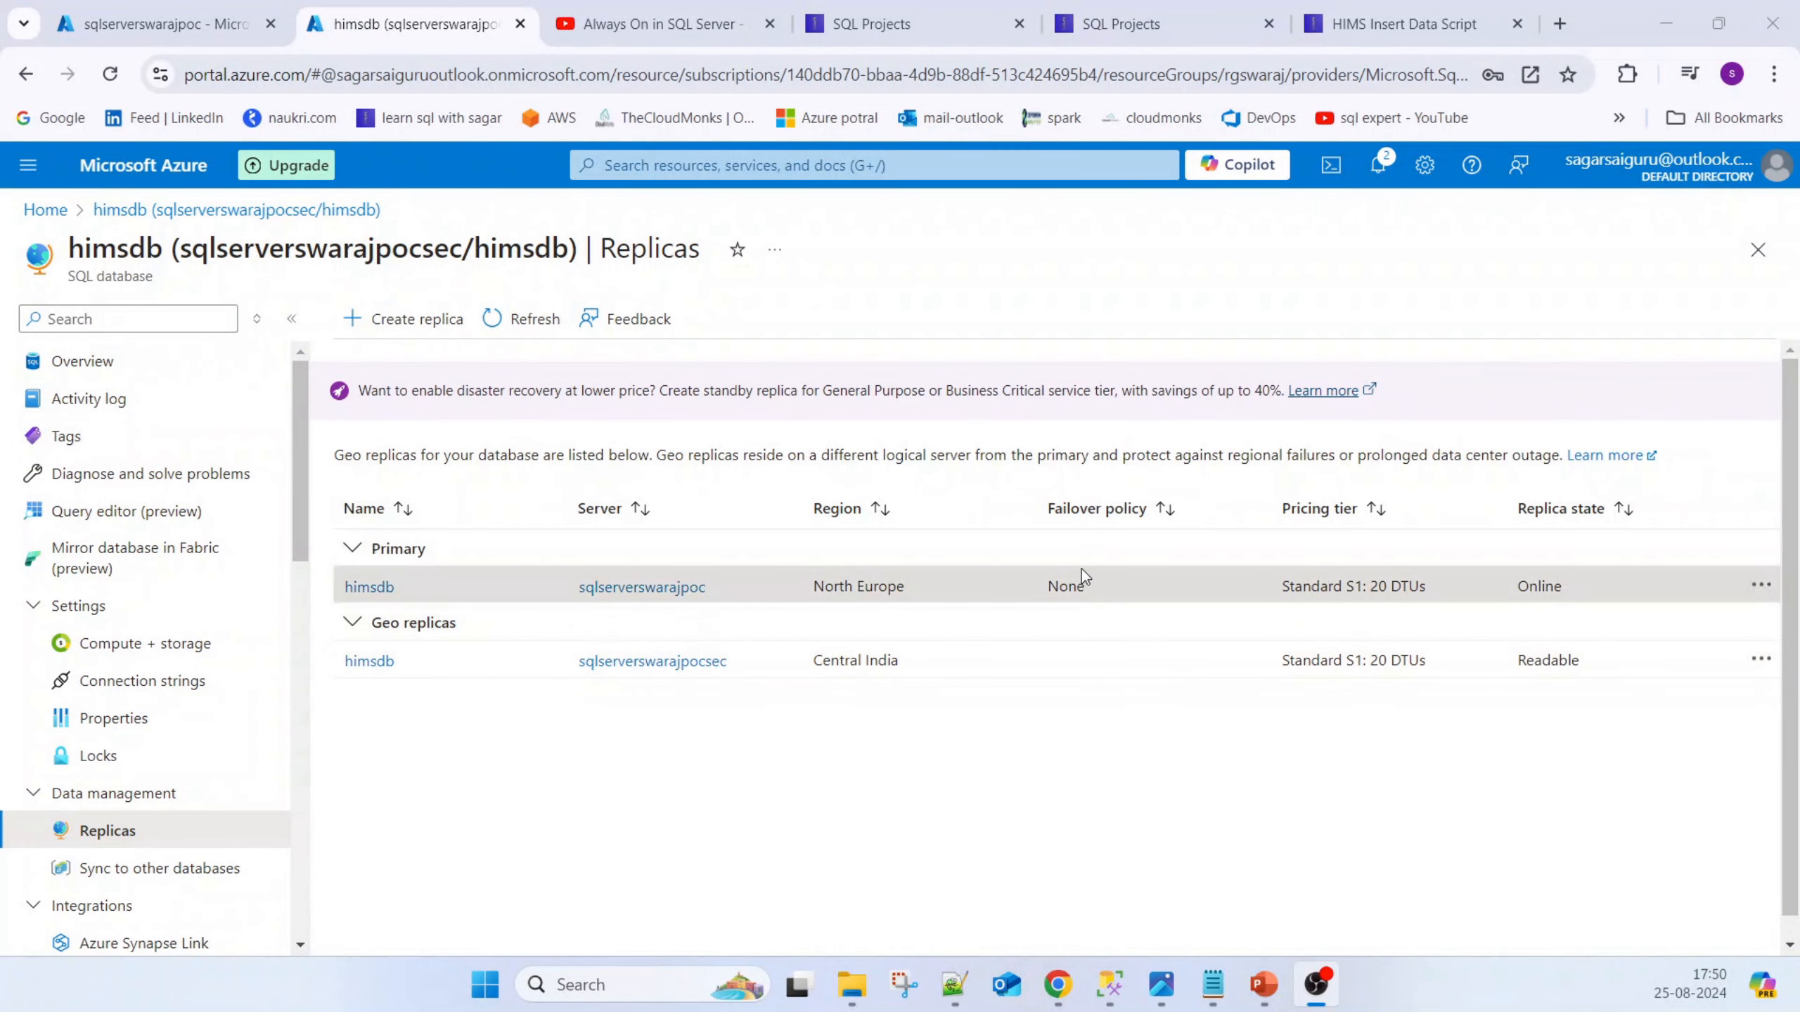
drag(1207, 499, 1005, 552)
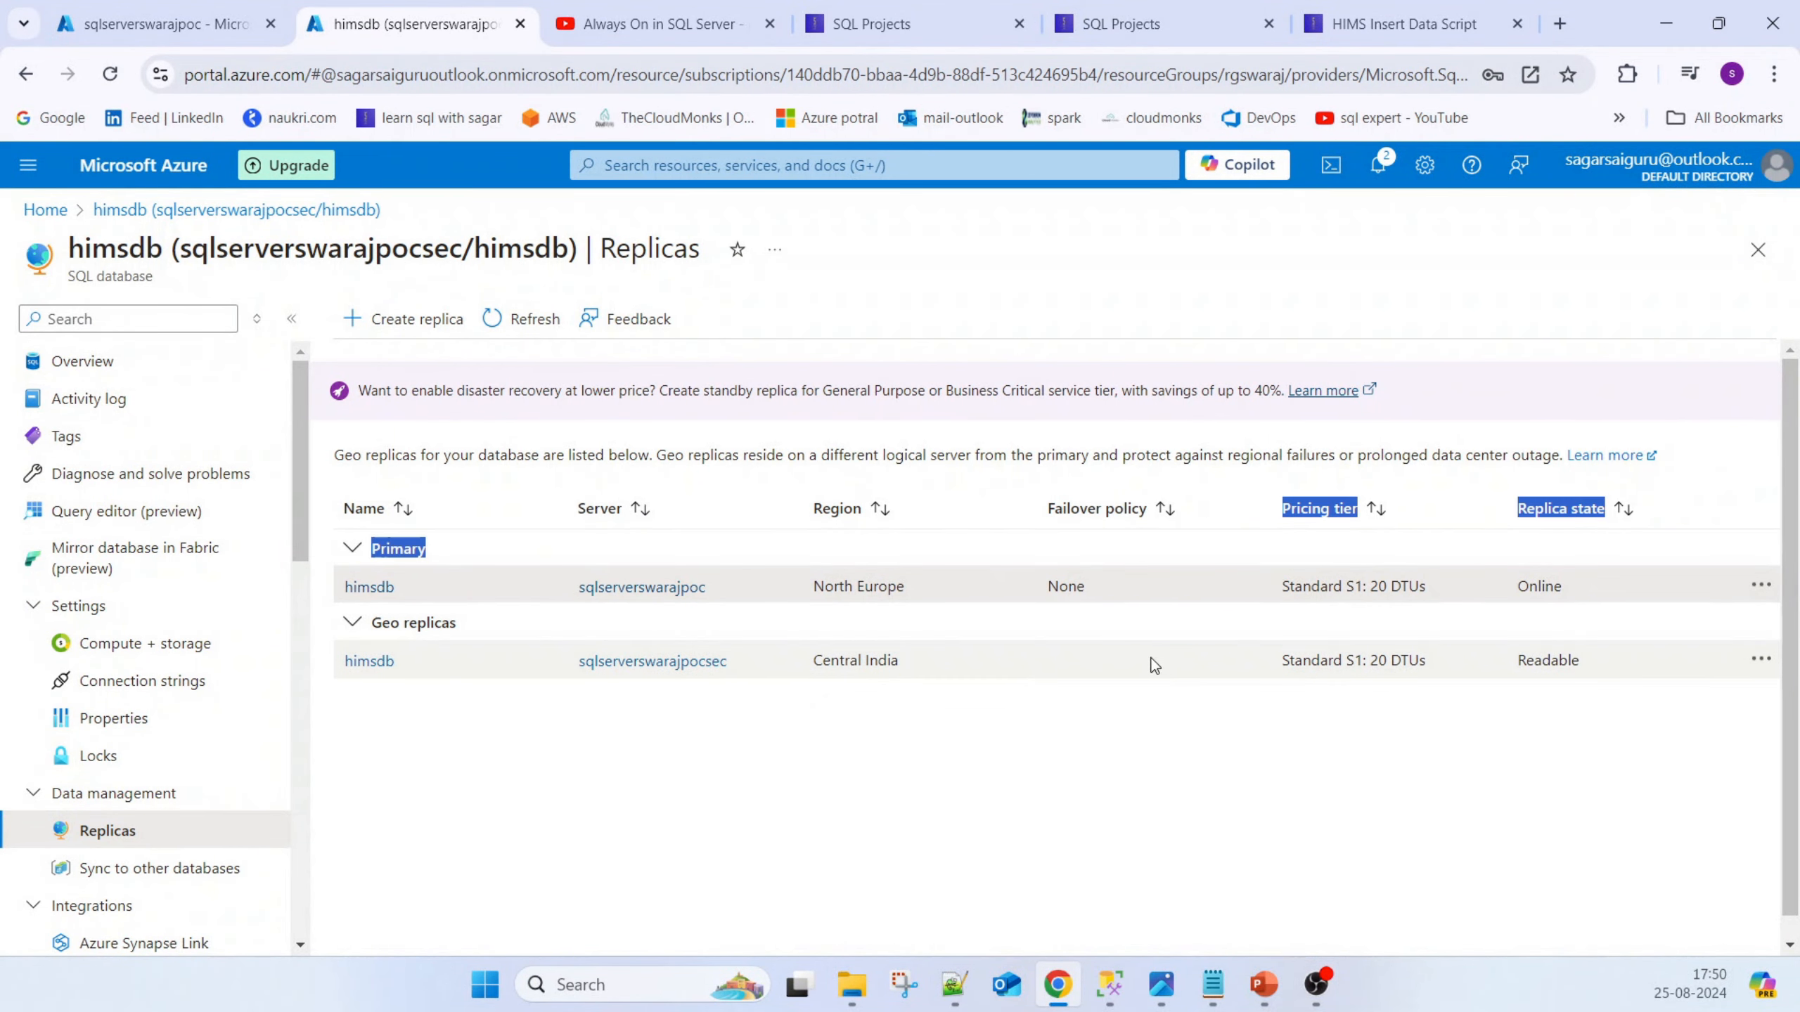
drag(1096, 596, 1046, 588)
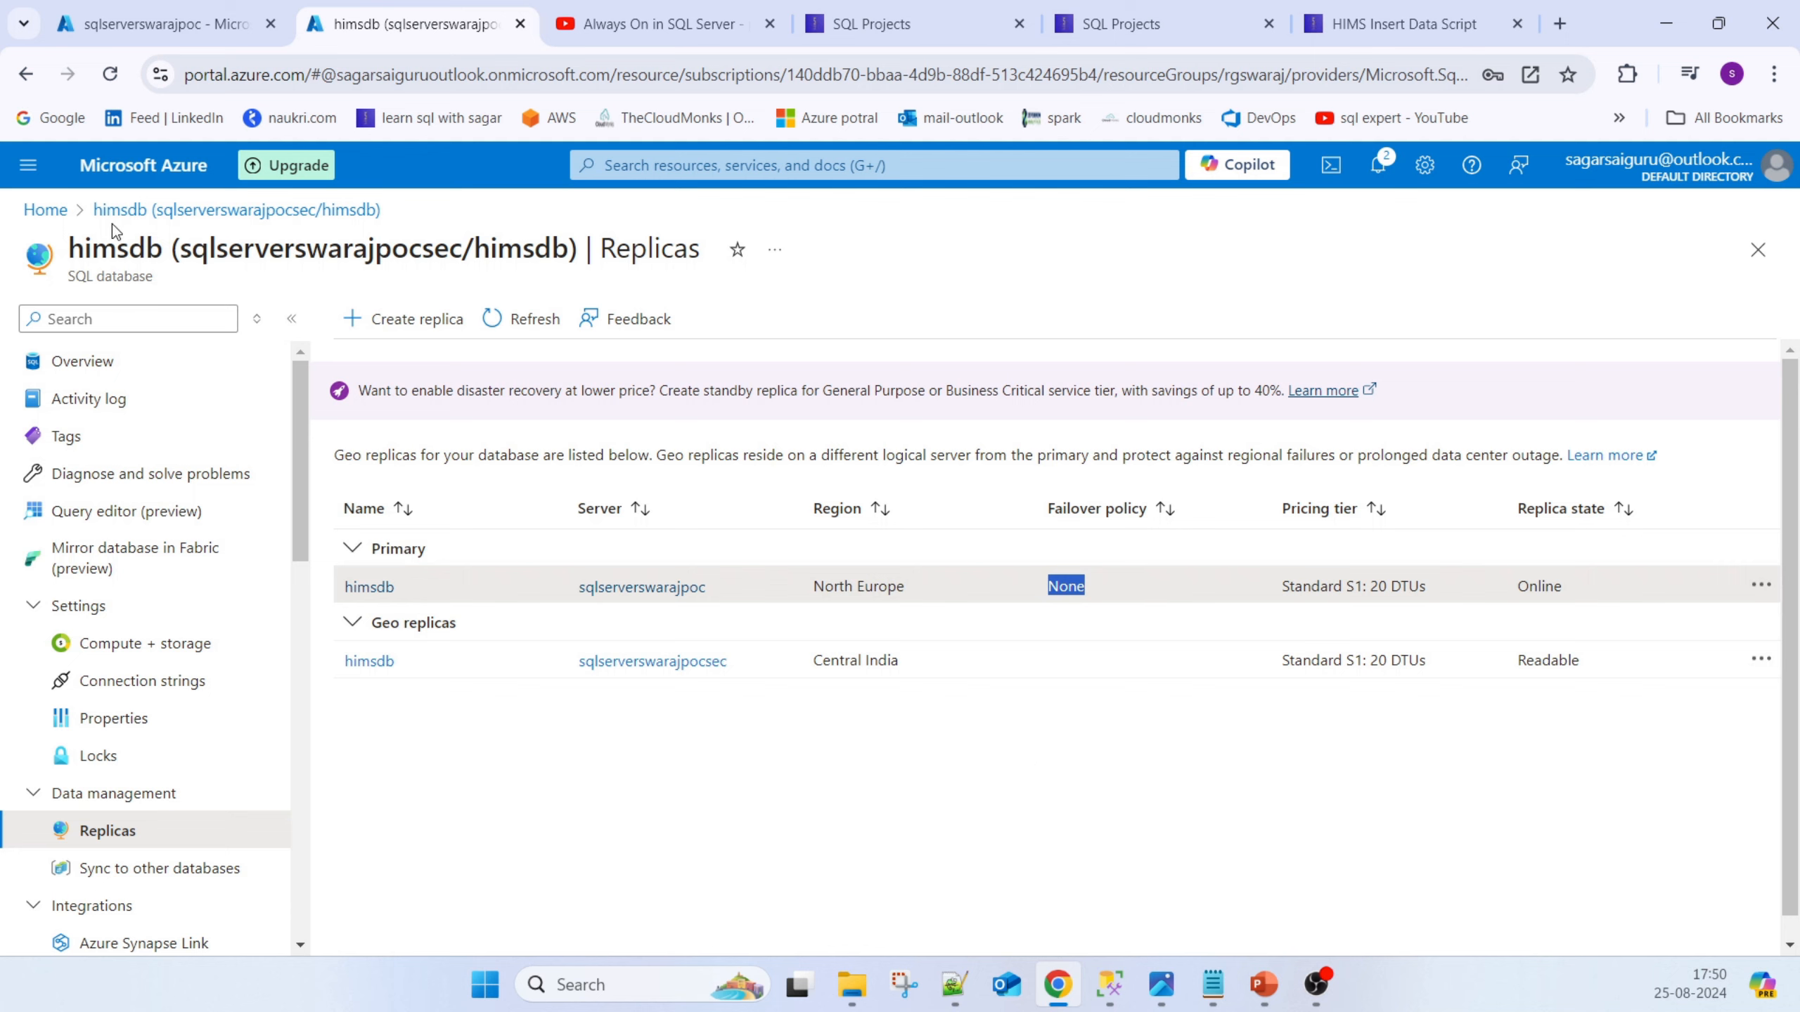
Go through the portal home's SQL databases list to the Replicas page of himsdb on sqlserverswarajpocsec
click(43, 210)
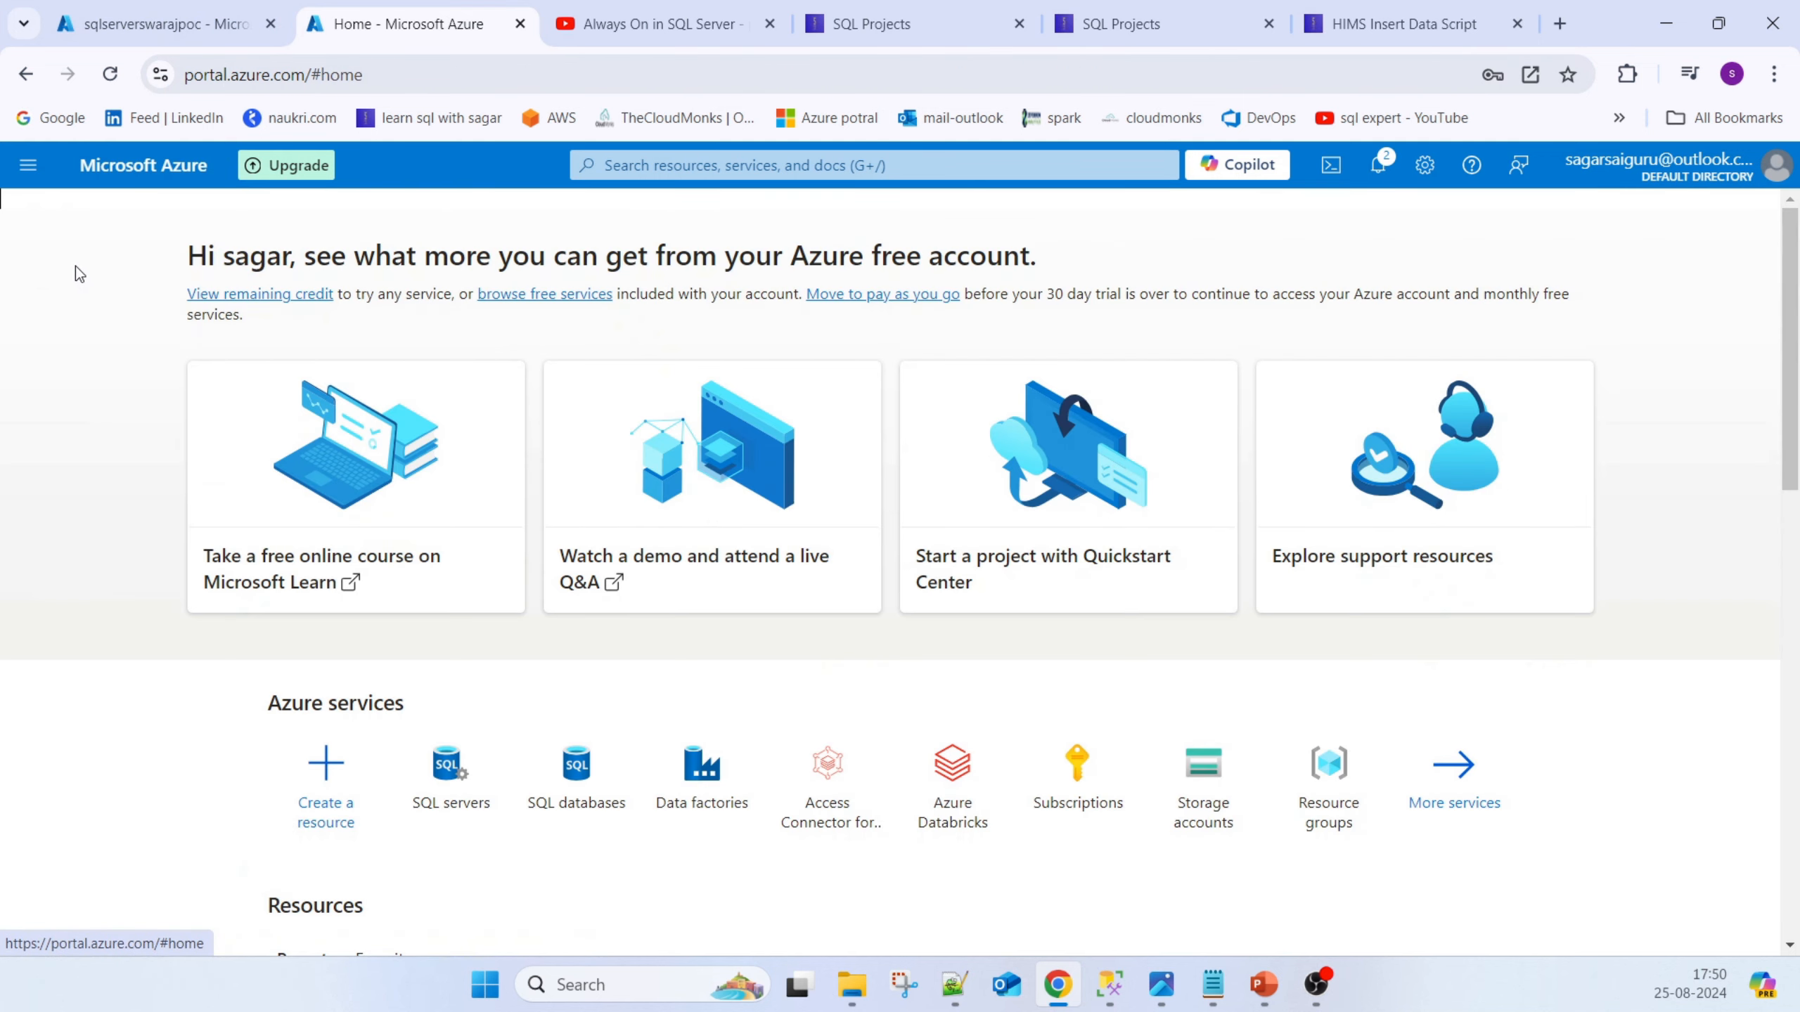
click(575, 803)
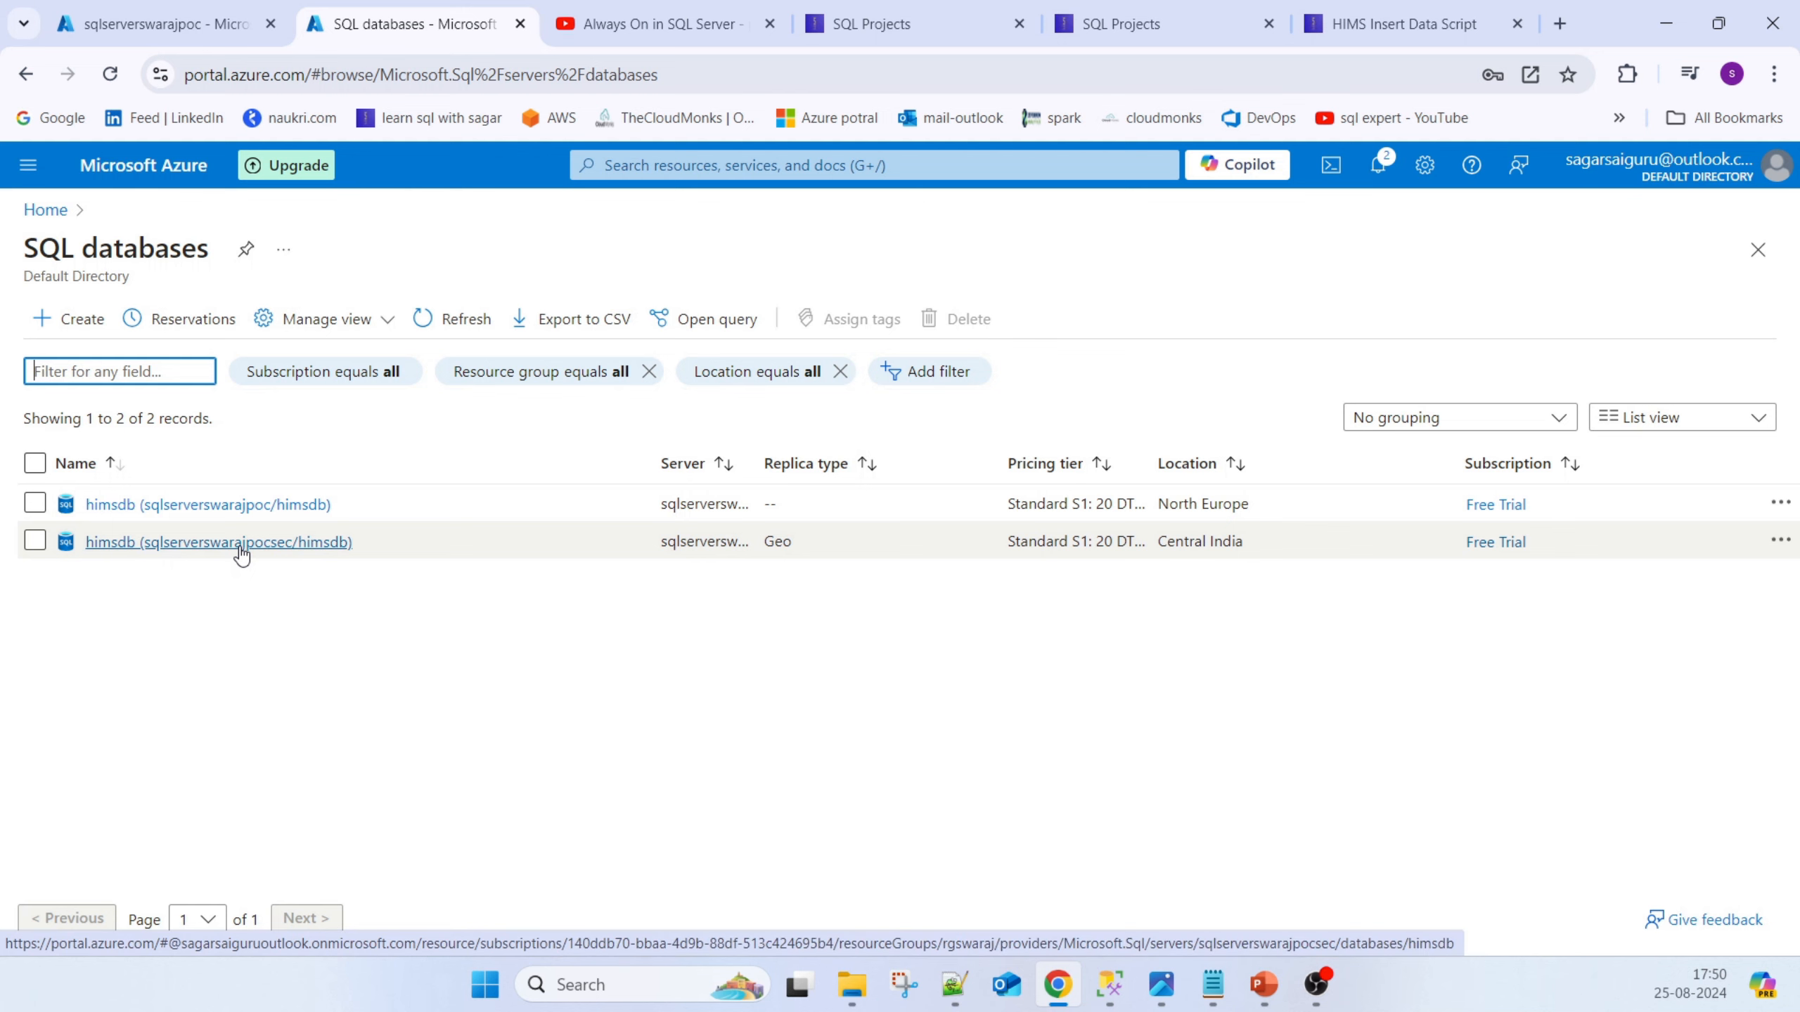
click(241, 547)
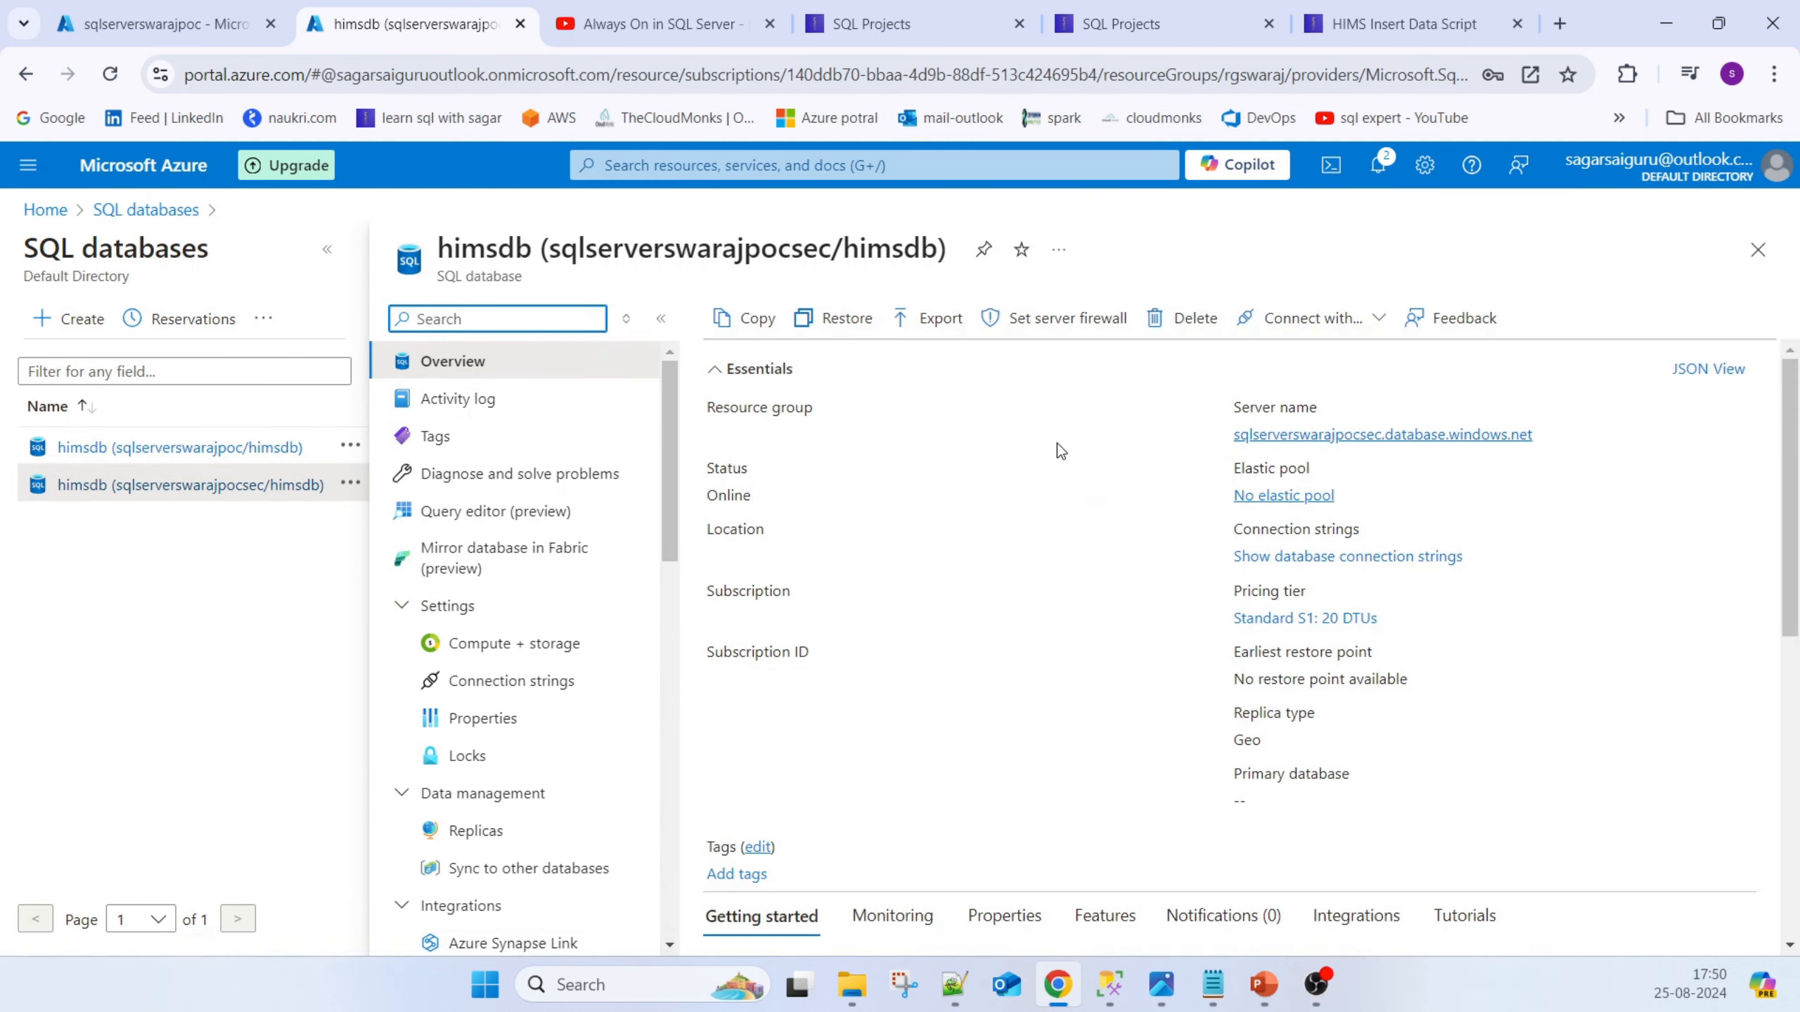
scroll(912, 744, down, 5)
click(496, 832)
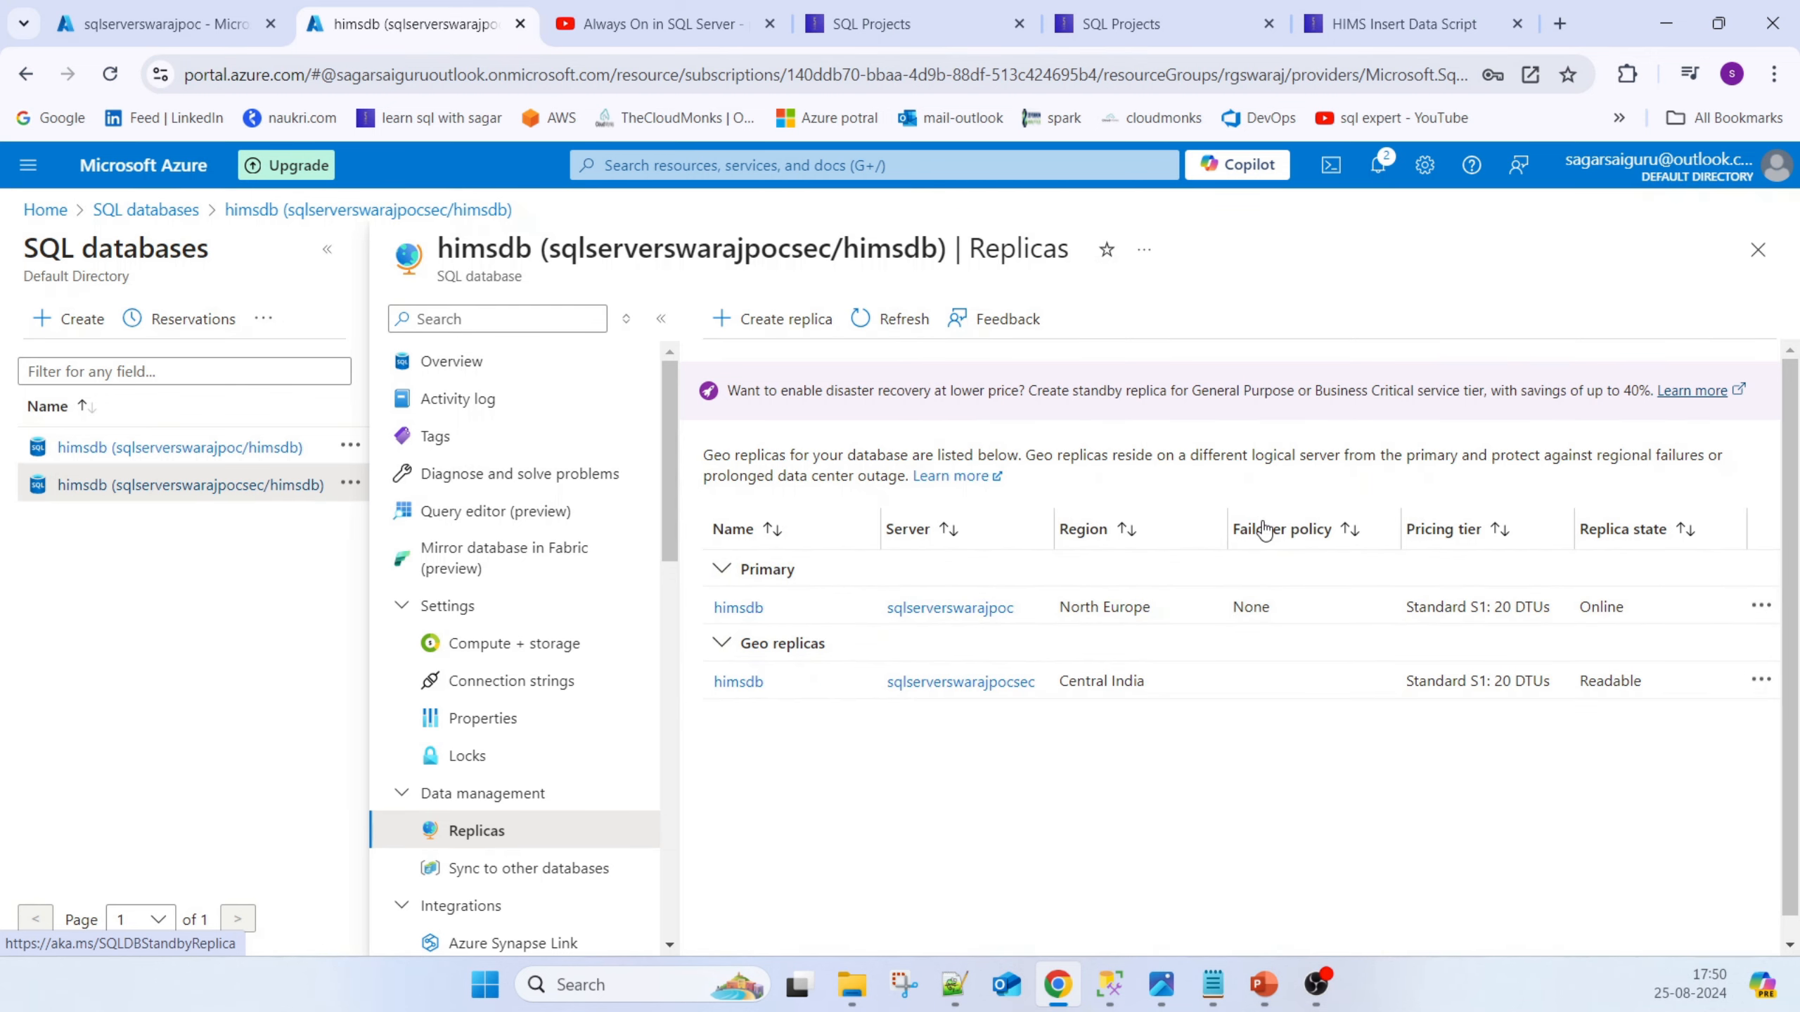
Open the Failover groups page of SQL server sqlserverswarajpoc and start adding a new failover group
click(174, 21)
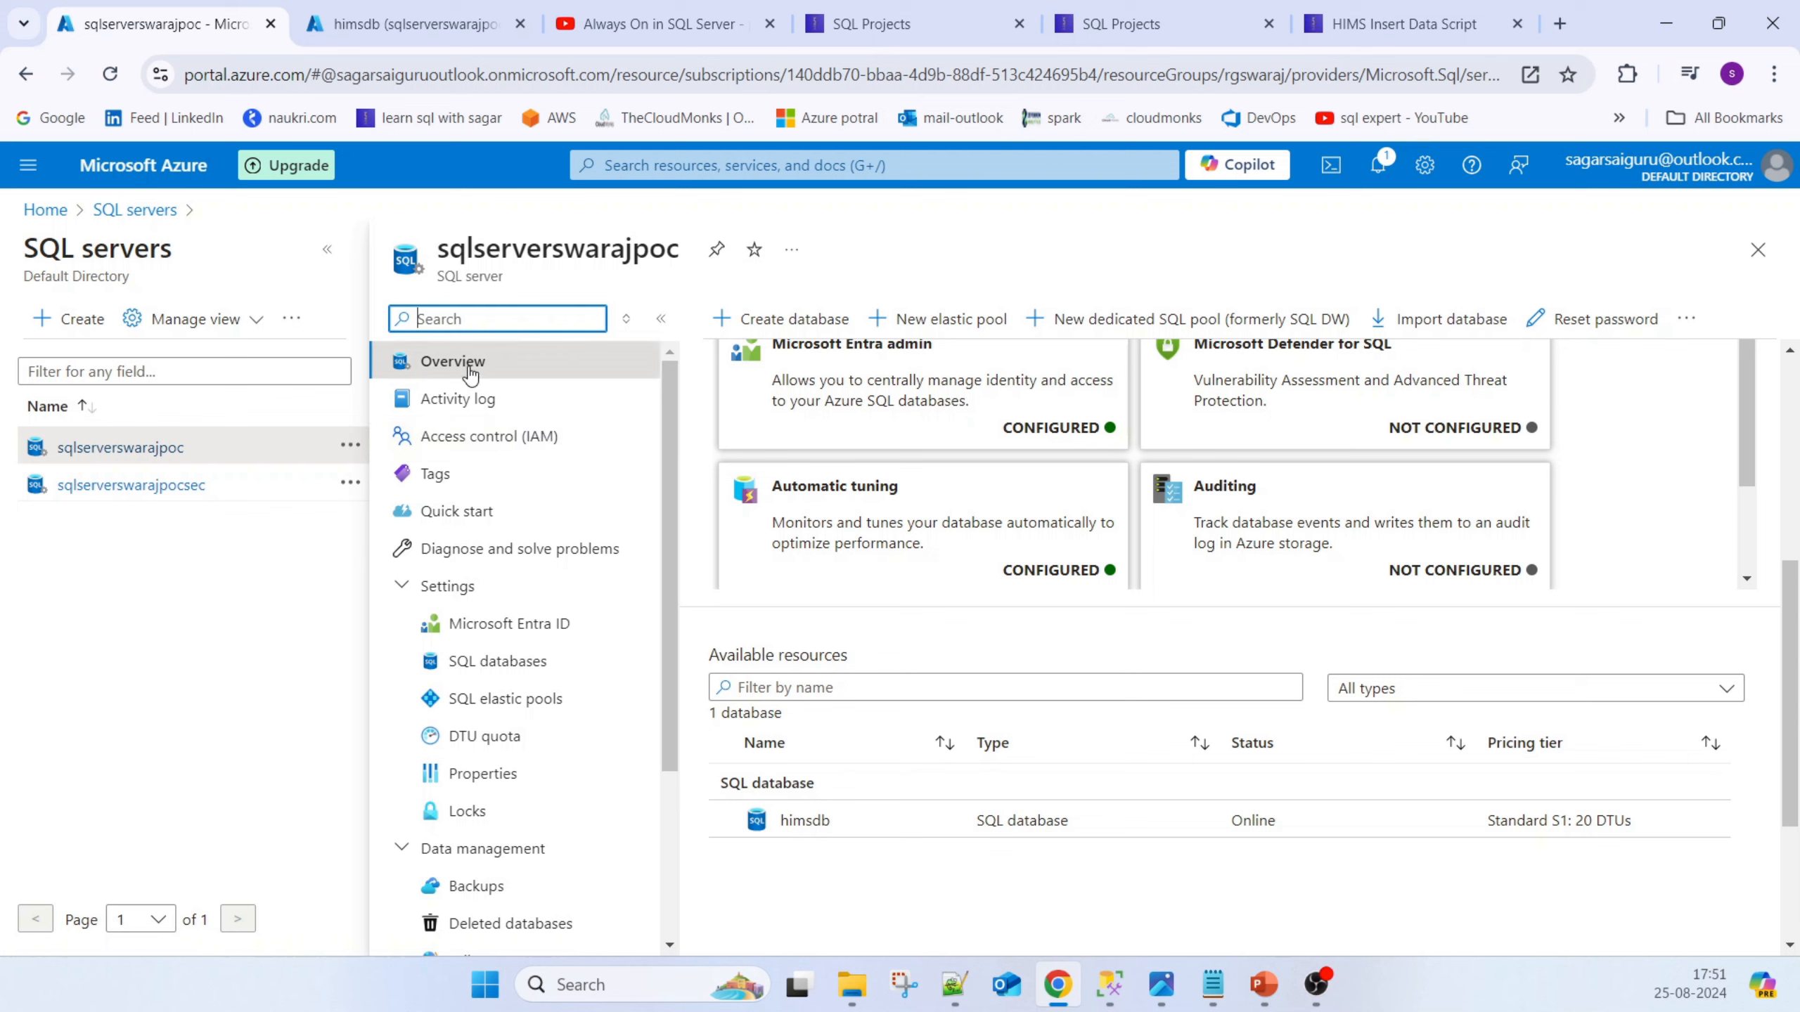
click(146, 447)
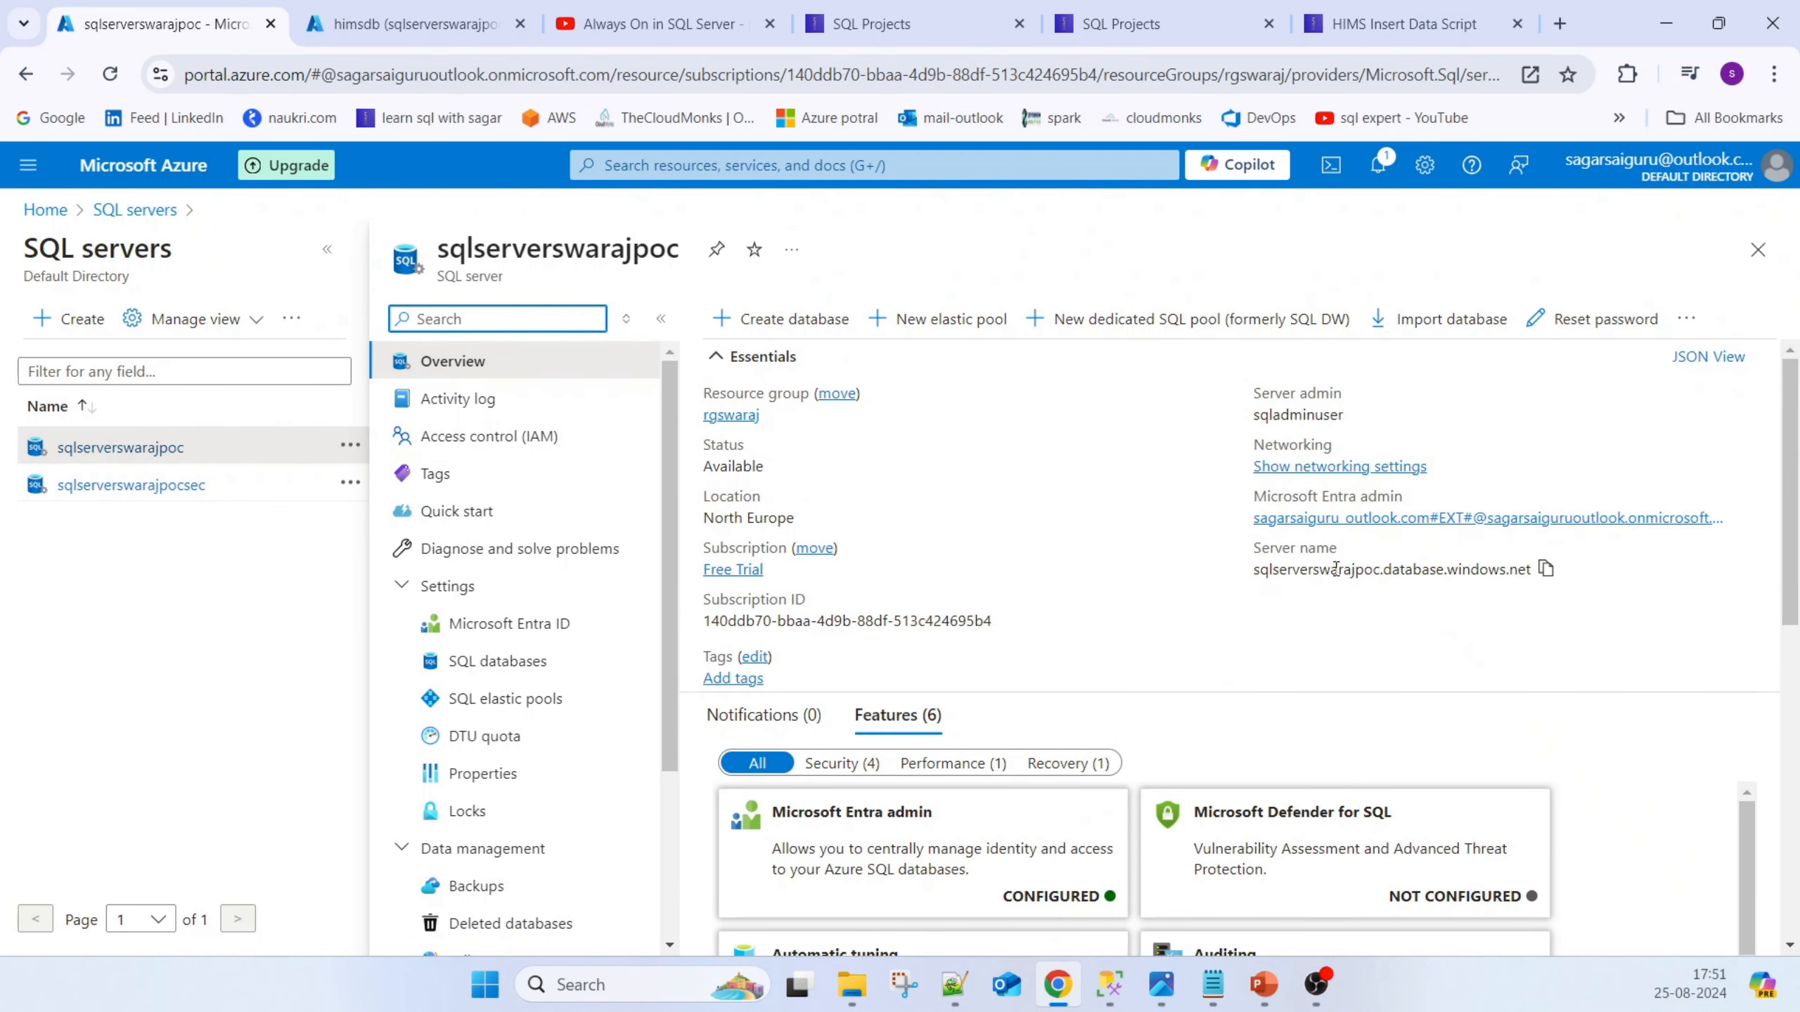
mouse_move(1483, 569)
drag(446, 257, 702, 266)
scroll(521, 787, down, 3)
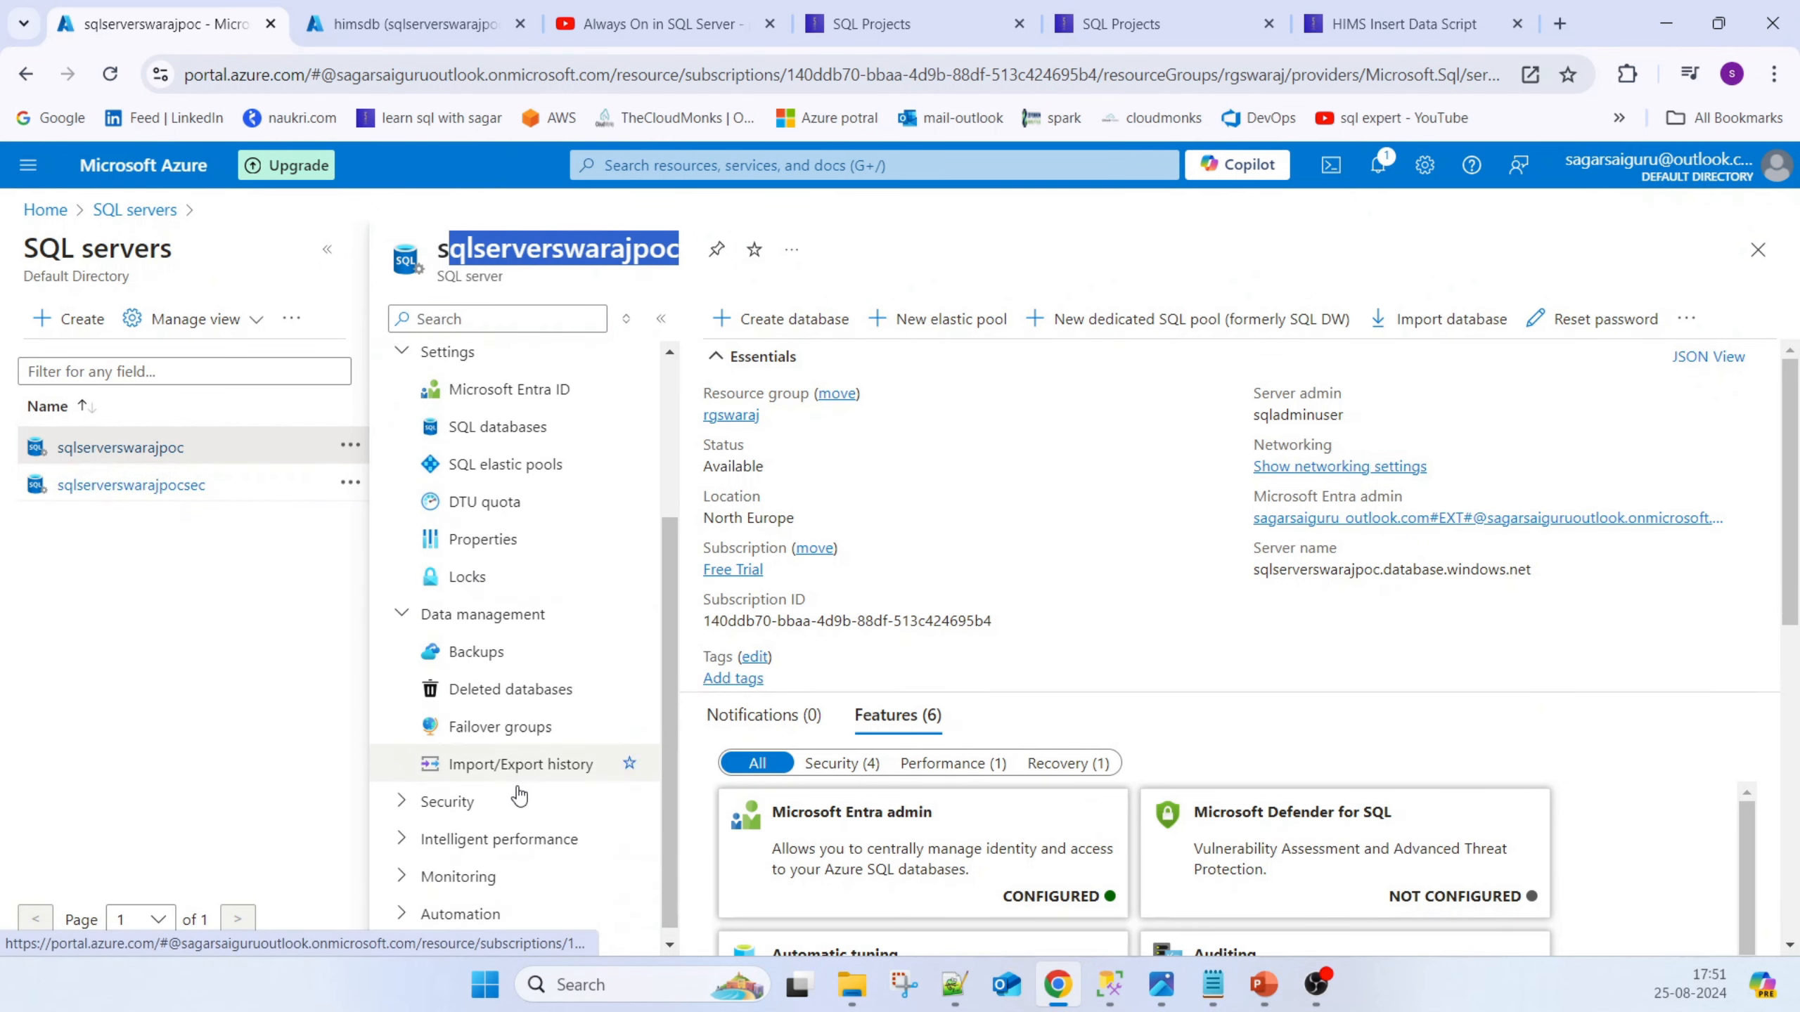
click(502, 727)
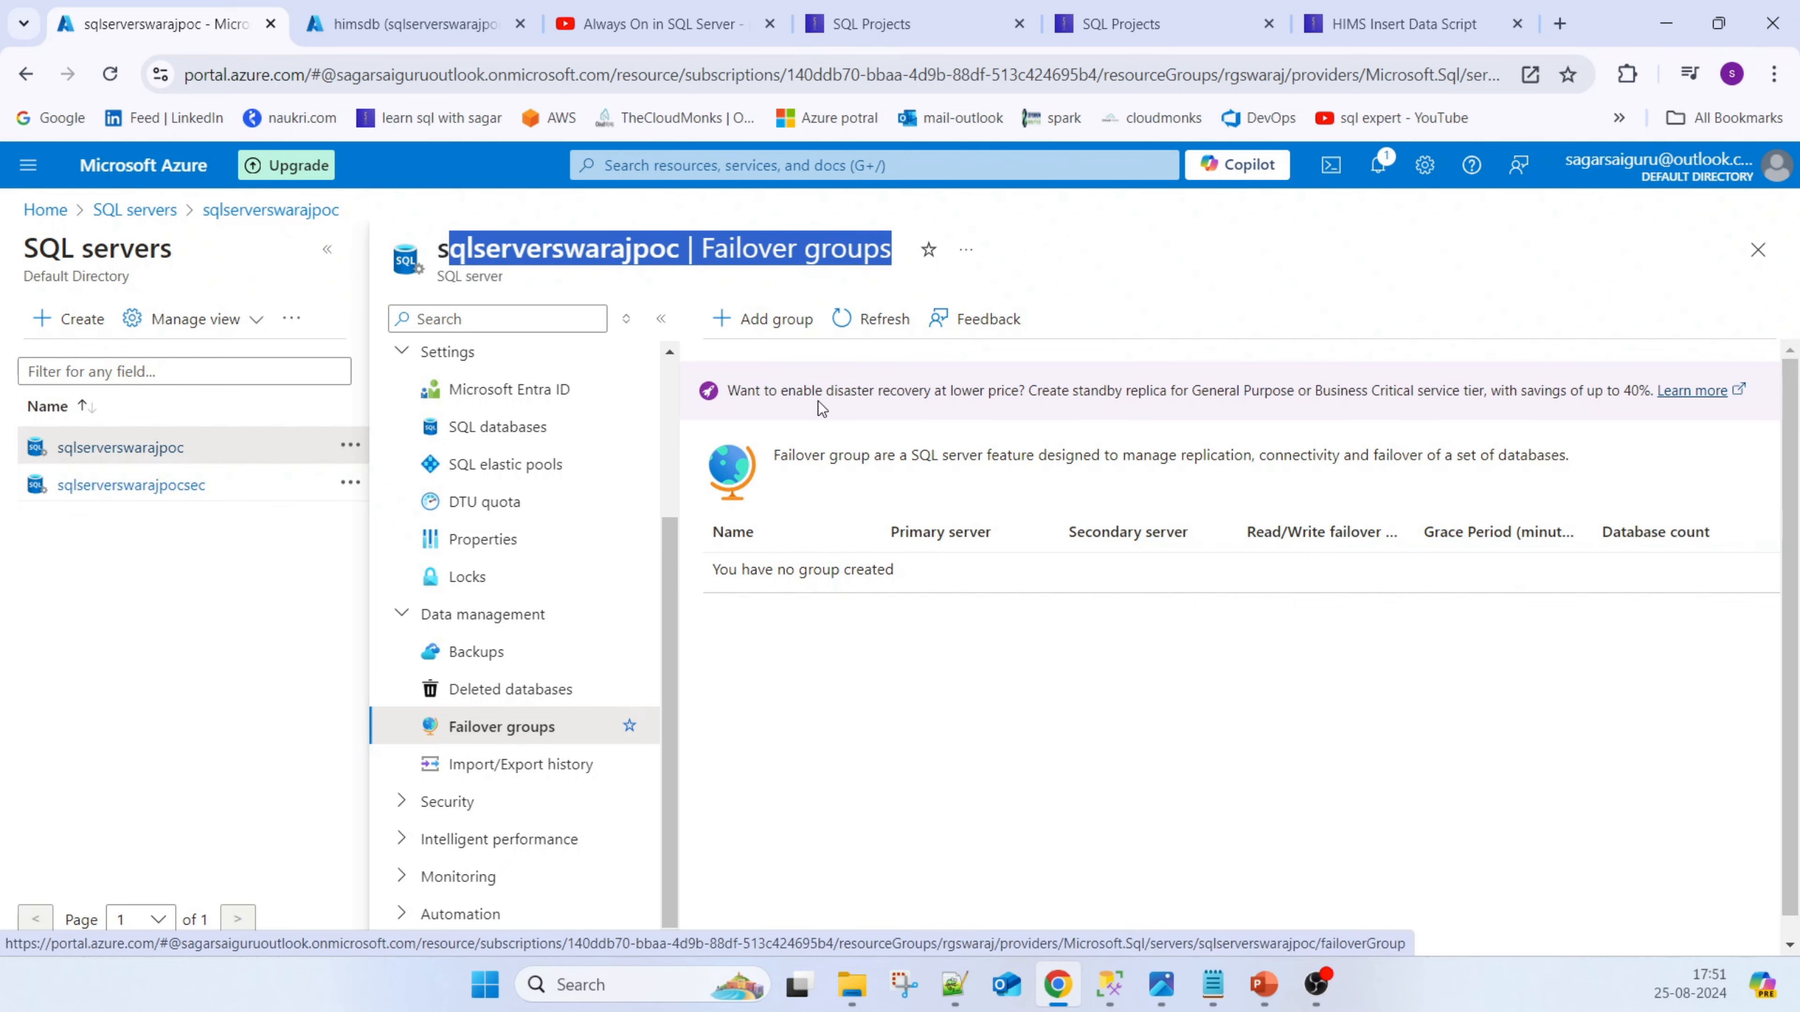
click(981, 805)
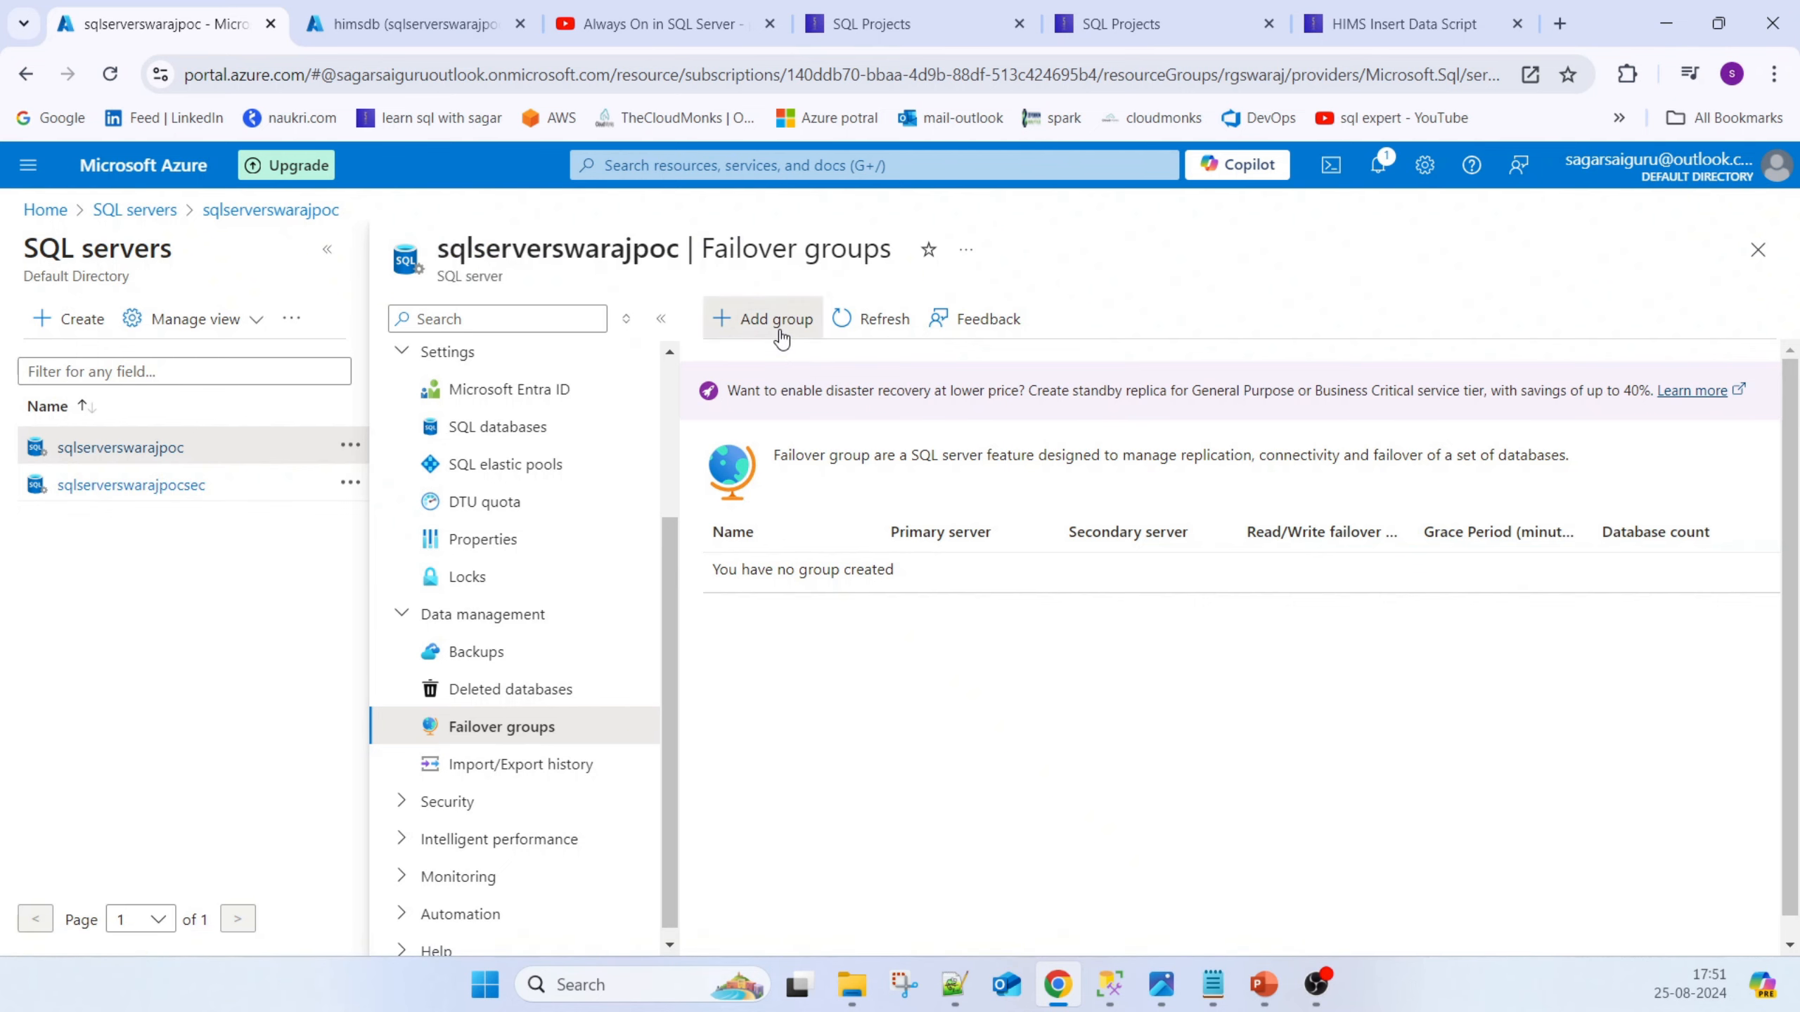
click(780, 328)
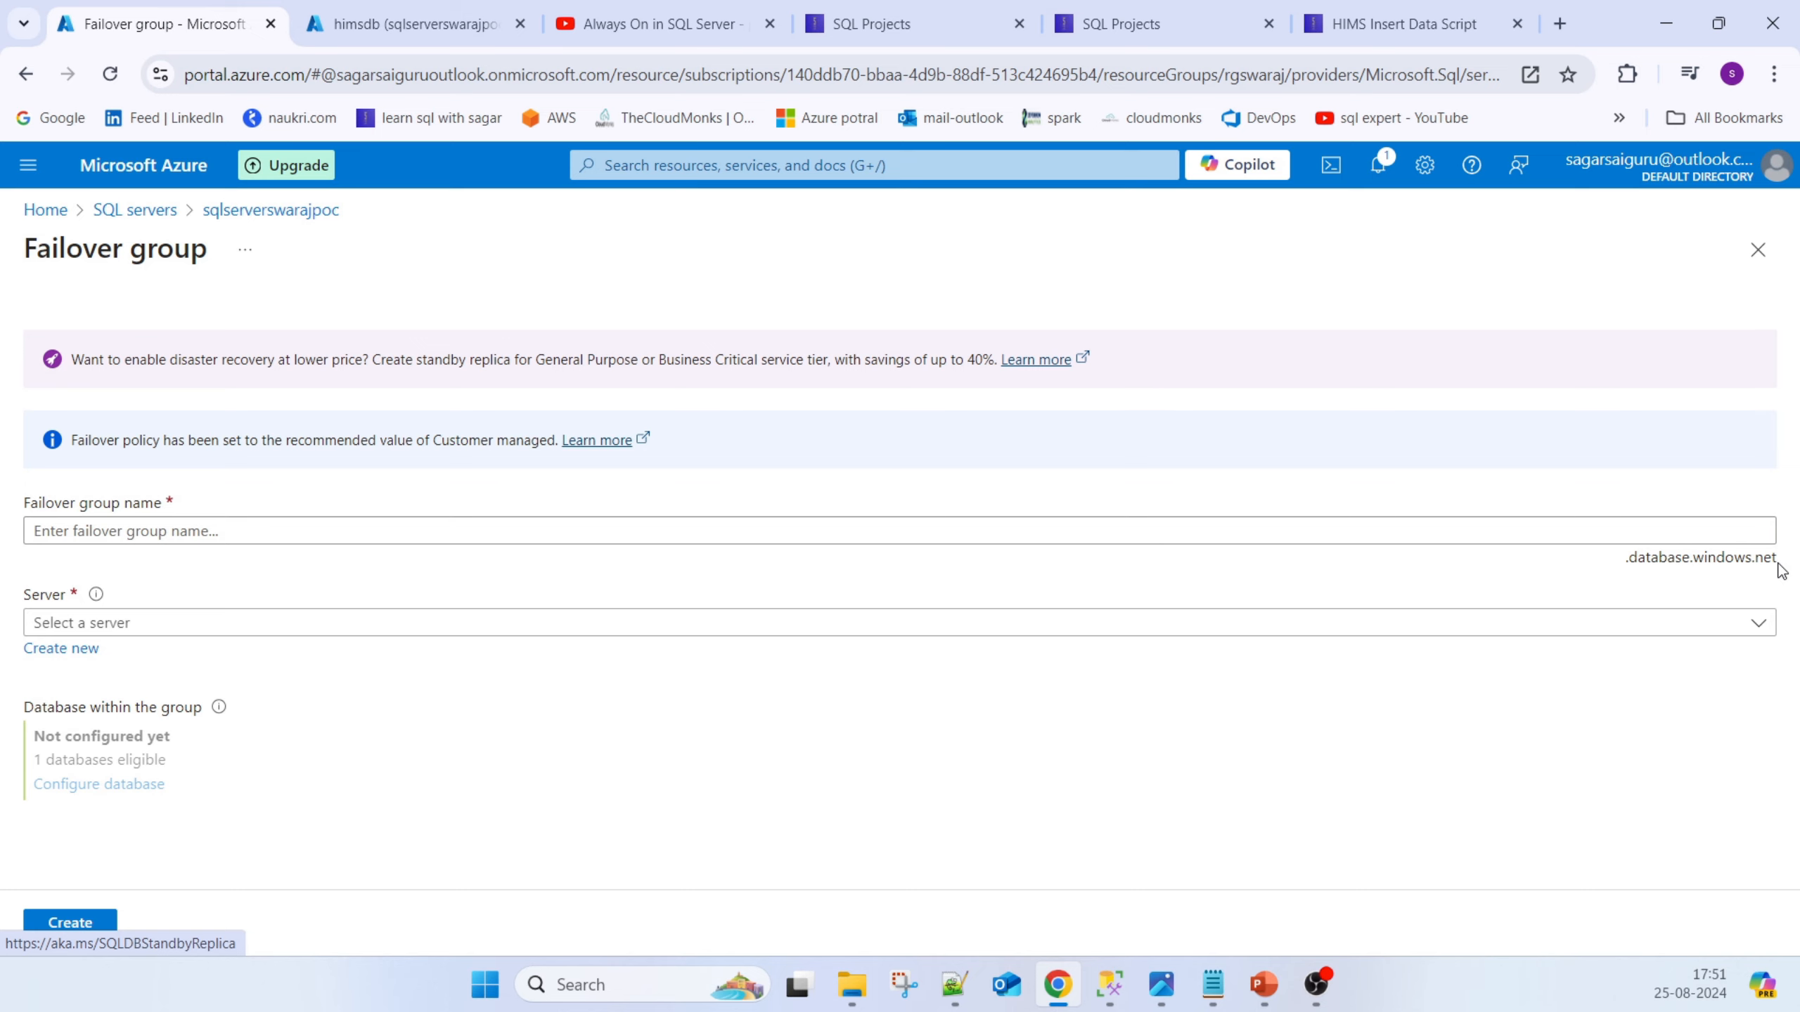
Add the line "Application --failover group --pri -- sec--" at the end of notes.txt in Notepad, then return to the portal's failover group form
click(1213, 985)
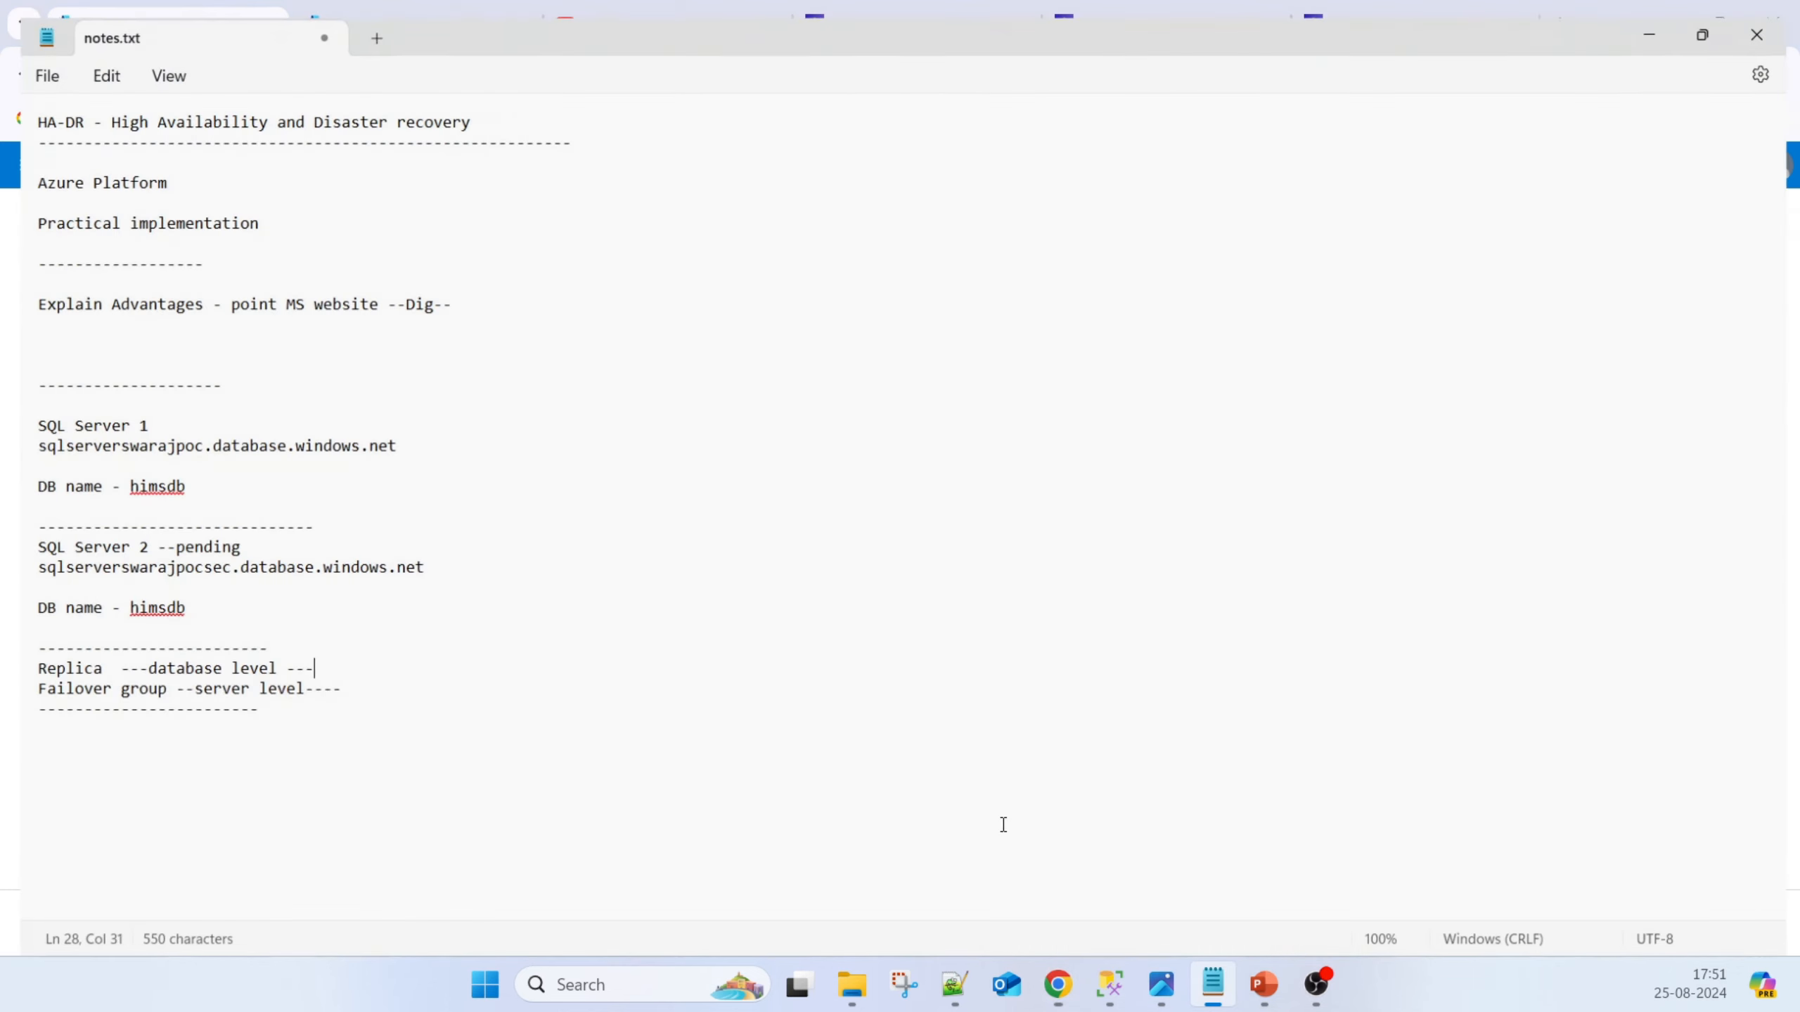
click(563, 765)
text(A)
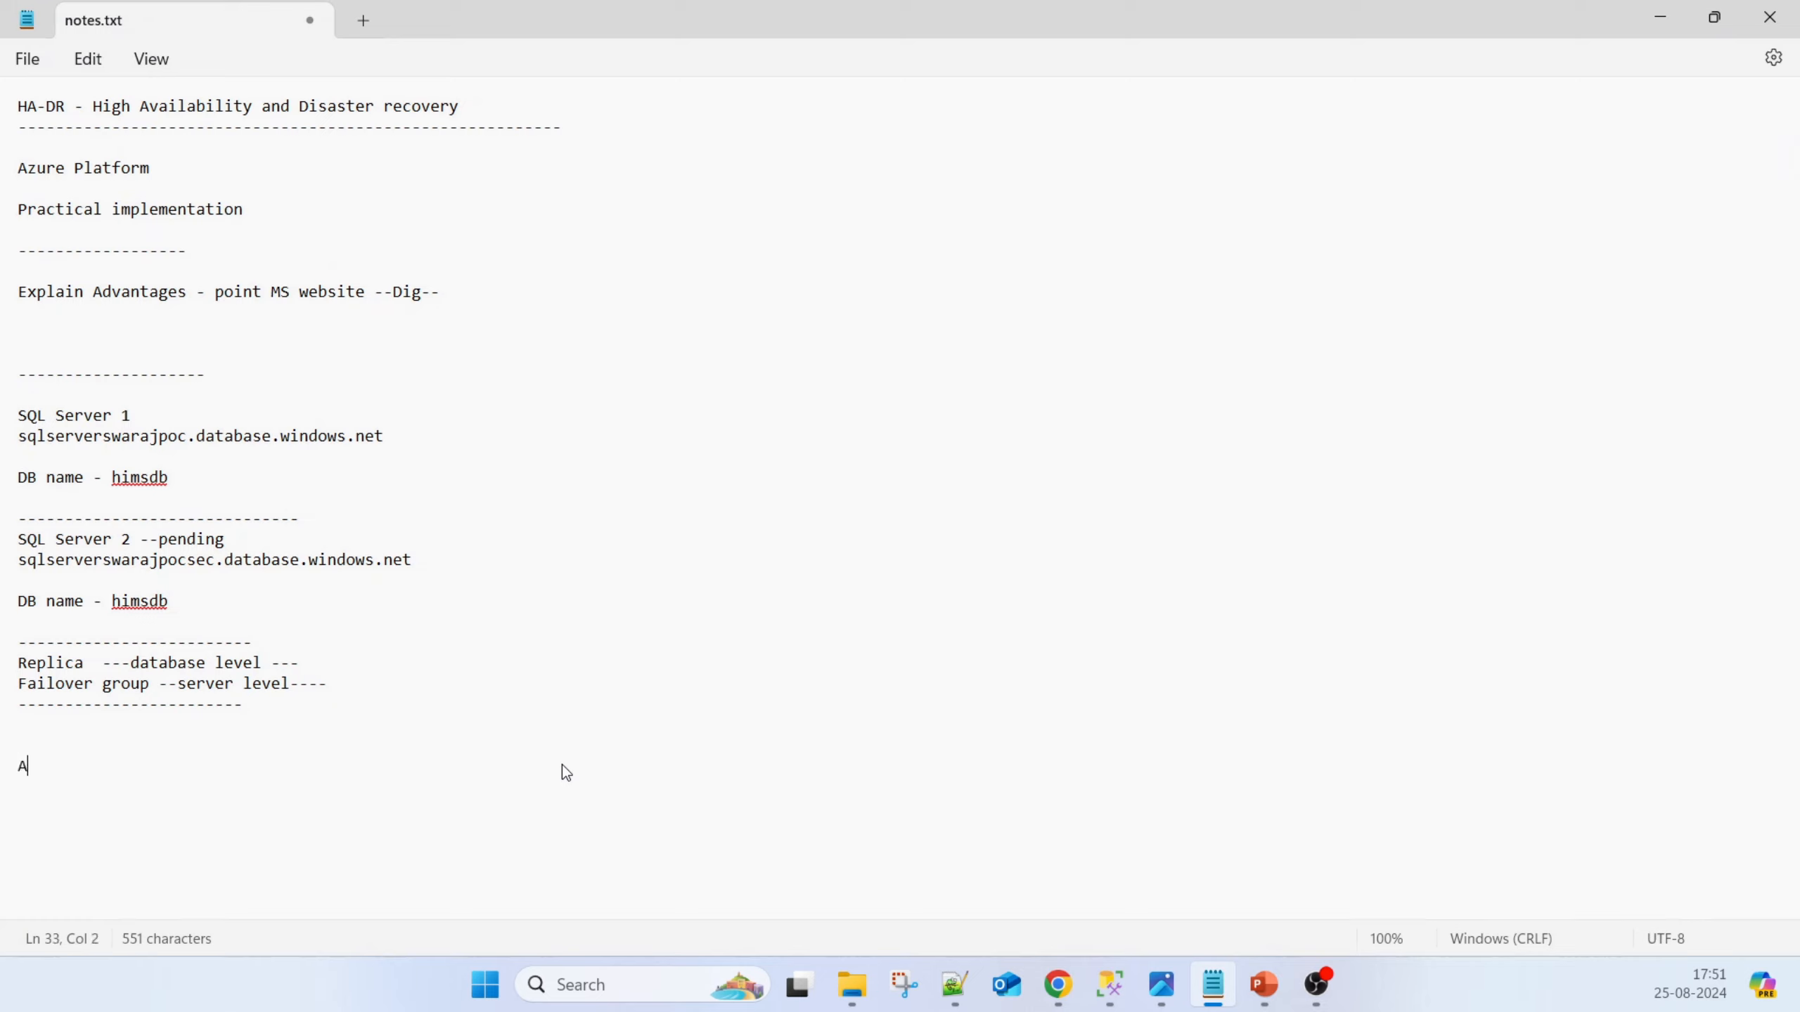
text(pplication --)
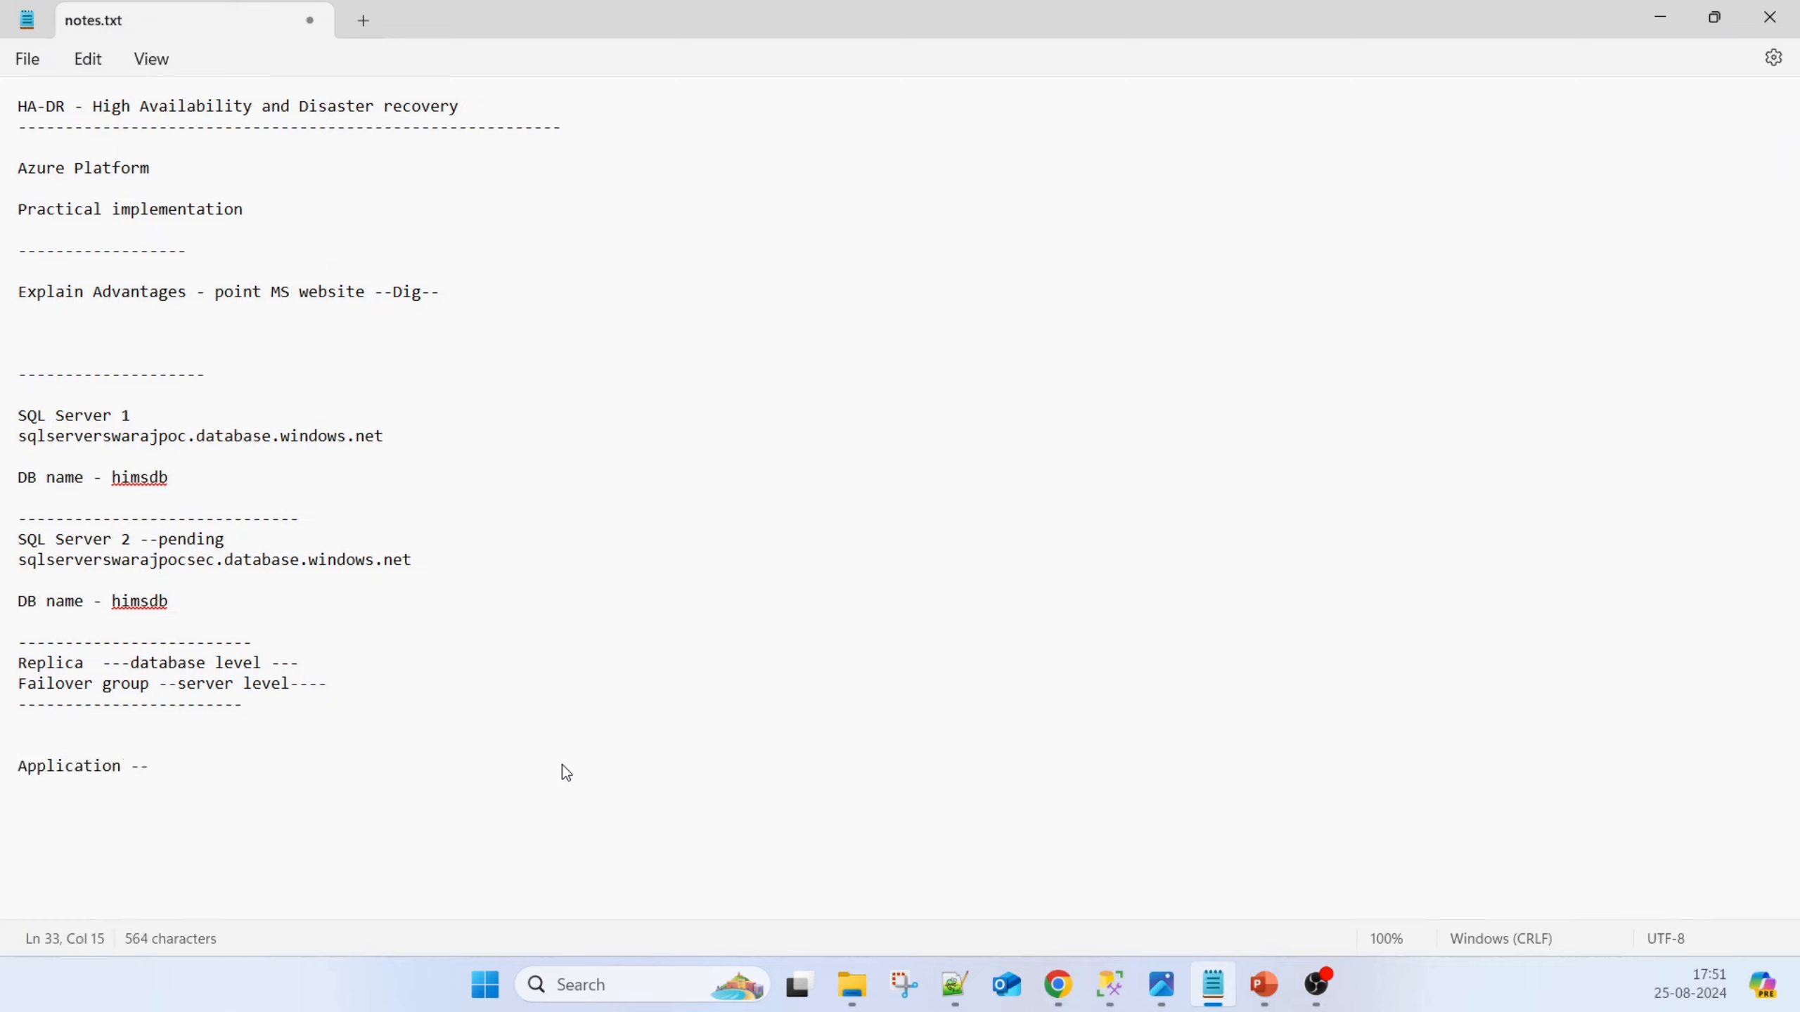
text(failover group )
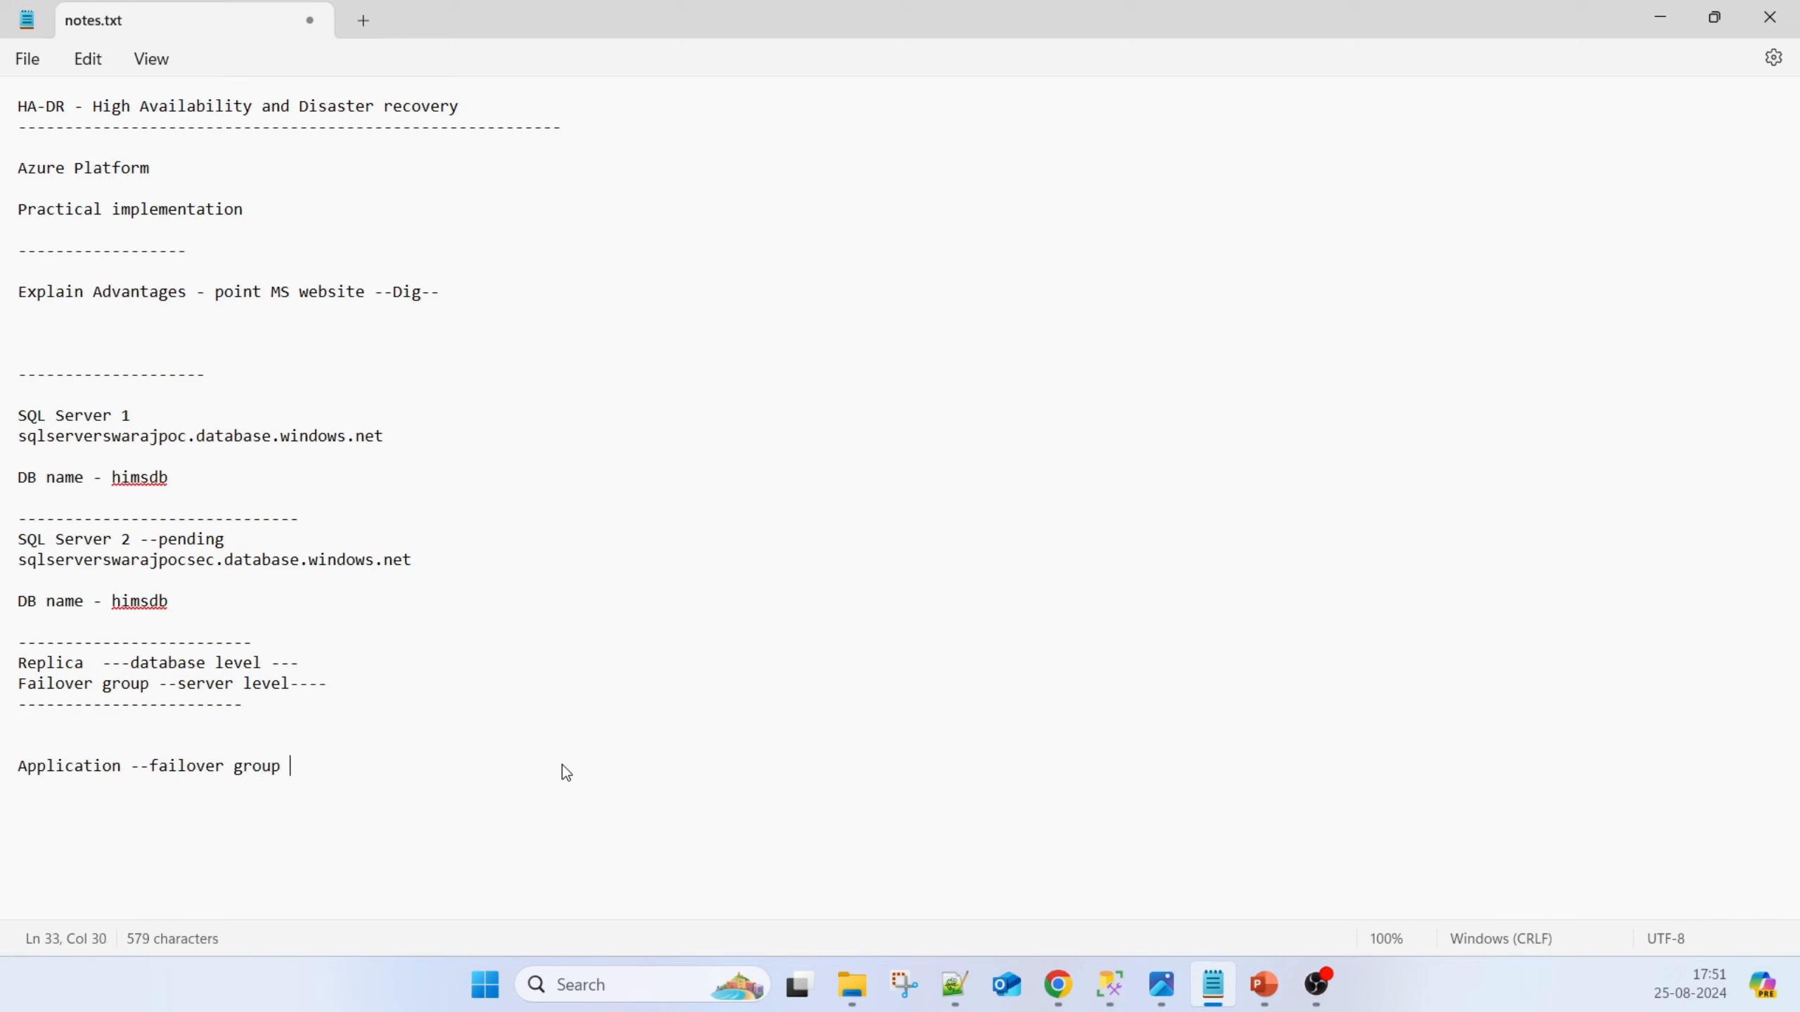
text(--pri -- sec--)
drag(310, 768, 337, 768)
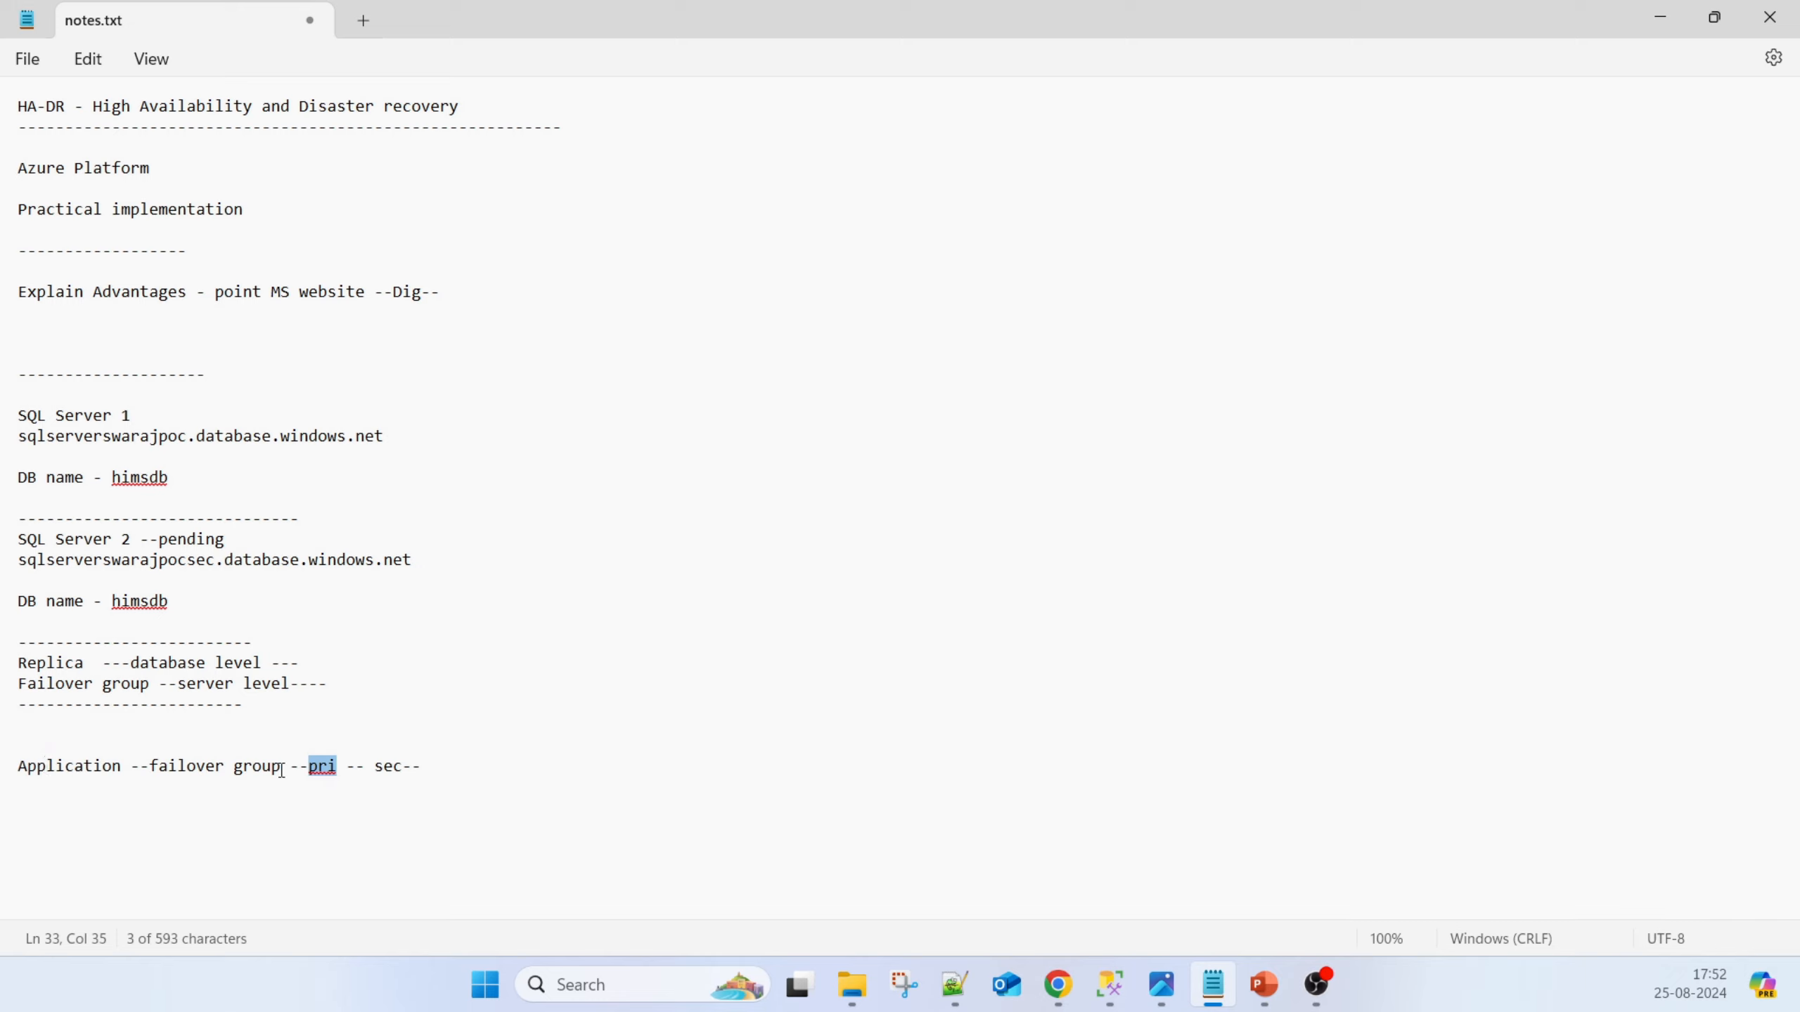
double_click(390, 766)
click(1649, 23)
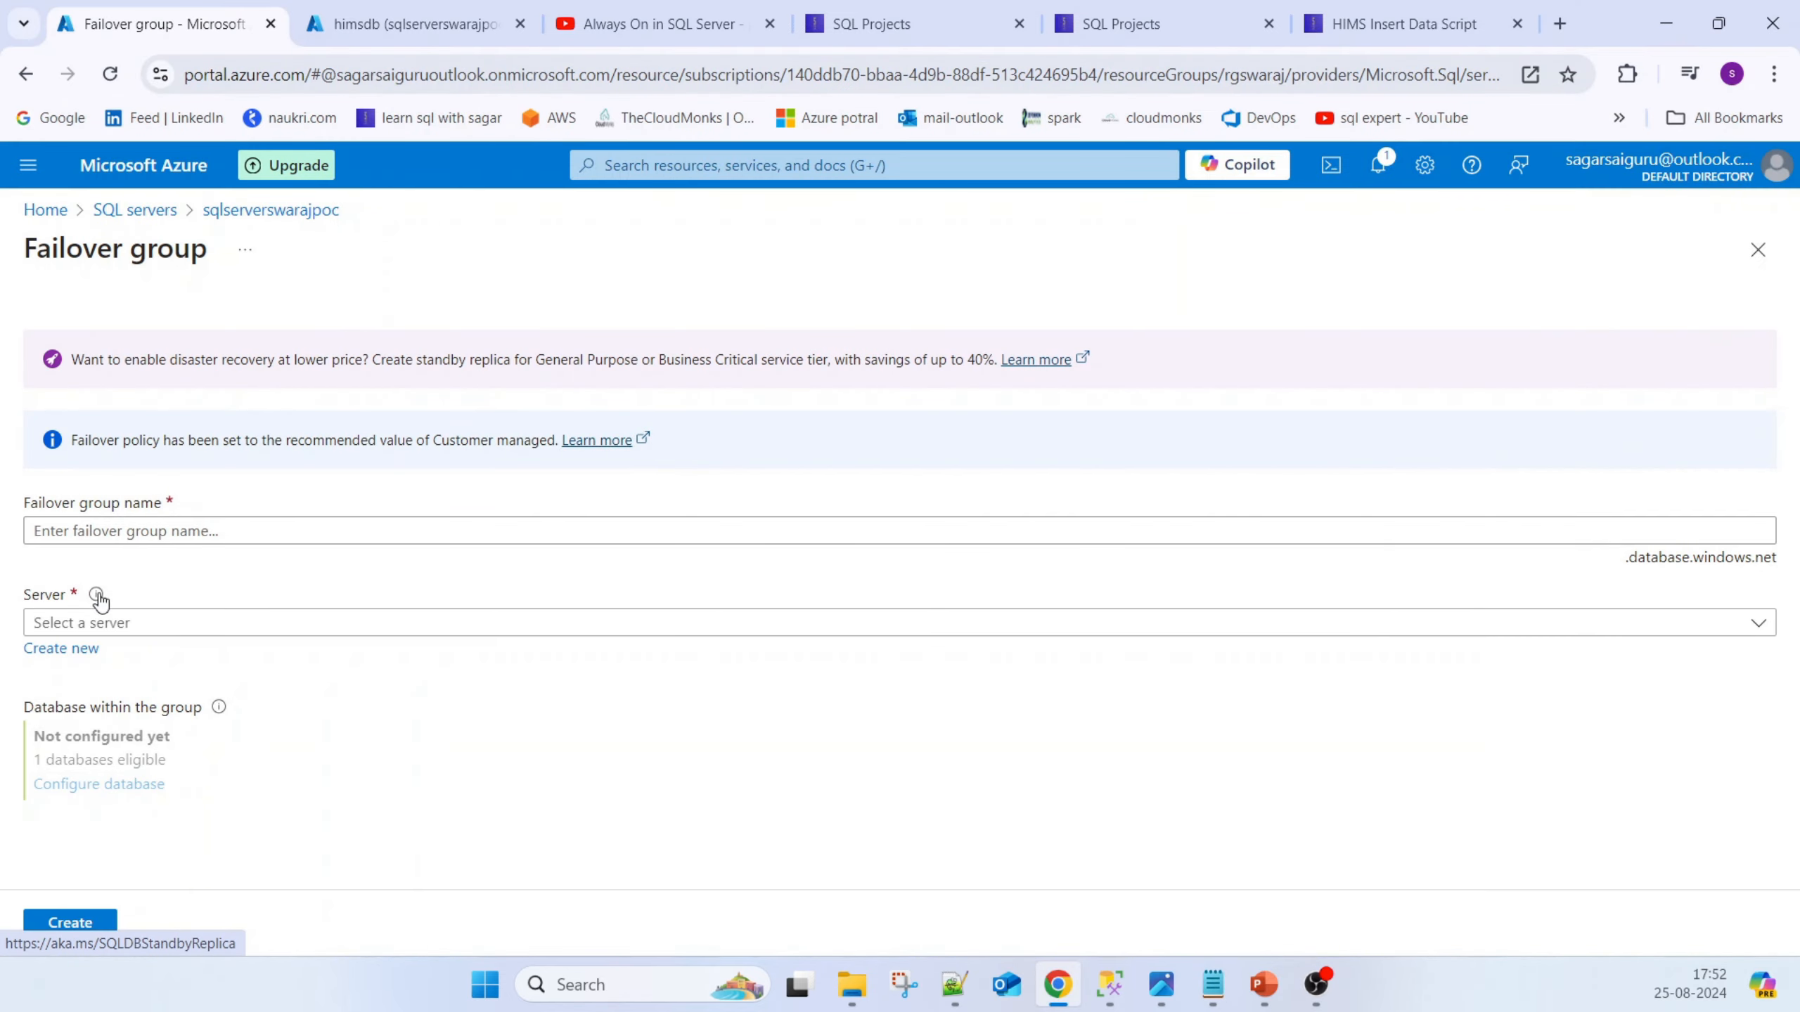
In notes.txt, write sqlserverswarajpocfailover above the Application line by copying the SQL Server 1 name and appending "failover"
click(153, 529)
click(592, 583)
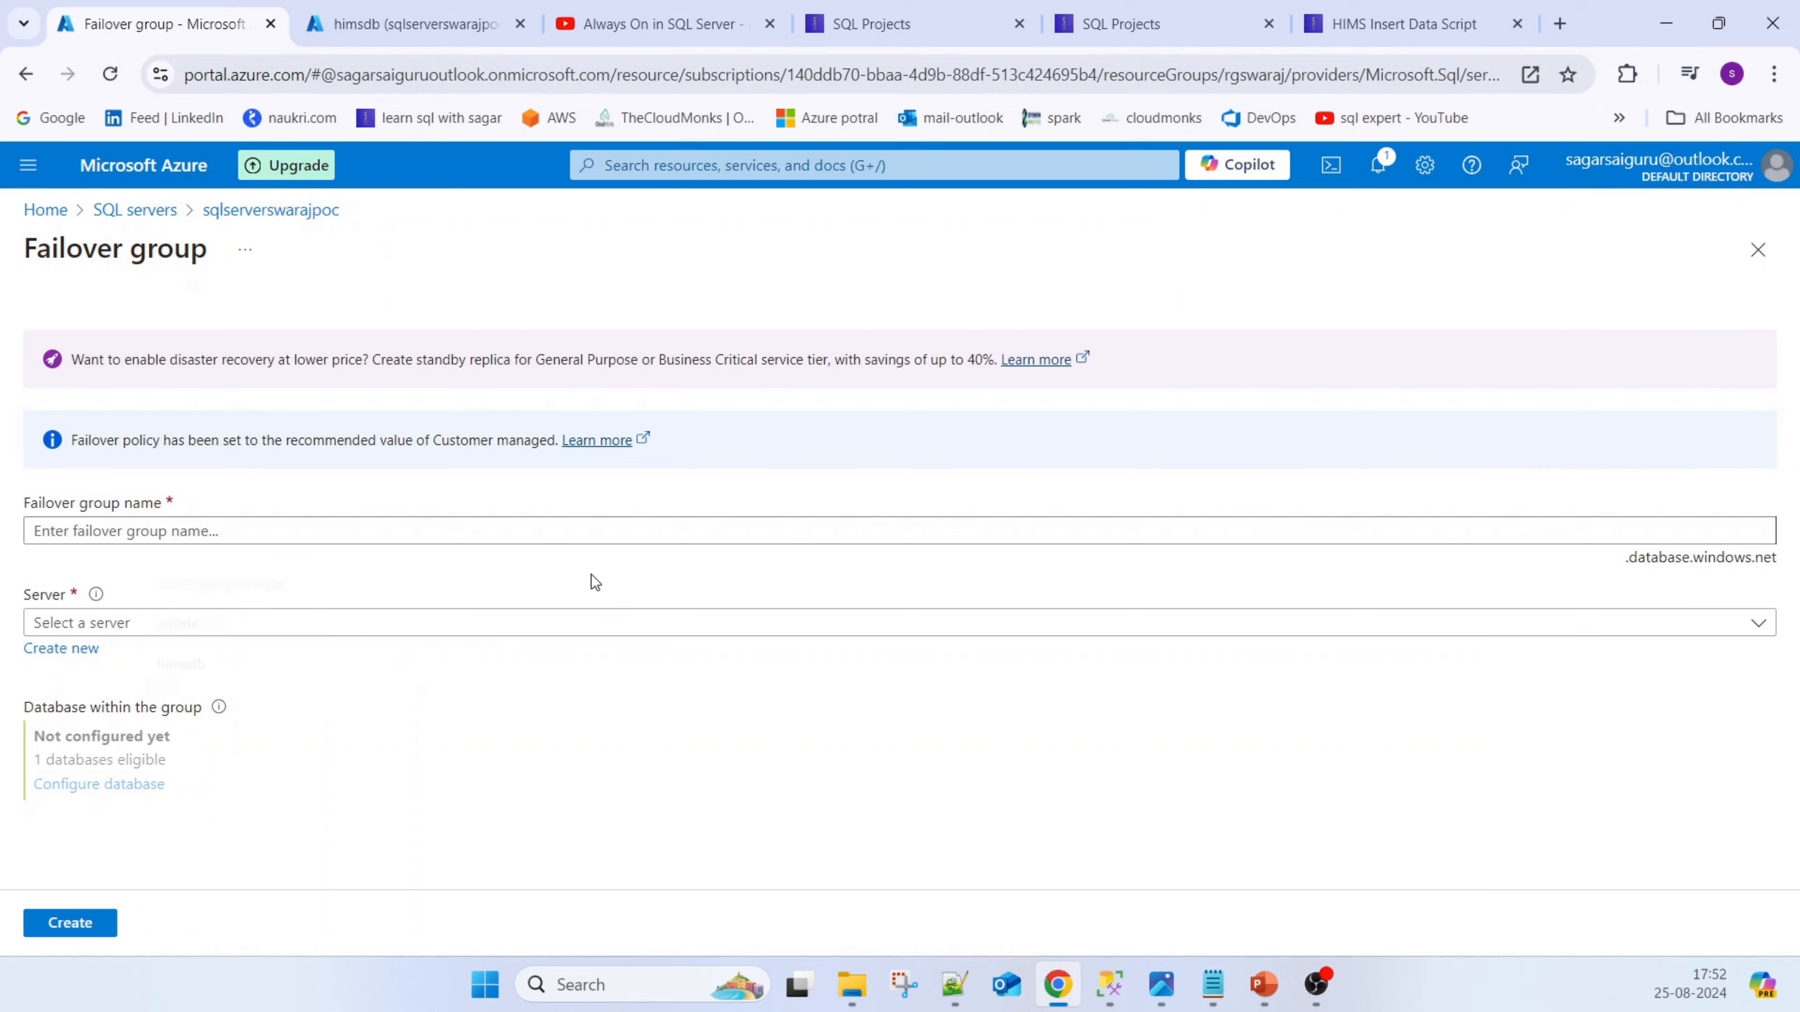
click(243, 530)
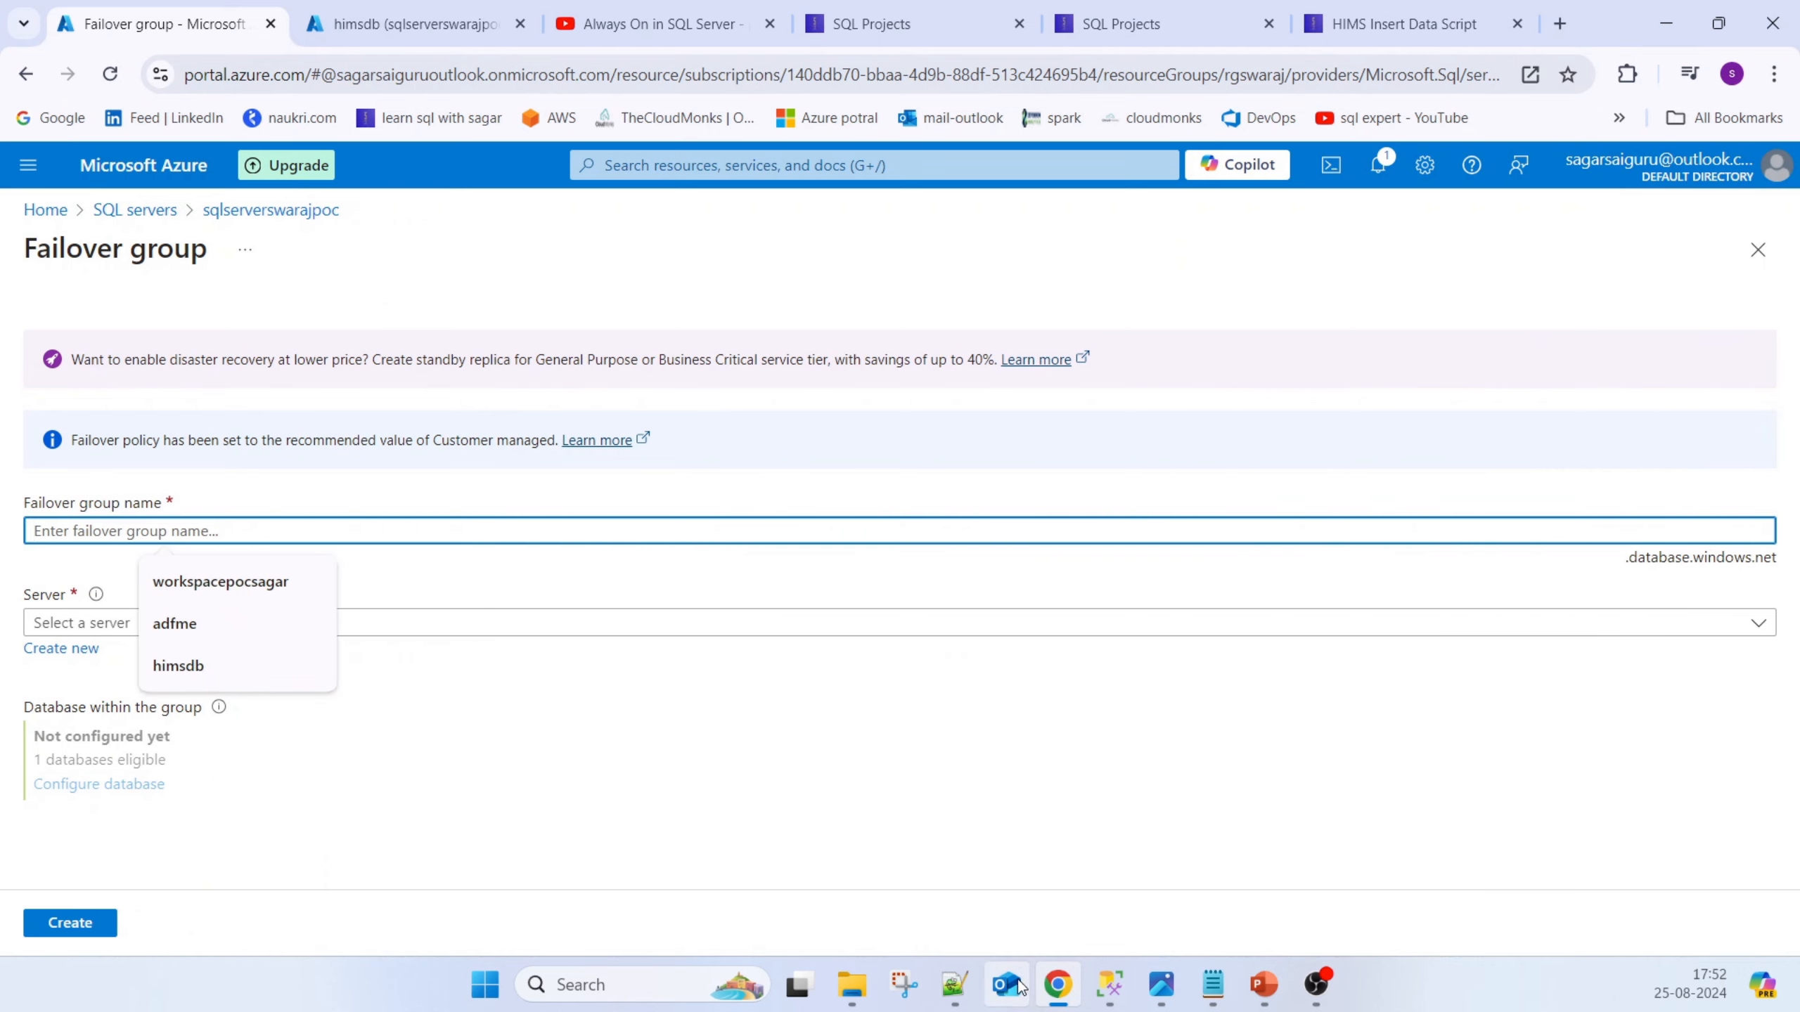
click(955, 984)
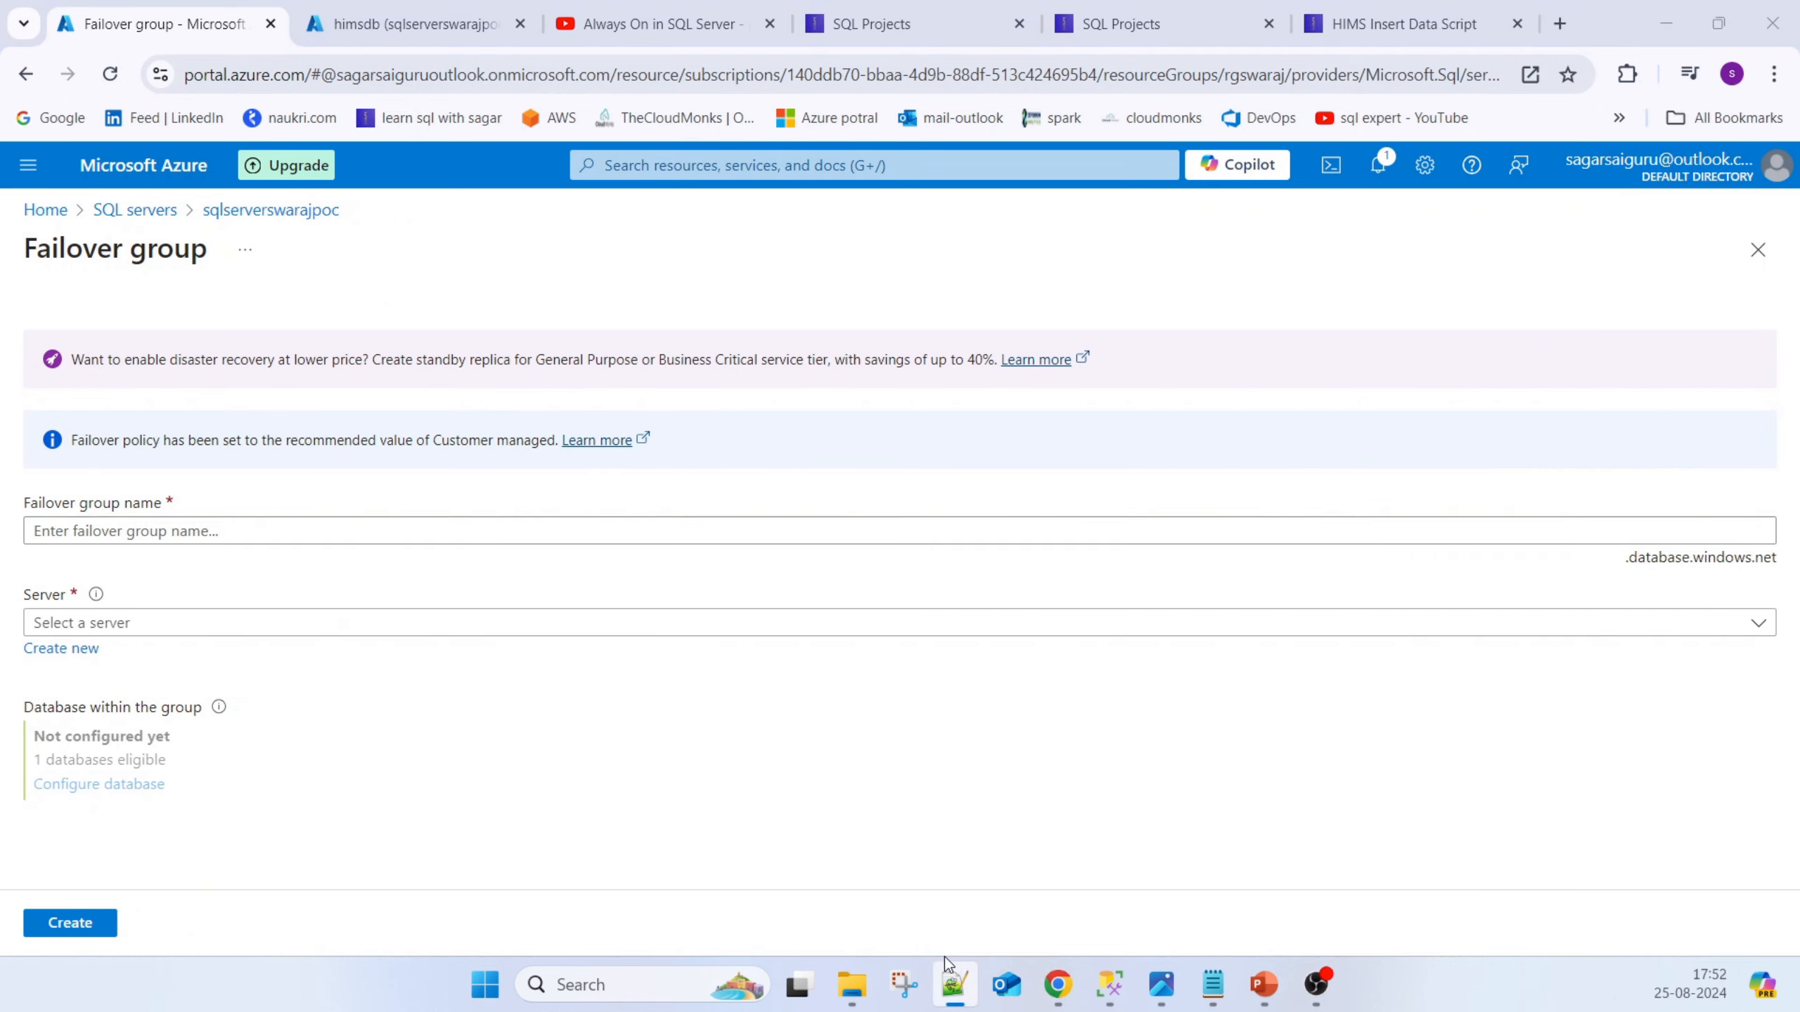
click(1212, 985)
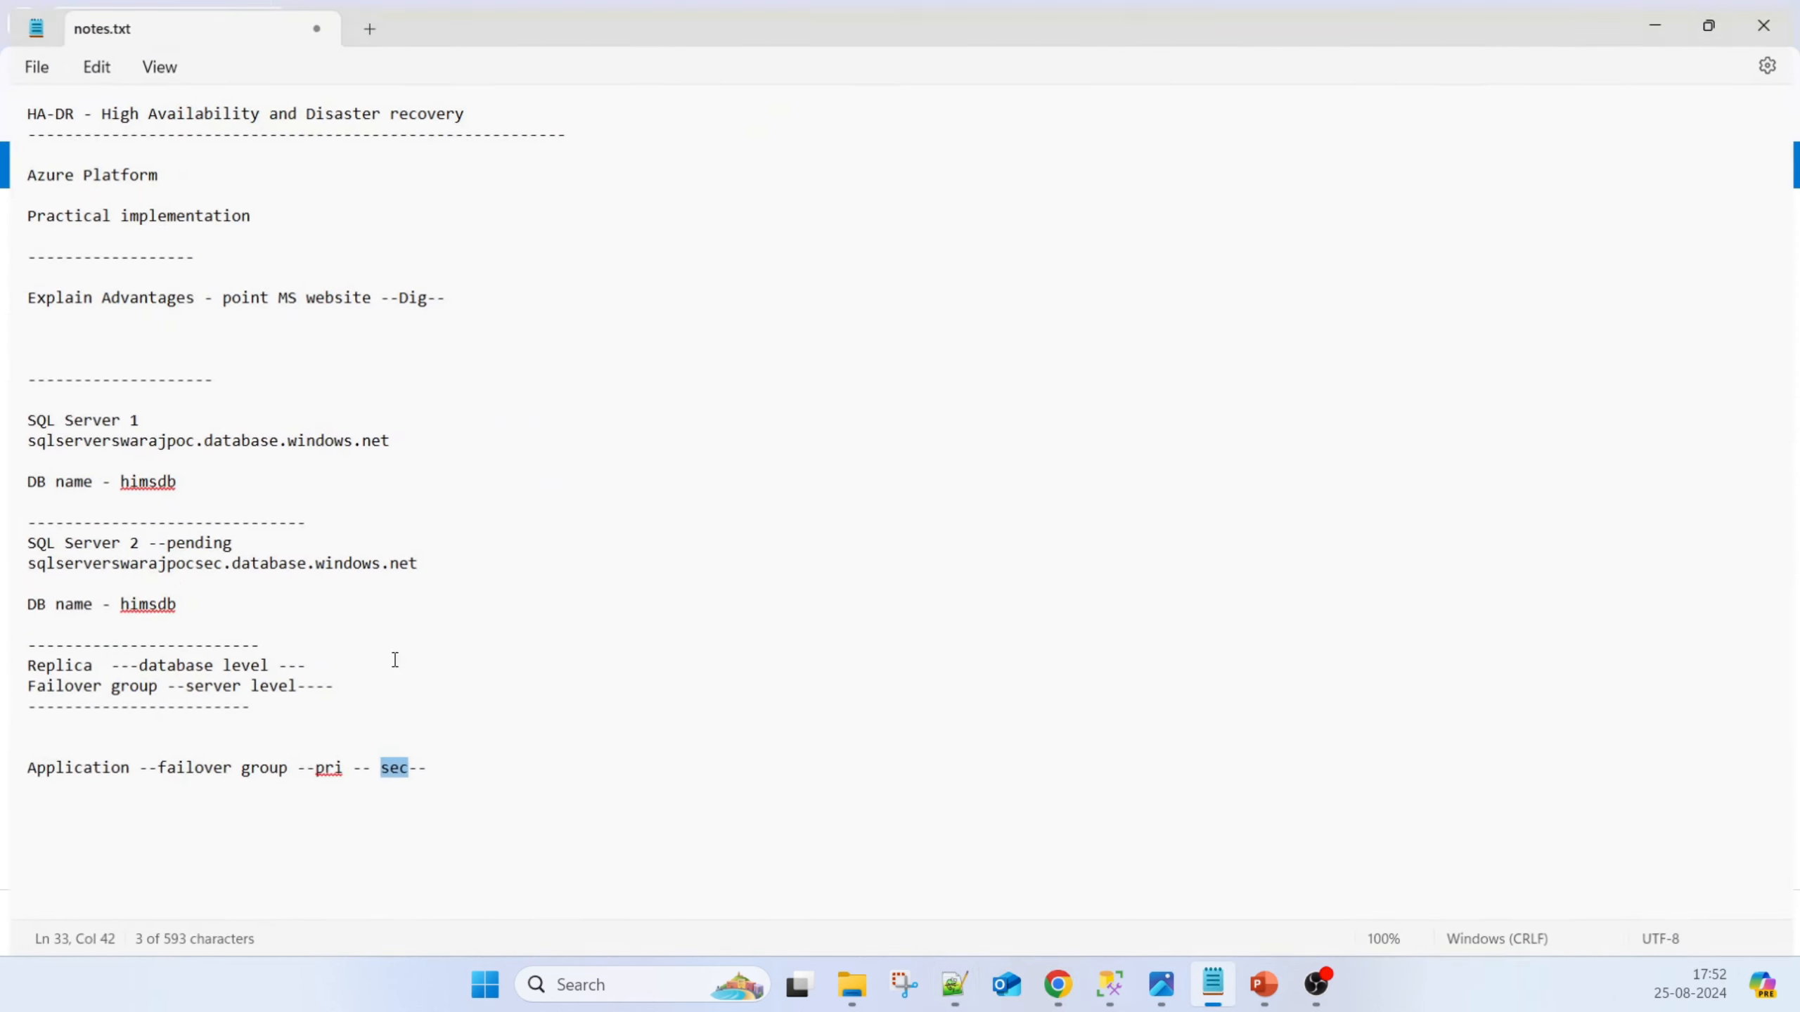
double_click(186, 445)
key(ctrl+c)
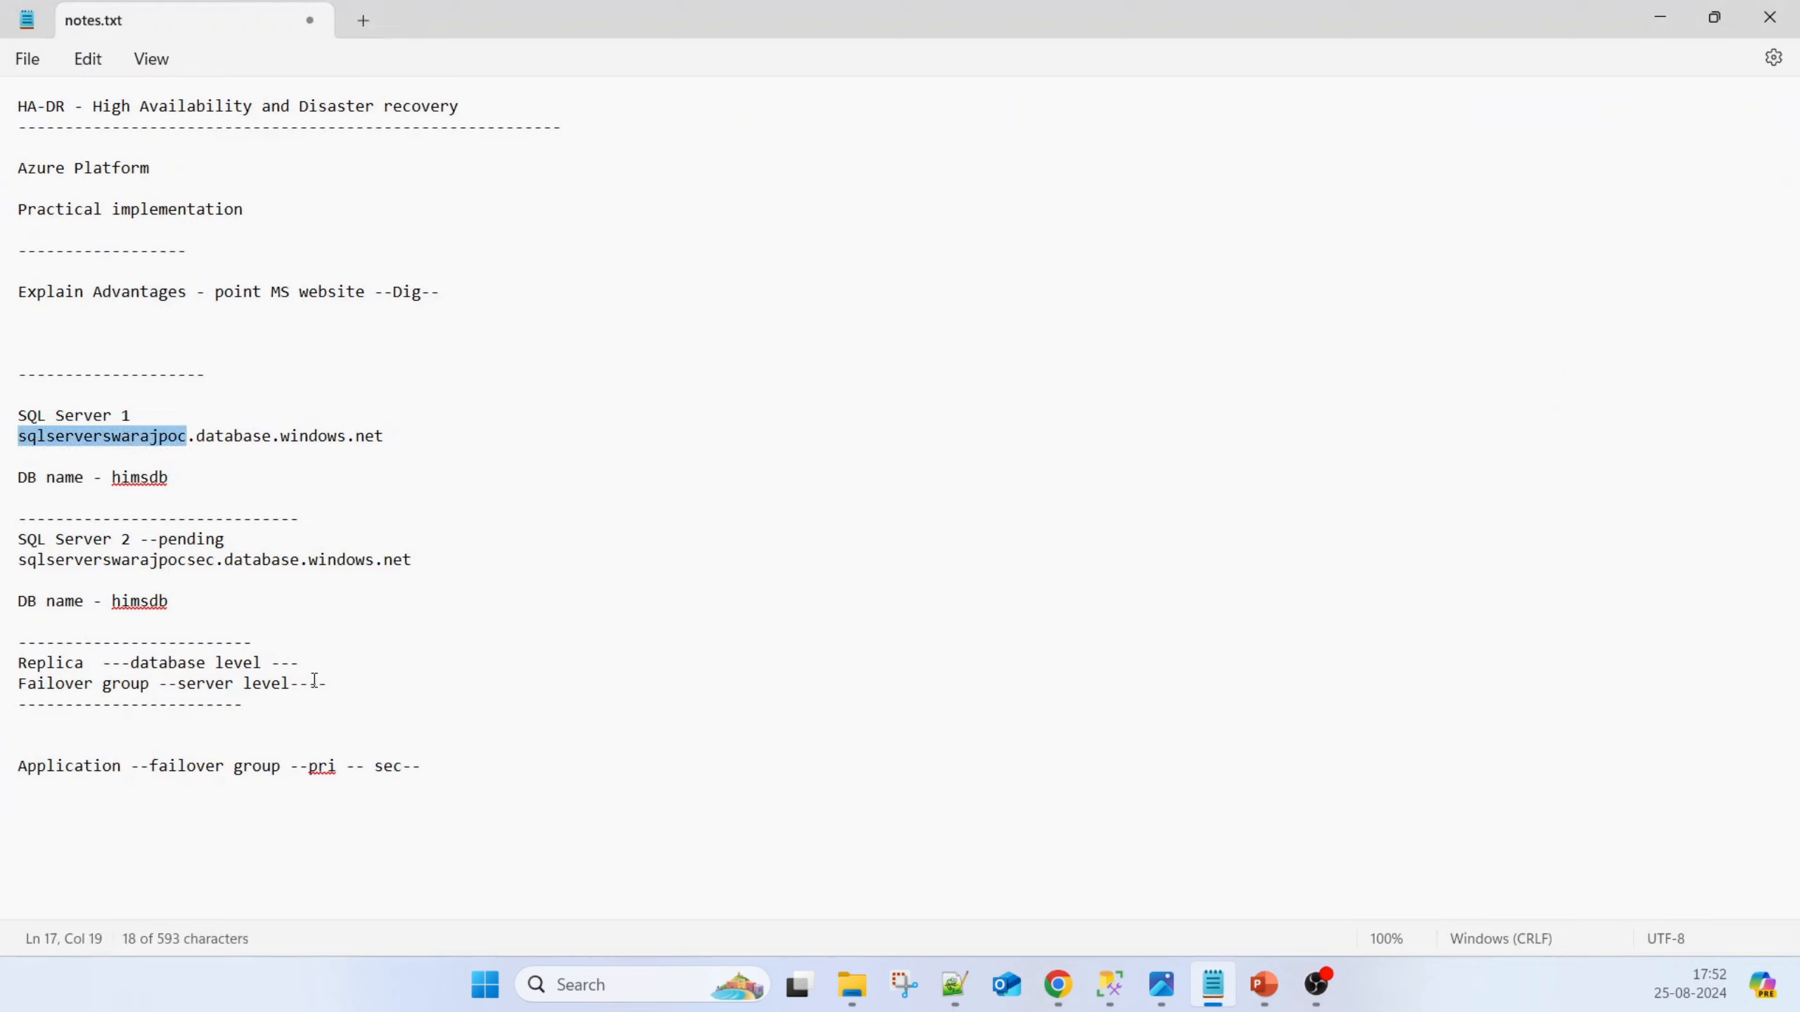
click(284, 719)
key(Return)
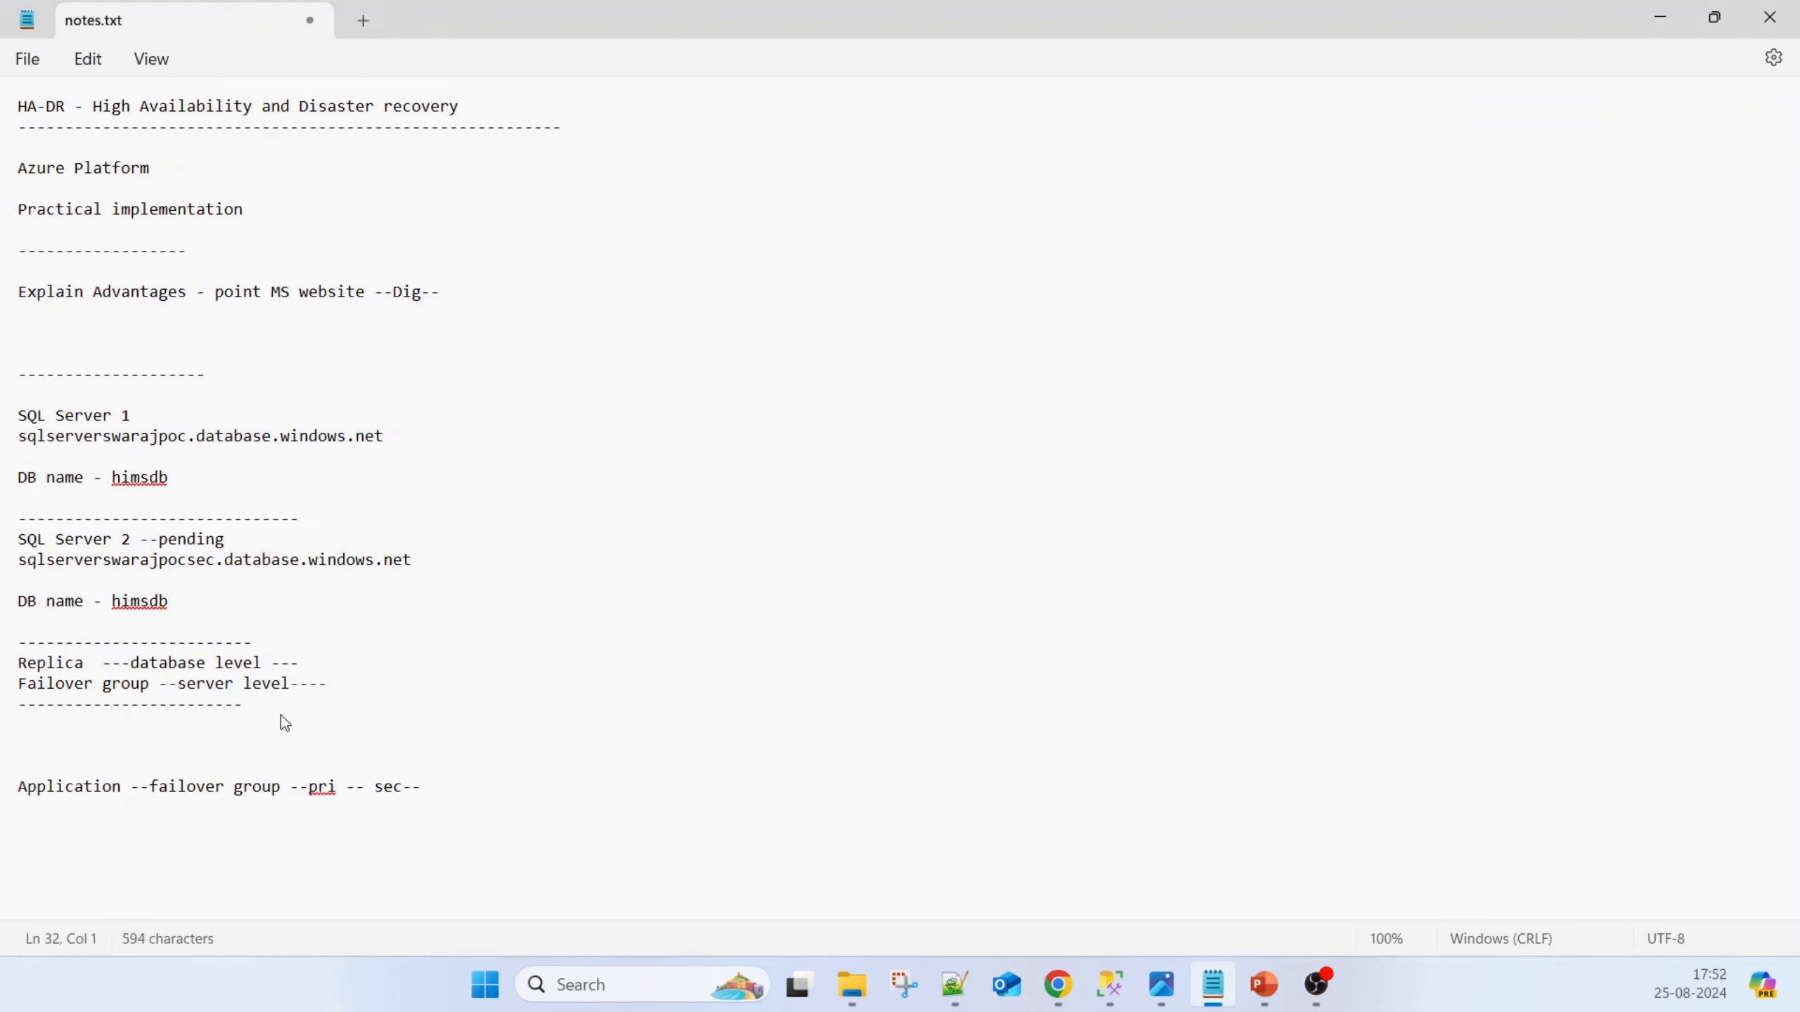
key(ctrl+v)
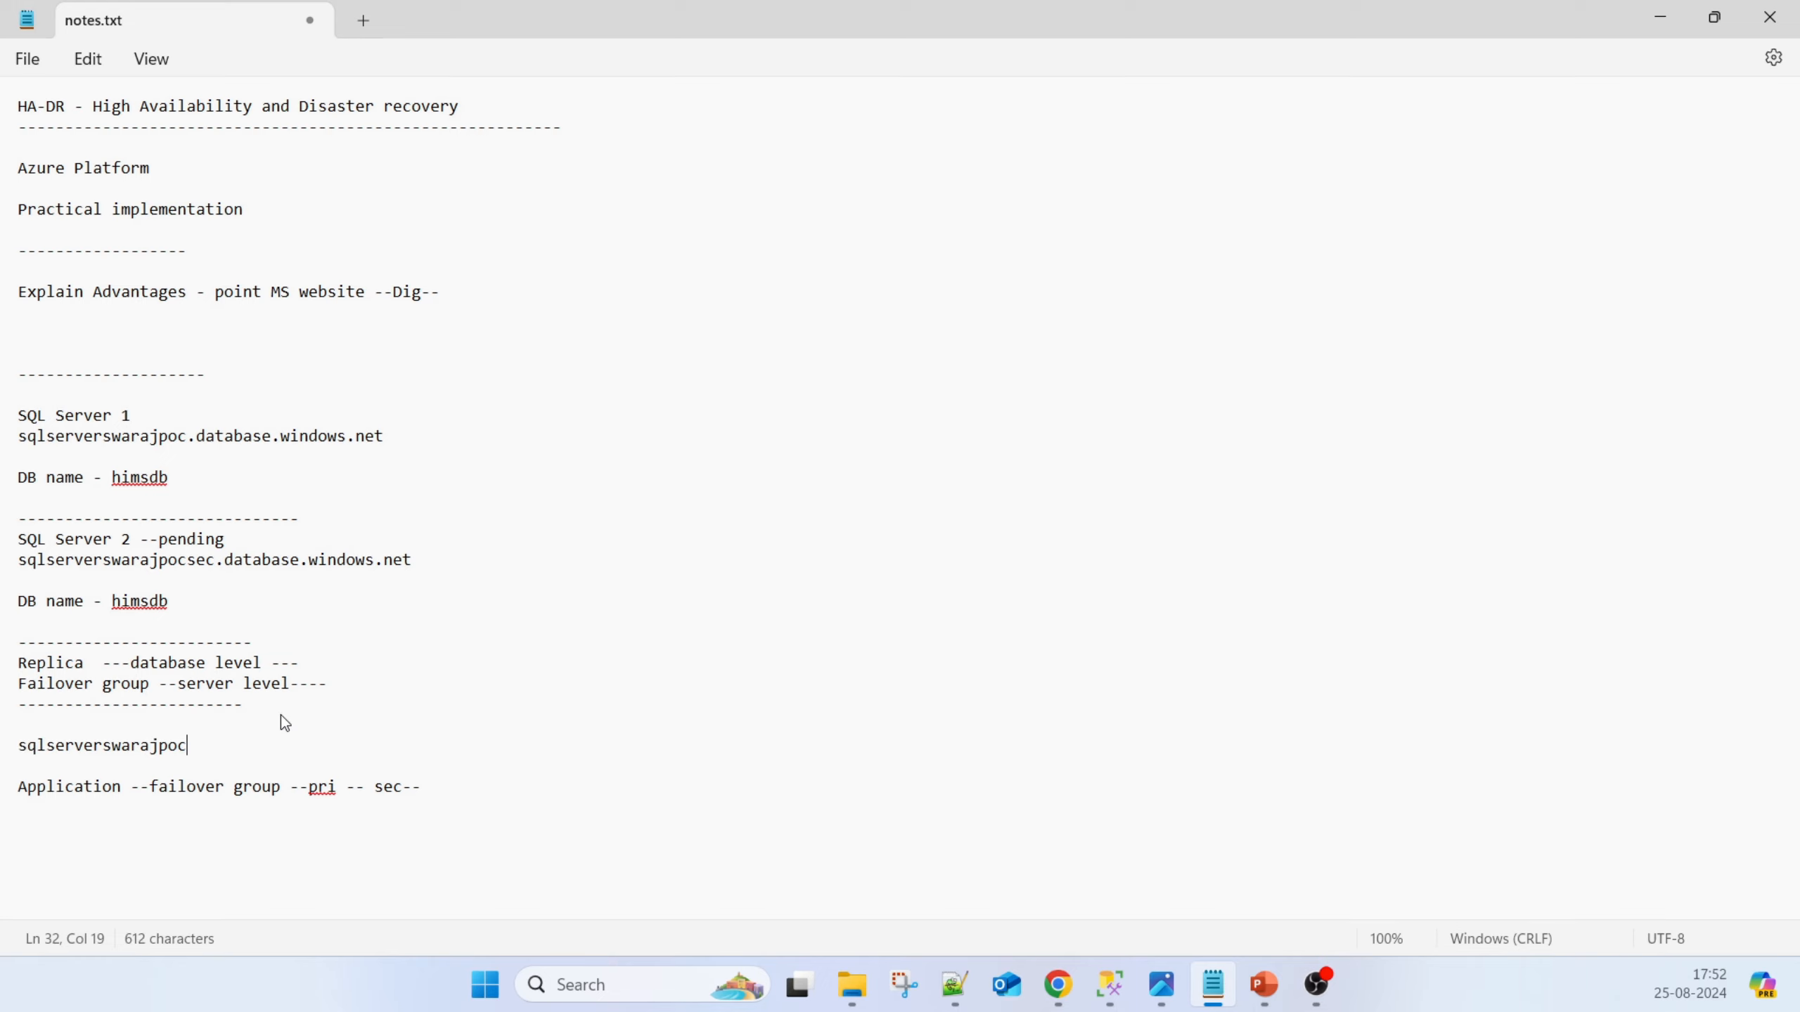
text(failover)
Copy sqlserverswarajpocfailover from the notes into the portal form as the failover group name
double_click(201, 748)
key(ctrl+c)
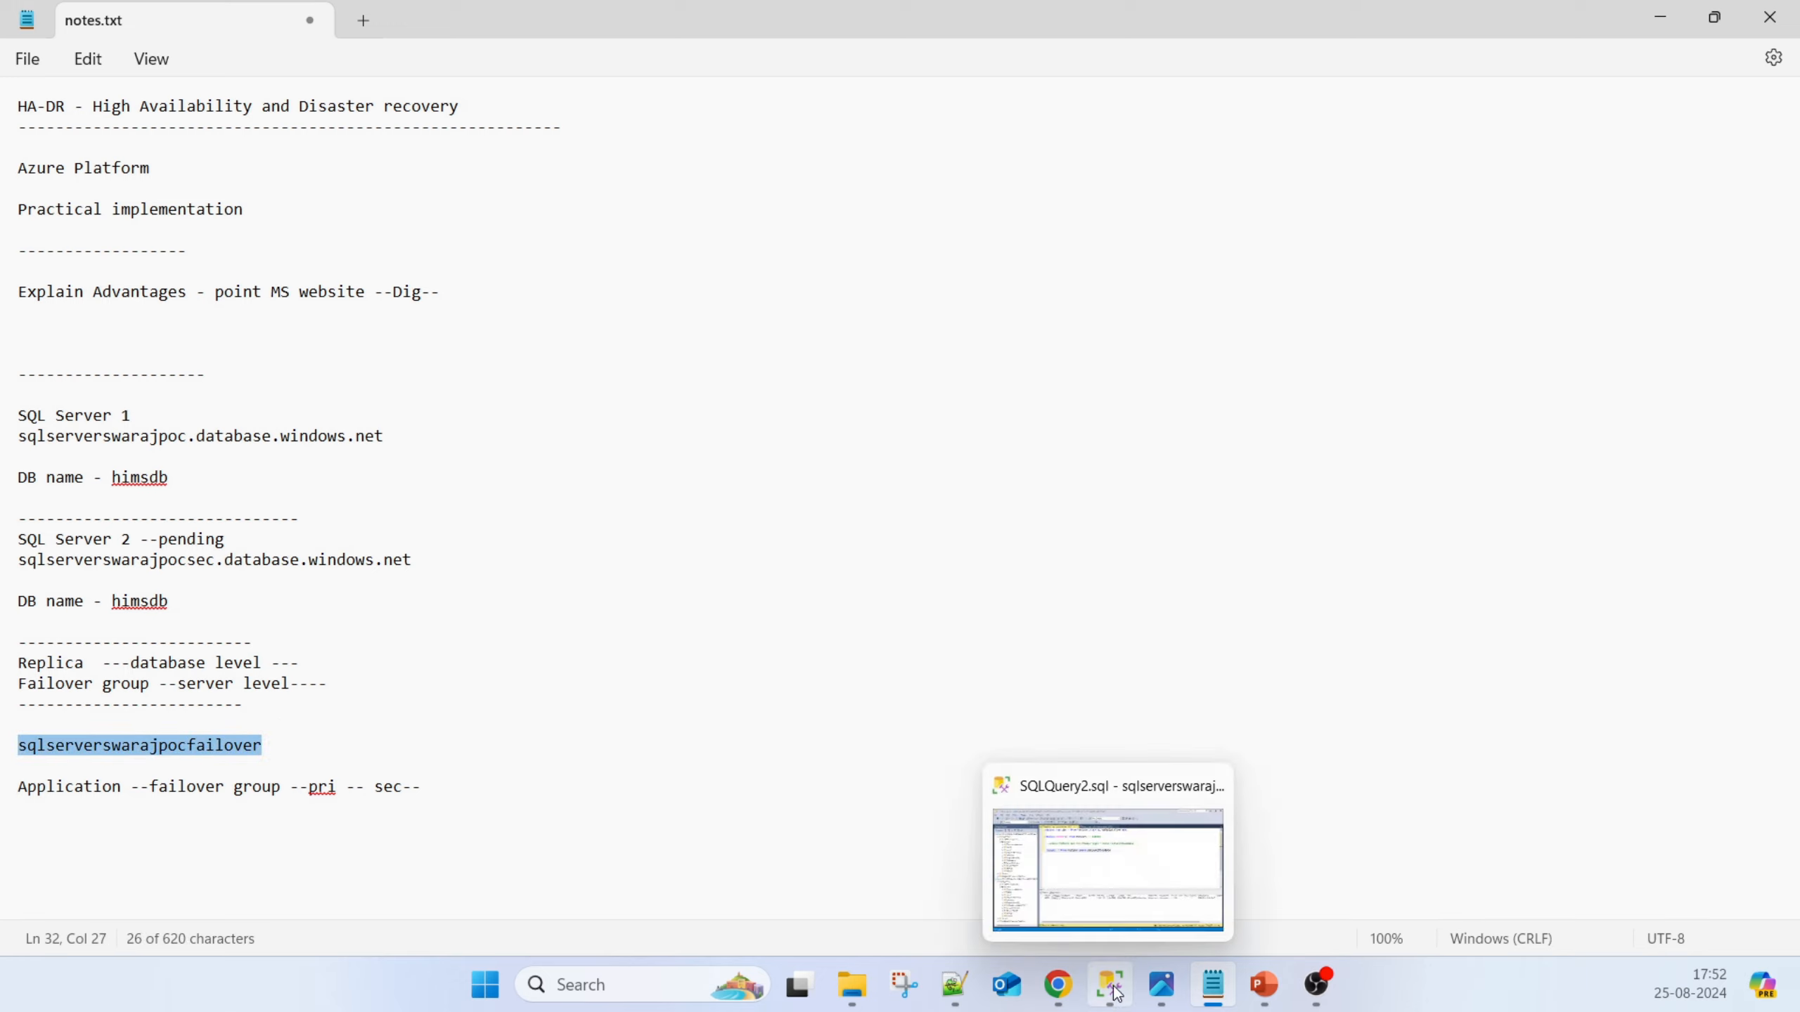
click(1075, 988)
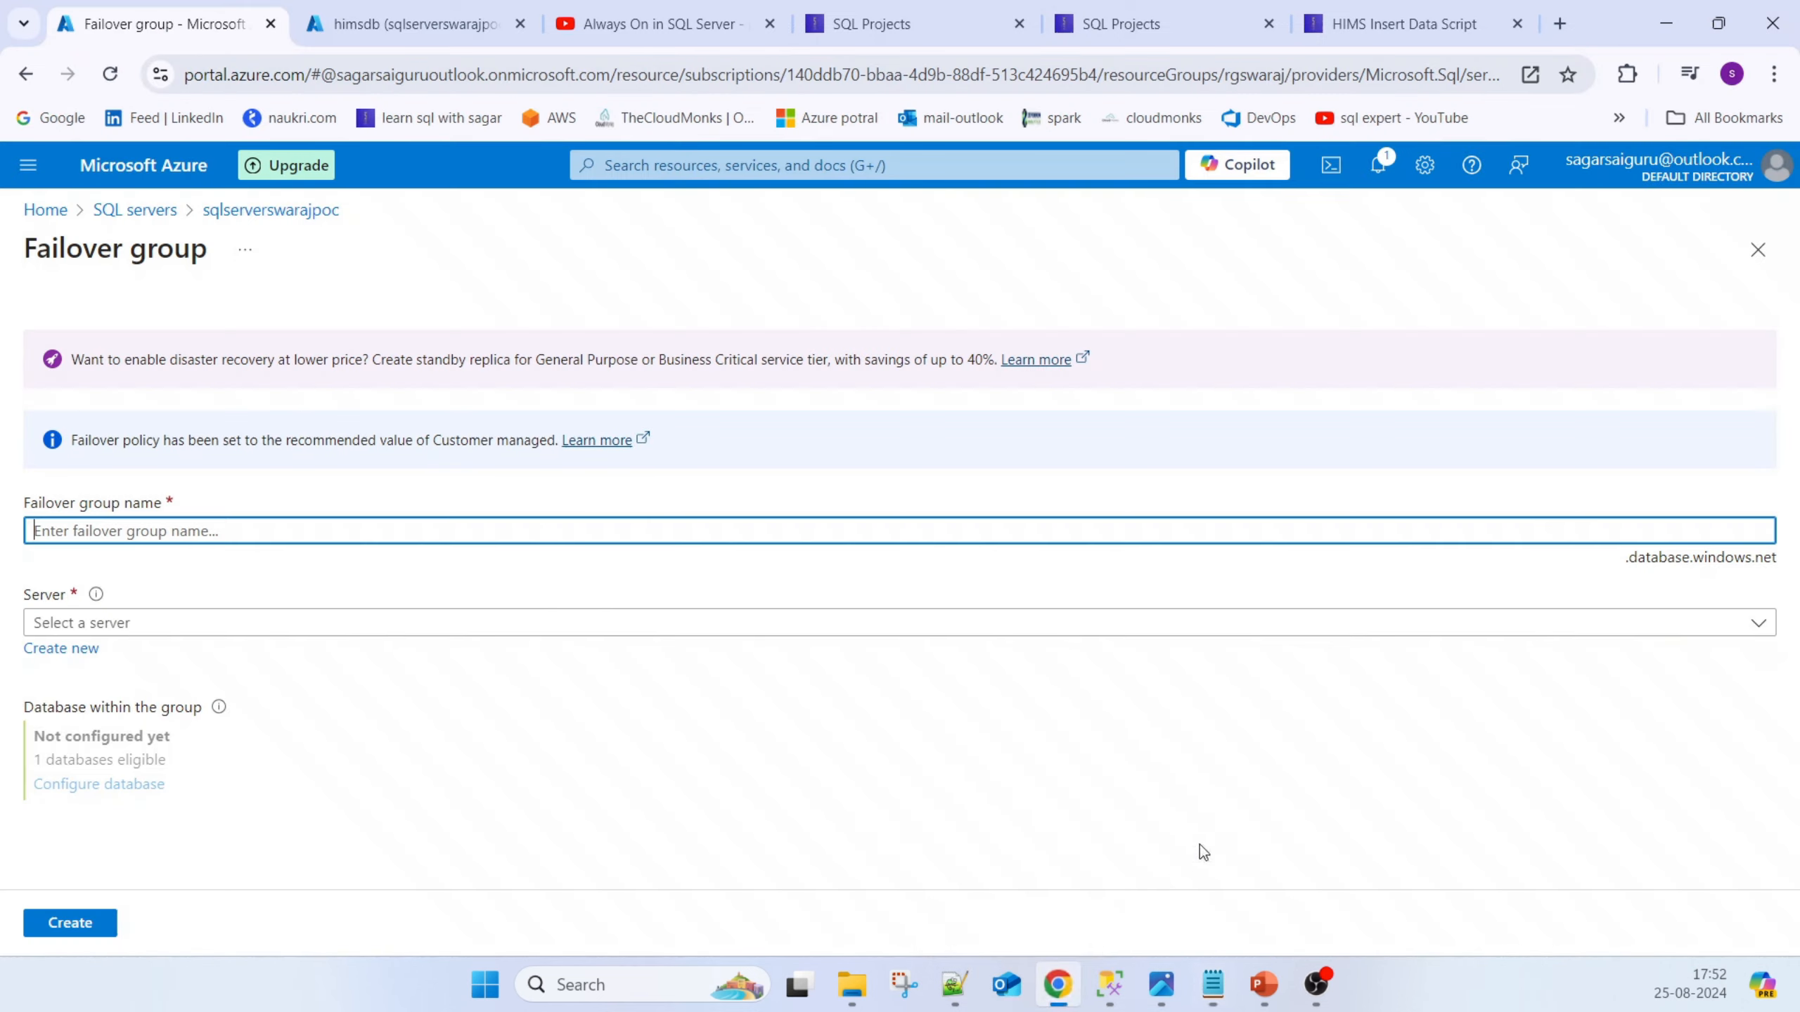
click(1122, 541)
key(ctrl+v)
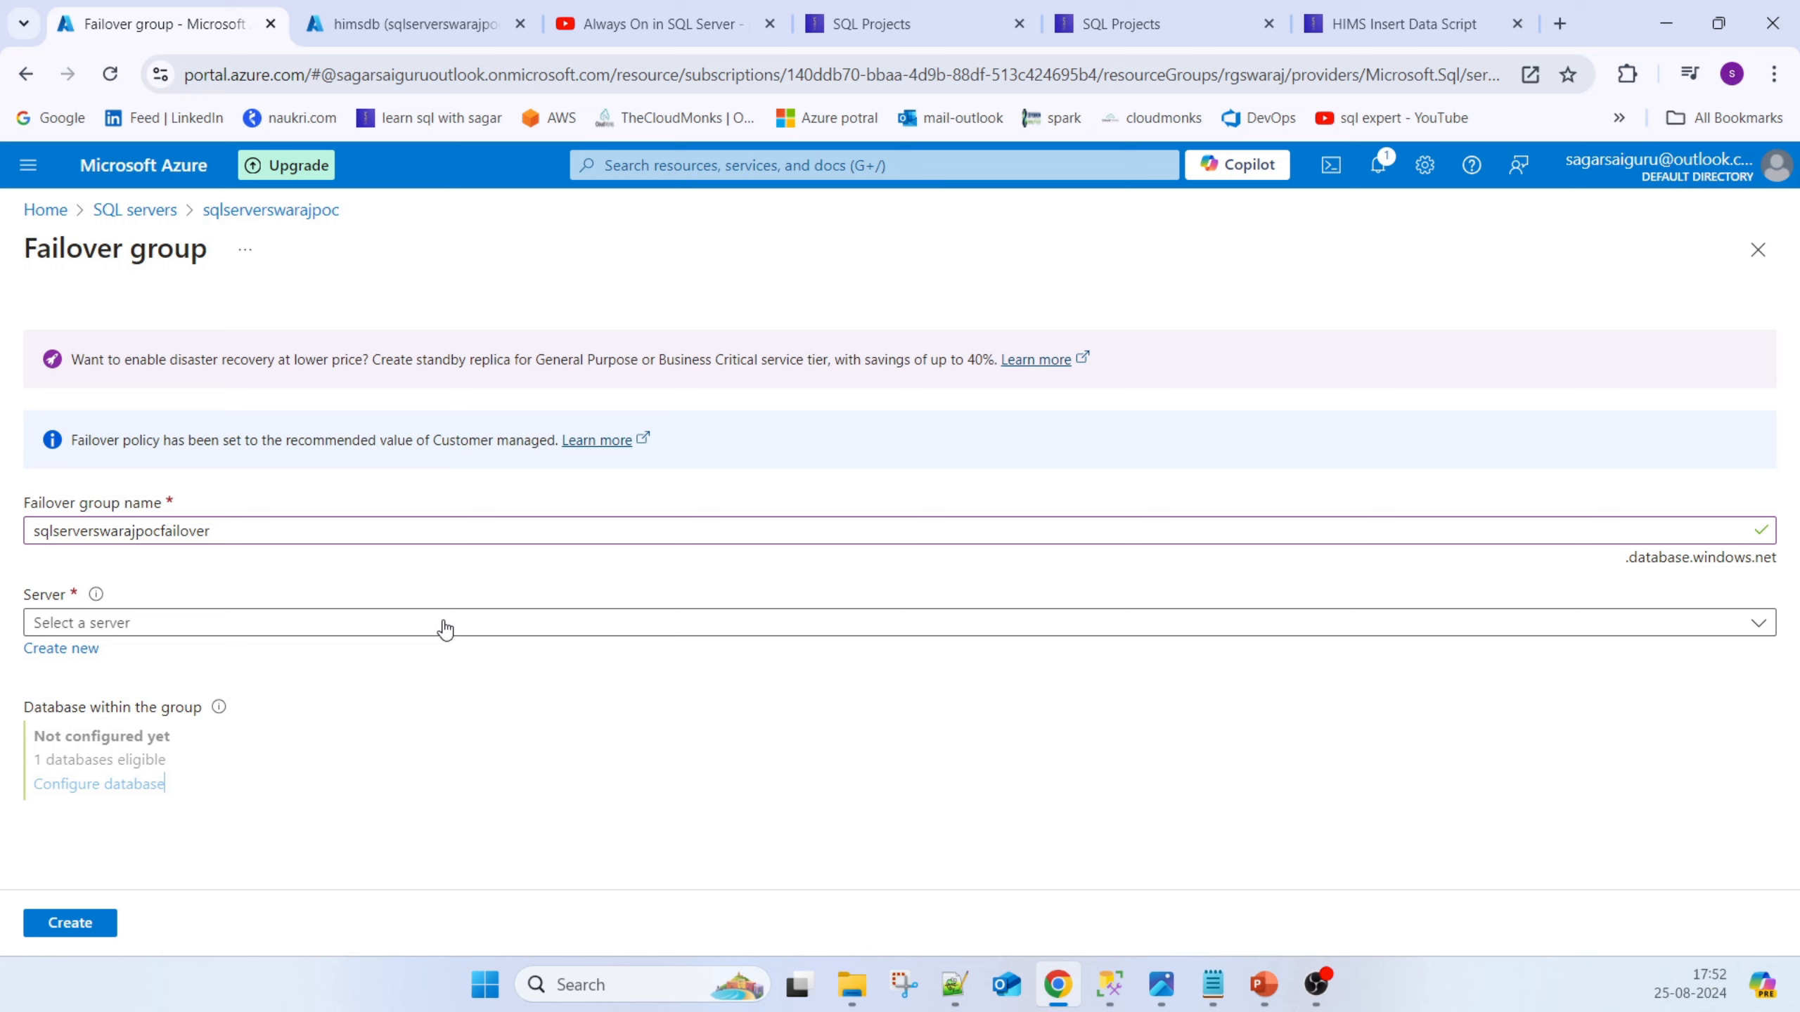
Choose sqlserverswarajpocsec as the failover group's server and create the group without configuring a database
click(445, 628)
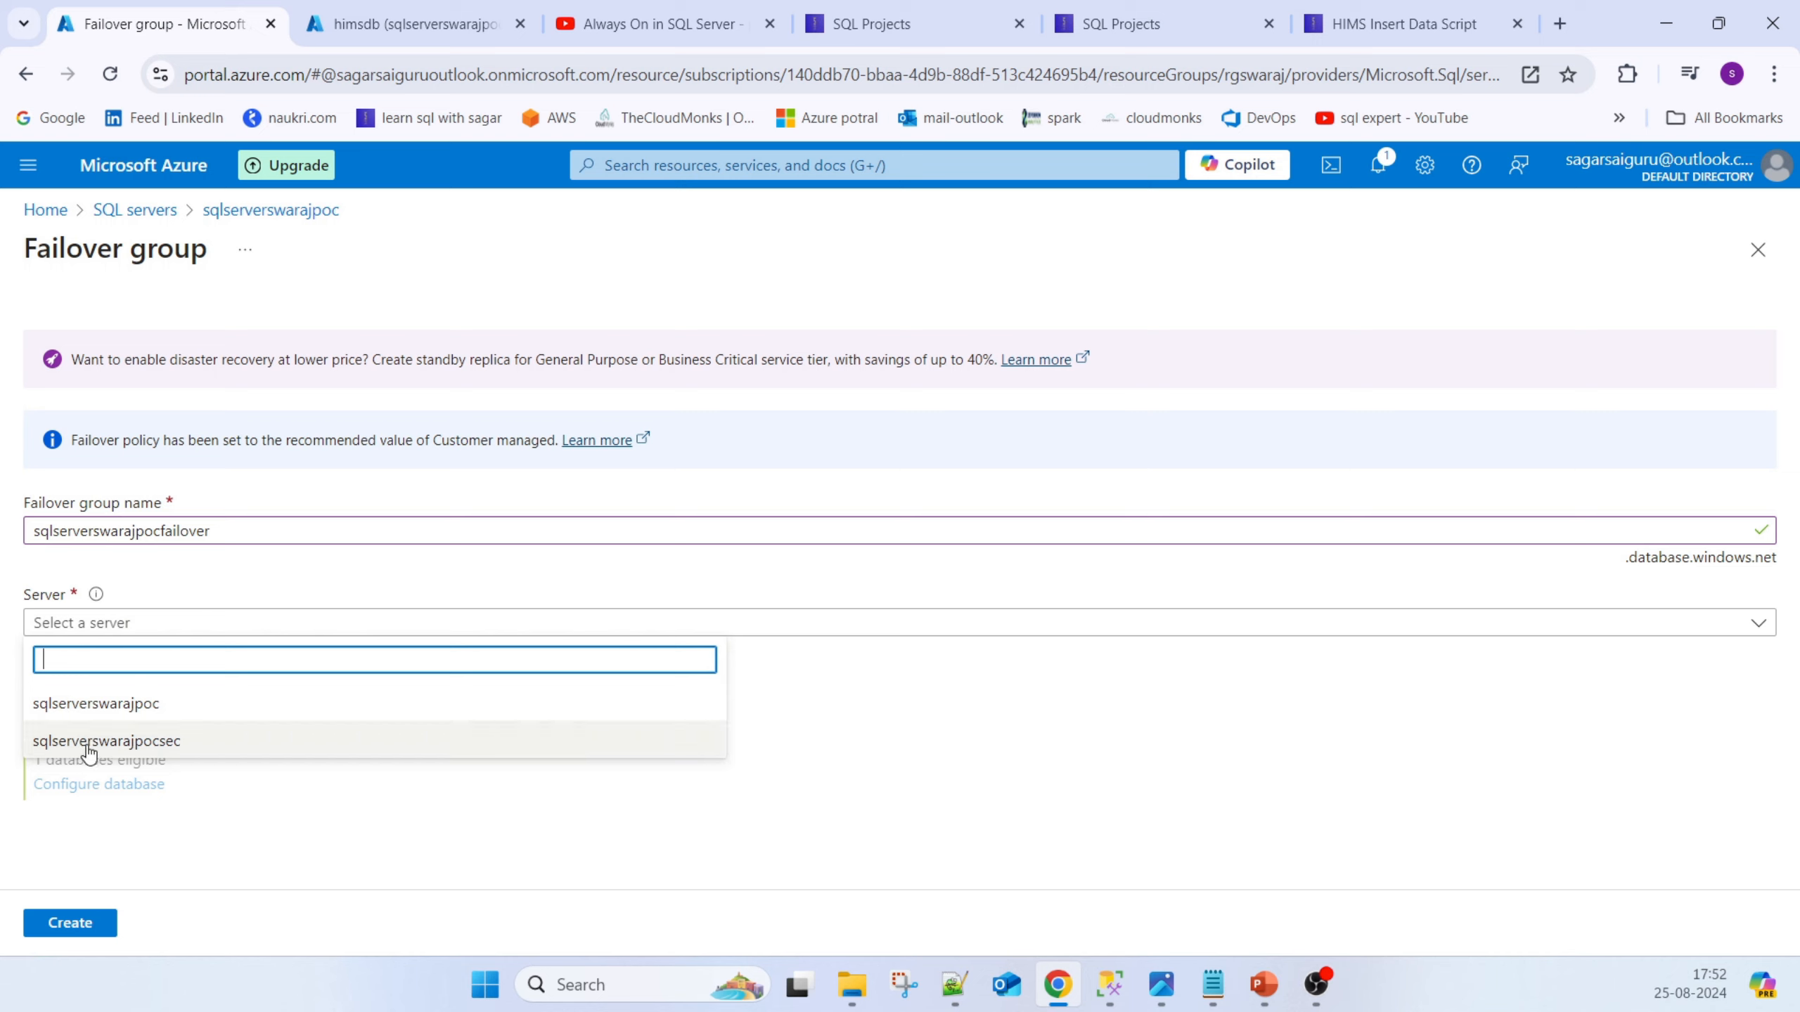
click(157, 750)
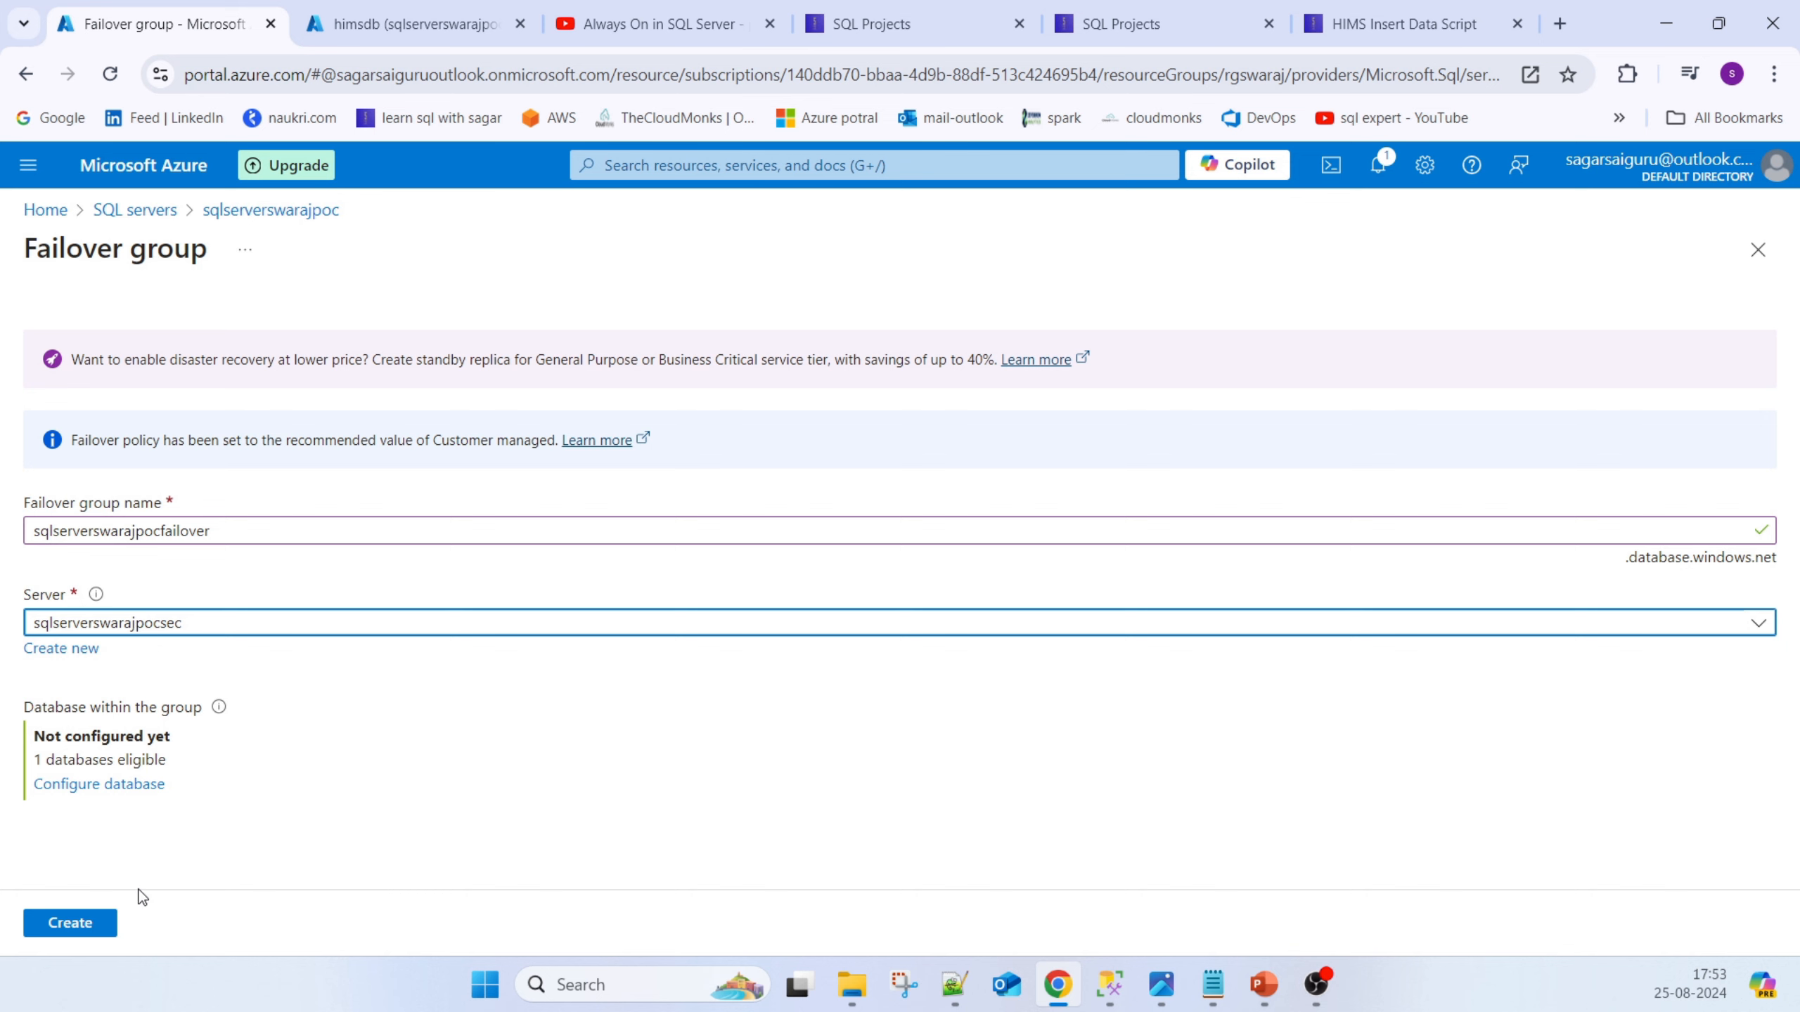
click(89, 924)
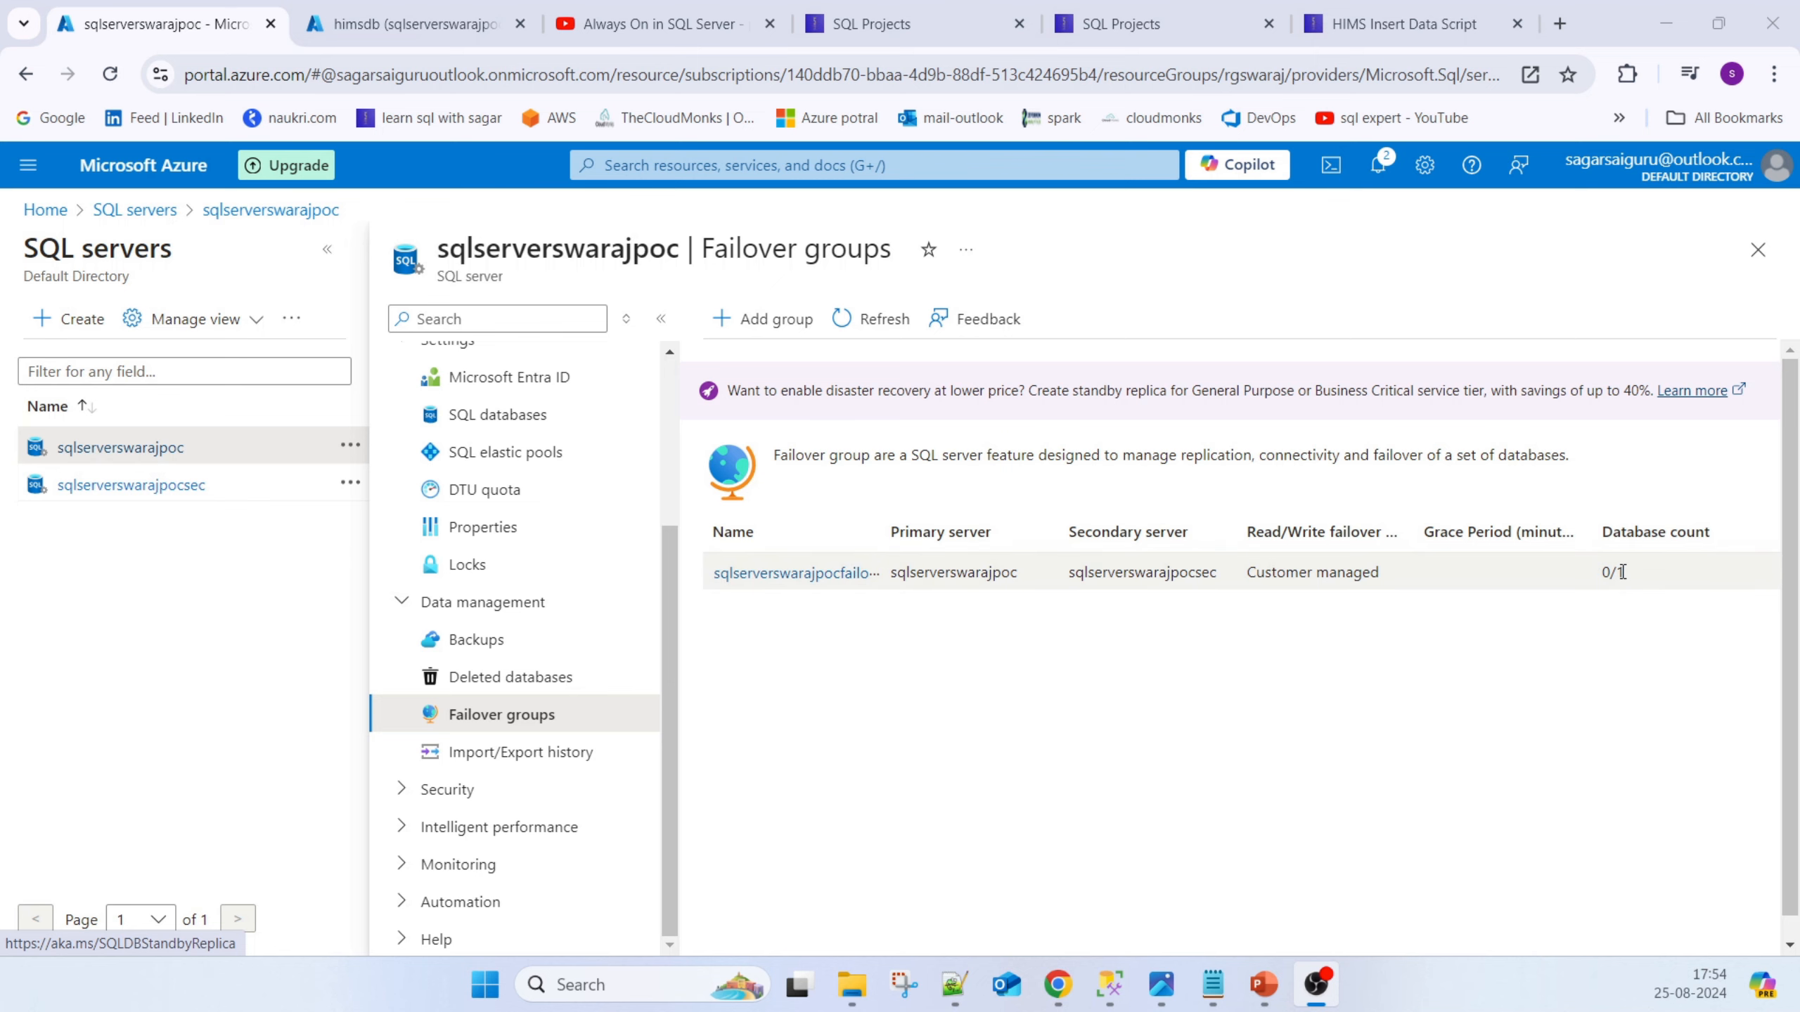
Open the sqlserverswarajpocfailover group and examine its servers, their roles and regions, and the listener endpoints
click(752, 576)
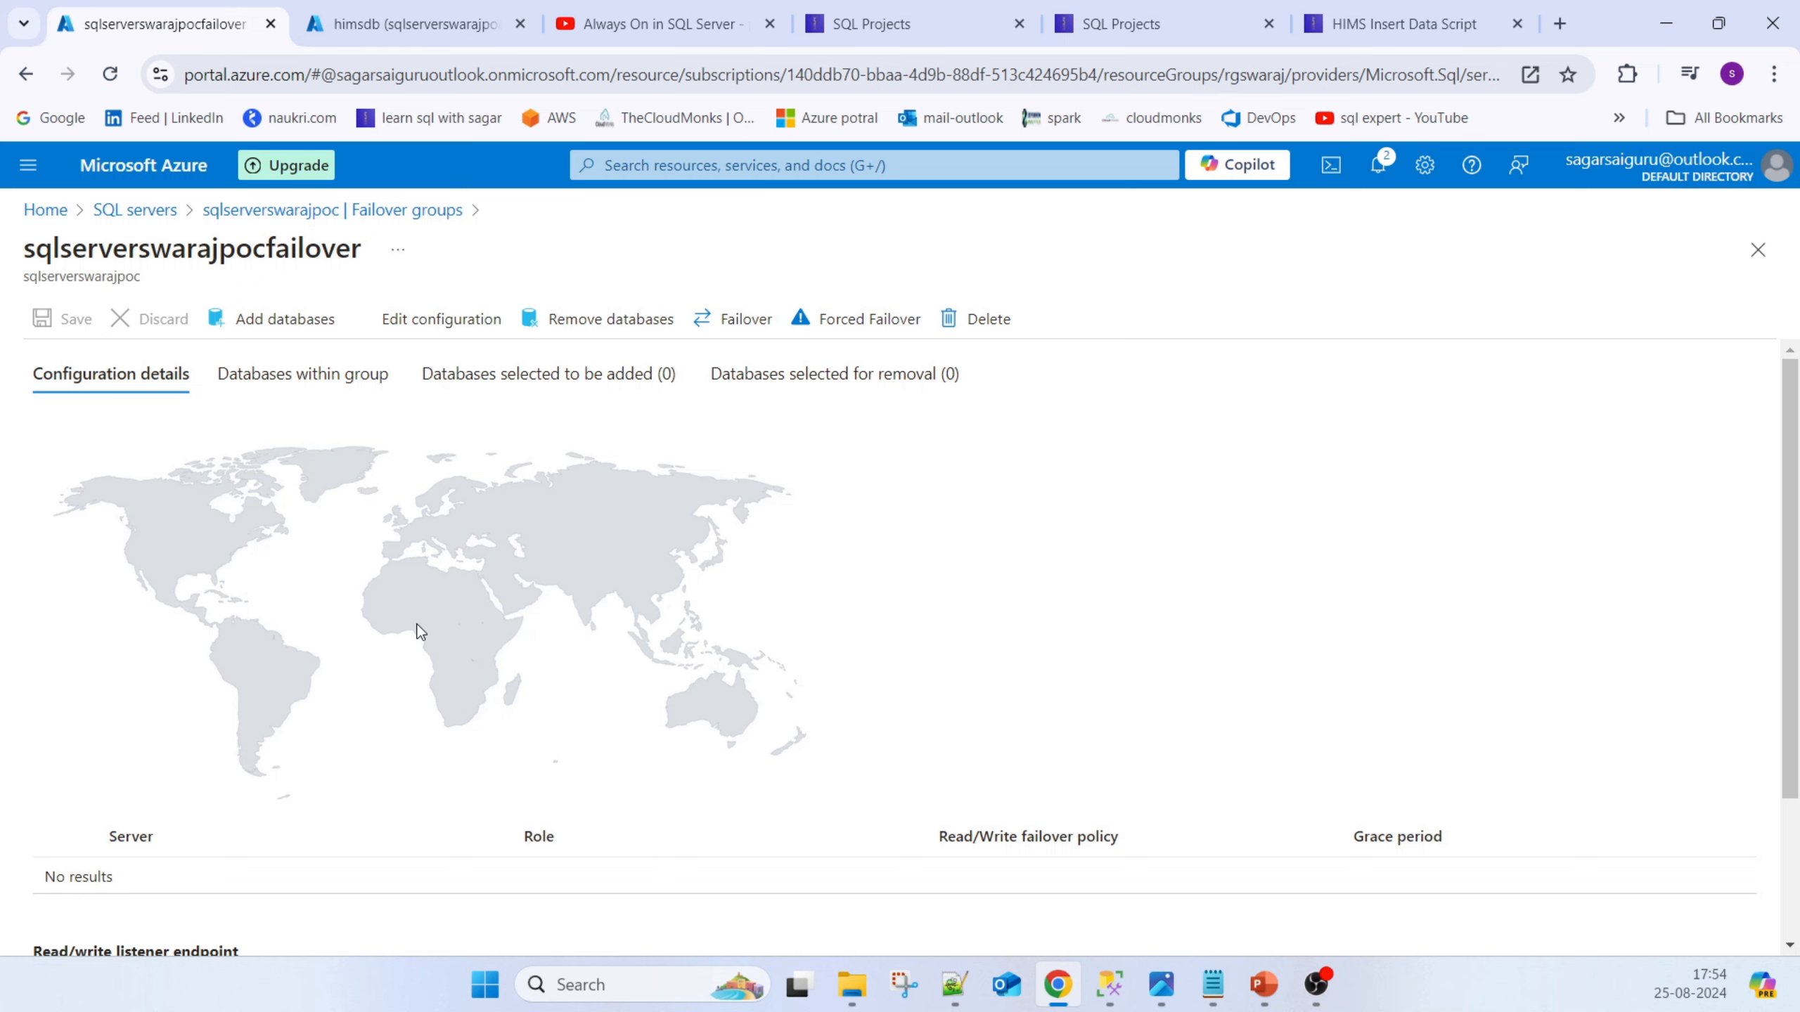
scroll(422, 630, down, 3)
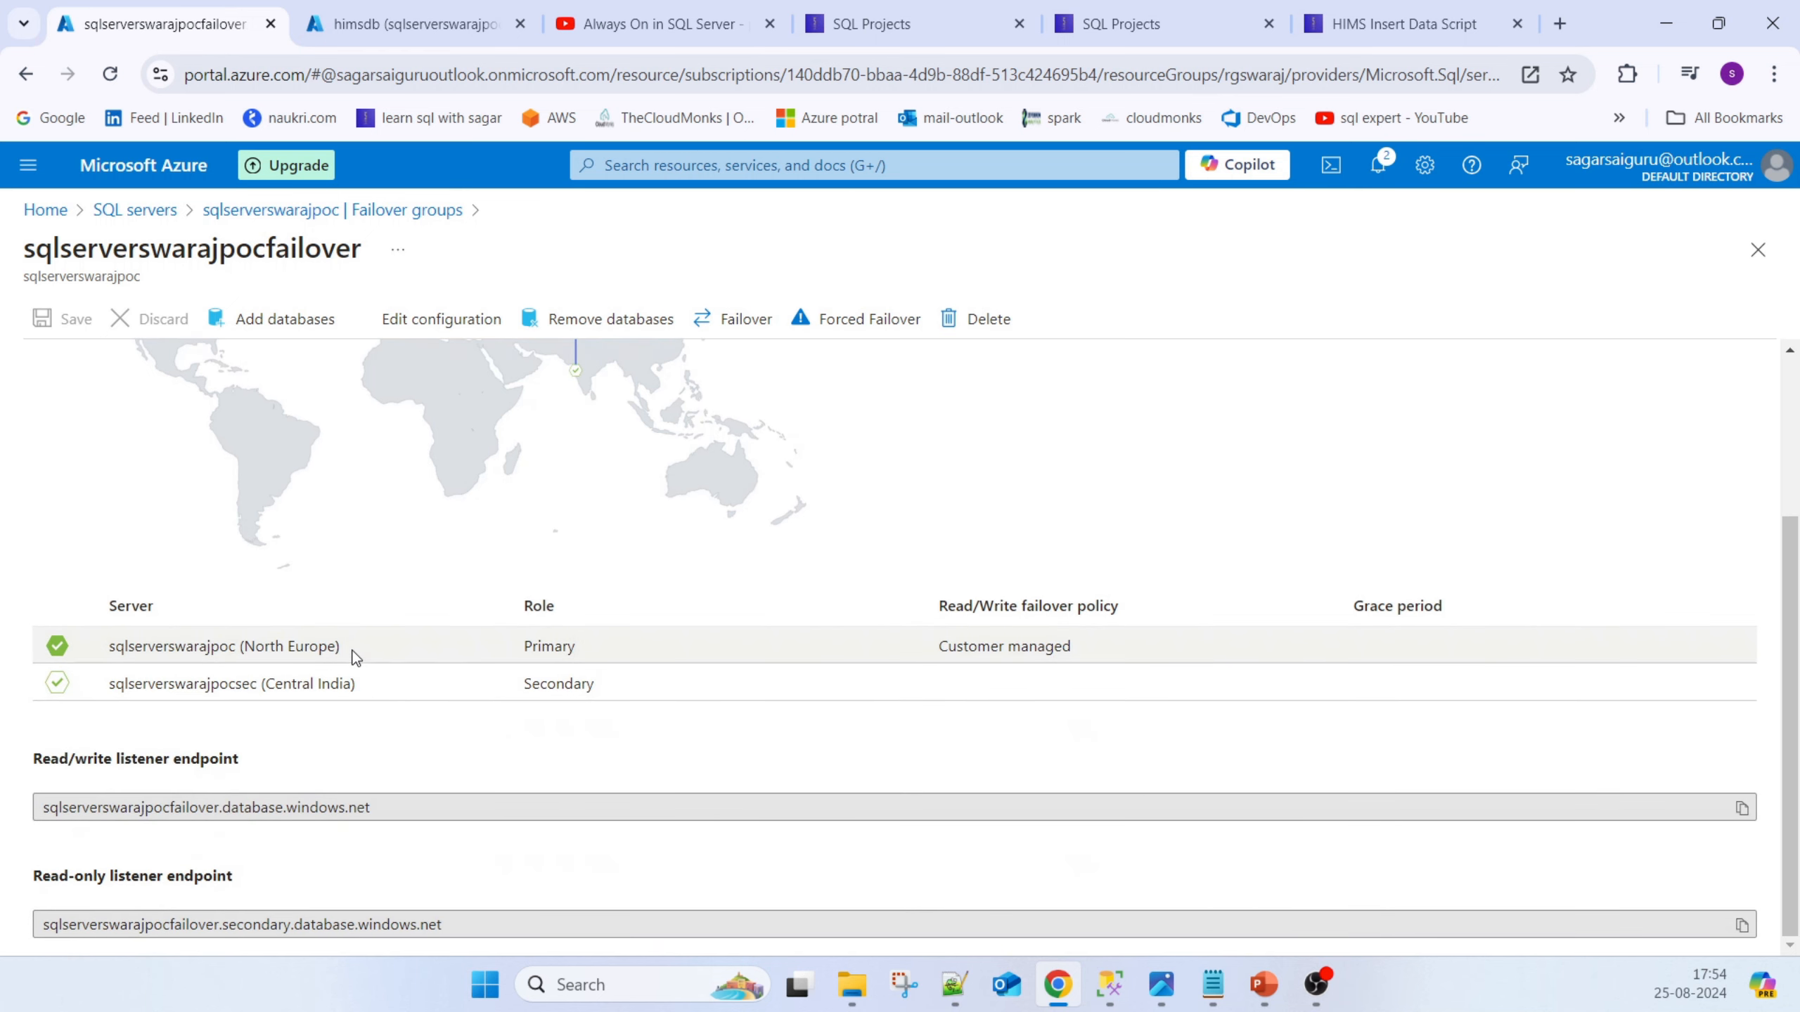
drag(352, 653, 105, 651)
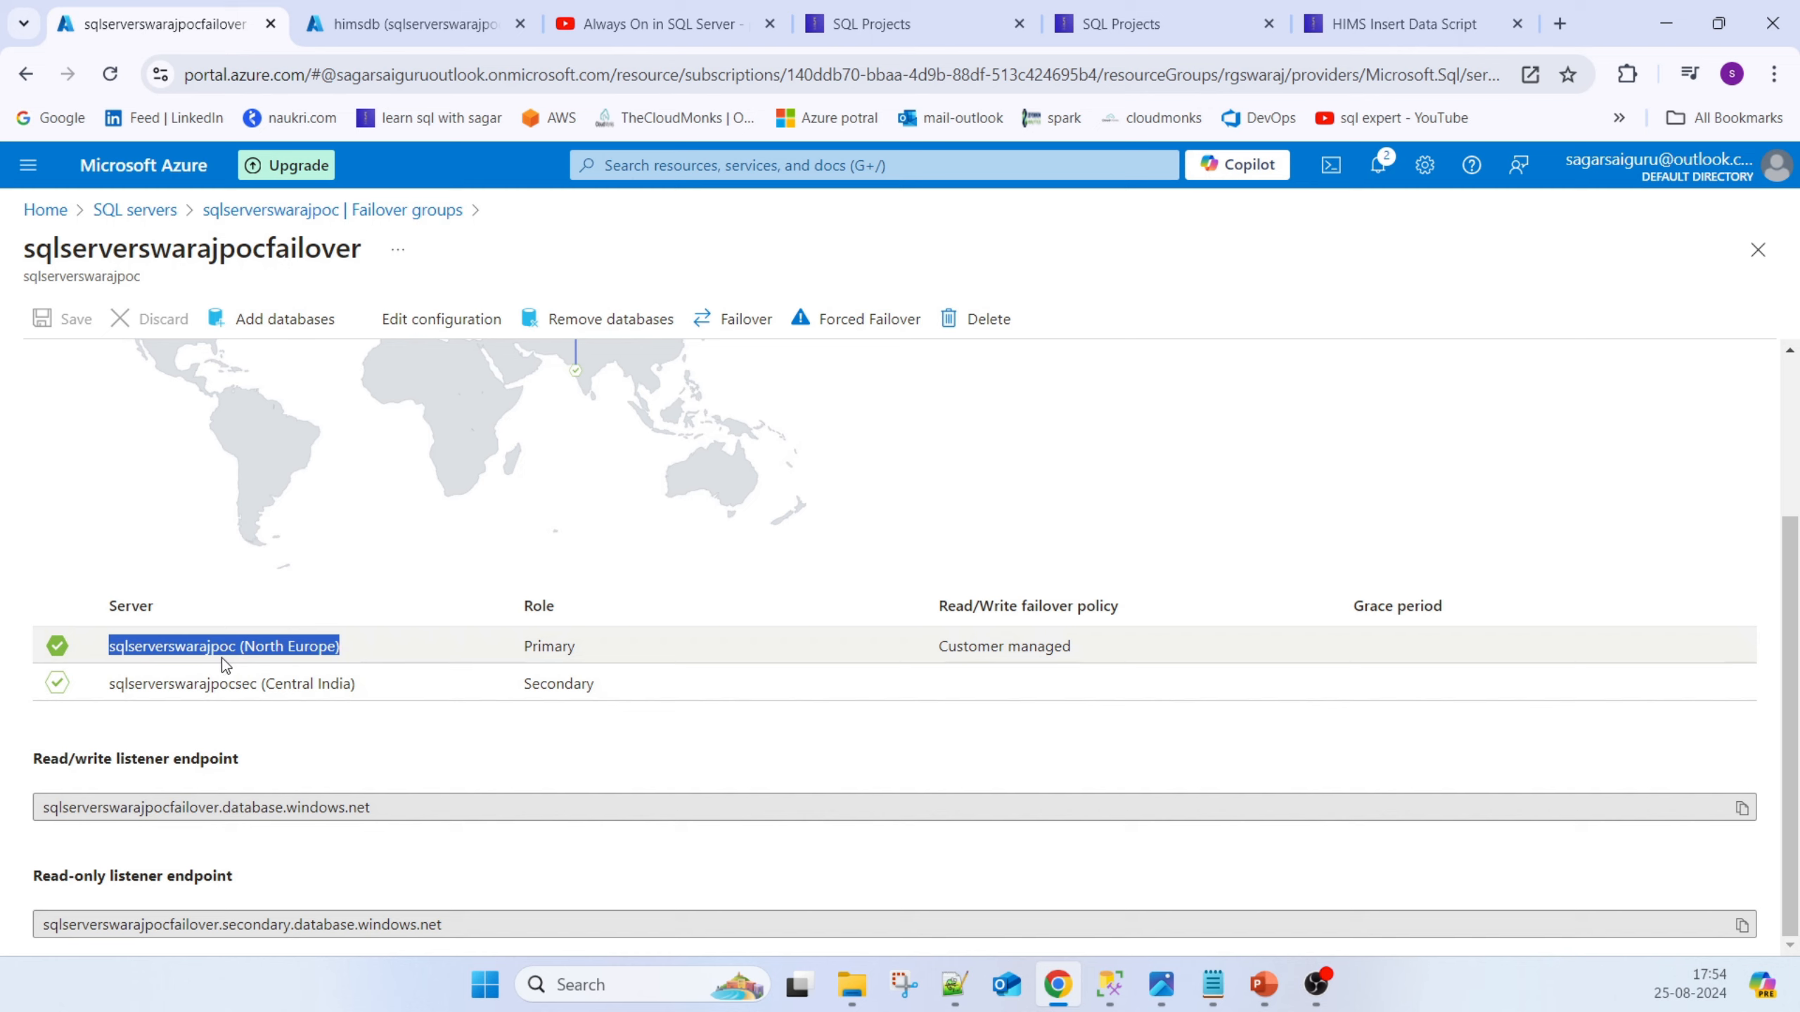
drag(258, 685, 237, 685)
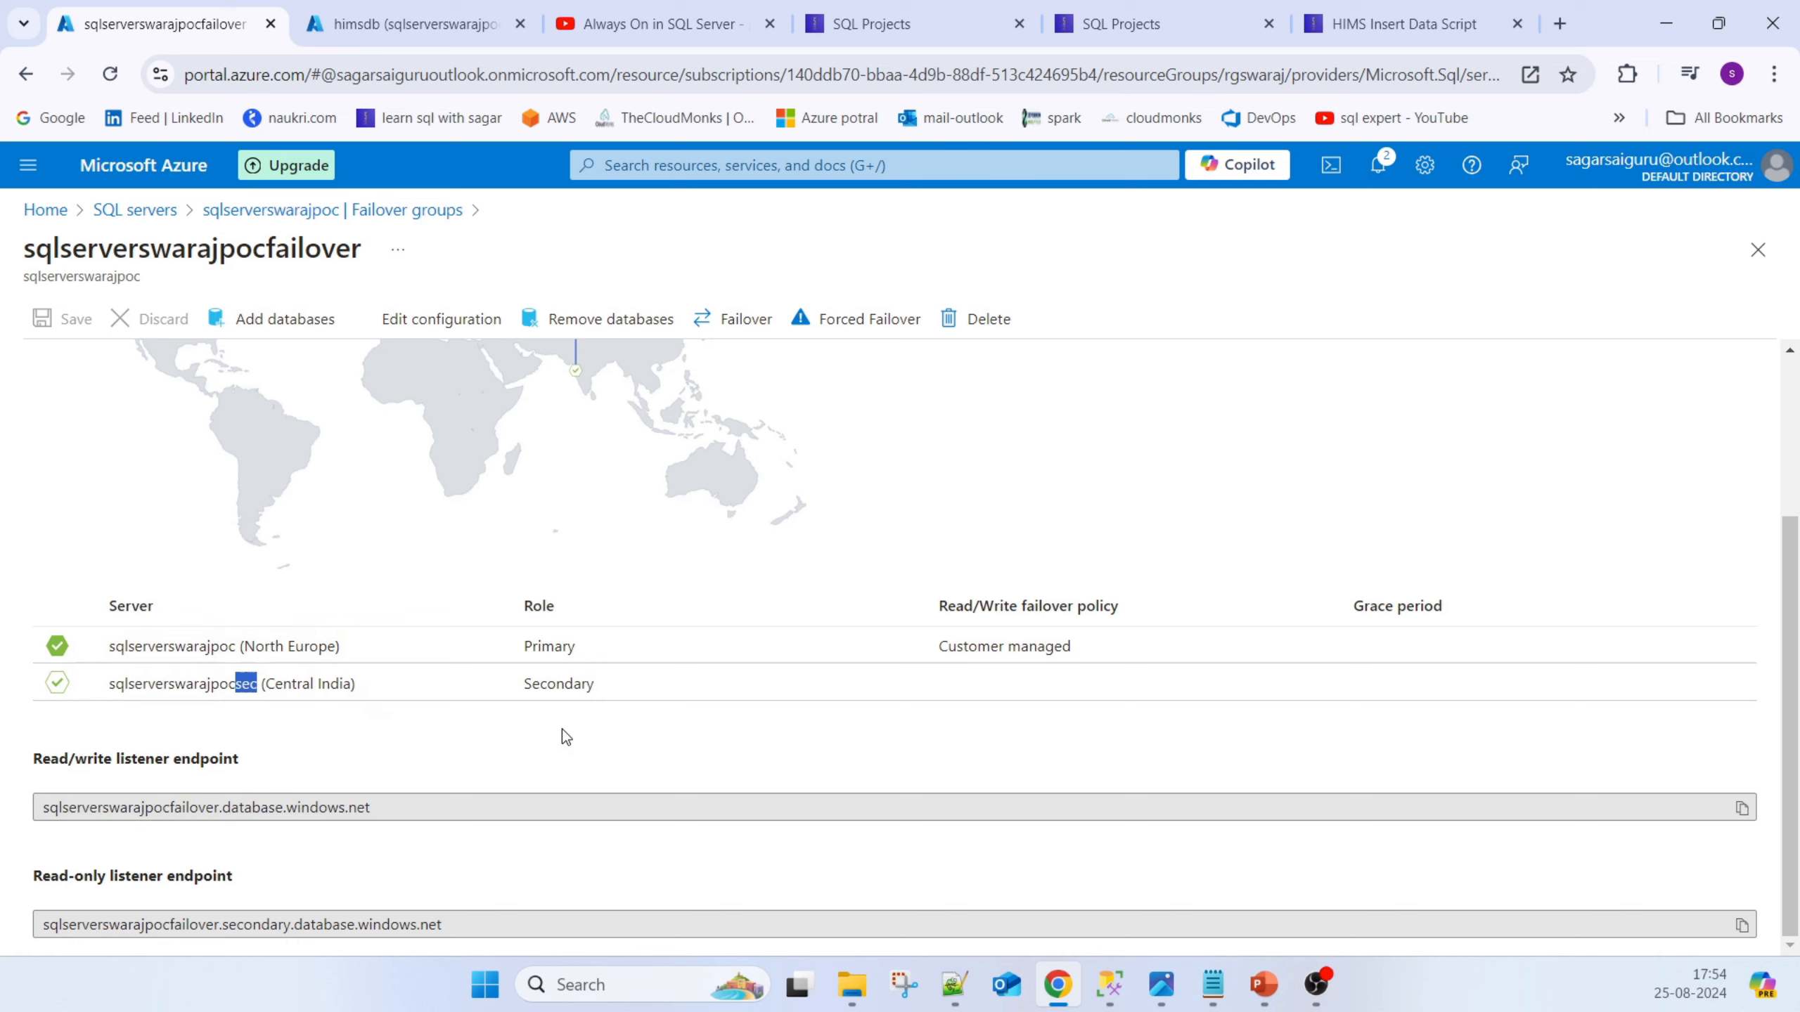
Copy the read/write listener endpoint sqlserverswarajpocfailover.database.windows.net into notes.txt below the failover group name
drag(377, 807, 119, 784)
key(ctrl+c)
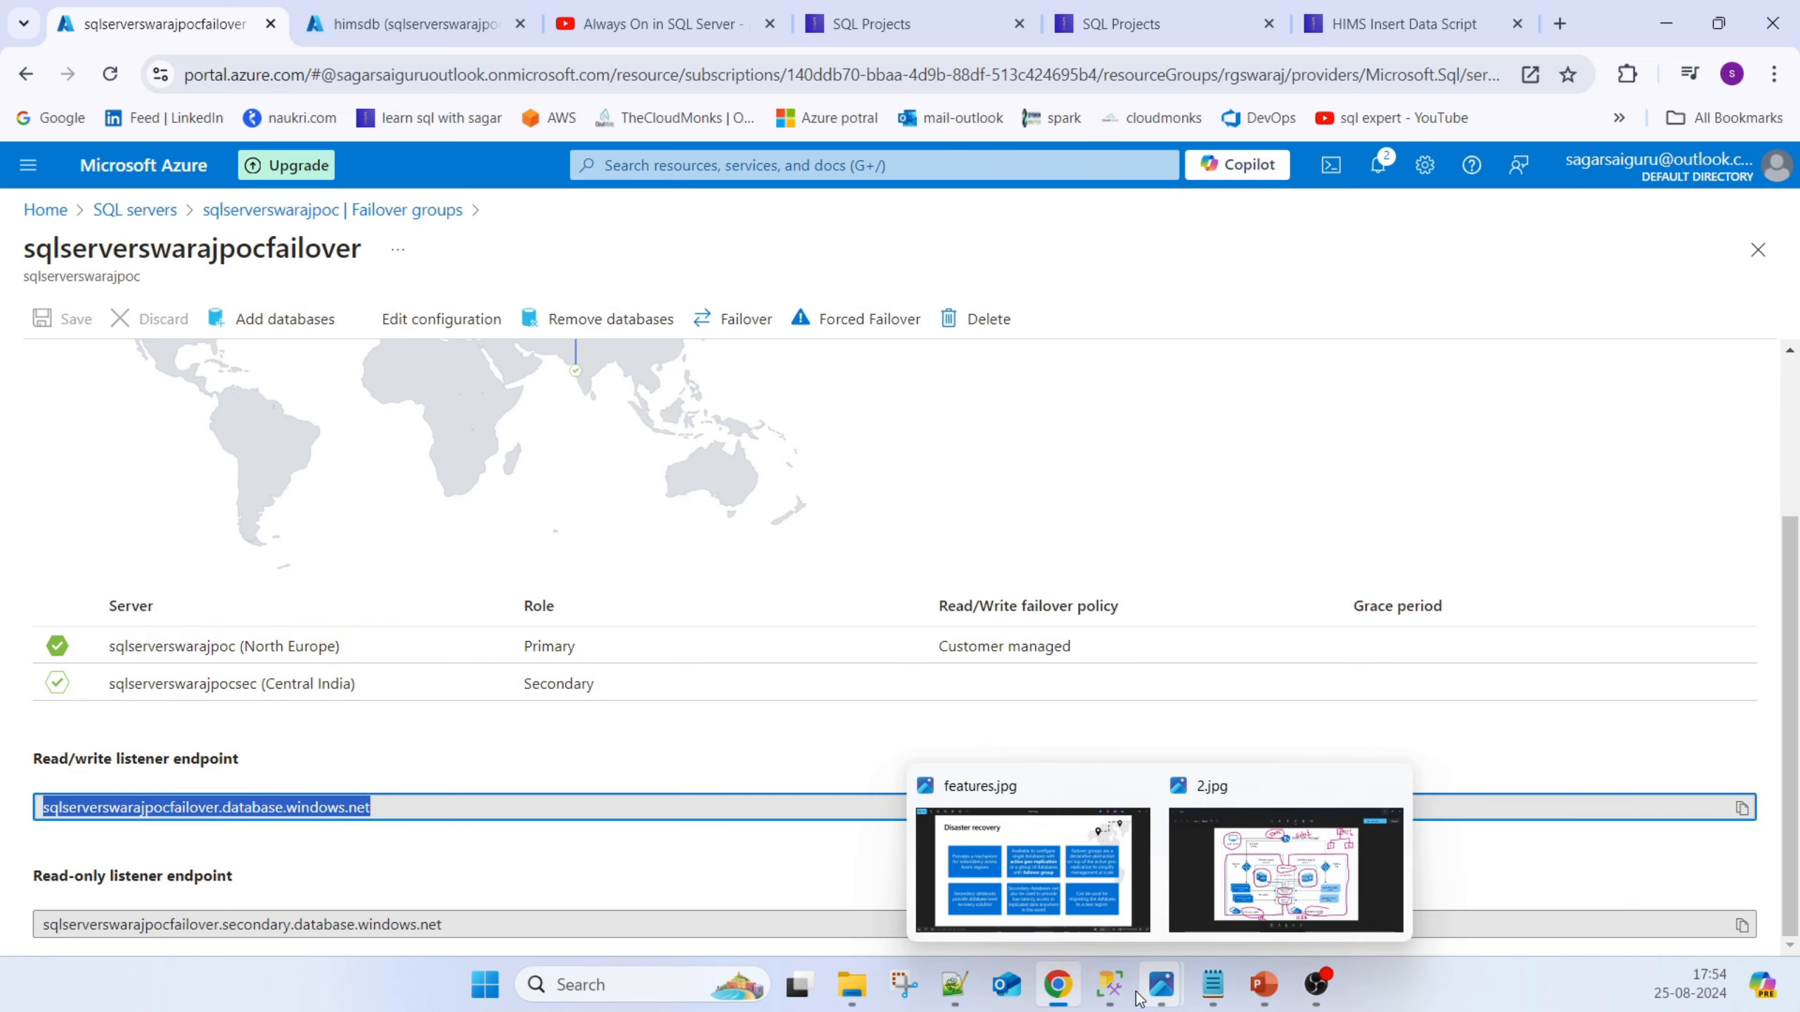
click(1231, 991)
click(538, 819)
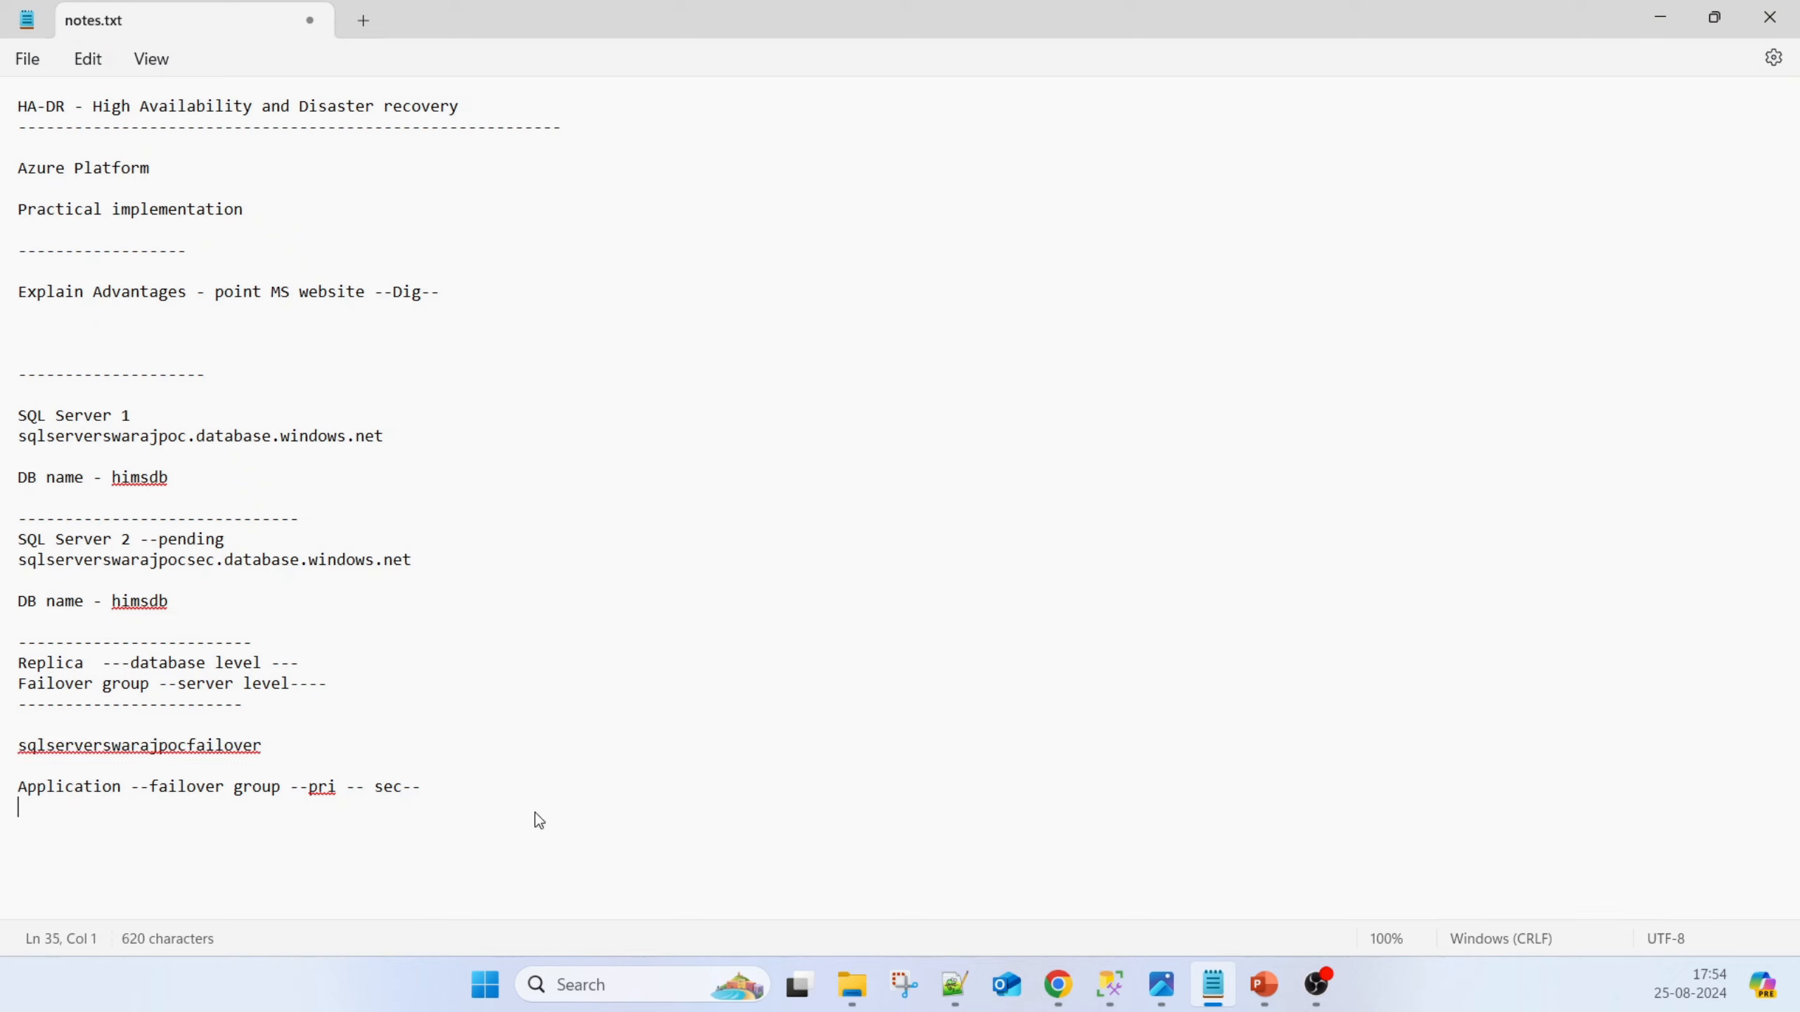
click(394, 745)
key(Return)
key(Return)
key(ctrl+v)
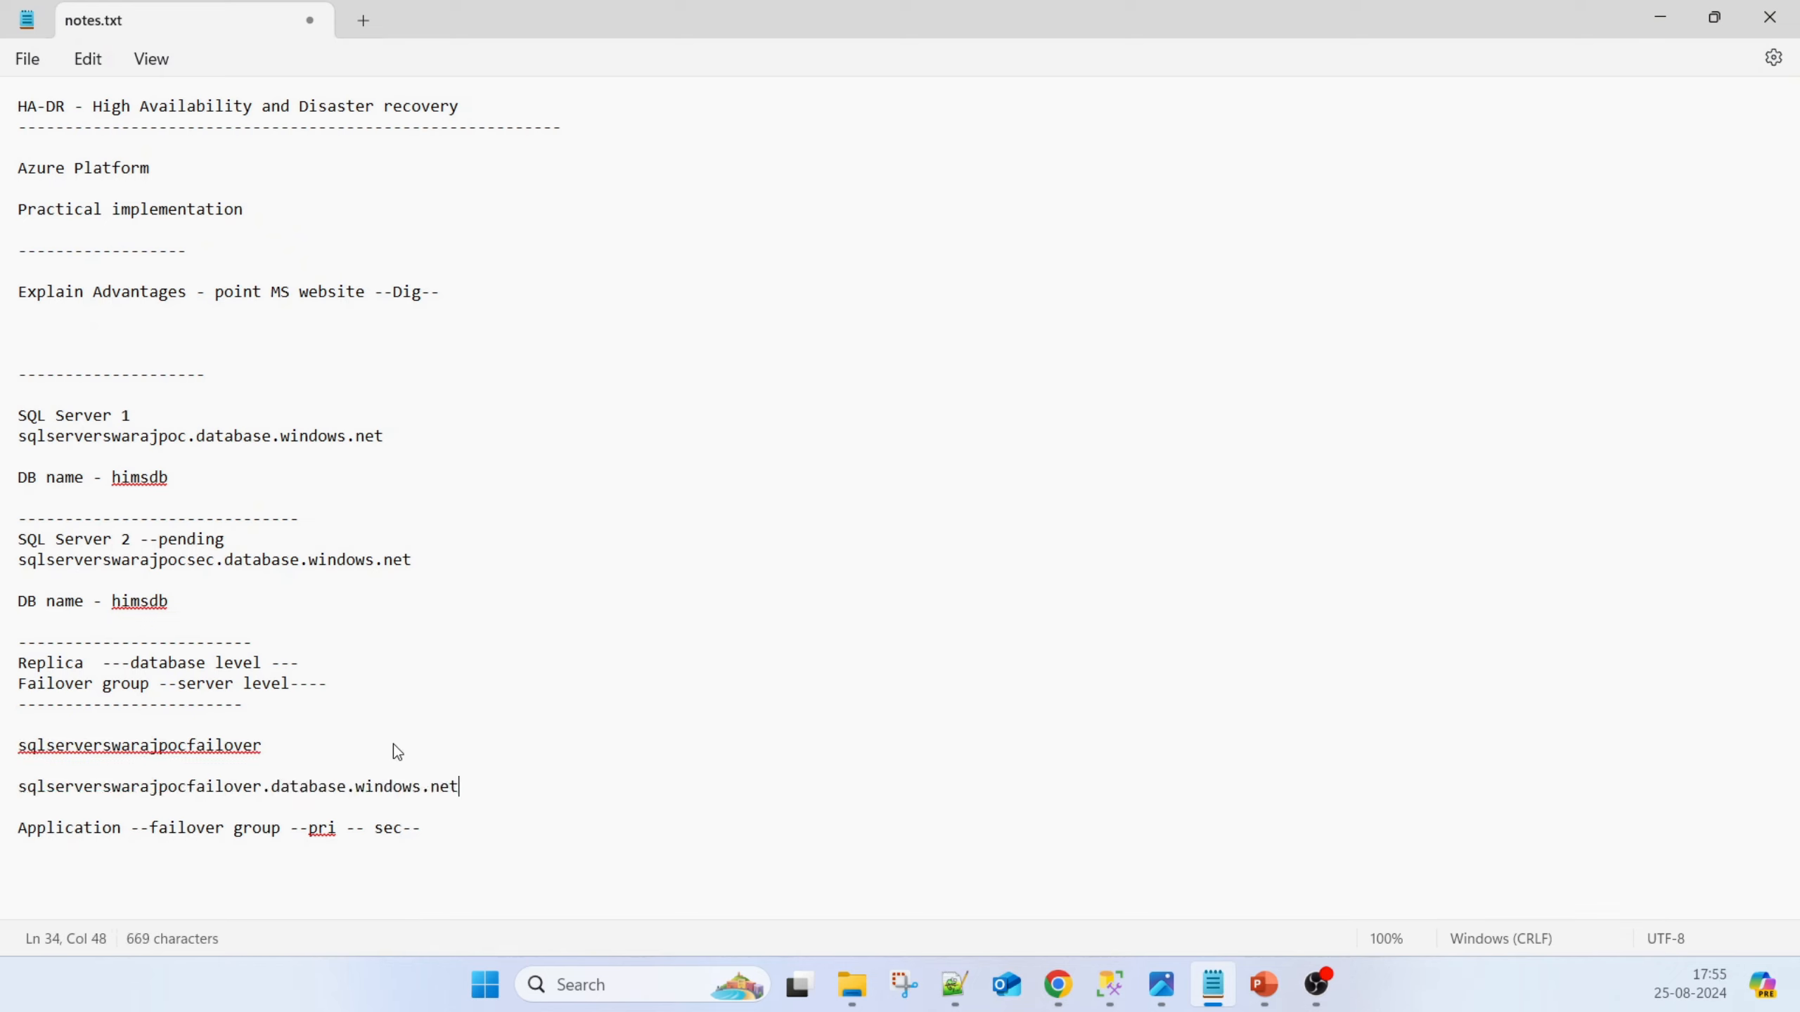
key(Return)
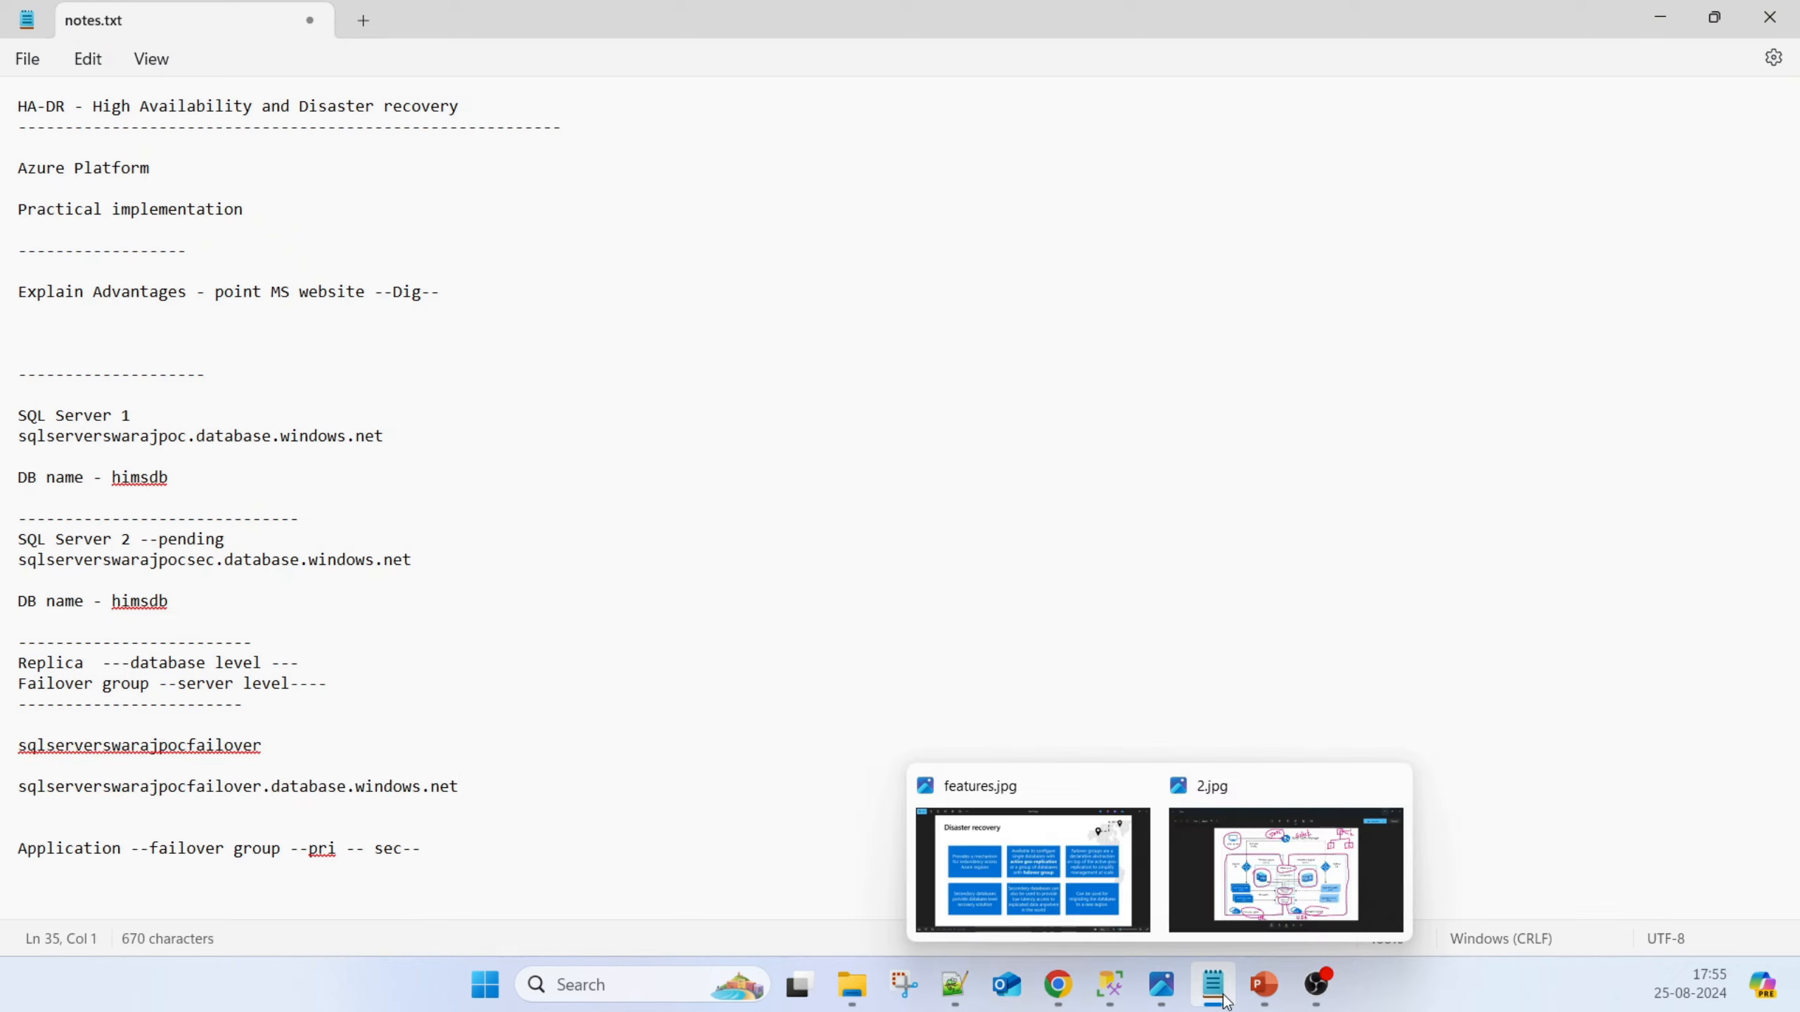
Switch to SQL Server Management Studio, then back to the sqlserverswarajpocfailover page in Chrome
click(1121, 994)
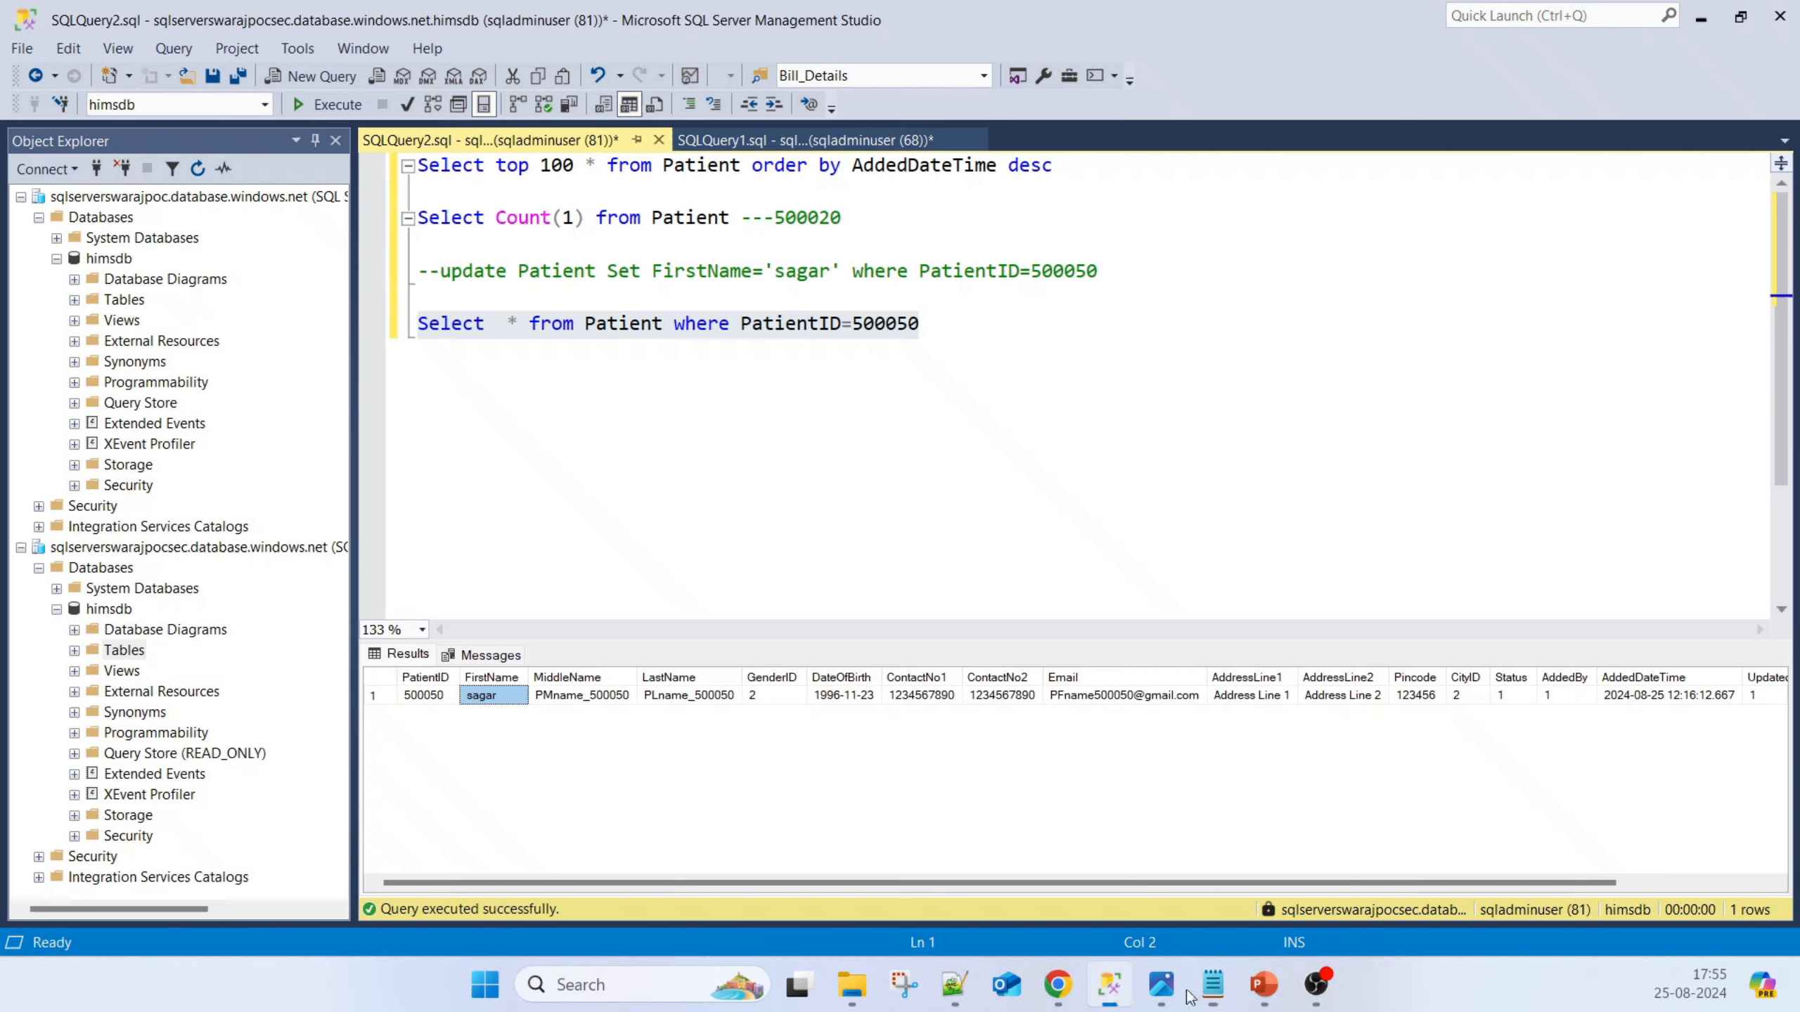
click(1022, 996)
click(1055, 998)
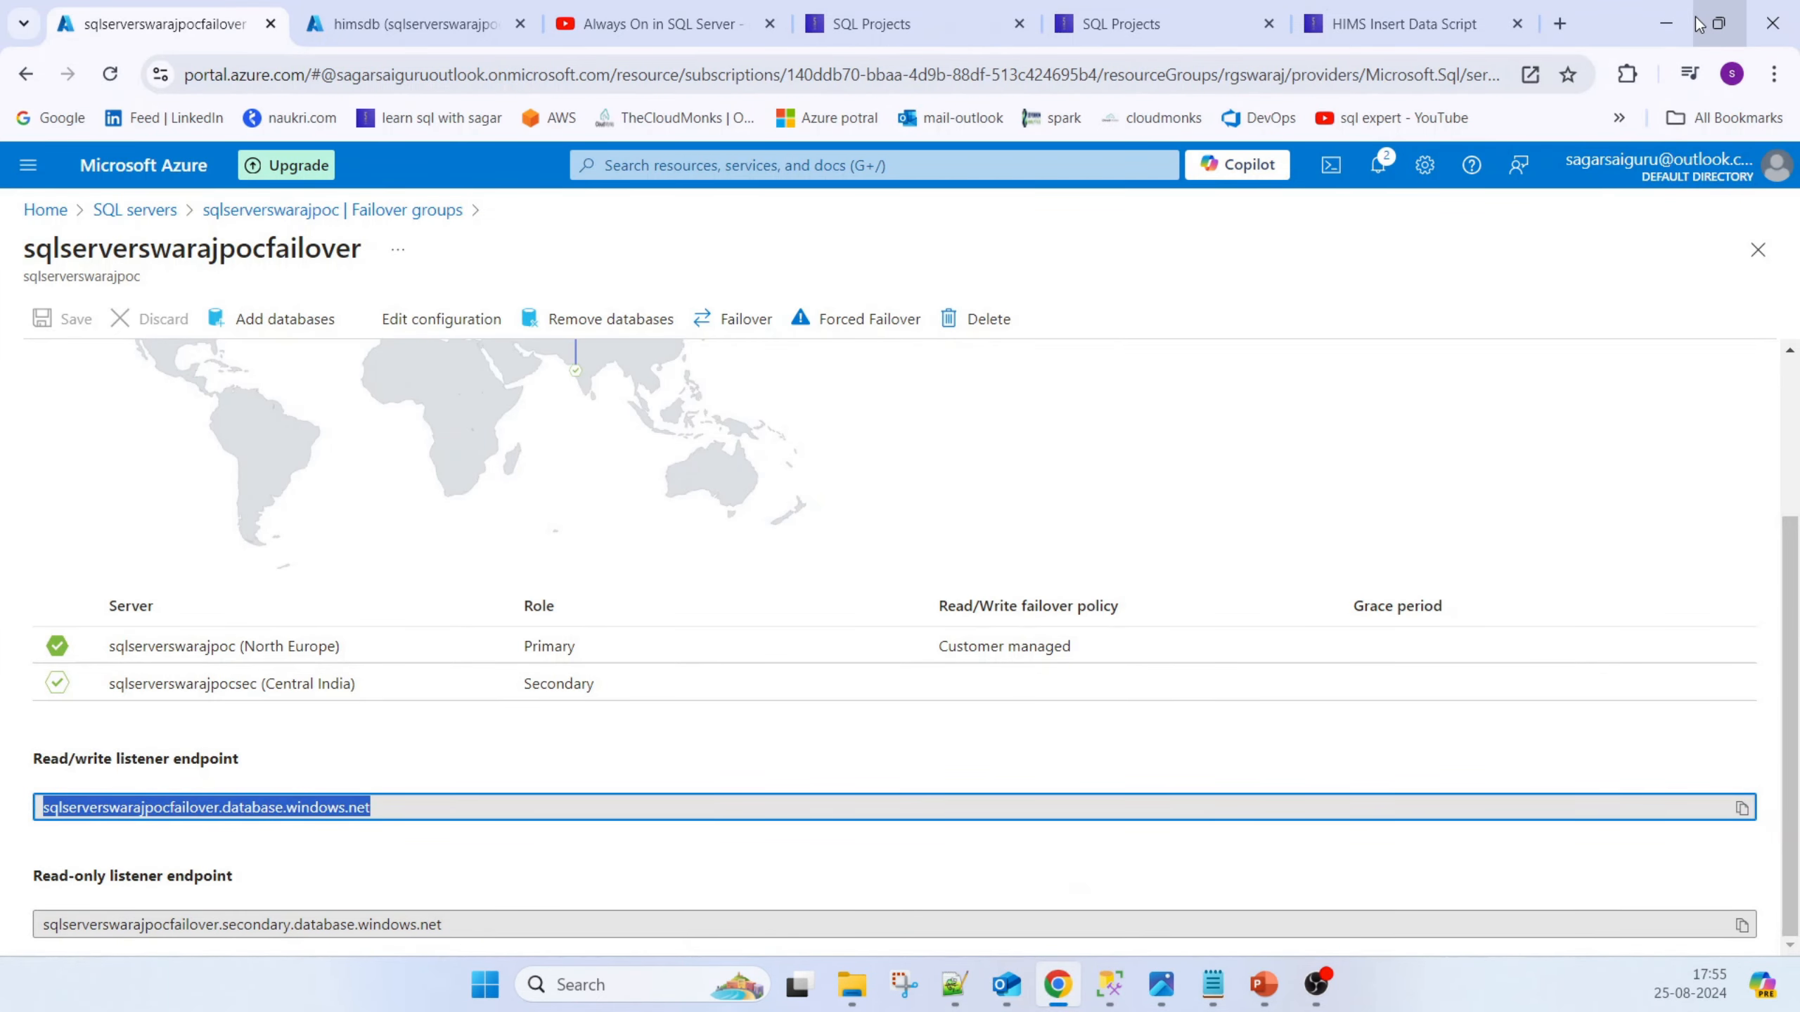
Copy the read-only listener endpoint sqlserverswarajpocfailover.secondary.database.windows.net into notes.txt below the read/write endpoint
click(454, 922)
key(ctrl+c)
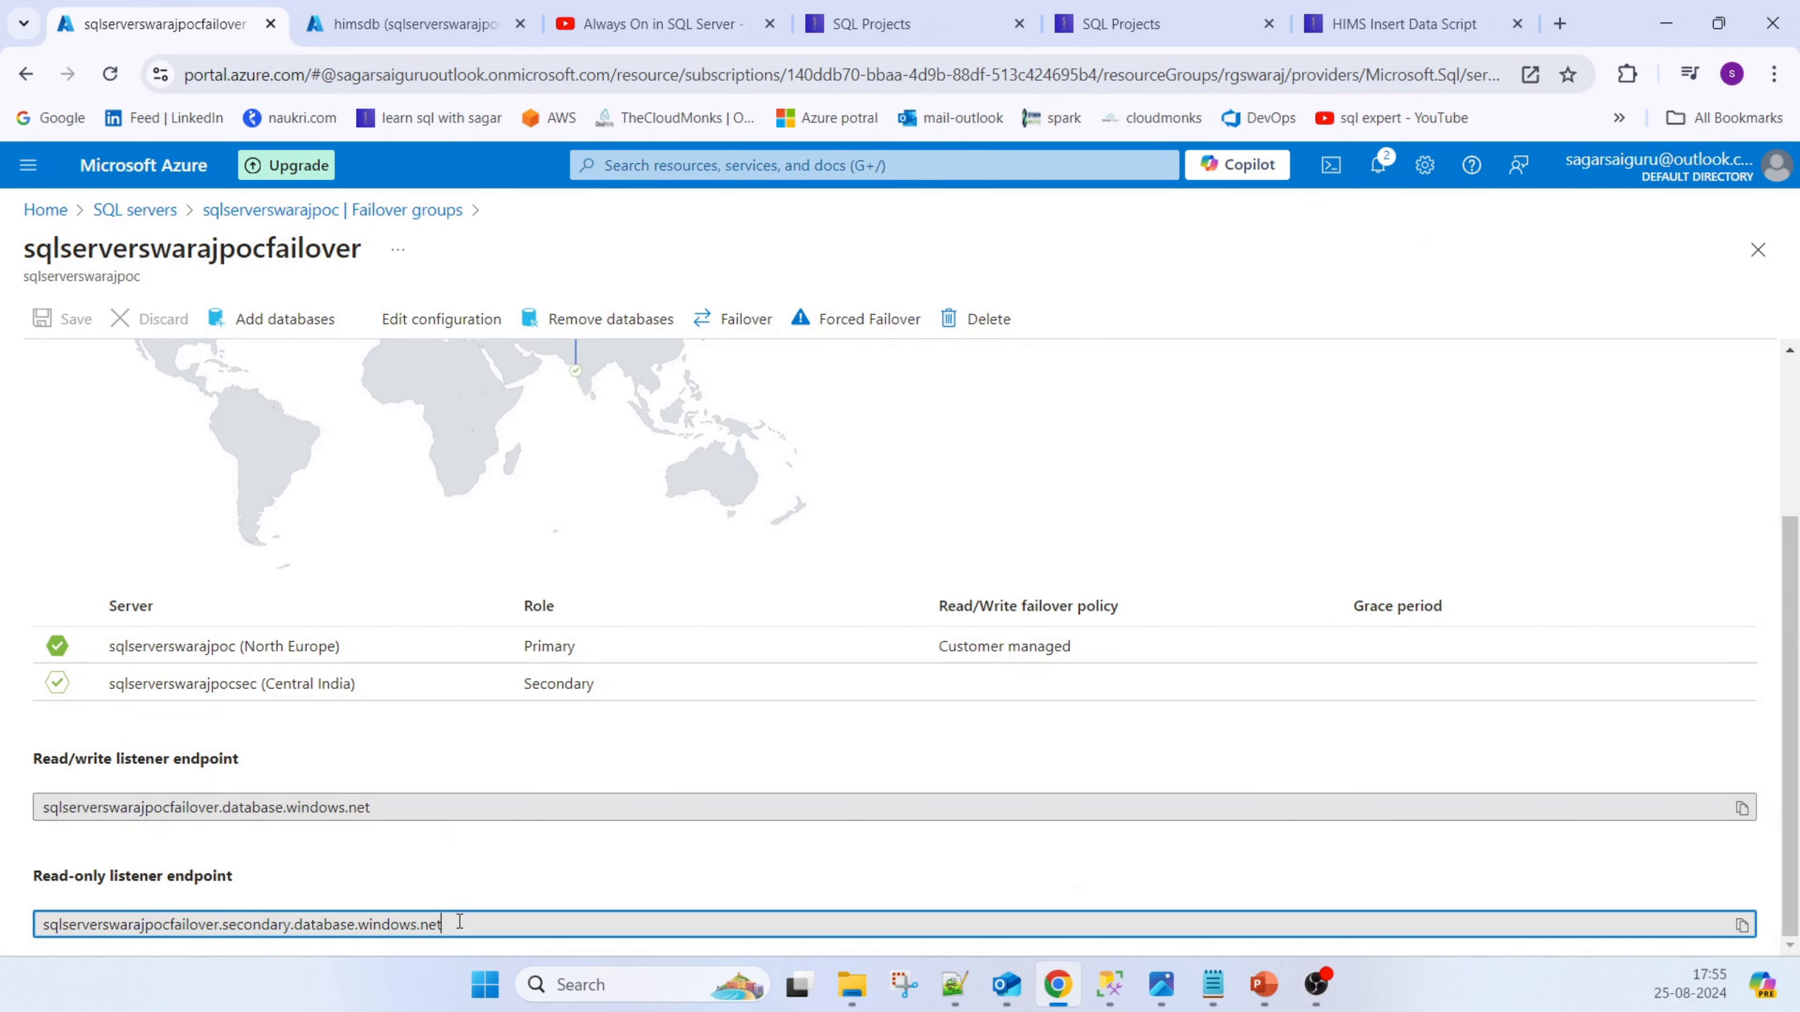
click(1212, 985)
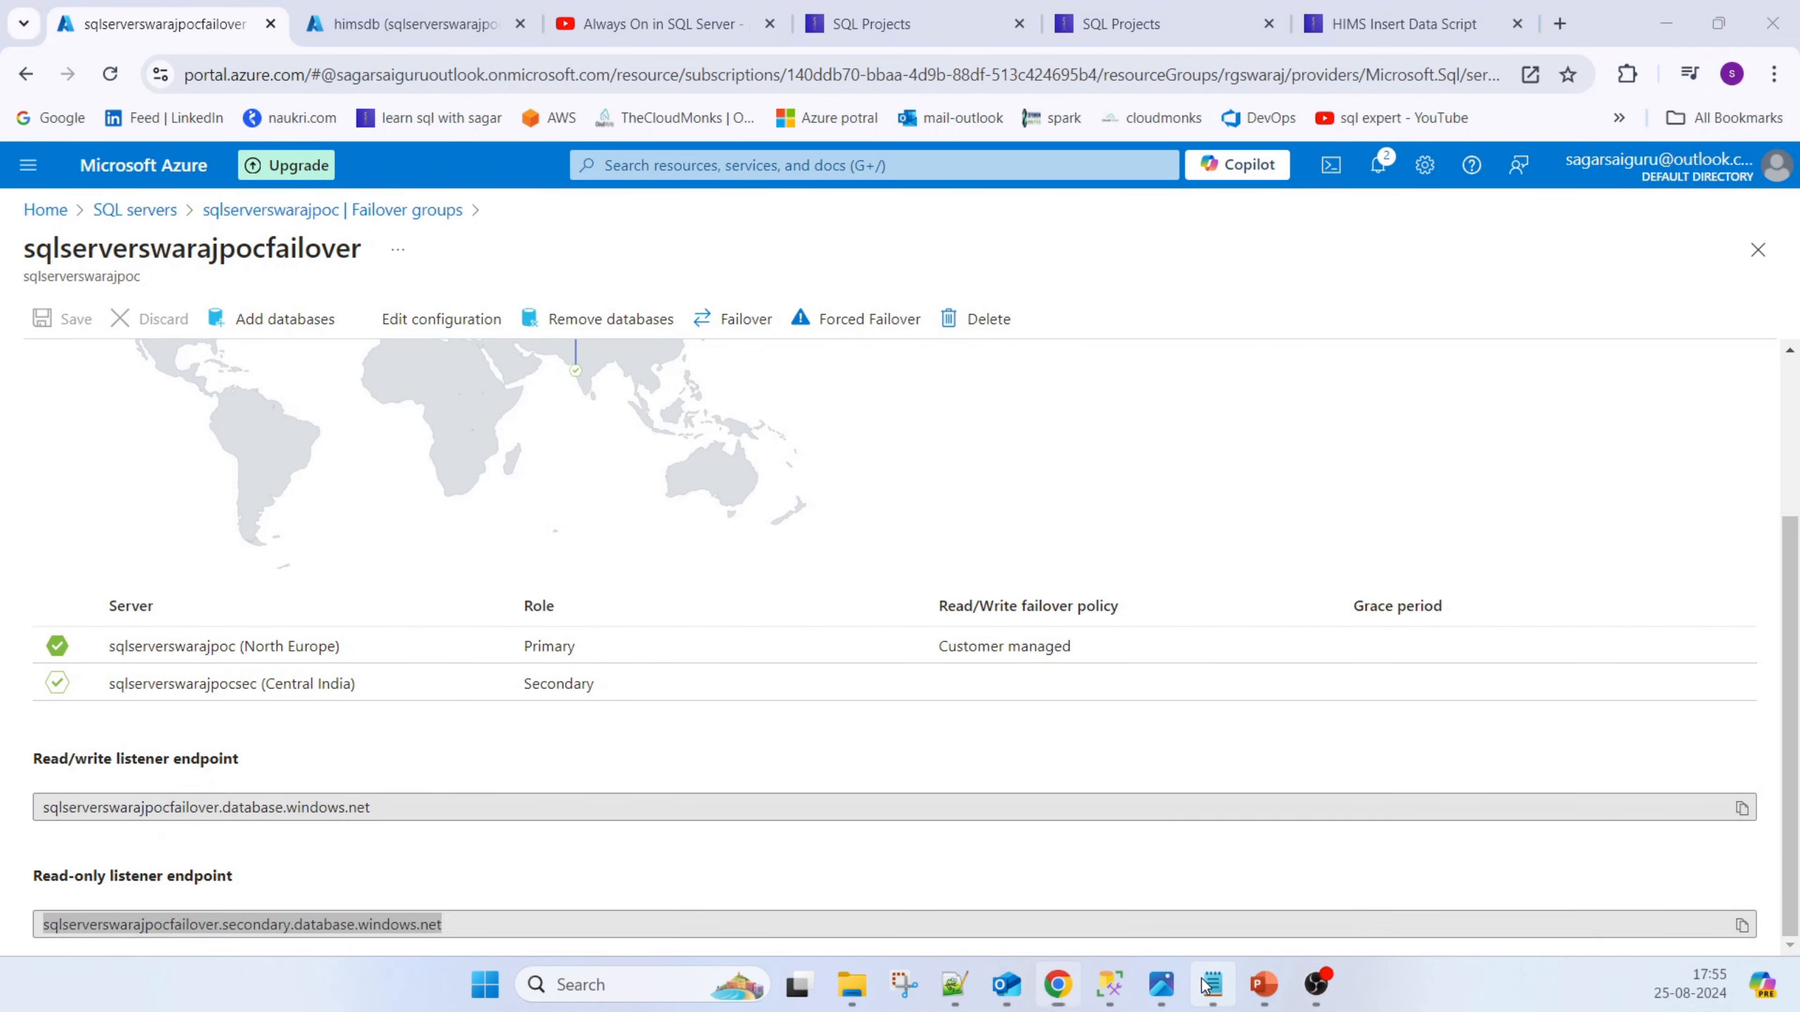
key(ctrl+v)
key(Return)
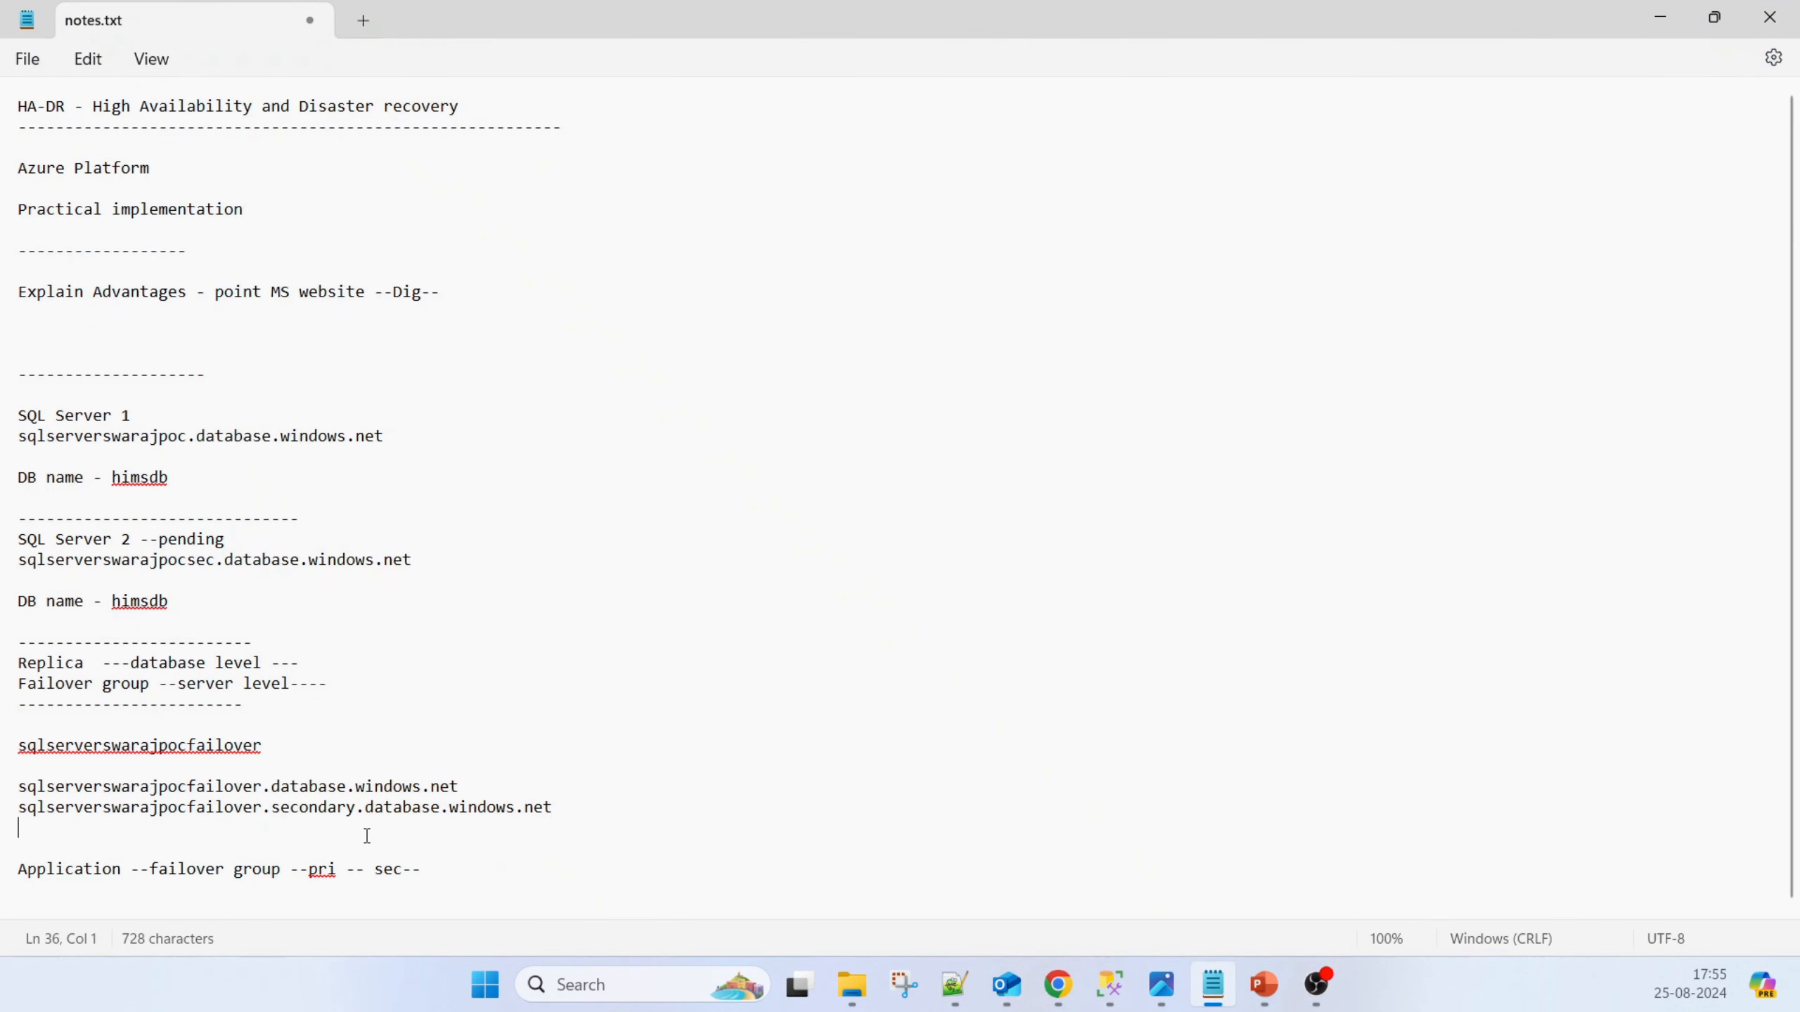
Annotate the read/write endpoint in the notes with "-----Read write" and add a dashed read label after the secondary endpoint
click(493, 789)
text(-----Read write)
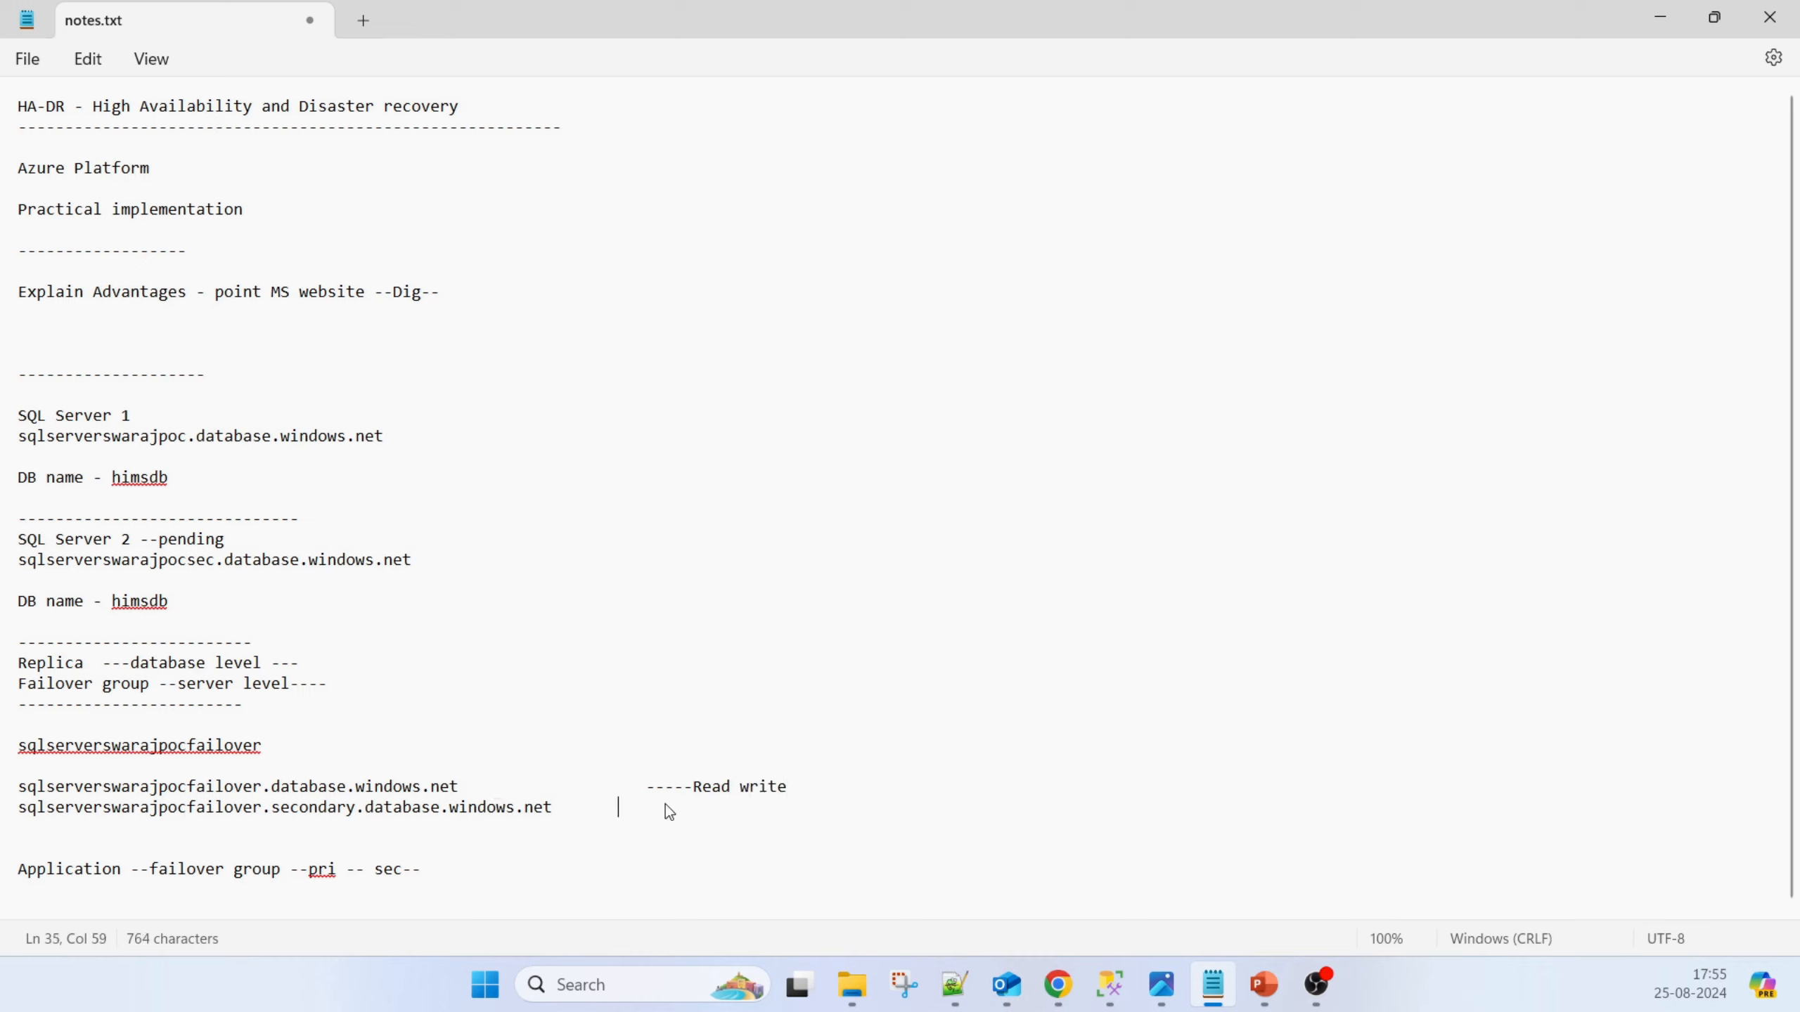
text(   ------)
text(Read)
text(y)
Switch to the failover group page in Chrome and select himsdb as the database to add, without a standby replica
click(1057, 984)
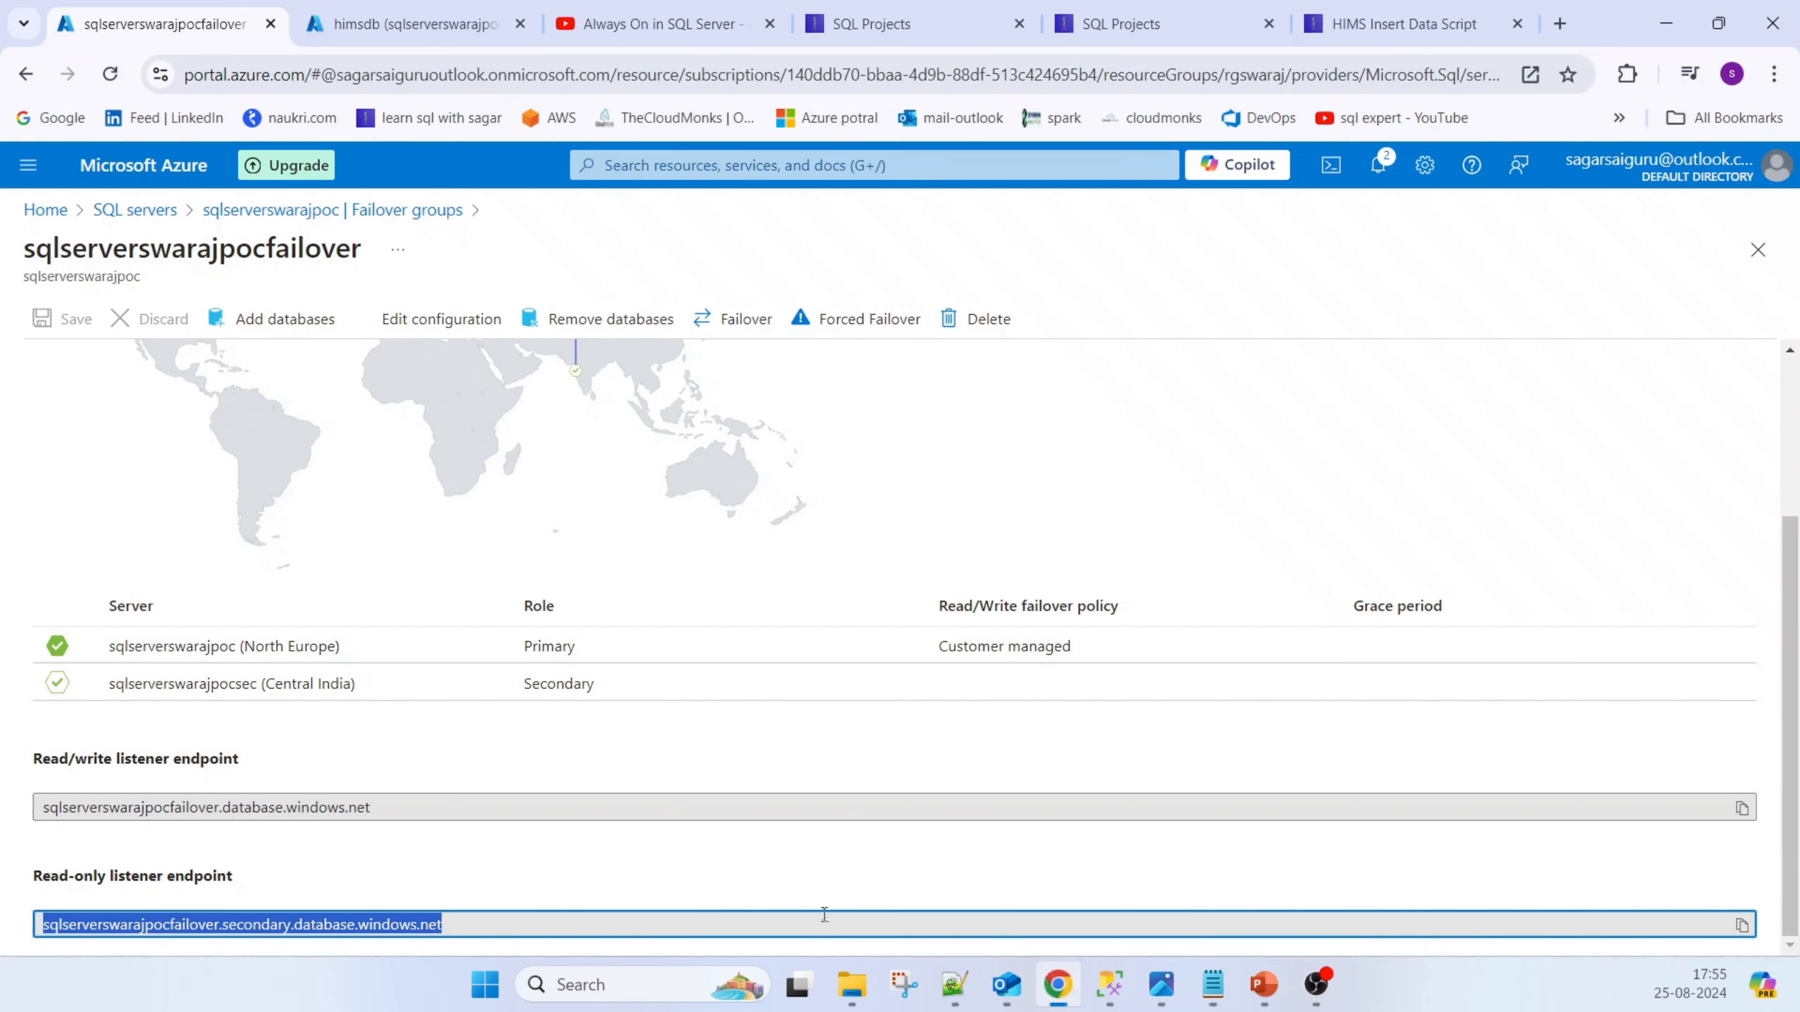
scroll(737, 638, up, 3)
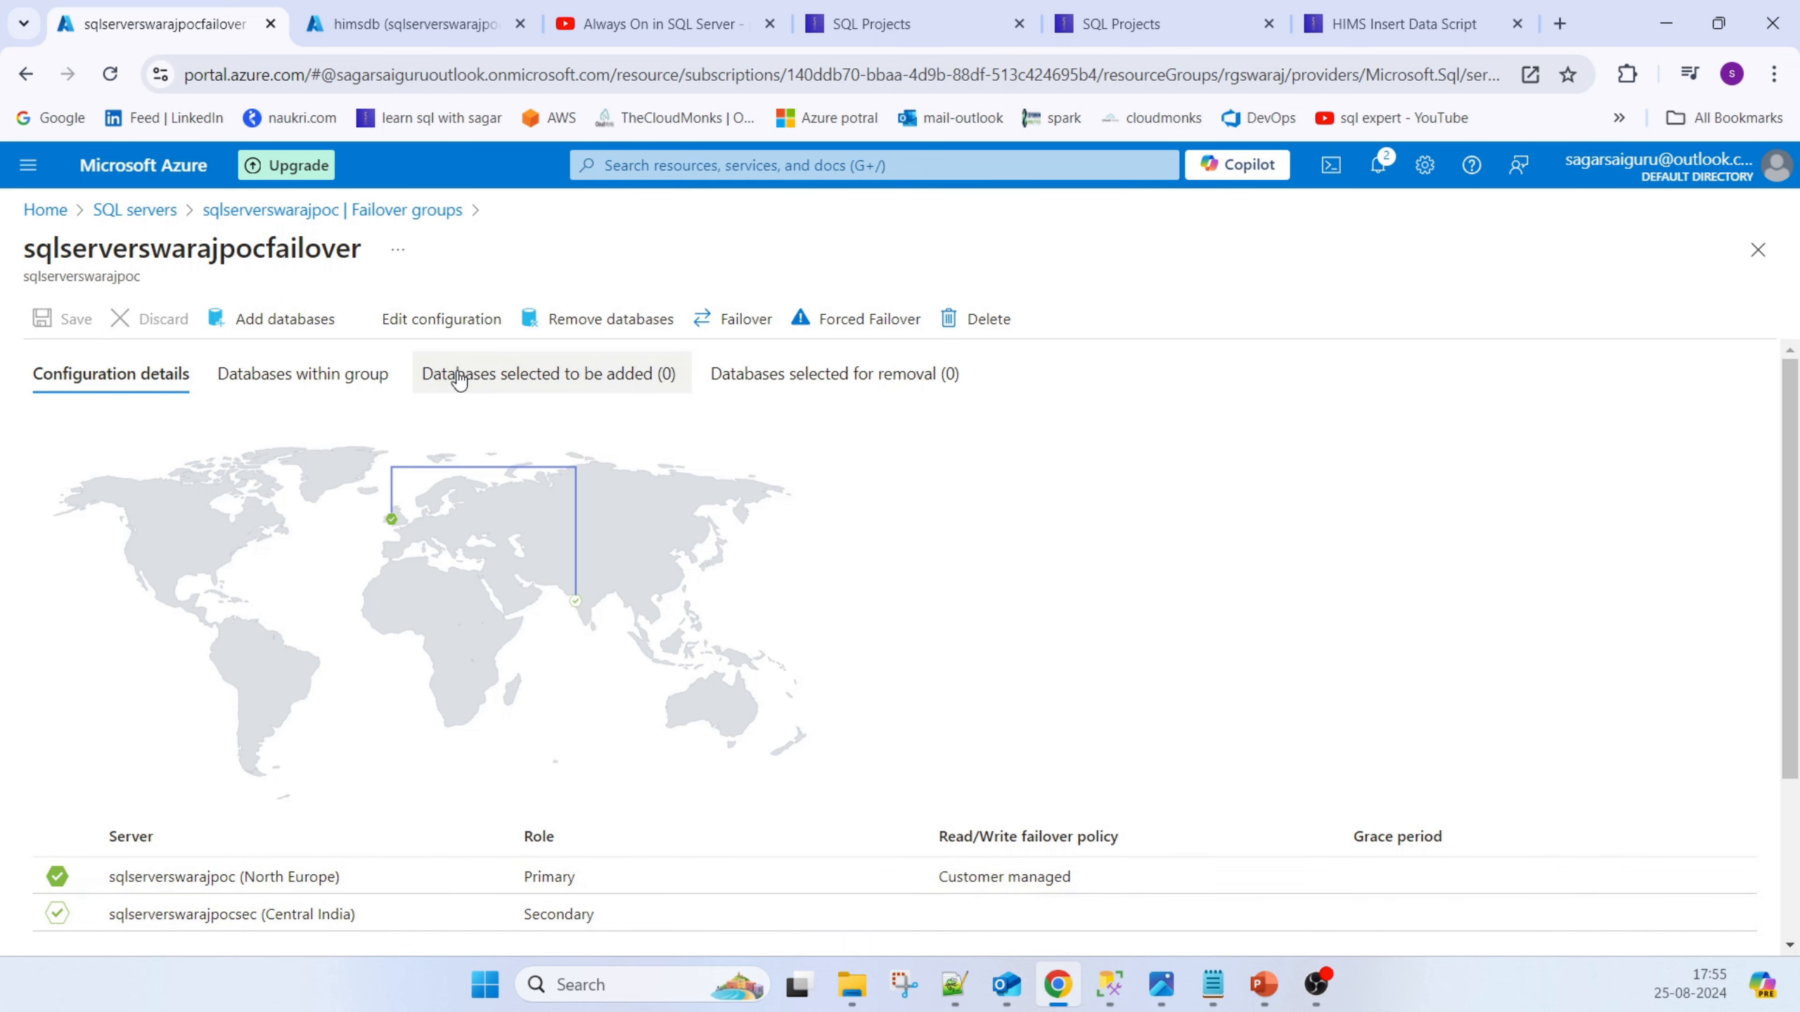
click(454, 373)
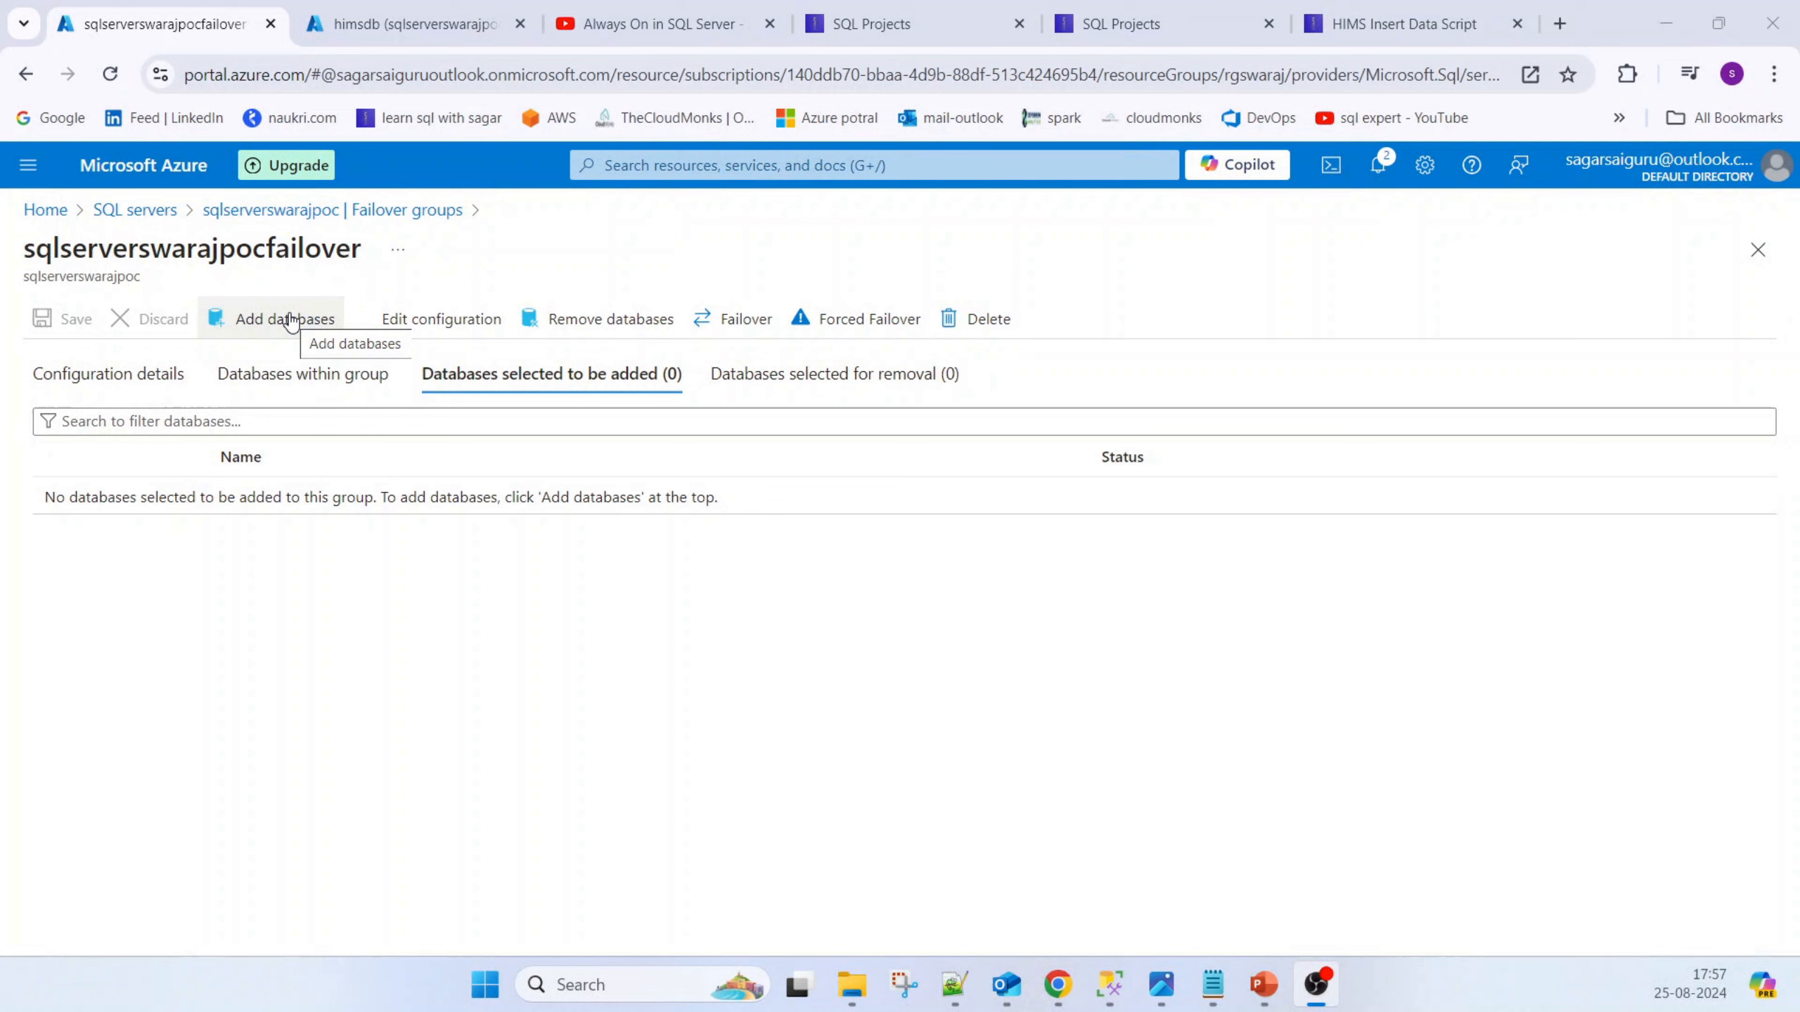
click(290, 320)
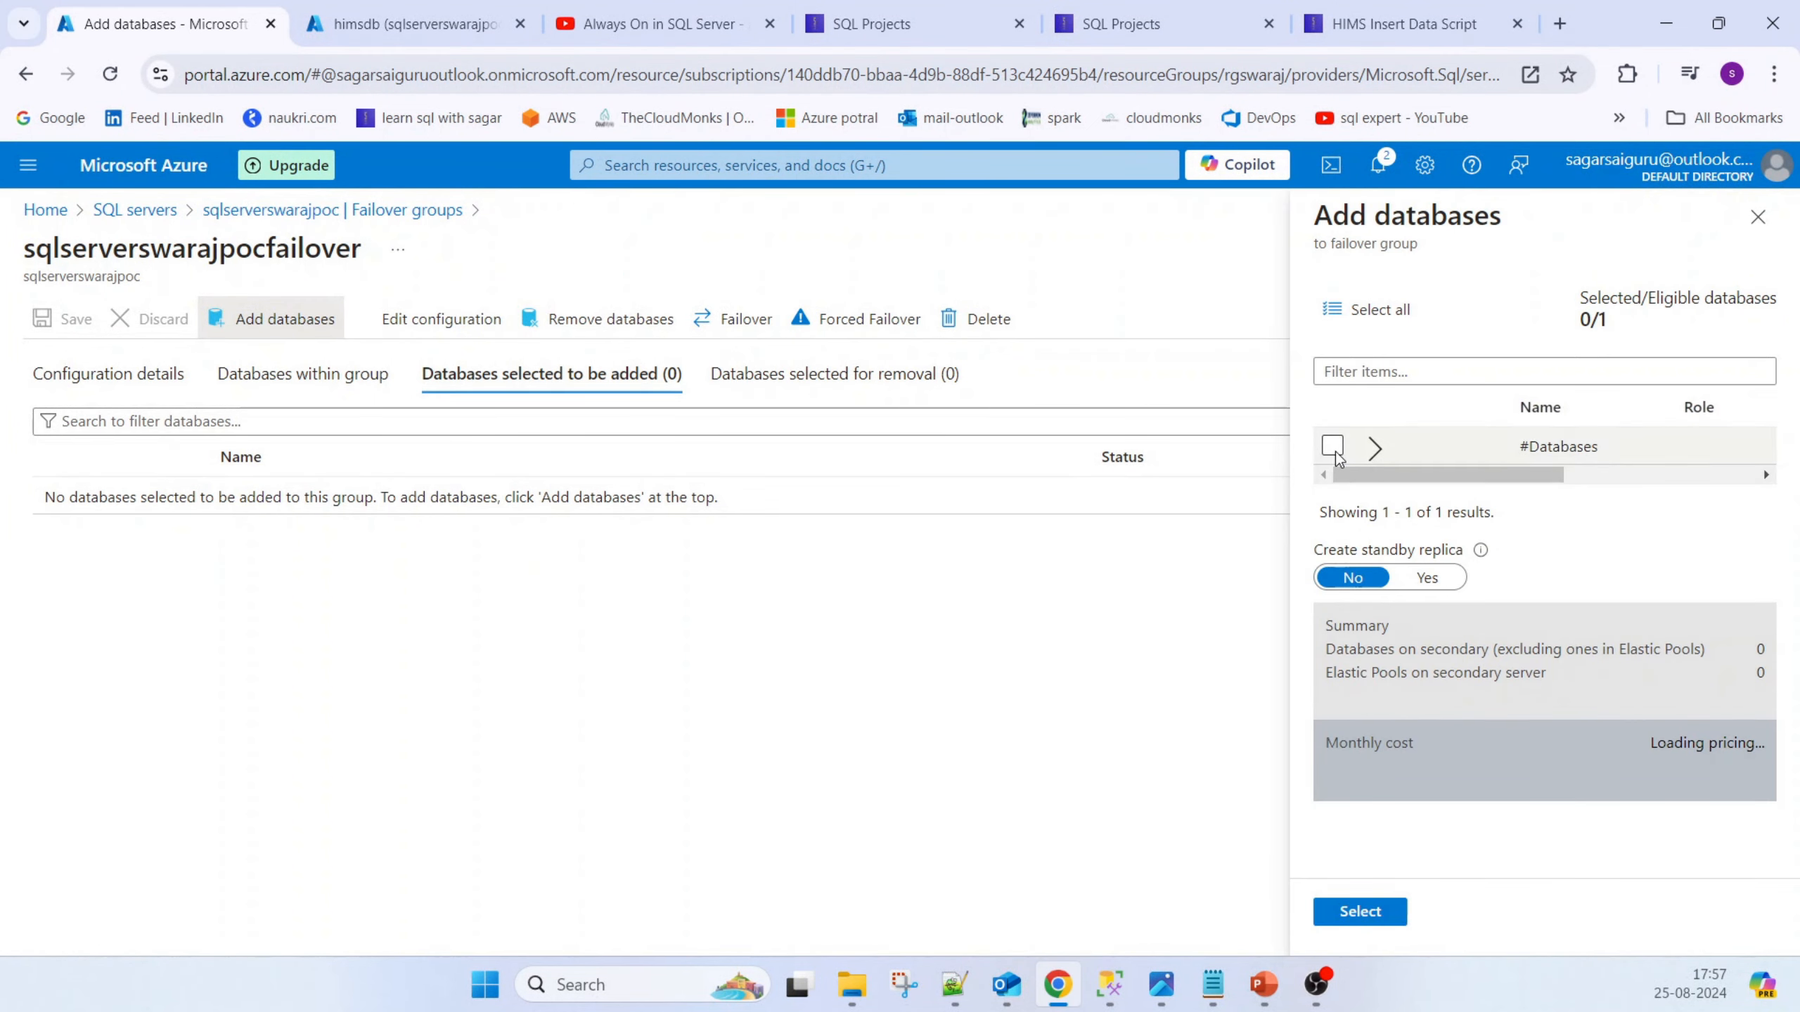
click(1331, 447)
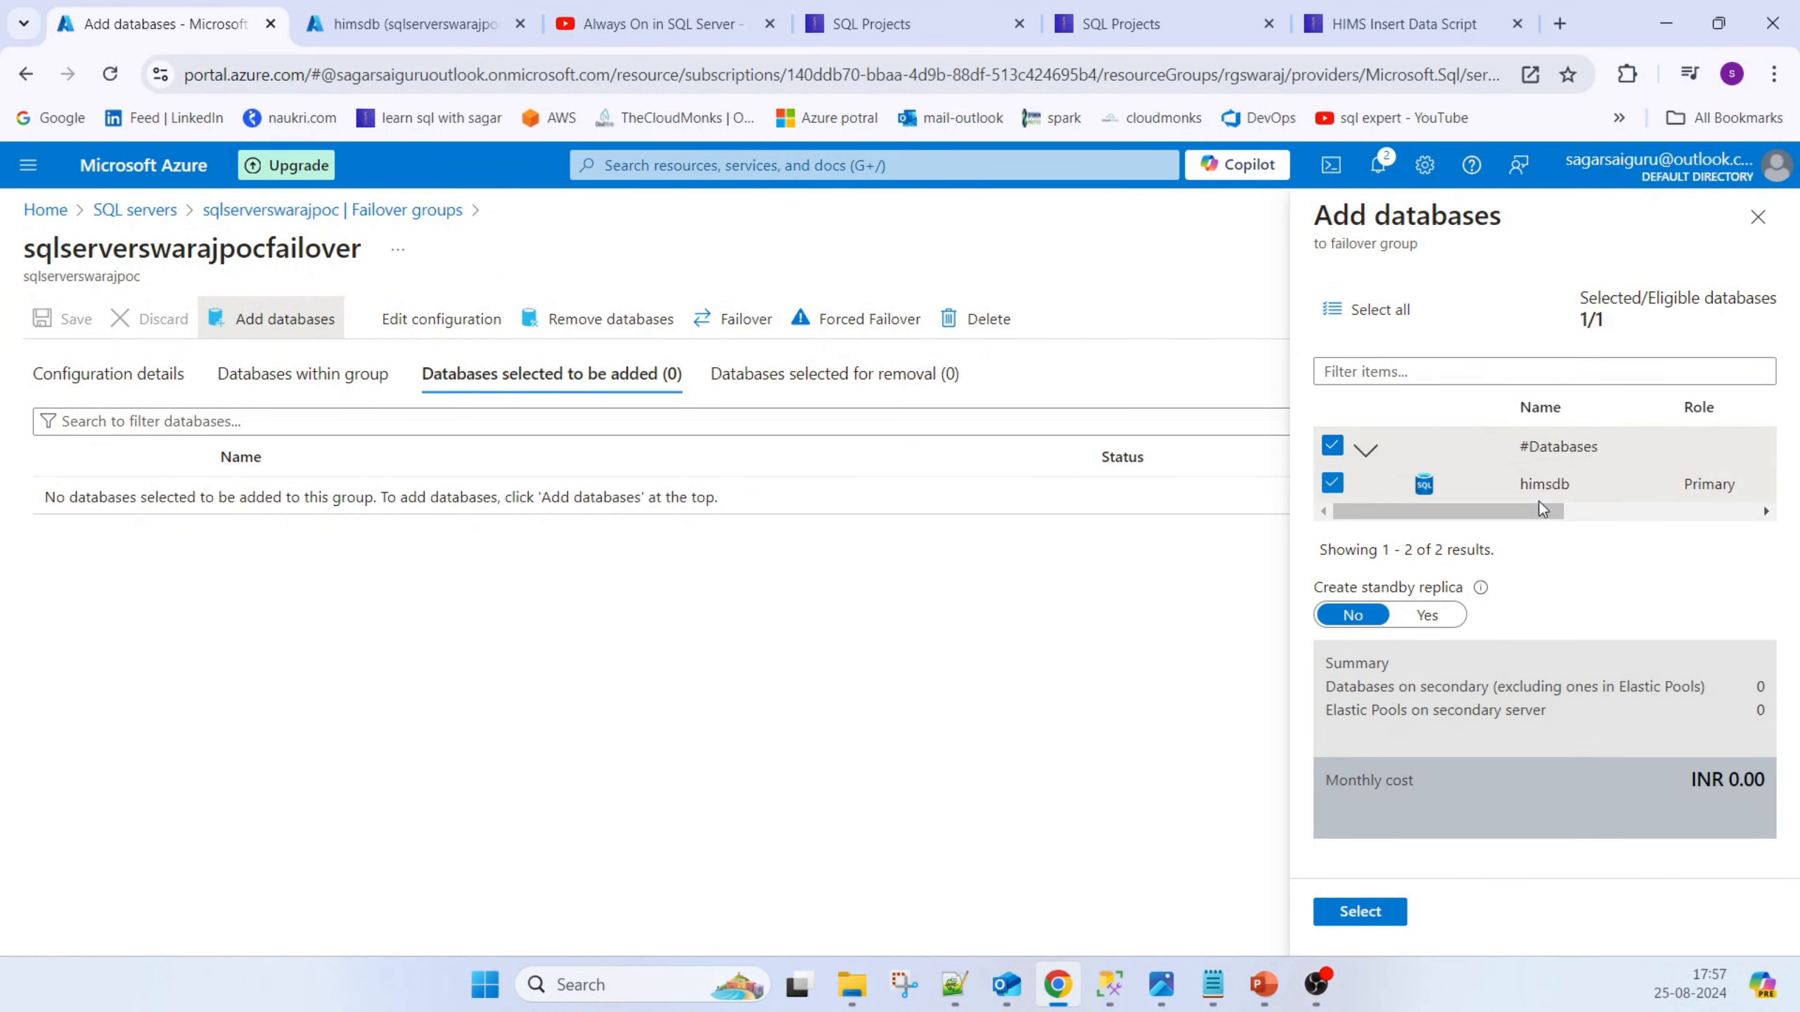
scroll(1547, 499, right, 3)
scroll(1547, 500, left, 3)
click(1353, 912)
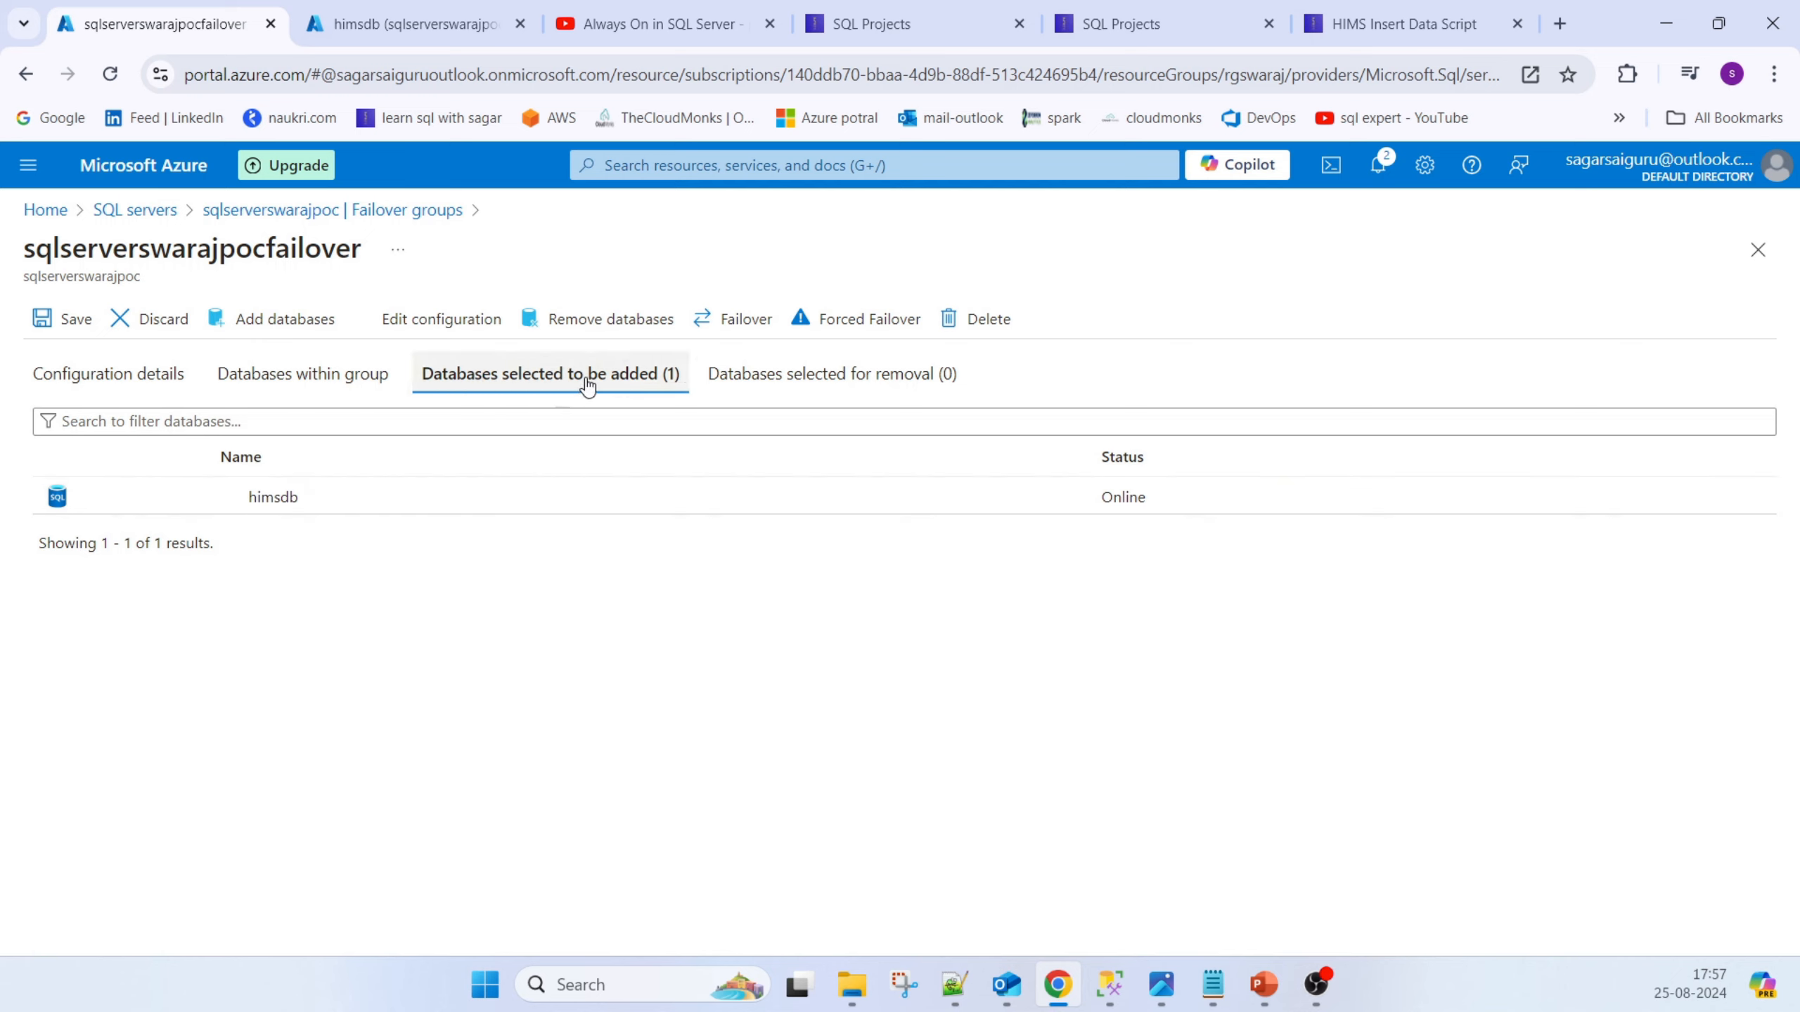
Save the pending addition of himsdb to the sqlserverswarajpocfailover group, keeping the unsaved edits, and acknowledge the completed update
click(349, 376)
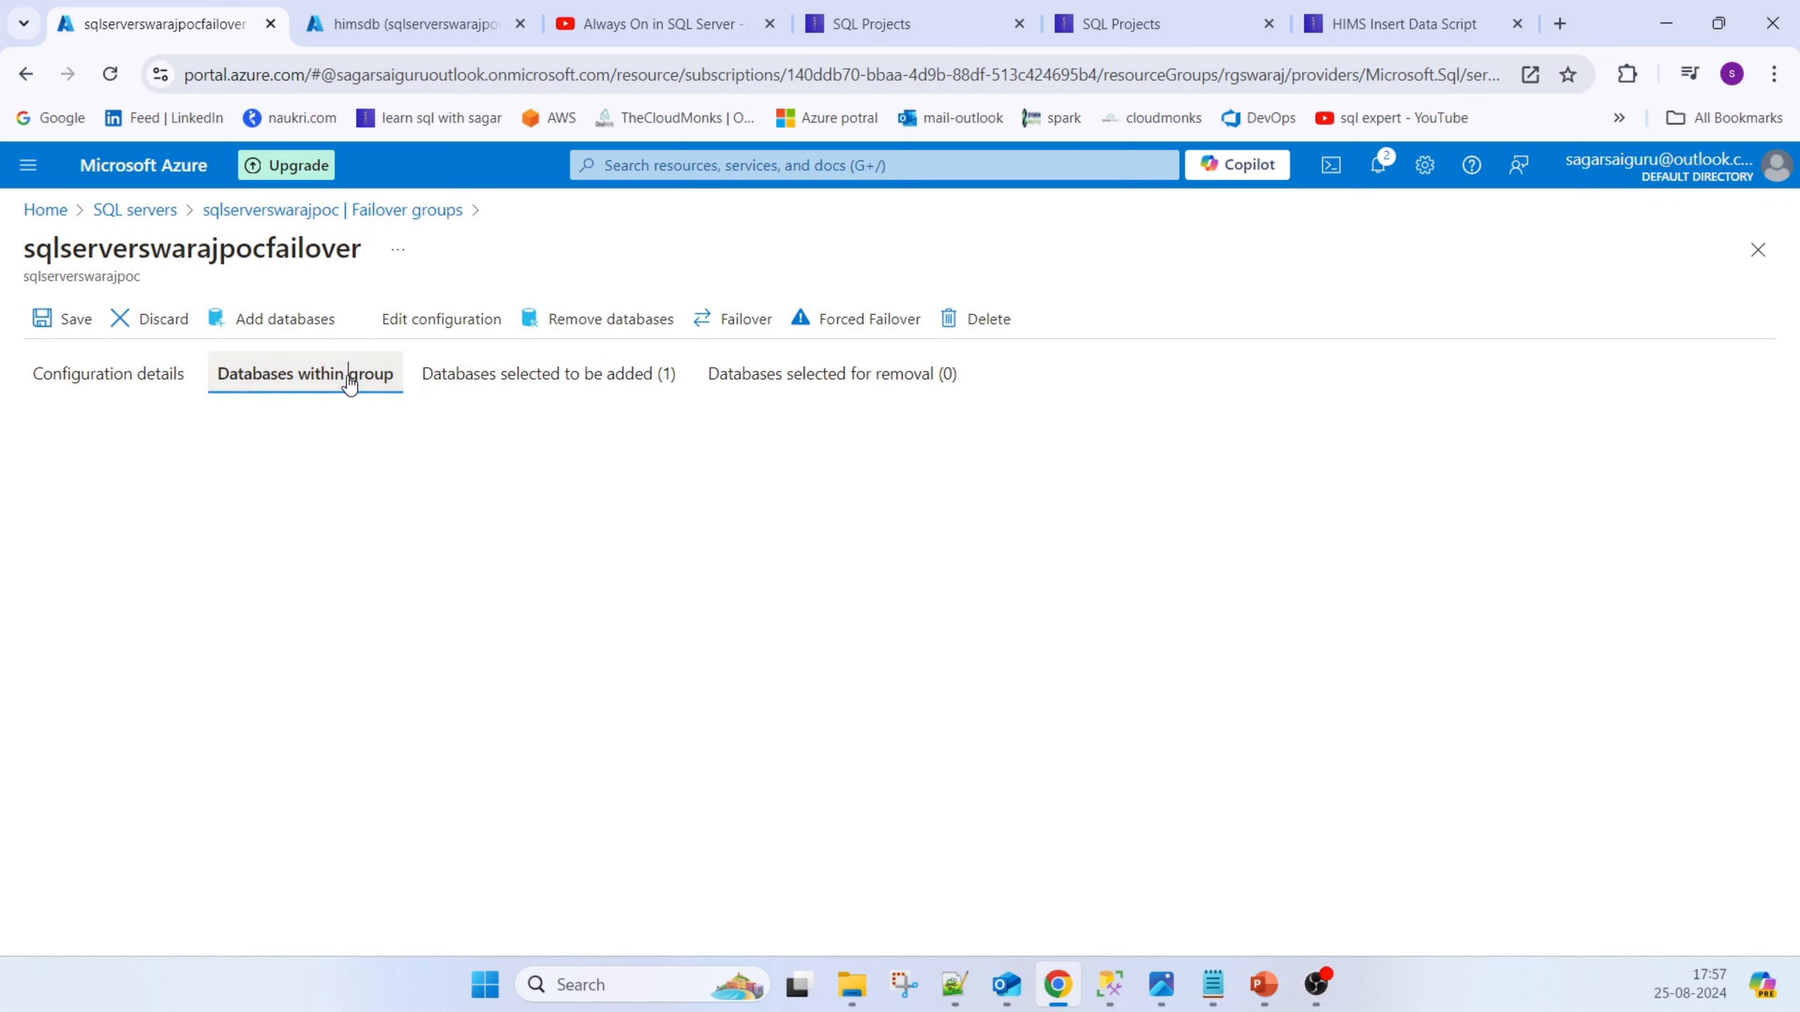
click(150, 374)
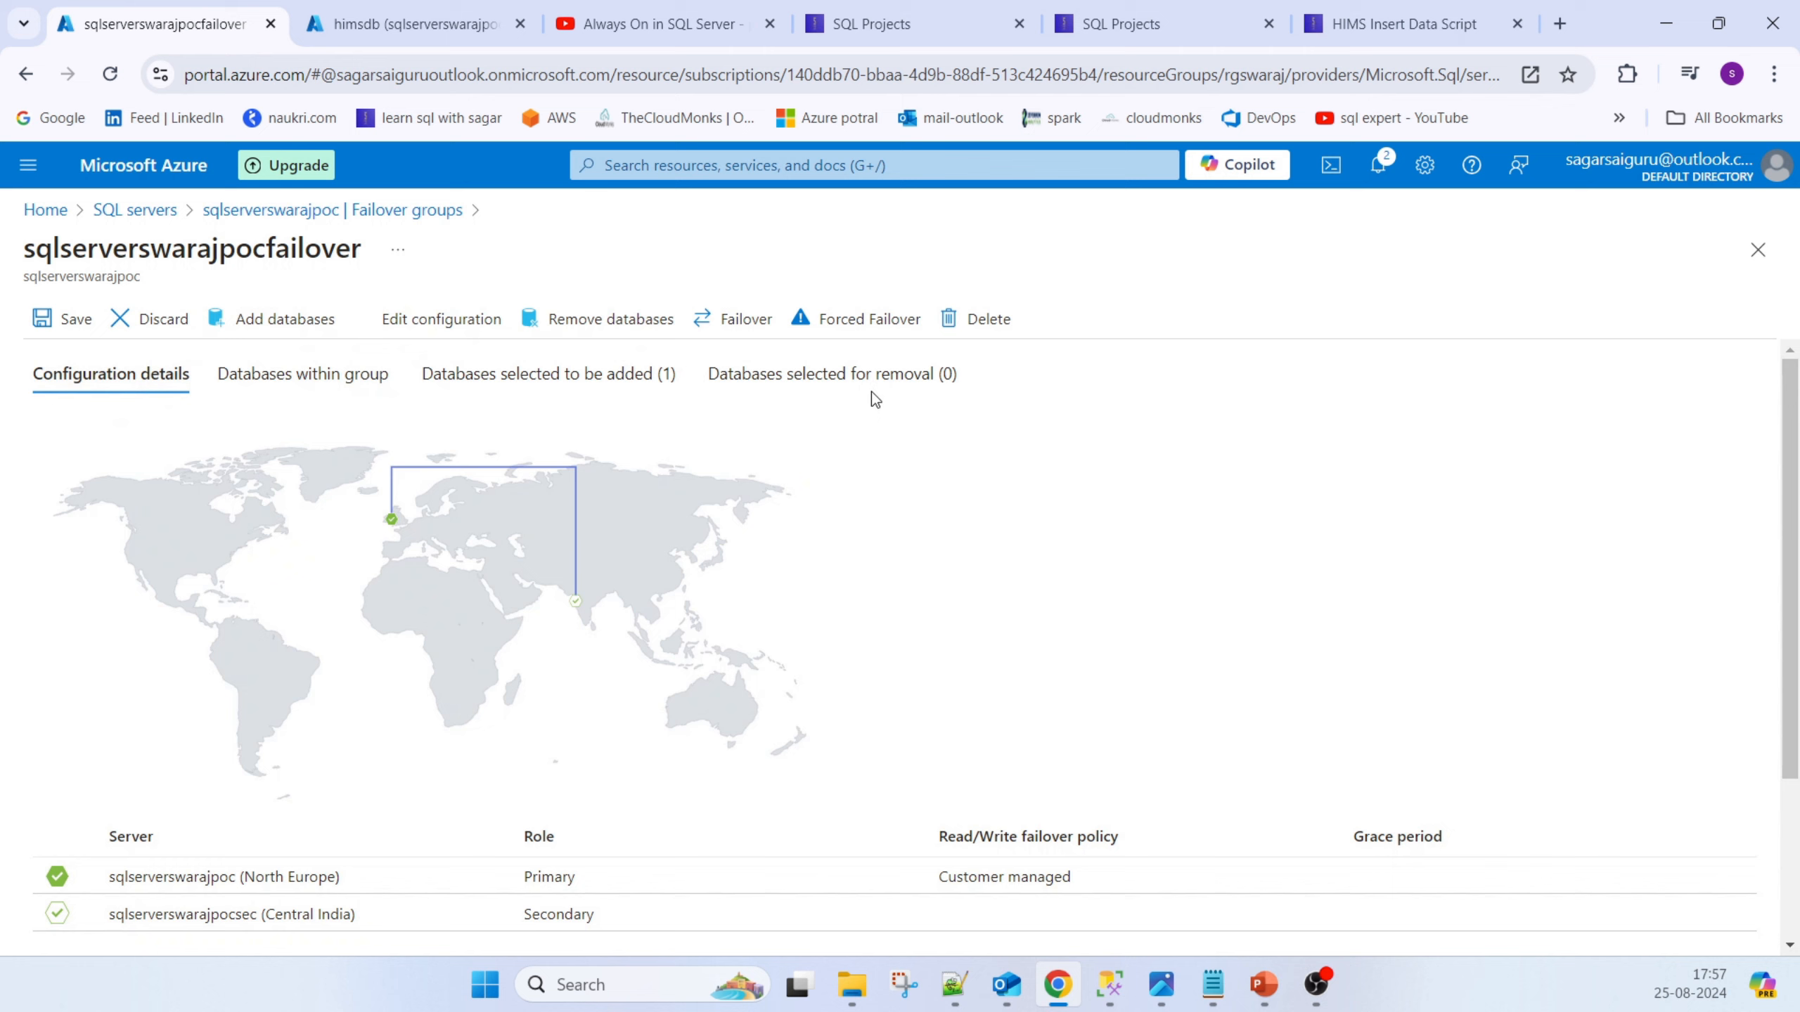
click(167, 210)
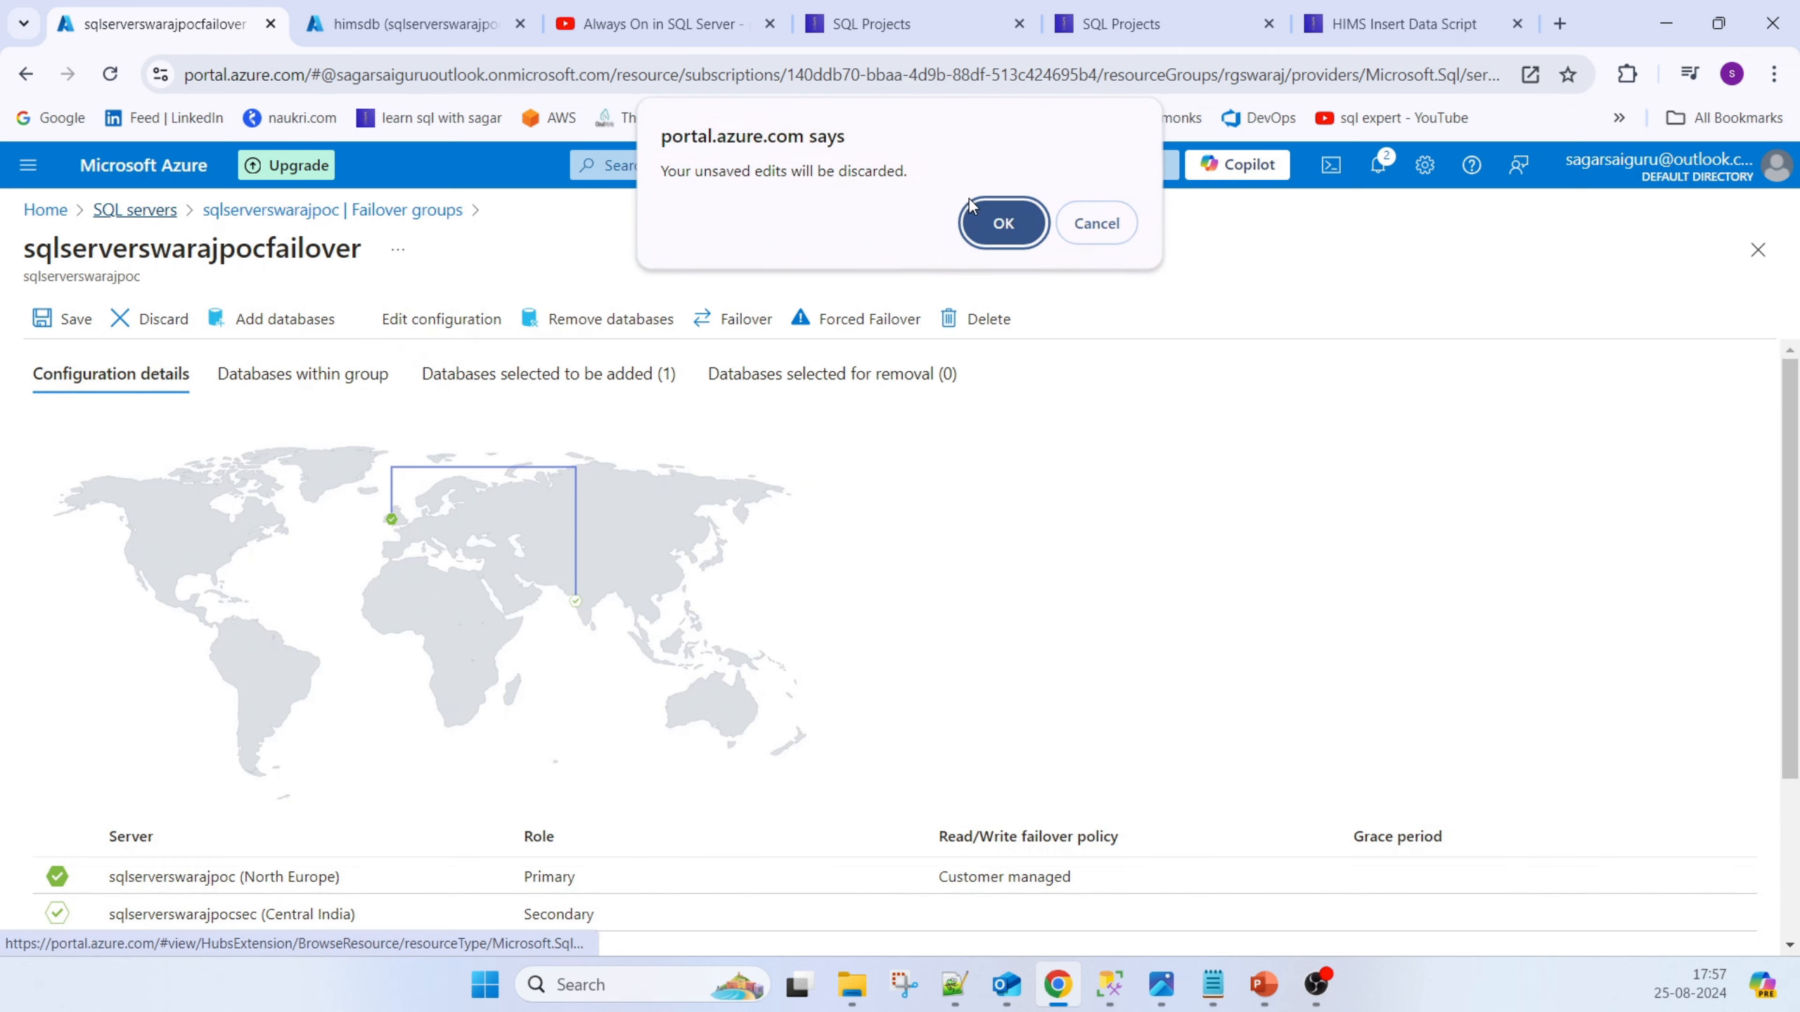
click(1133, 224)
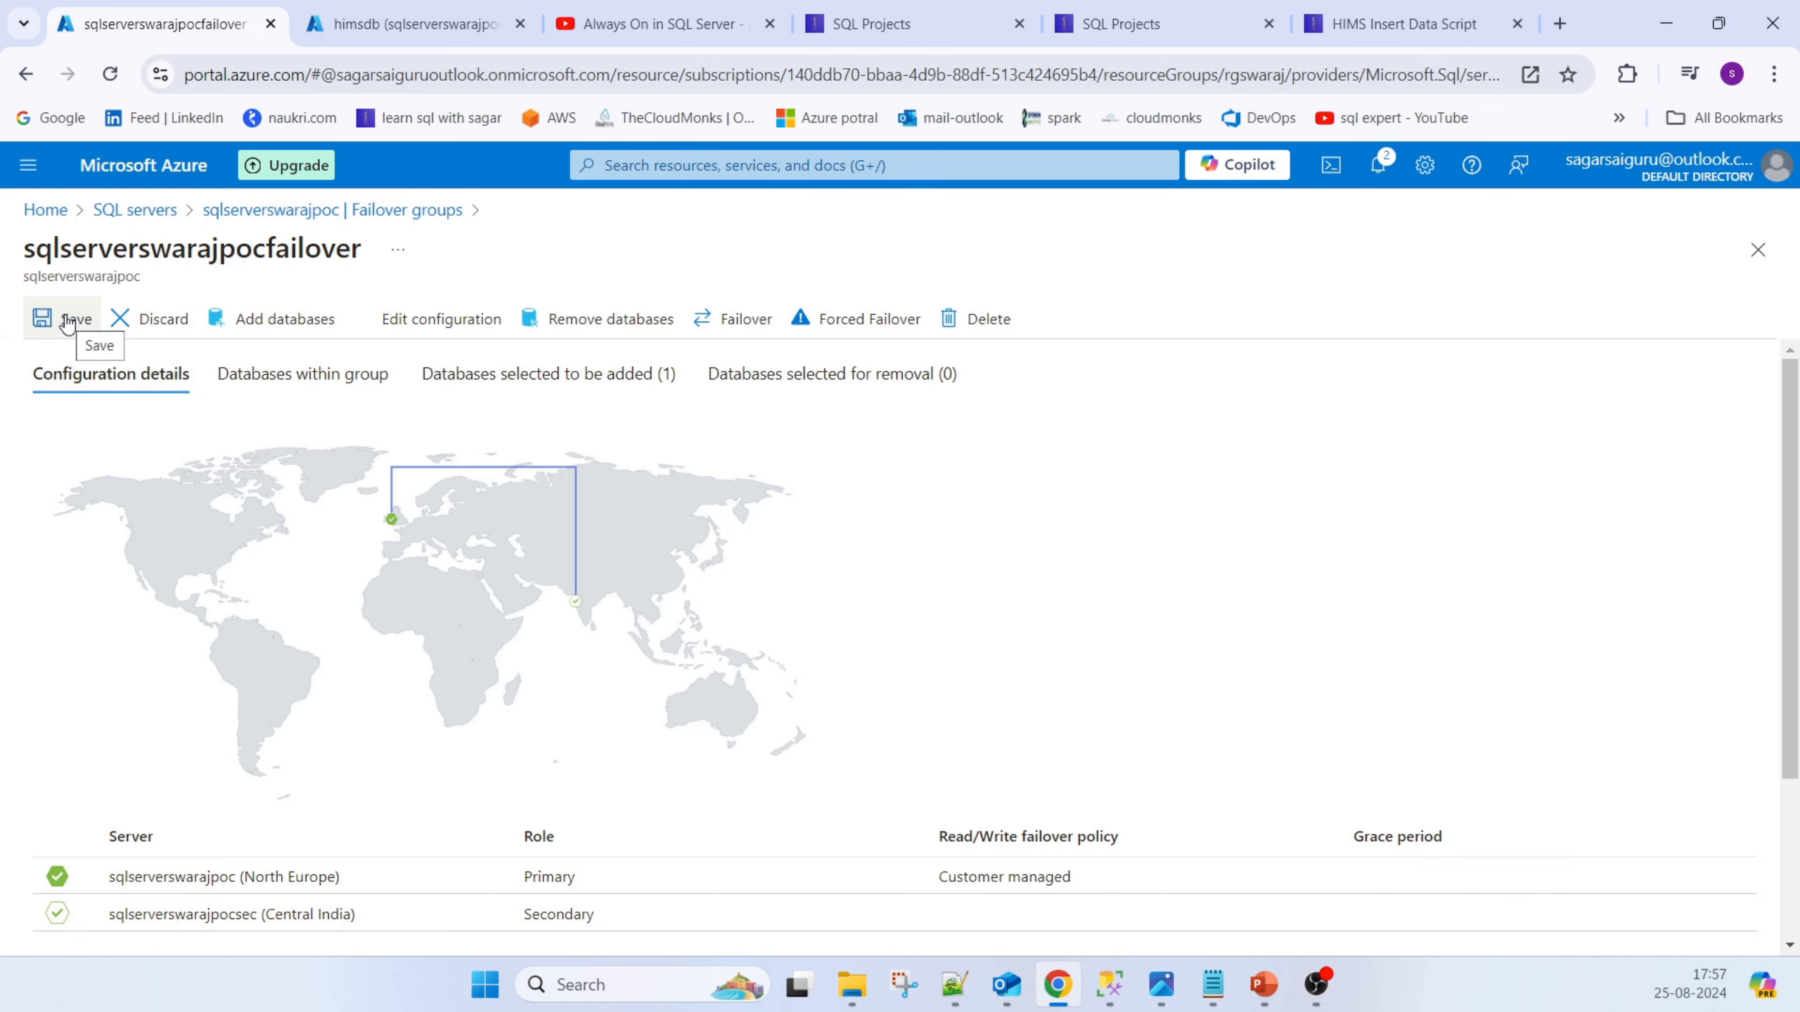
click(98, 334)
click(70, 451)
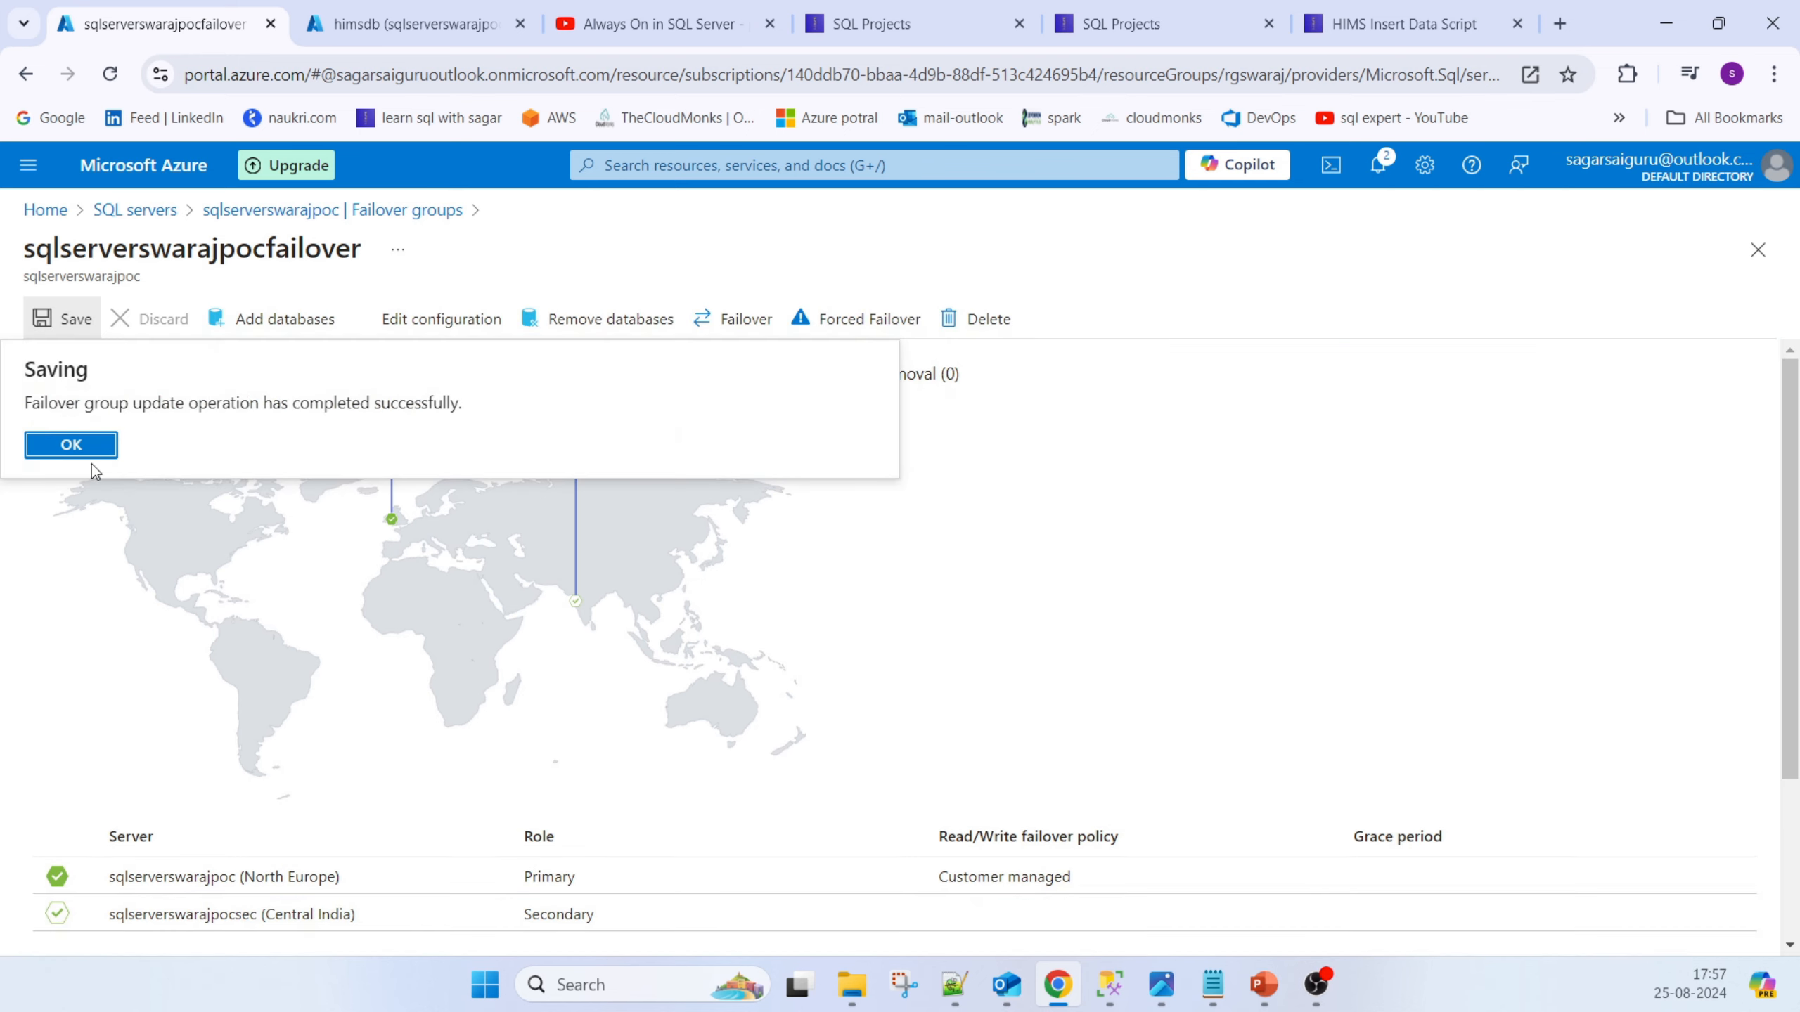
click(82, 449)
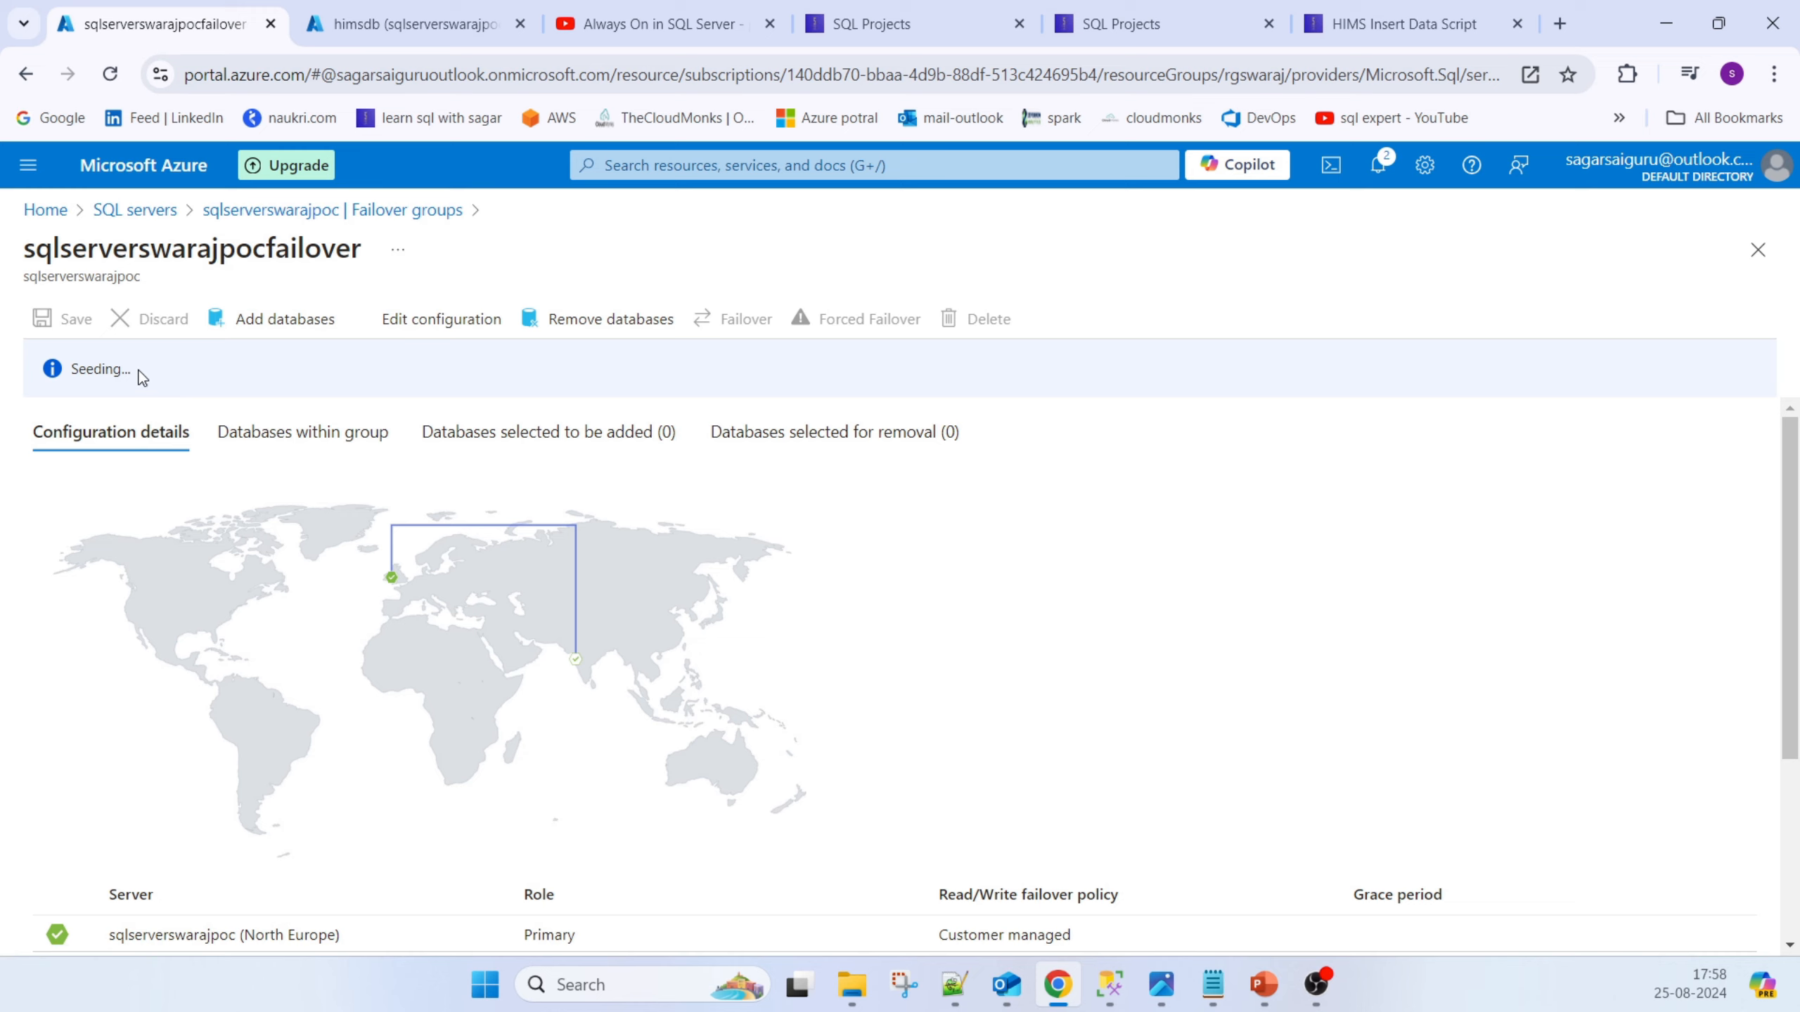
Review the group's configuration details, then open the failover groups list of server sqlserverswarajpoc from the SQL servers list
scroll(624, 631, down, 3)
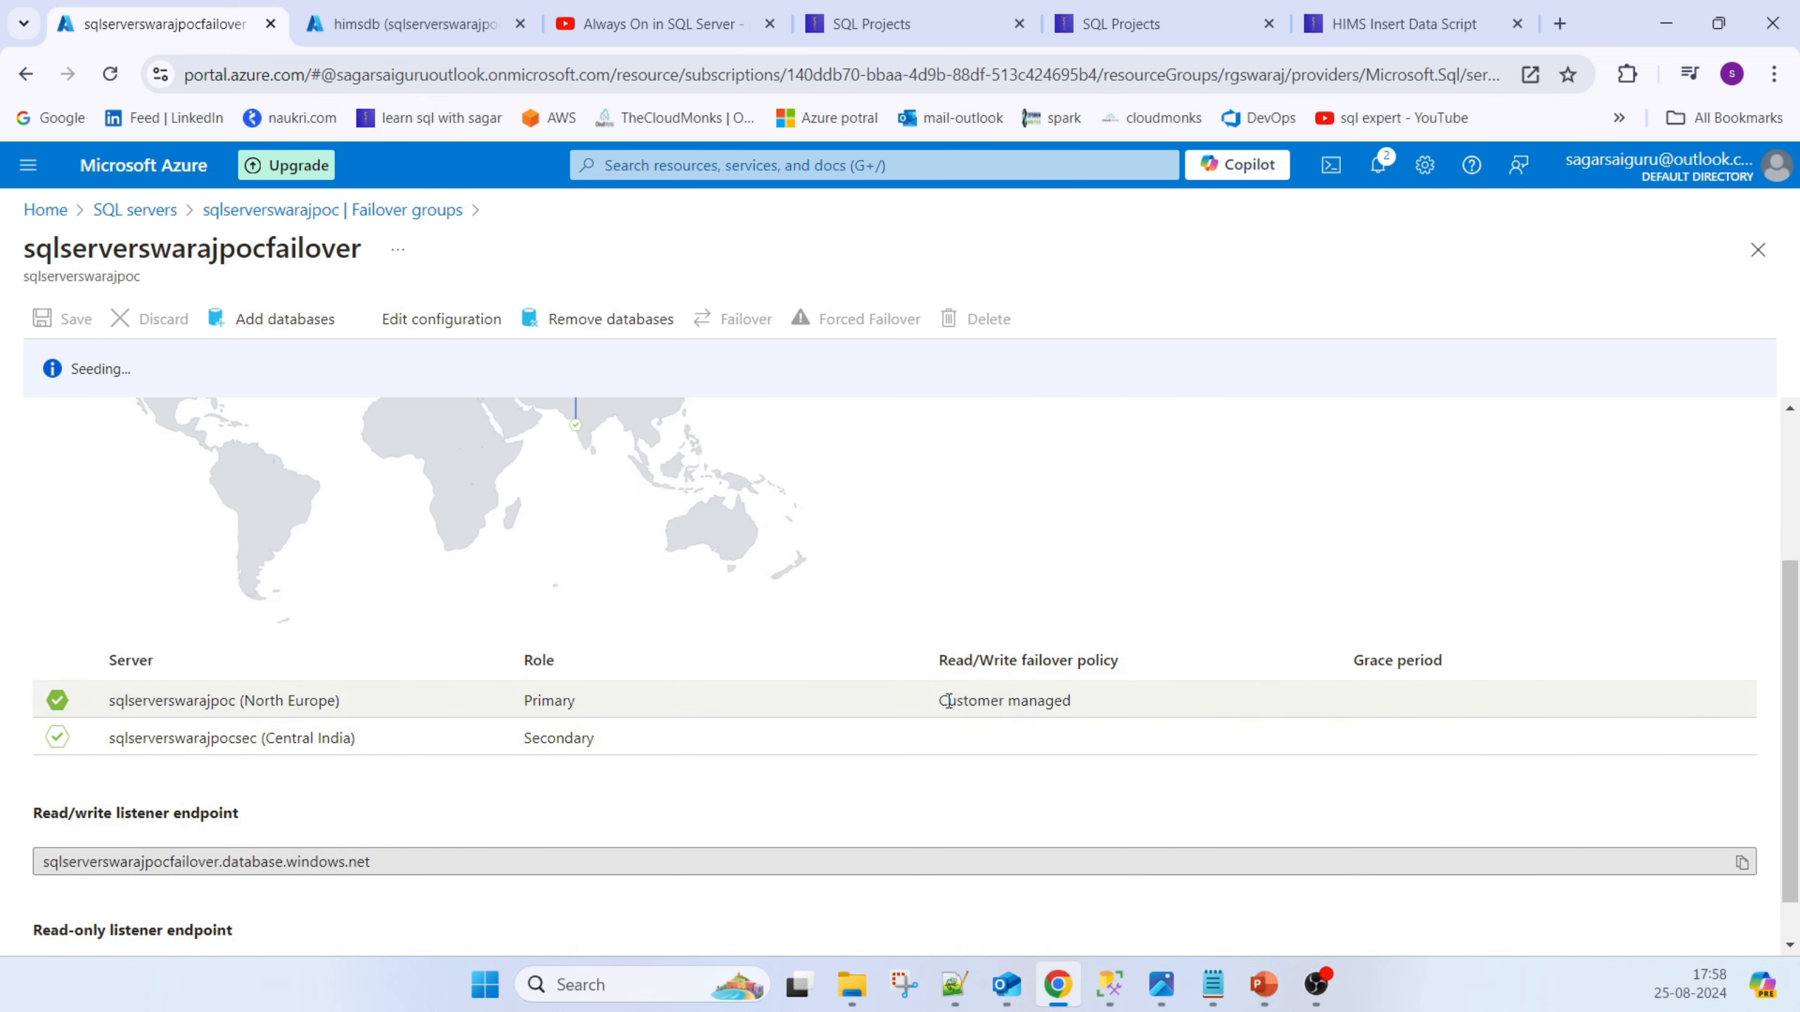
scroll(900, 680, up, 3)
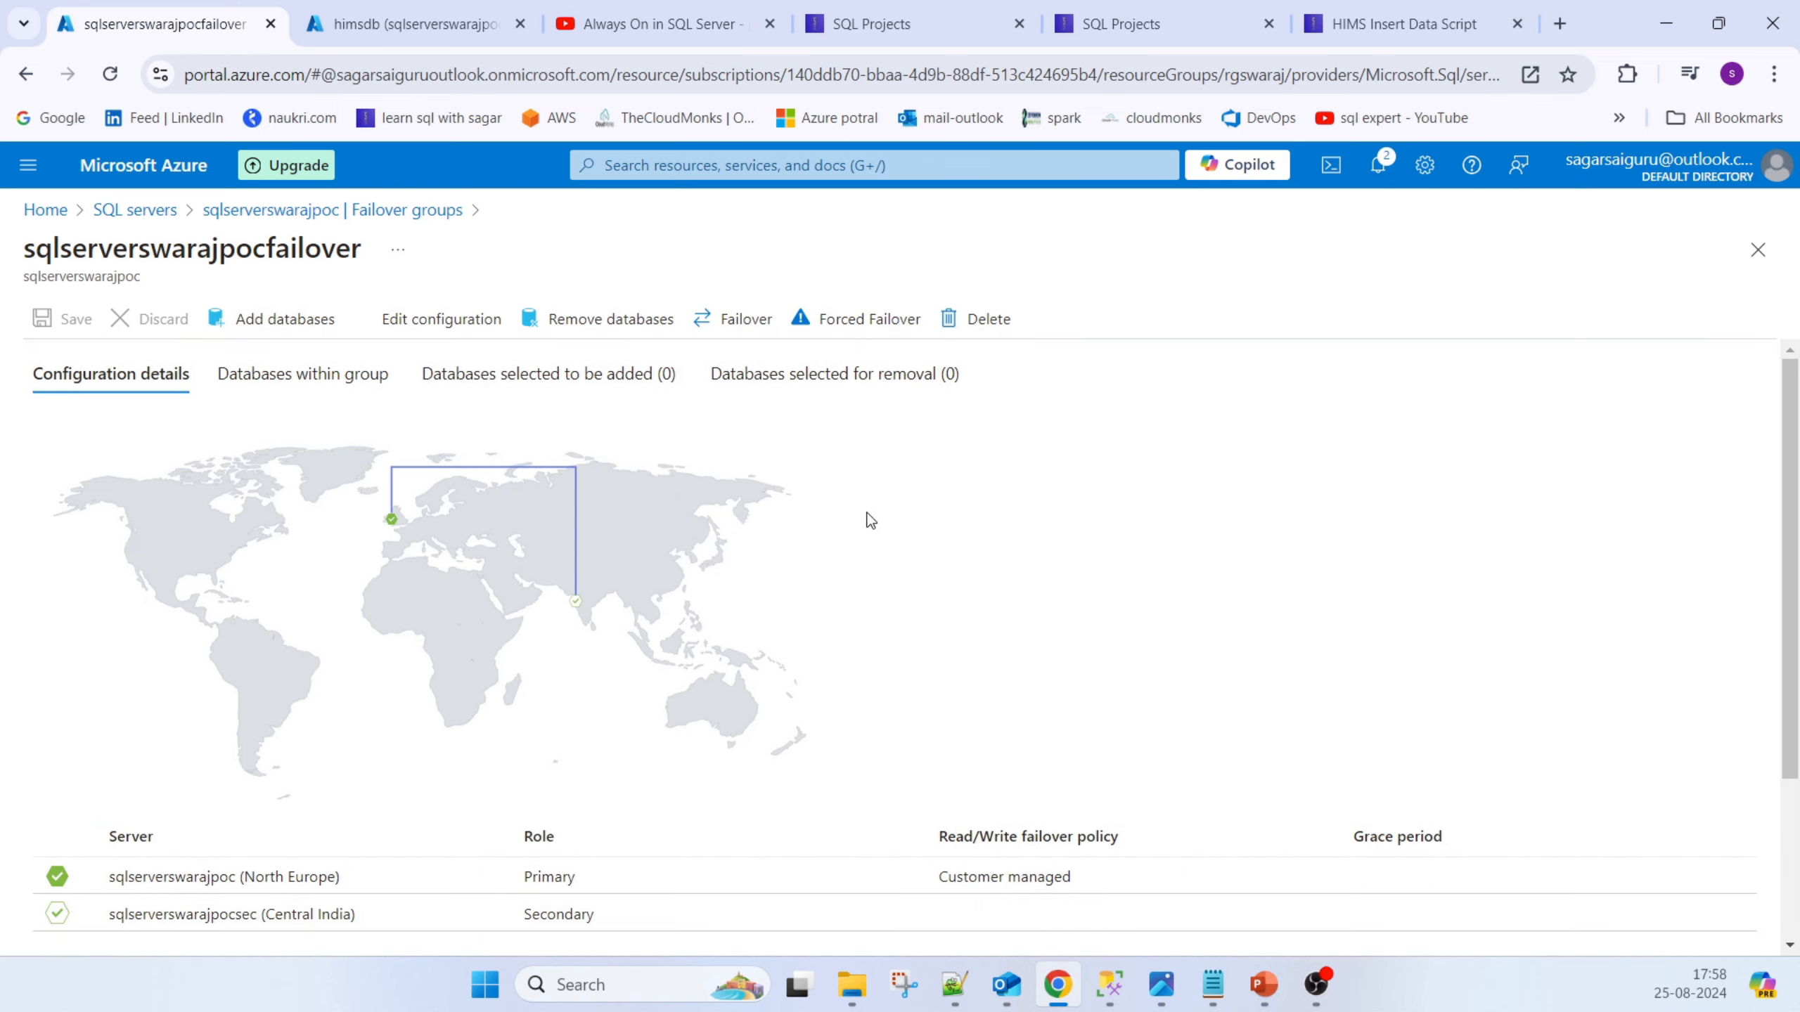
click(157, 211)
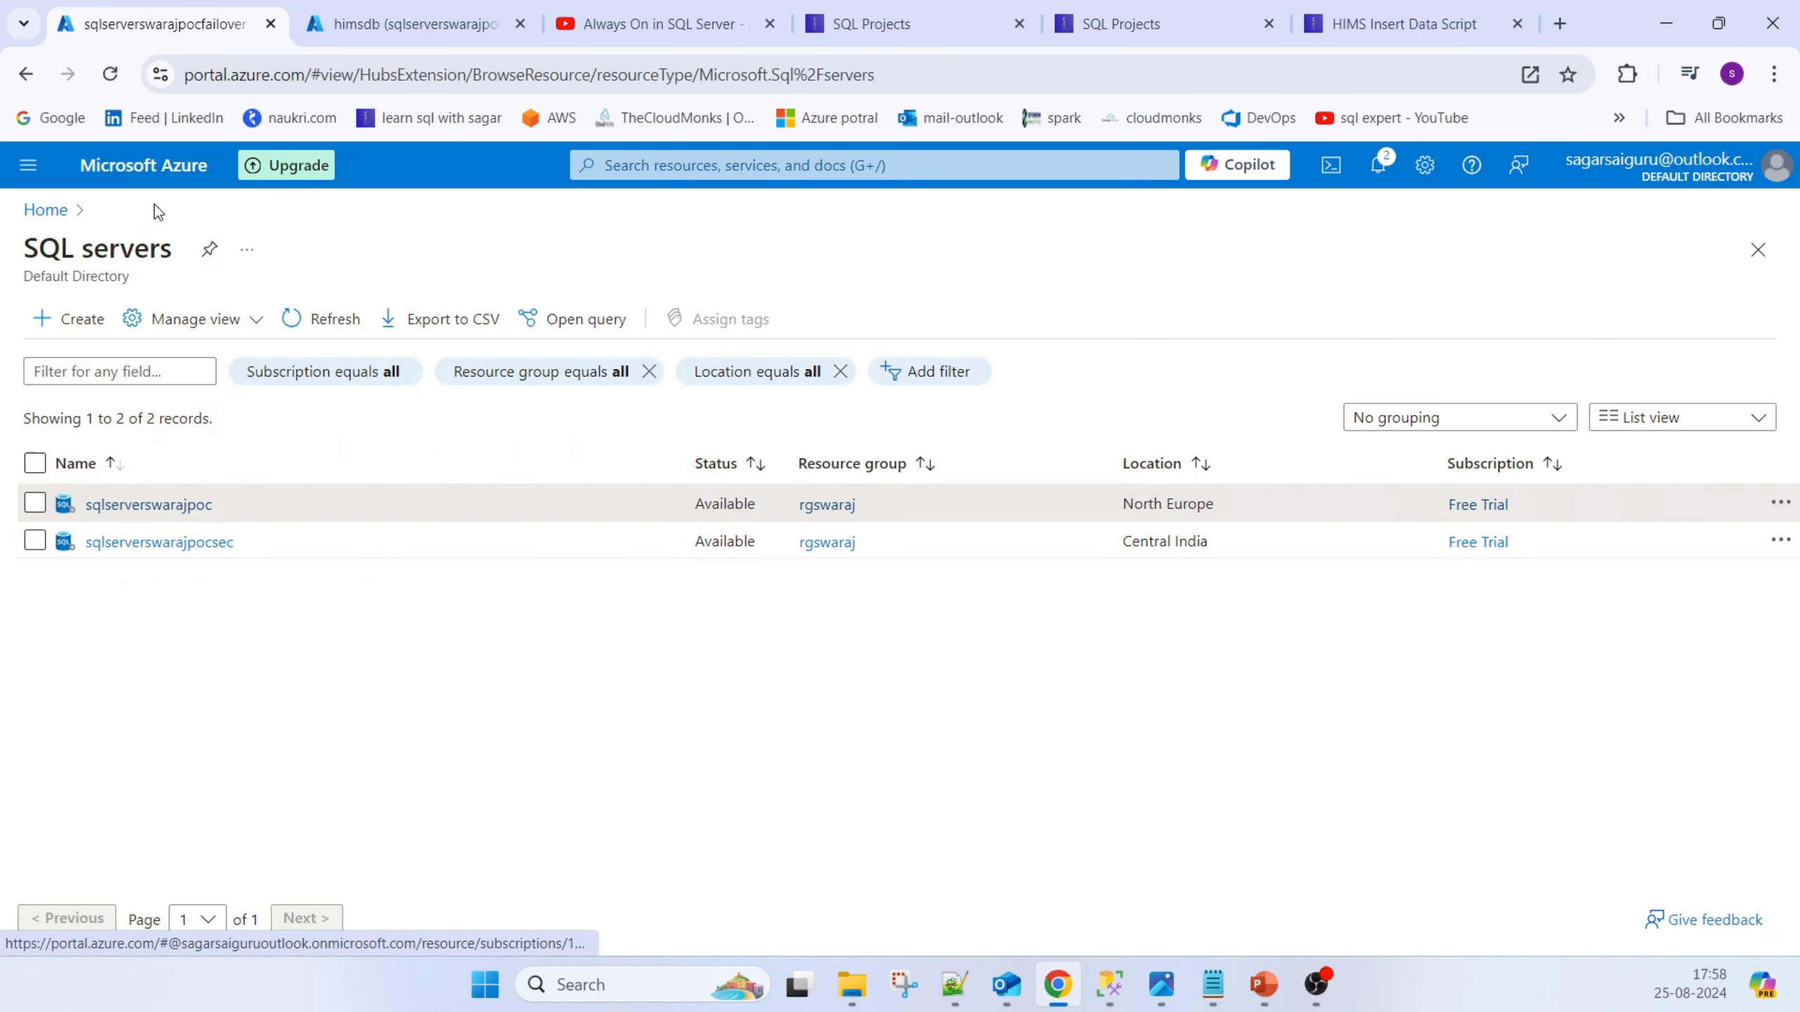
click(177, 511)
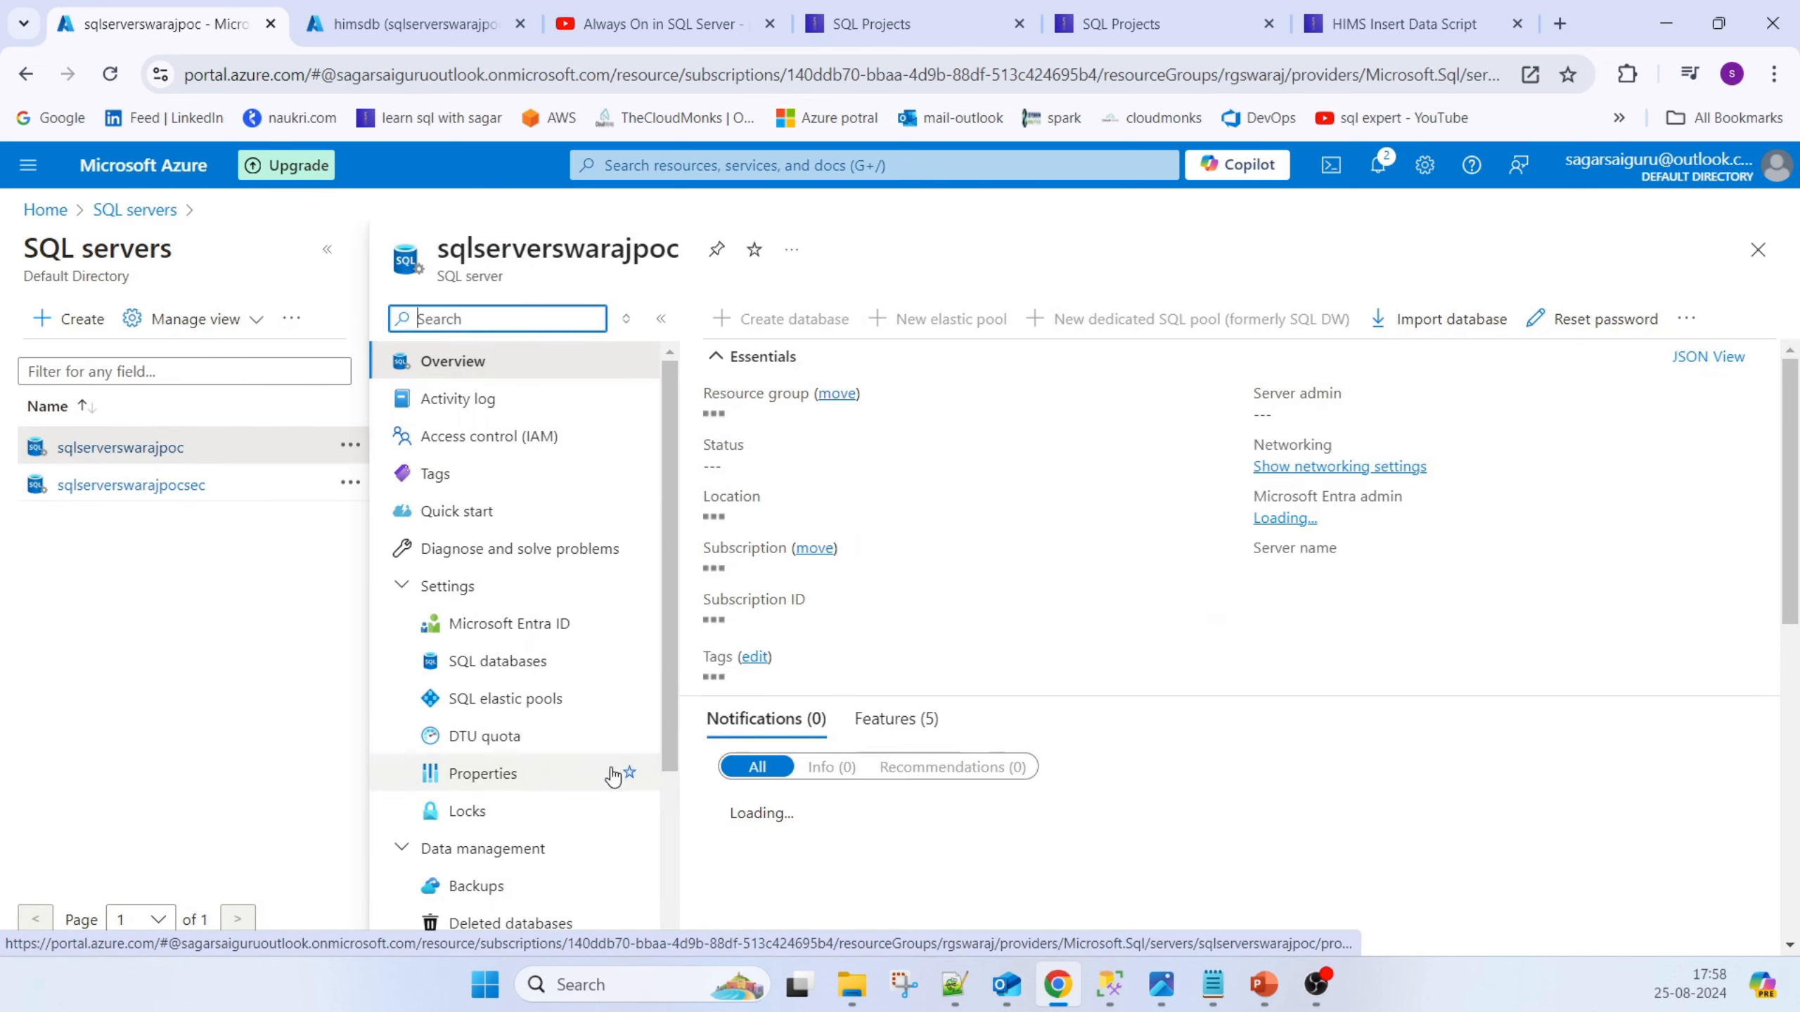
scroll(642, 675, down, 3)
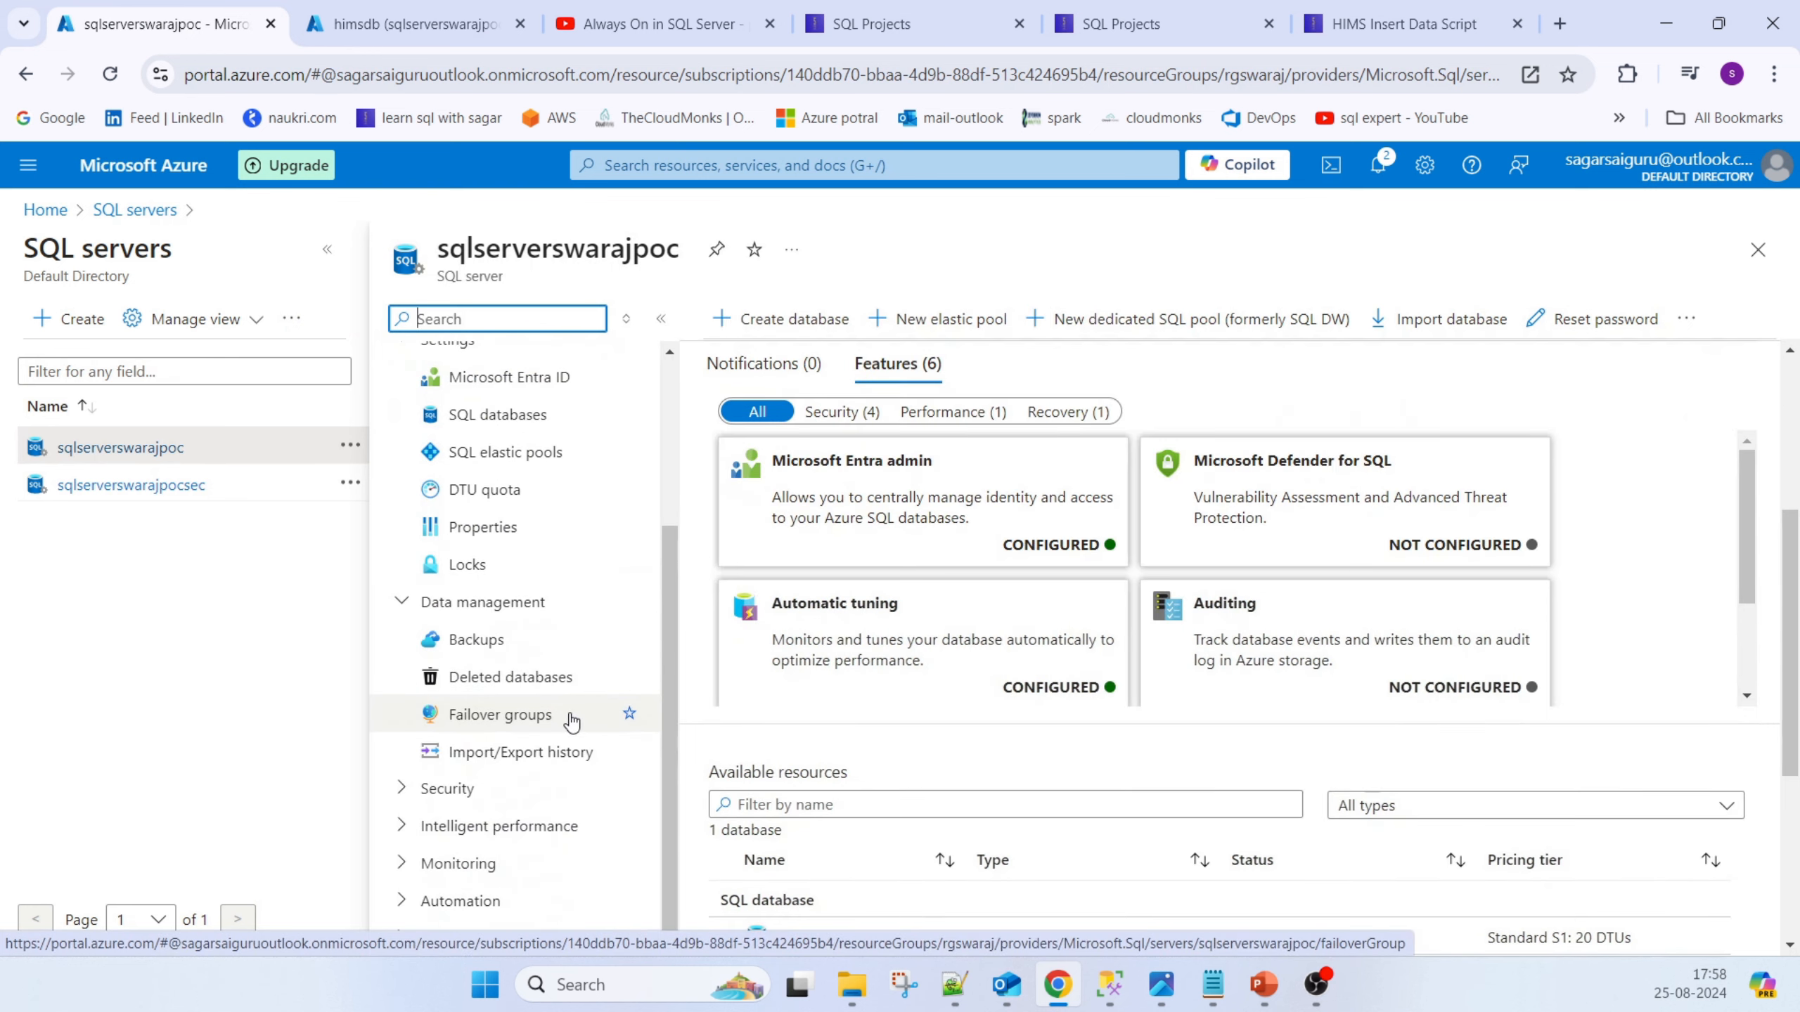
click(498, 716)
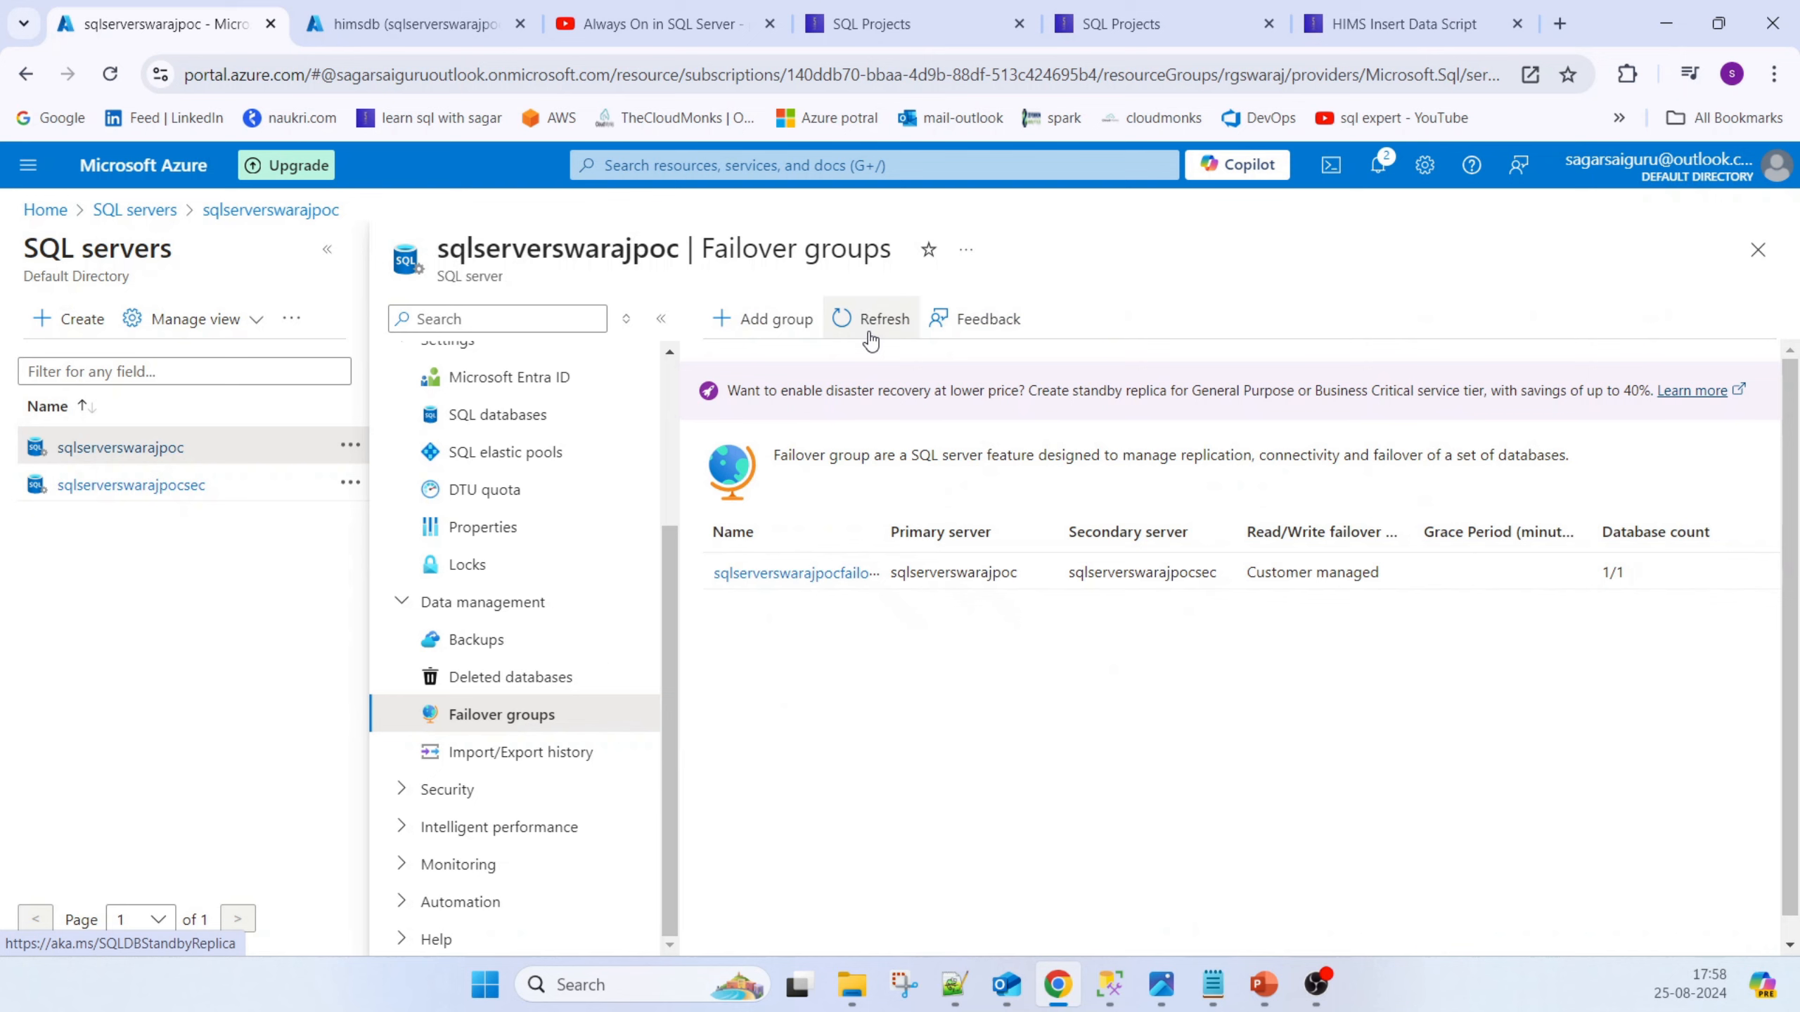
Check the databases and the Failover groups feature in the sqlserverswarajpoc overview, and open that feature
scroll(522, 631, up, 5)
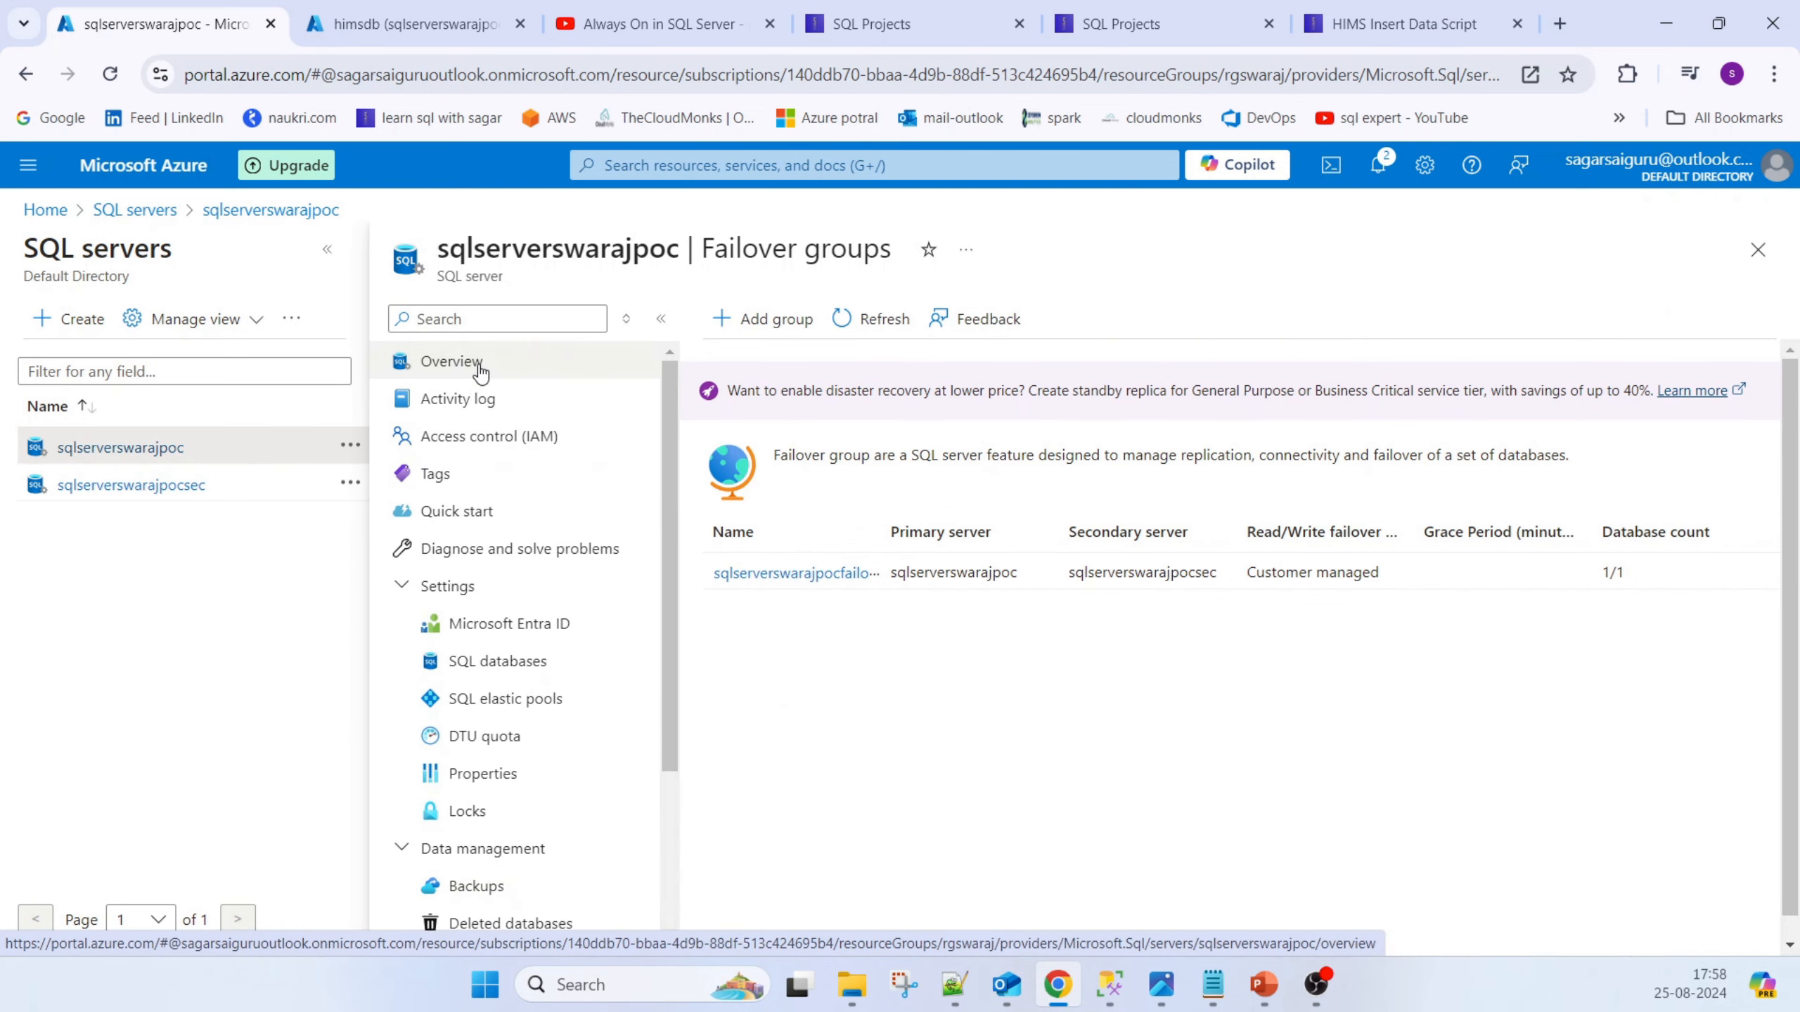
click(474, 362)
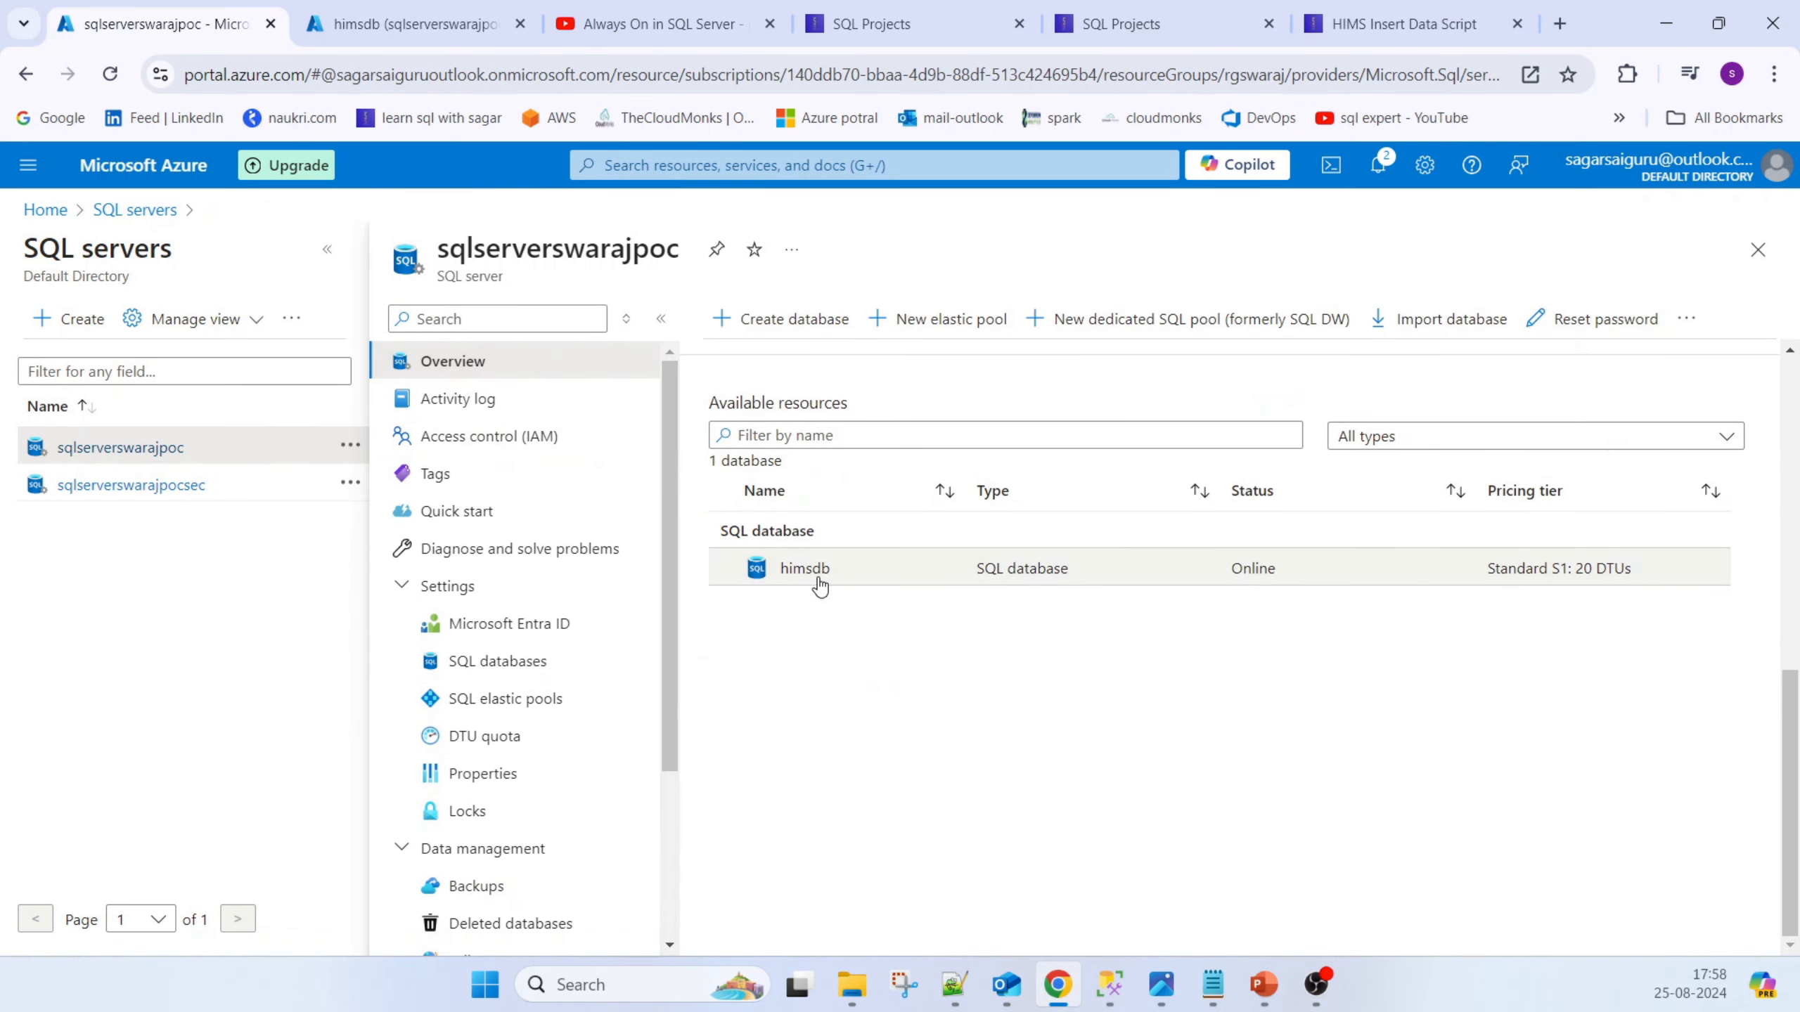
scroll(1024, 643, down, 5)
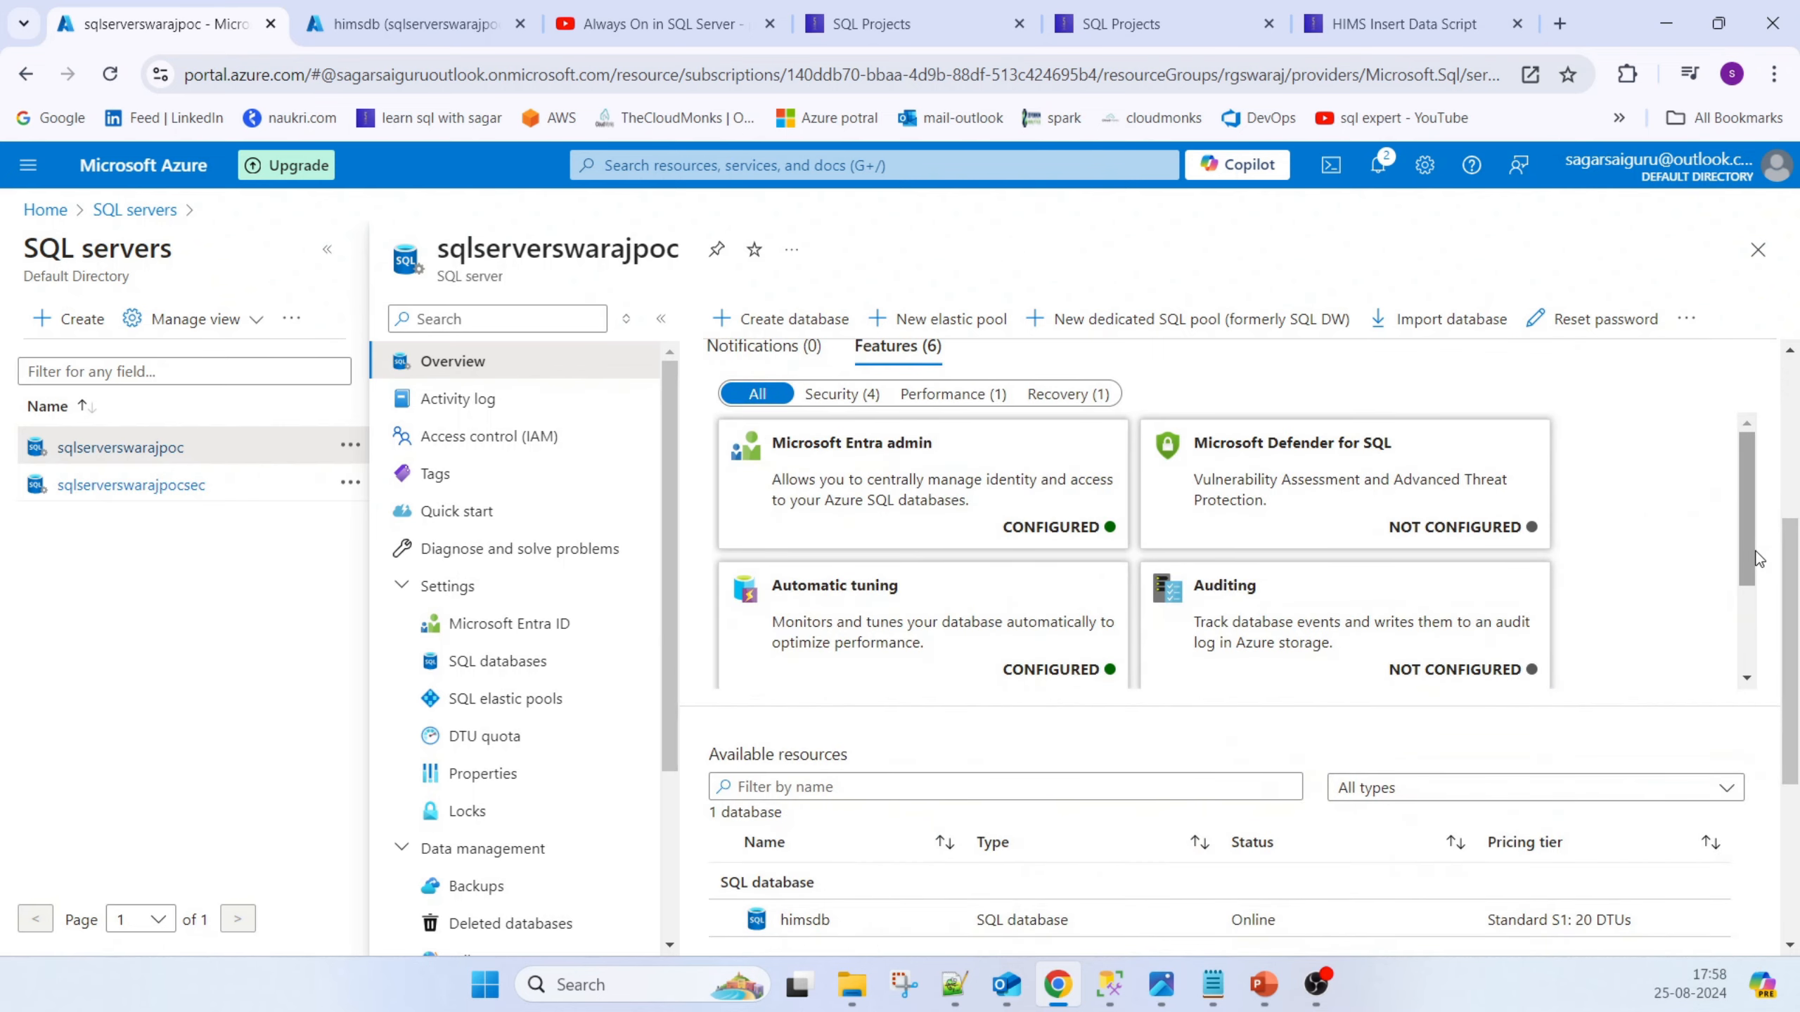
drag(1756, 550, 1757, 660)
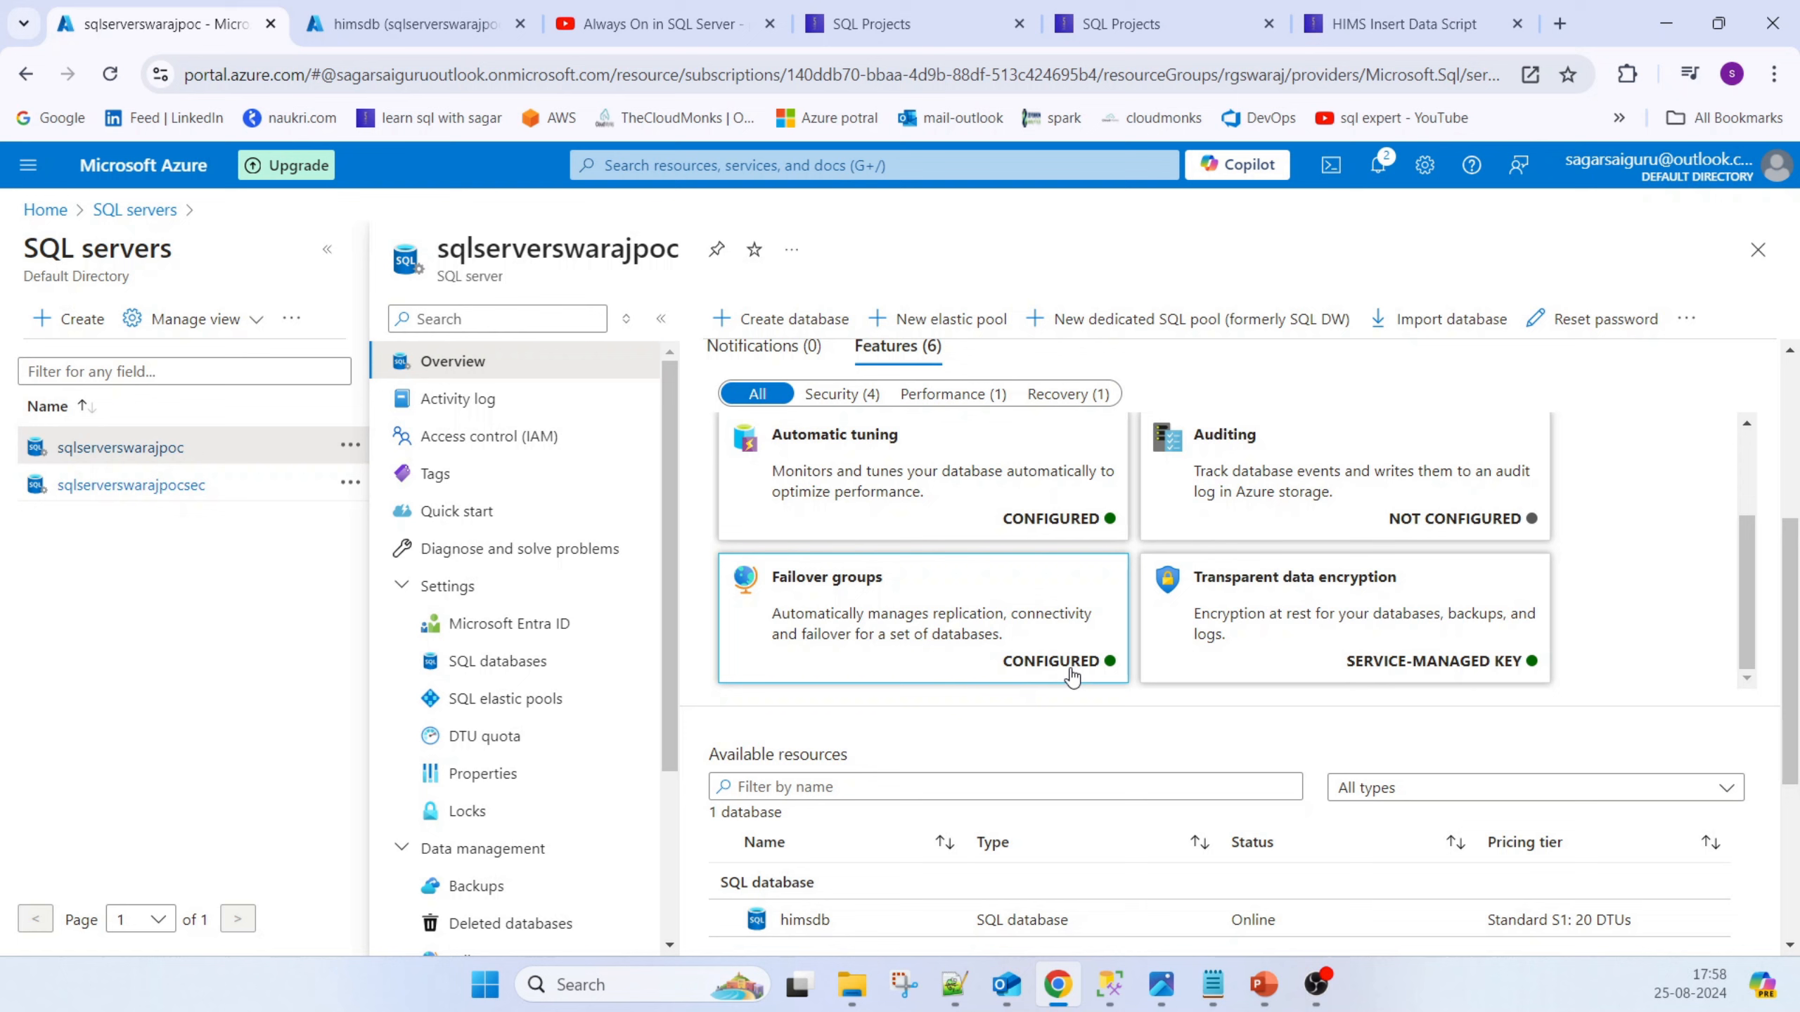
click(985, 624)
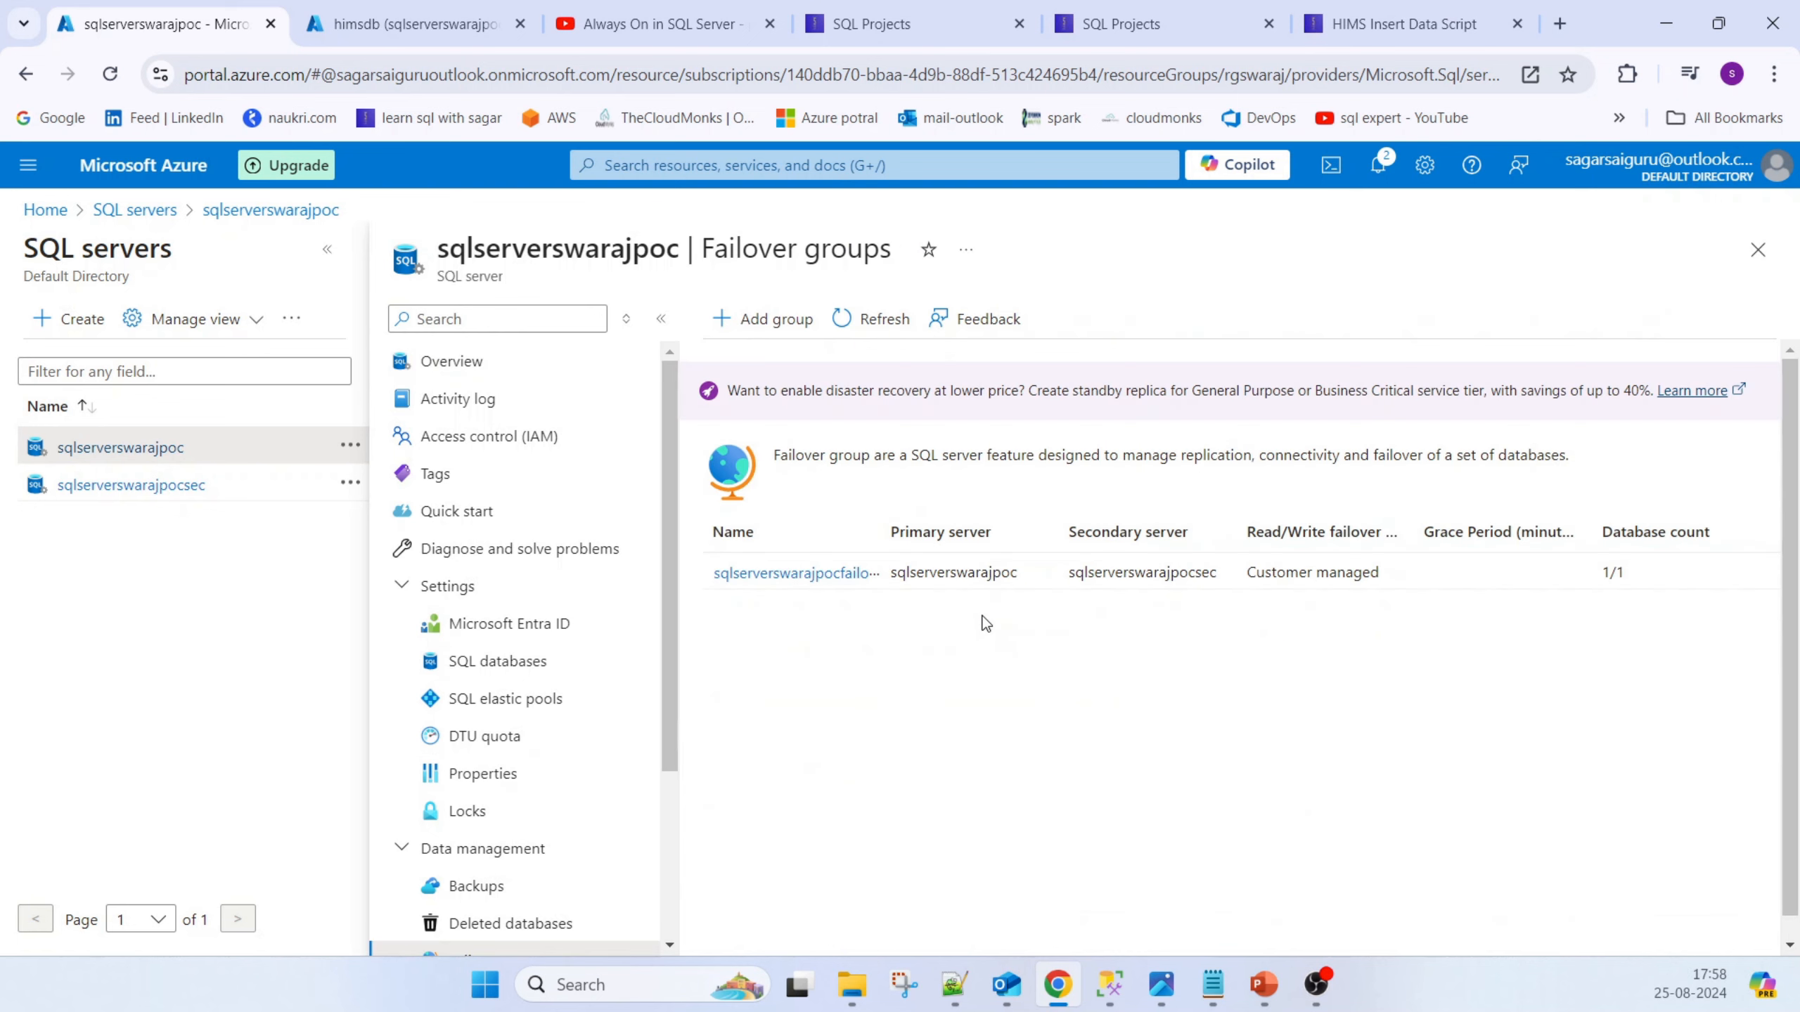
Open the sqlserverswarajpocfailover group and examine the databases within it, their primary and secondary servers, and their statuses
click(817, 572)
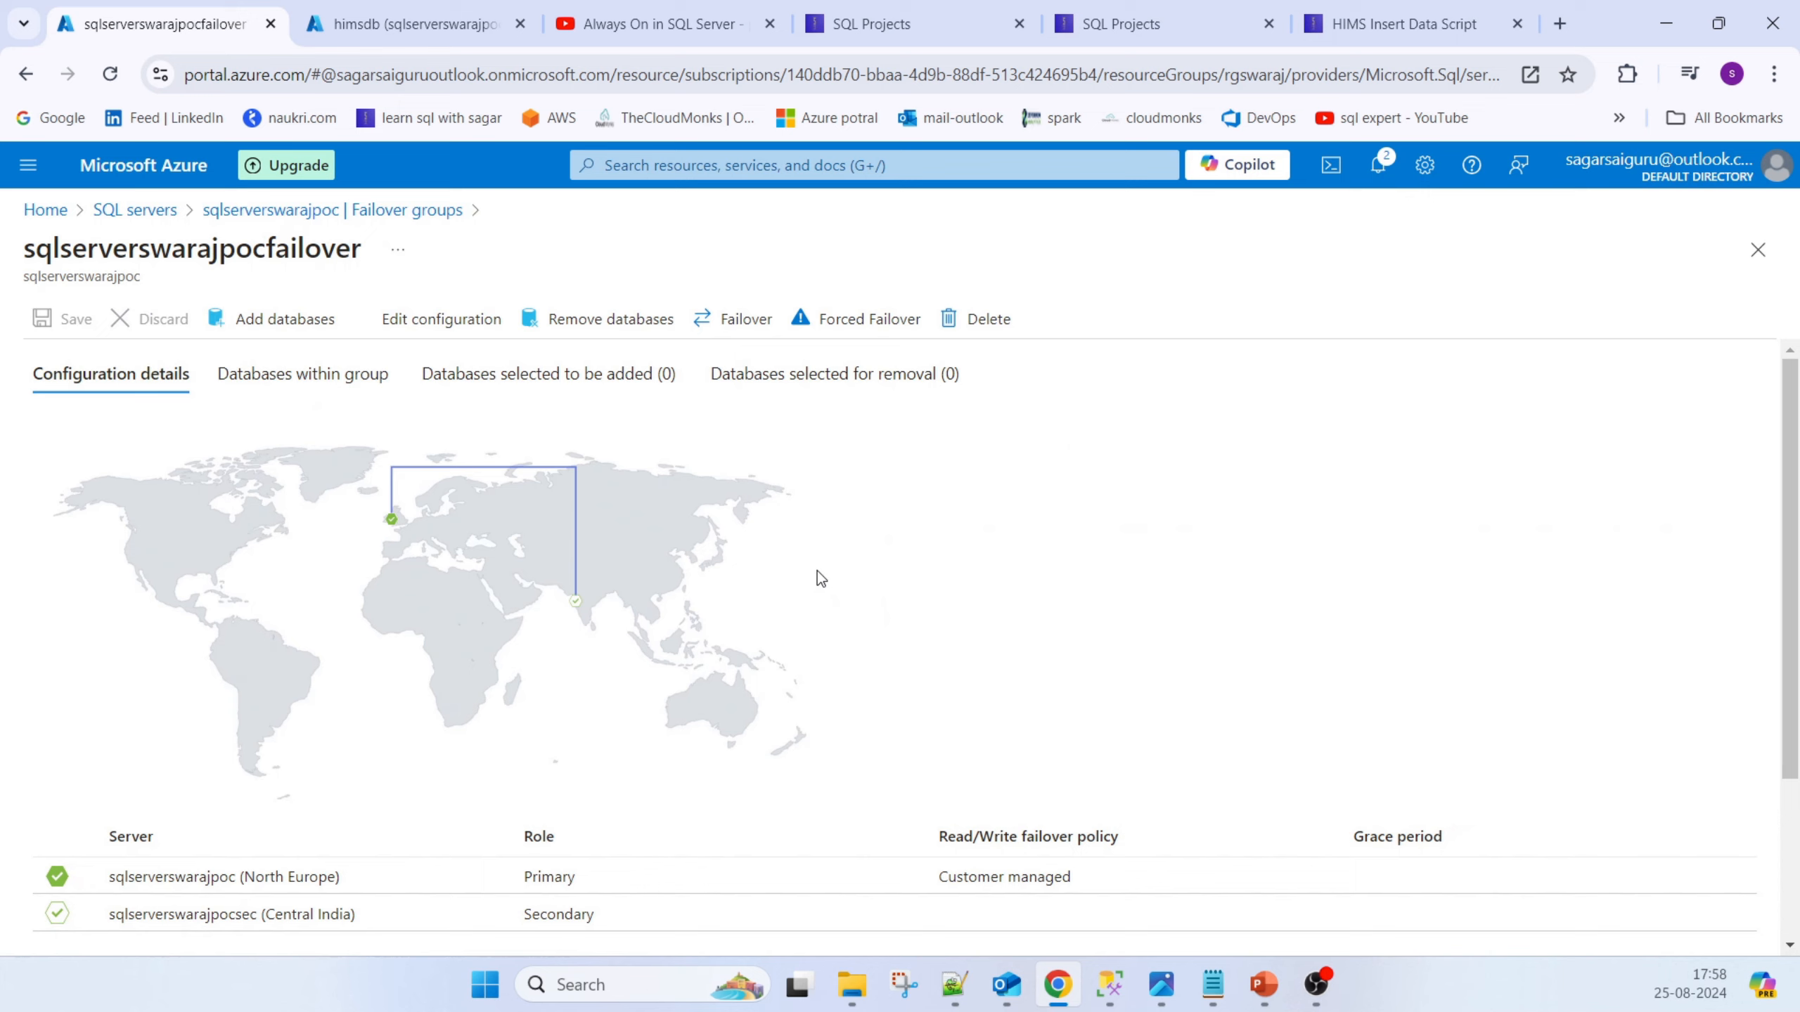
click(488, 389)
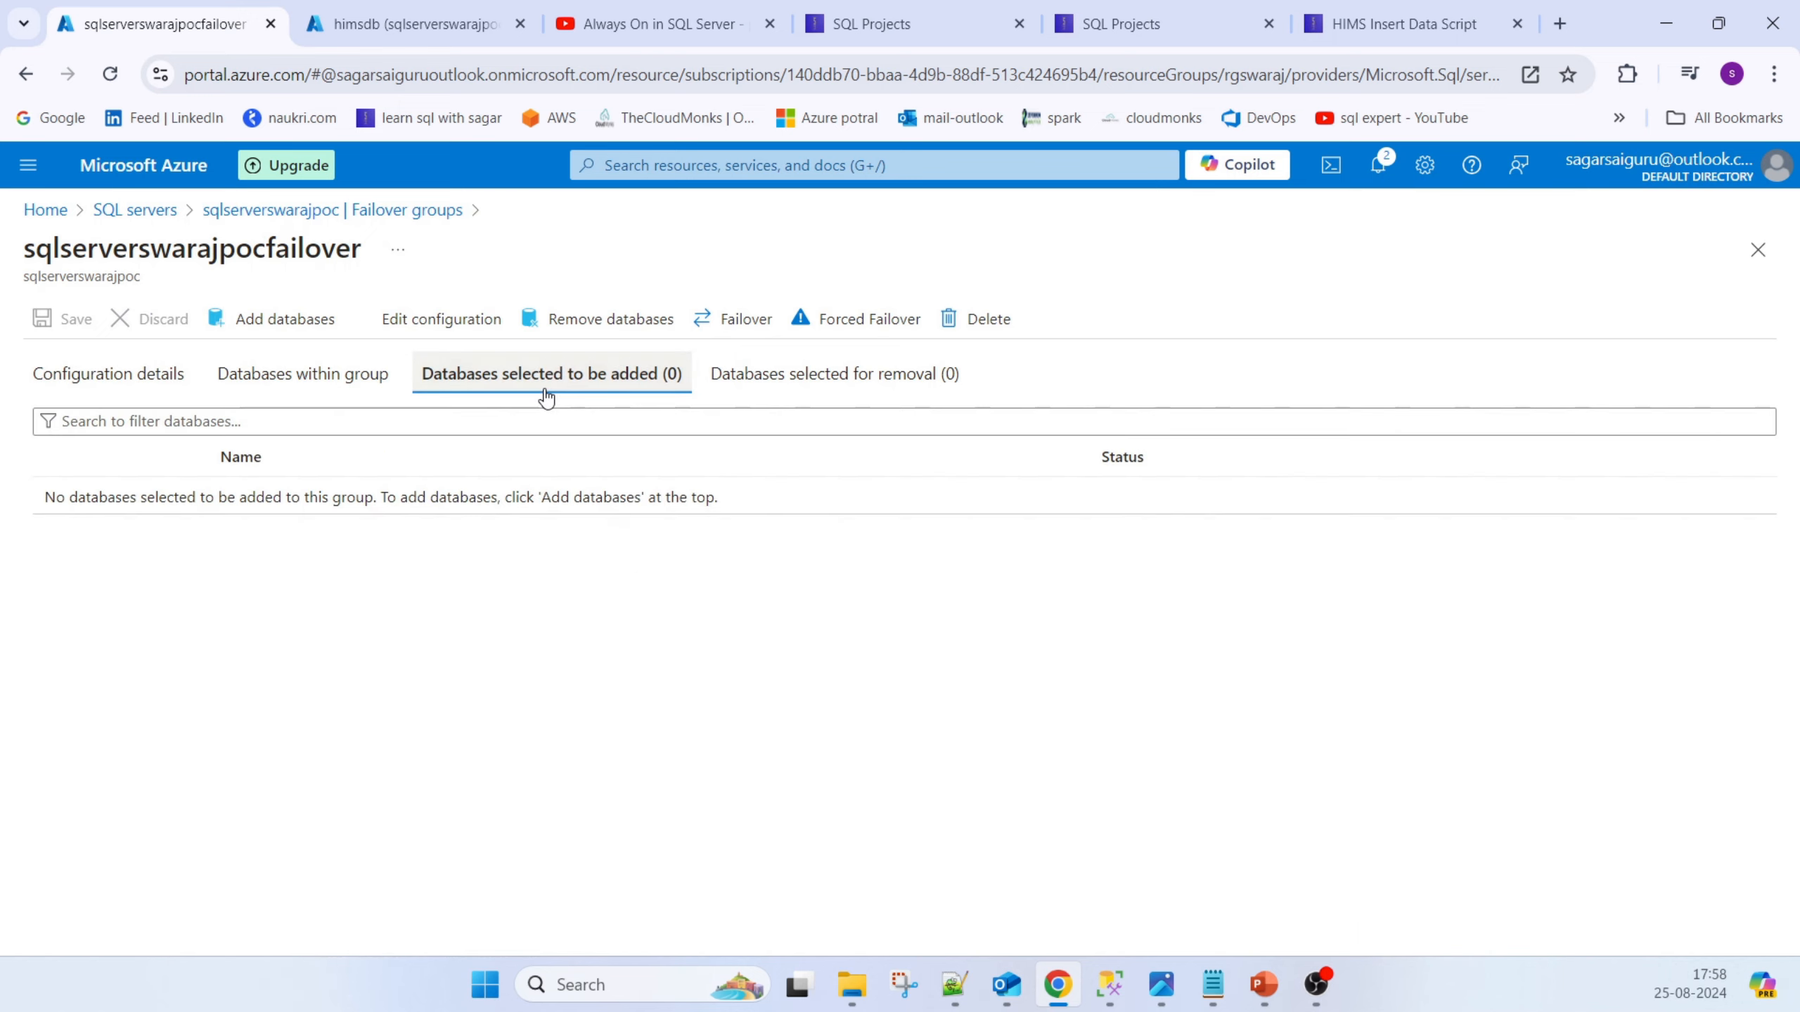
click(282, 373)
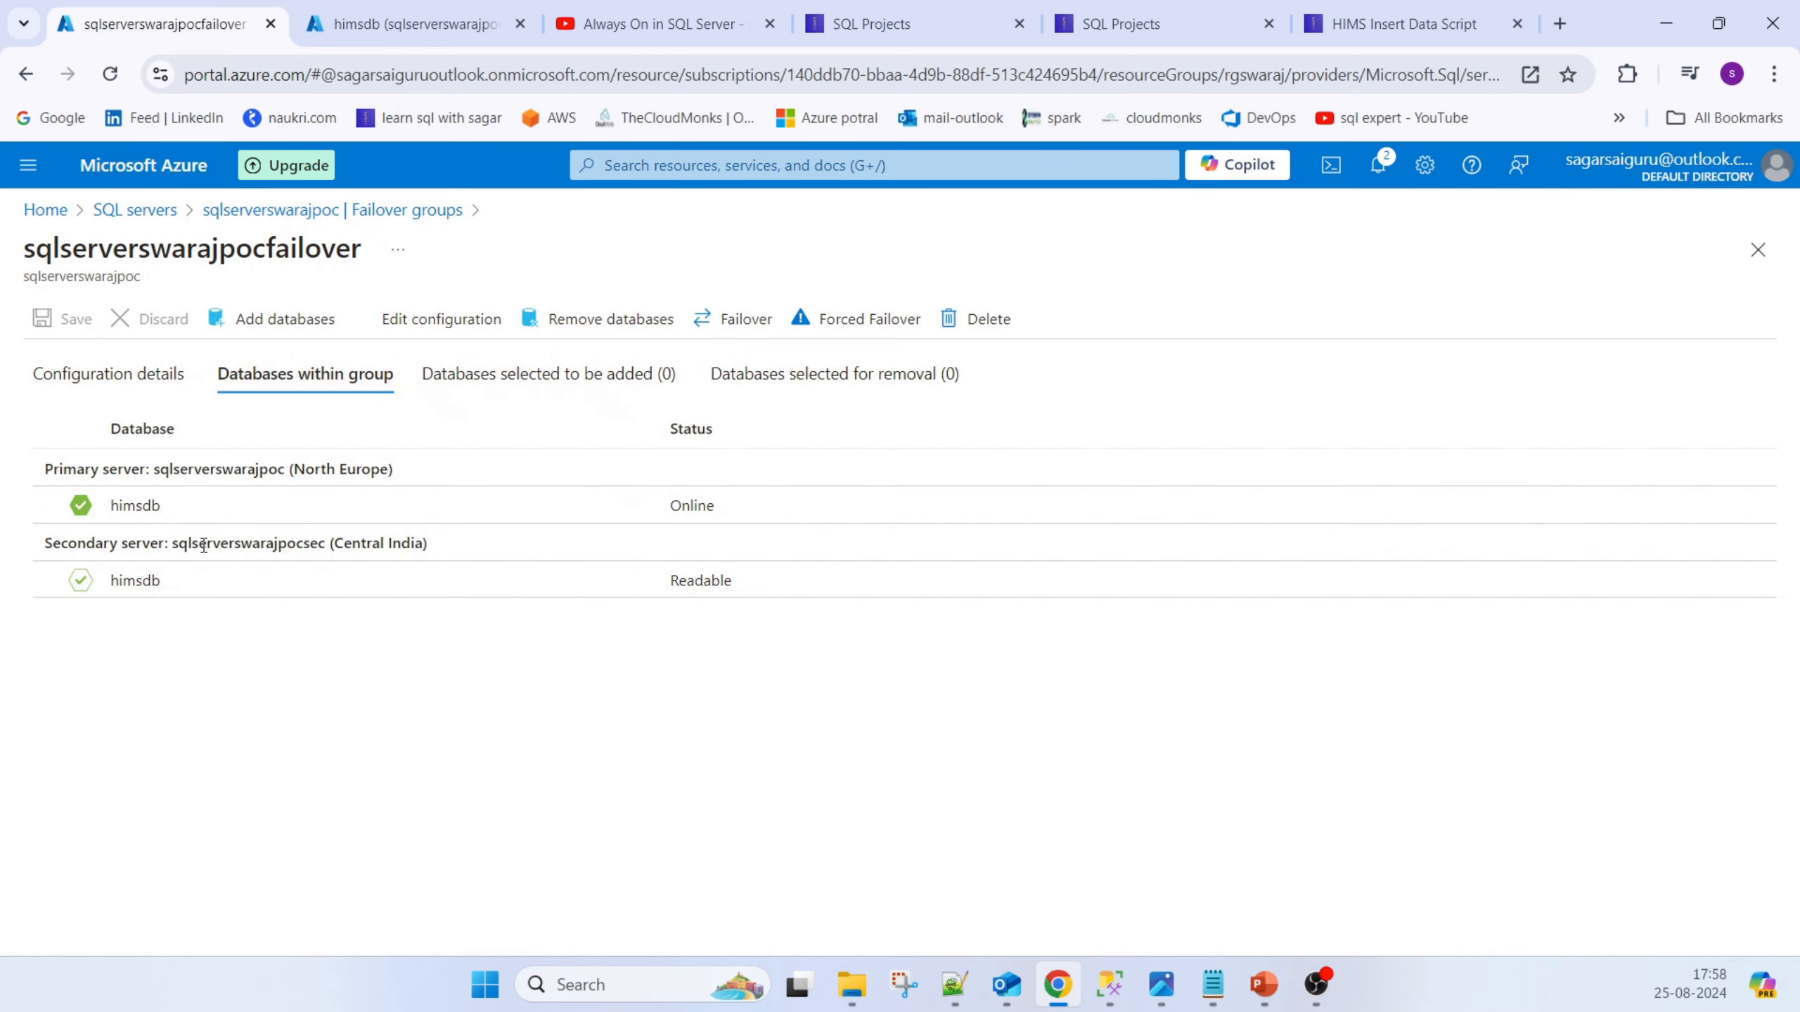
double_click(127, 516)
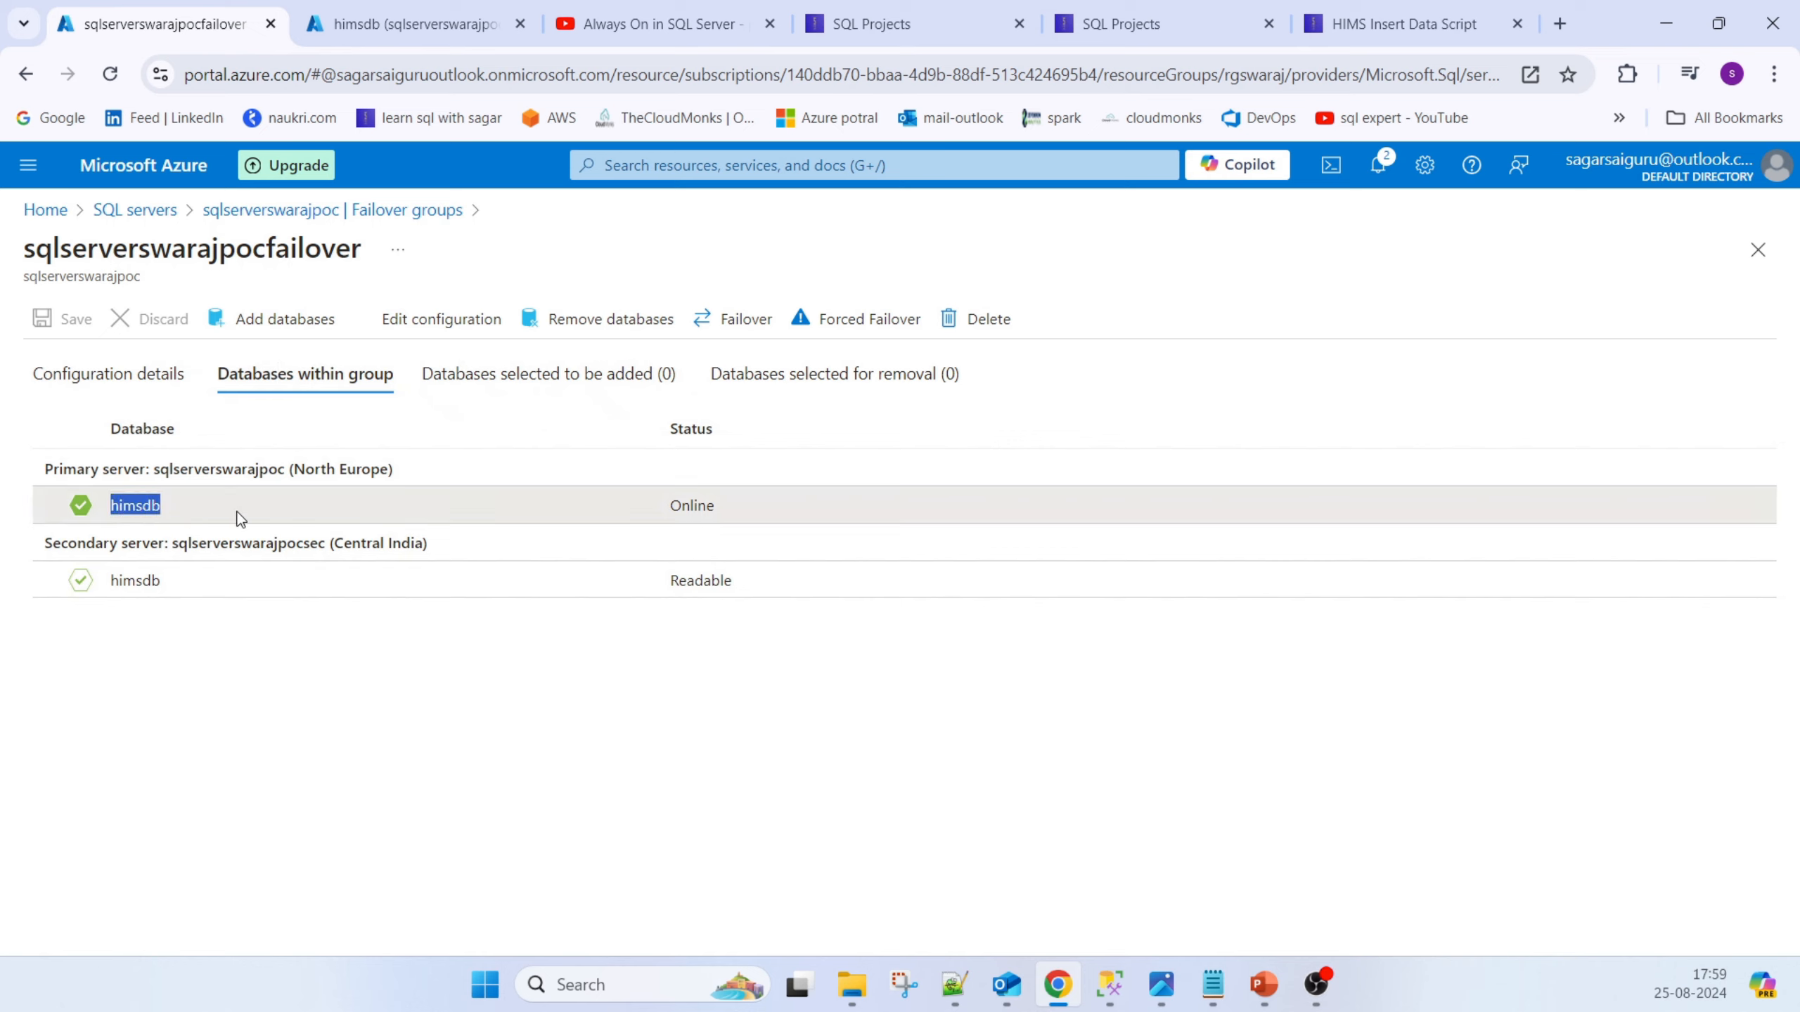
click(185, 592)
double_click(139, 582)
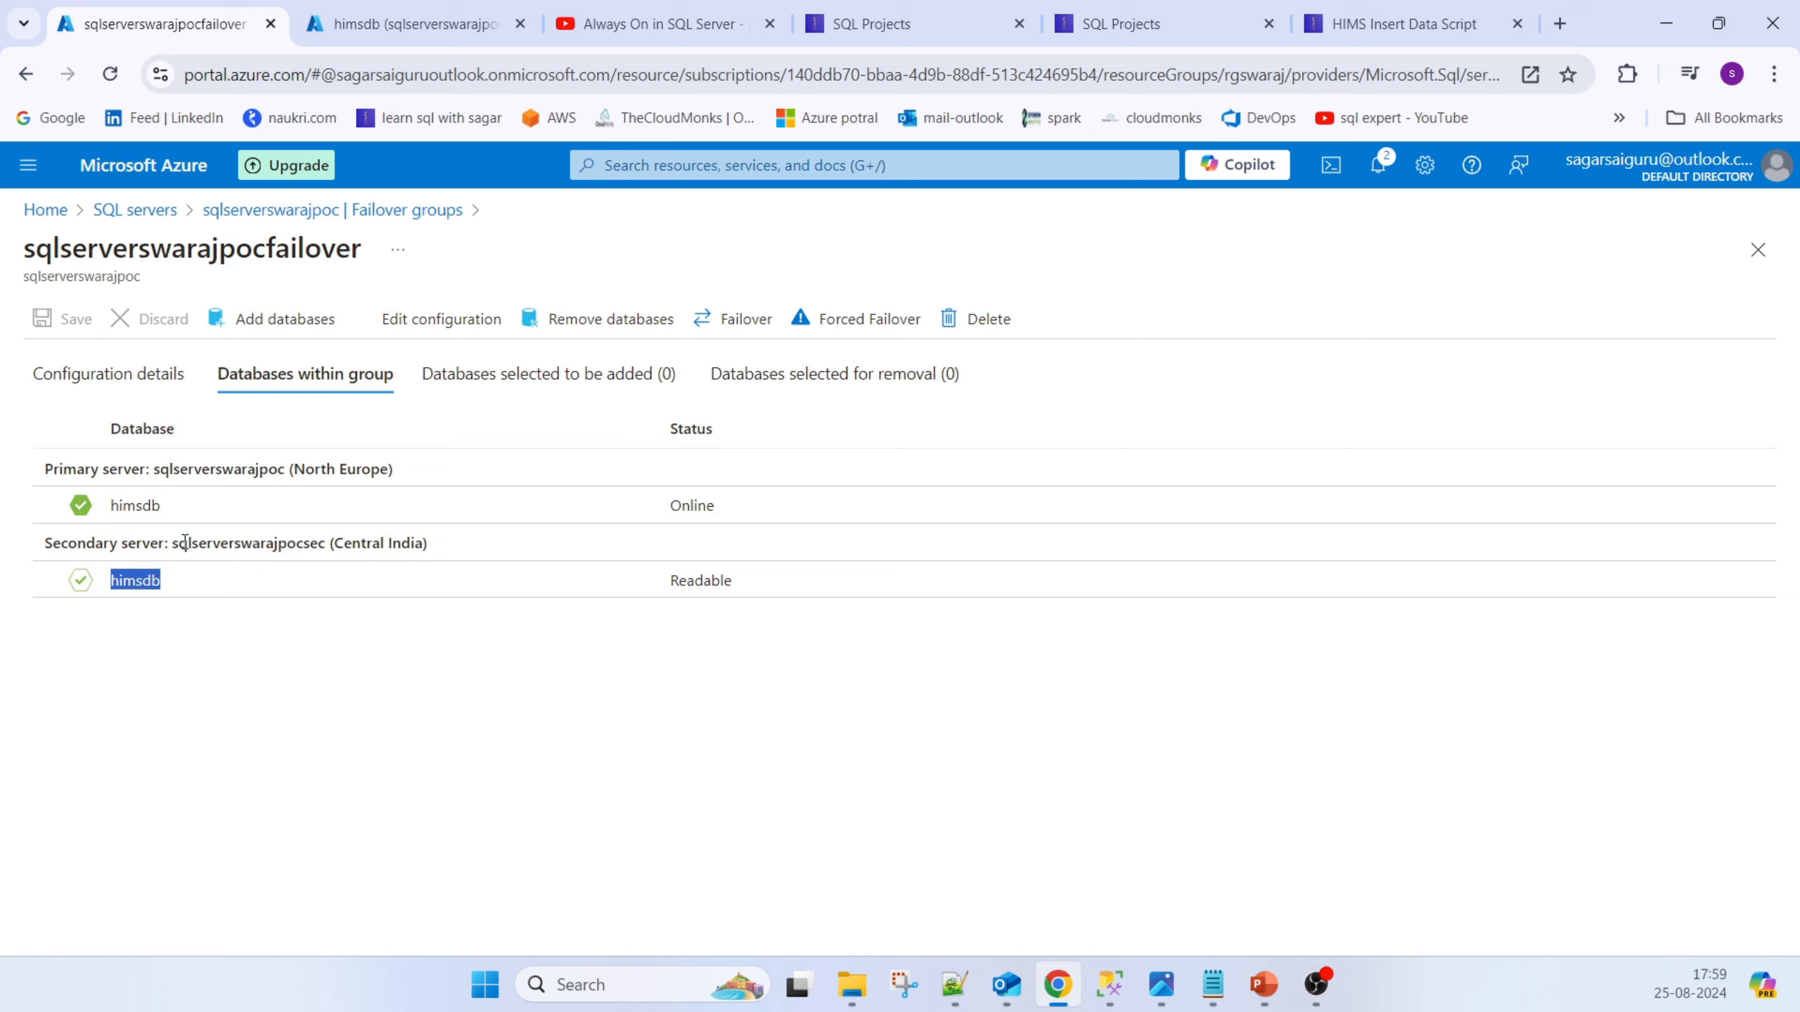
drag(180, 543, 334, 543)
drag(201, 469, 291, 469)
drag(671, 506, 734, 511)
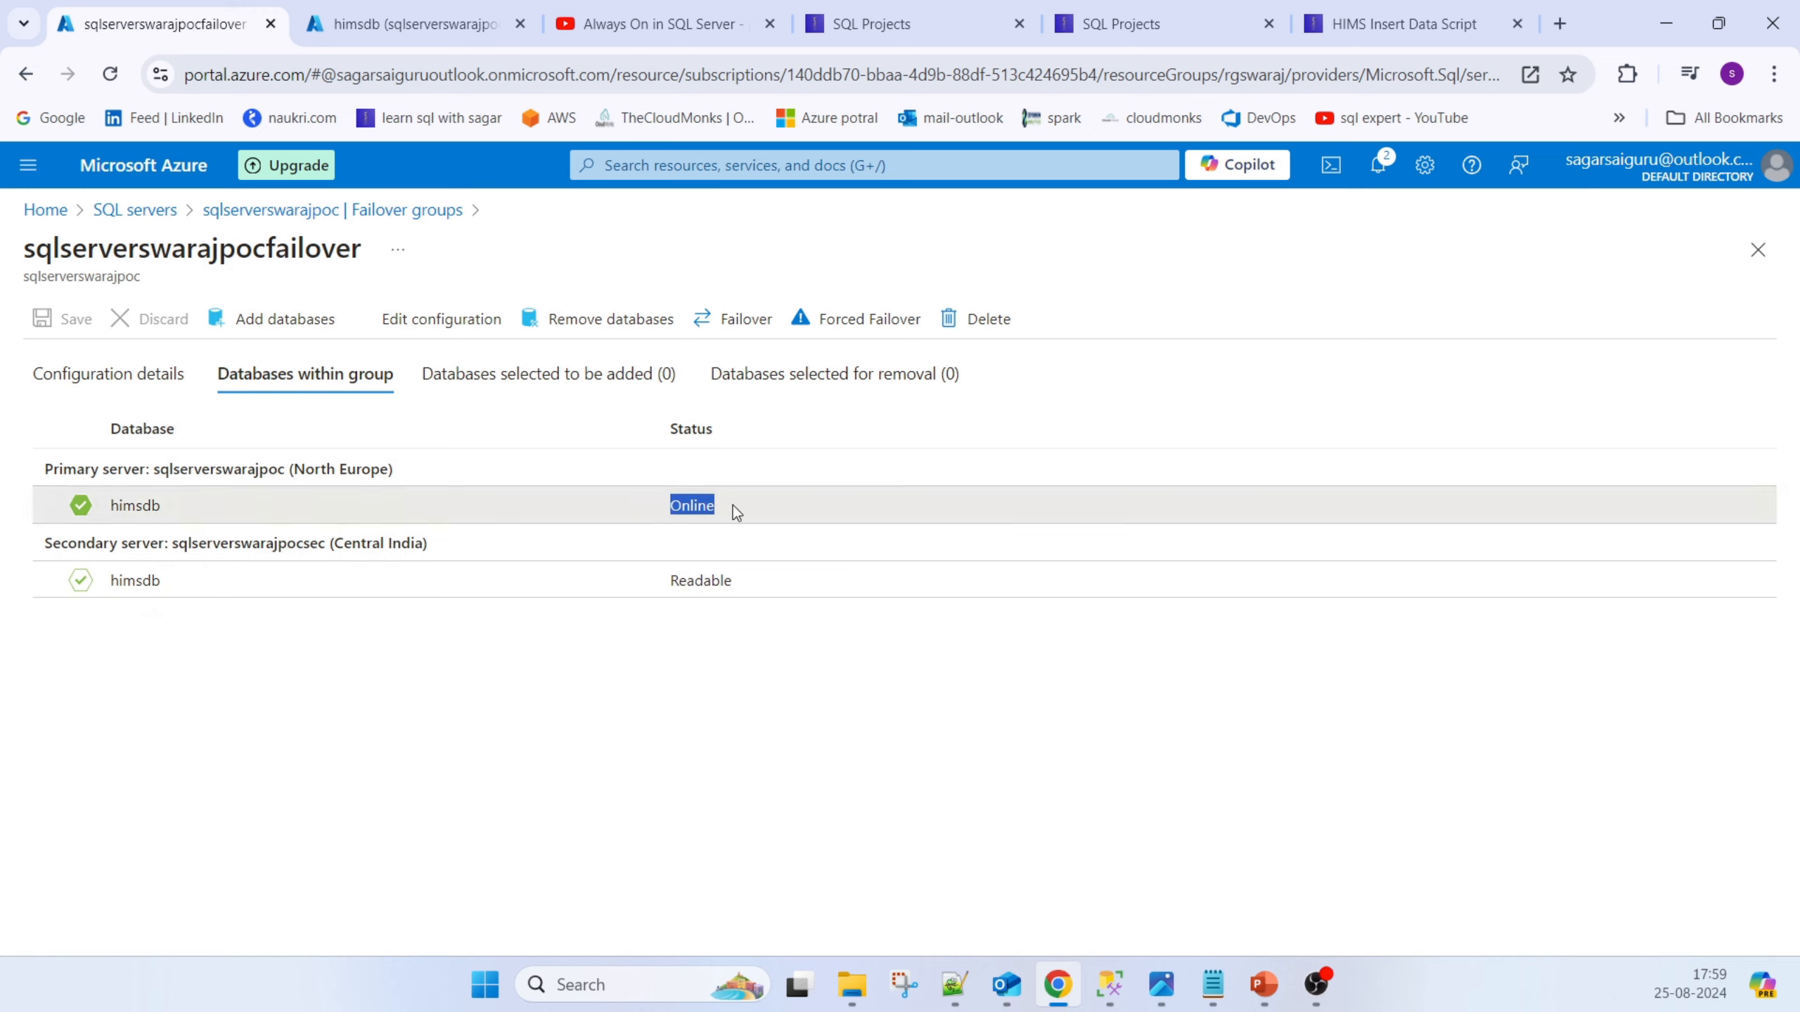
drag(755, 591, 650, 591)
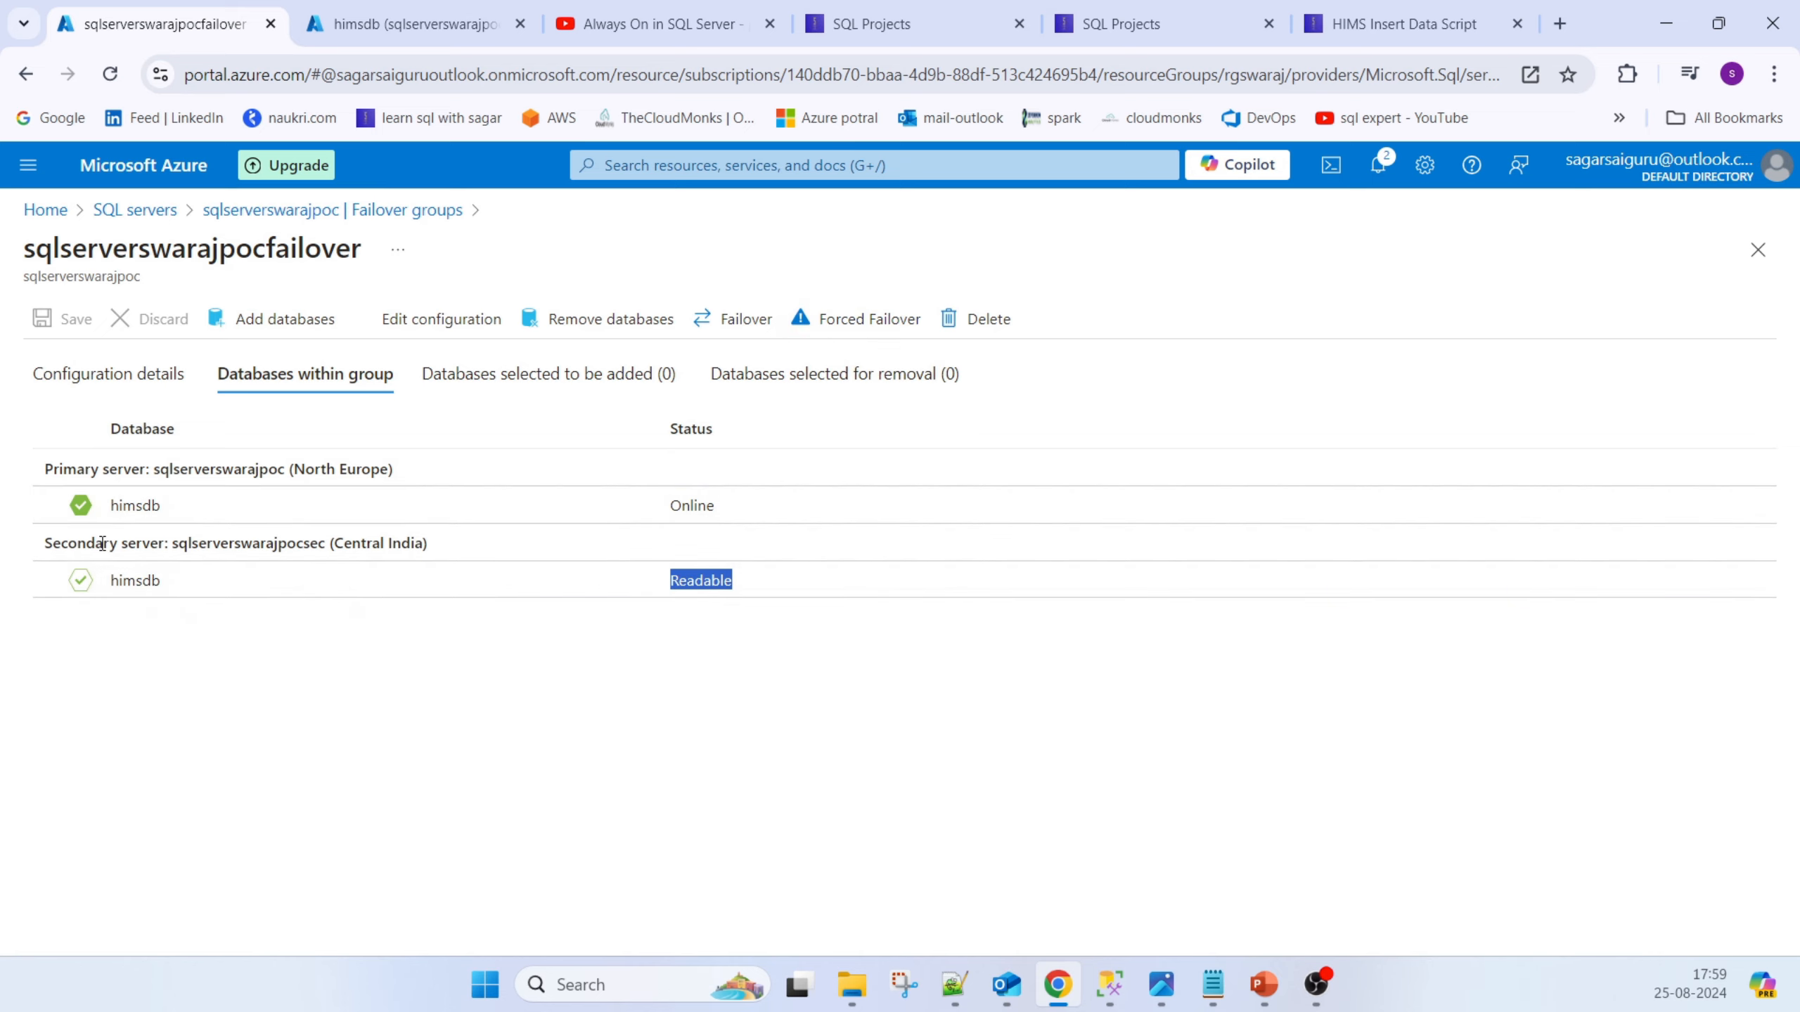
click(233, 596)
Check which databases are eligible for removal from the failover group, and leave the removal list without selecting any
click(560, 321)
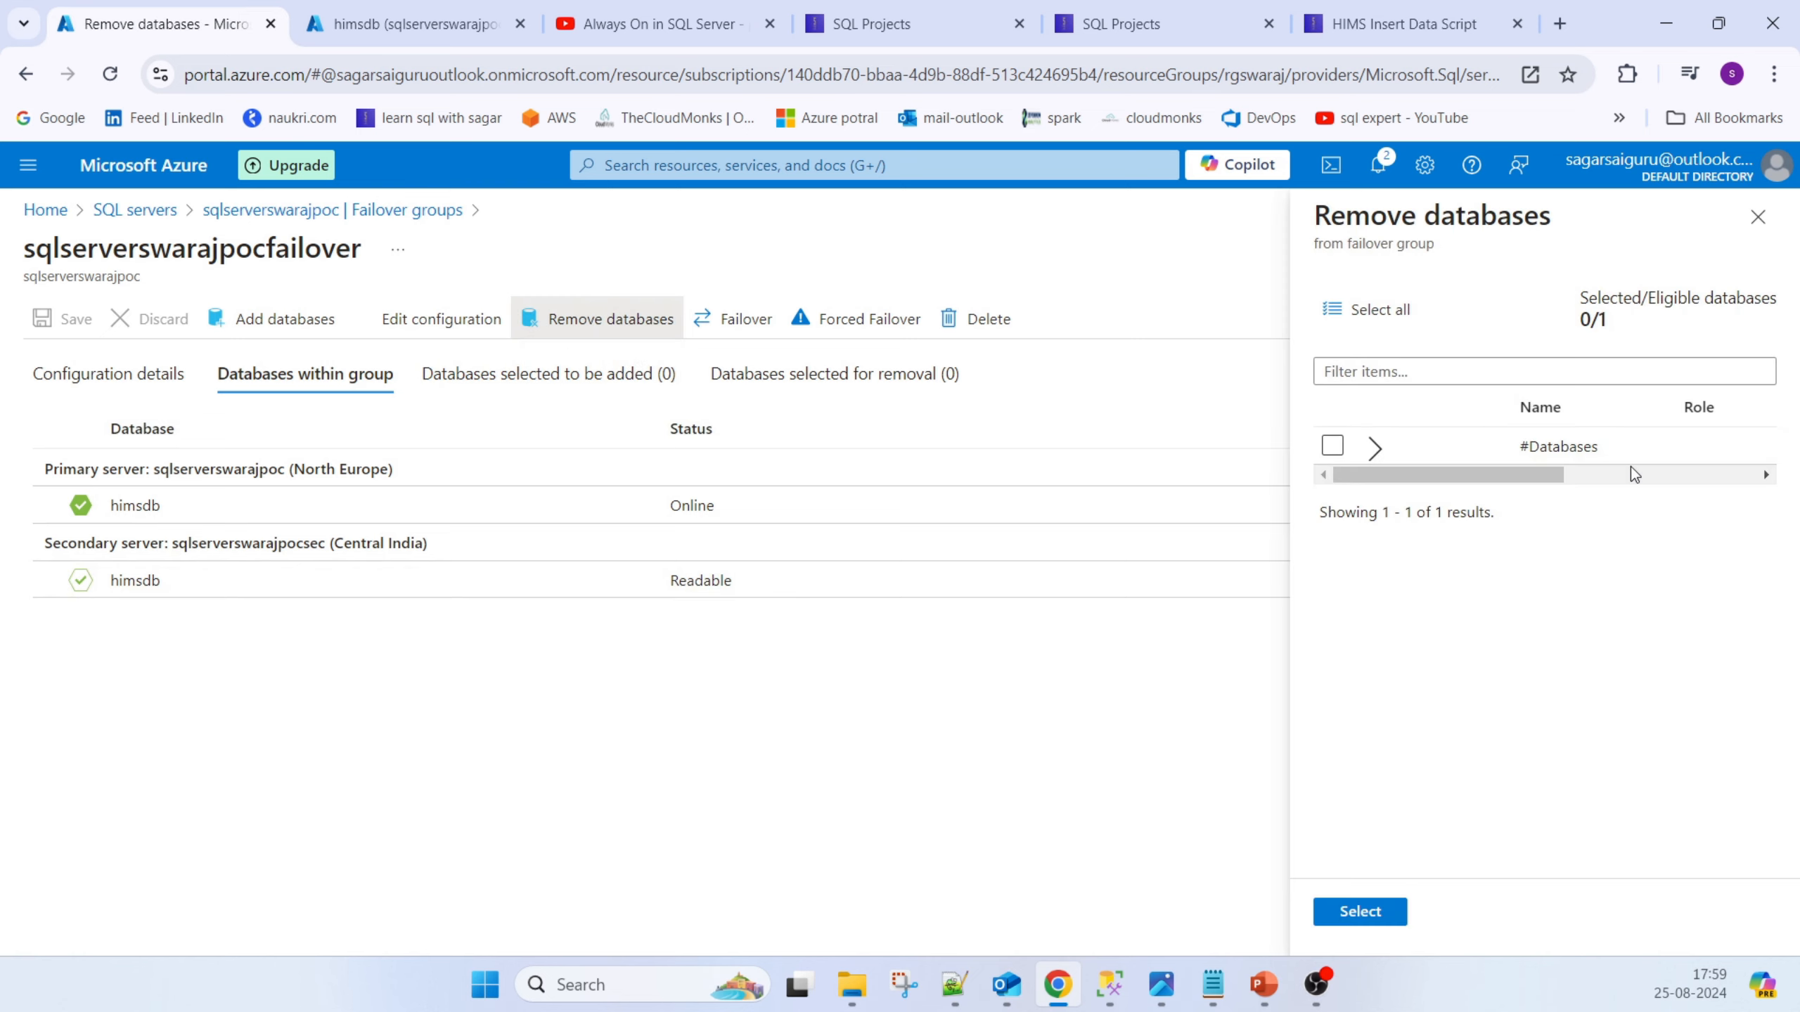
click(1378, 453)
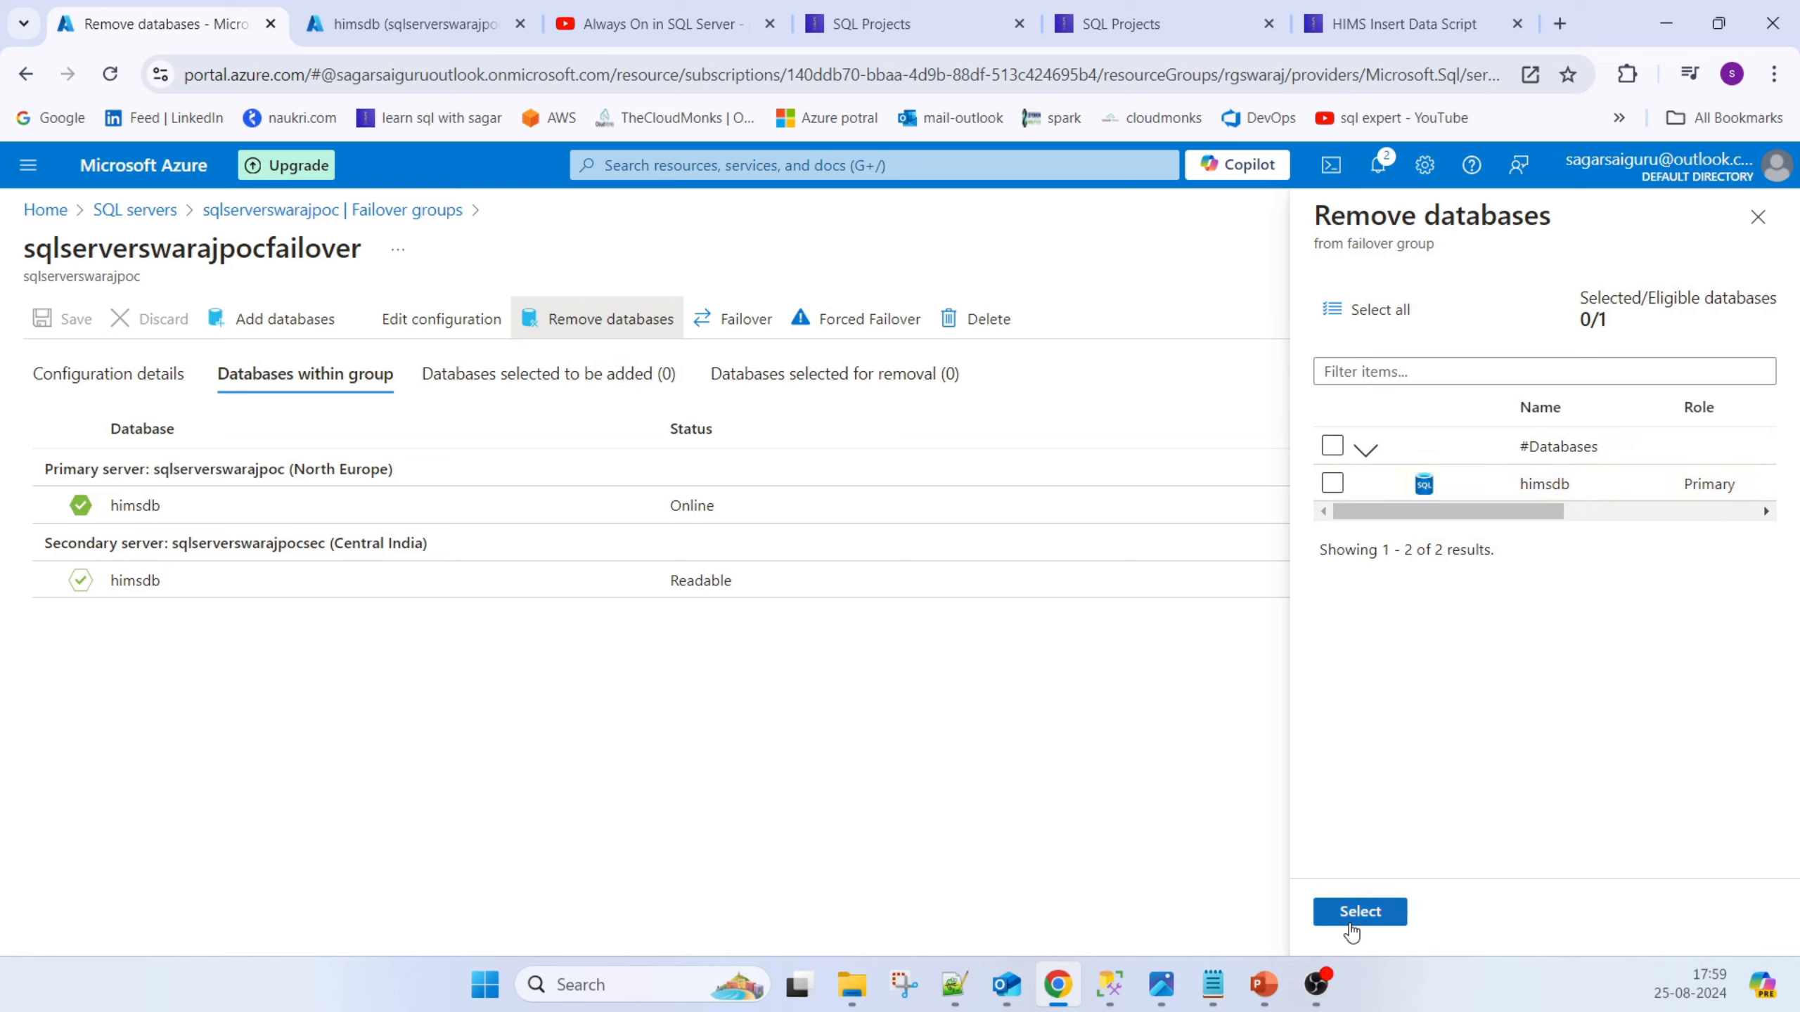
click(1757, 217)
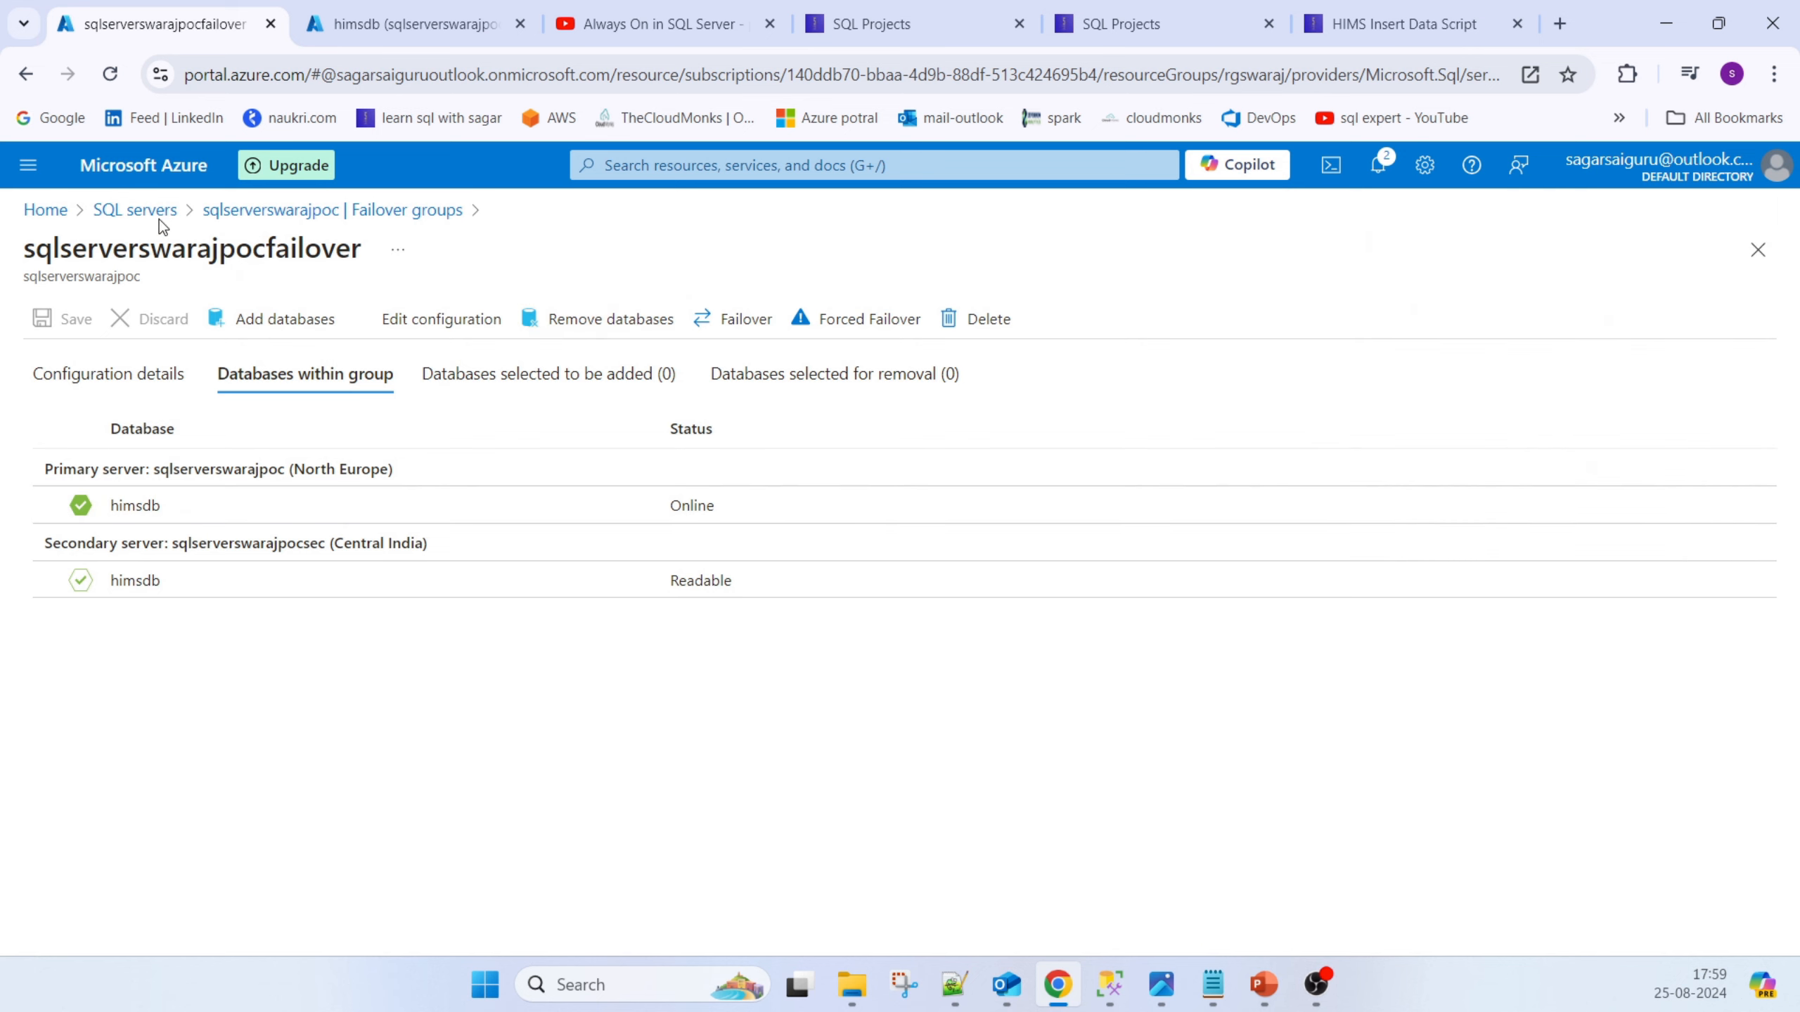
Reopen the sqlserverswarajpocfailover group from the server's failover groups list and copy its read/write listener endpoint
click(290, 212)
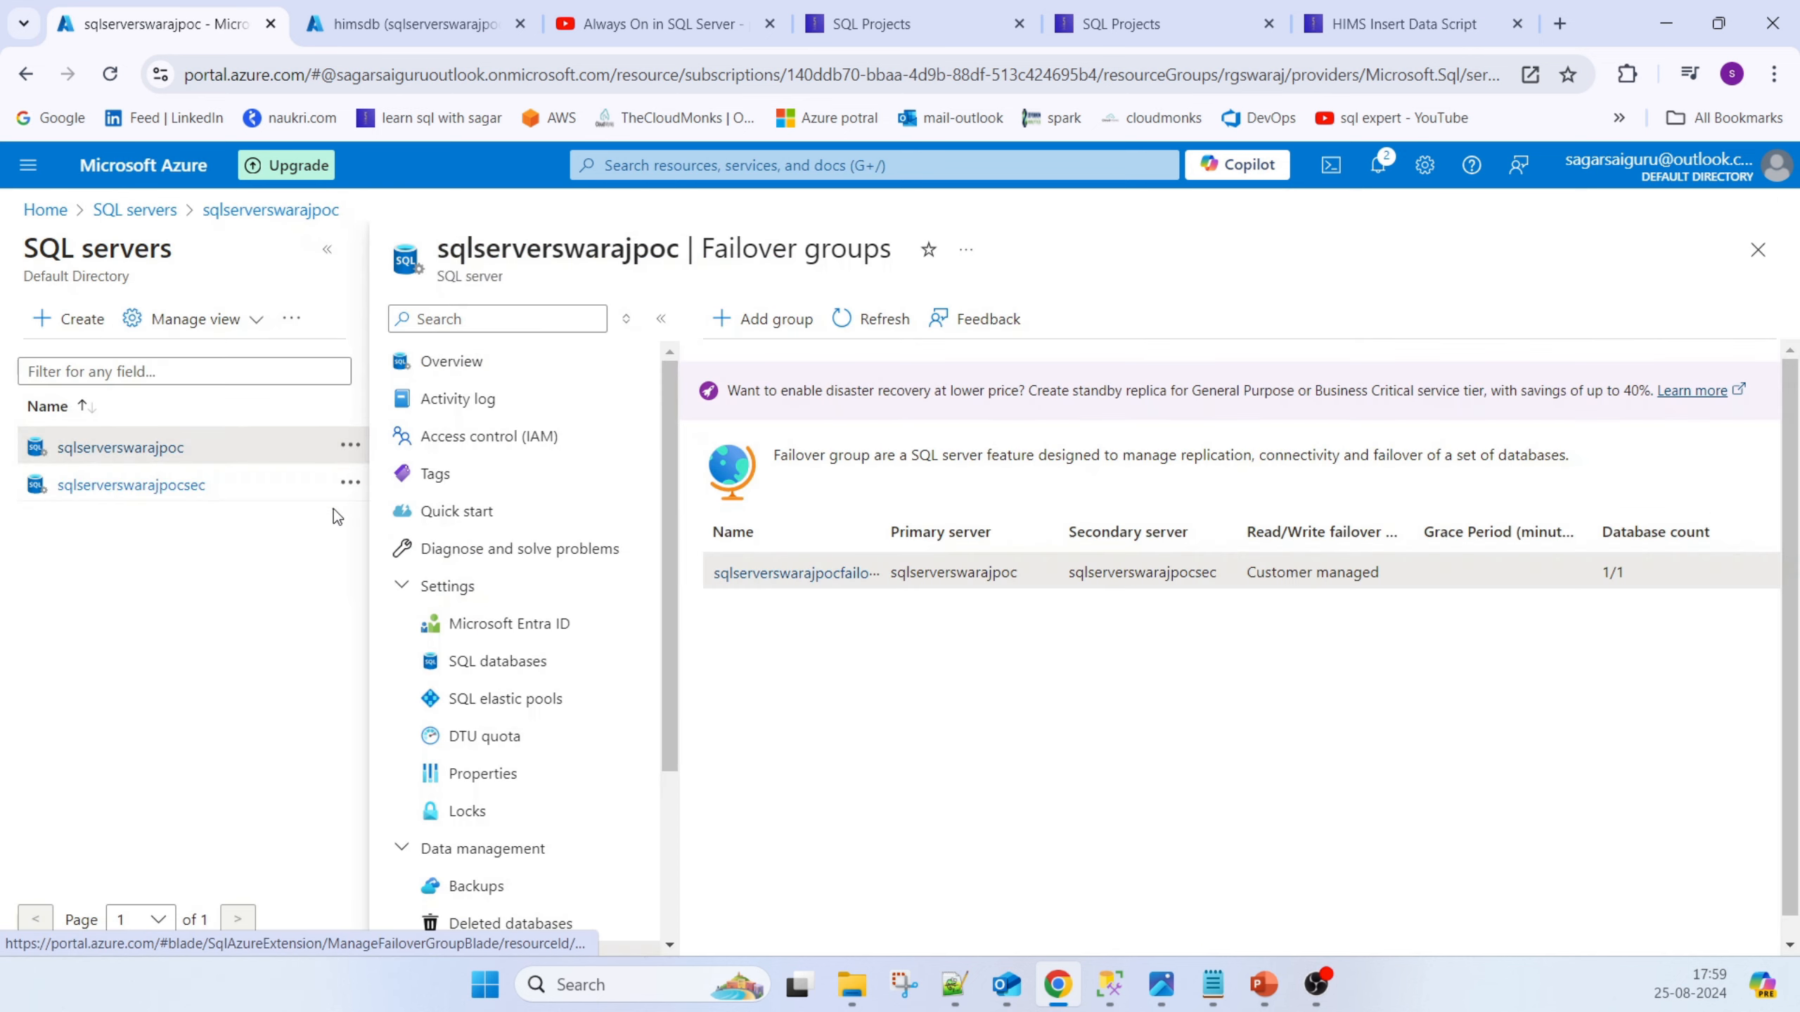
click(813, 573)
scroll(381, 715, down, 3)
scroll(467, 786, down, 1)
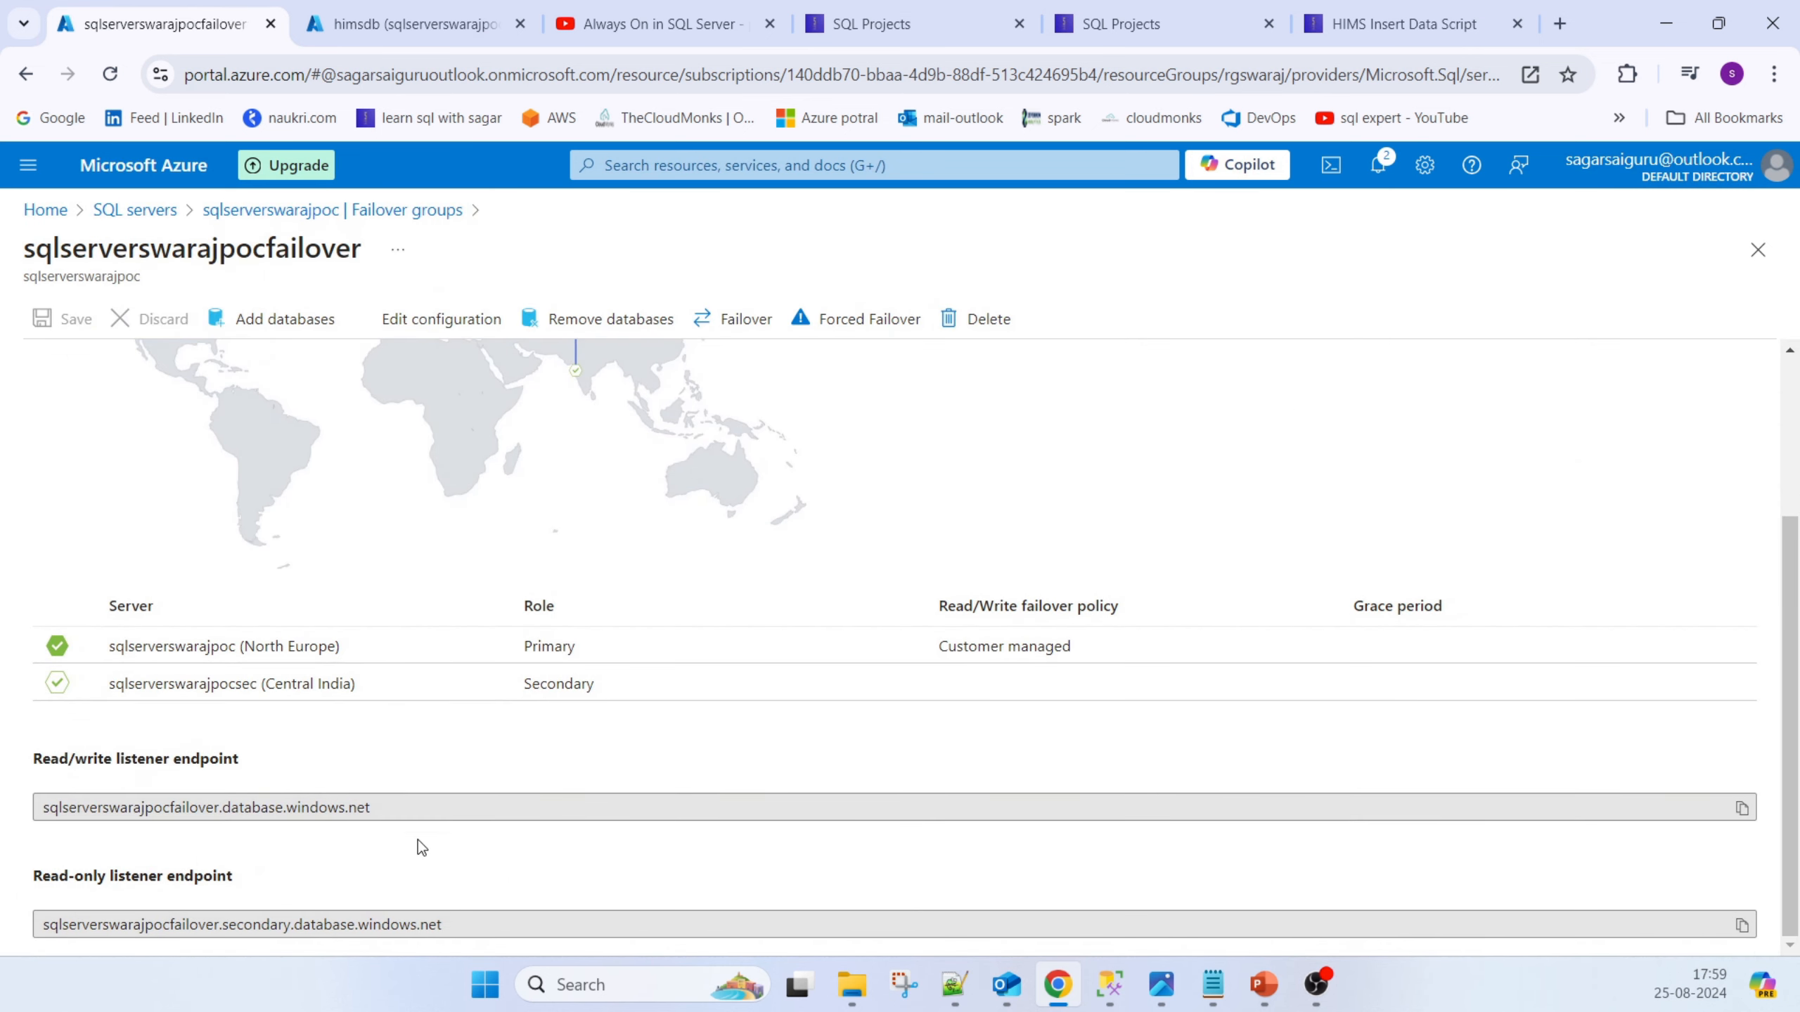
drag(414, 816, 32, 808)
key(ctrl+c)
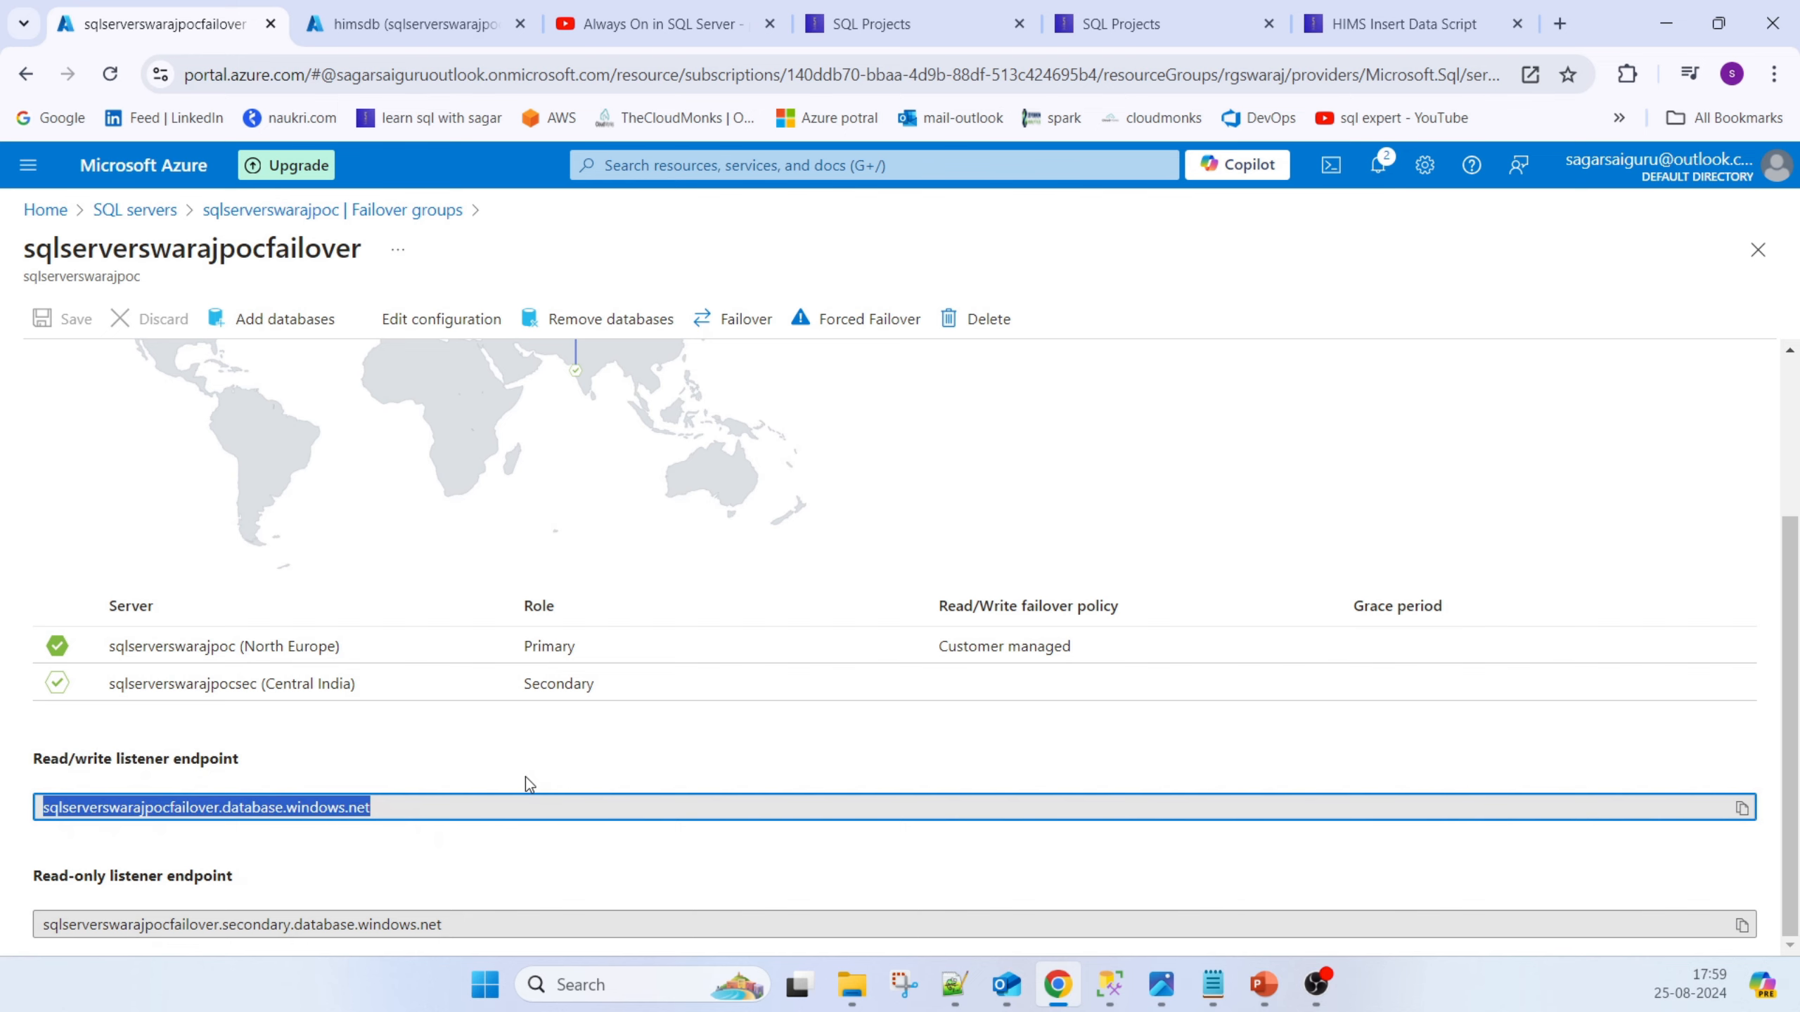
Switch to SQL Server Management Studio, collapse both connected servers, and start a new connection with server name sqlserverswarajpocfailover.database.windows.net
click(1107, 985)
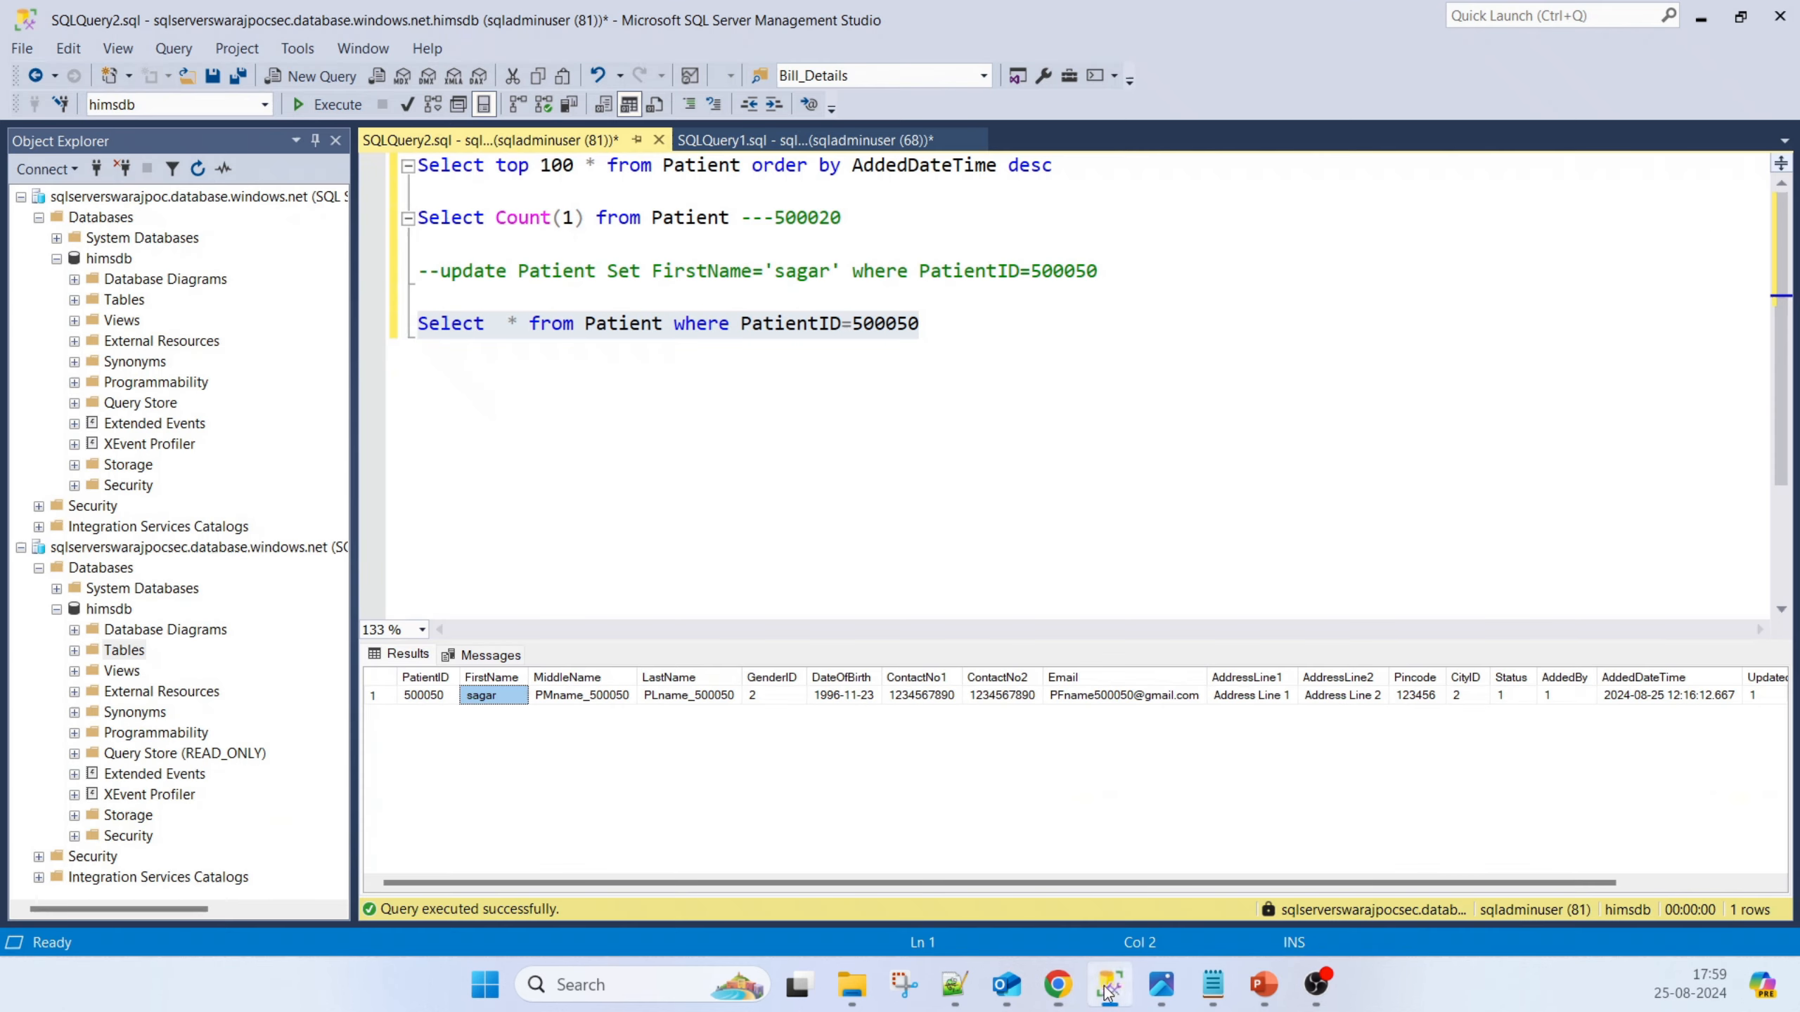
click(21, 196)
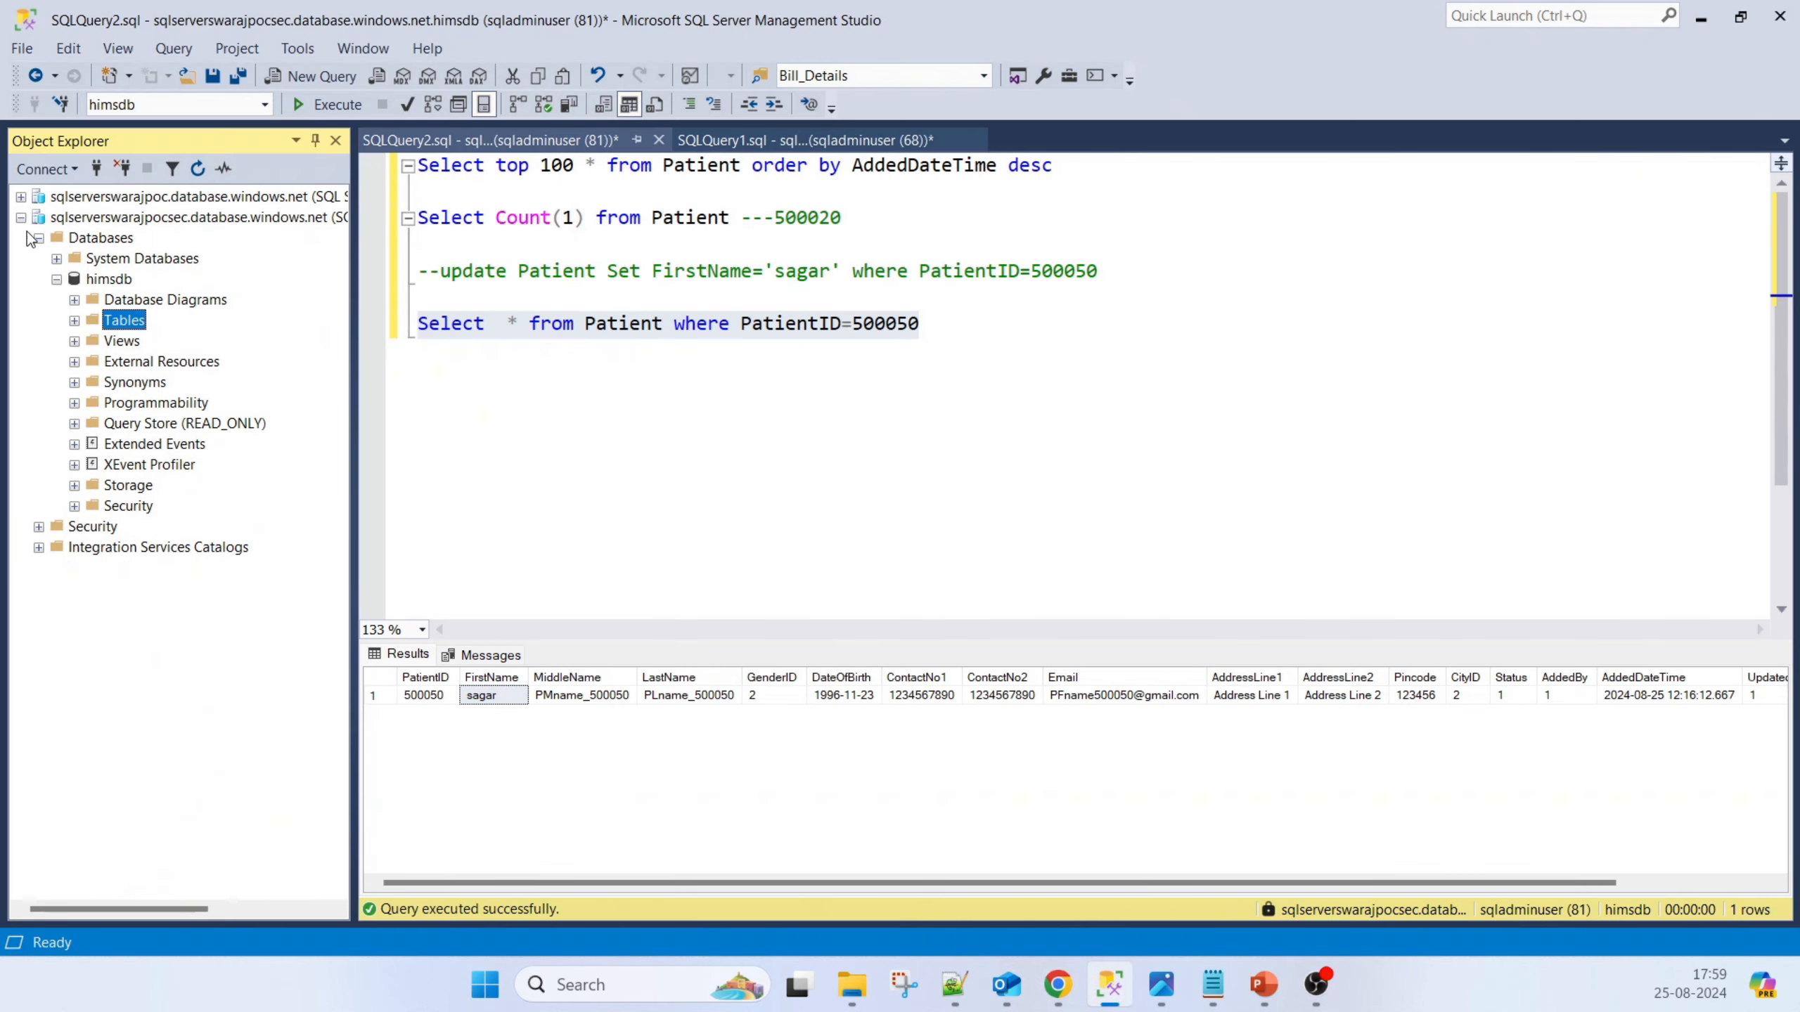
click(21, 217)
click(96, 169)
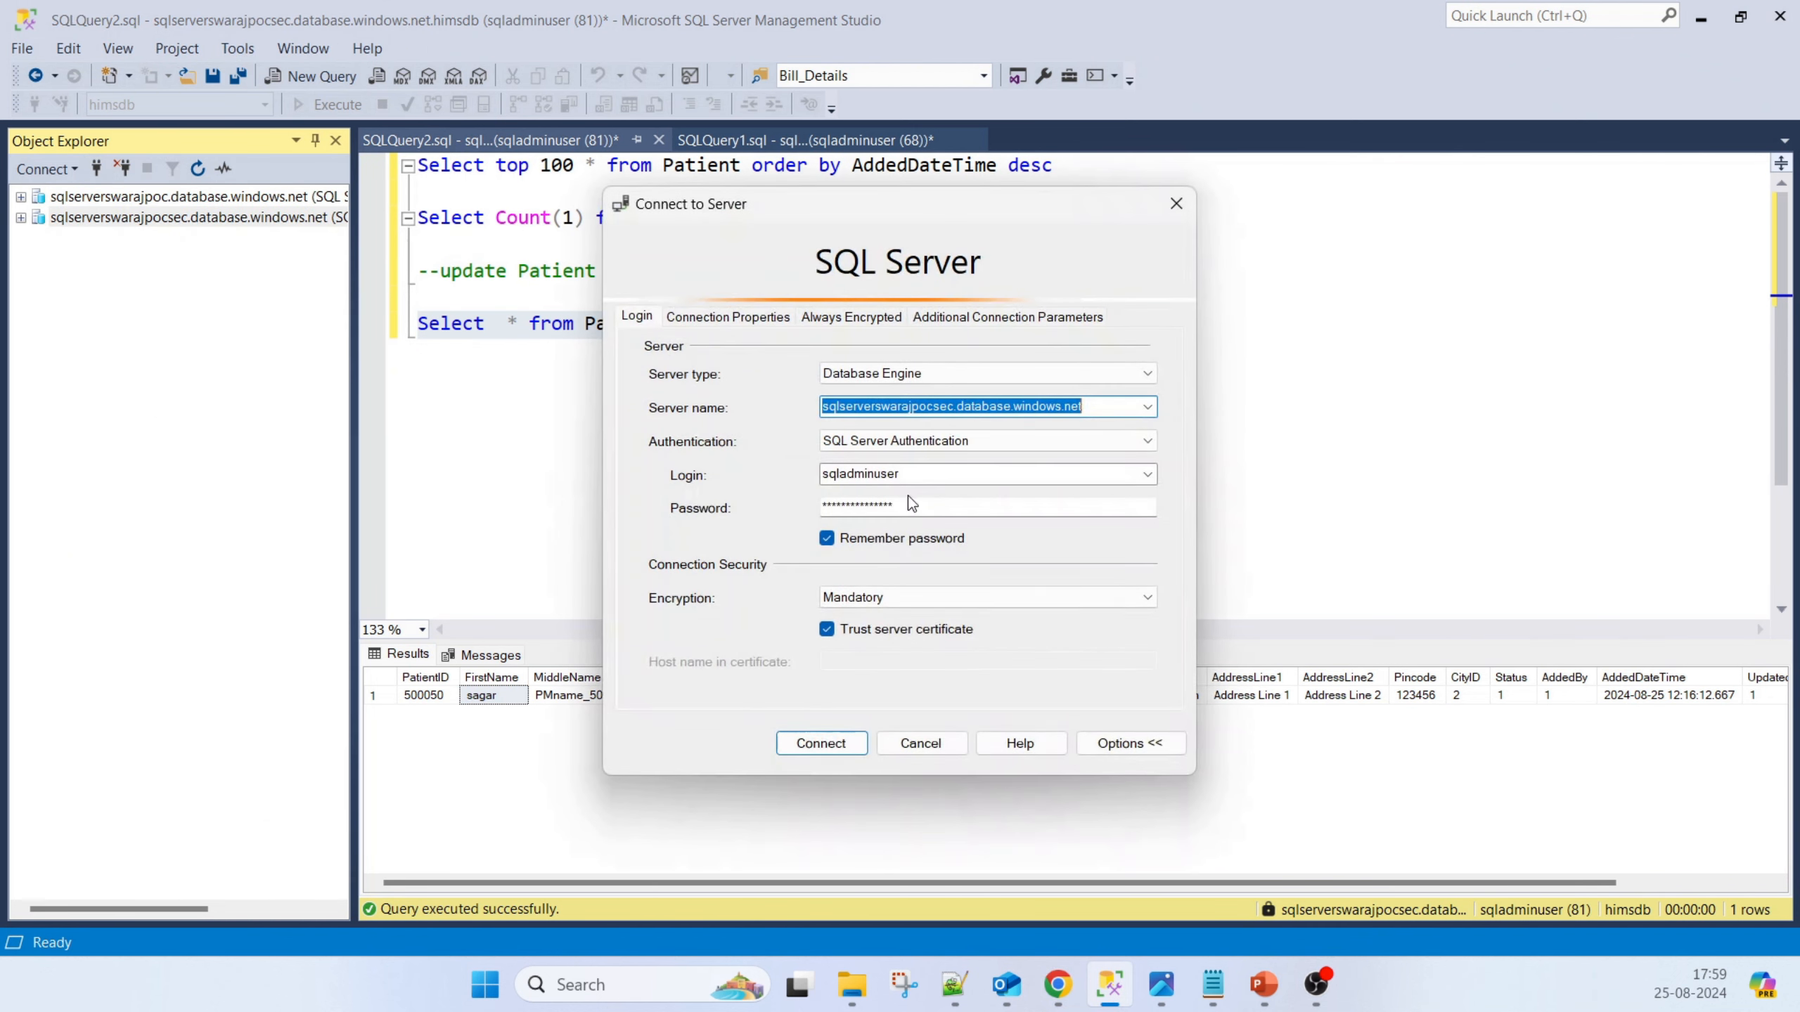
key(ctrl+v)
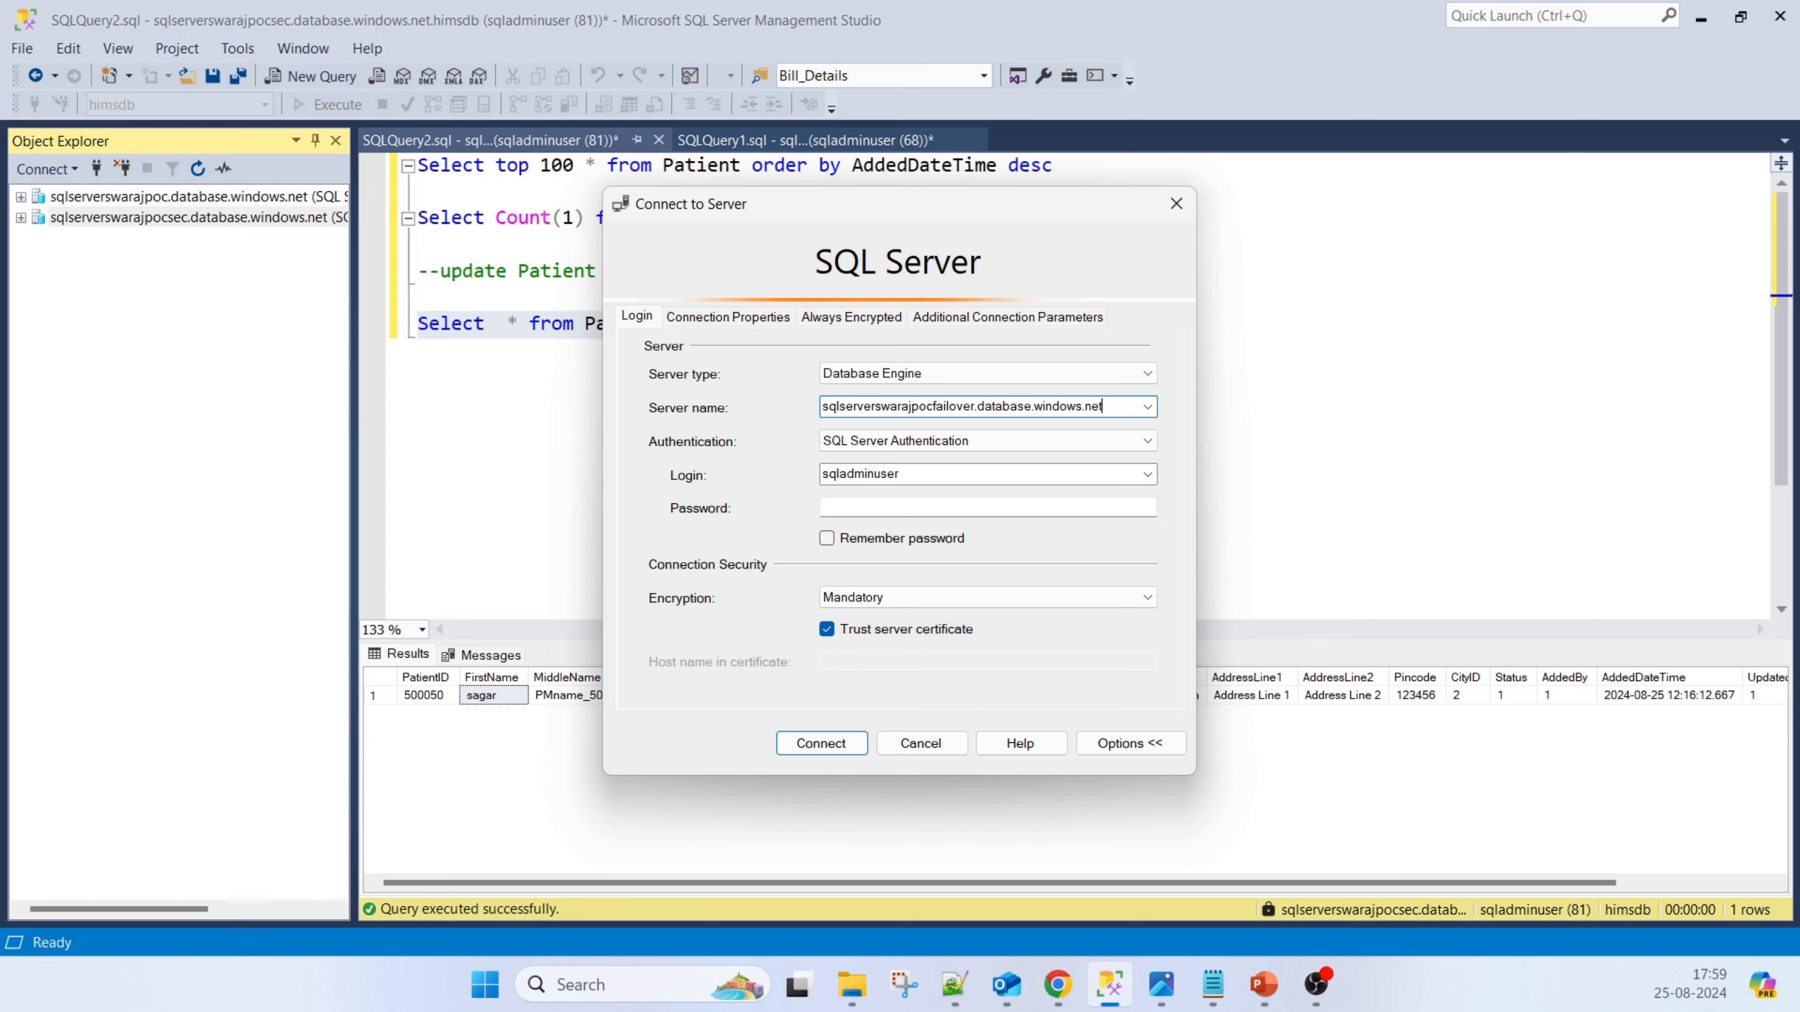
Fill in the login password, have it remembered, connect to the read/write listener, and widen Object Explorer to show full server names
key(alt+Tab)
key(alt+Tab)
key(alt+Tab)
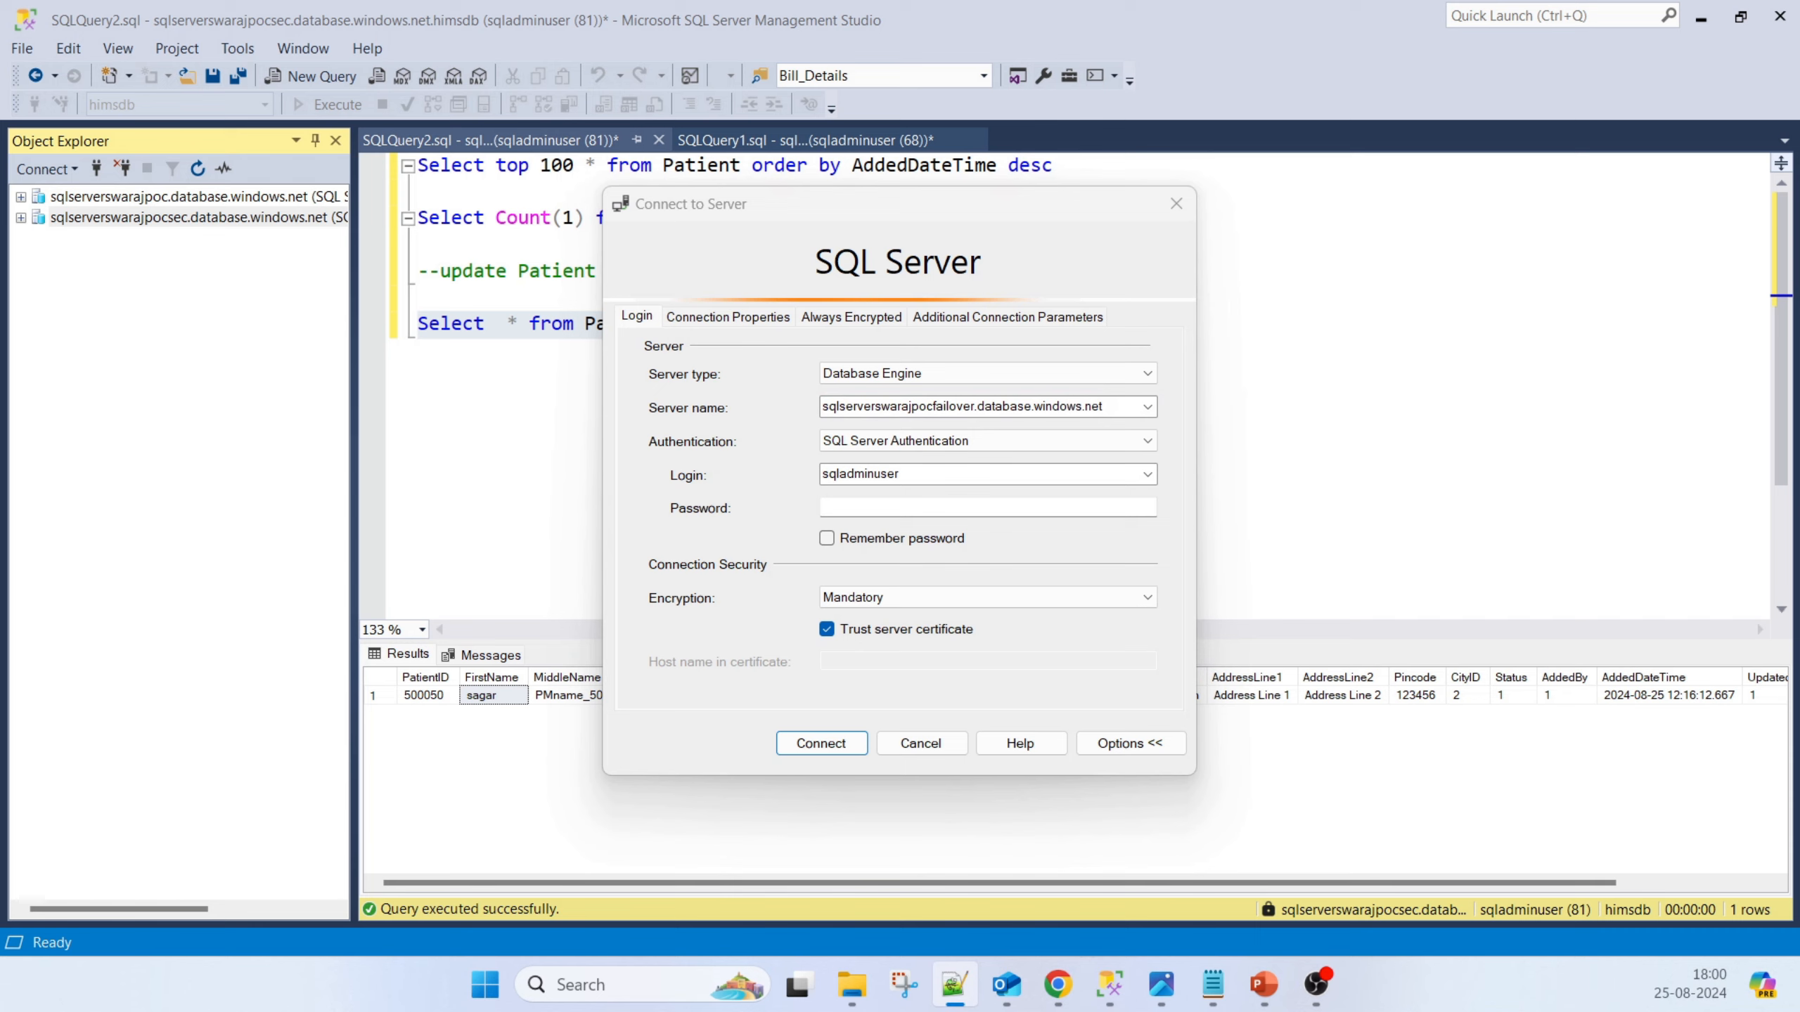
click(866, 507)
key(ctrl+v)
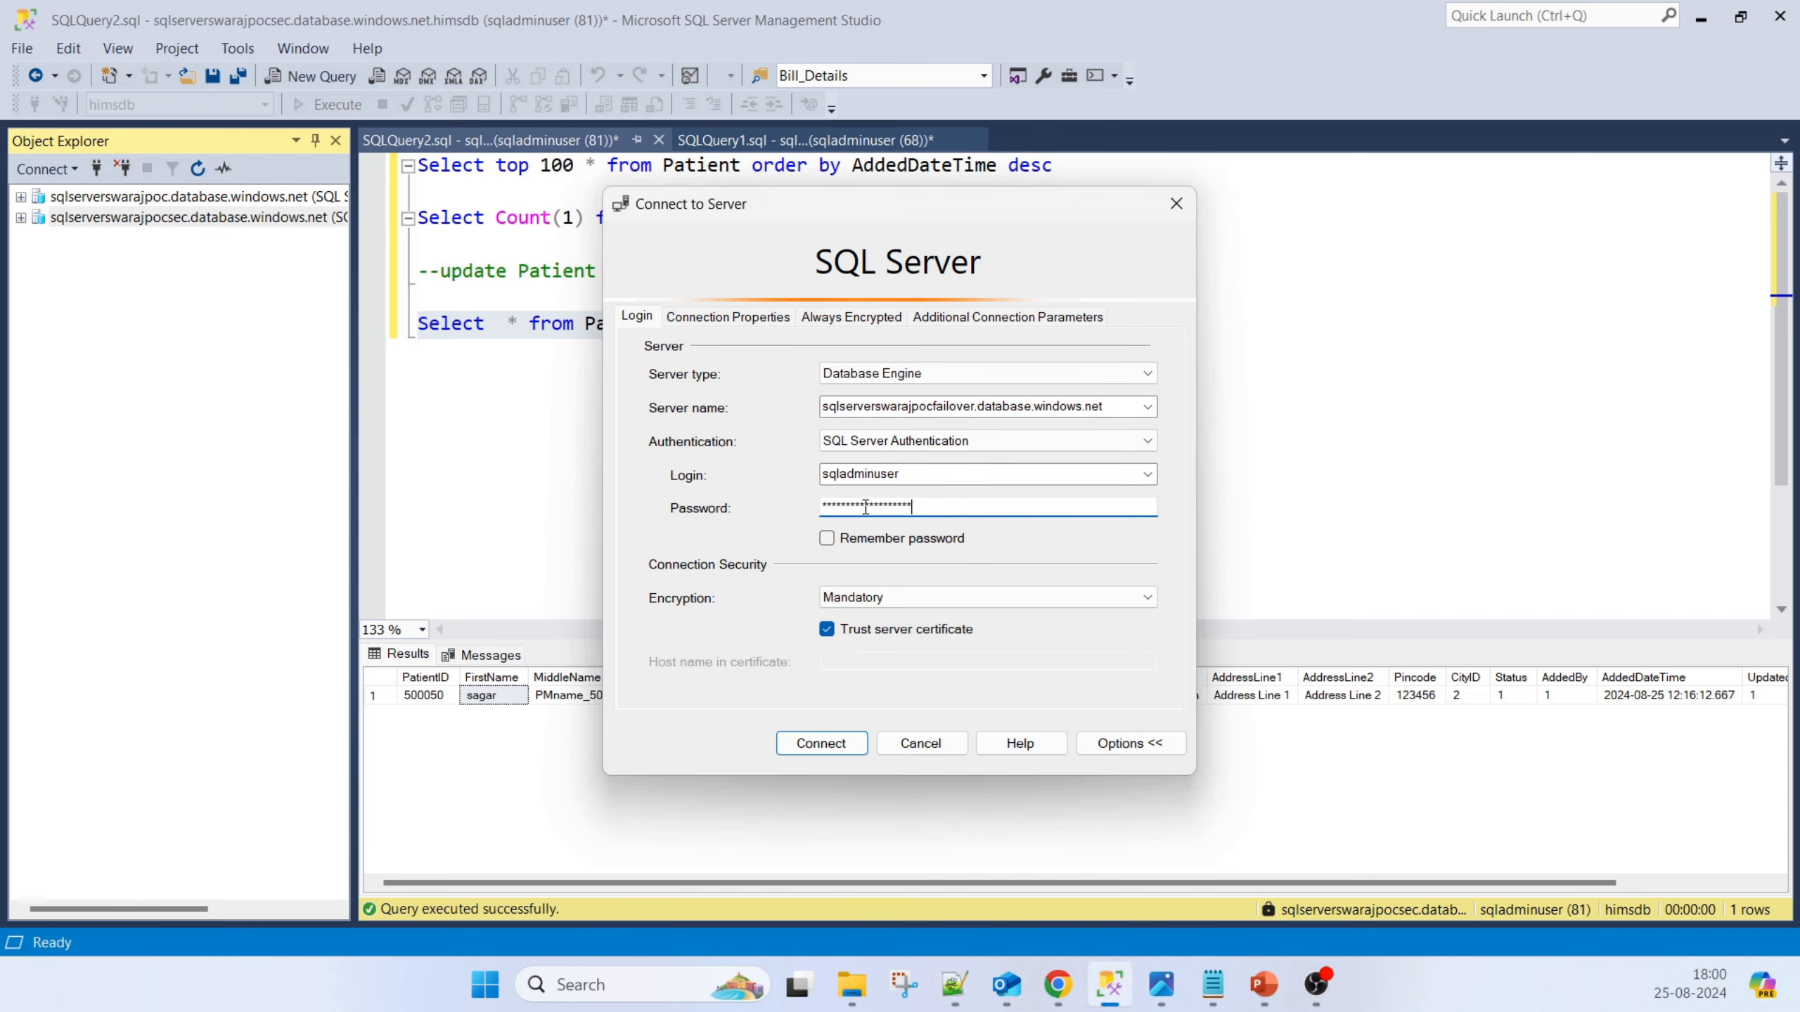
click(826, 538)
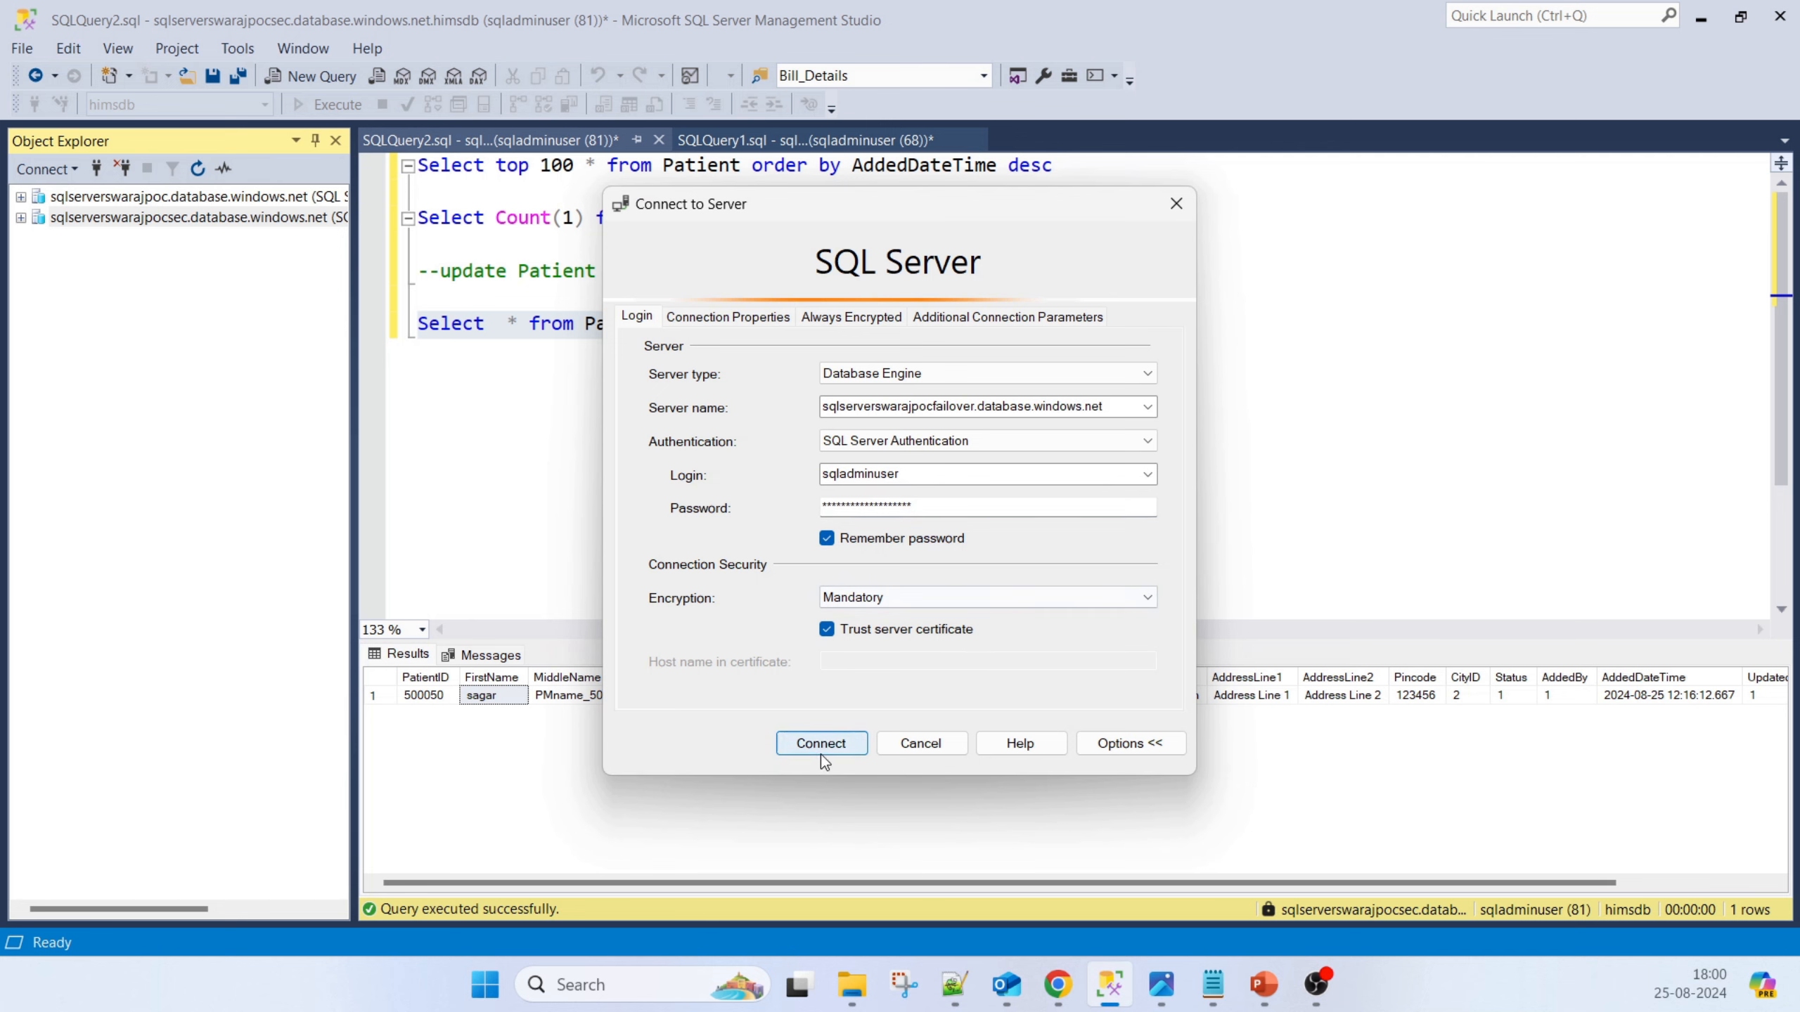
click(820, 753)
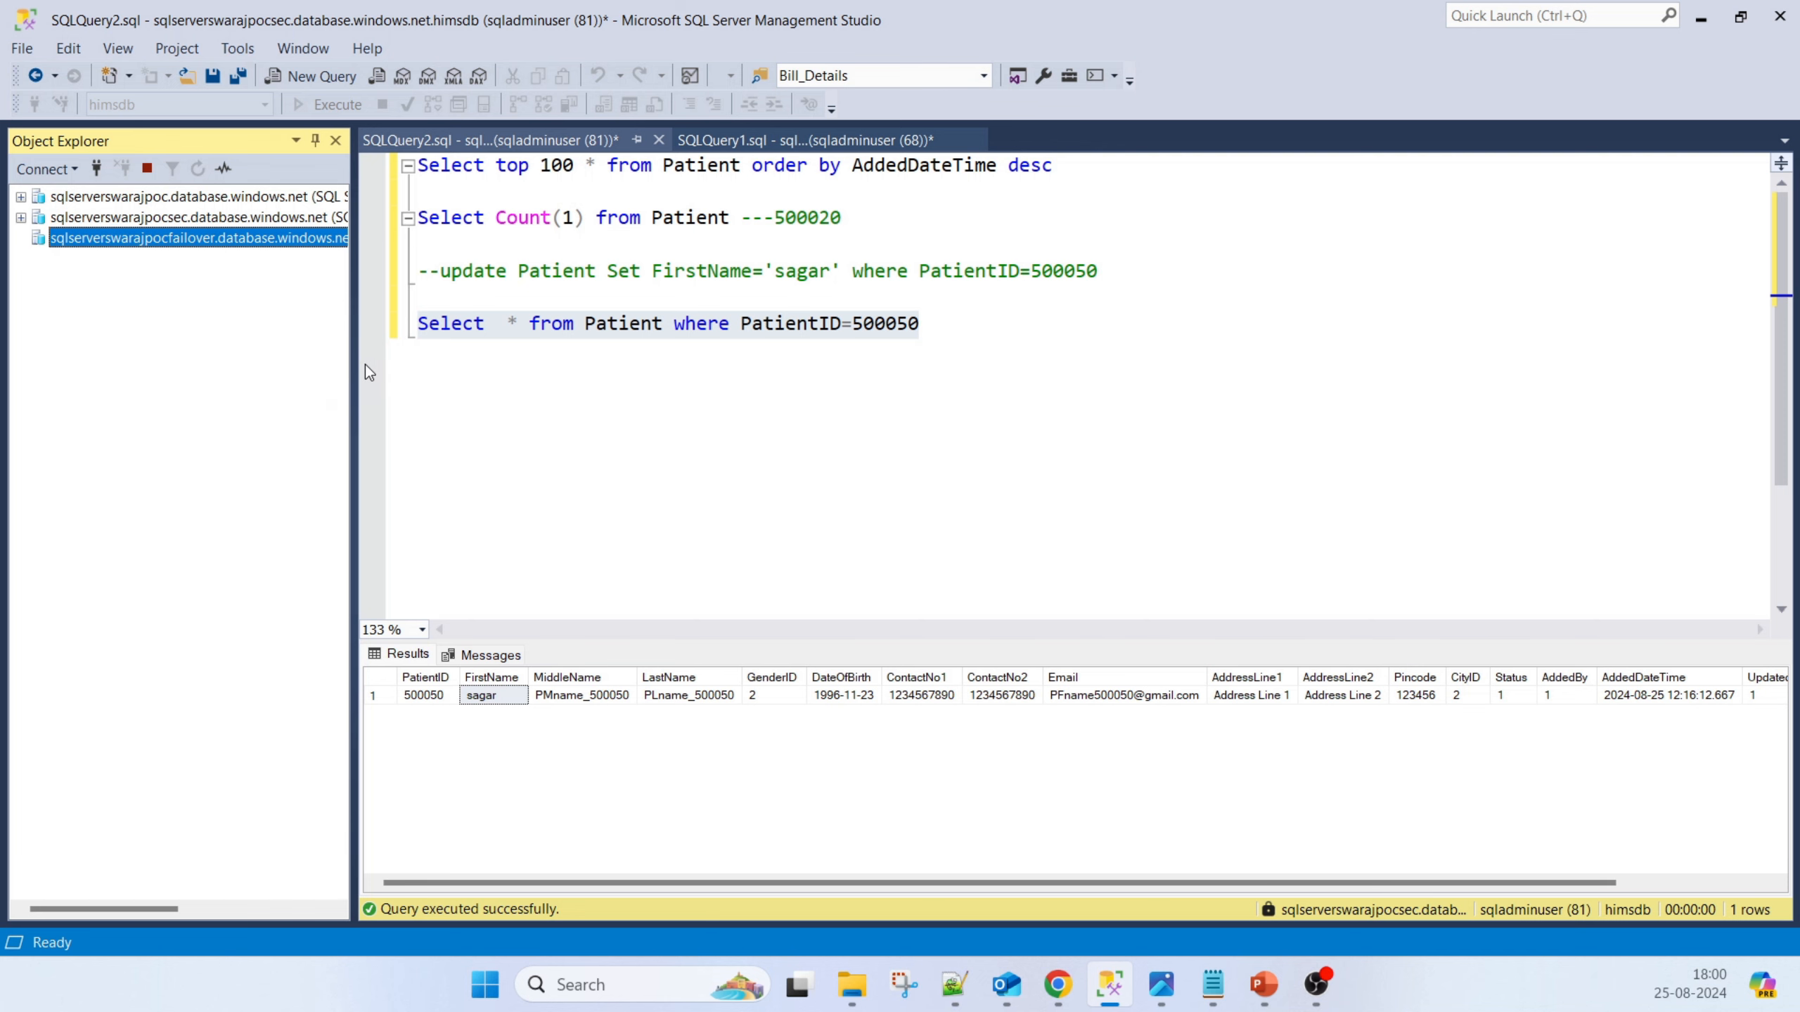
drag(360, 363, 563, 362)
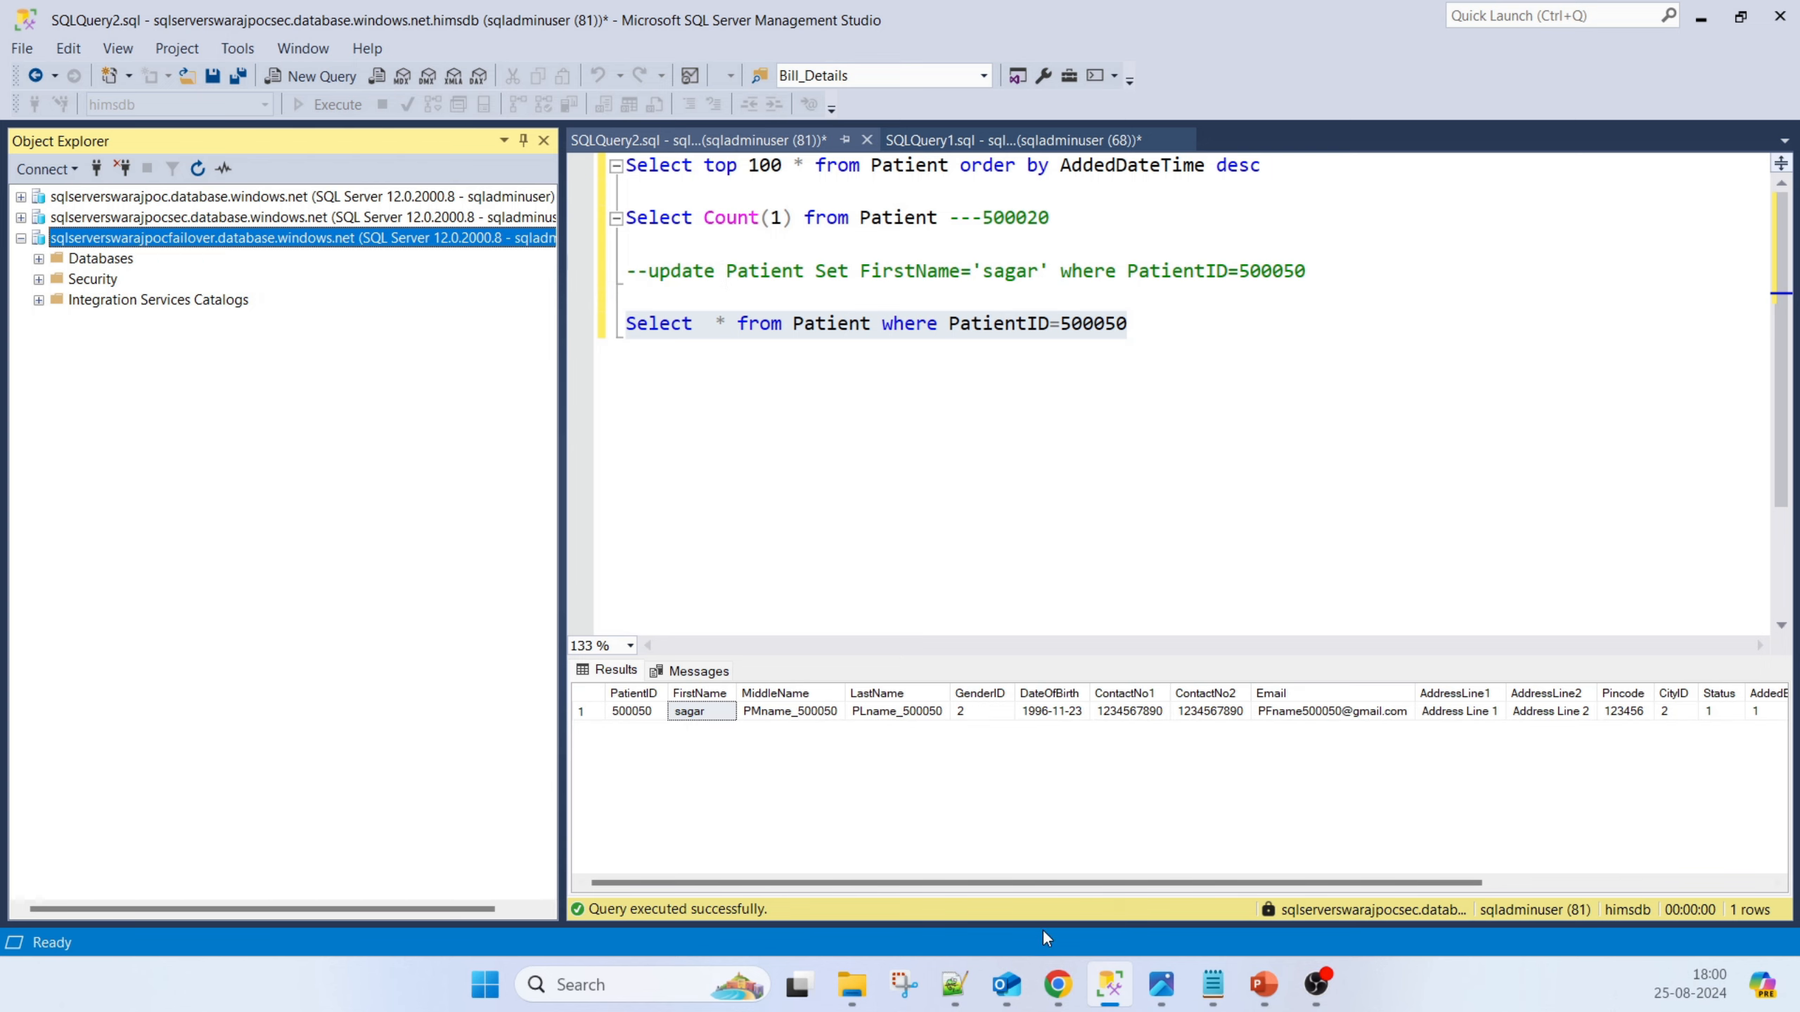
Copy the read-only listener endpoint from notes.txt and use it as the server name of a new SQL Server Management Studio connection
click(1213, 984)
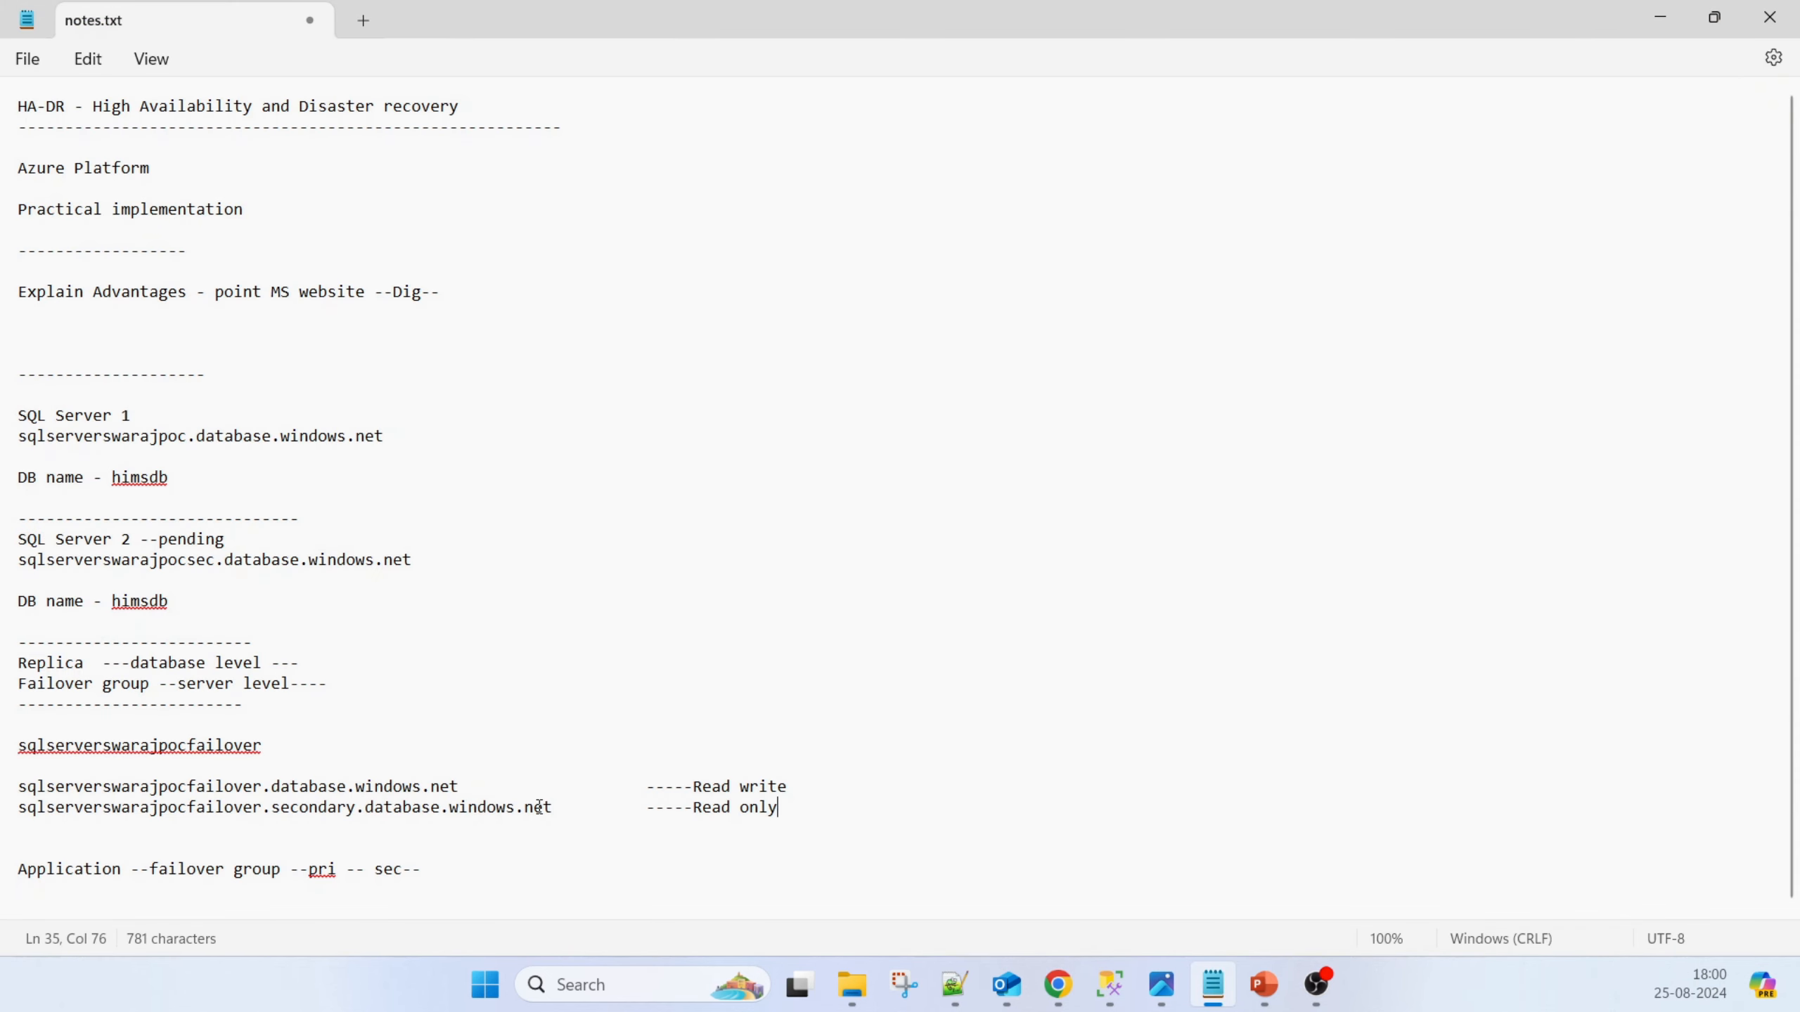
drag(556, 810, 5, 814)
key(ctrl+c)
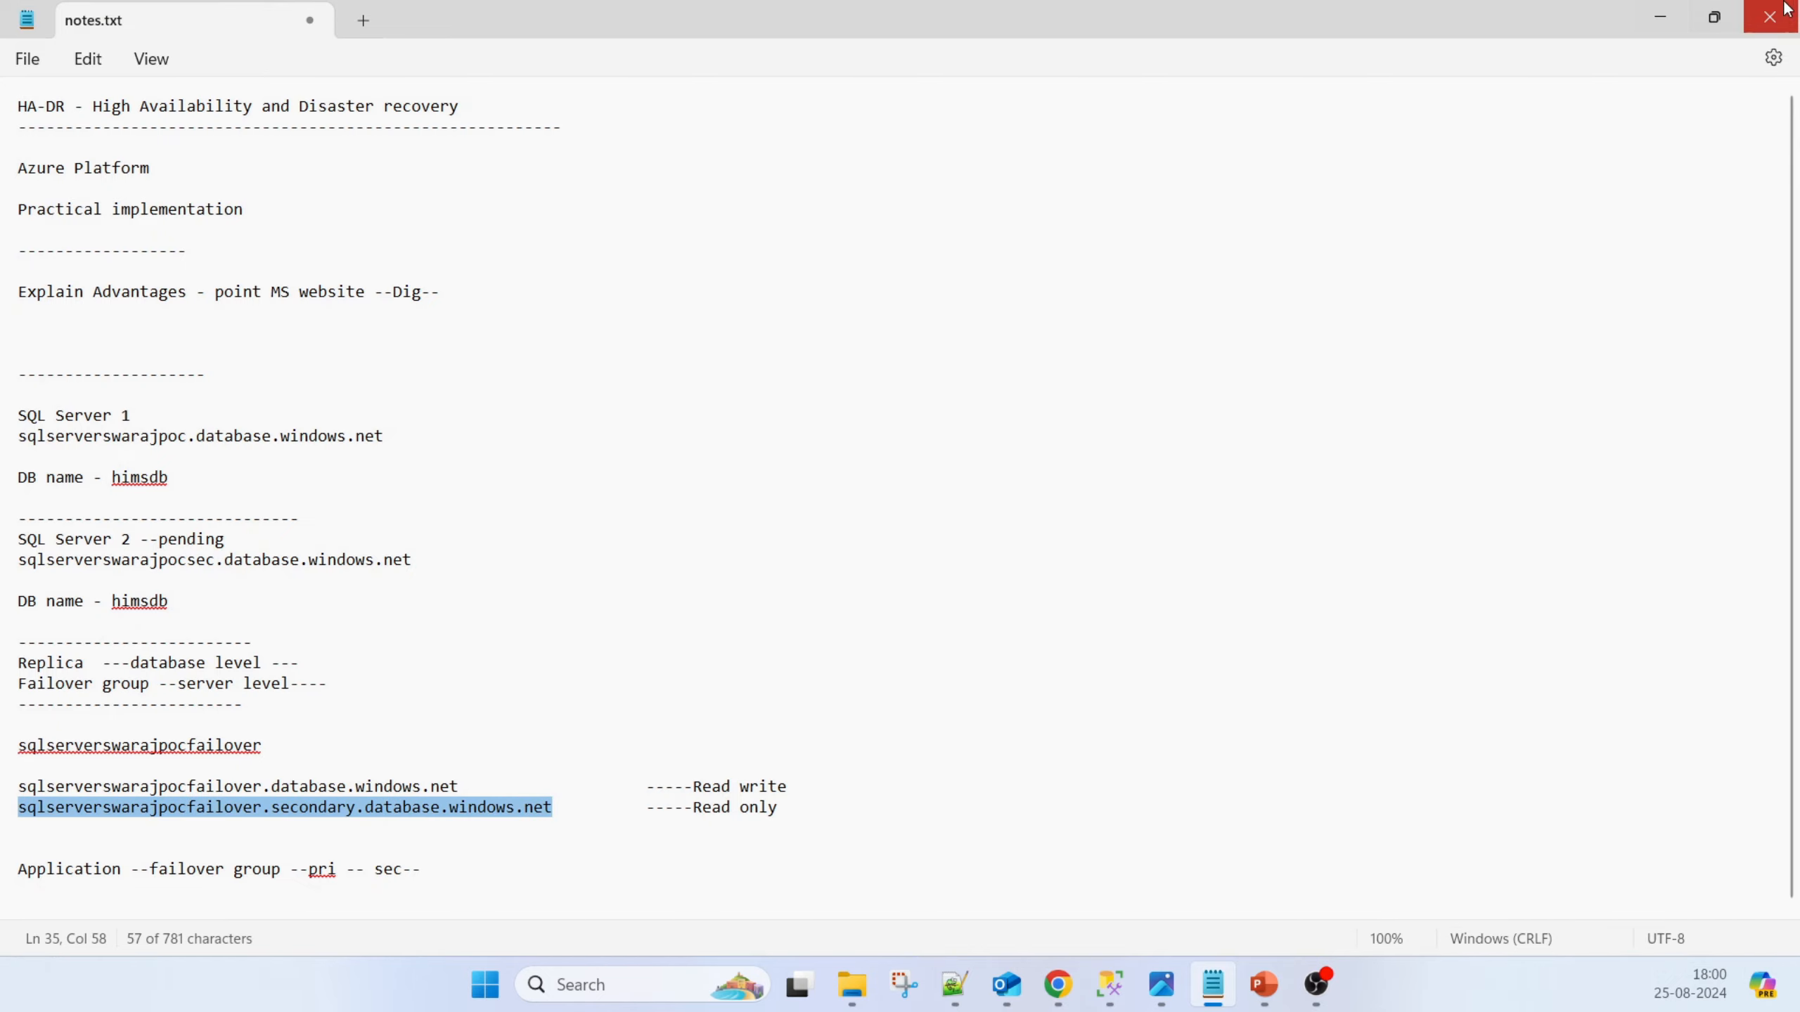
click(1656, 23)
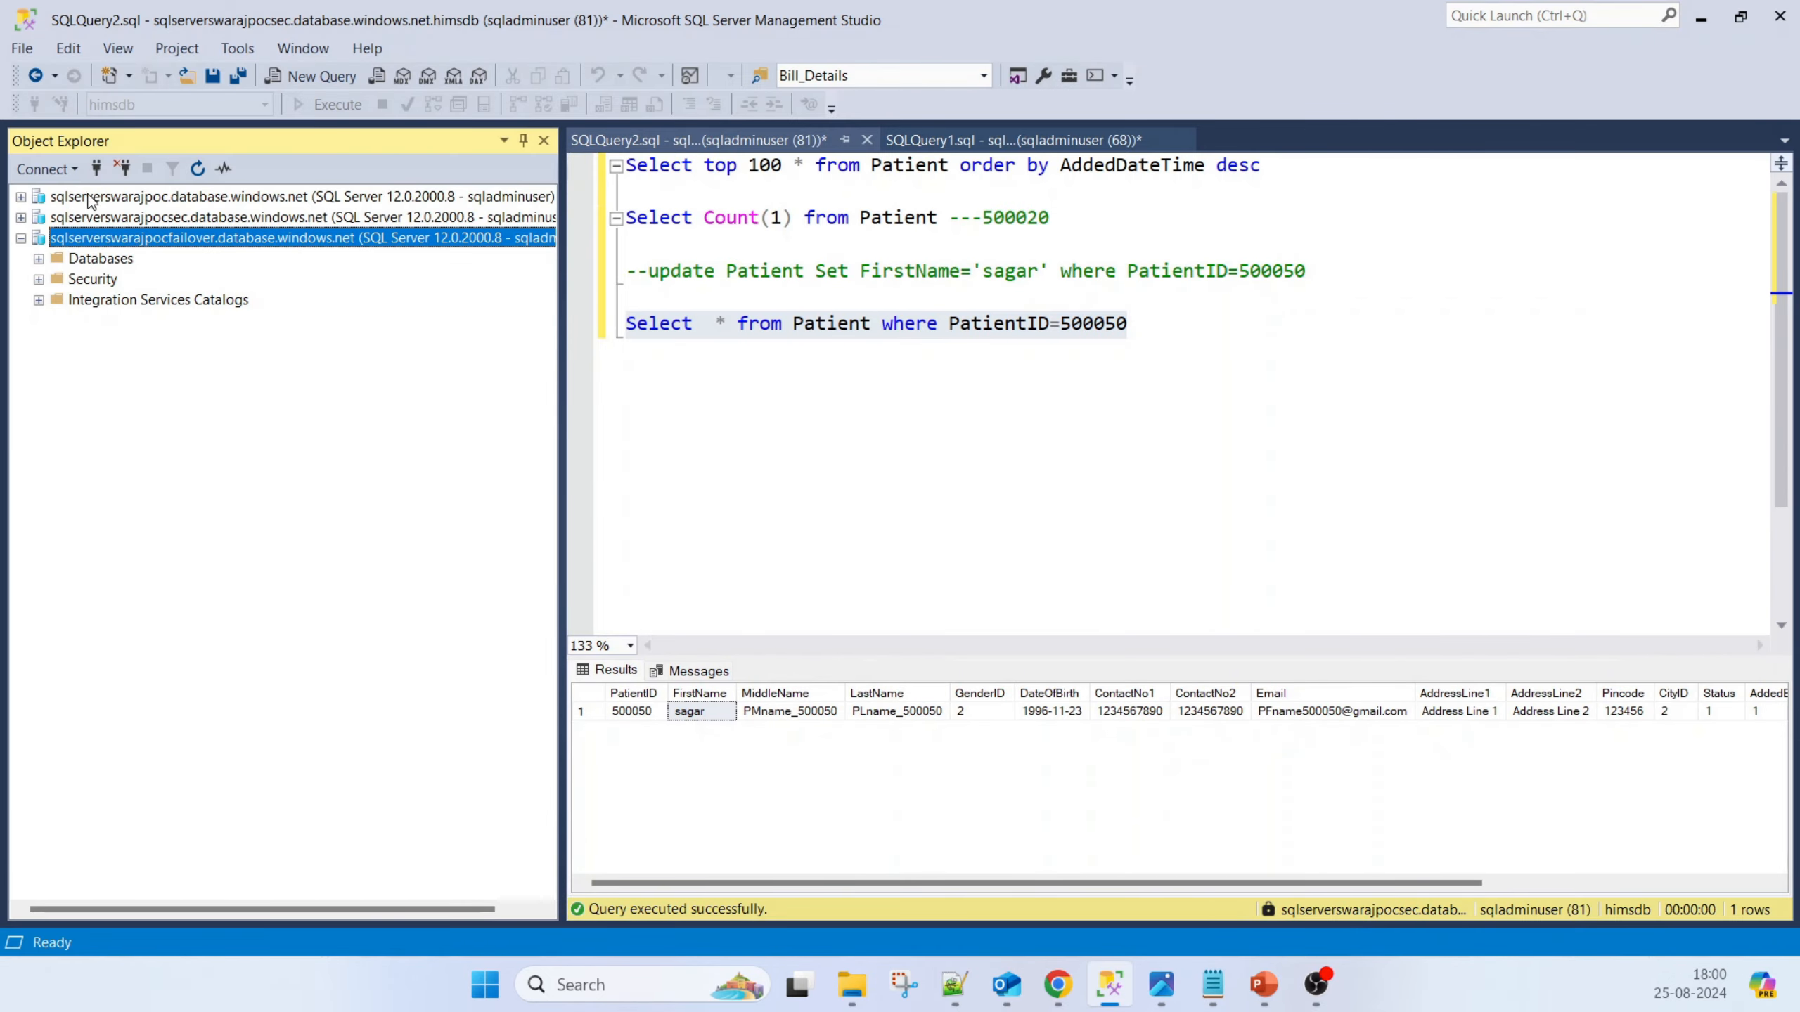
click(97, 168)
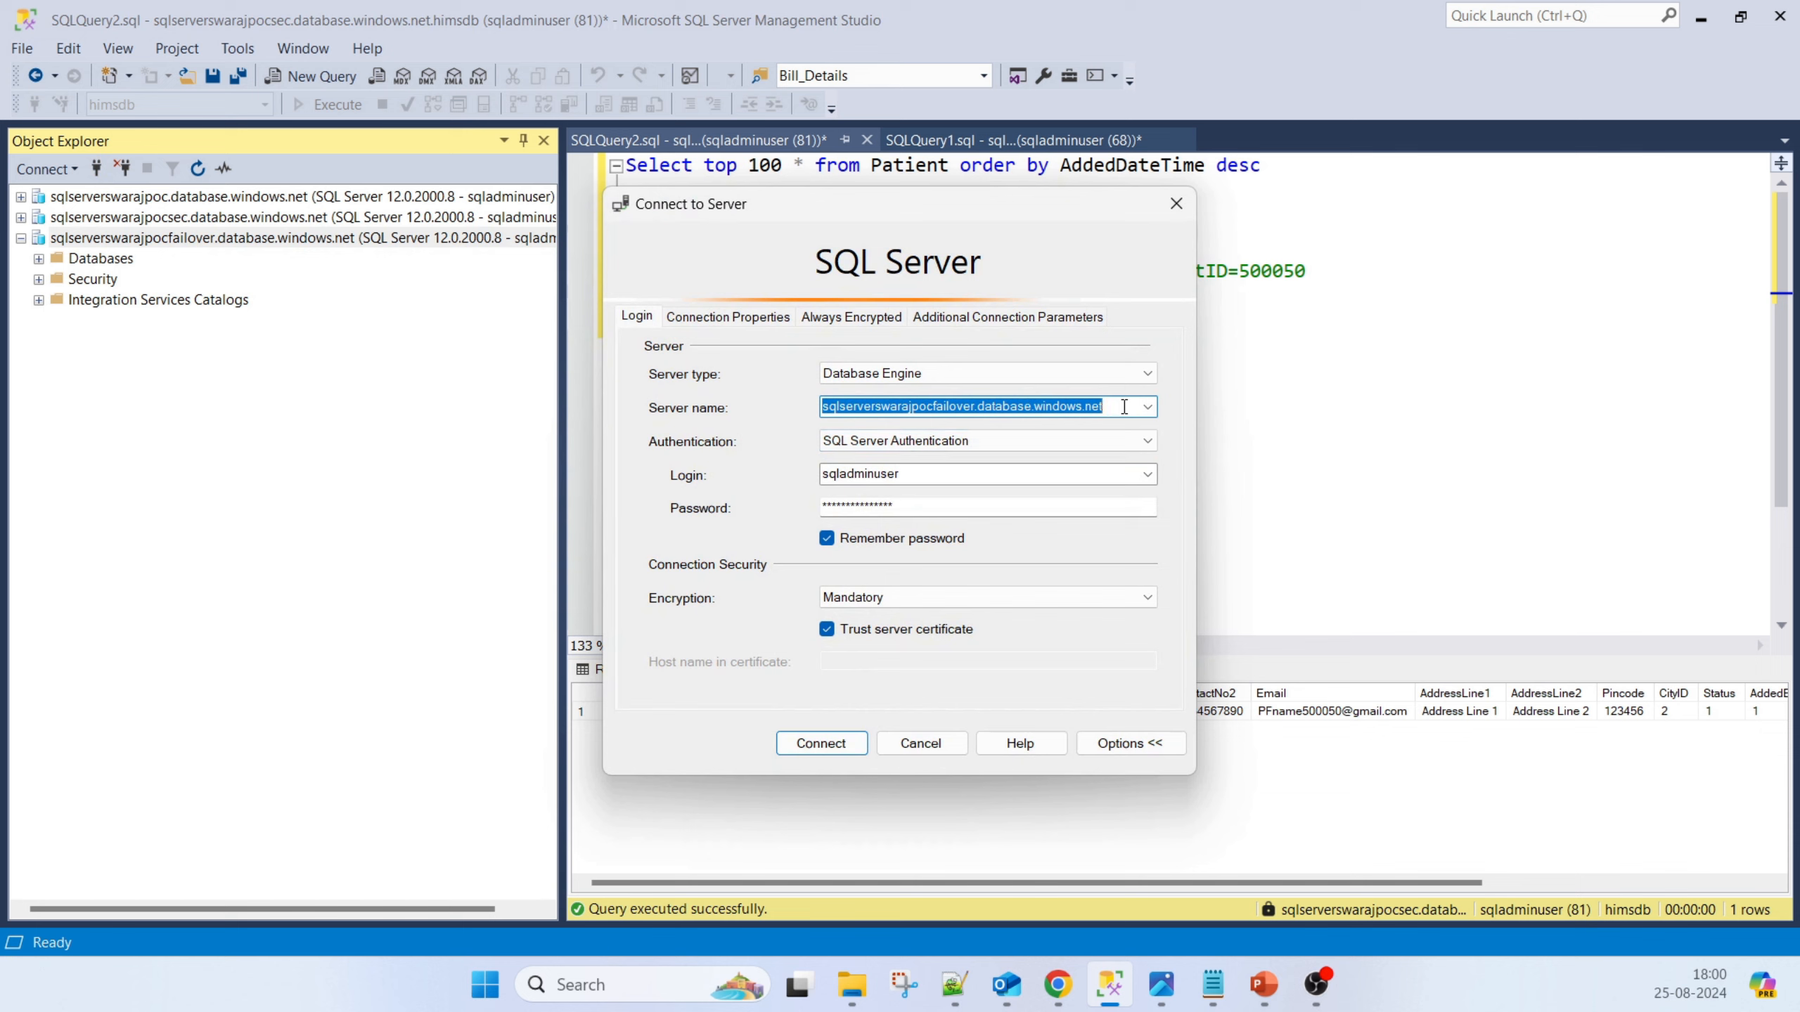
key(ctrl+v)
Fill in the login password for the read-only listener, have it remembered, and connect
click(941, 505)
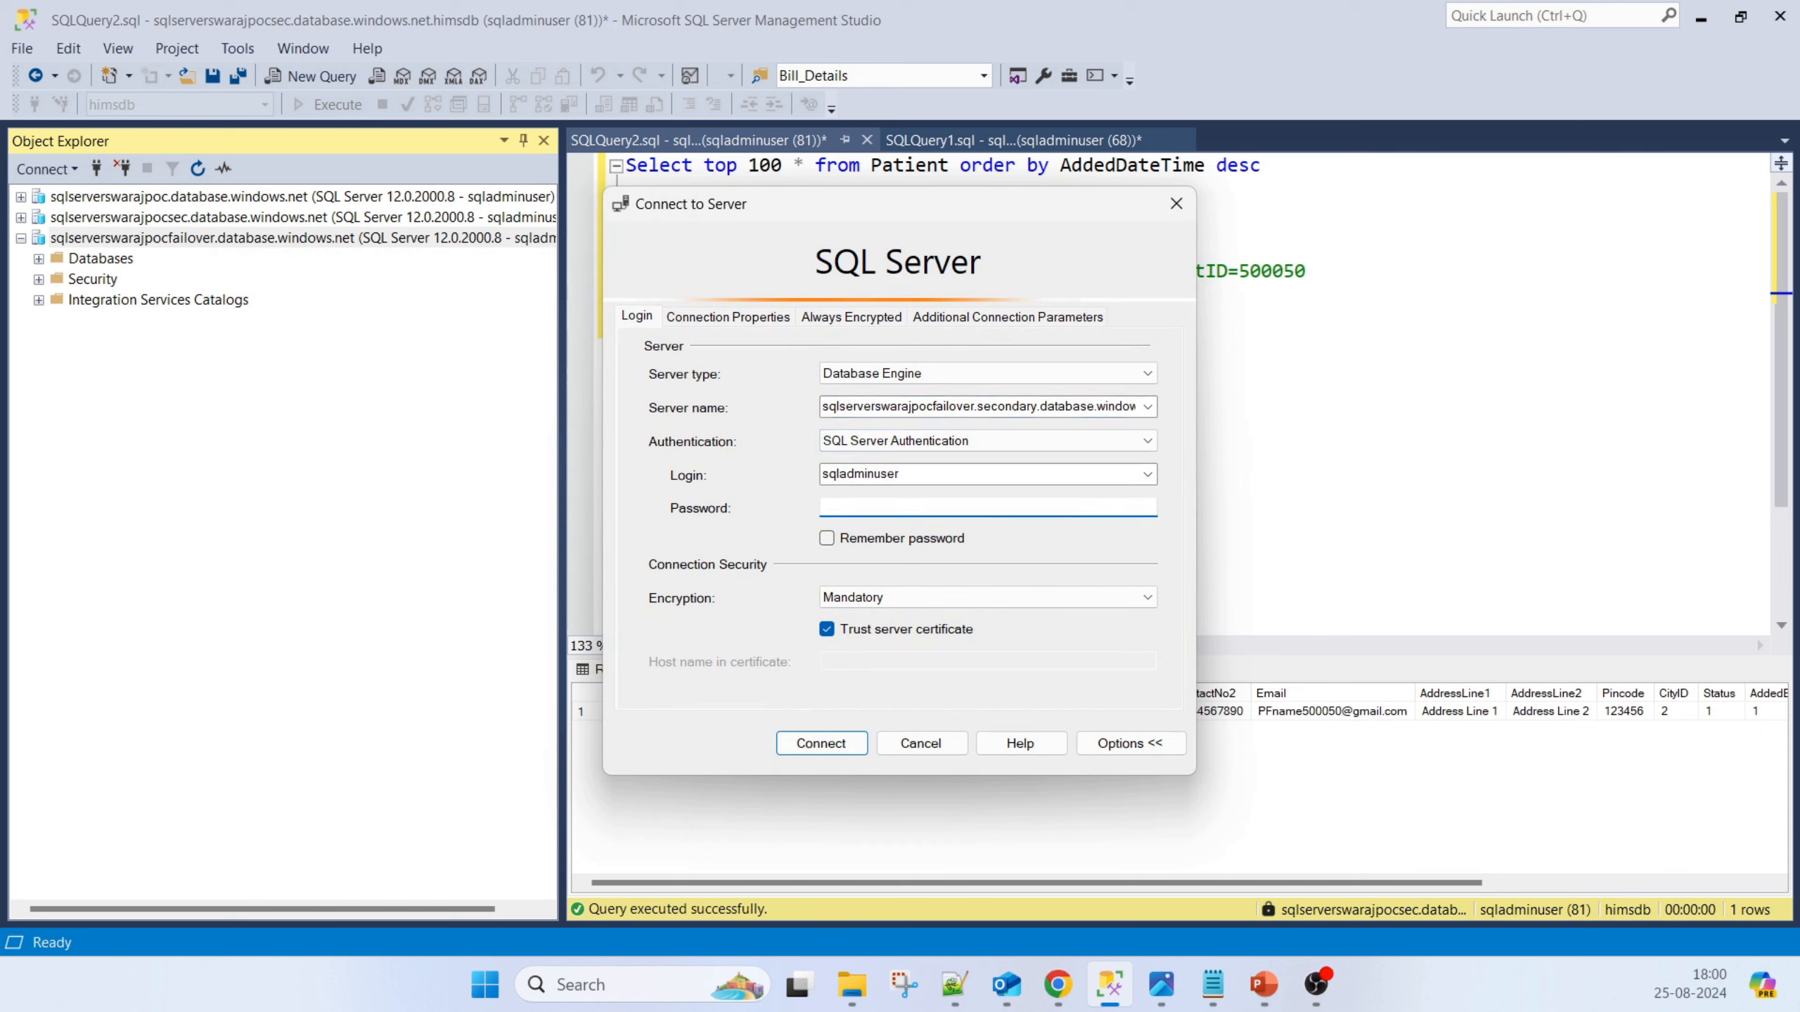
key(alt+Tab)
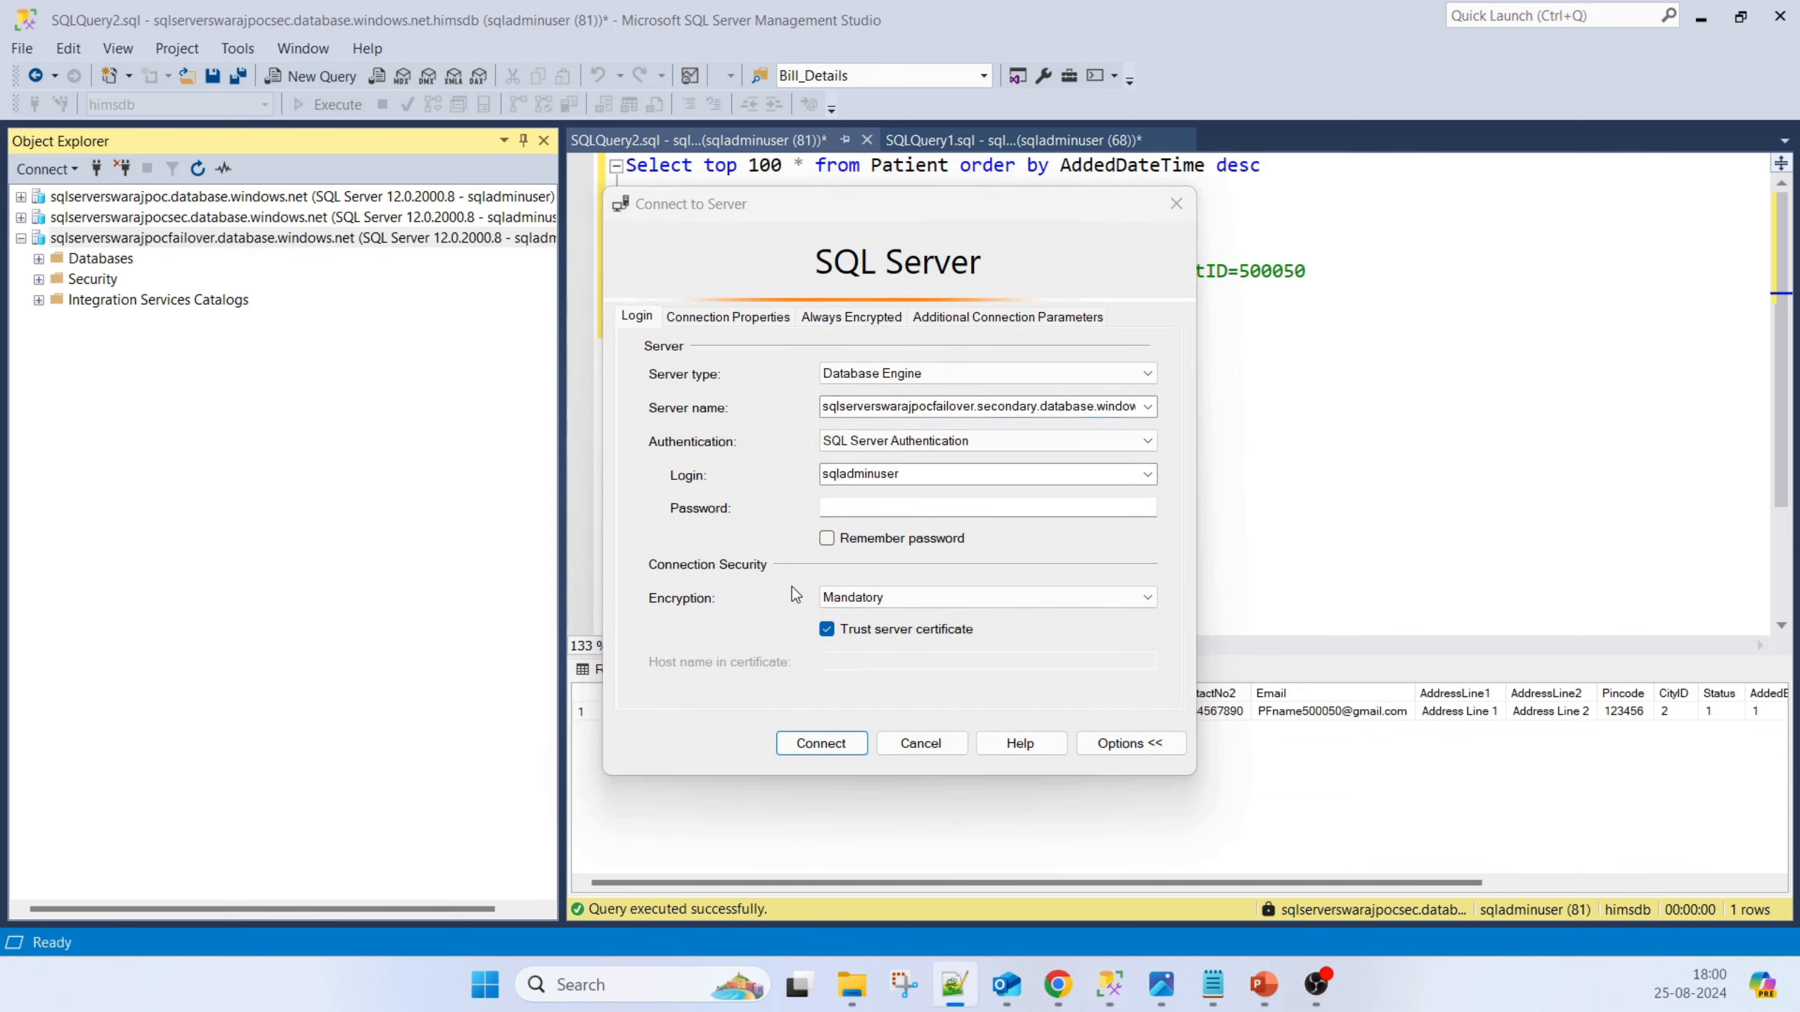
click(902, 512)
key(ctrl+v)
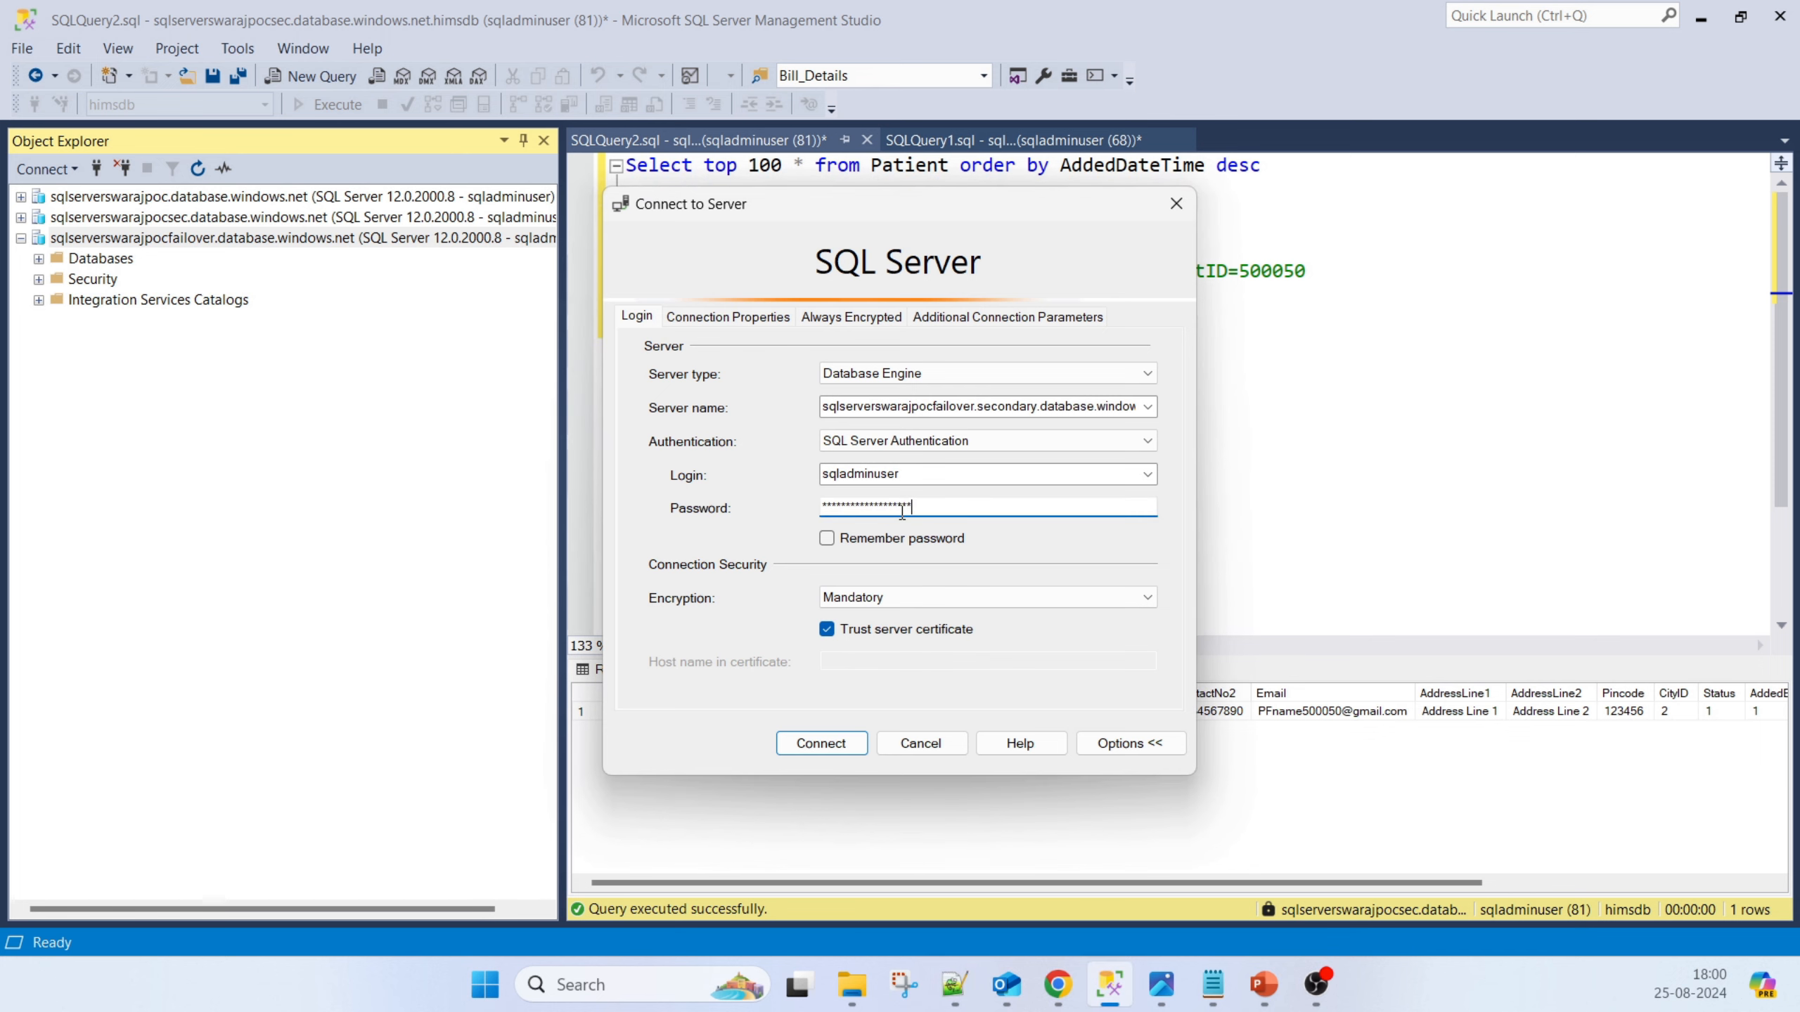
click(826, 538)
click(822, 743)
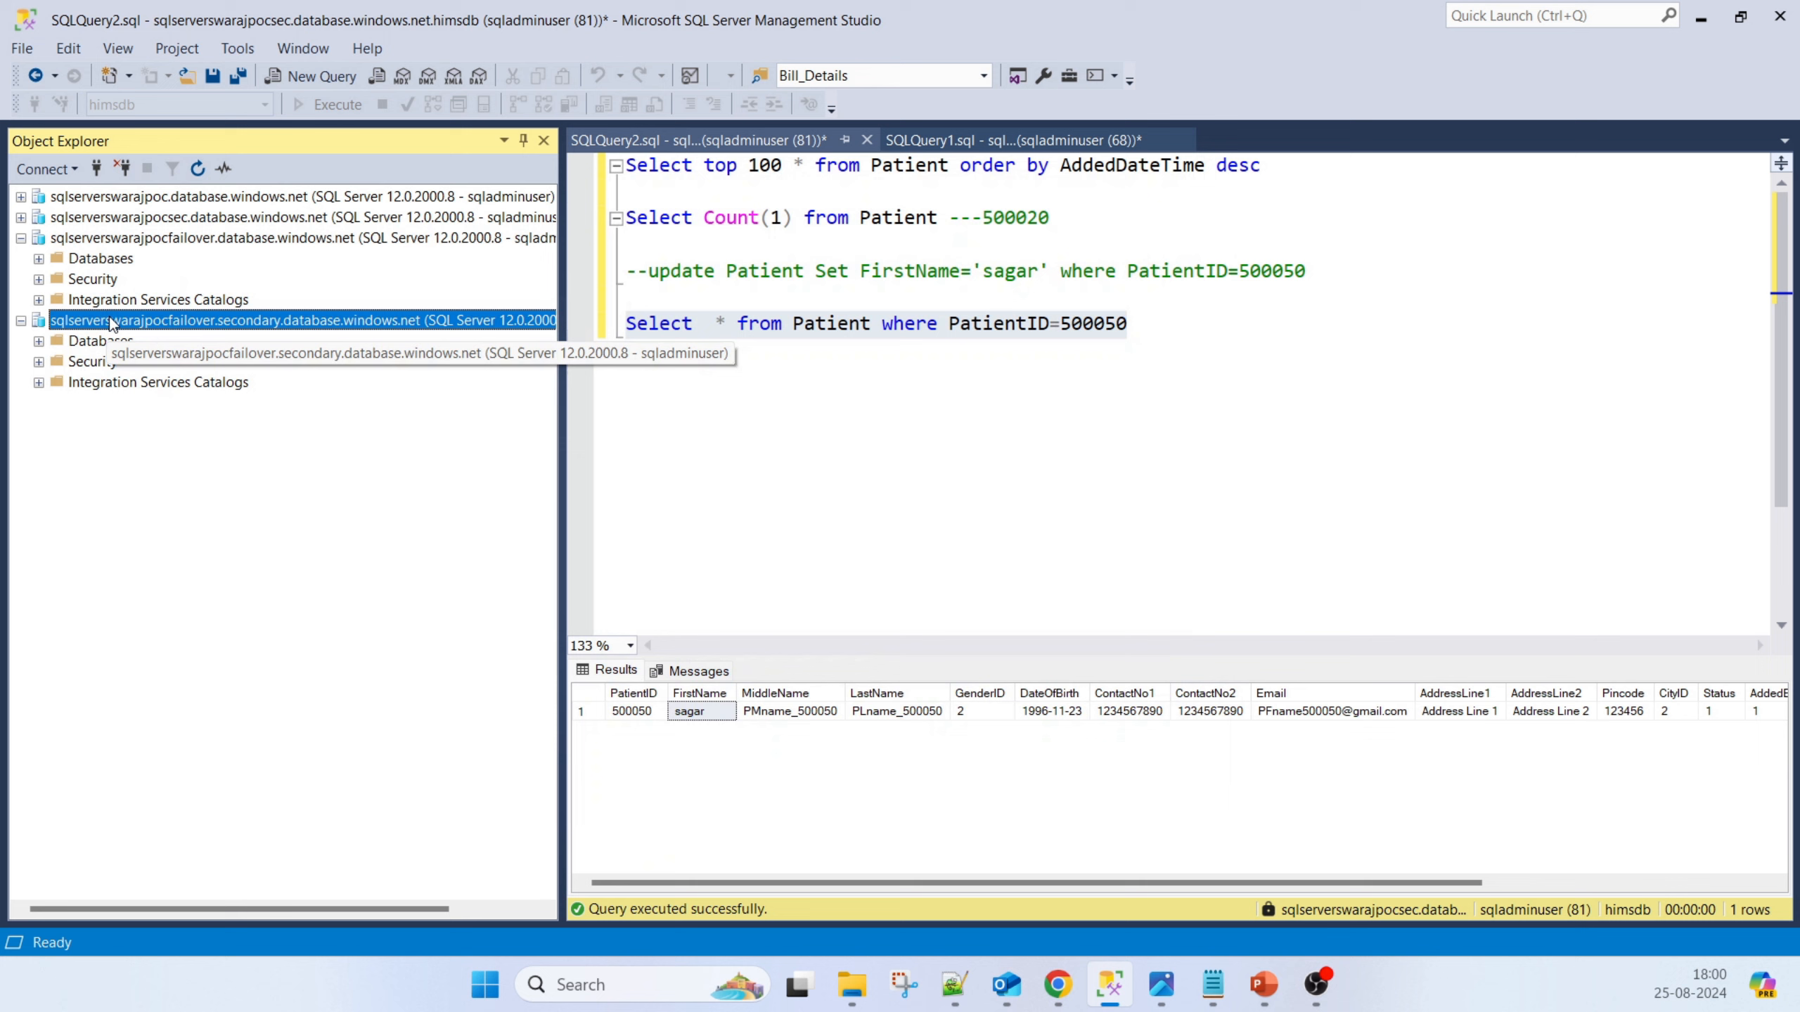
Expand the Databases folders of both the read/write and read-only listener connections
double_click(96, 259)
click(103, 345)
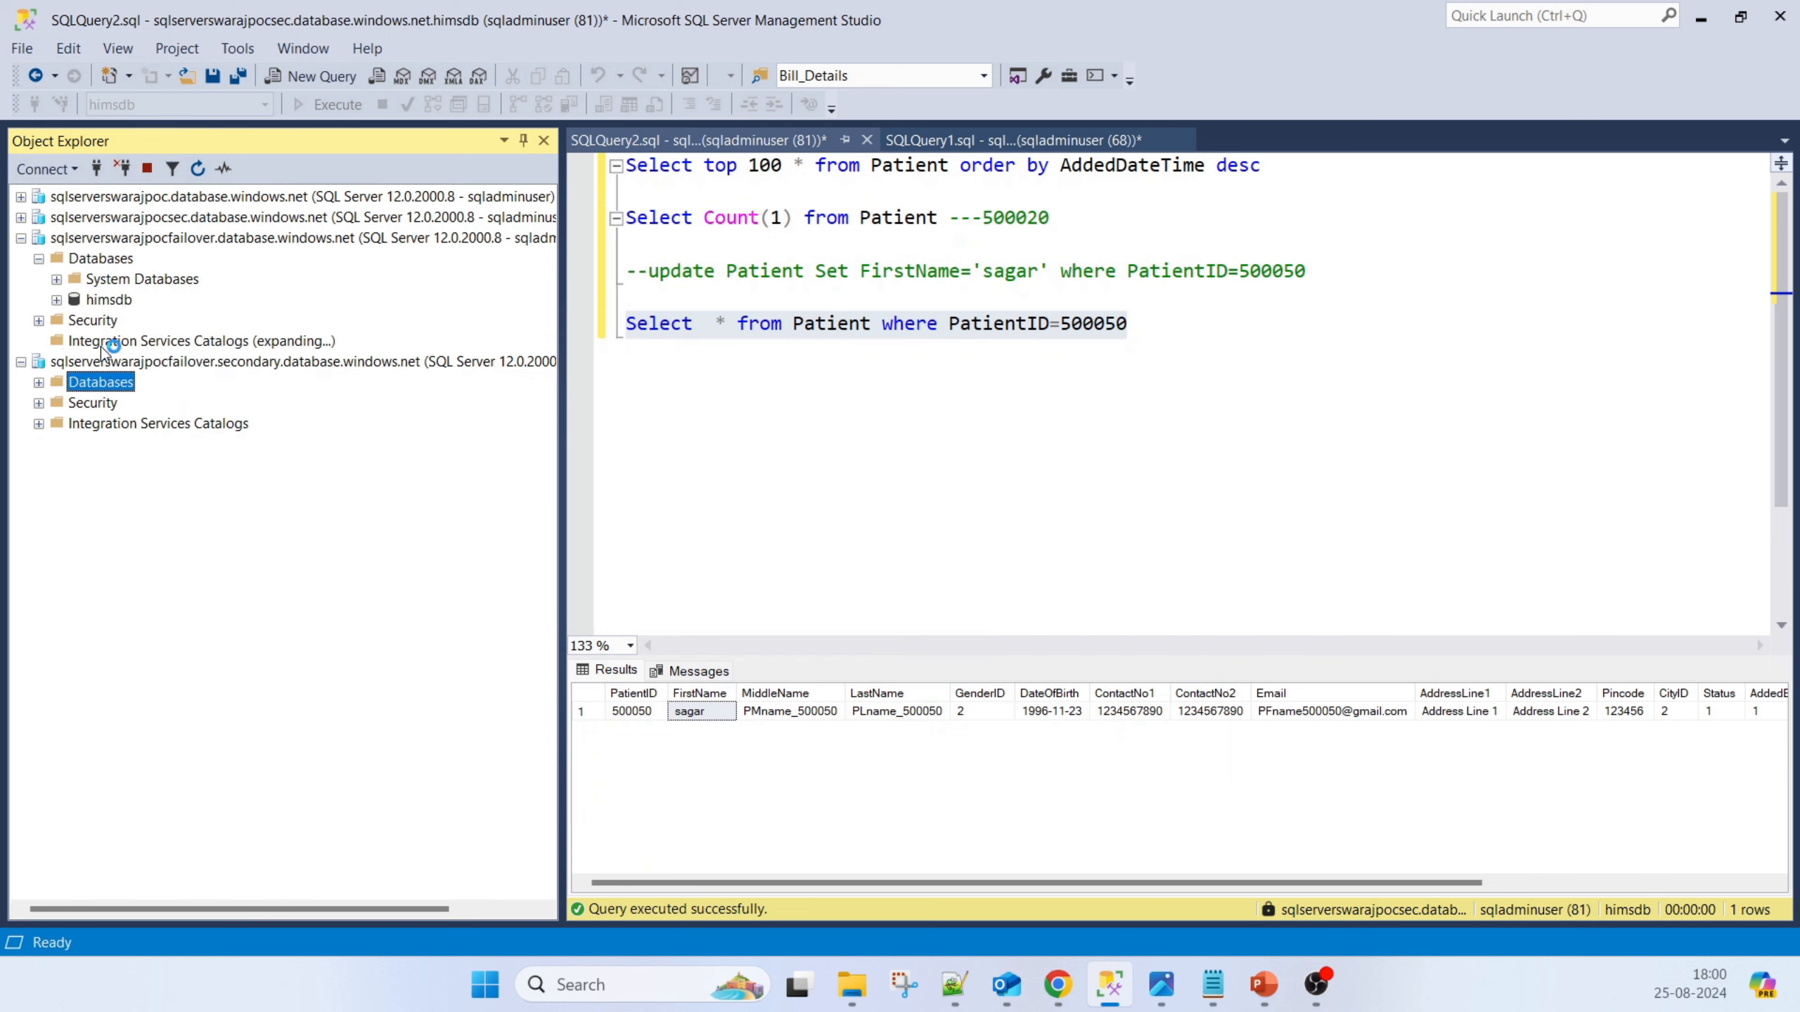
click(38, 383)
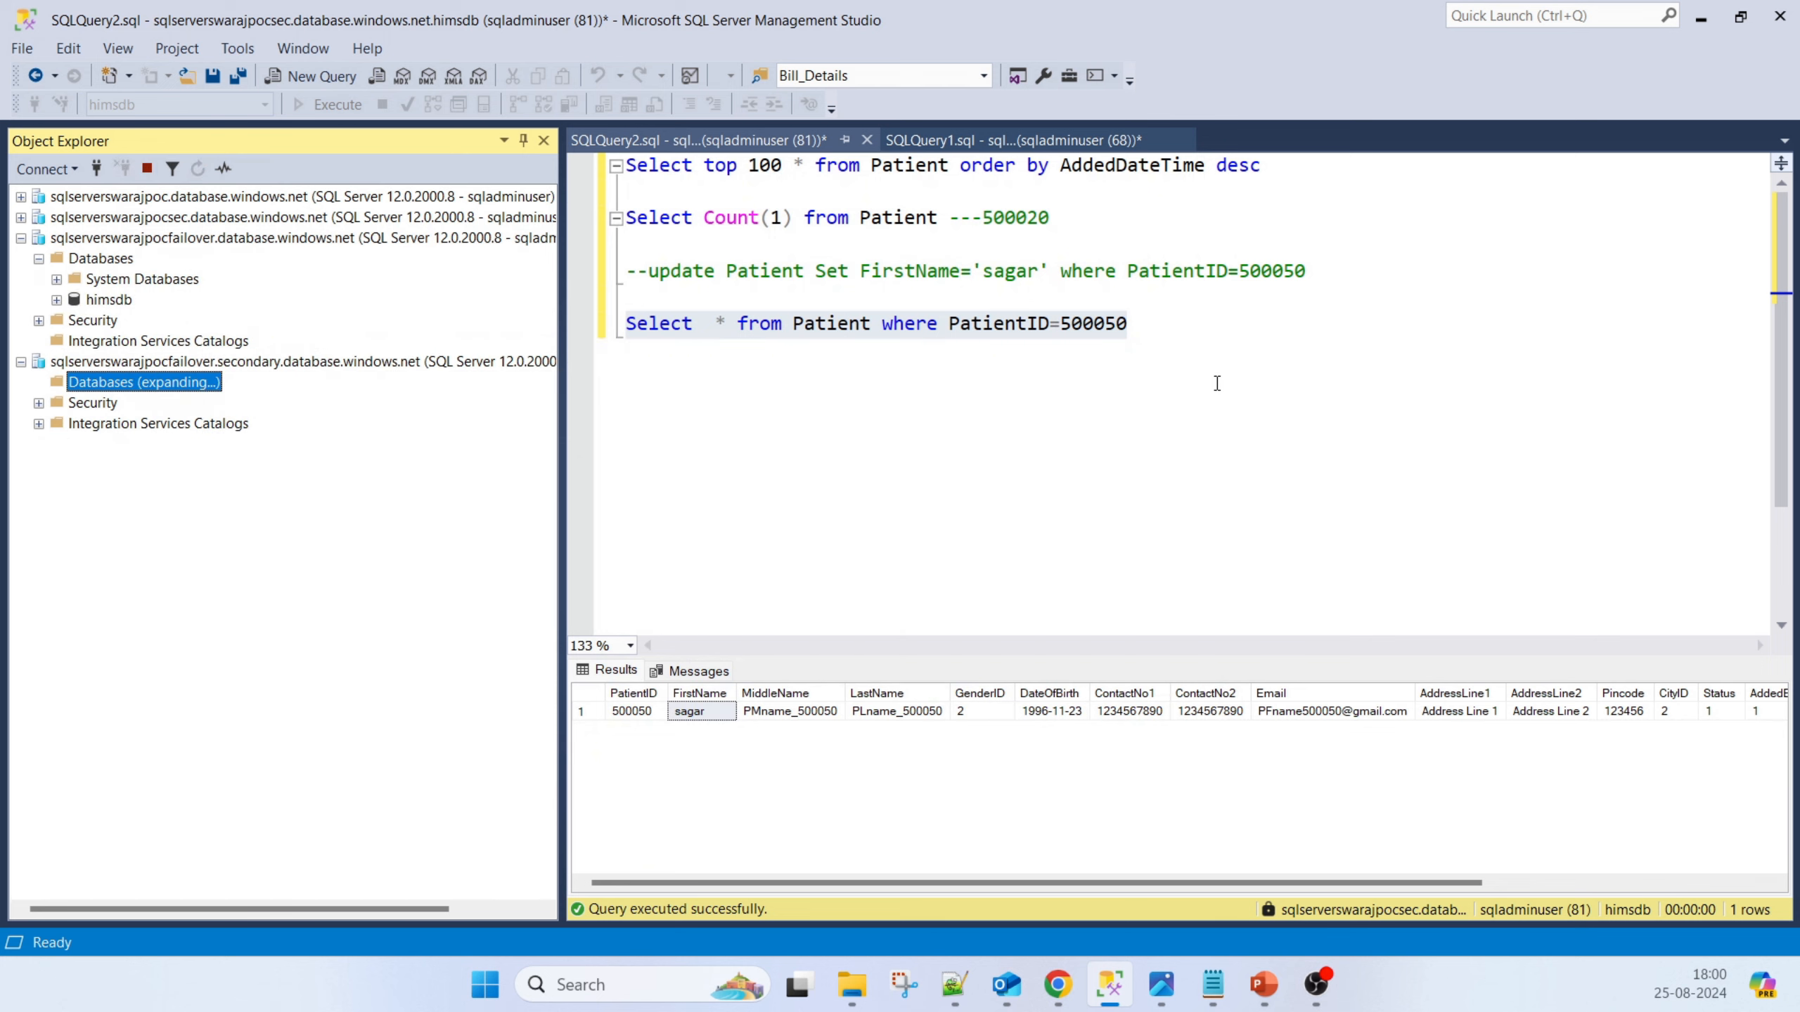
Copy the commented Patient update statement without its comment marks into a new query on himsdb under the read/write listener
click(1184, 330)
drag(1163, 327, 615, 329)
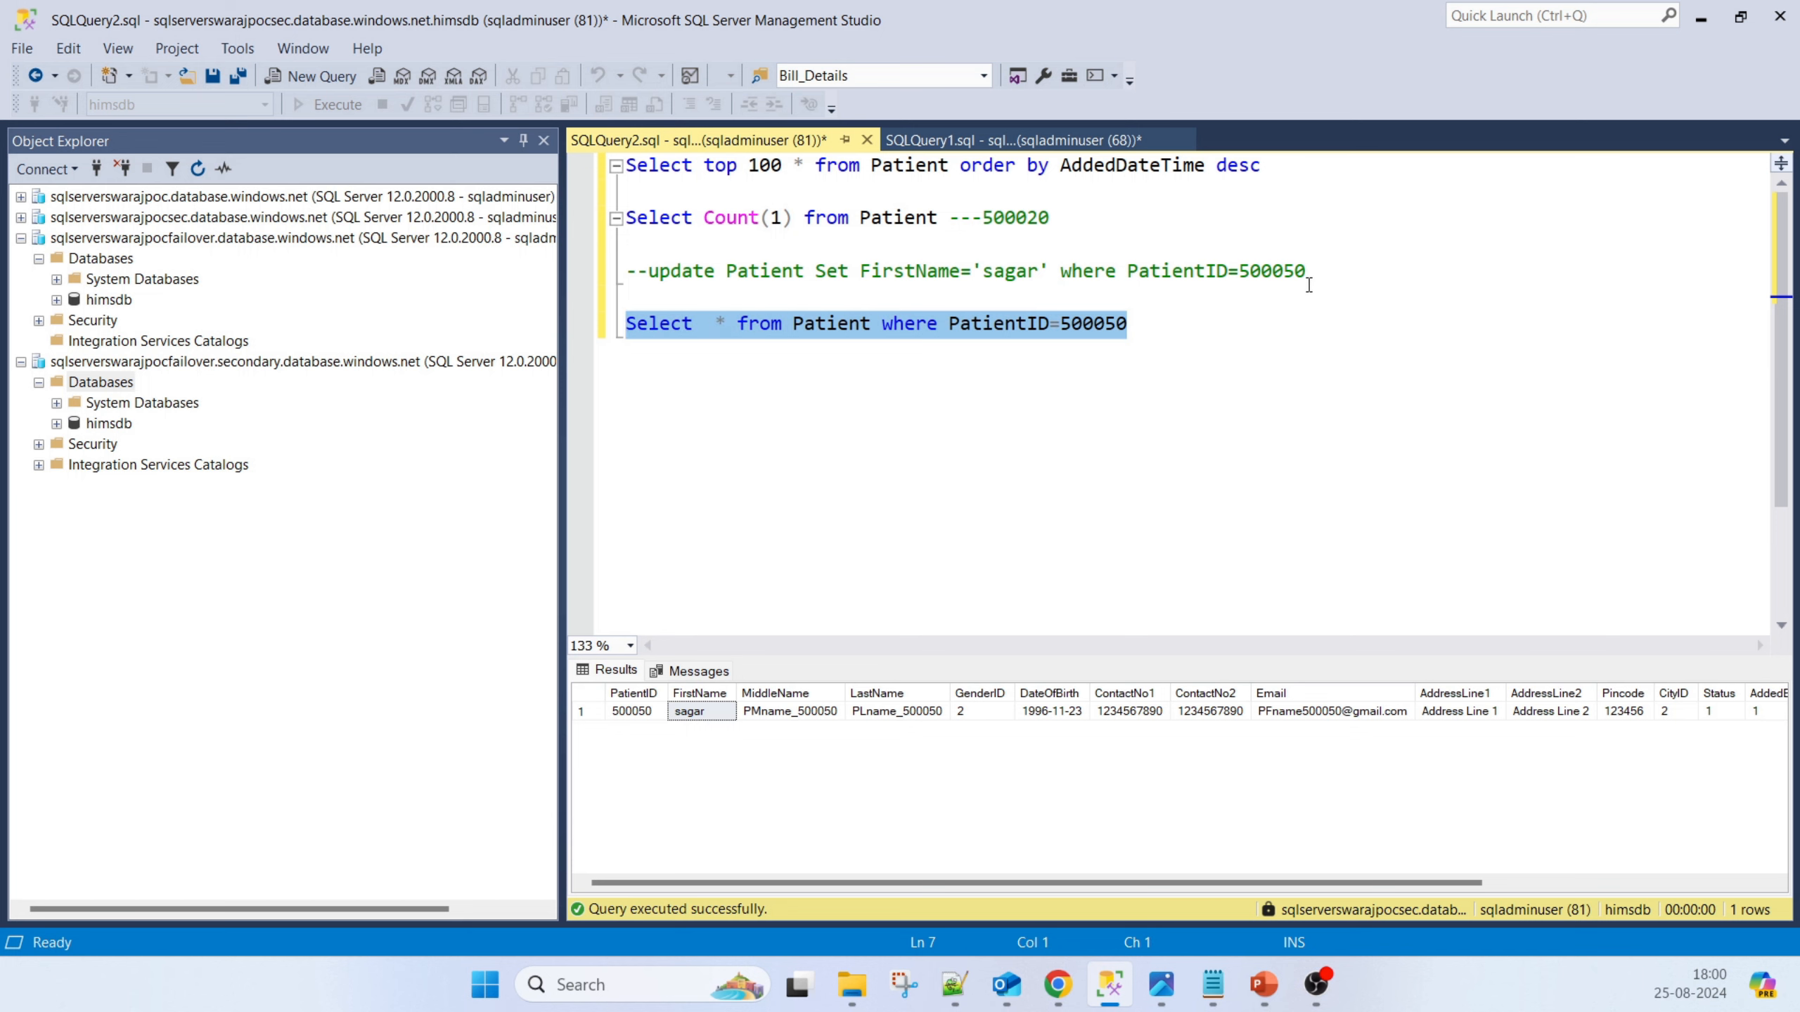
drag(1307, 281, 649, 272)
key(ctrl+c)
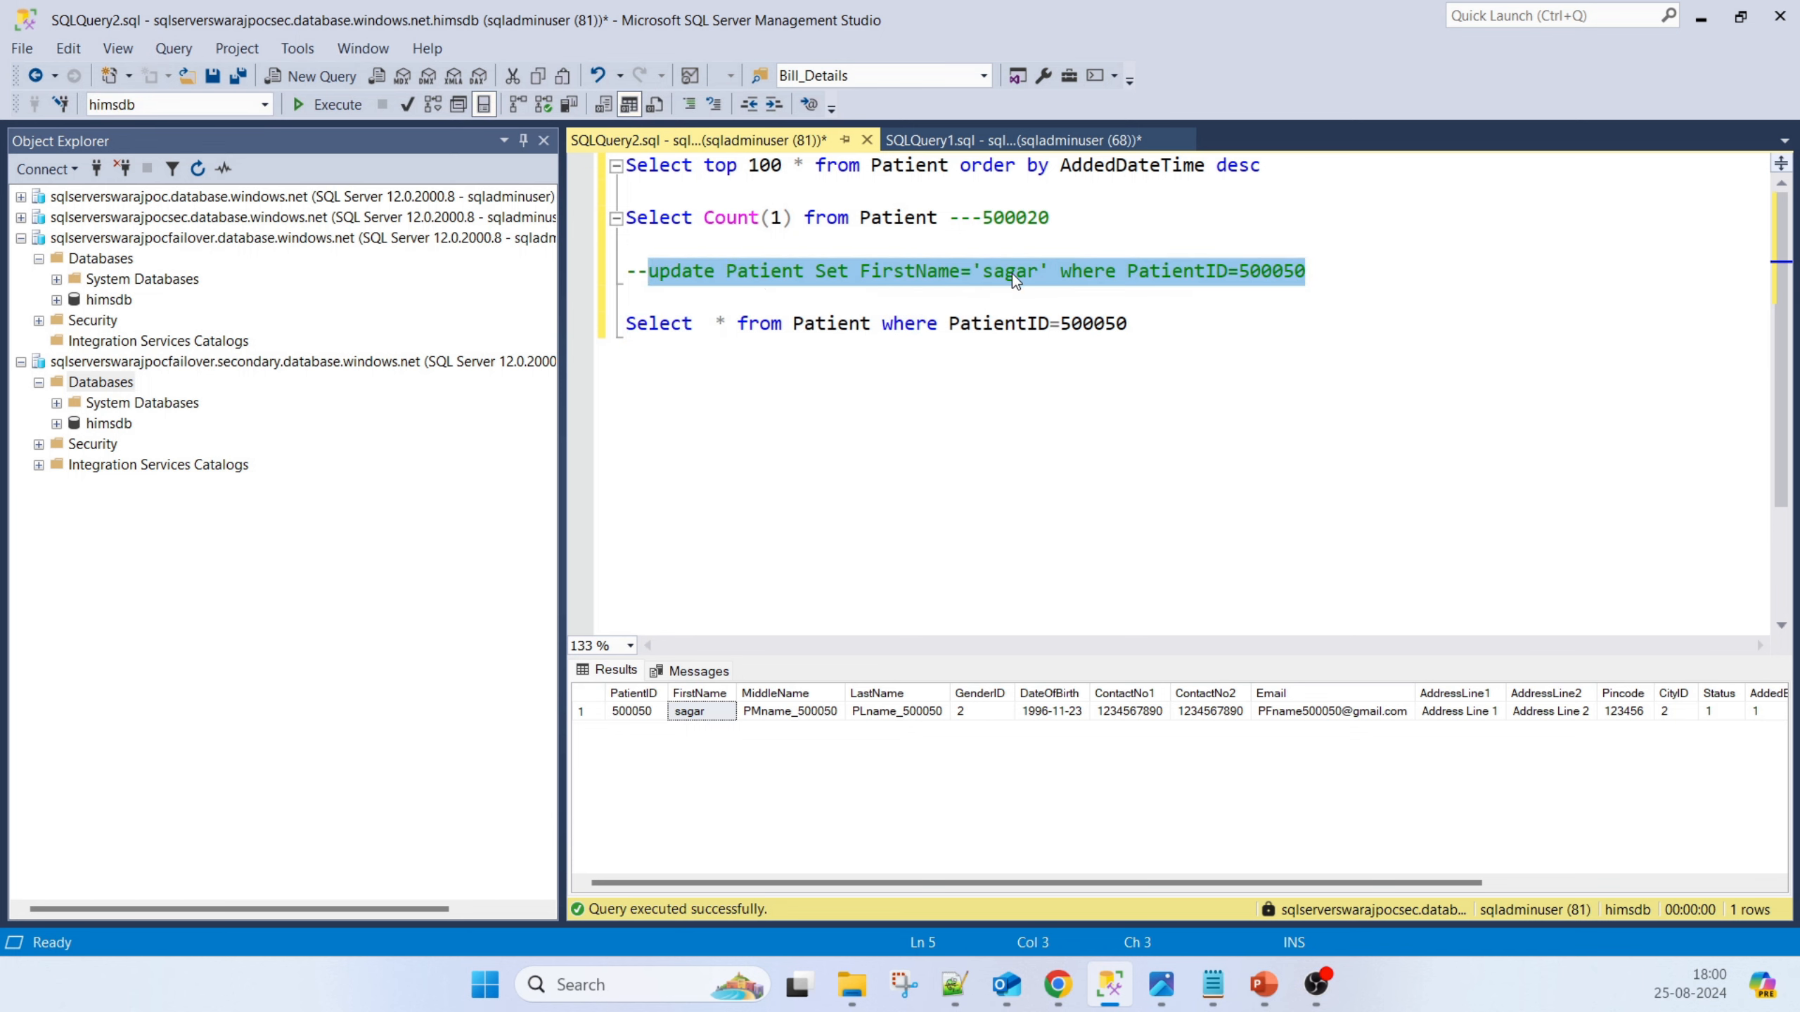
click(101, 300)
click(335, 74)
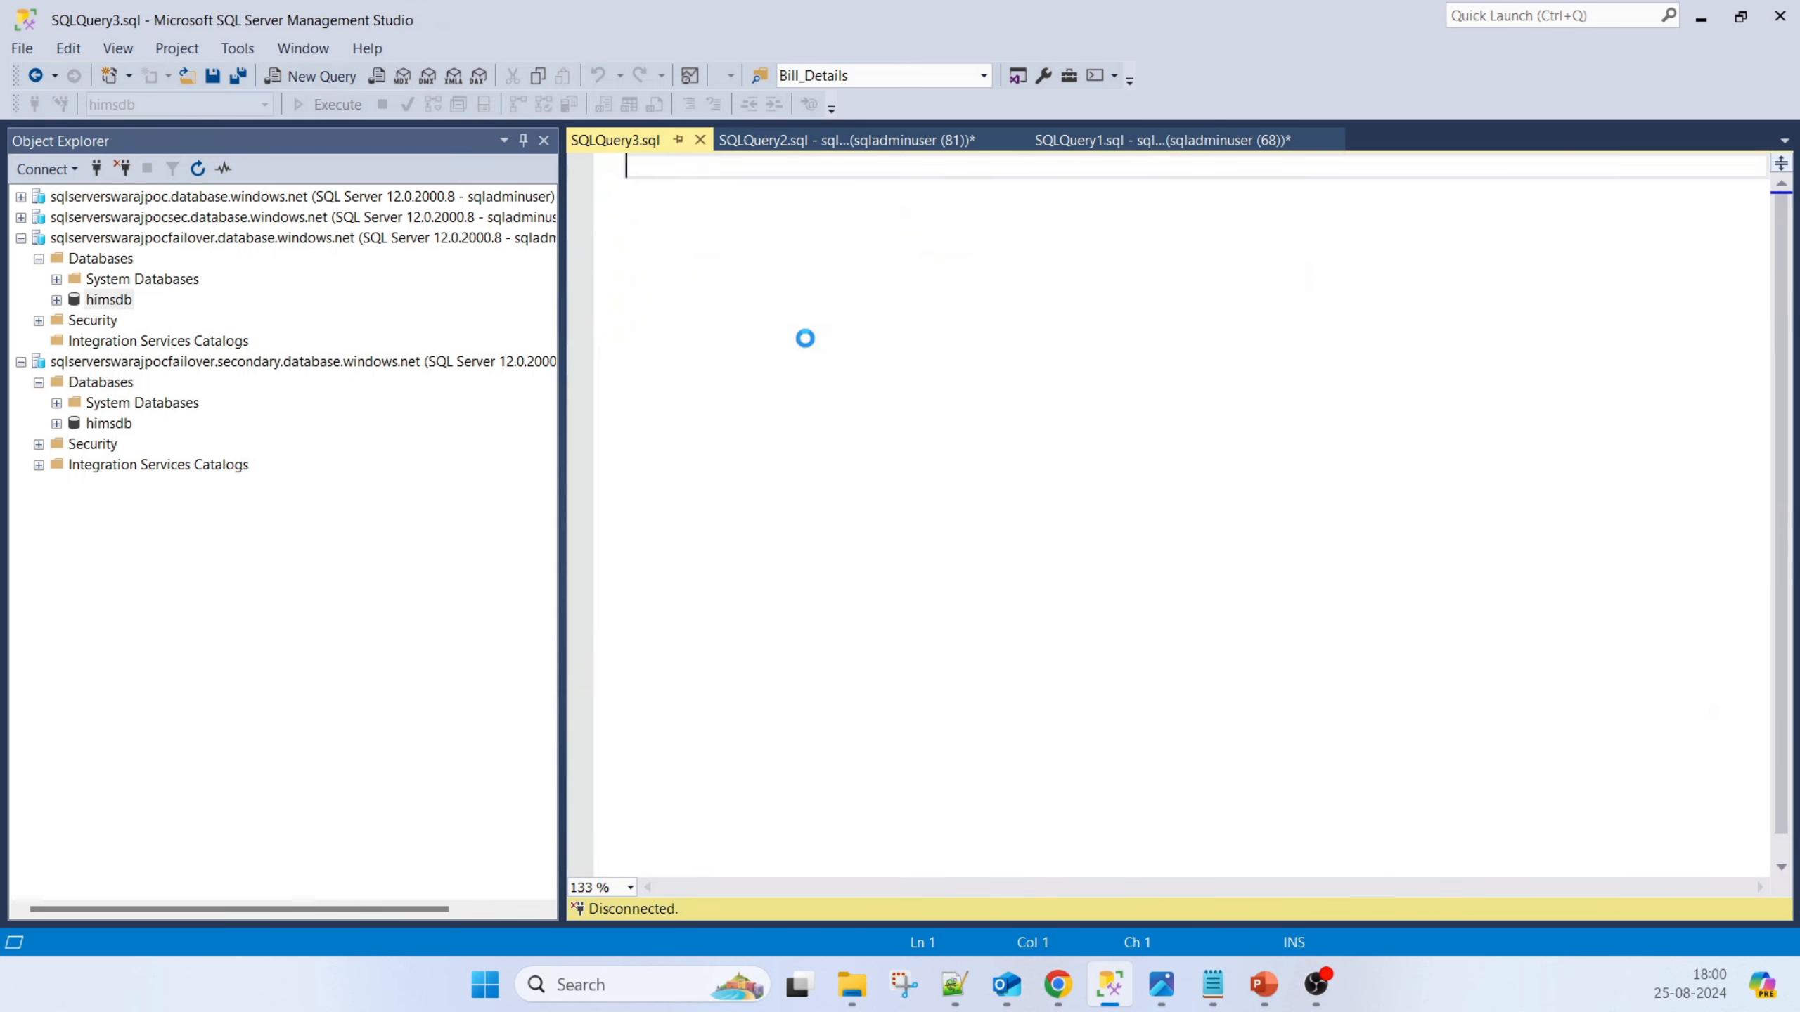
key(ctrl+v)
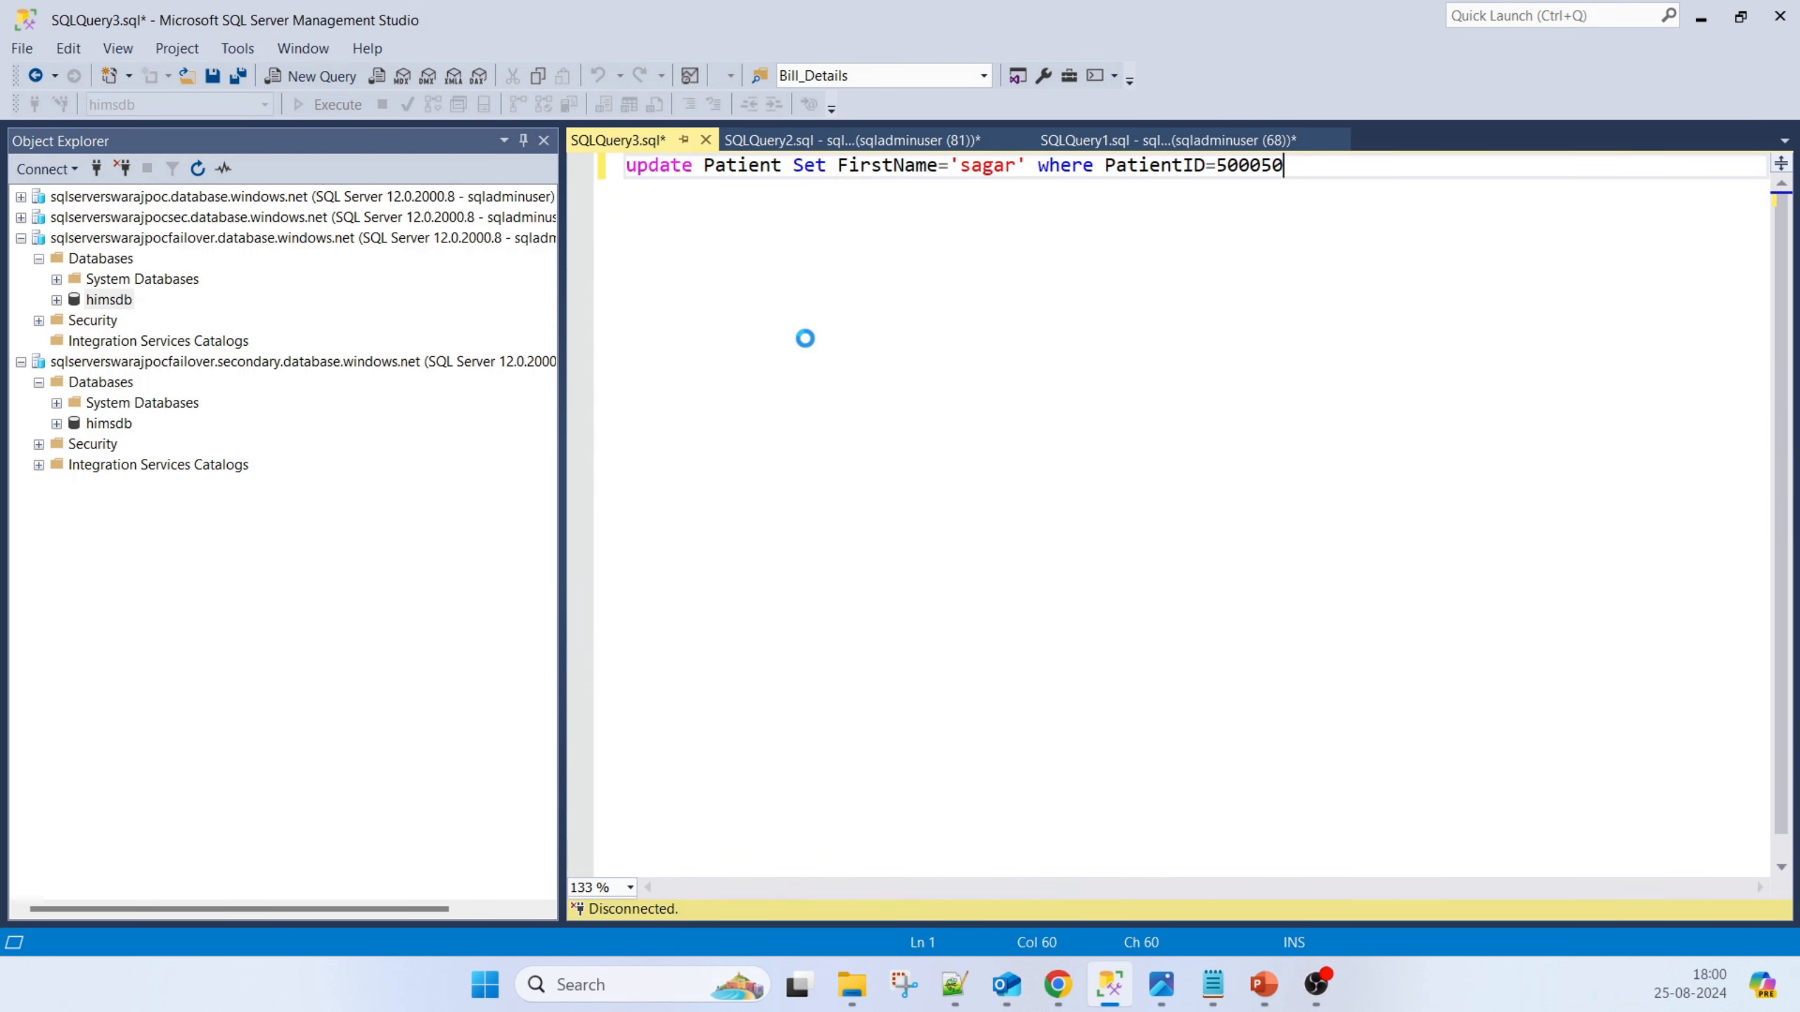
Append "new" to the FirstName value in the Patient update statement and execute it through the read/write listener
click(1020, 234)
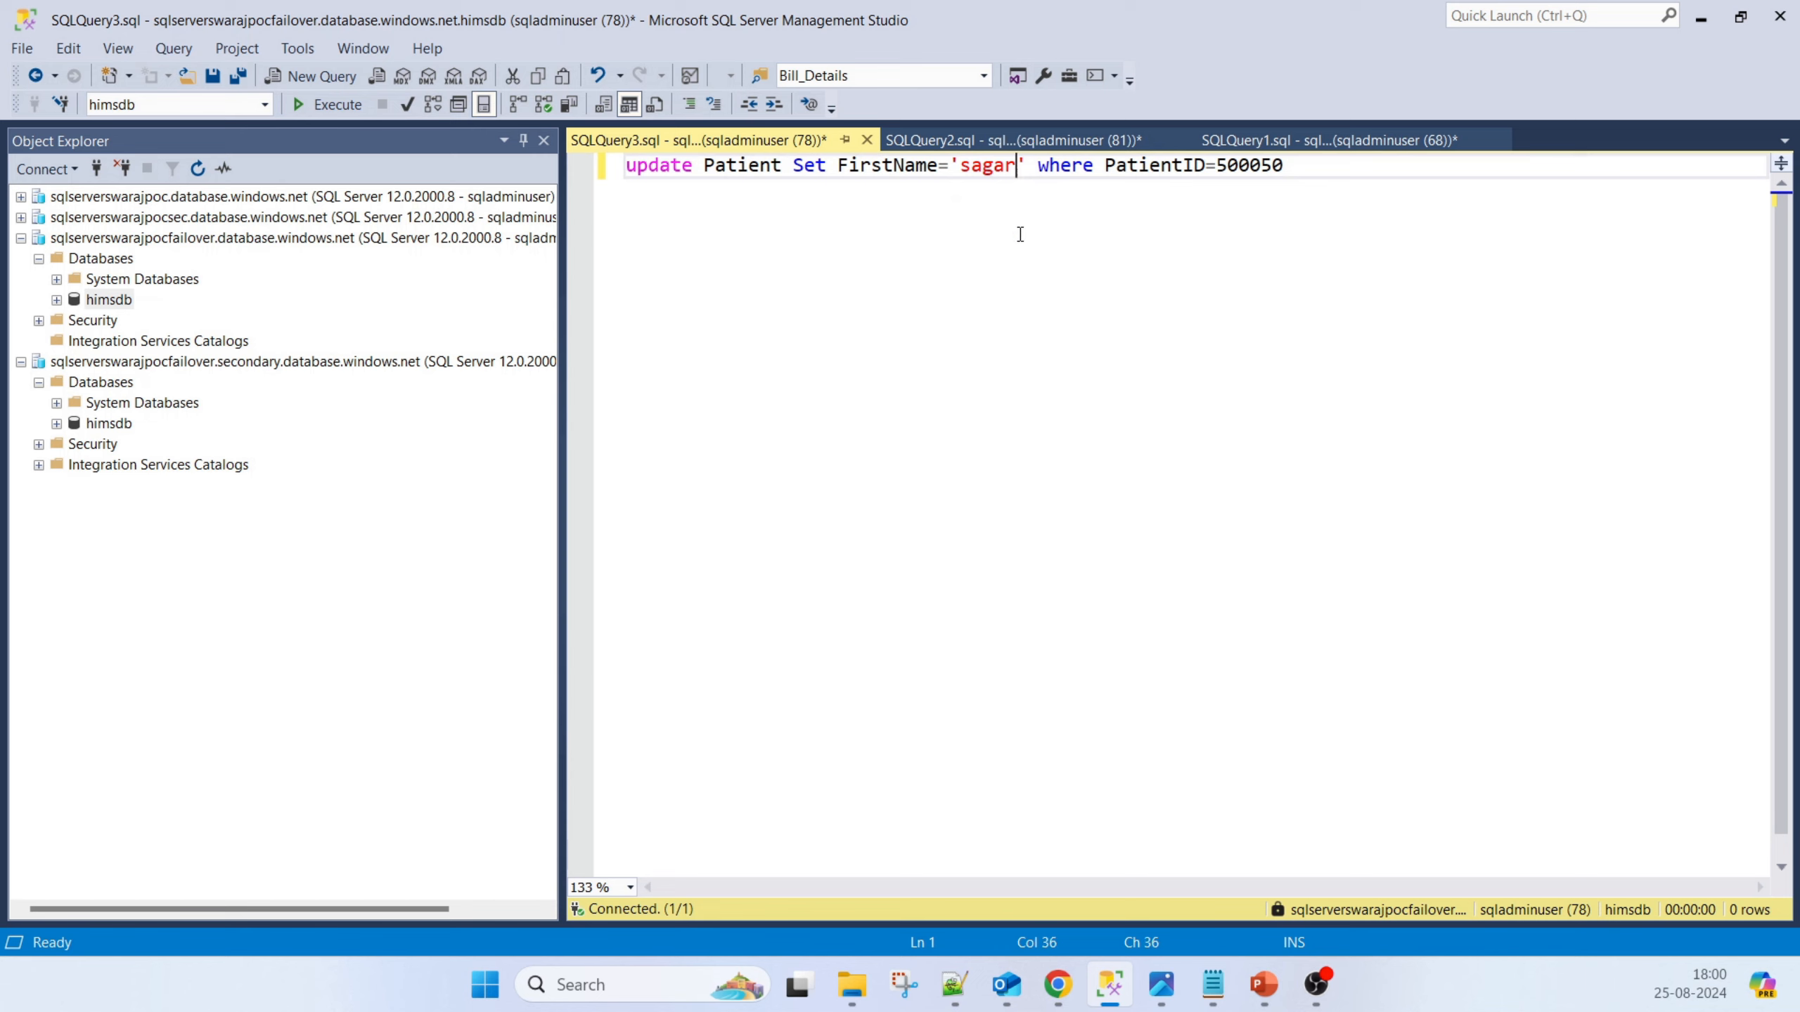
text(new)
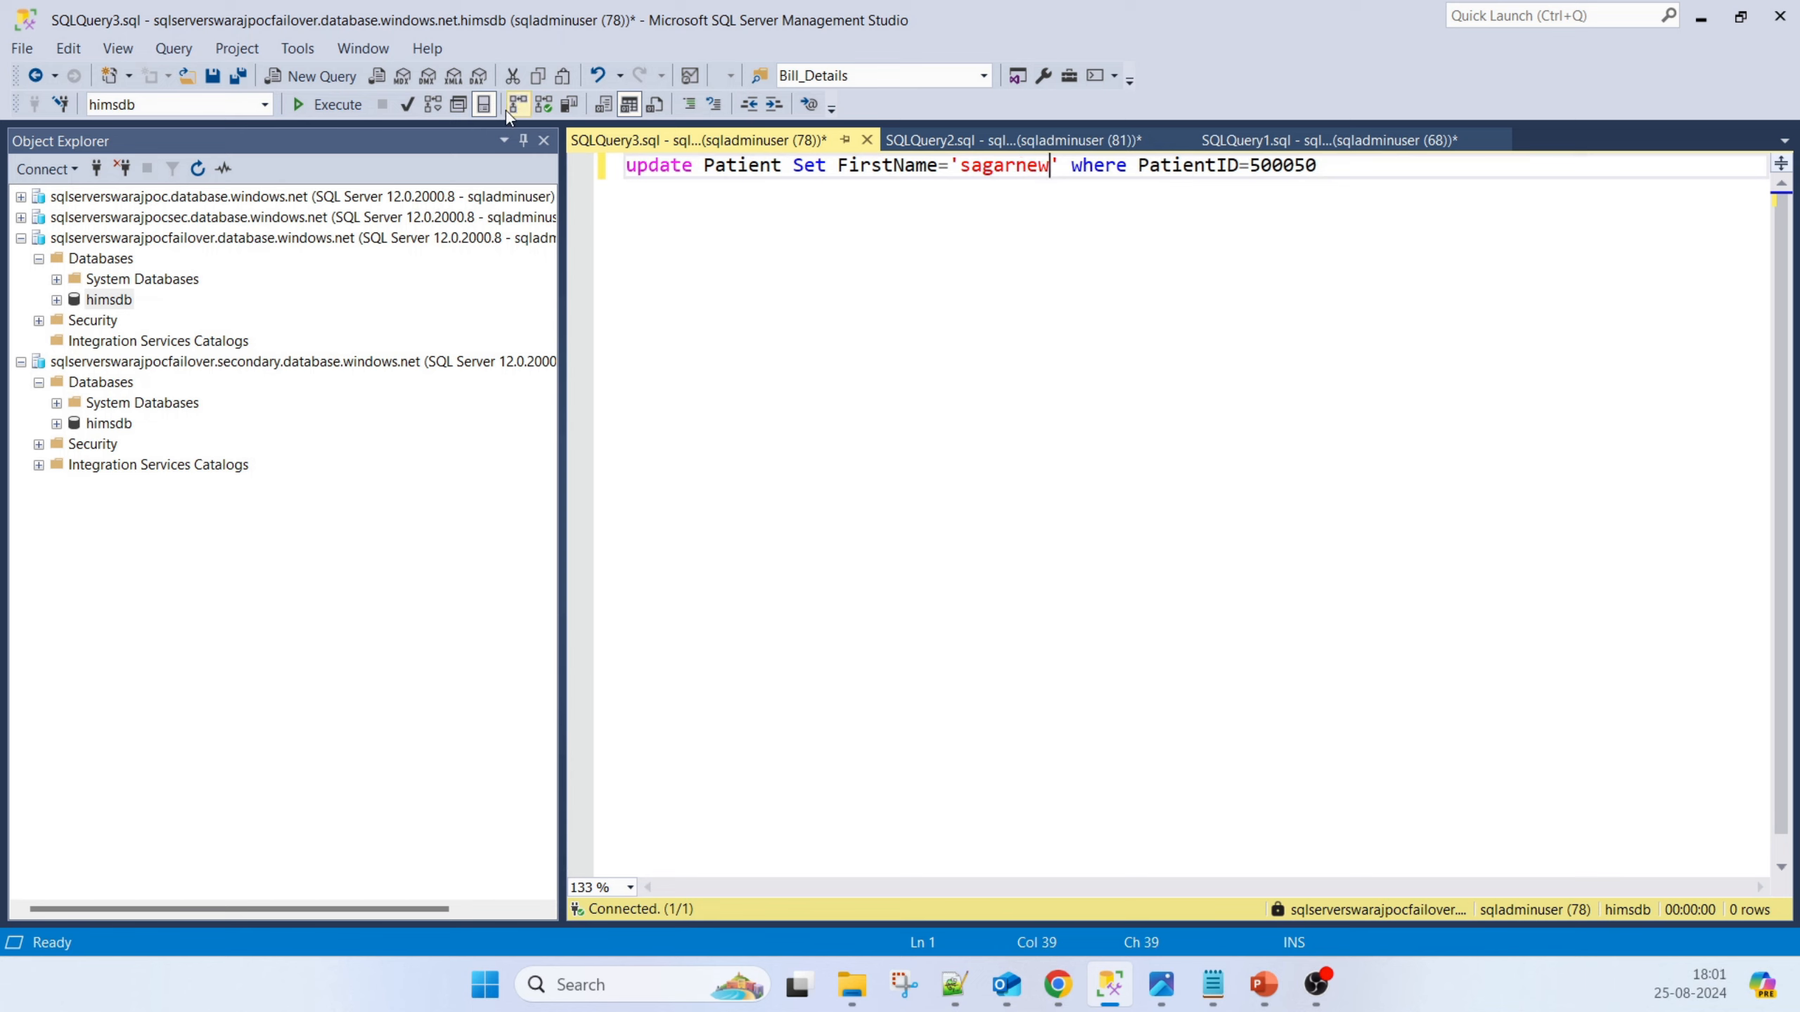
click(343, 106)
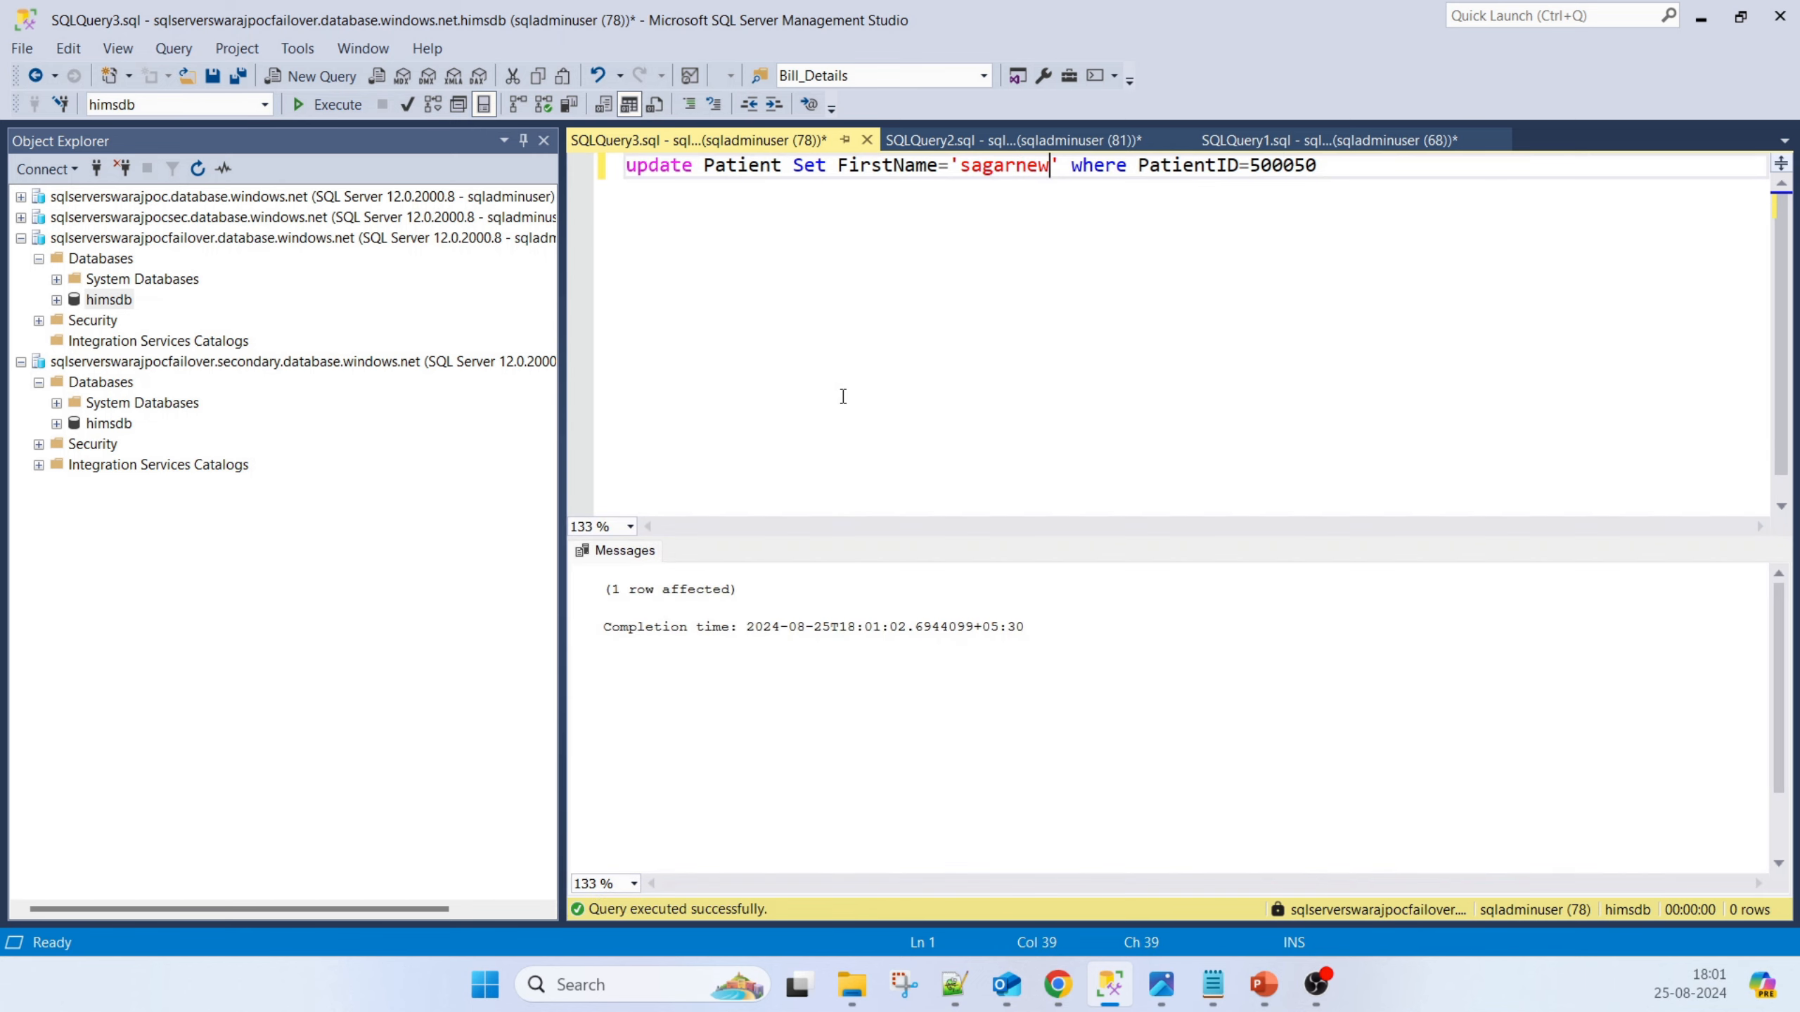
Add the Patient select statement filtered by PatientID, copied from the primary server's query, below the update statement in the read/write listener query
click(1018, 151)
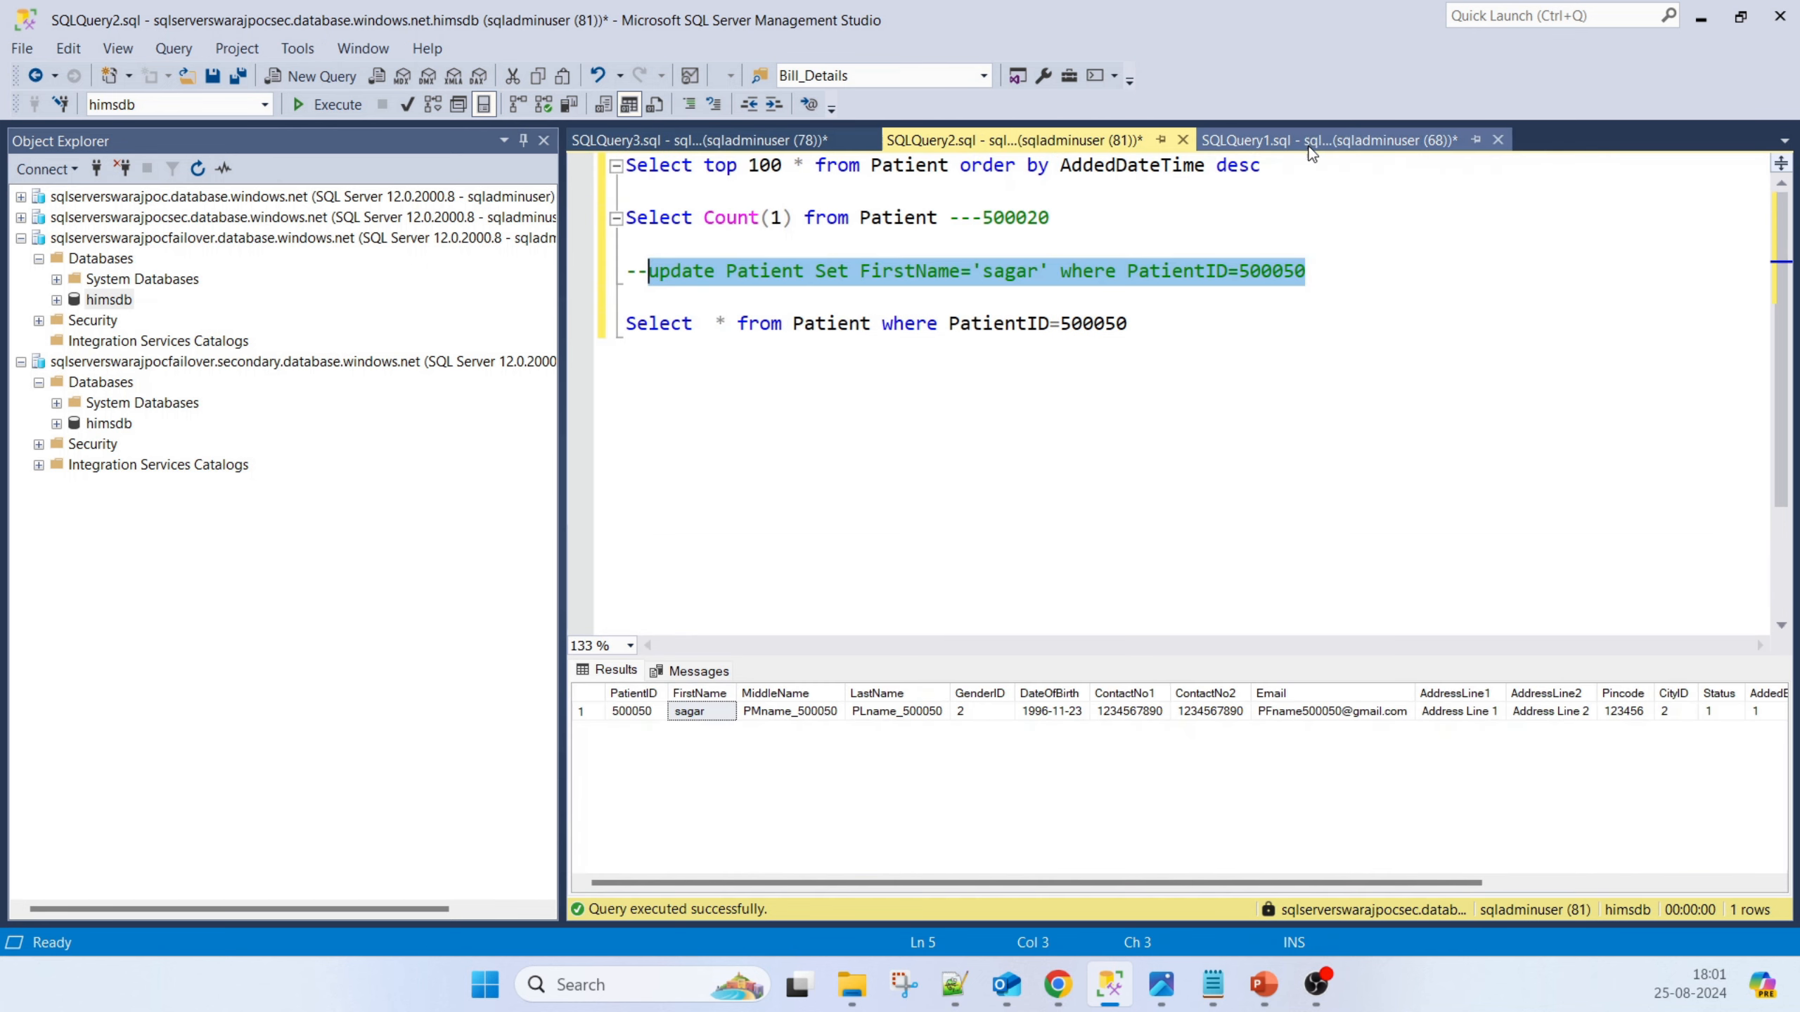
click(1330, 139)
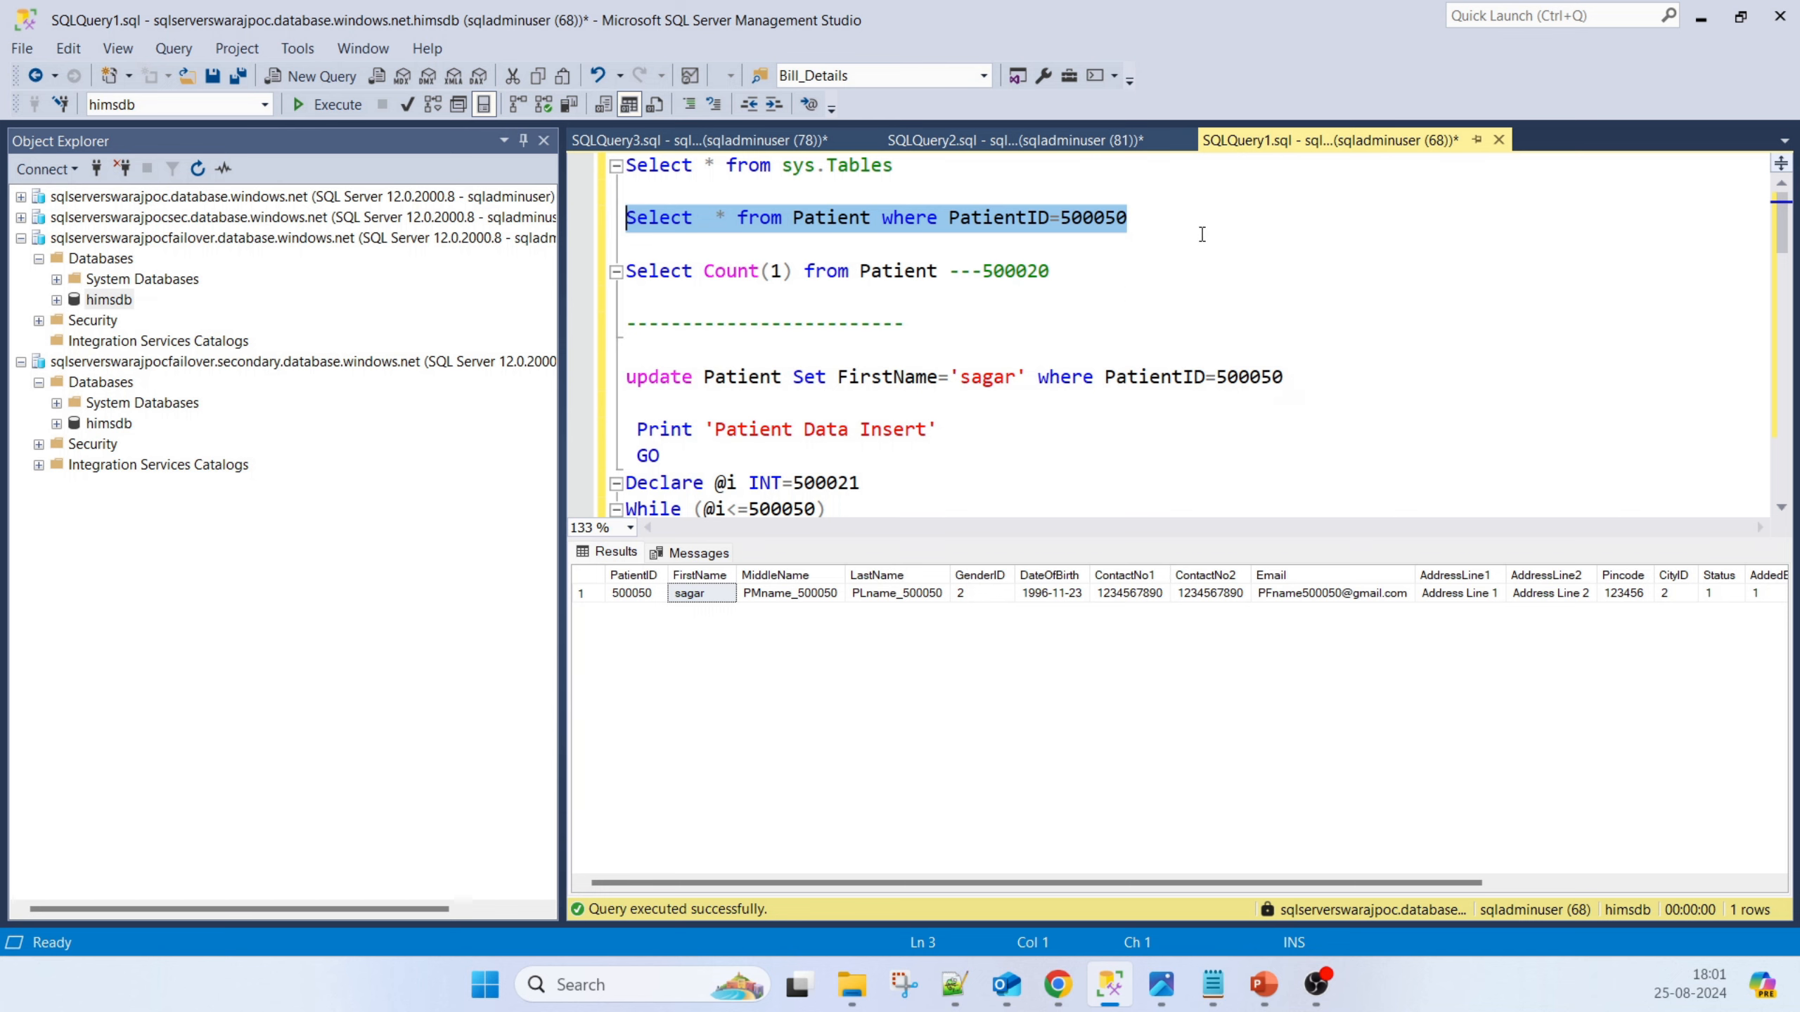
click(813, 137)
click(1427, 189)
key(Return)
key(Return)
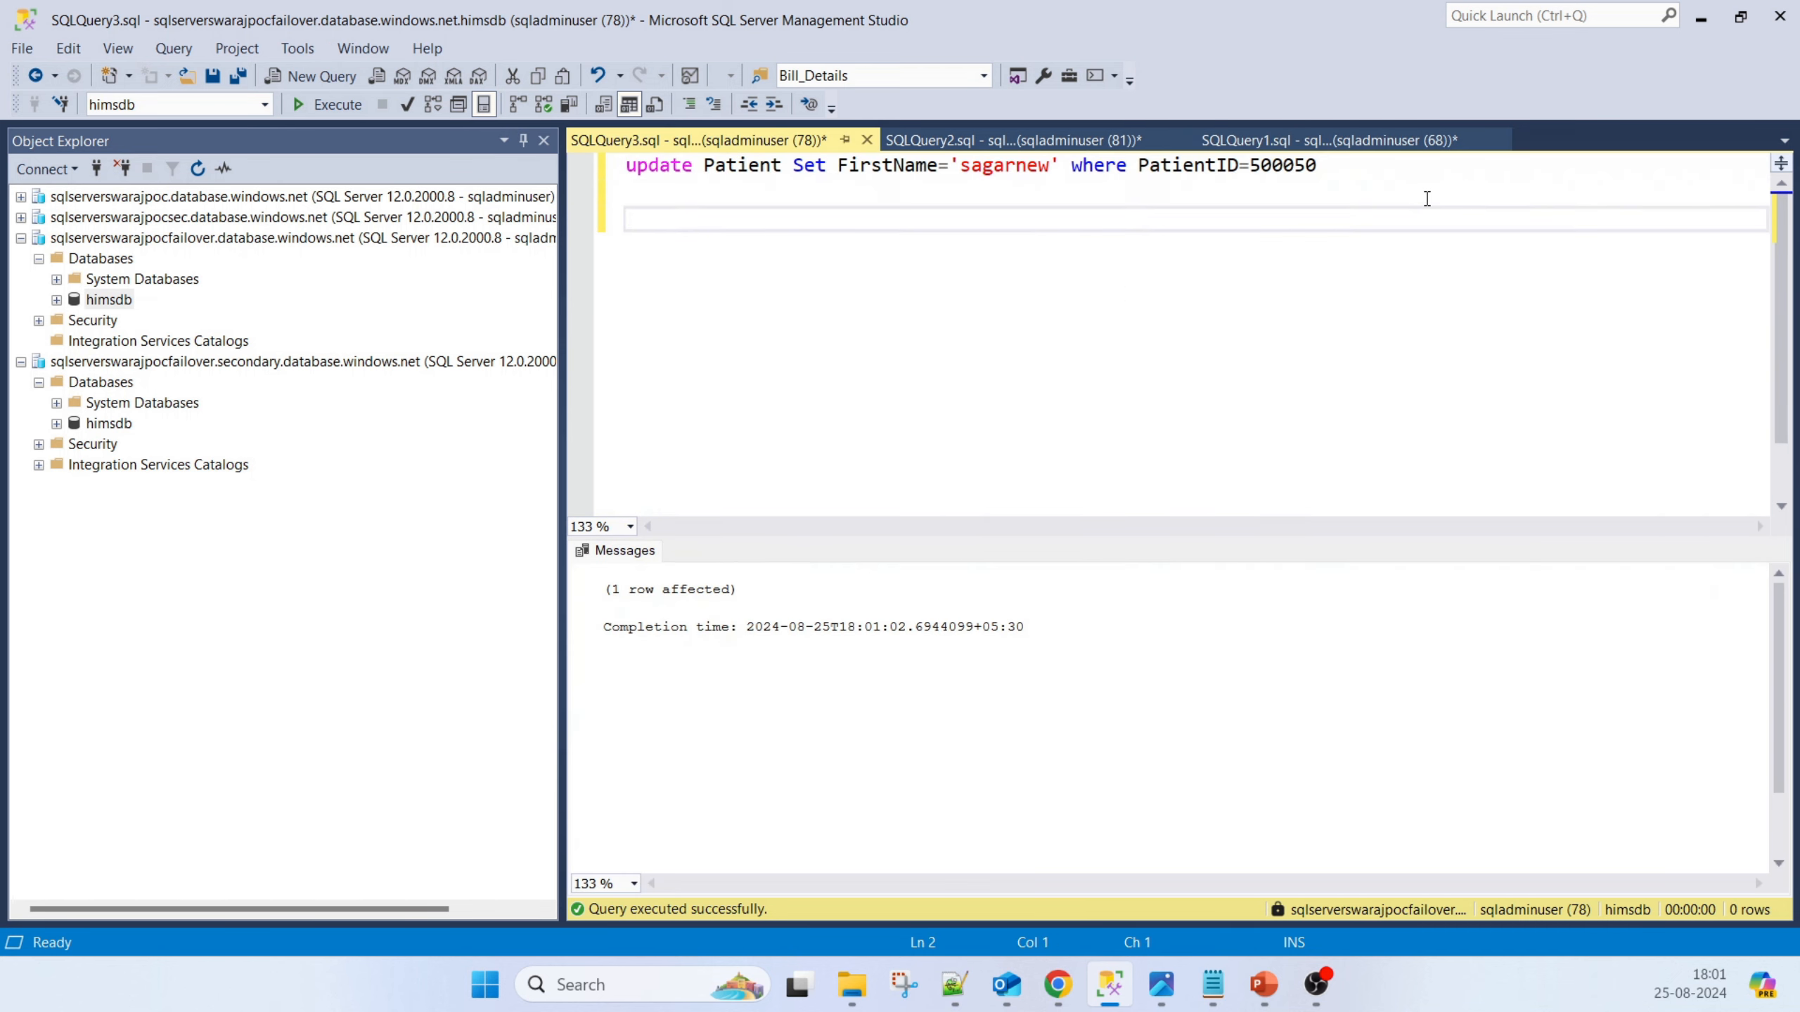
text(Select  * from Patient where PatientID=500050)
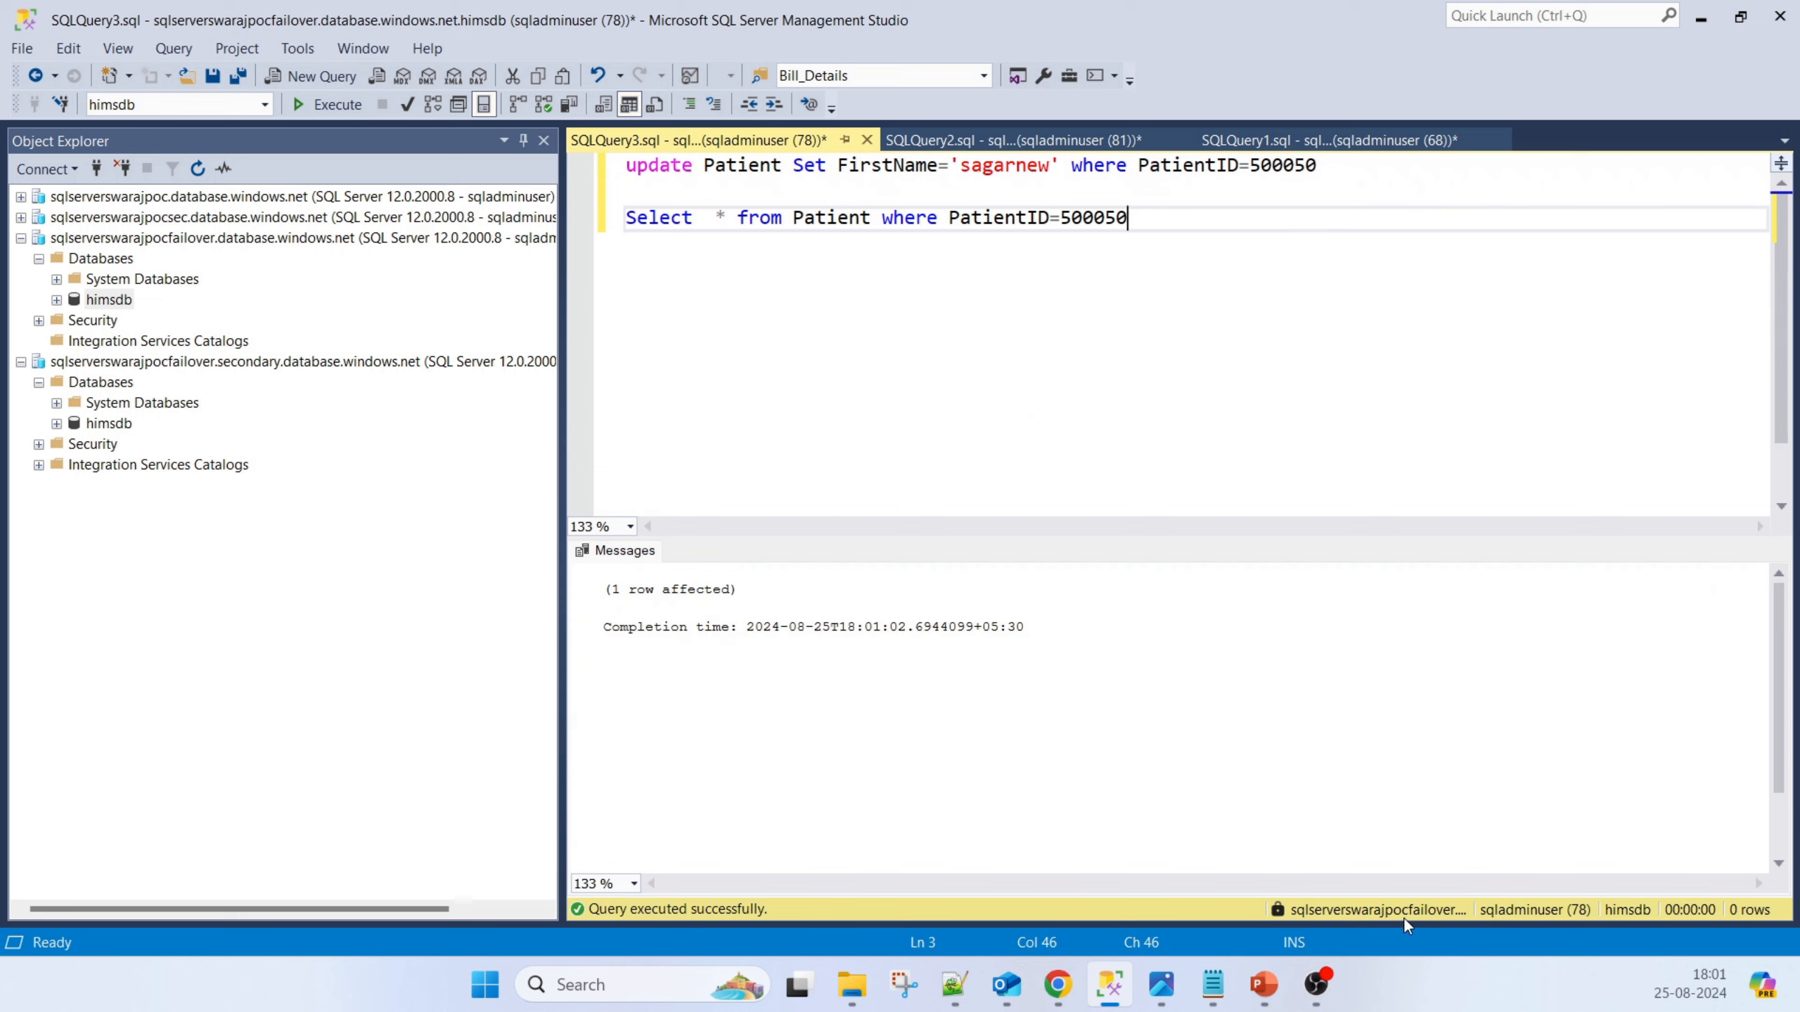
Execute only the Patient select statement through the read/write listener and check the FirstName value
drag(1134, 220, 625, 219)
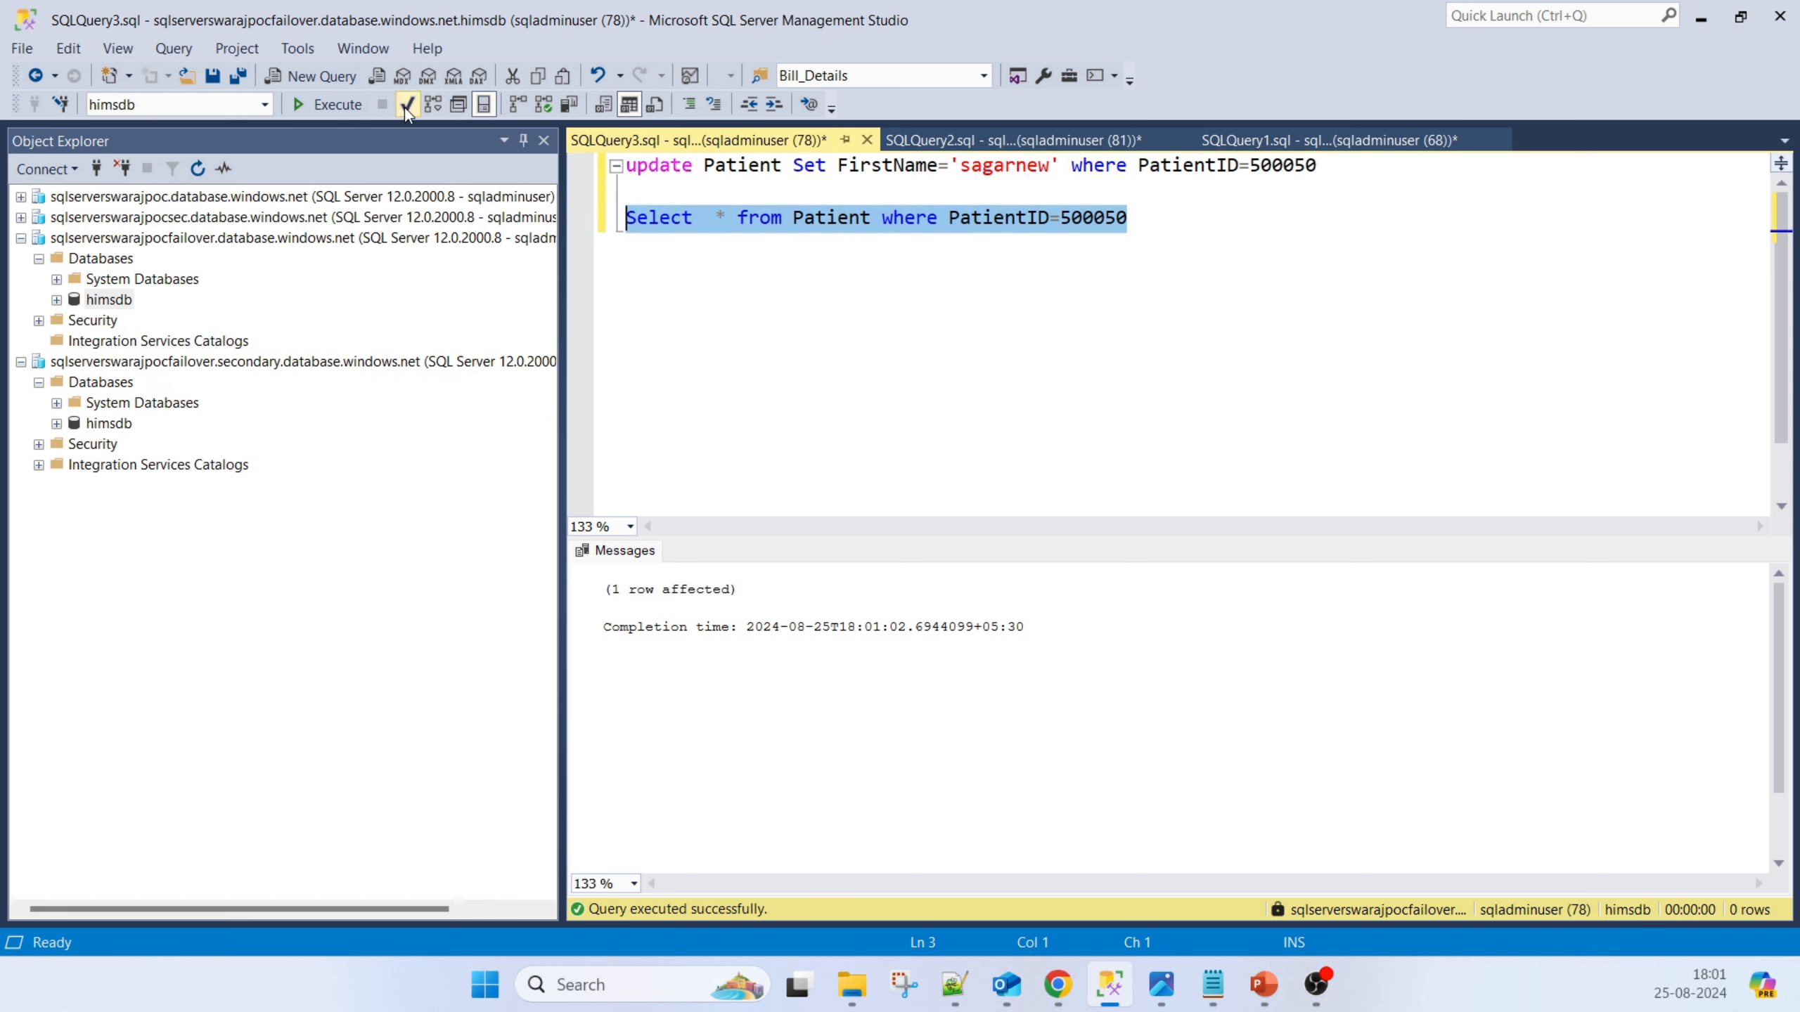
click(328, 104)
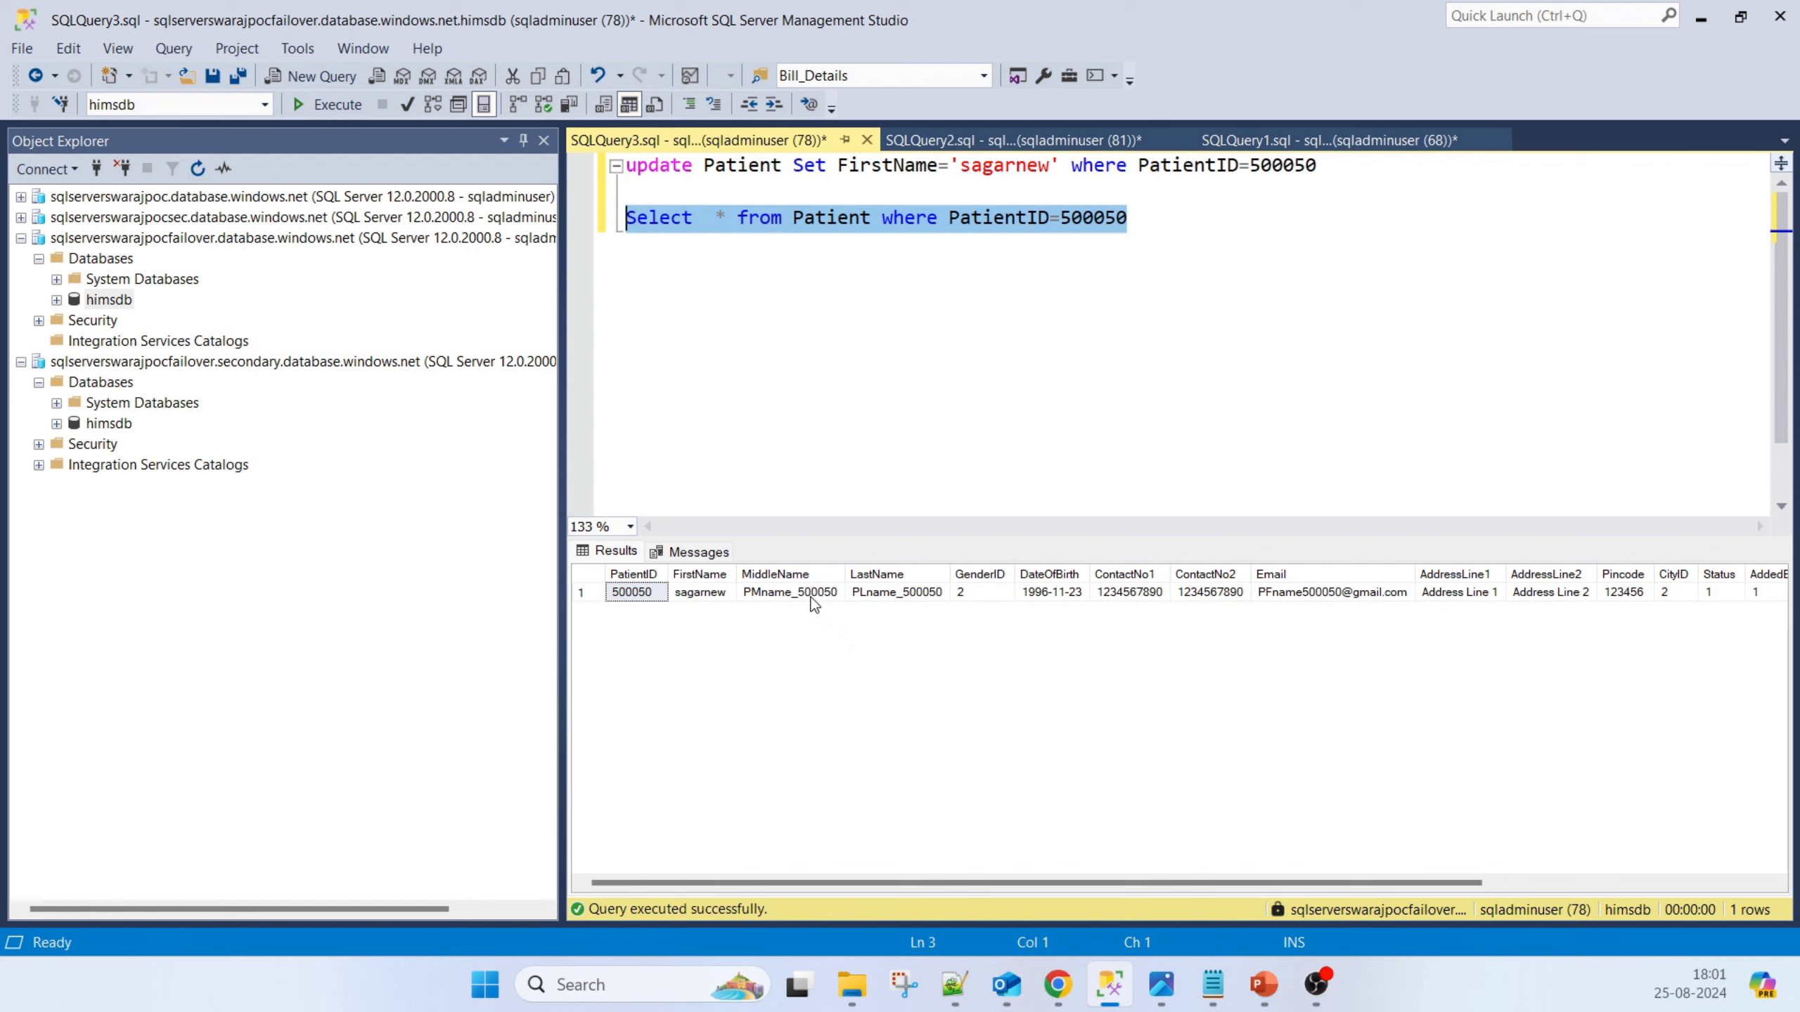
click(721, 595)
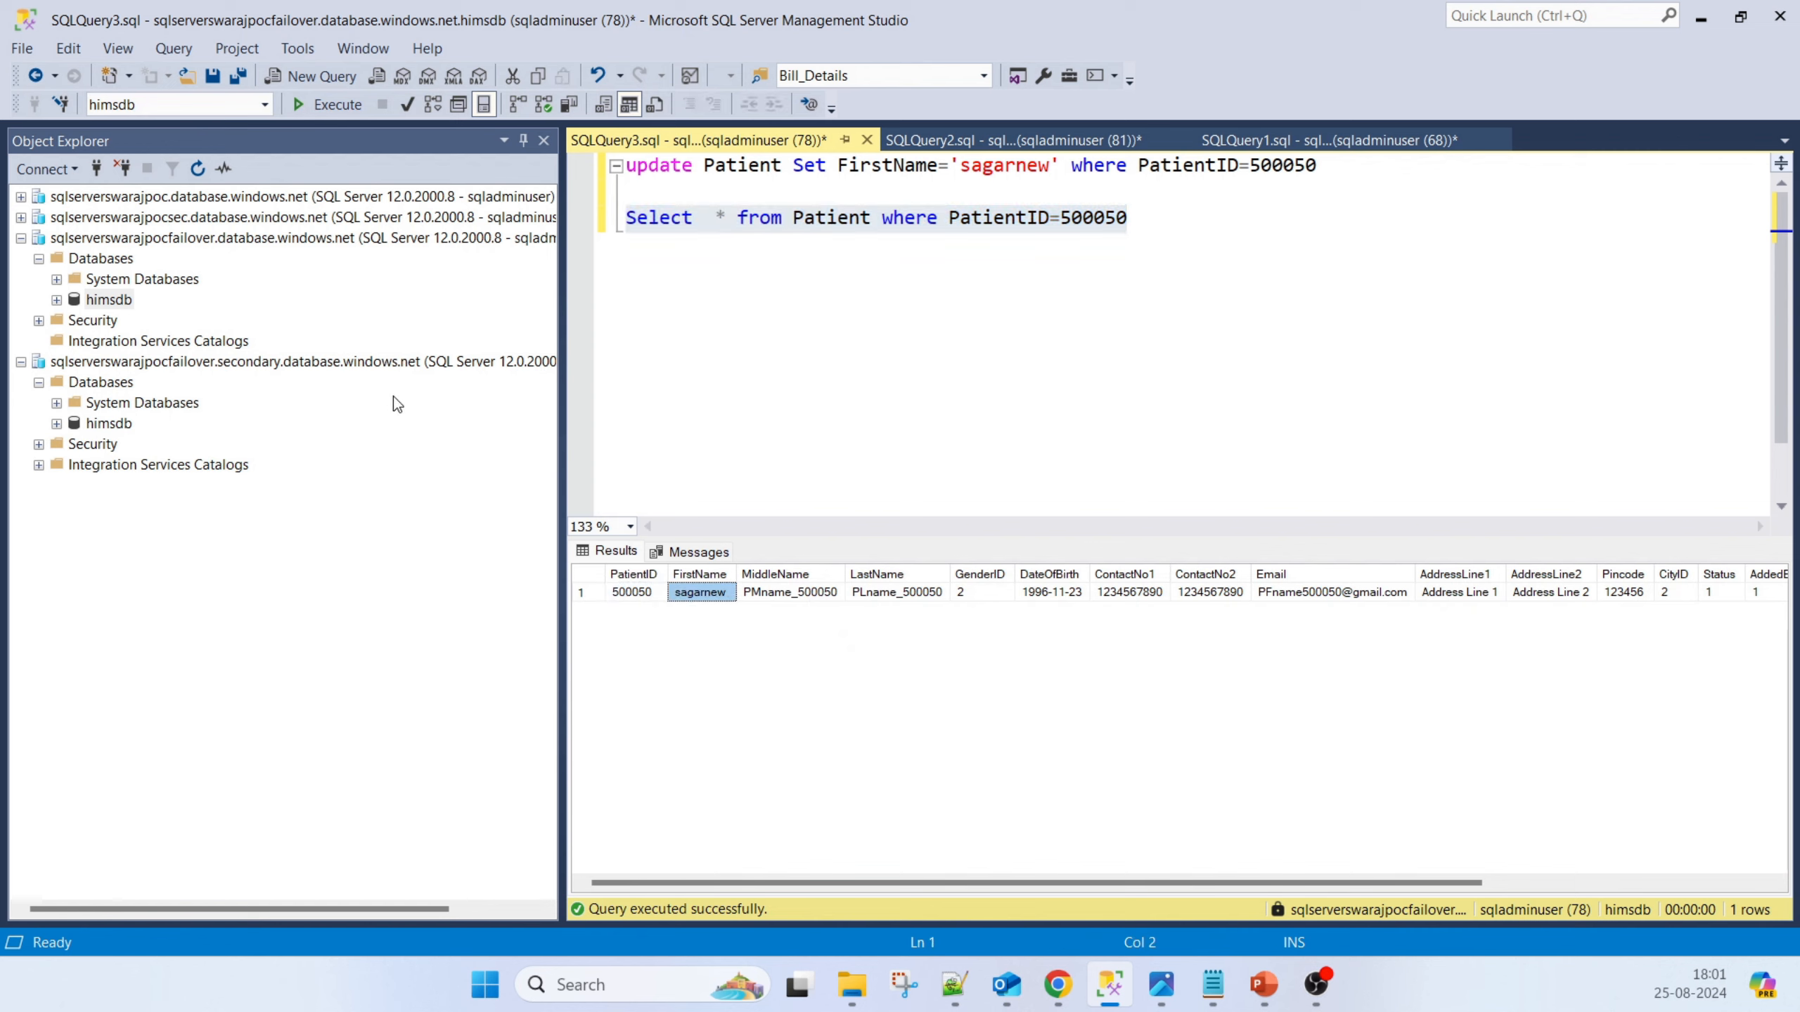
Copy the Patient select statement into a new query on himsdb under the read-only listener, execute it, and check FirstName
drag(1145, 220, 579, 220)
key(ctrl+c)
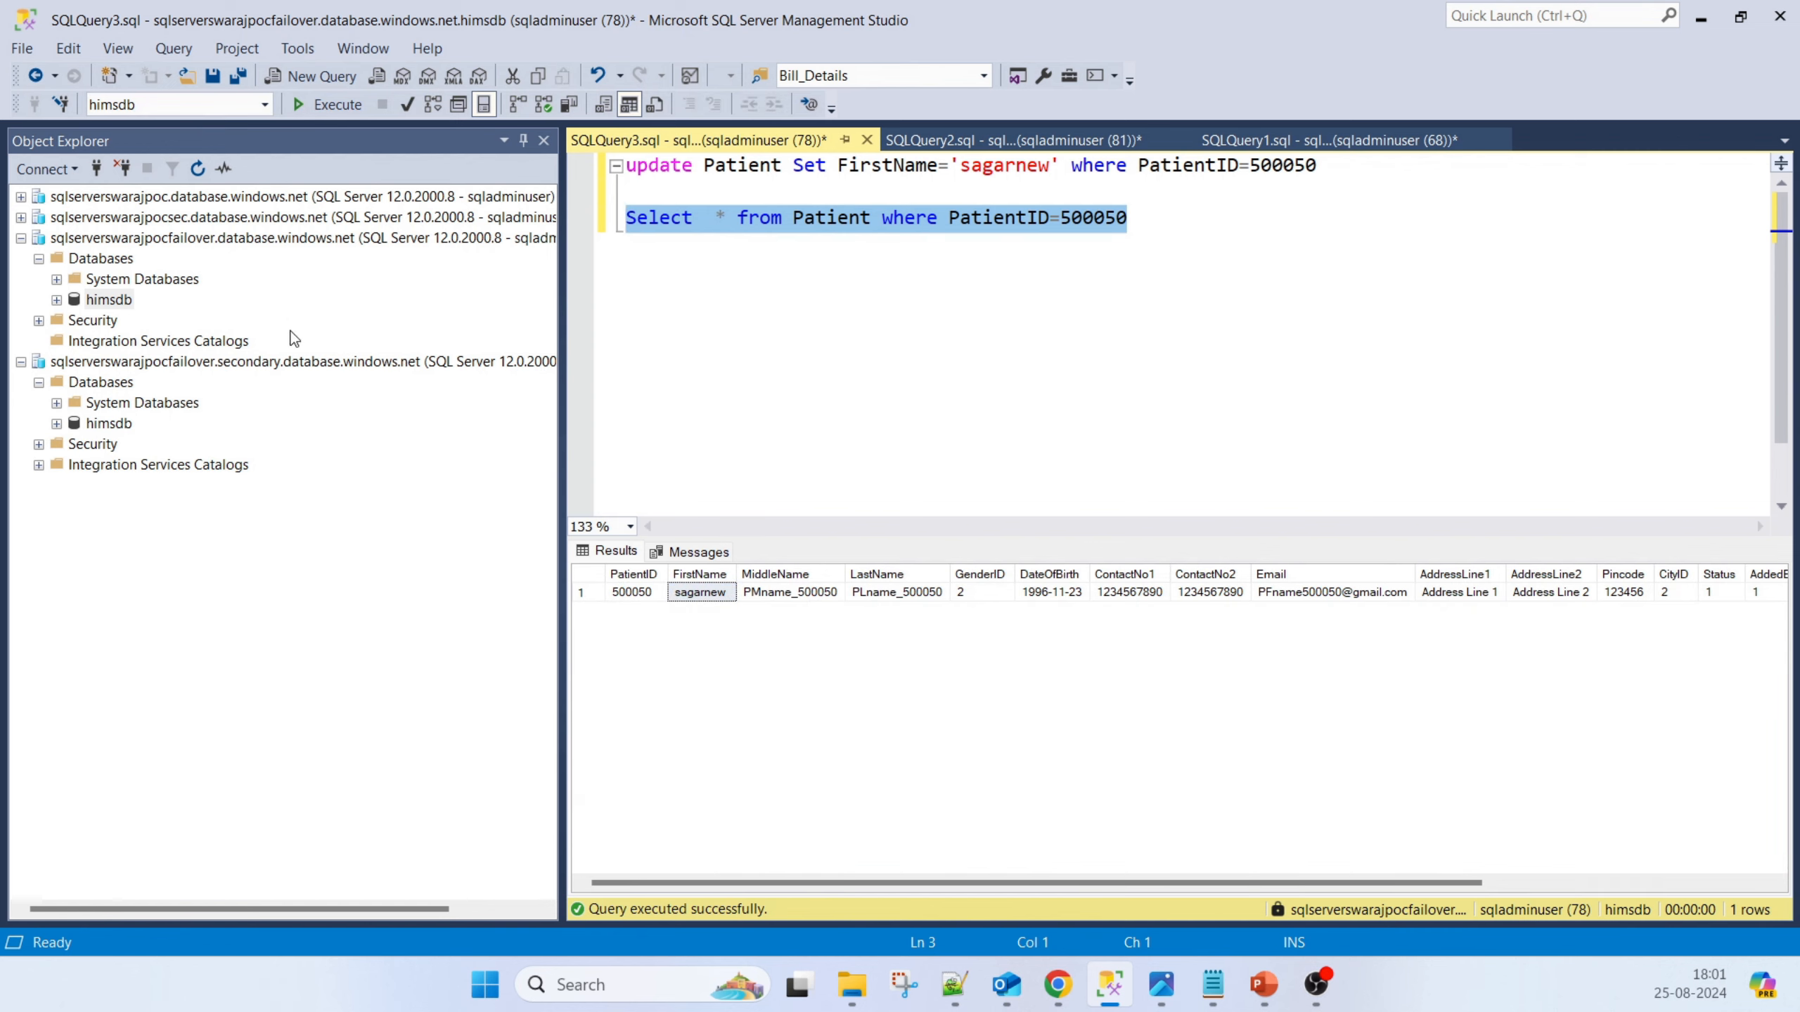
click(106, 424)
click(306, 86)
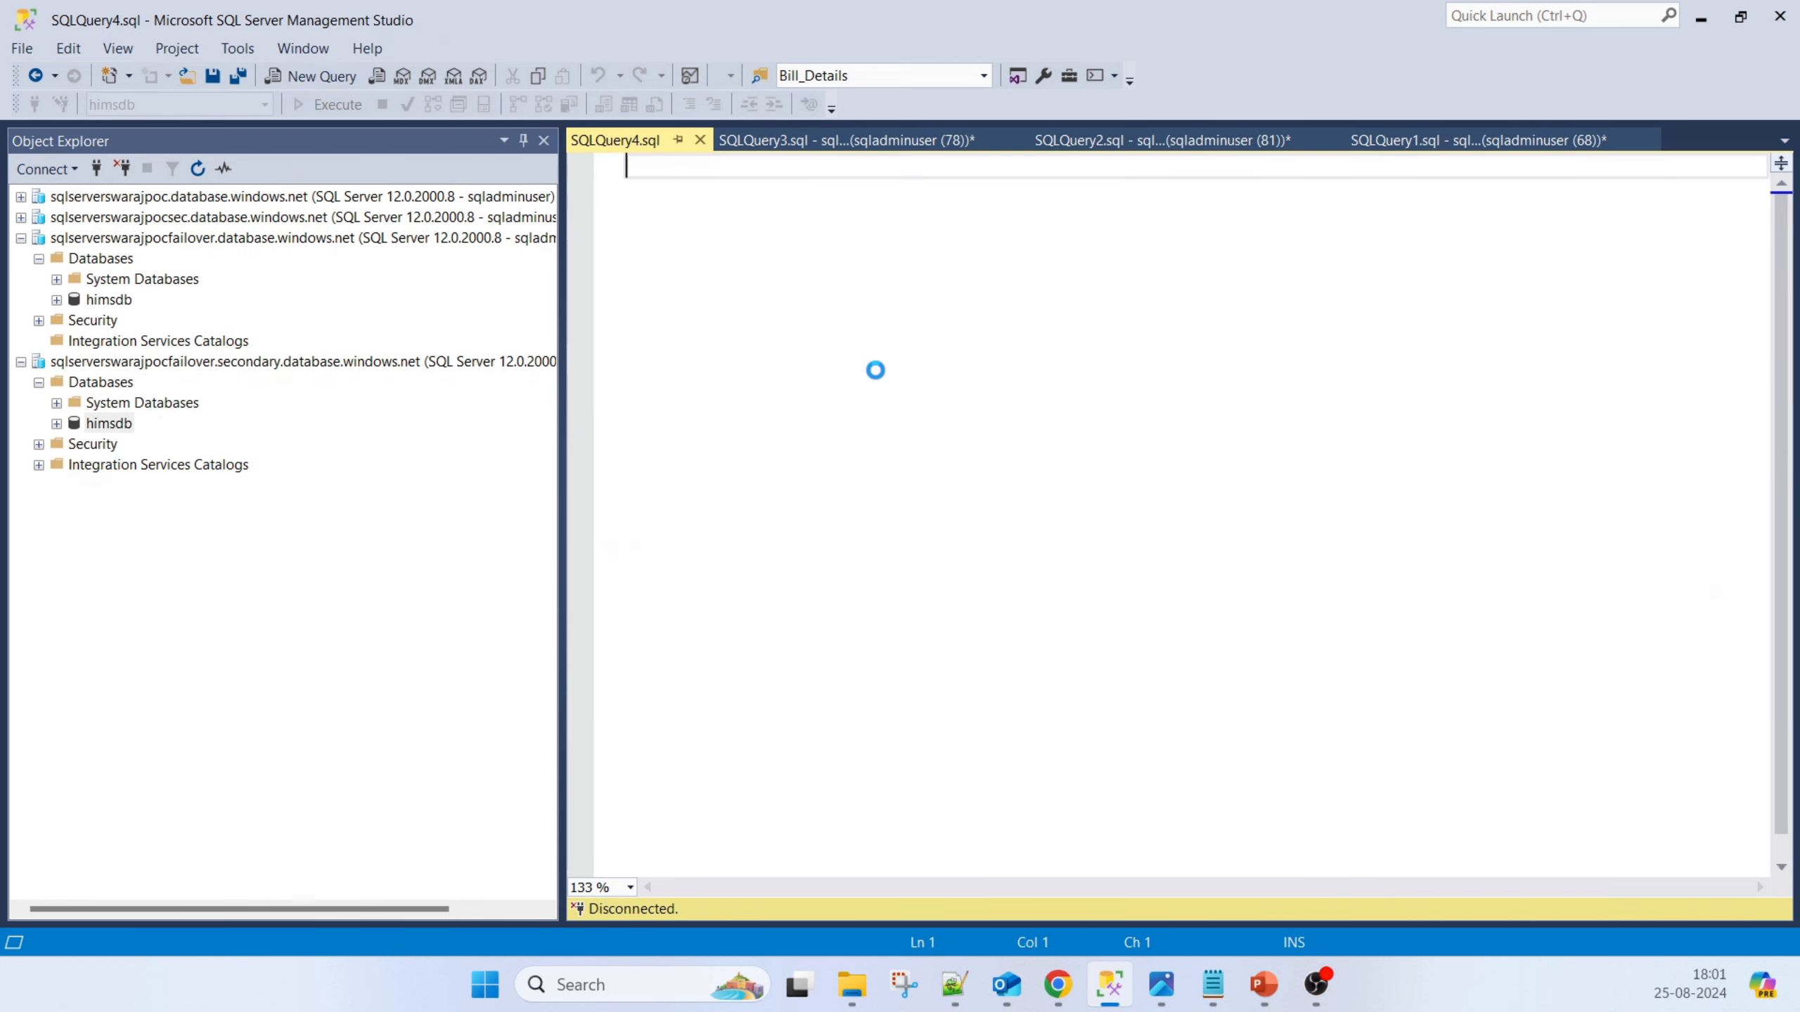
key(ctrl+v)
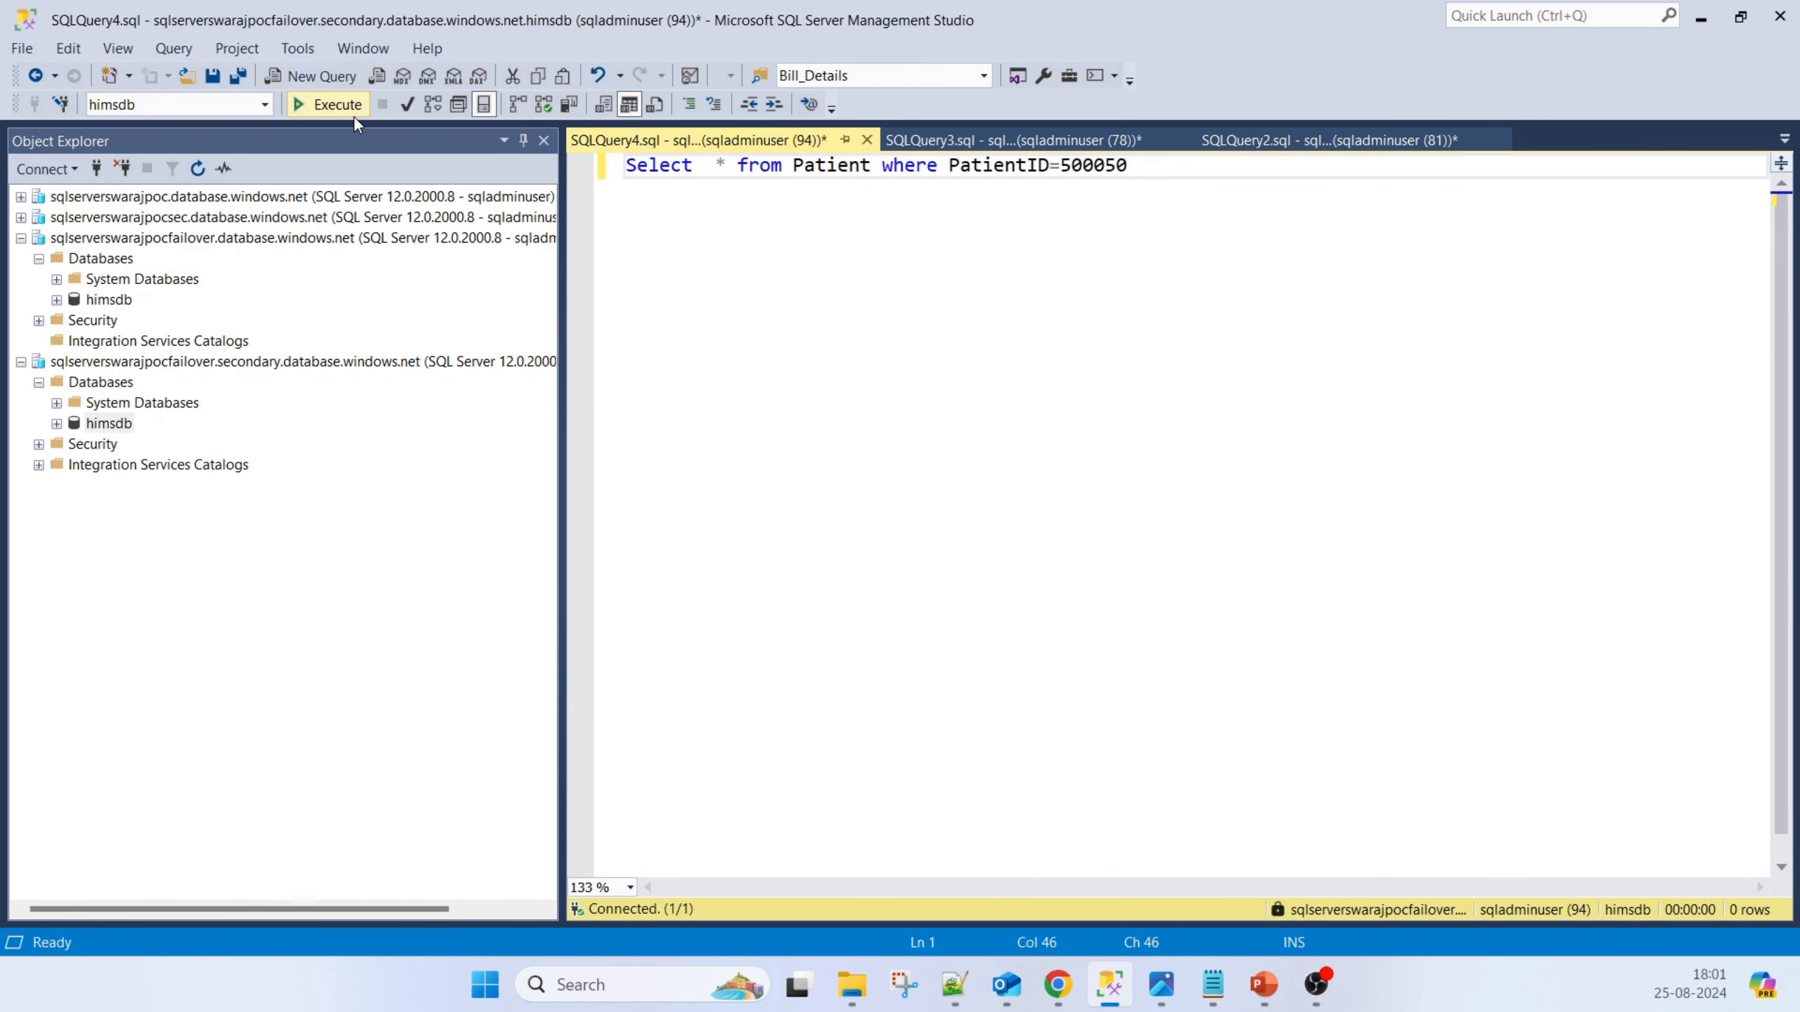
click(354, 113)
click(699, 592)
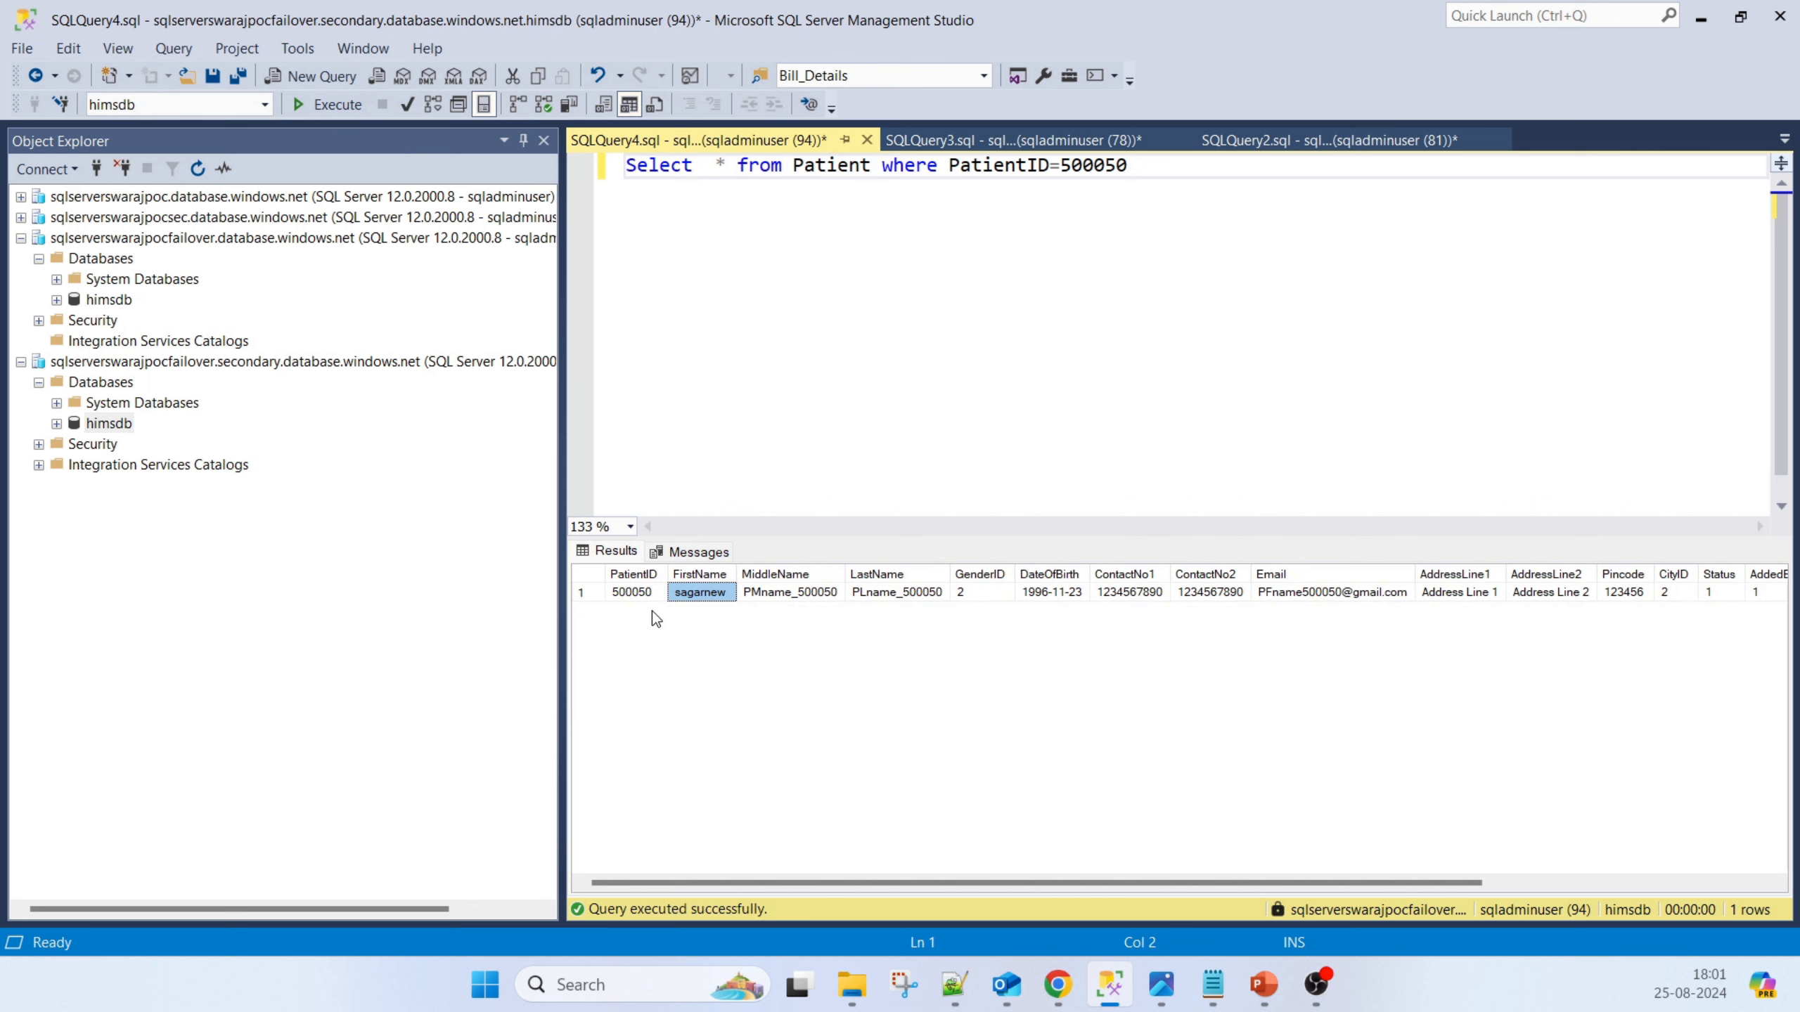
Copy the Patient update statement from the read/write listener query to below the select statement in the read-only listener query
click(1008, 144)
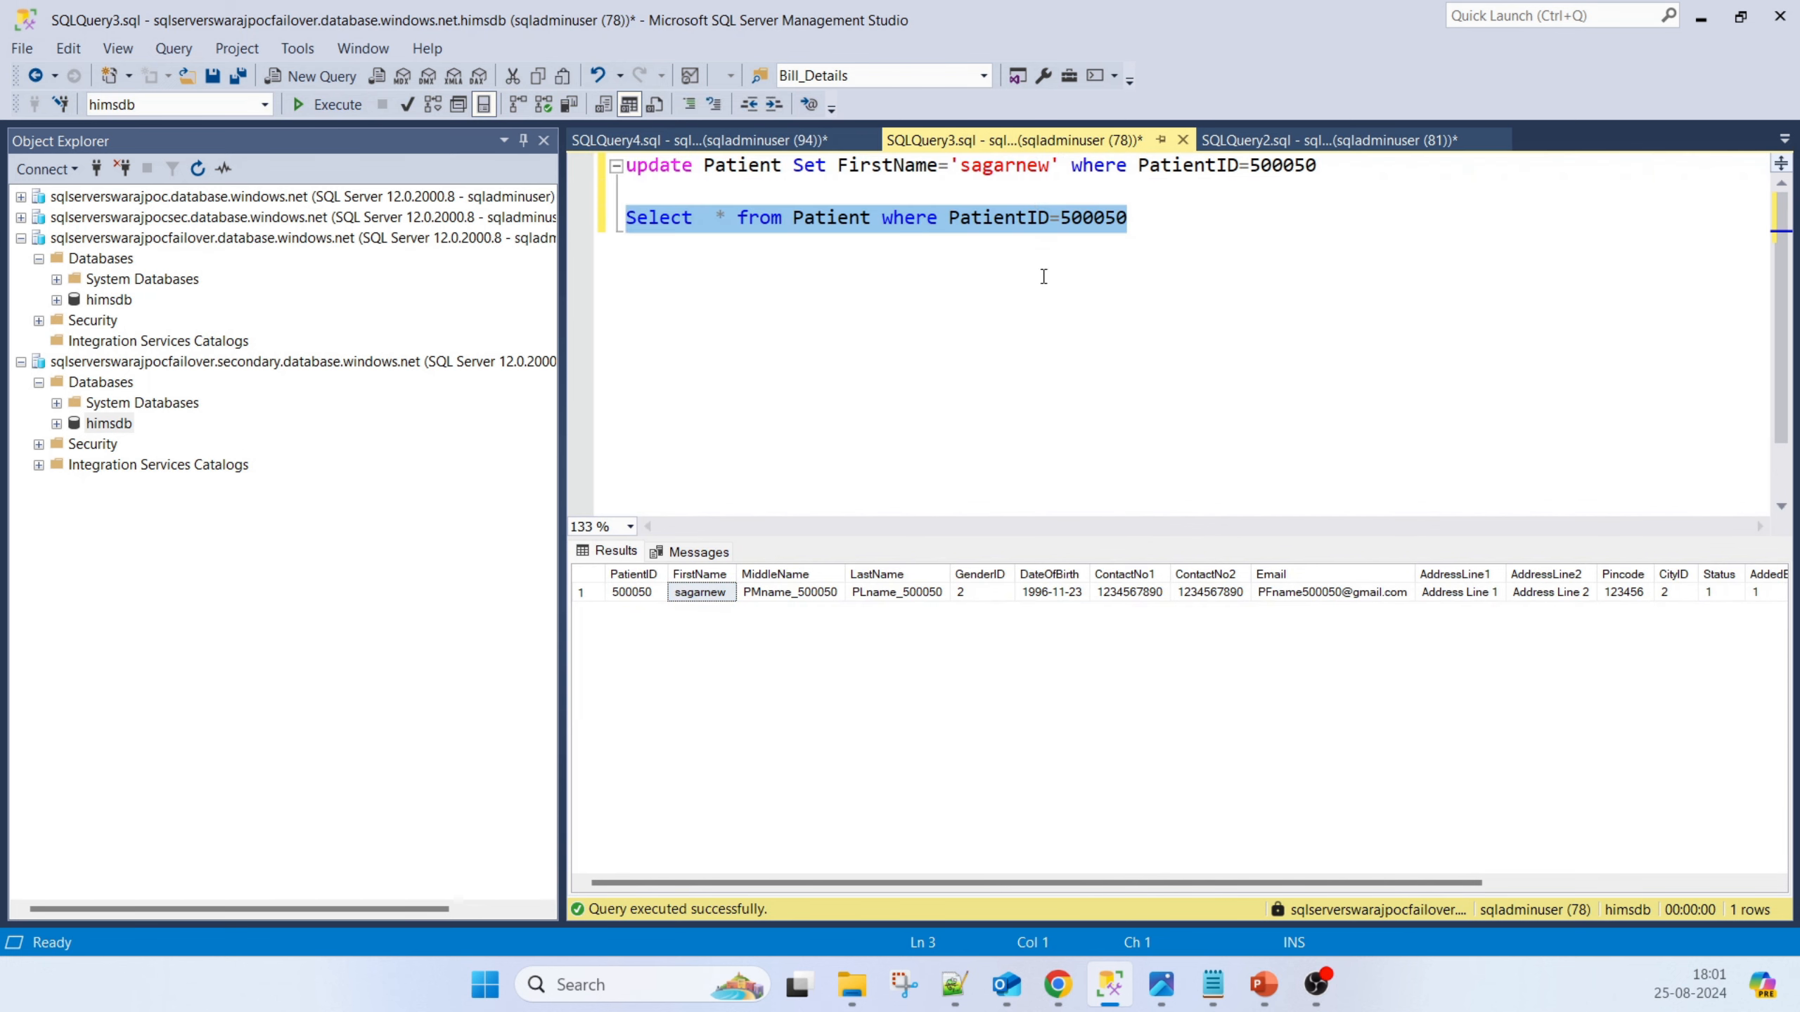
drag(1345, 164, 602, 164)
key(ctrl+c)
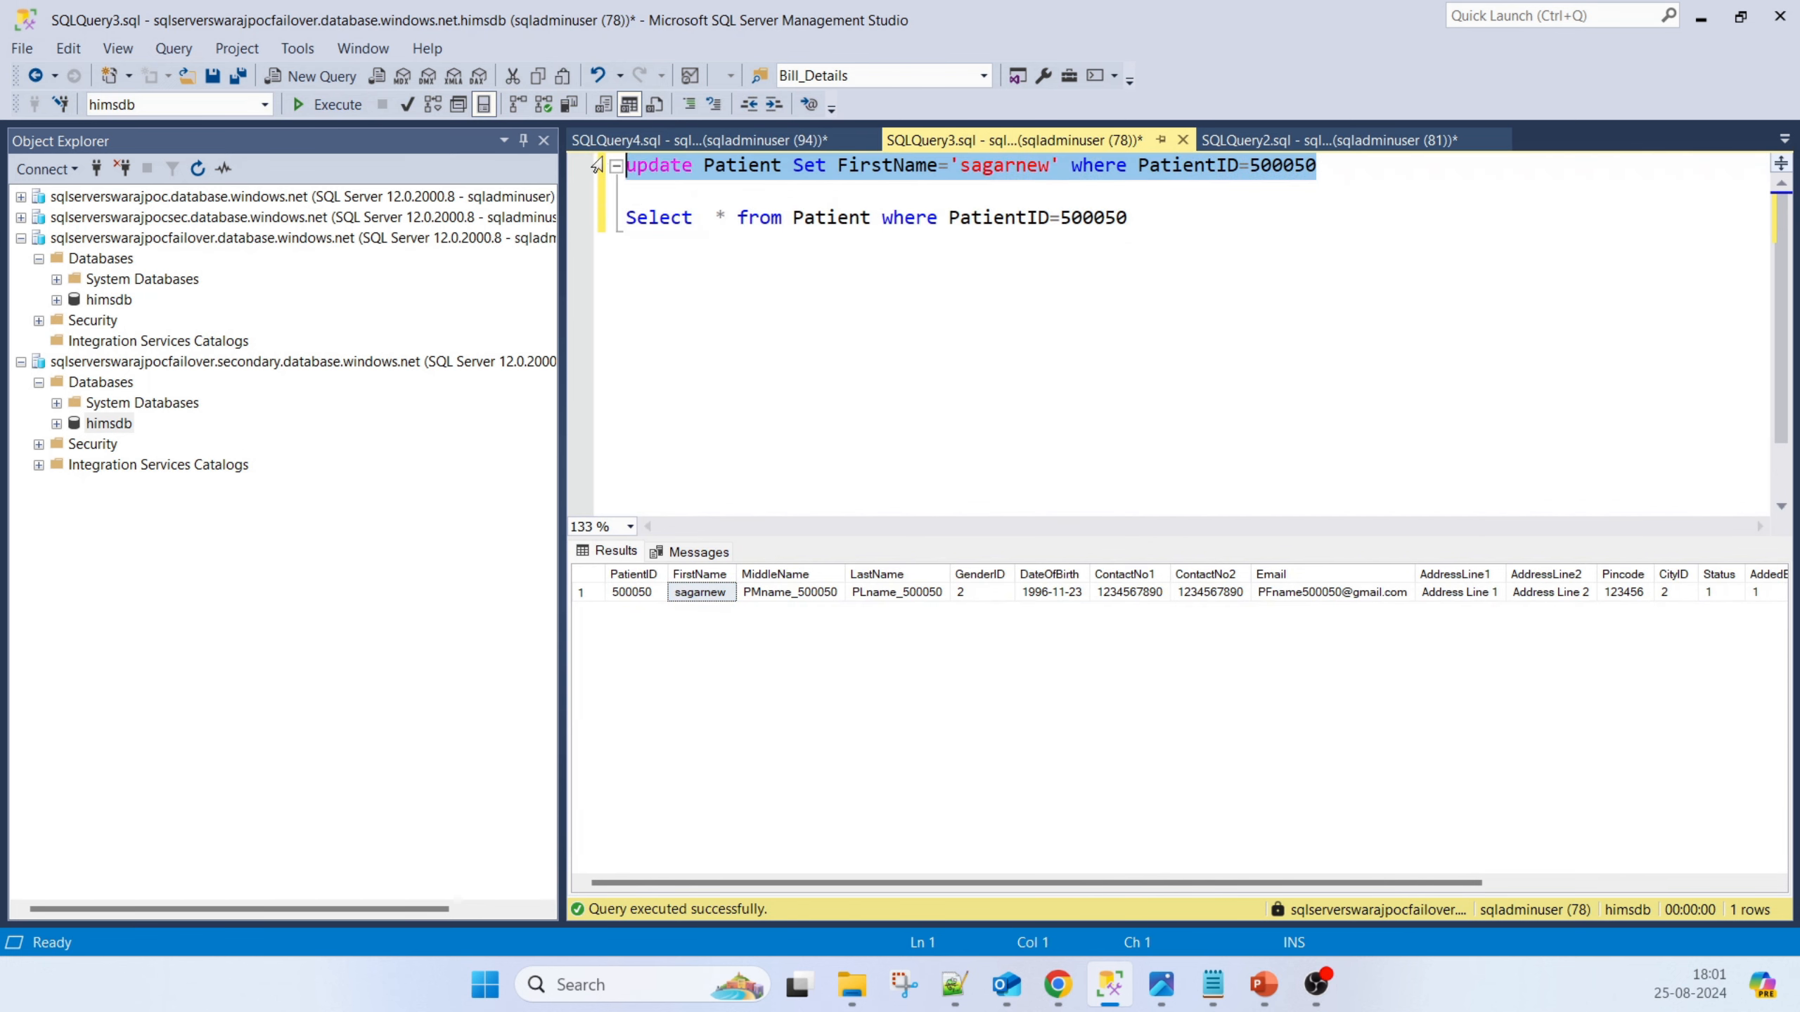
click(660, 149)
key(End)
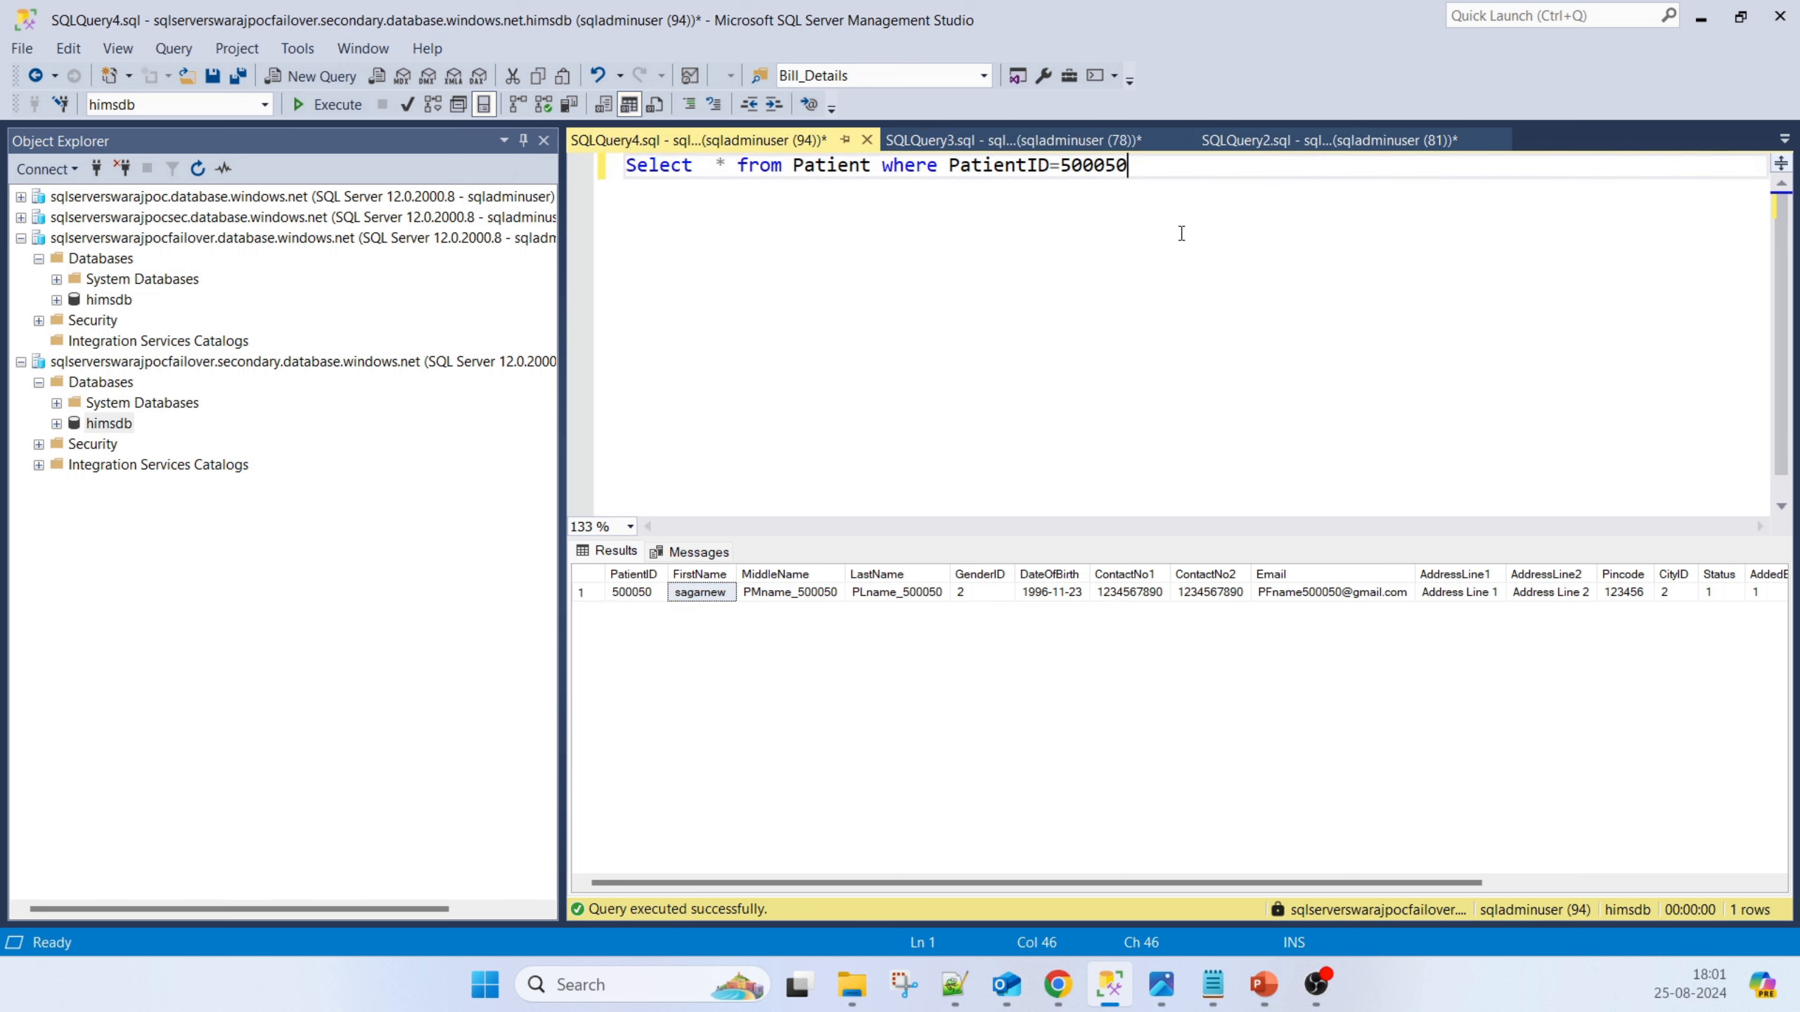
key(Return)
key(Return)
key(ctrl+v)
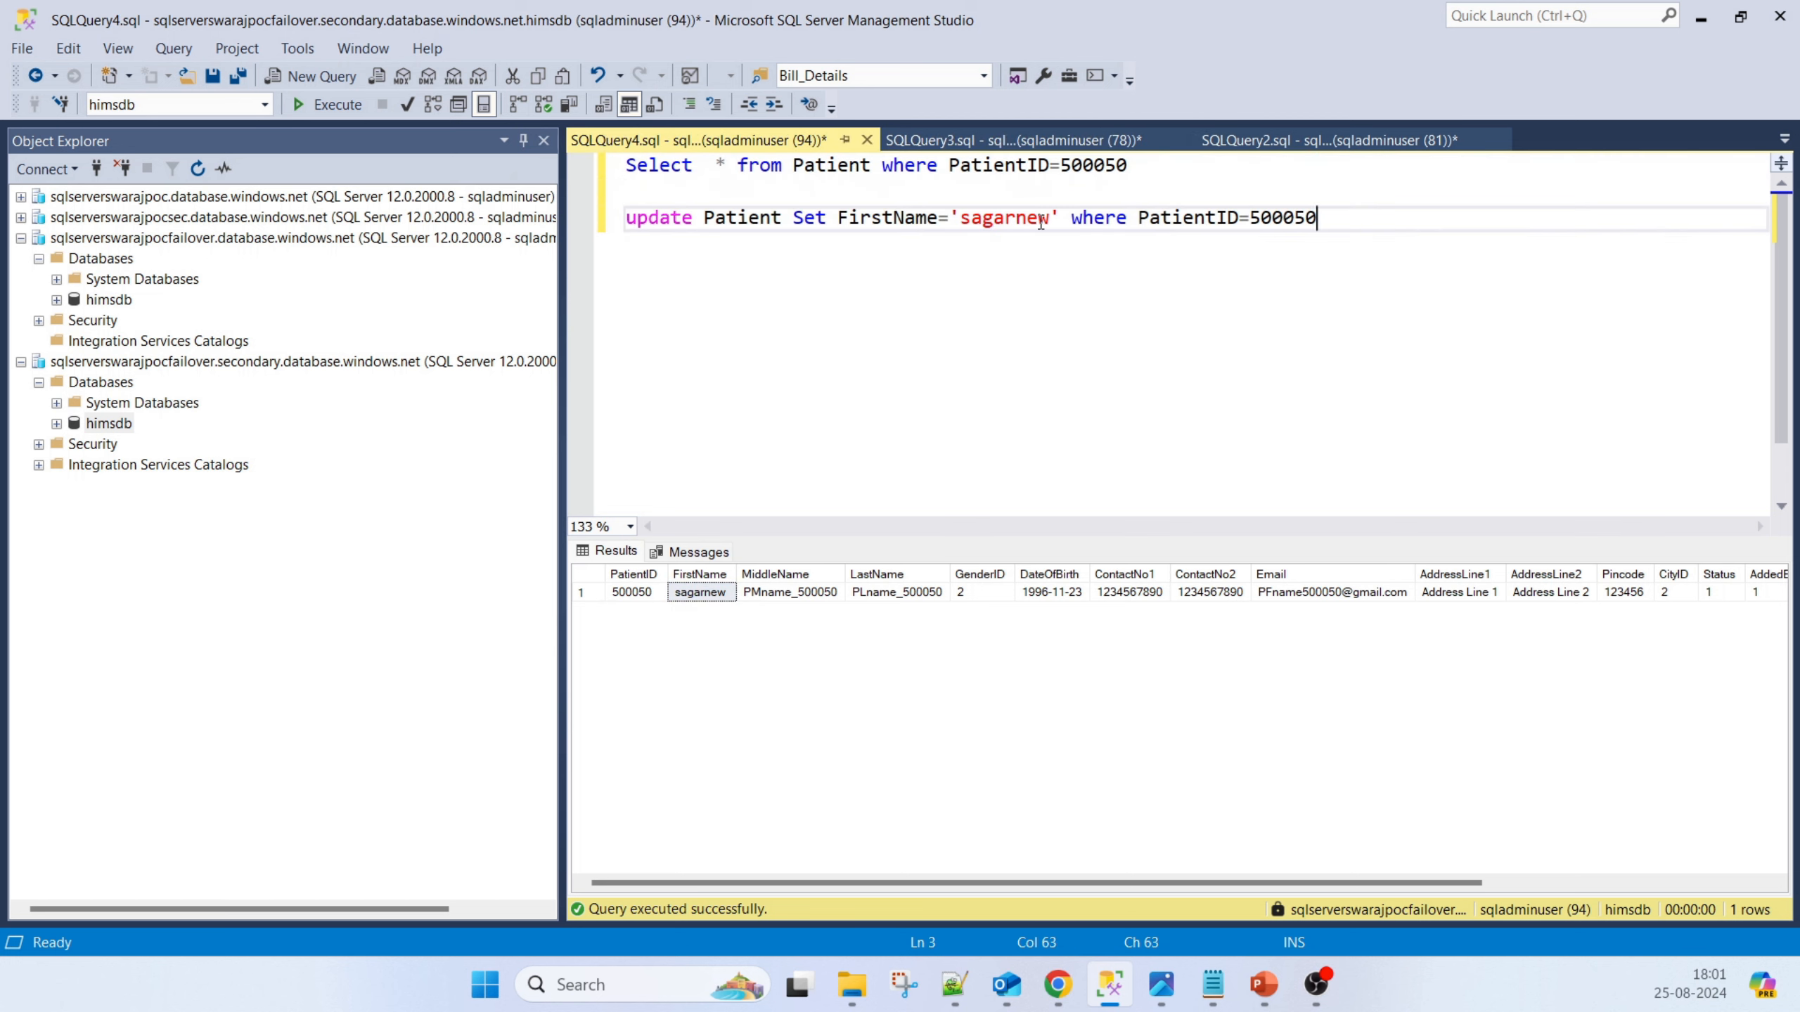
Append "sec" to the FirstName value and try to execute only the update statement through the read-only listener
click(1049, 220)
text(s)
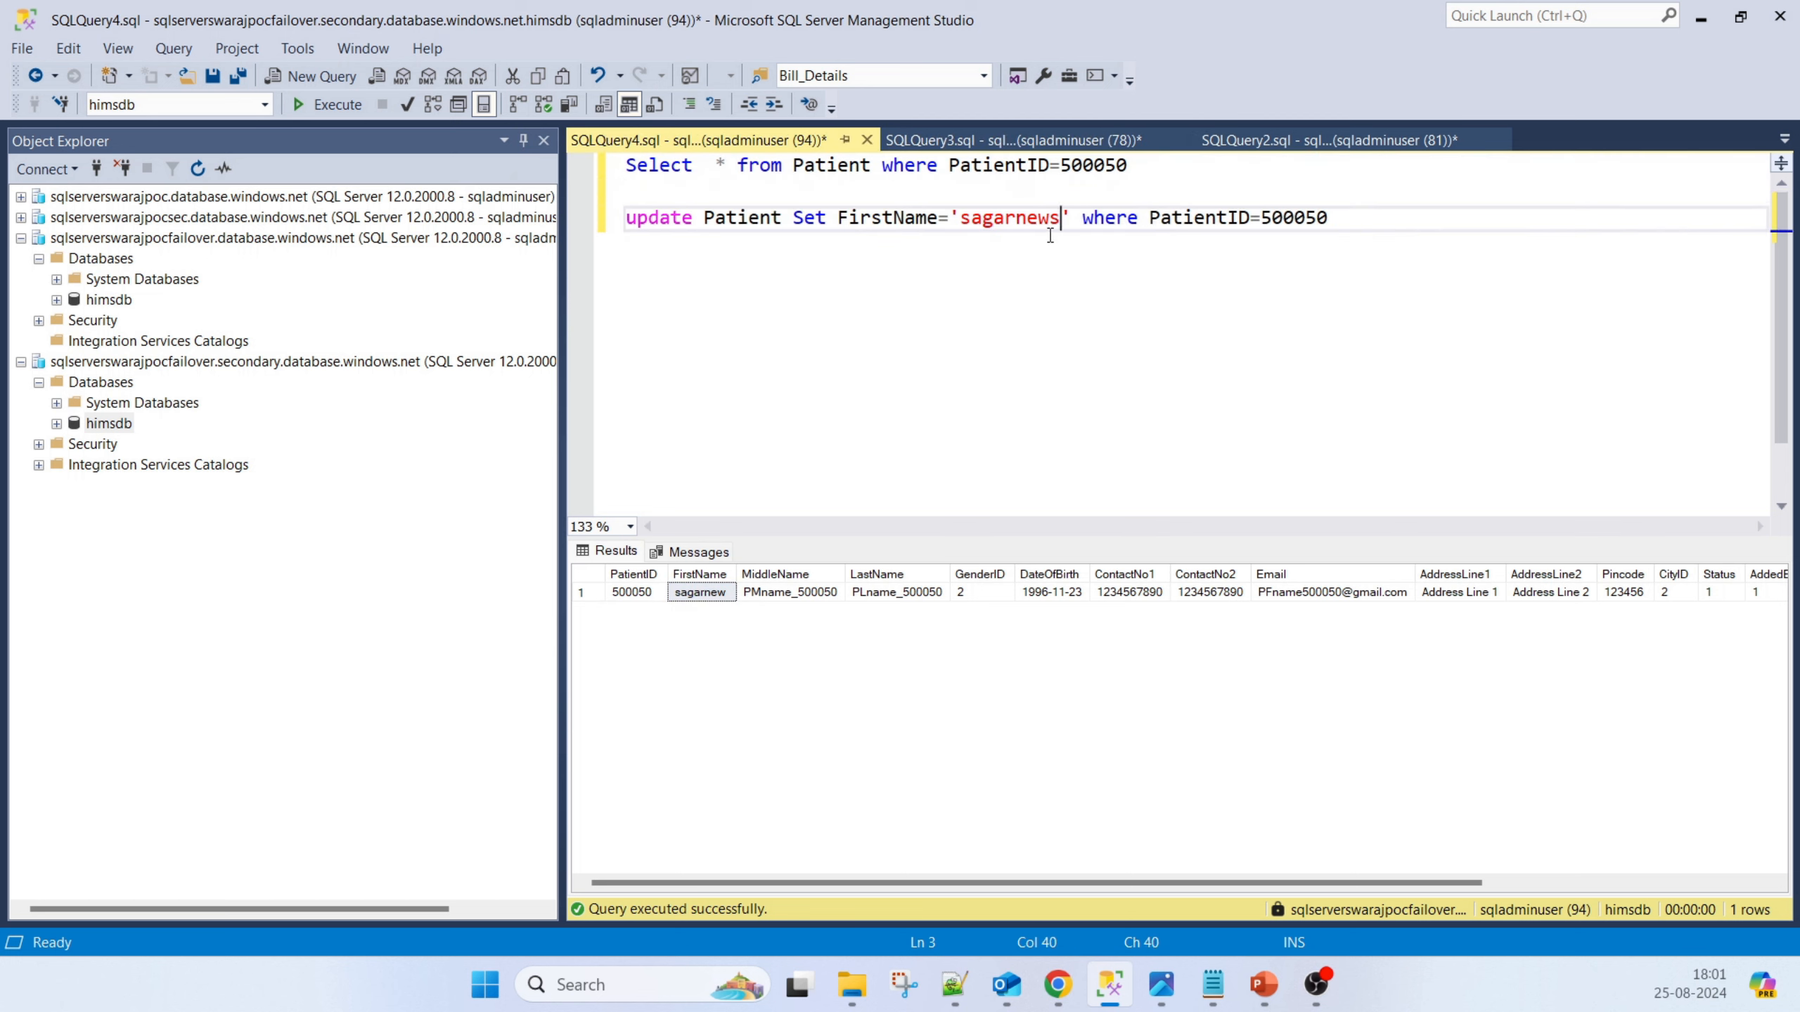
text(ec)
key(End)
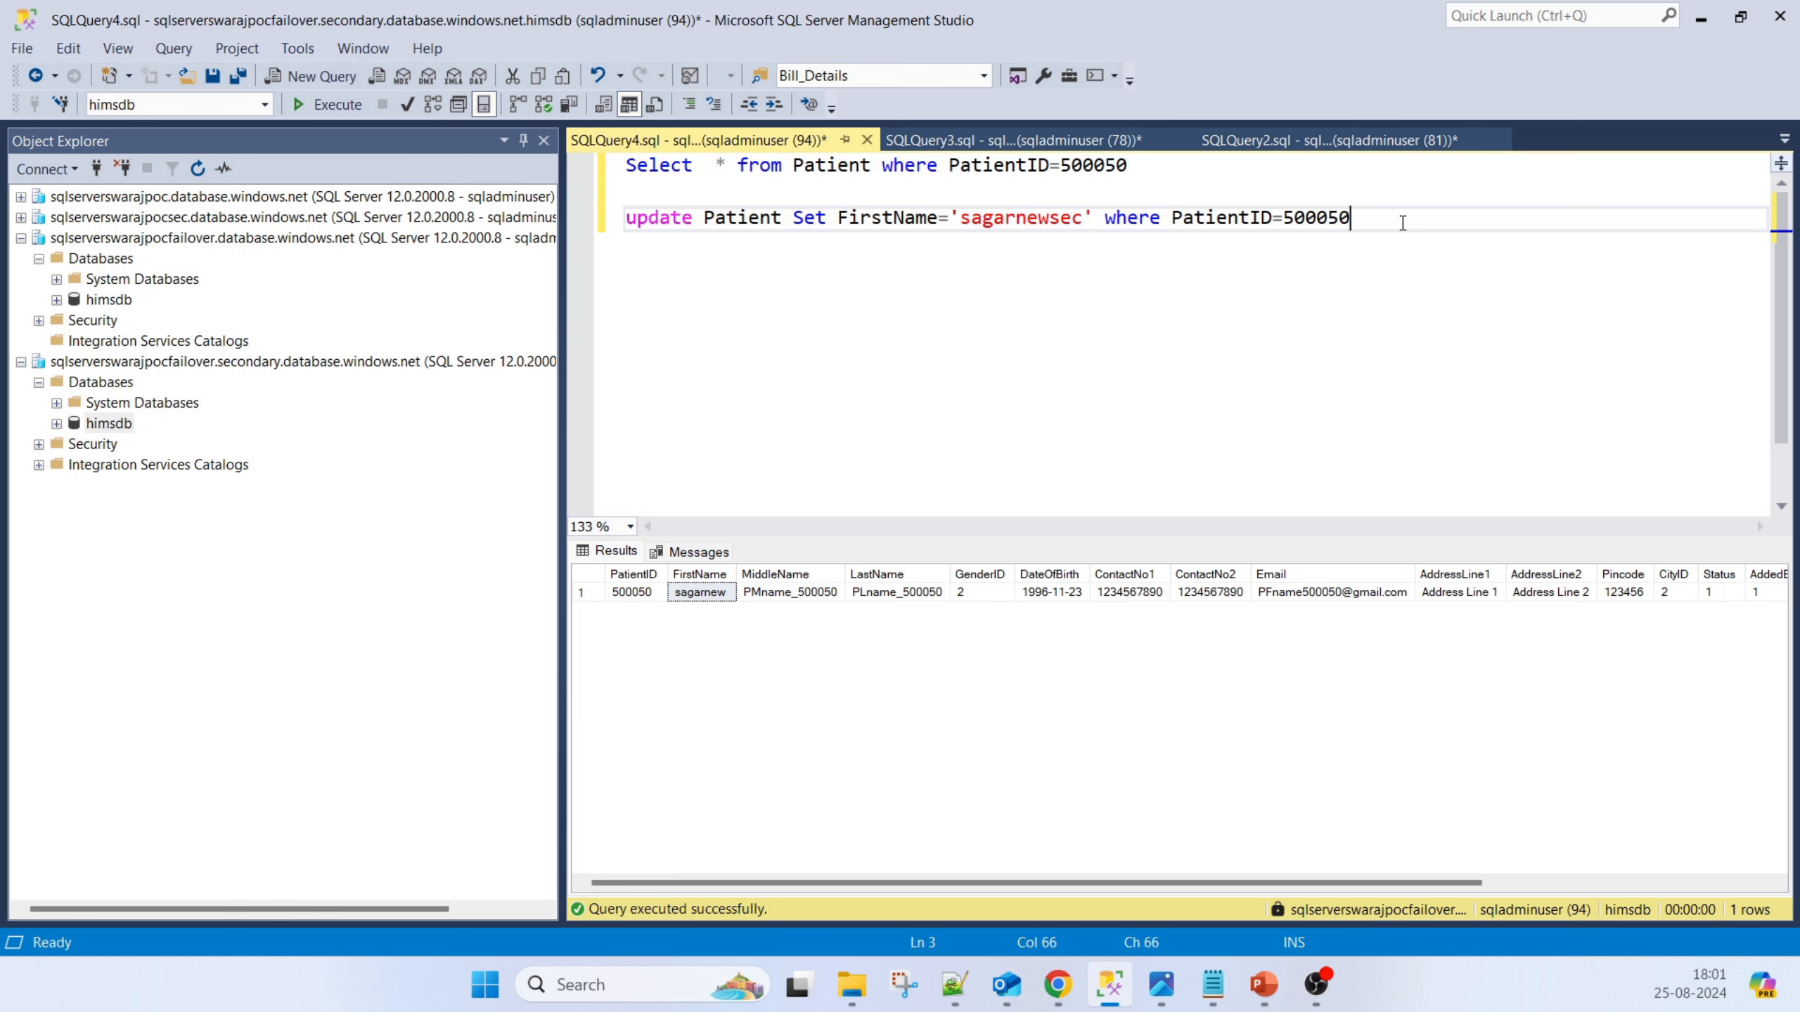
key(shift+Home)
click(331, 109)
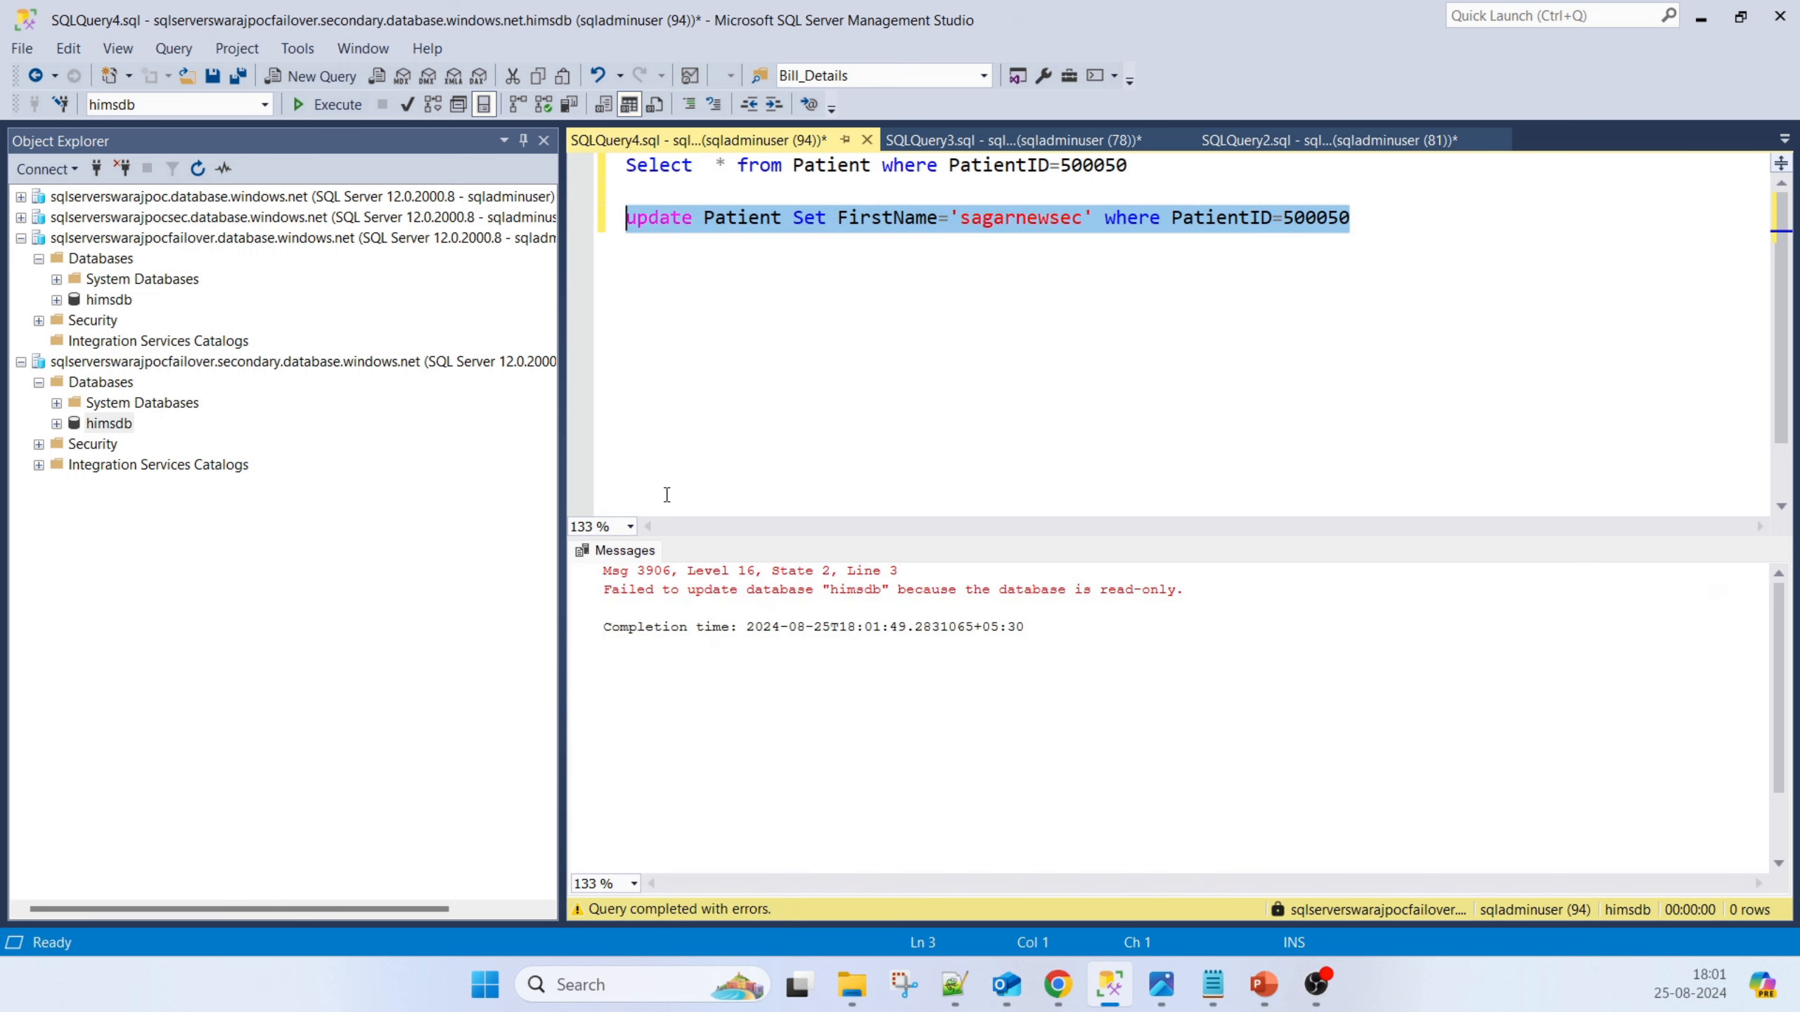
Read the message from the update attempt and rerun only the Patient select statement through the read-only listener
drag(1183, 592, 455, 506)
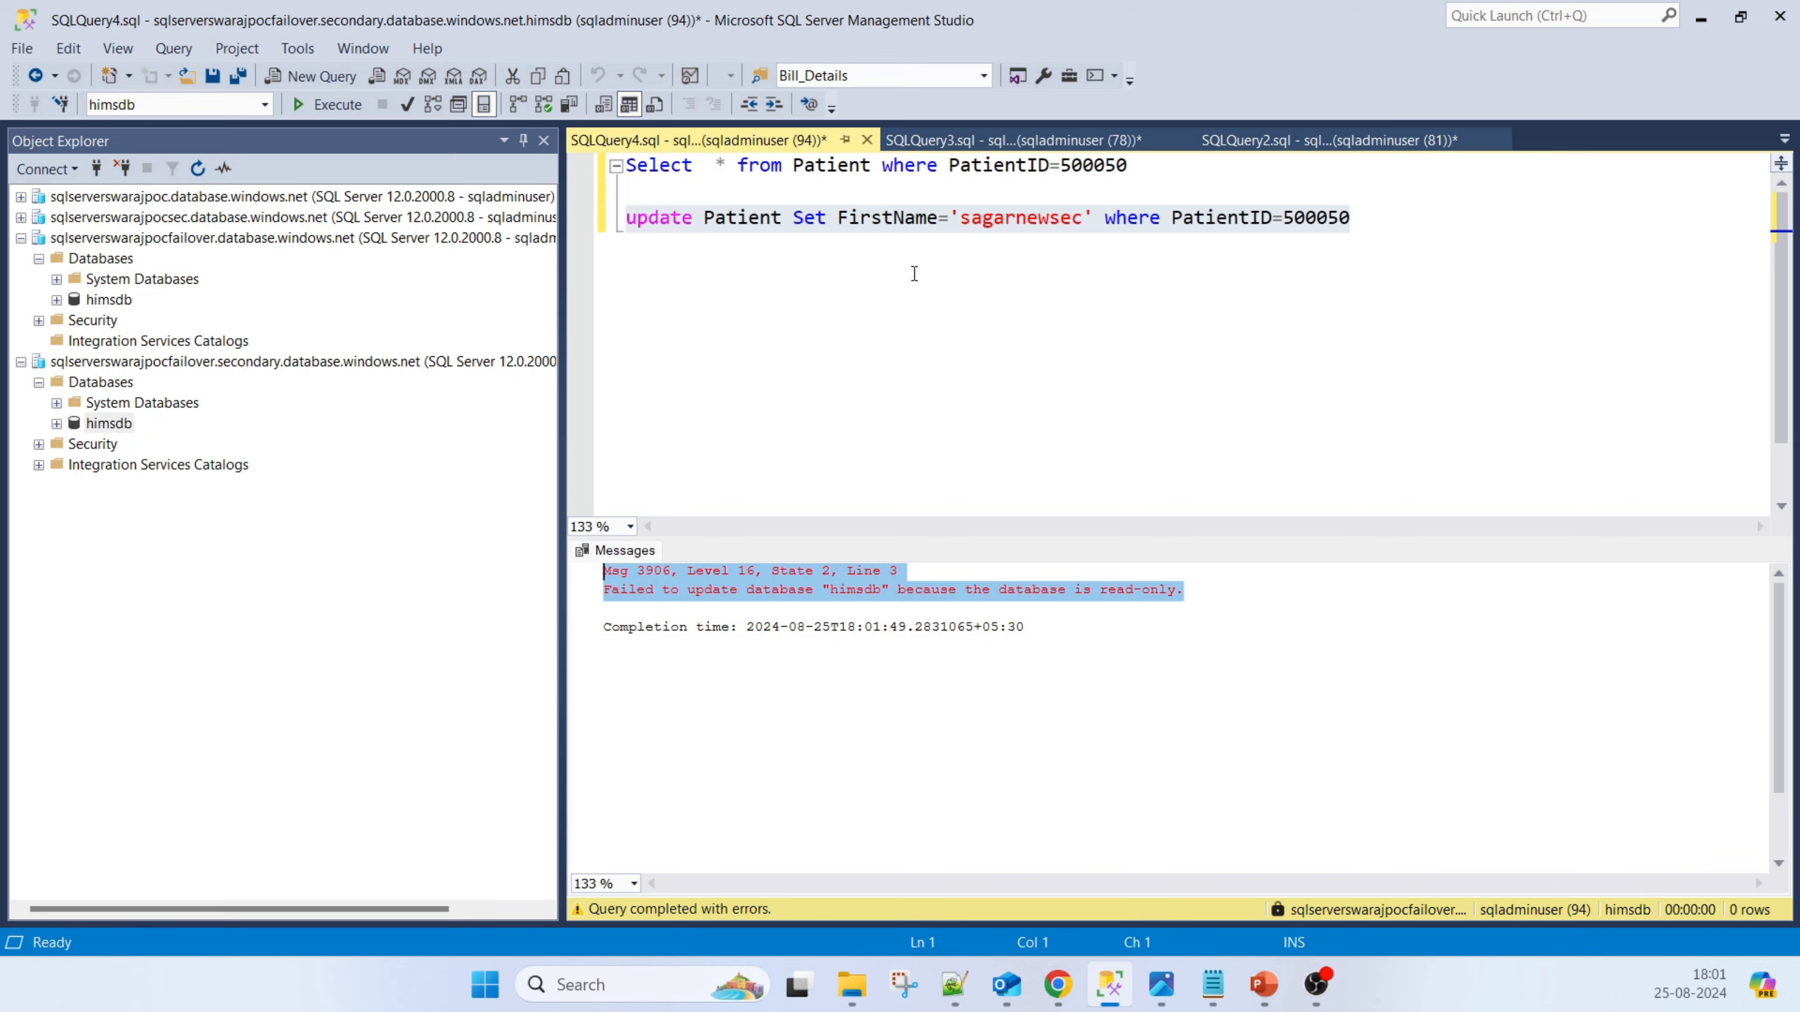
drag(1171, 161, 592, 164)
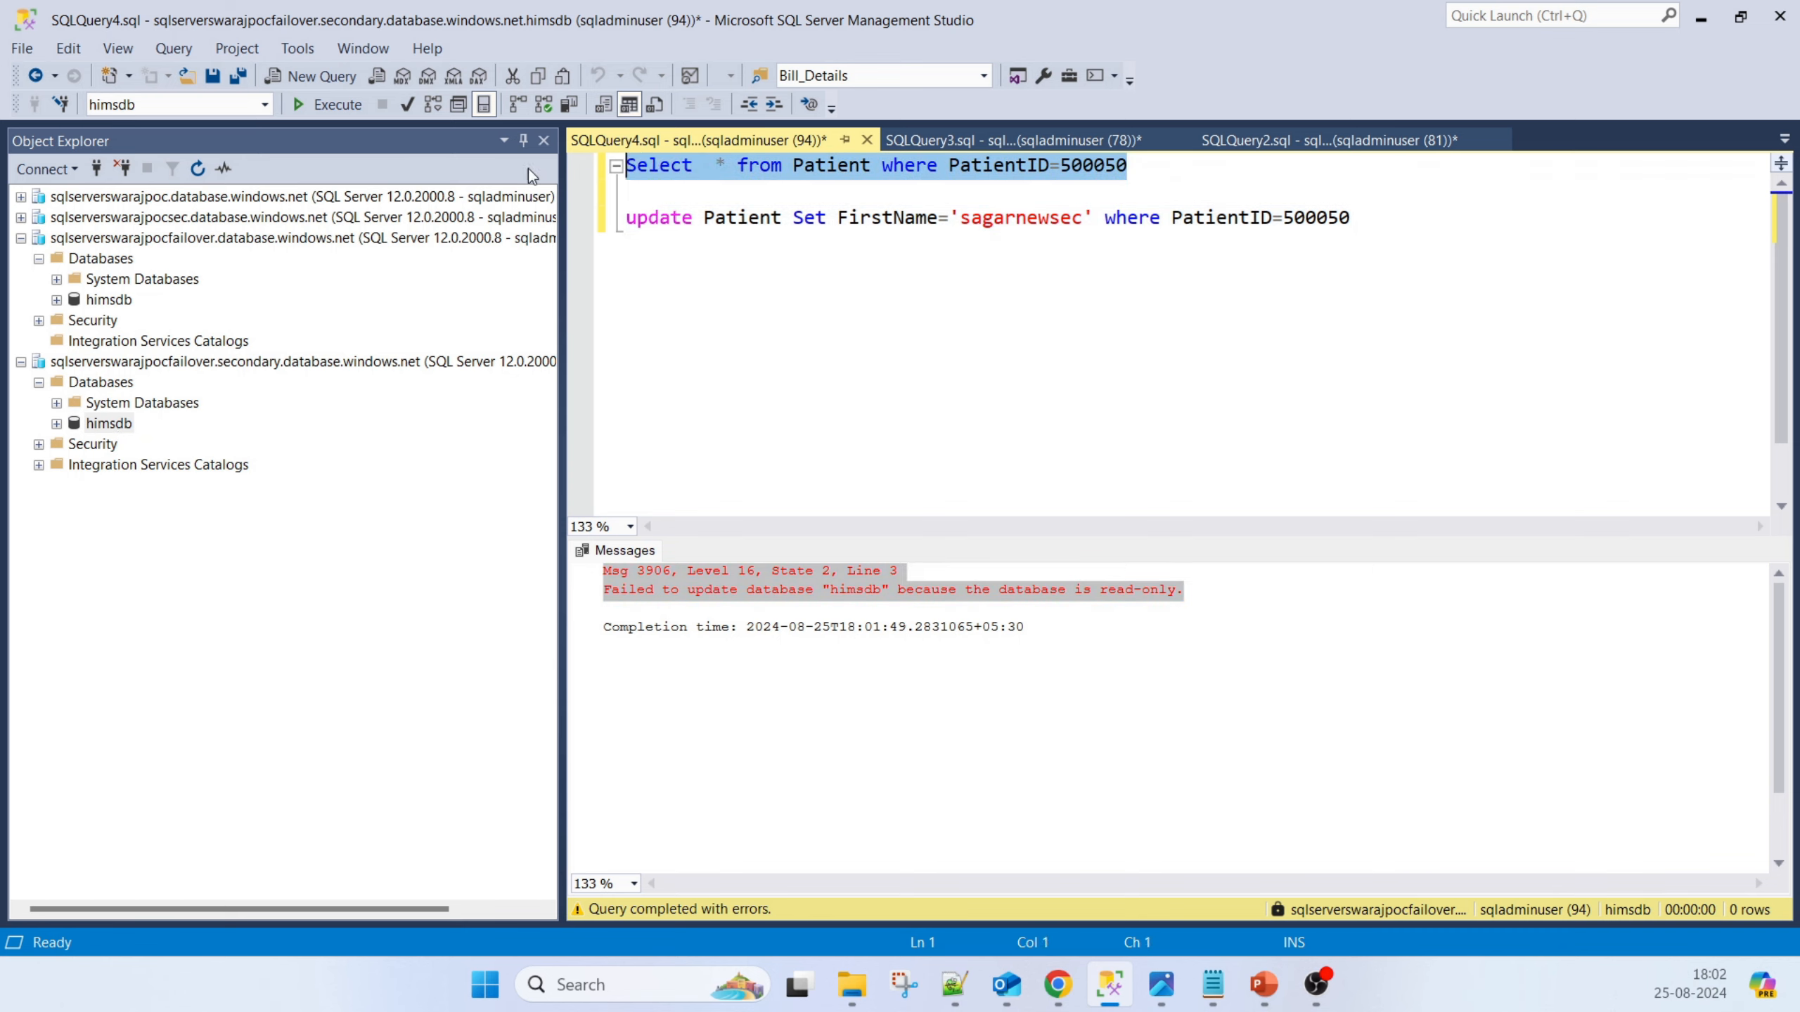
click(335, 104)
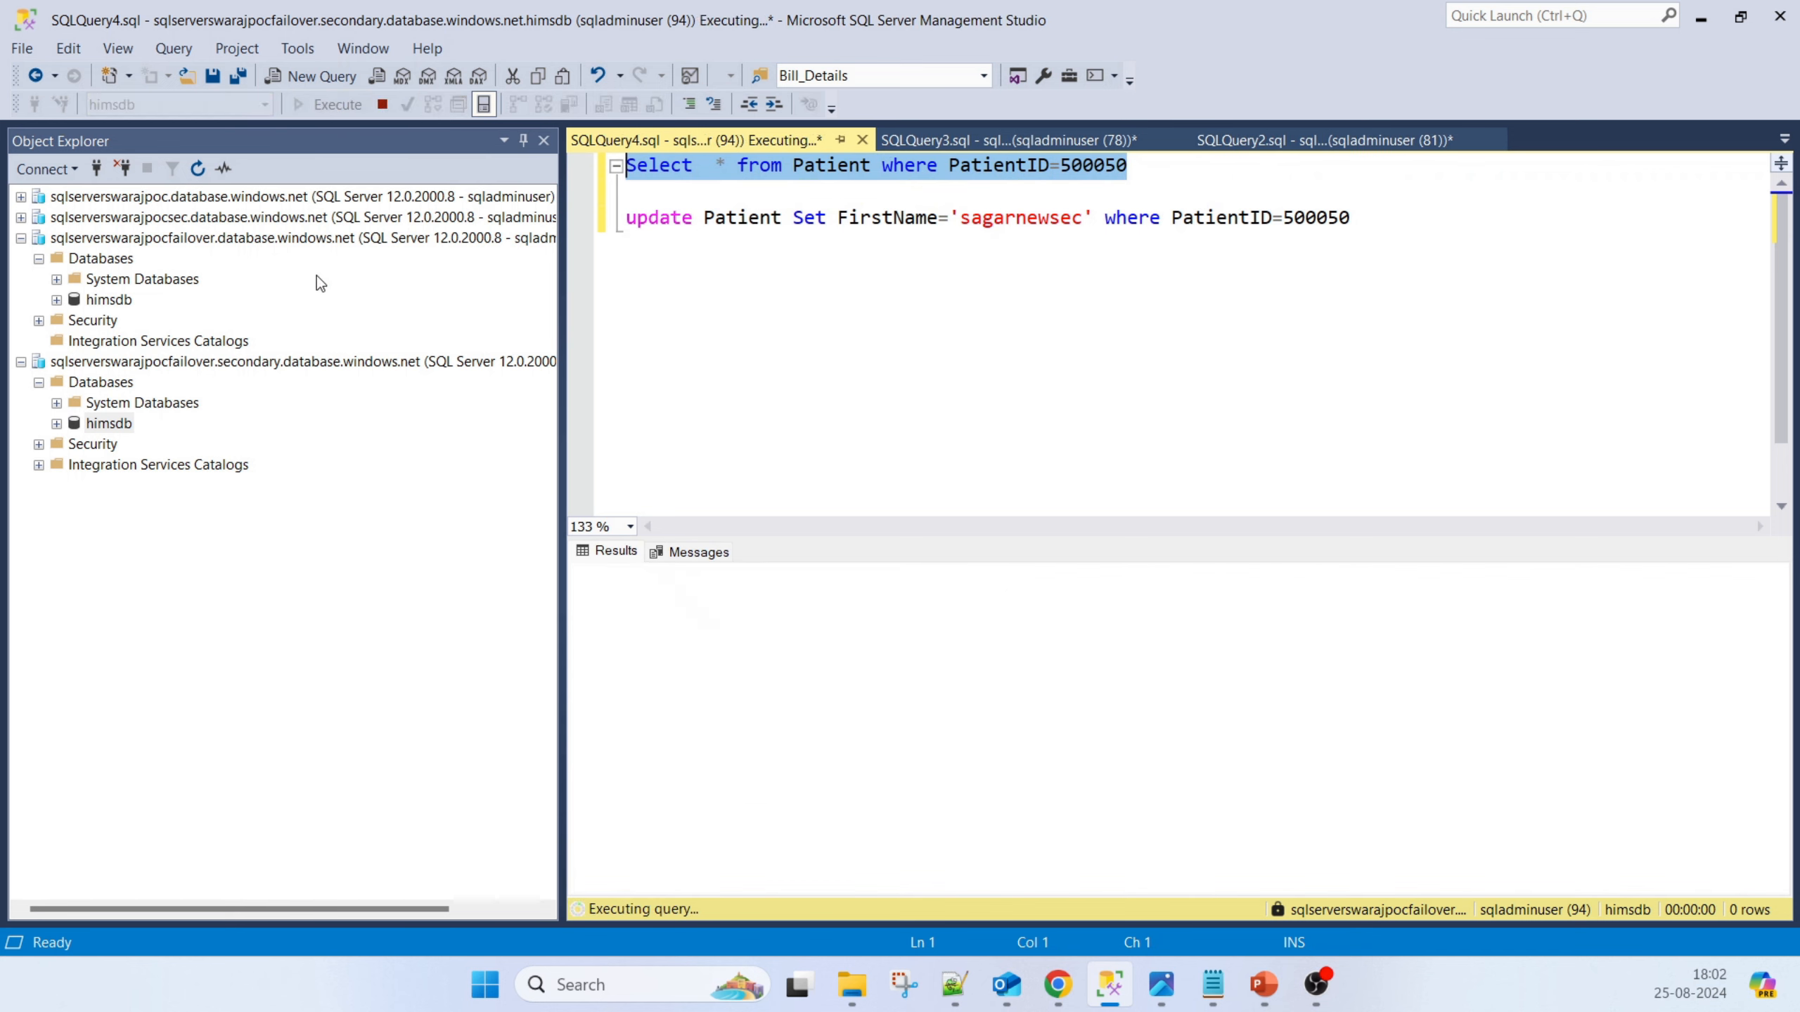
click(163, 240)
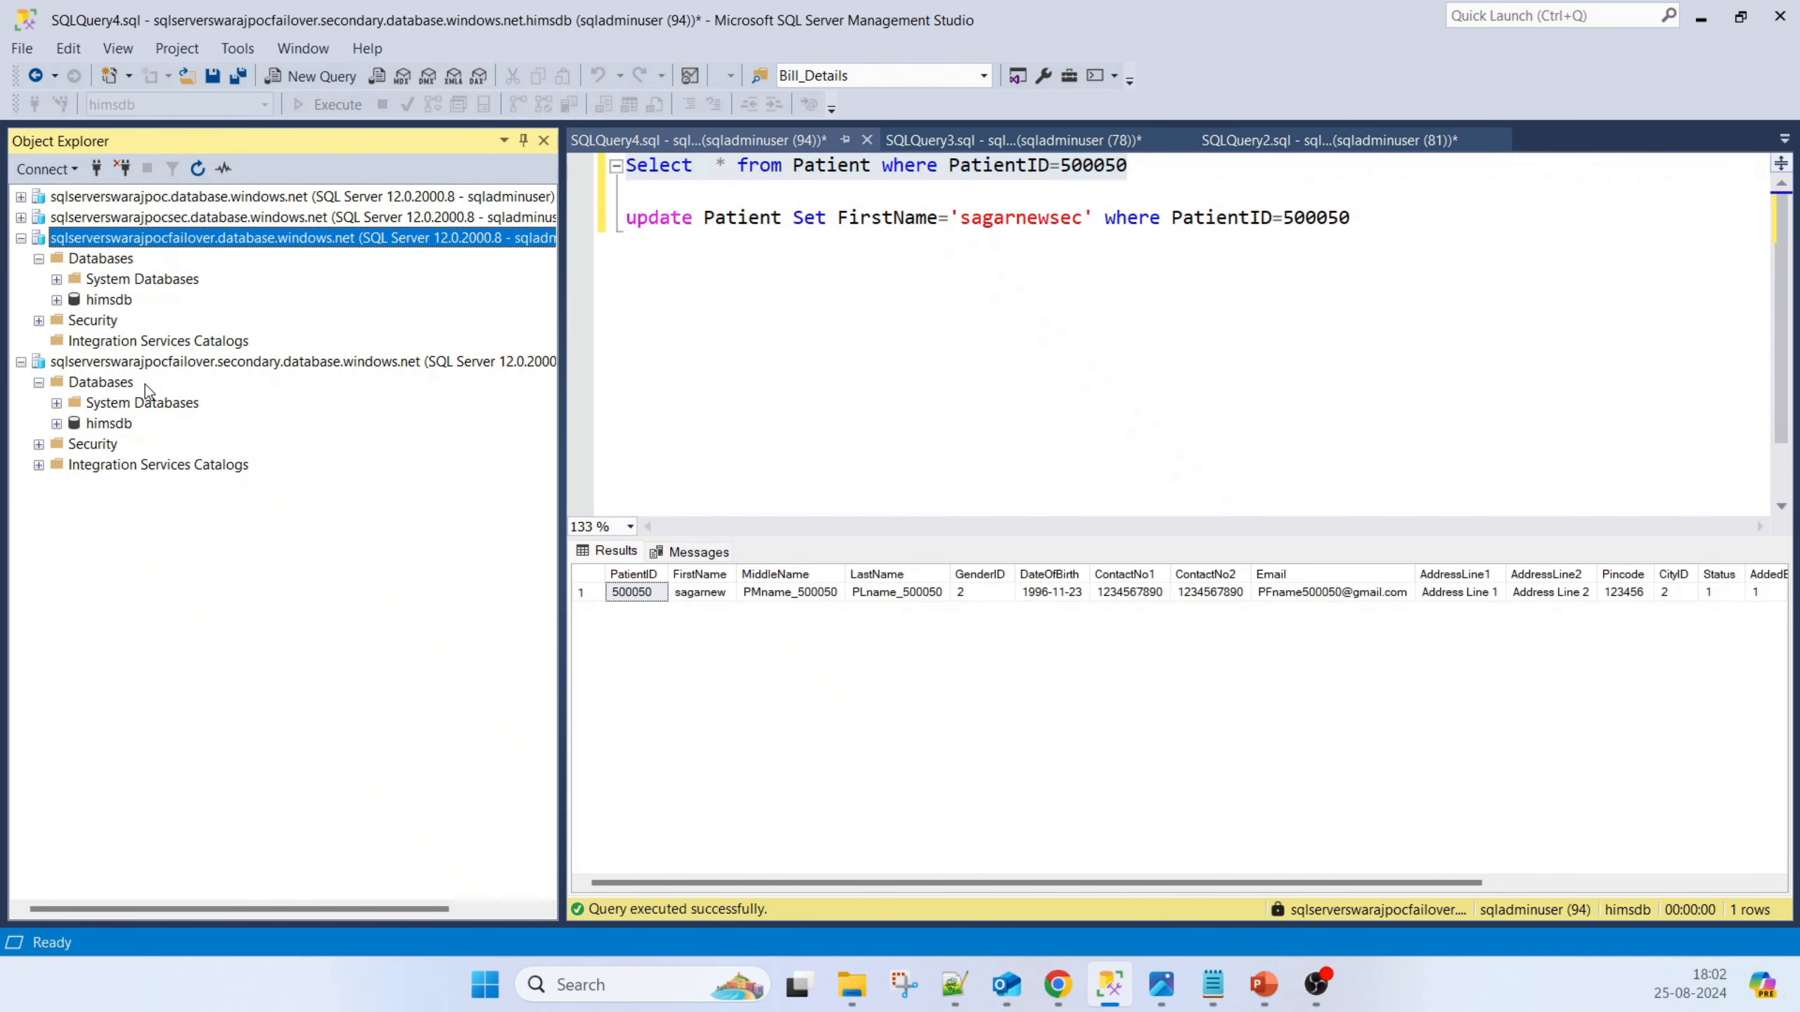
click(153, 362)
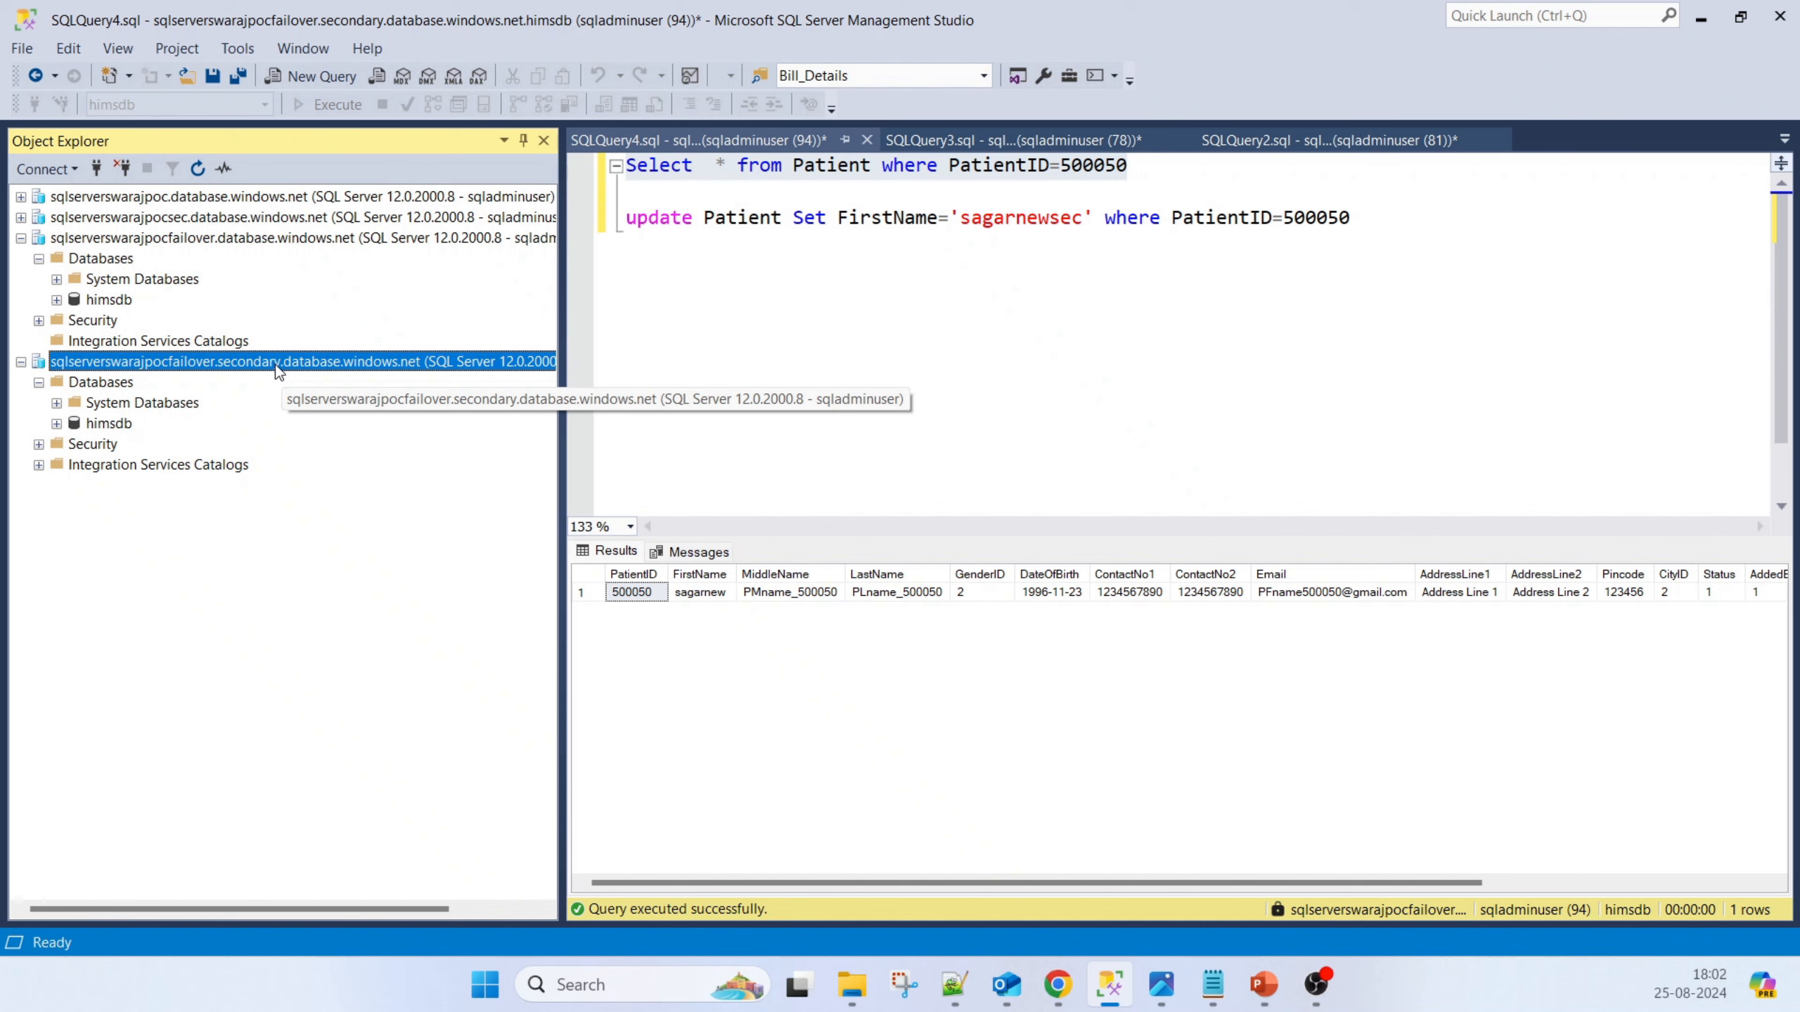
click(238, 238)
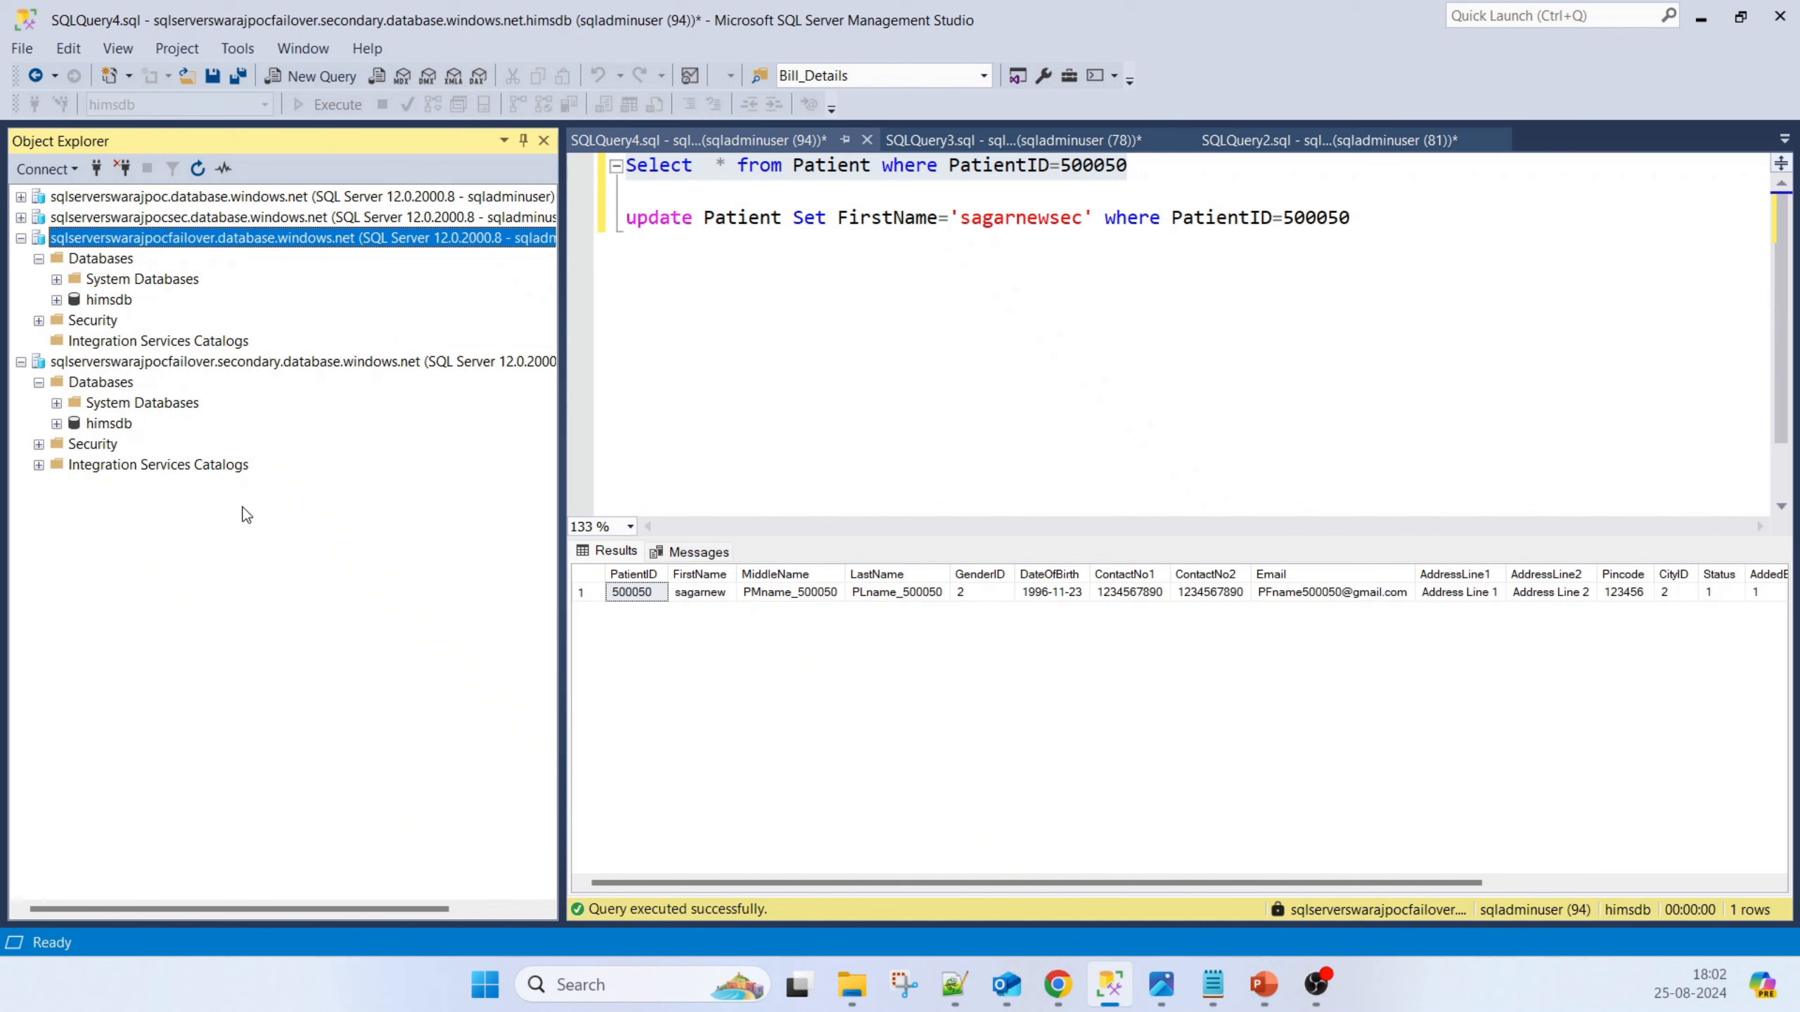
click(177, 217)
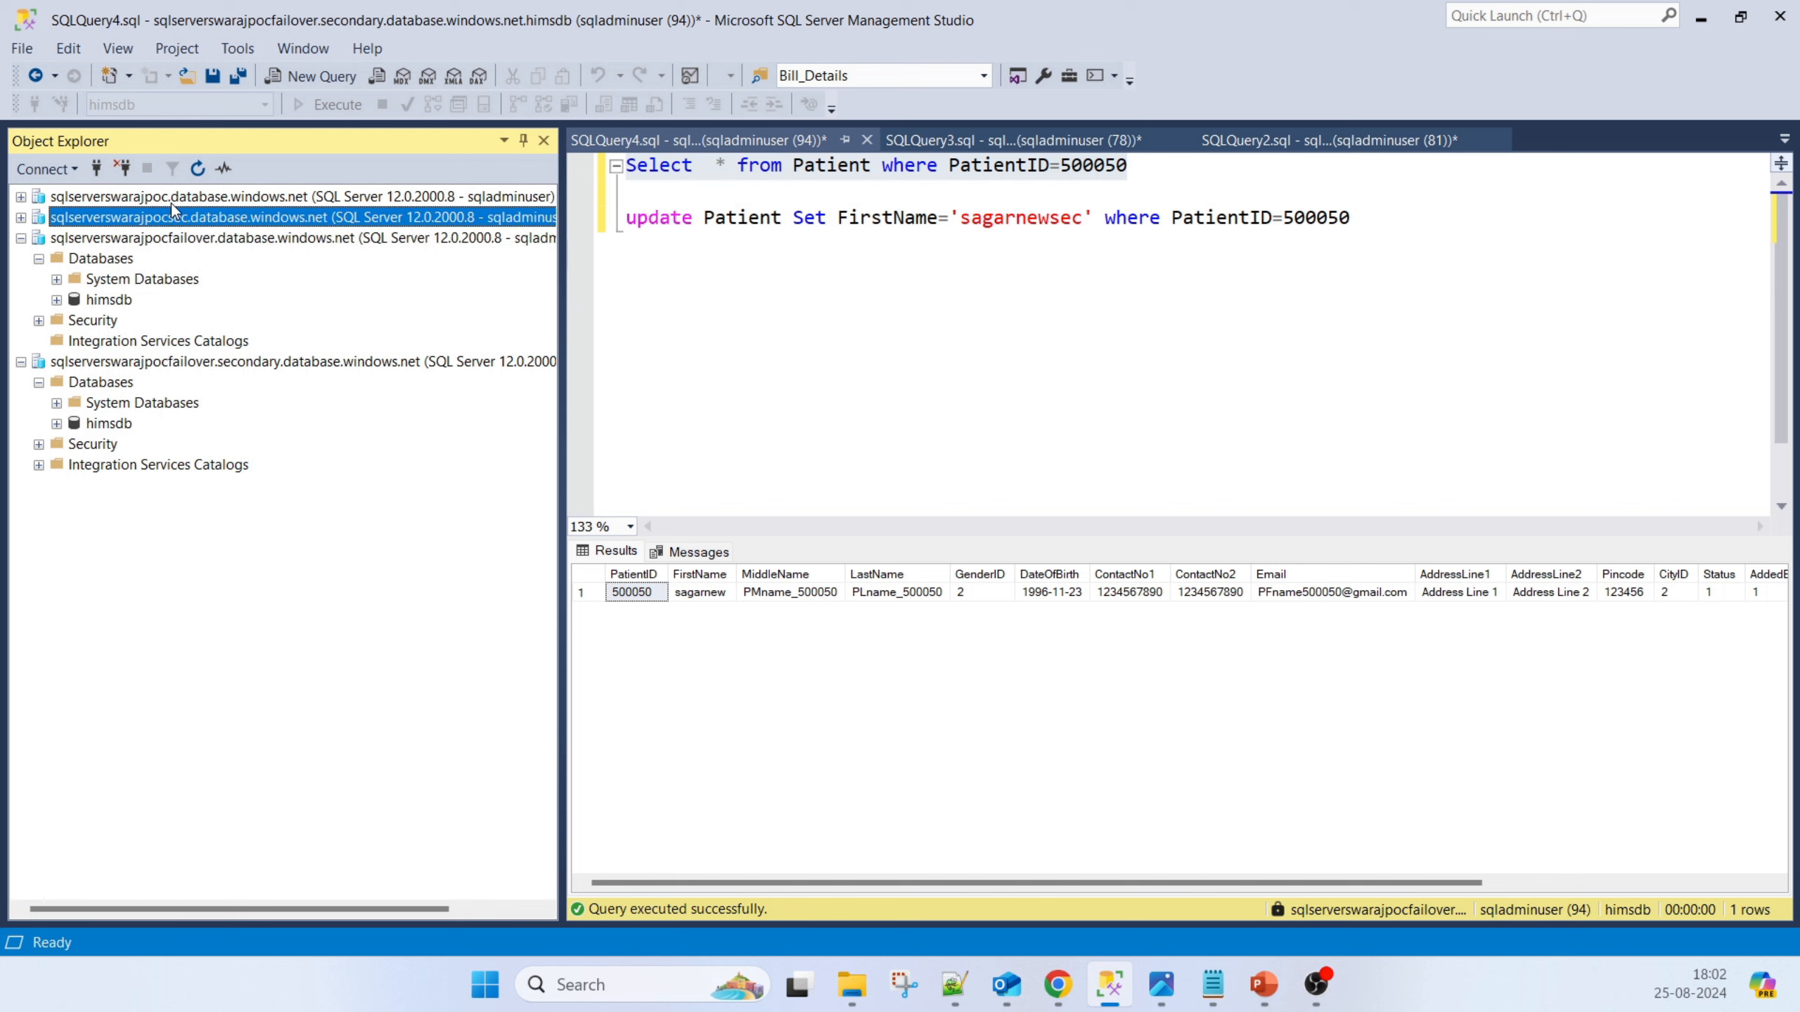
click(171, 243)
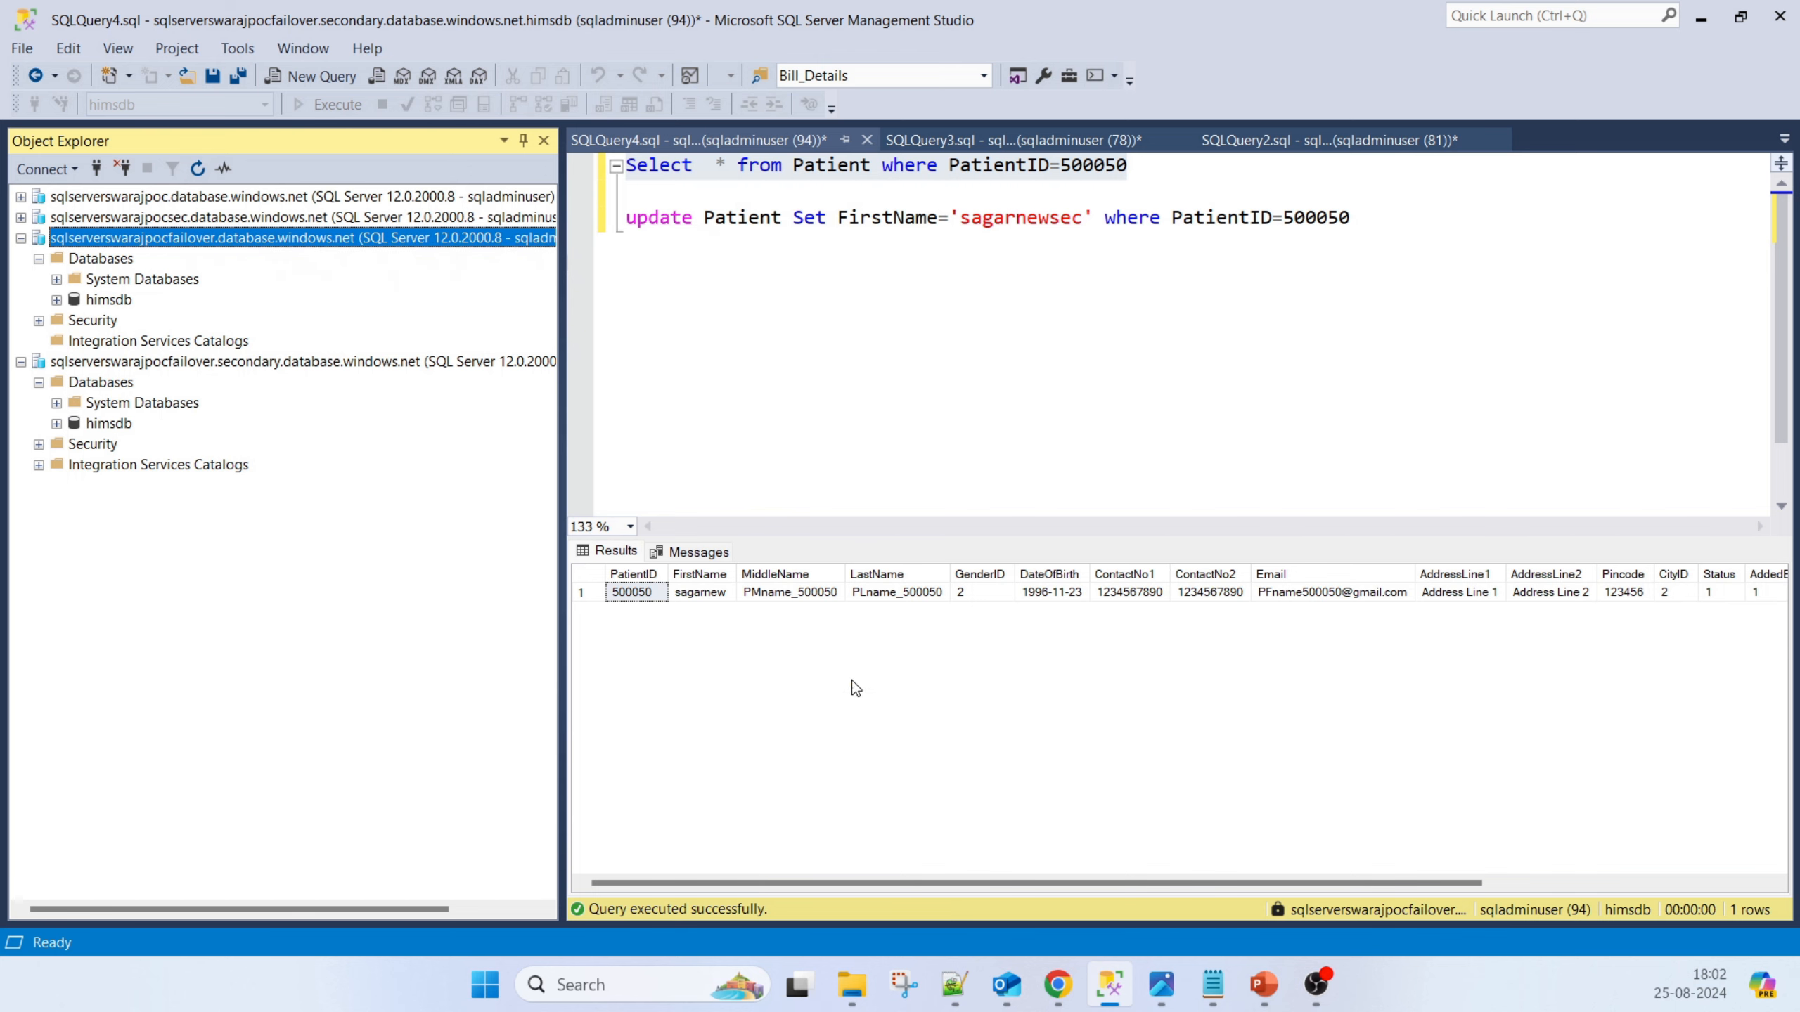
Switch to notes.txt in Notepad and add "end point" at the end of the Replica database level line
mouse_move(1070, 966)
click(1212, 985)
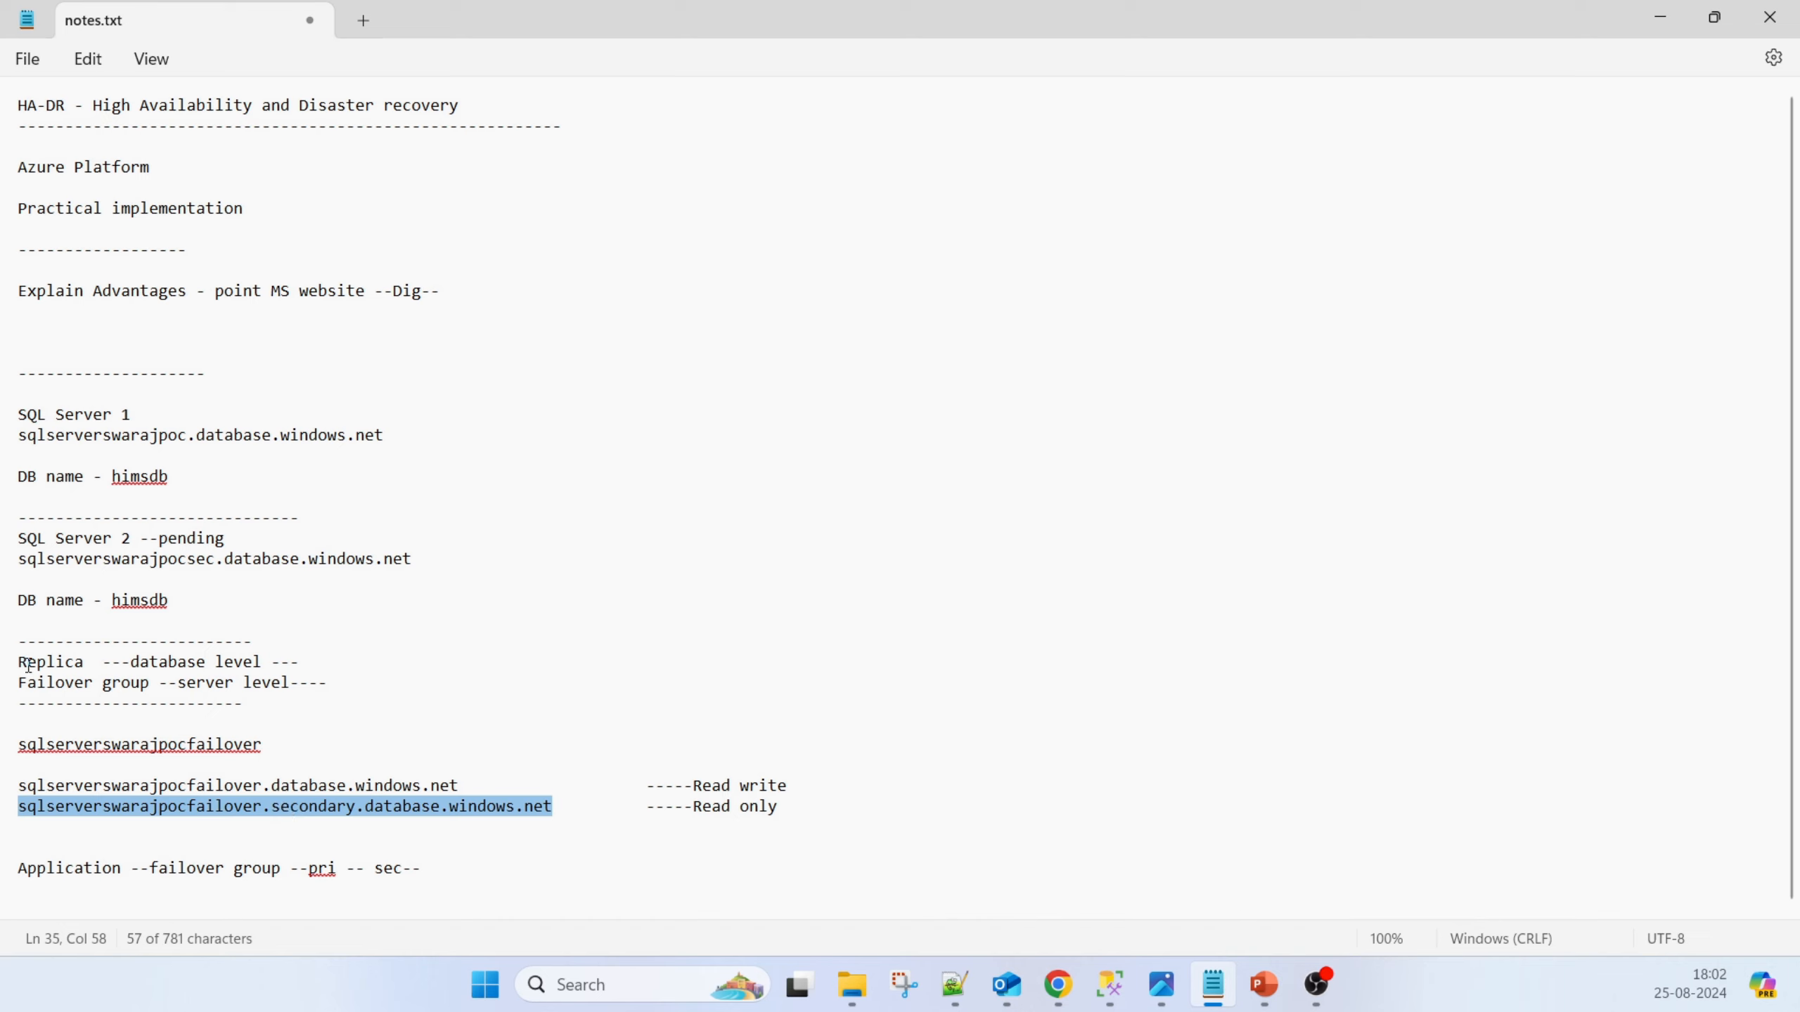
drag(20, 677, 436, 687)
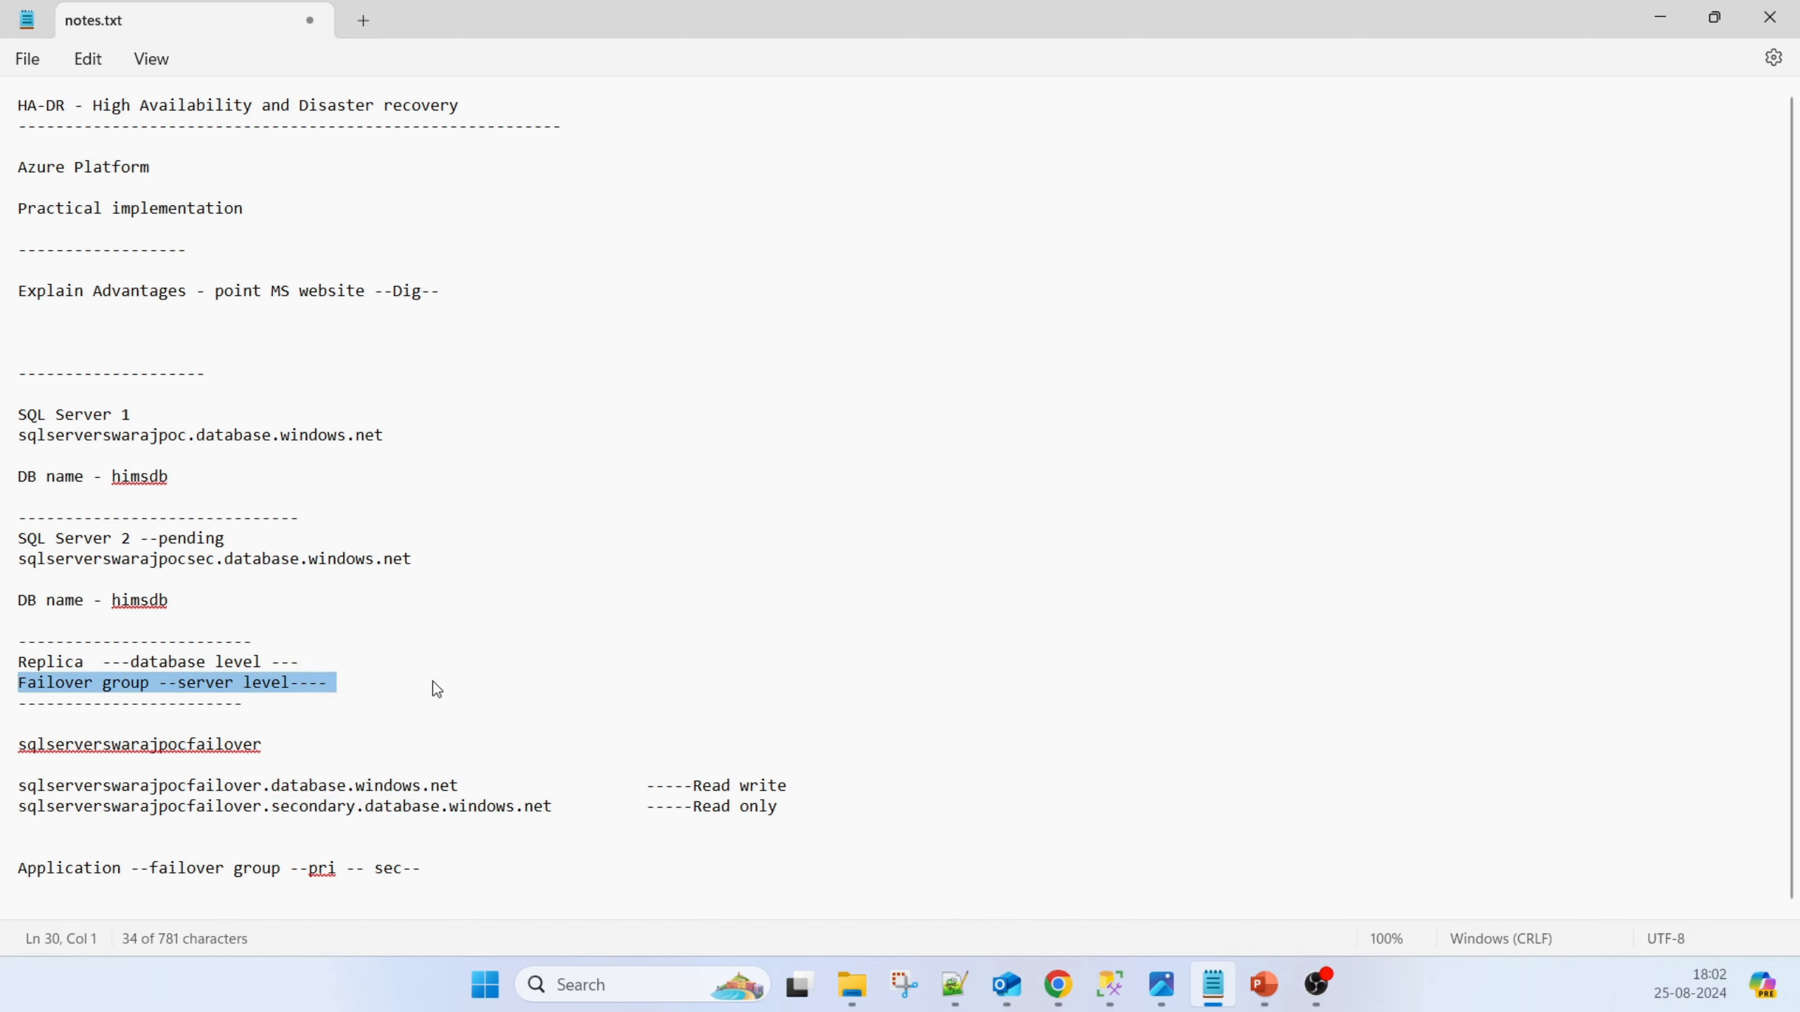
click(265, 667)
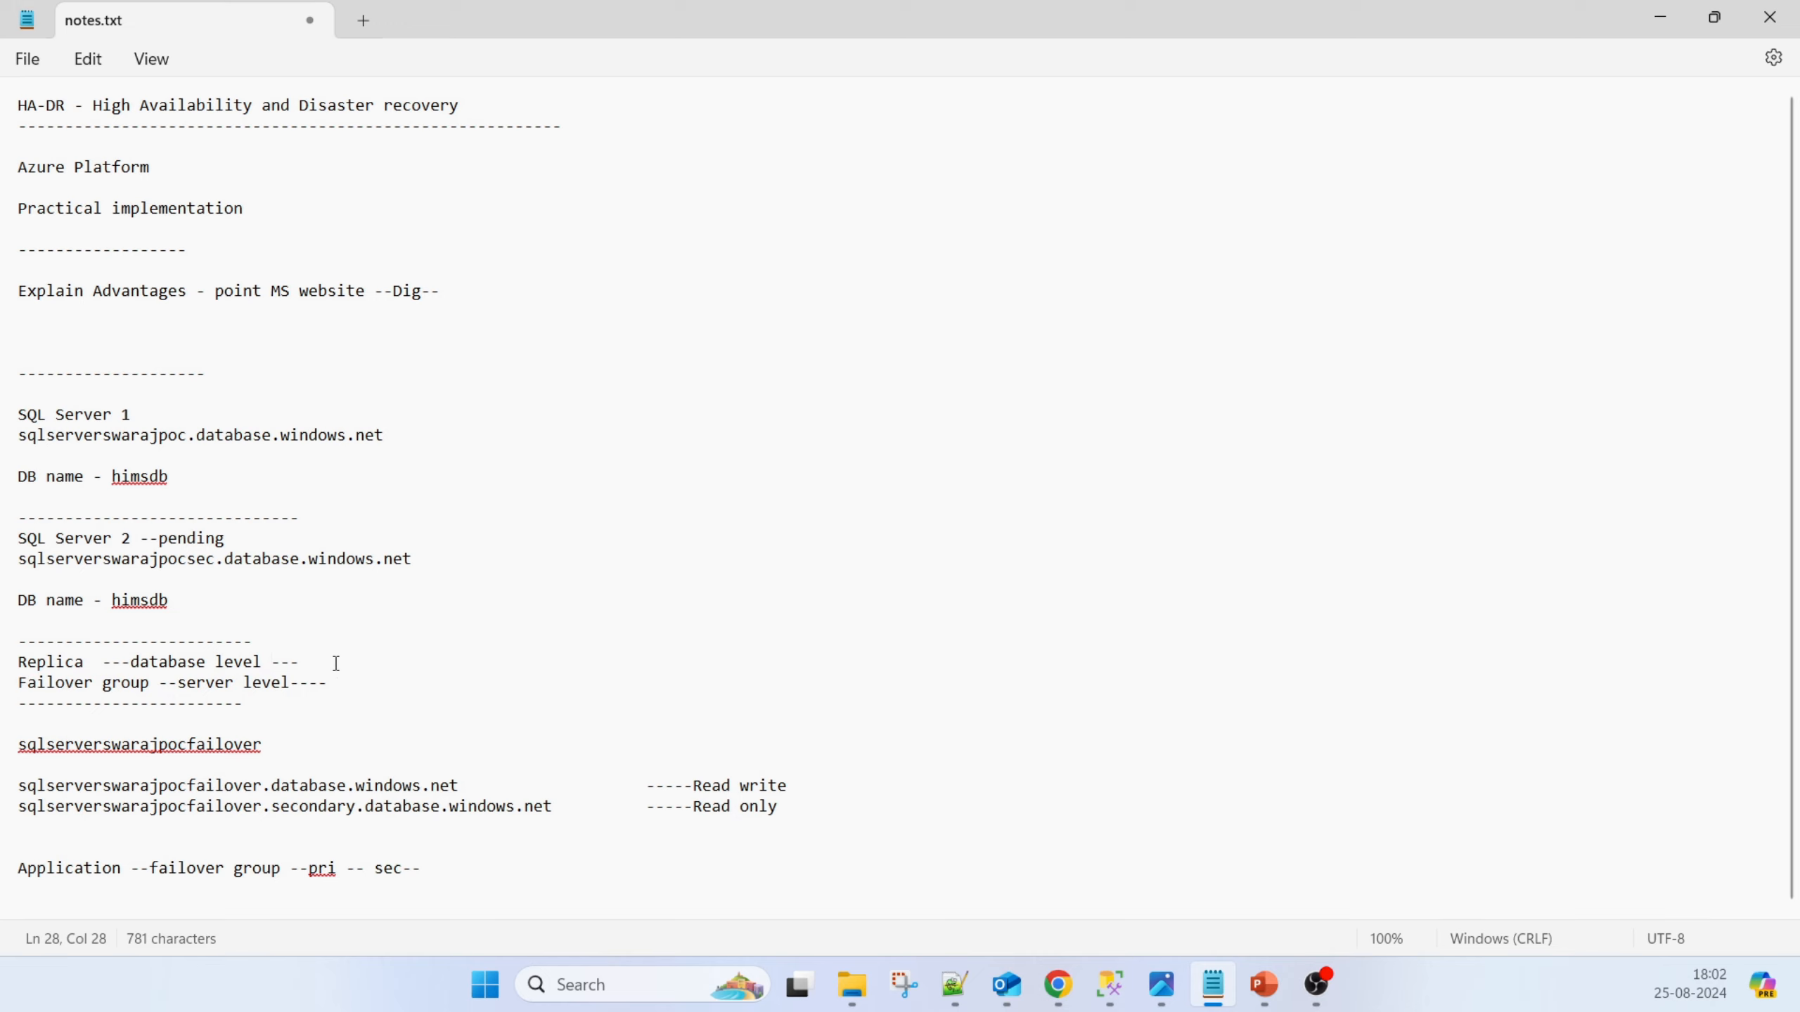
key(End)
text(end poind)
key(BackSpace)
key(BackSpace)
text(r)
key(BackSpace)
text(t)
Copy "end point" to the end of the Failover group line and complete it with "-we will get"
drag(309, 661, 500, 667)
key(ctrl+c)
click(360, 684)
key(ctrl+v)
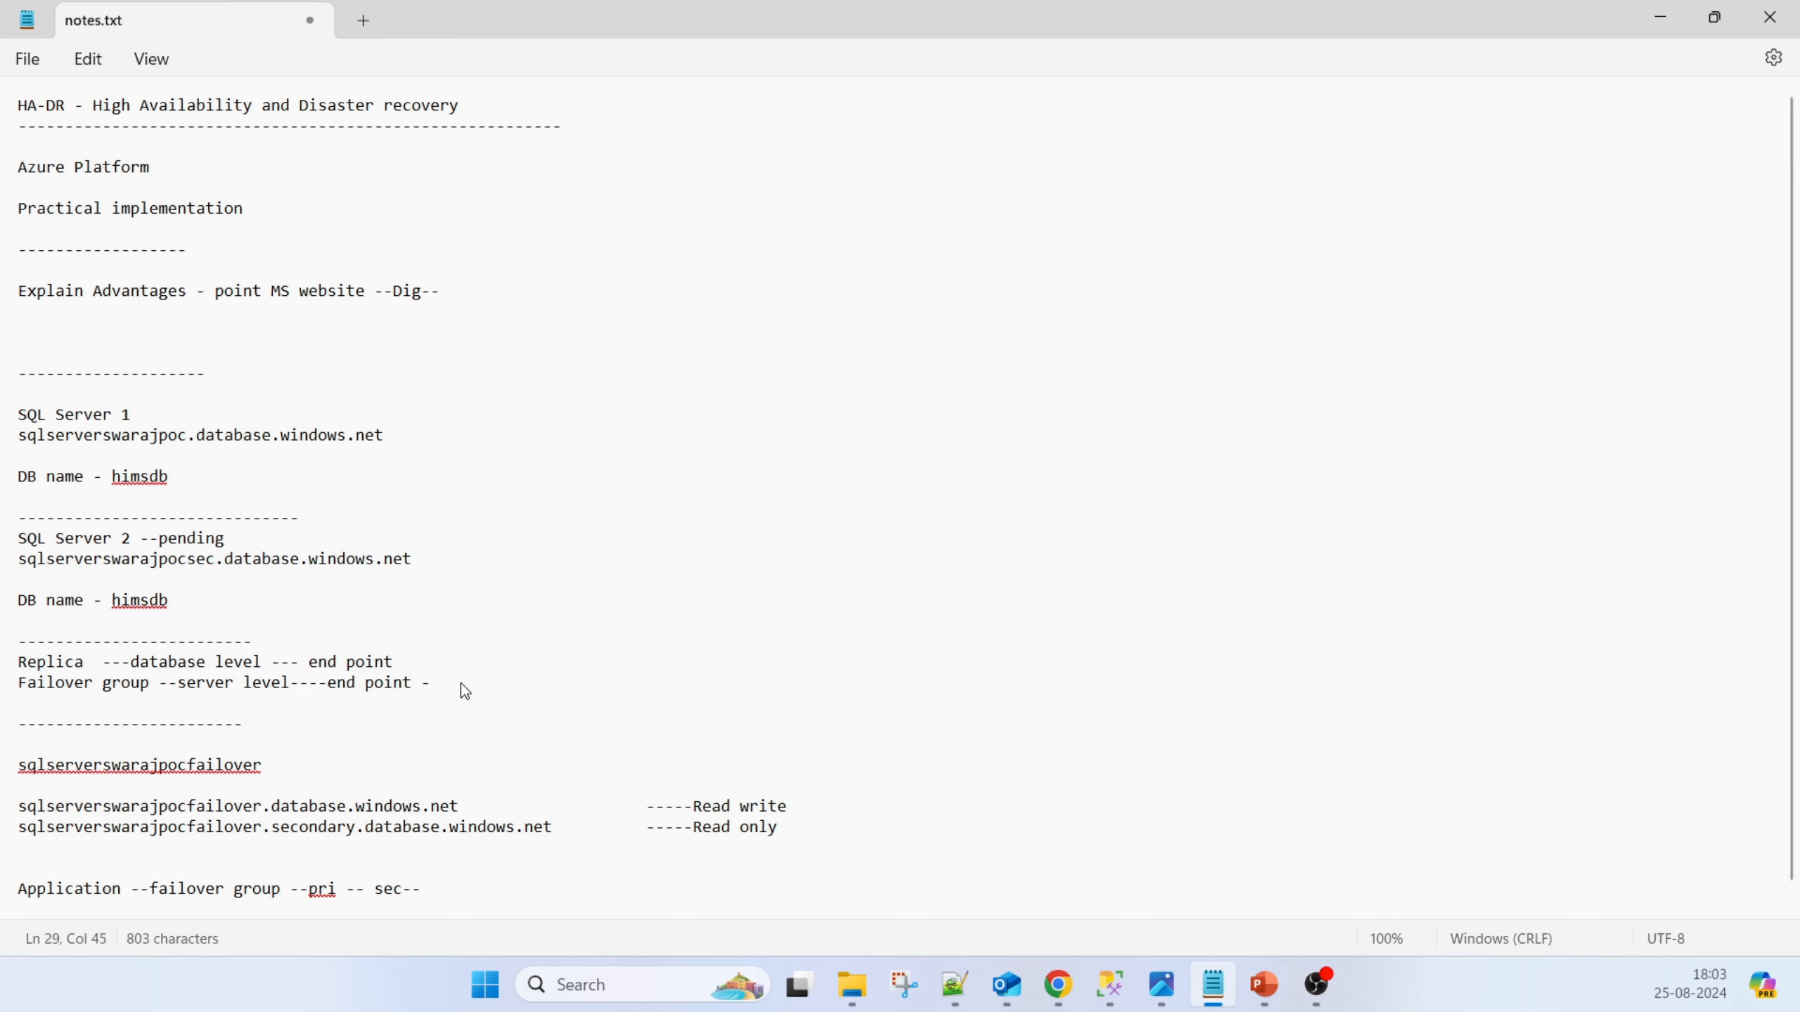
text(-we will get)
drag(404, 668, 15, 665)
drag(593, 683, 15, 686)
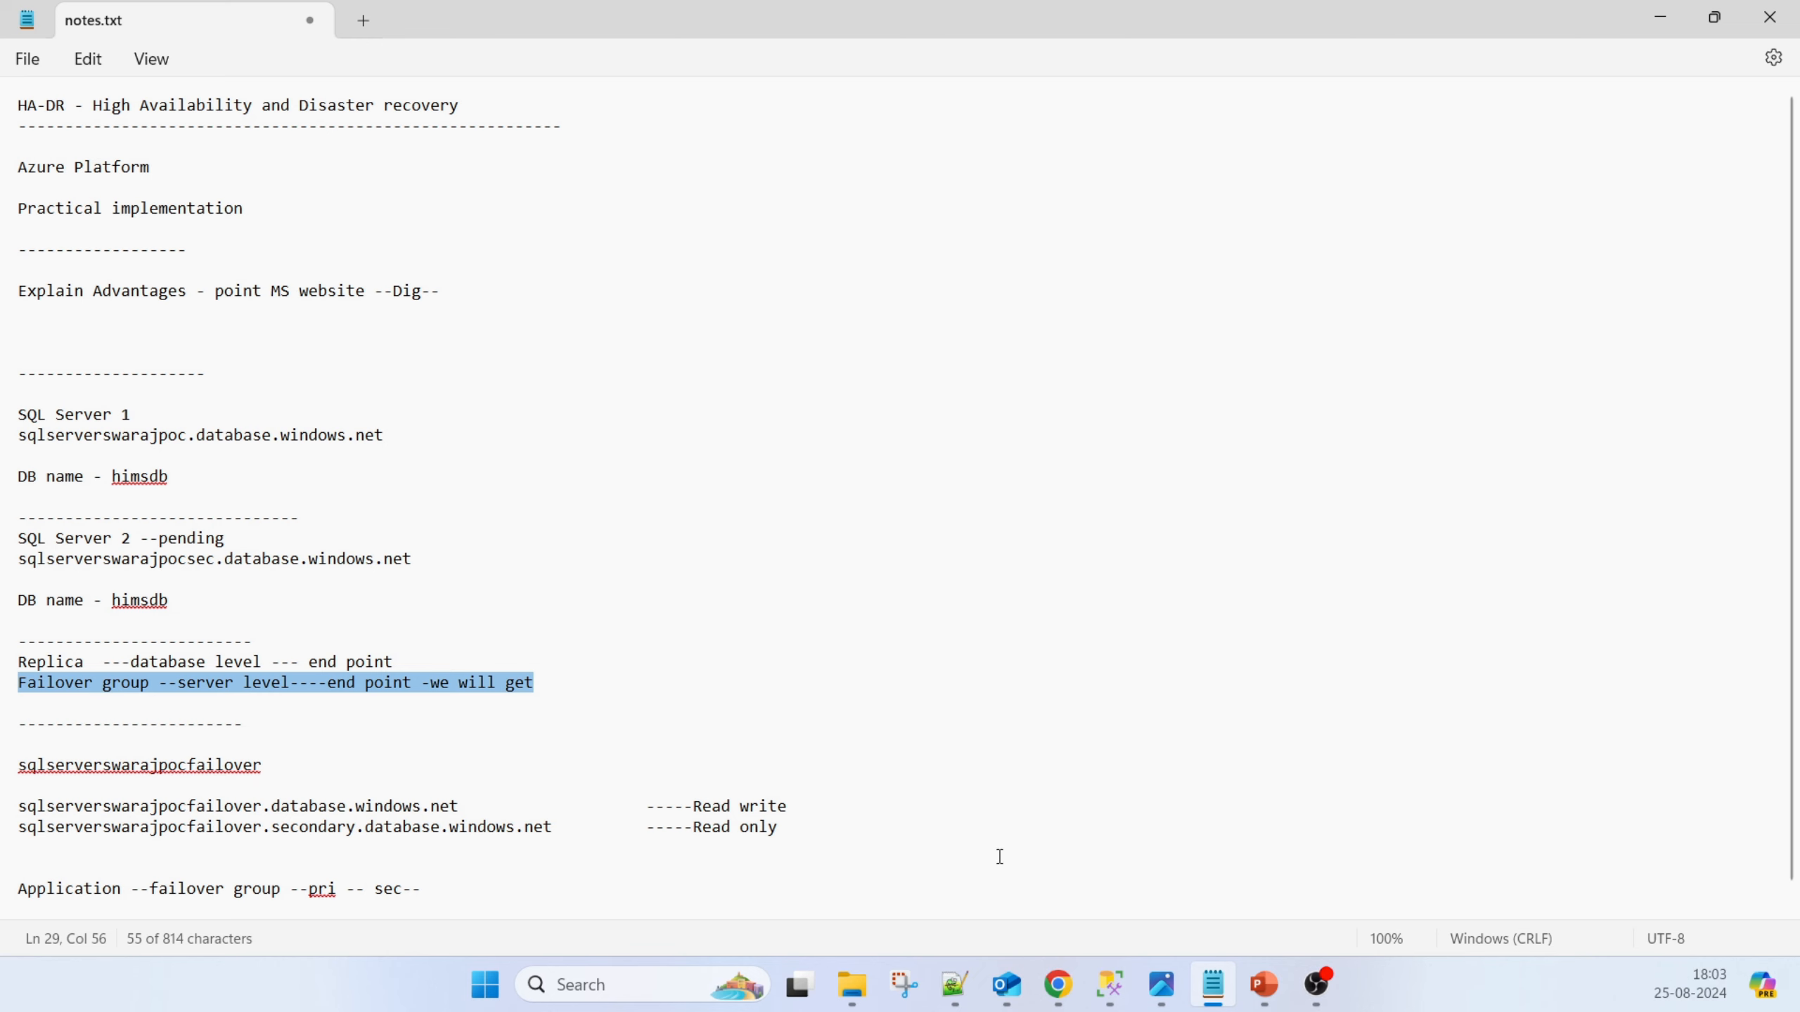
Compare the noted listener endpoints with the server roles and endpoints of failover group sqlserverswarajpocfailover in the Azure portal
click(1058, 985)
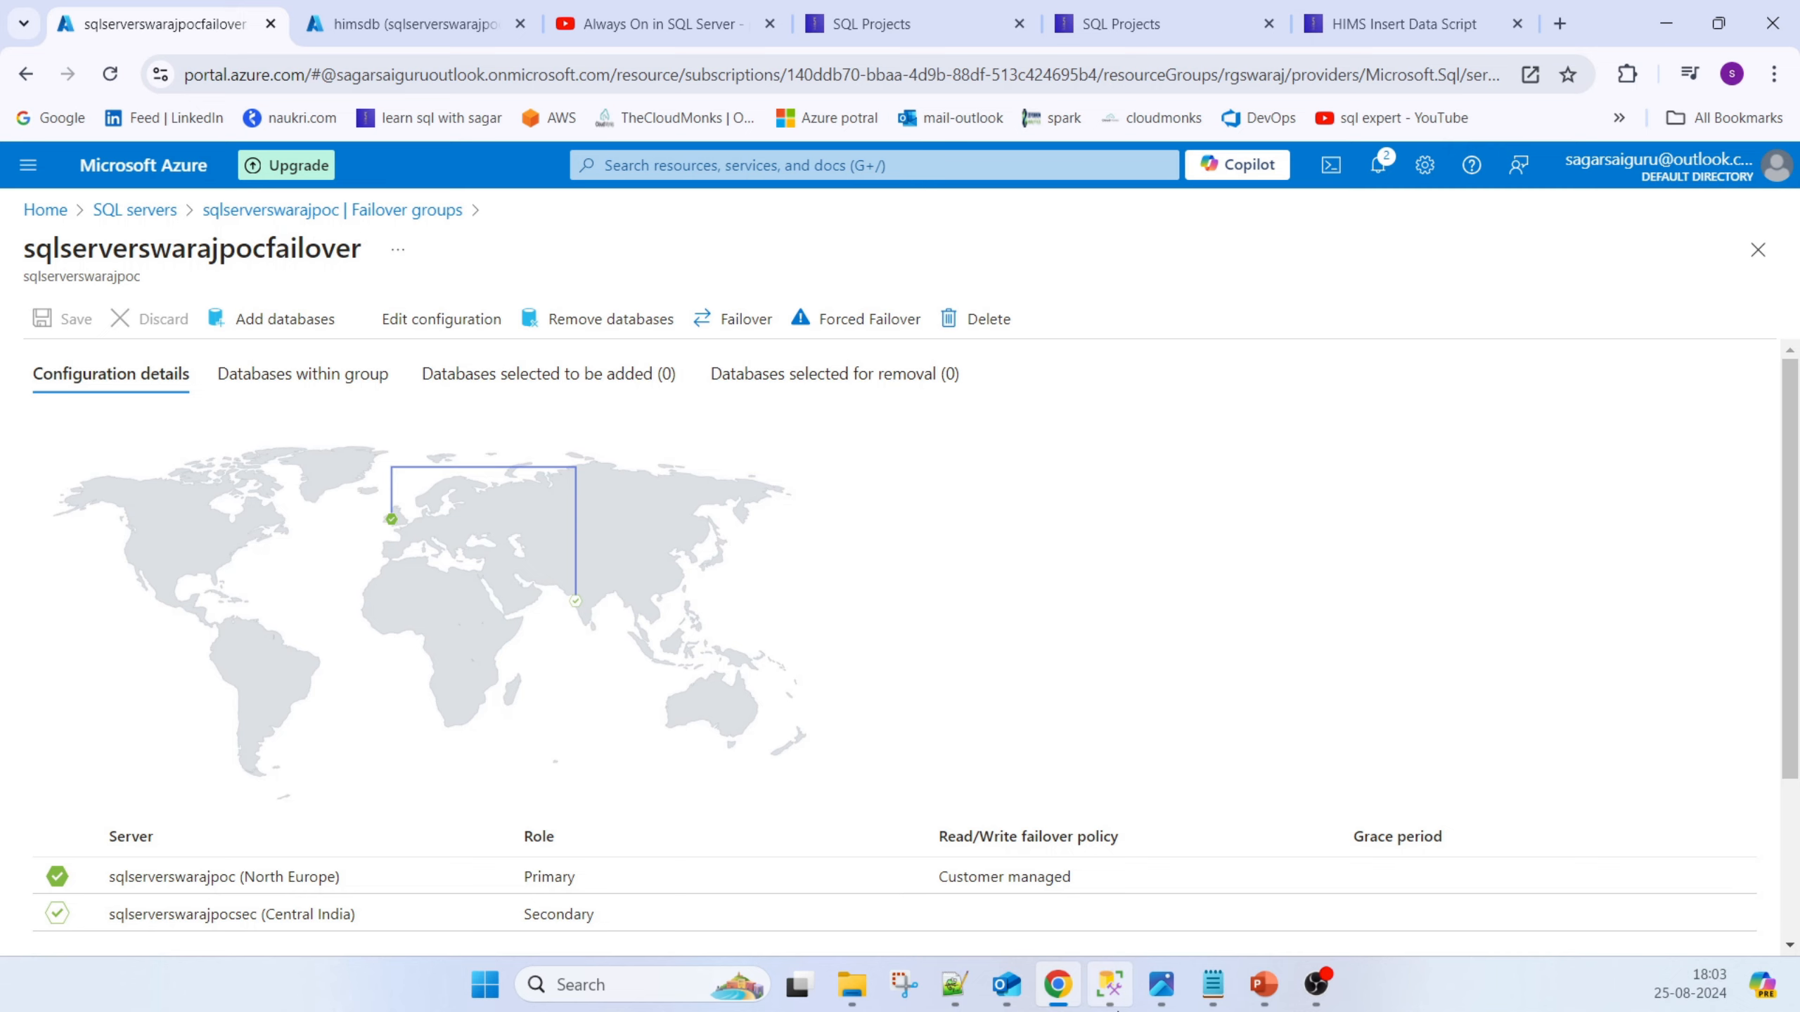
mouse_move(1109, 988)
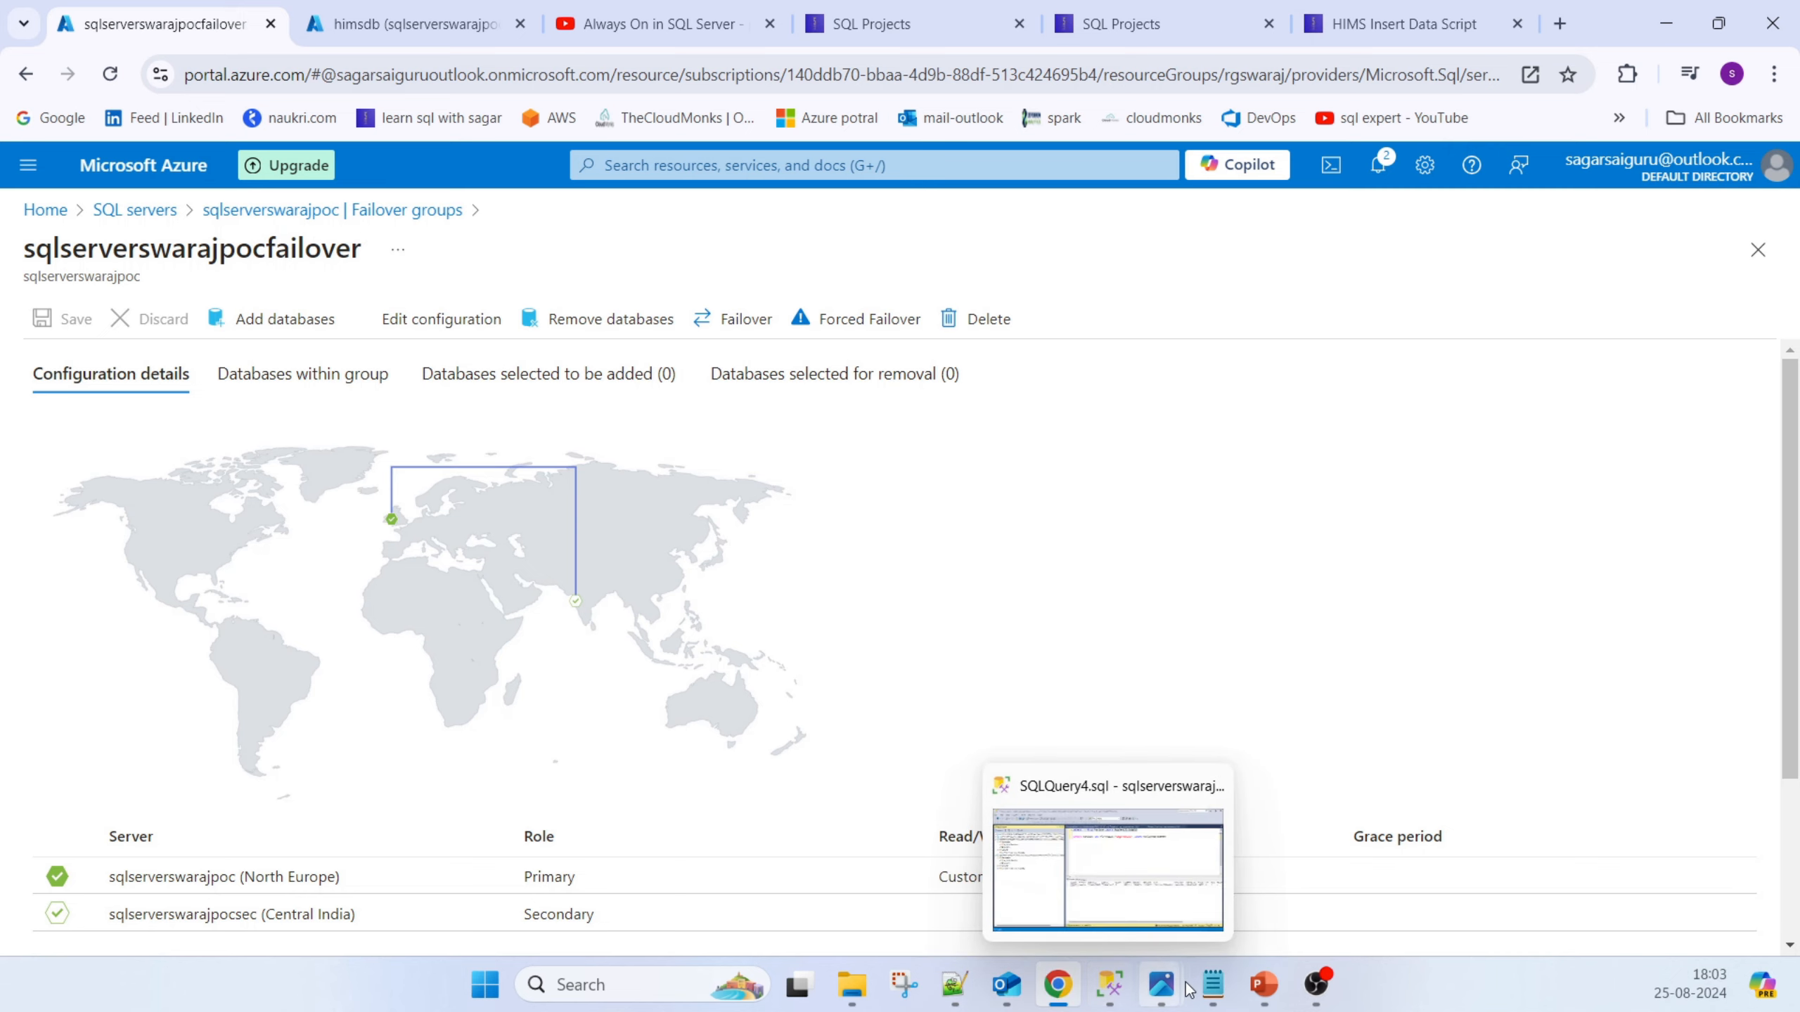
click(1212, 986)
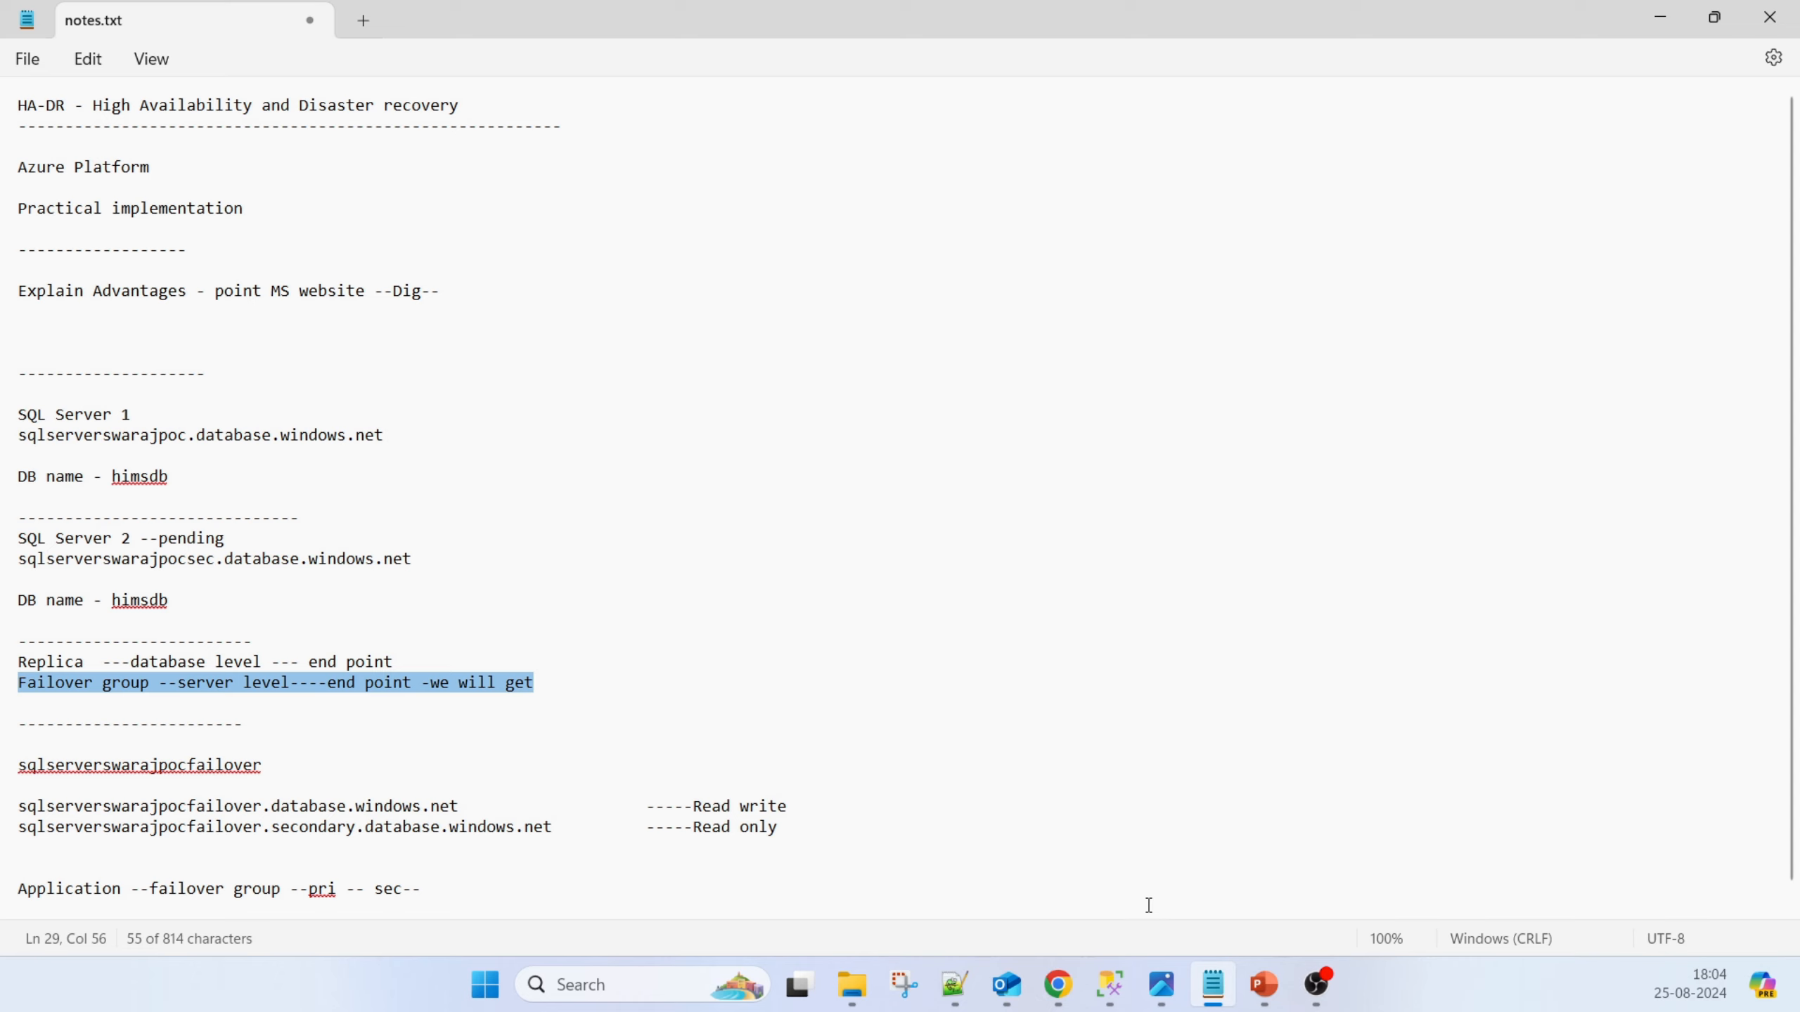
scroll(772, 700, down, 1)
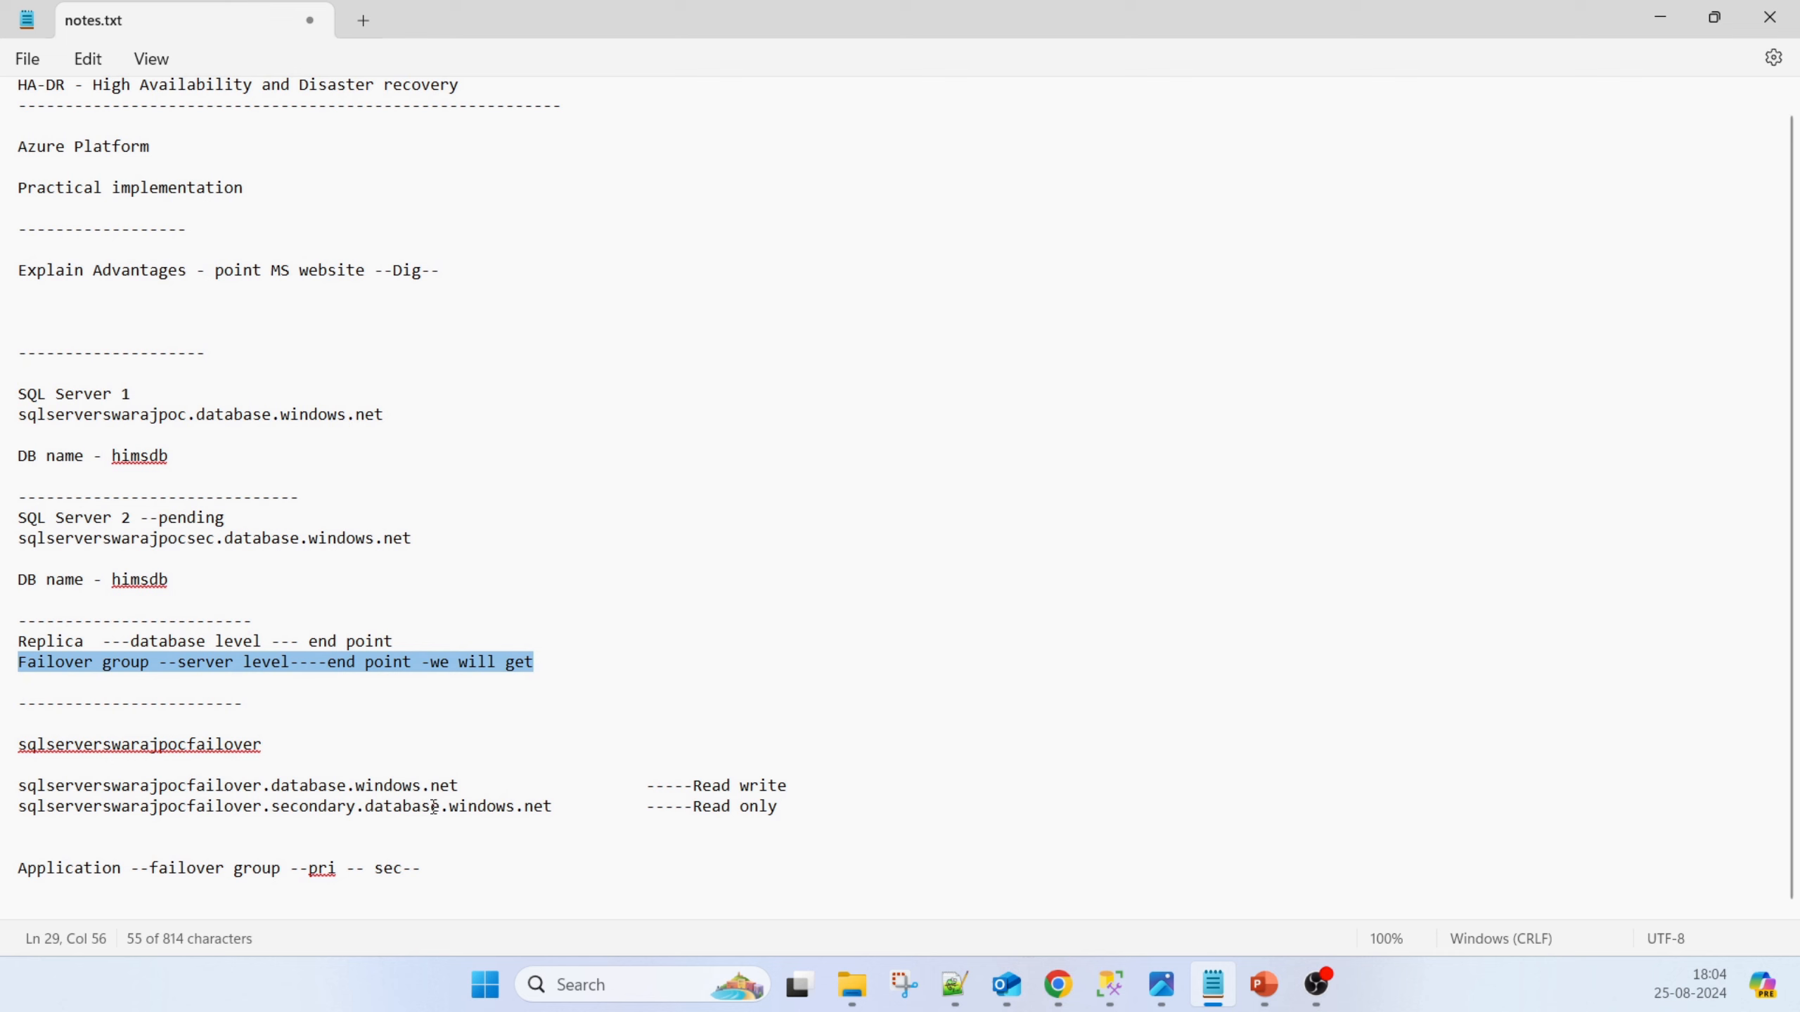
click(1057, 985)
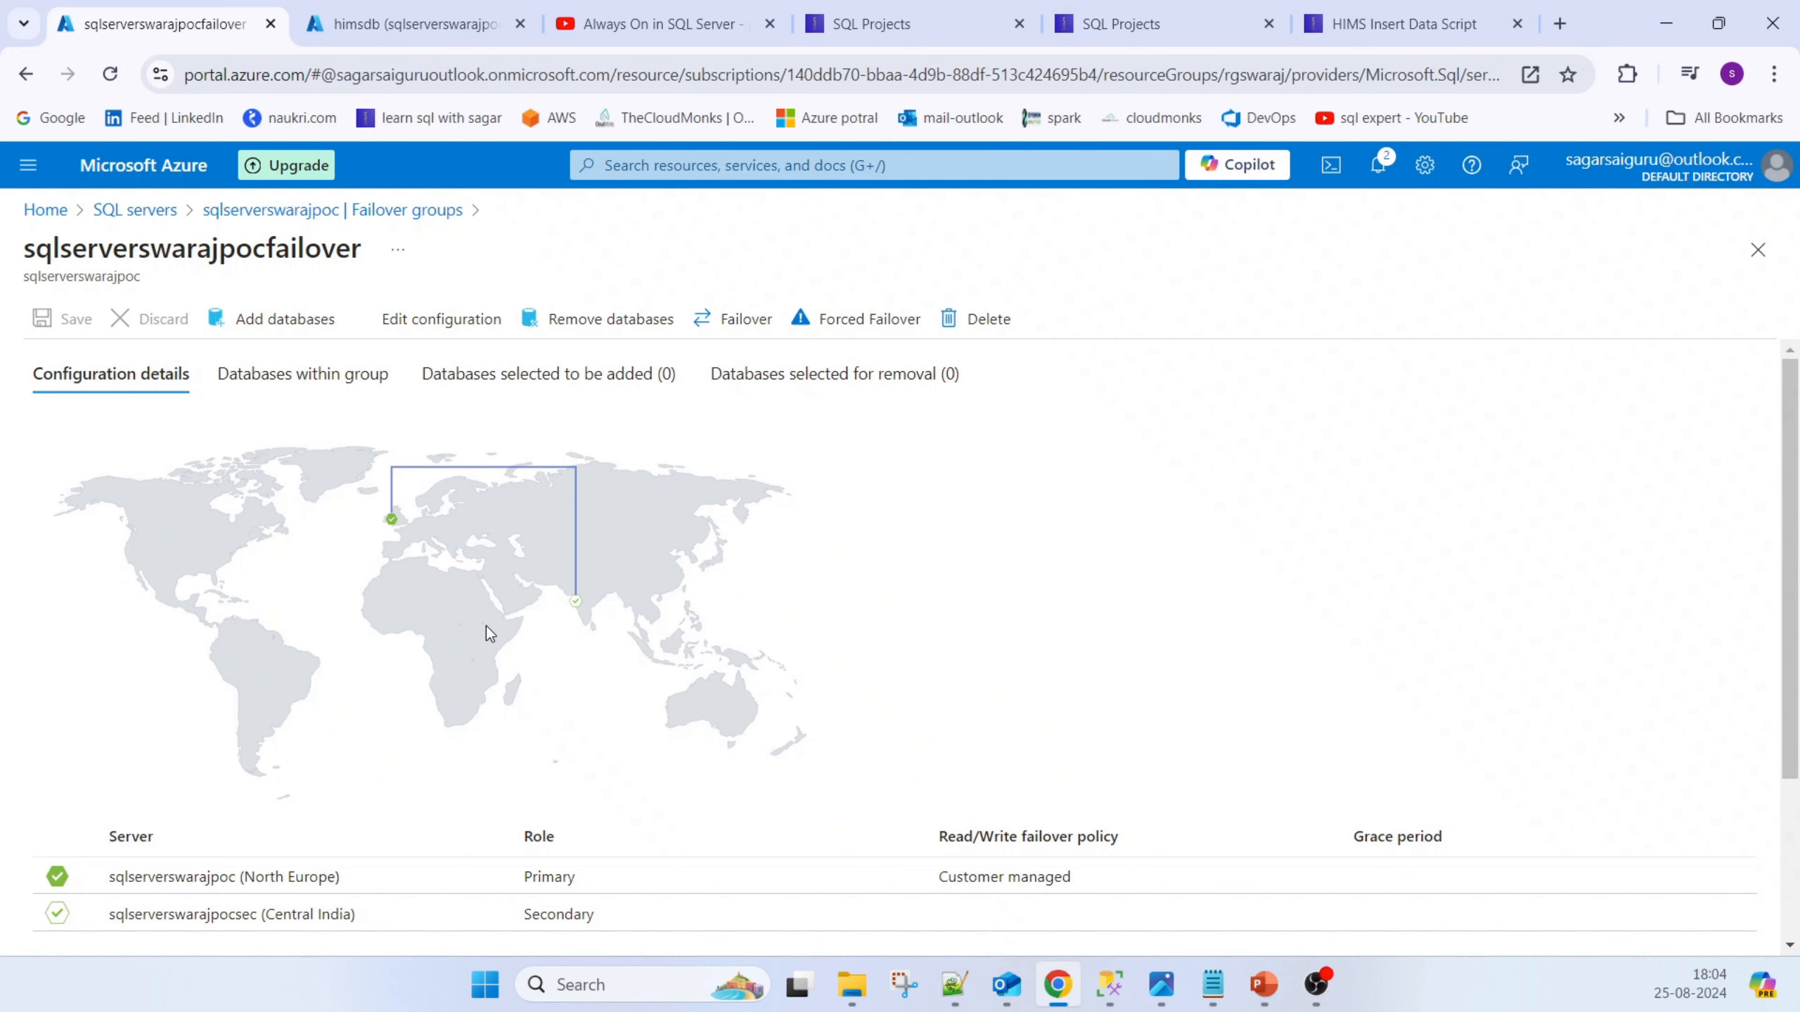
scroll(724, 629, down, 3)
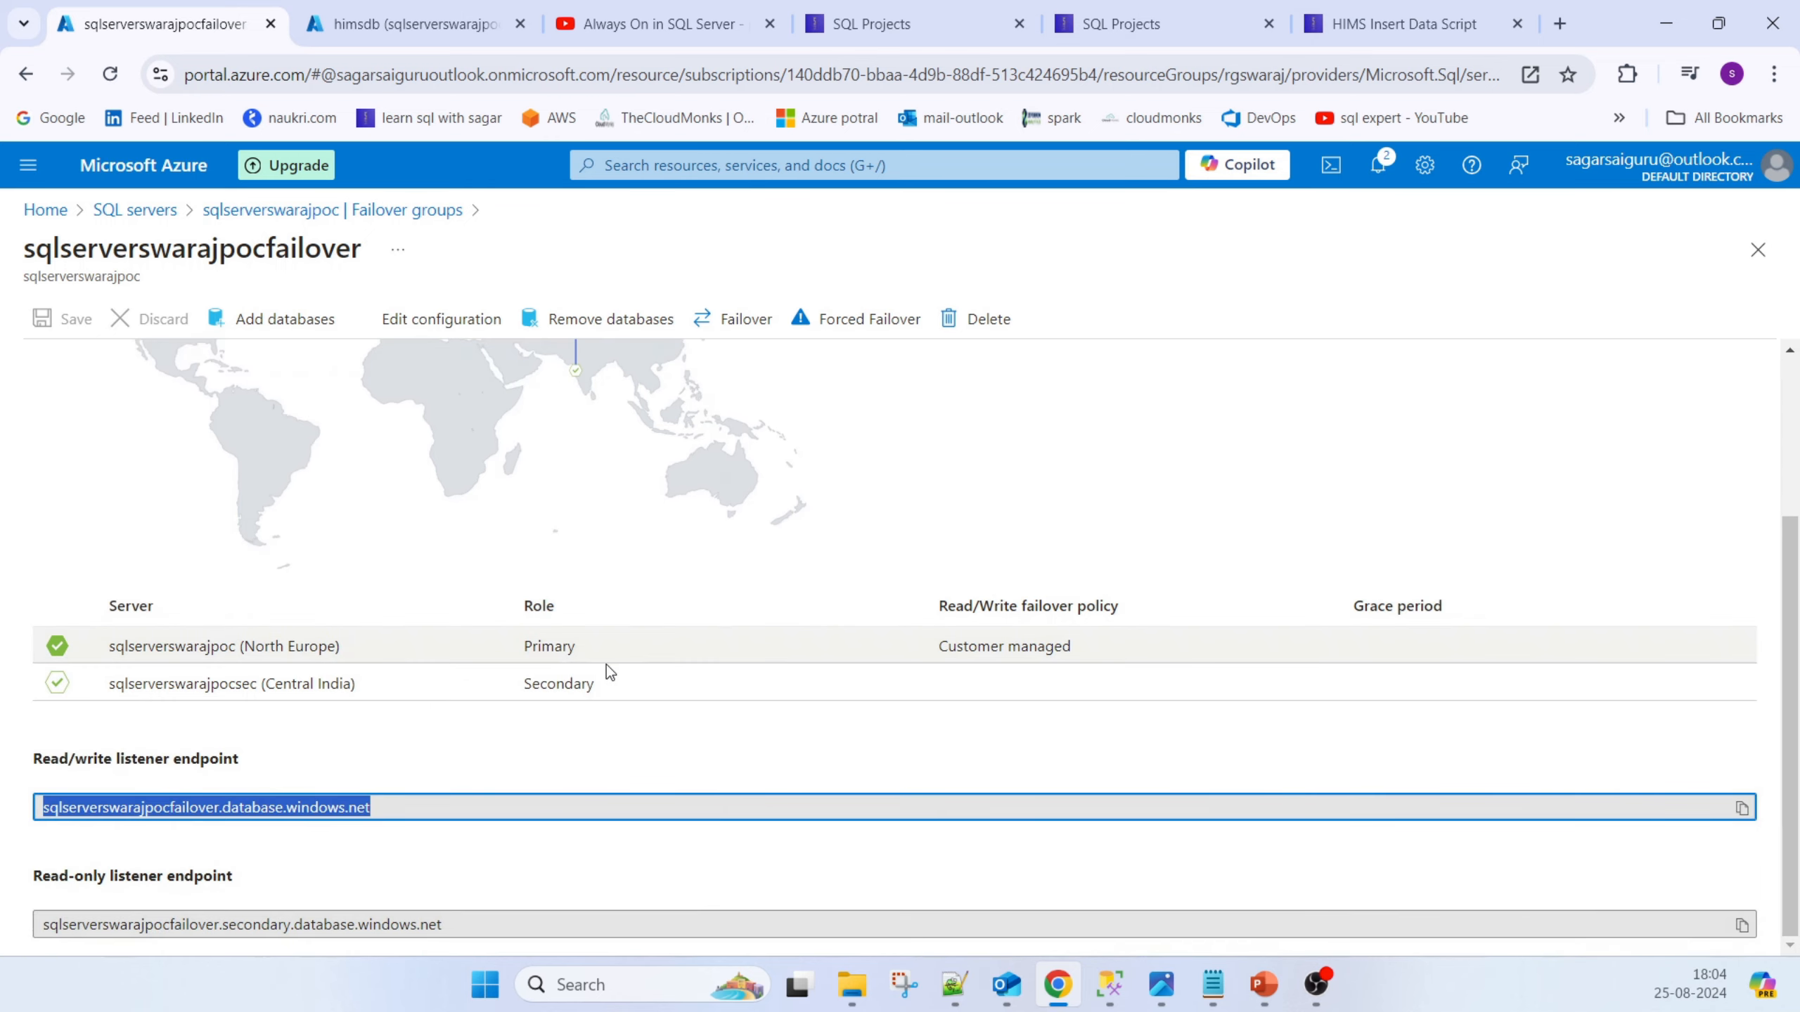
click(715, 751)
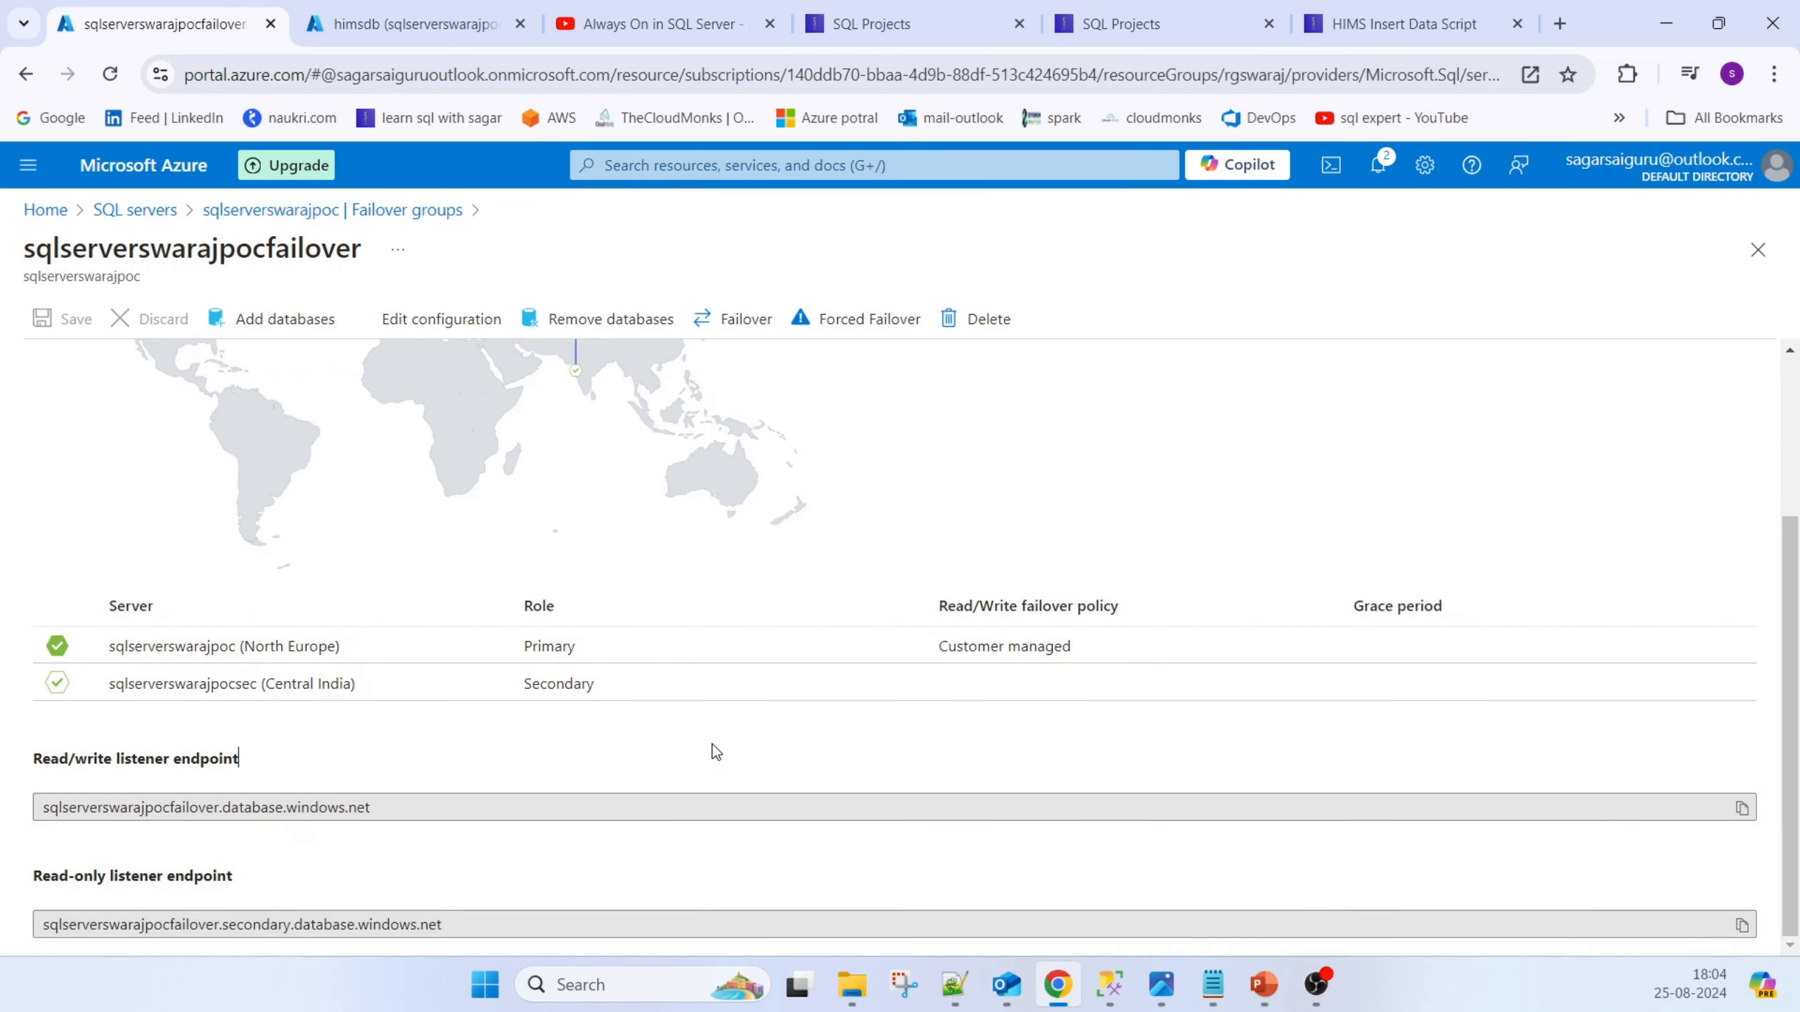